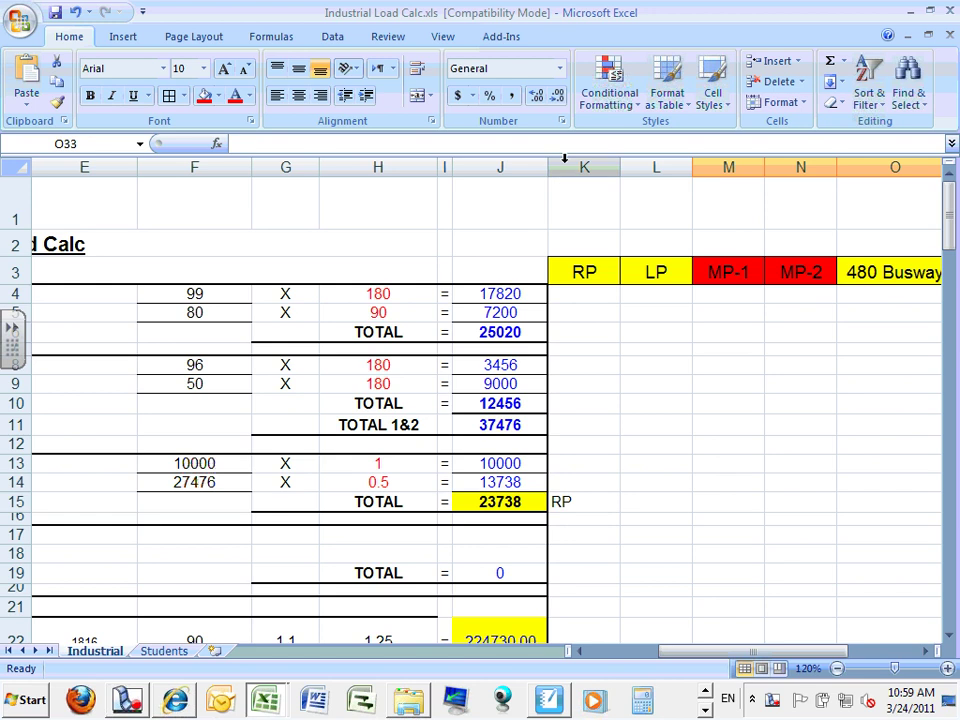
# Step: Insert a blank column before the RP column, at column K
pyautogui.click(563, 167)
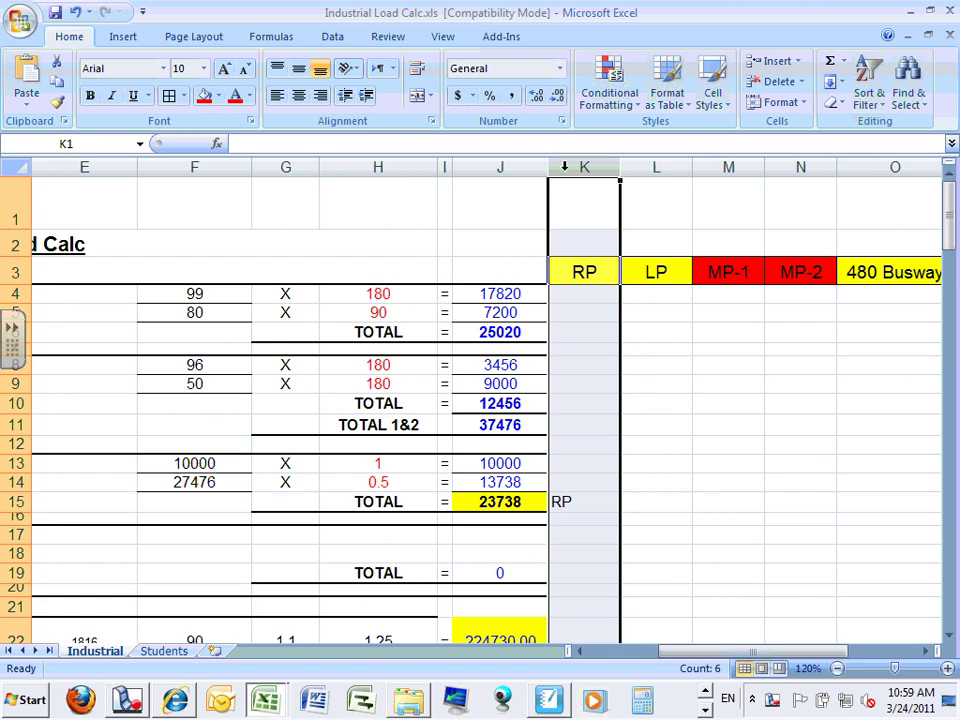
pyautogui.click(641, 199)
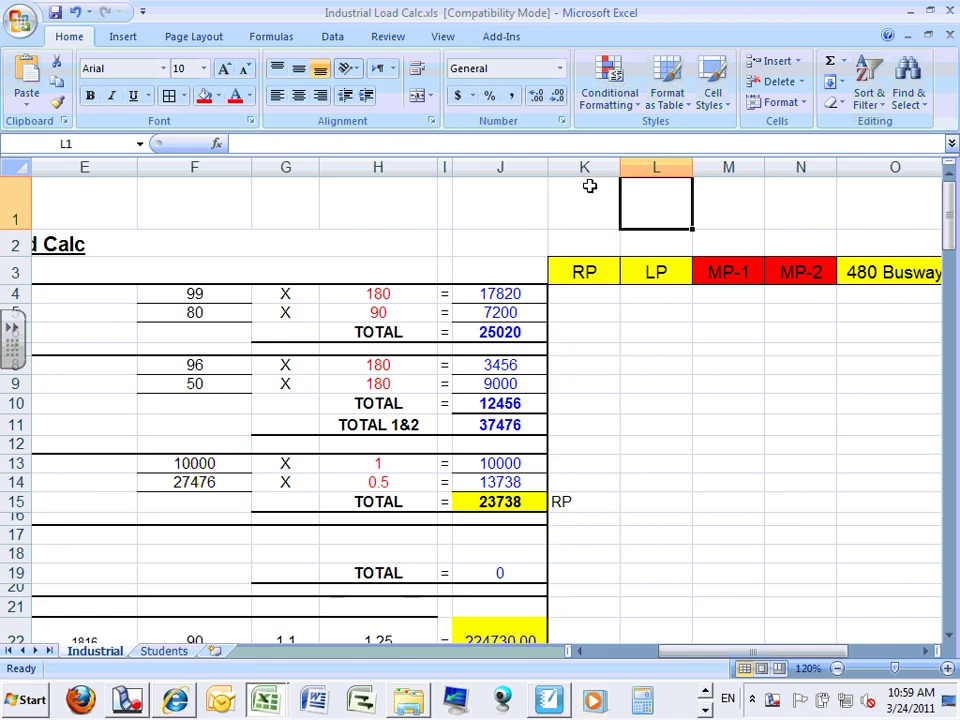
pyautogui.click(580, 167)
pyautogui.rightClick(580, 167)
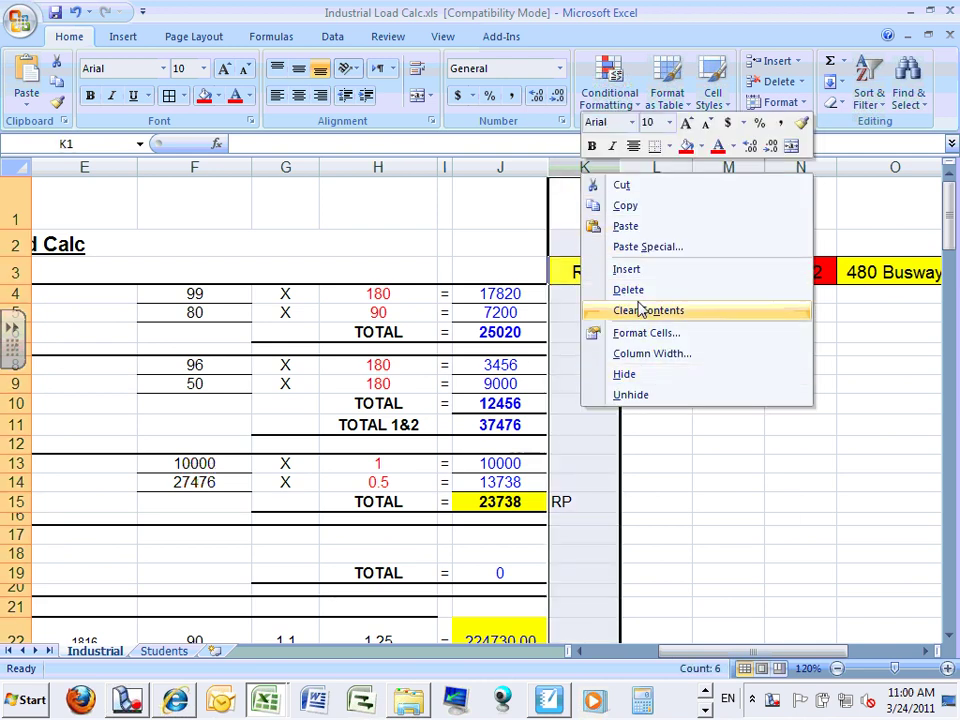
pyautogui.click(643, 269)
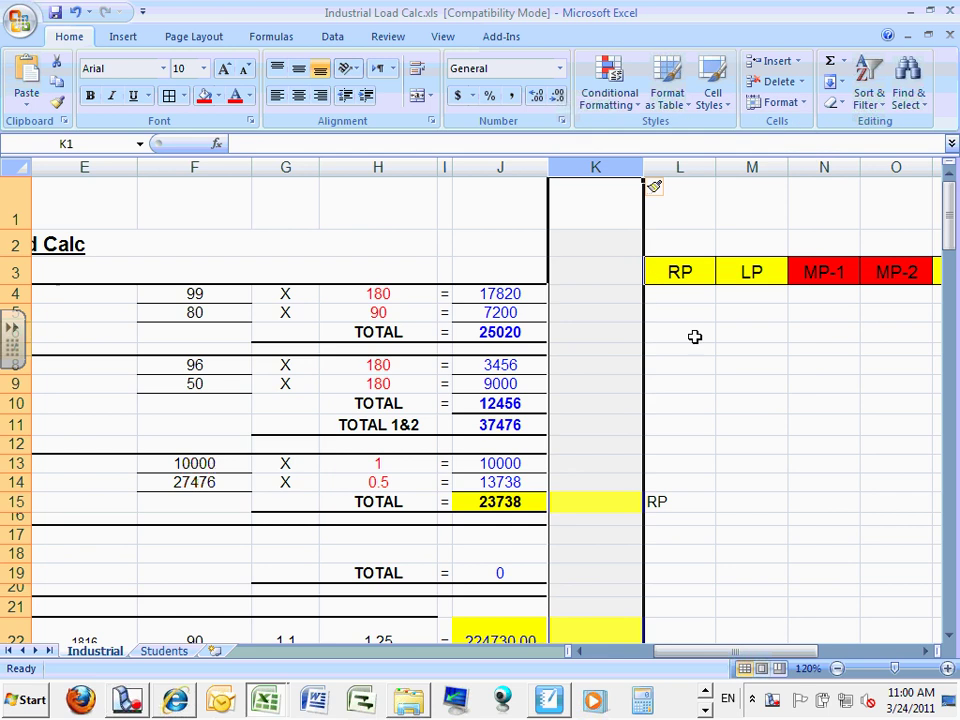
pyautogui.click(694, 336)
# Step: Enter the heading "Switchgear" in cell K3 and fill that cell red
pyautogui.click(604, 273)
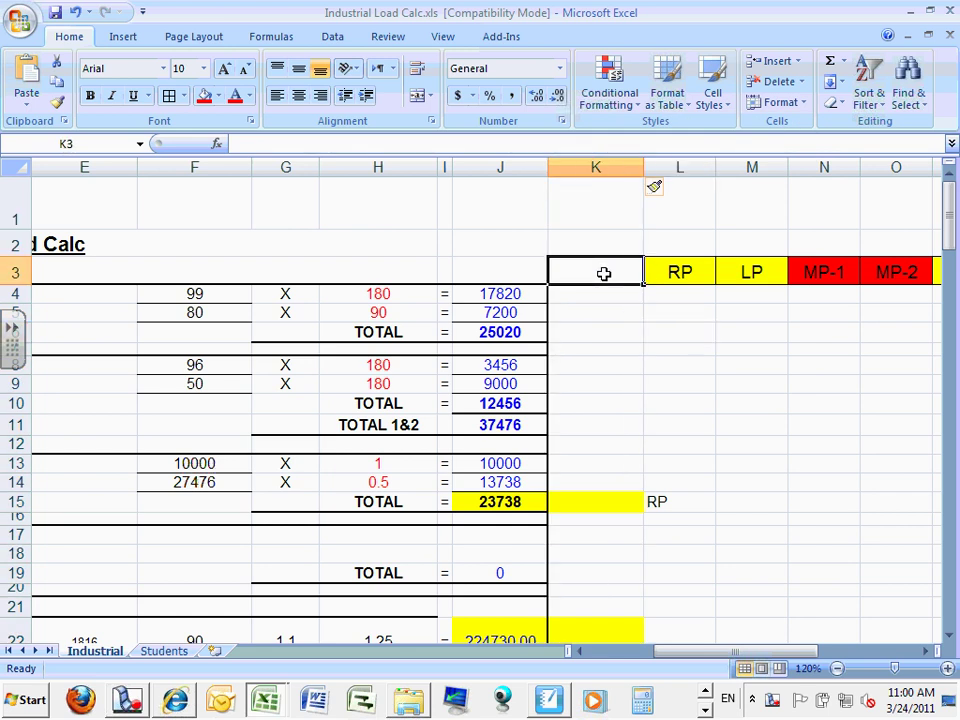
pyautogui.write('Sw')
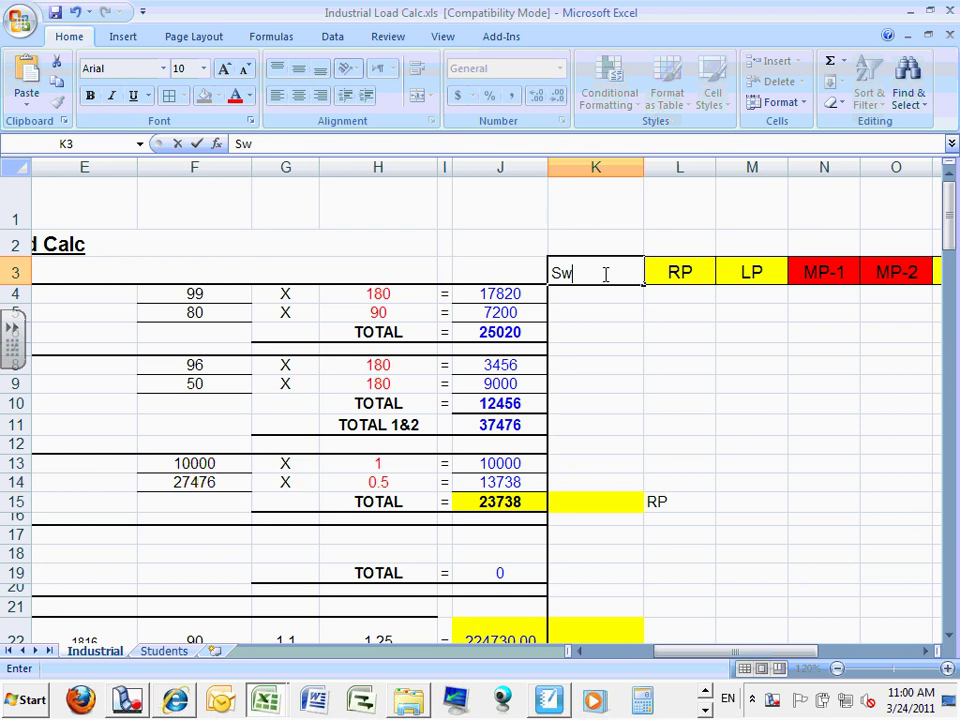
pyautogui.write('itchgear')
pyautogui.click(707, 339)
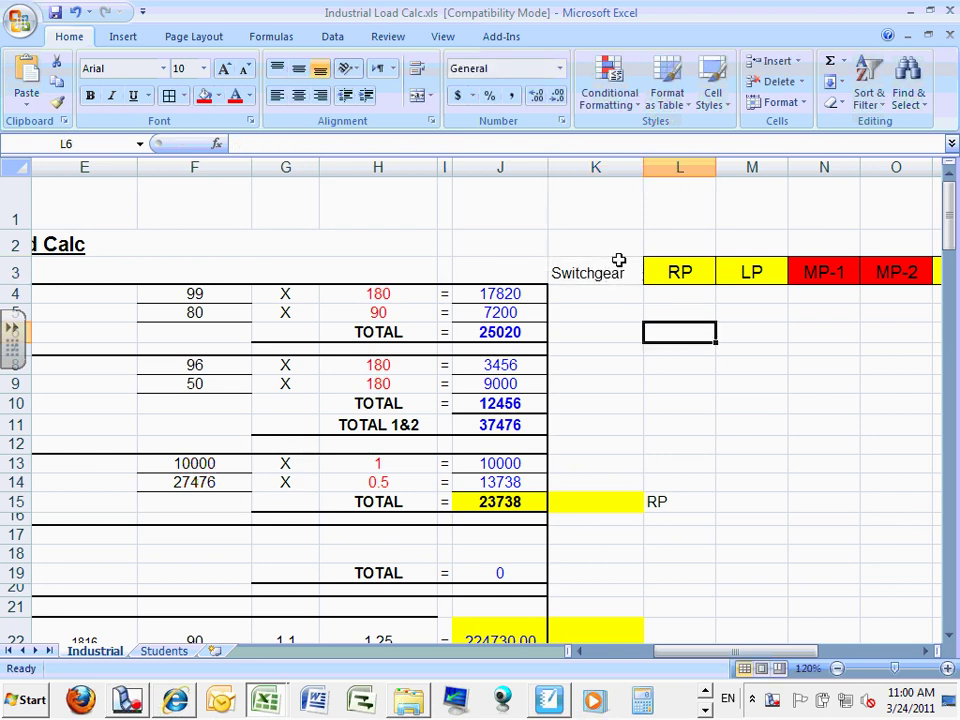
pyautogui.click(611, 265)
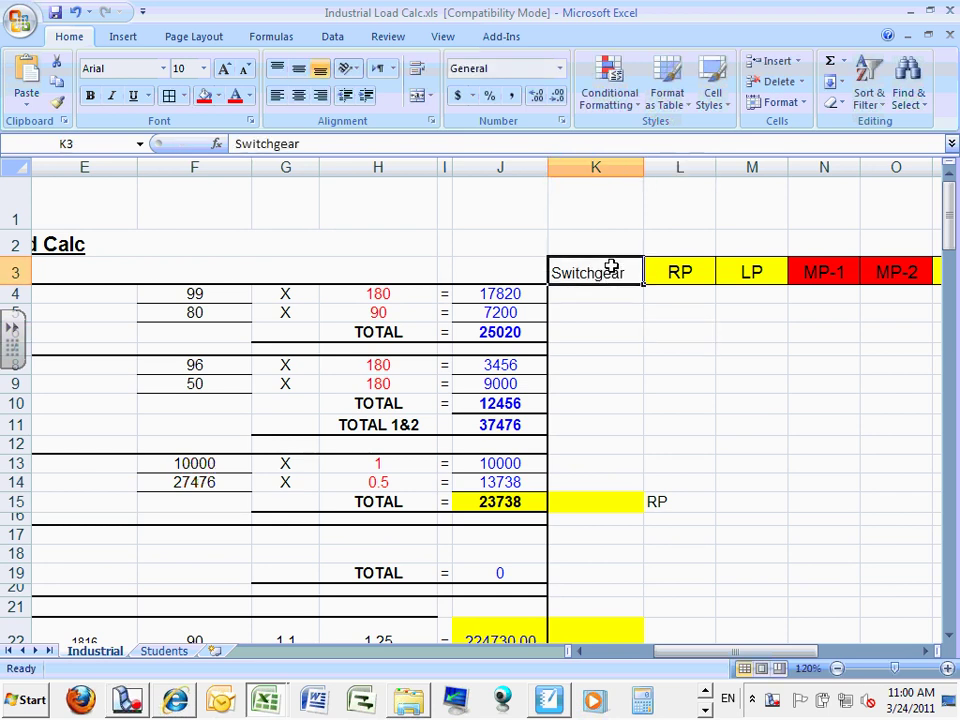
pyautogui.click(204, 97)
pyautogui.click(692, 400)
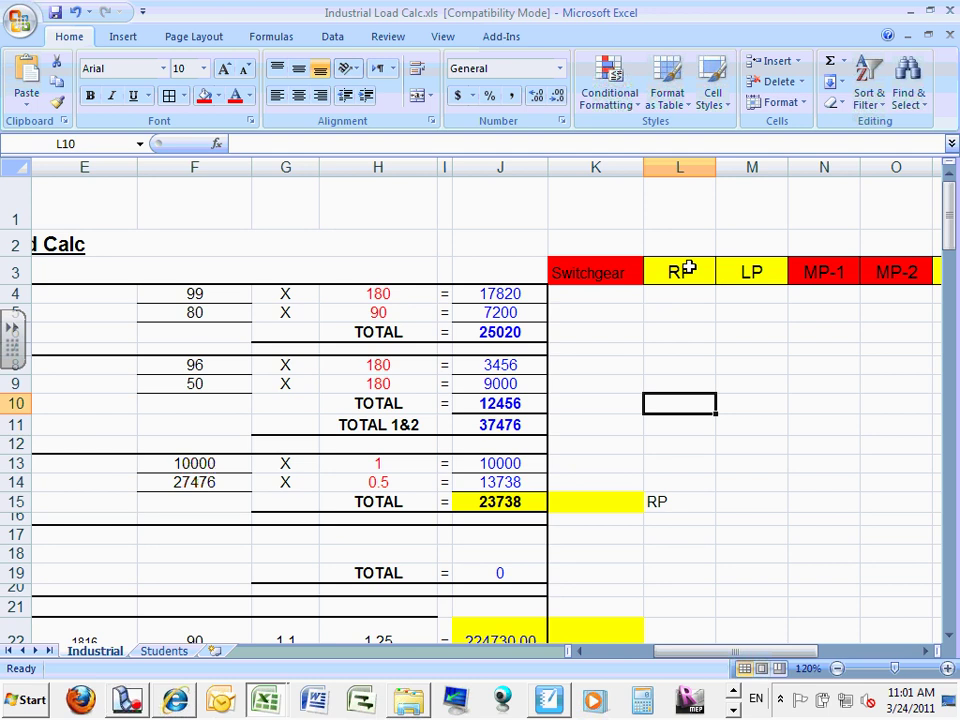
# Step: Look across the panel headings in row 3, from Switchgear through EP, and return to the load descriptions
pyautogui.click(690, 347)
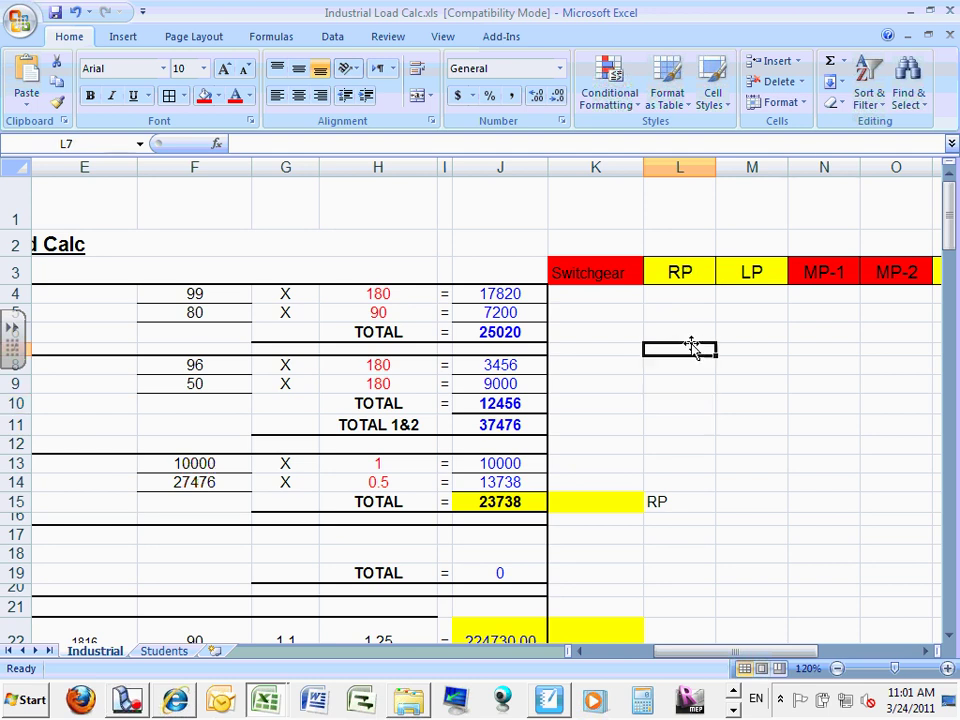
pyautogui.moveTo(773, 653); pyautogui.dragTo(840, 655)
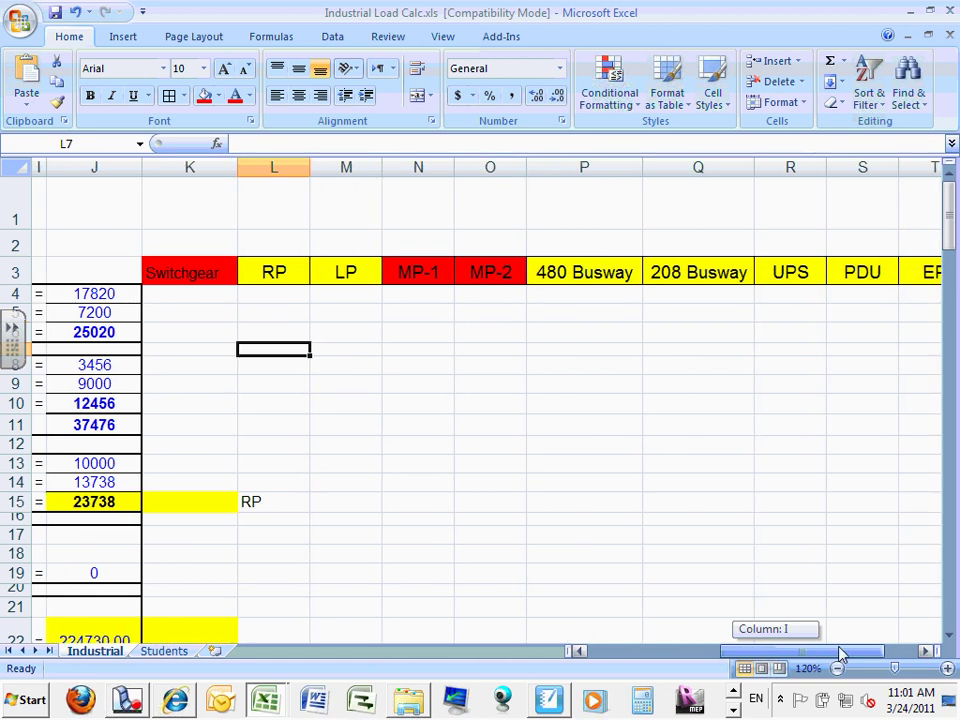
pyautogui.moveTo(840, 655); pyautogui.dragTo(880, 652)
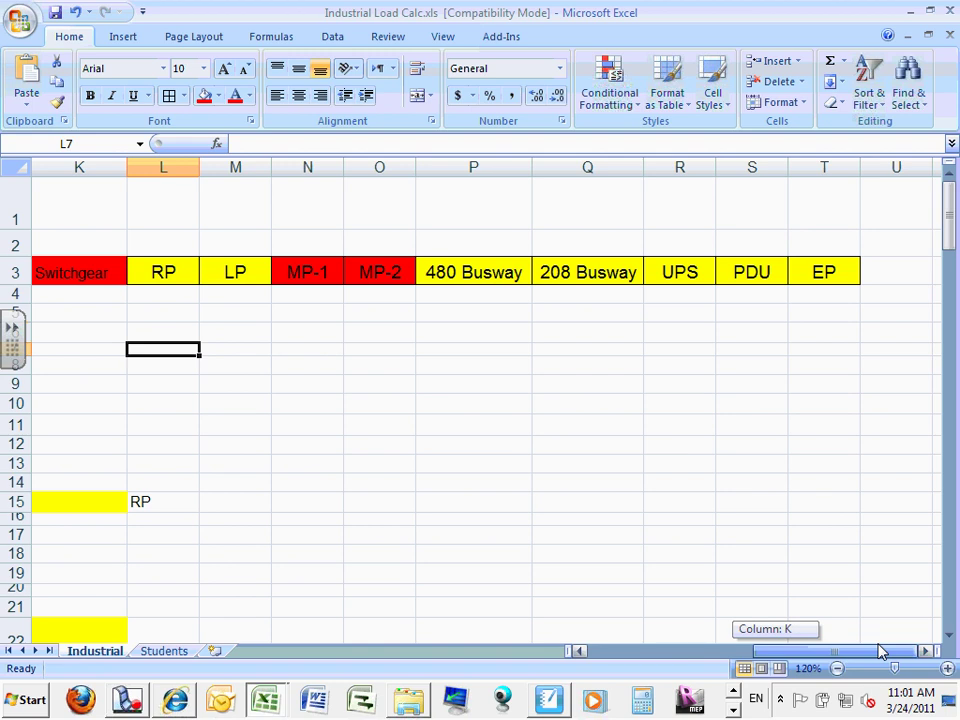
pyautogui.moveTo(880, 652); pyautogui.dragTo(690, 656)
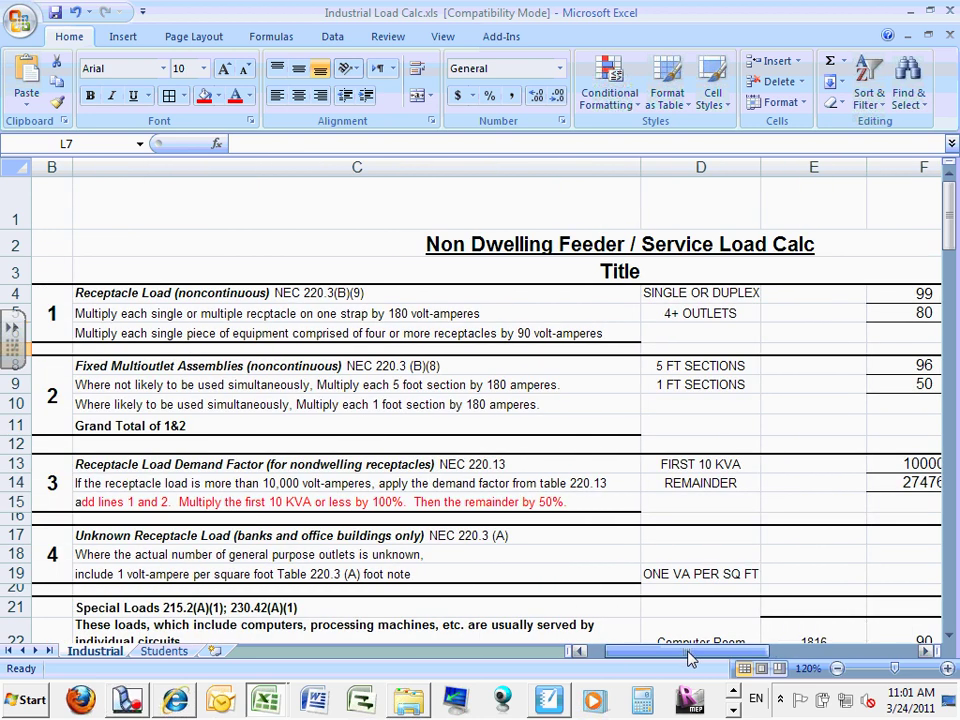
# Step: Examine the noncontinuous receptacle load rules in section 1, focusing on the NEC 220.3(B)(9) code reference in cell C4
pyautogui.click(338, 291)
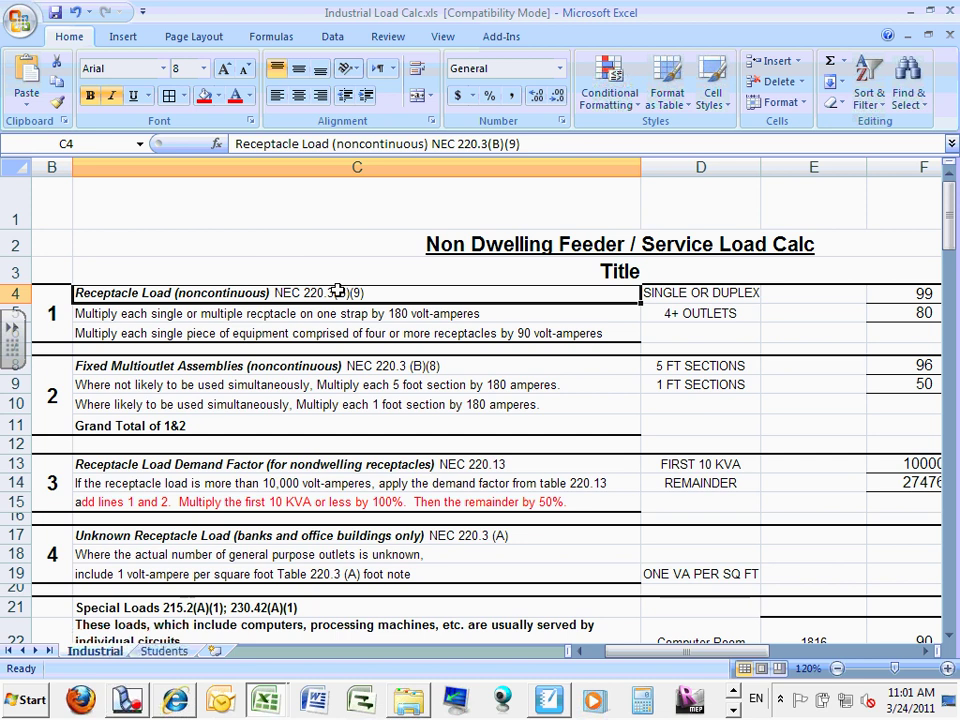
pyautogui.click(327, 314)
pyautogui.click(328, 291)
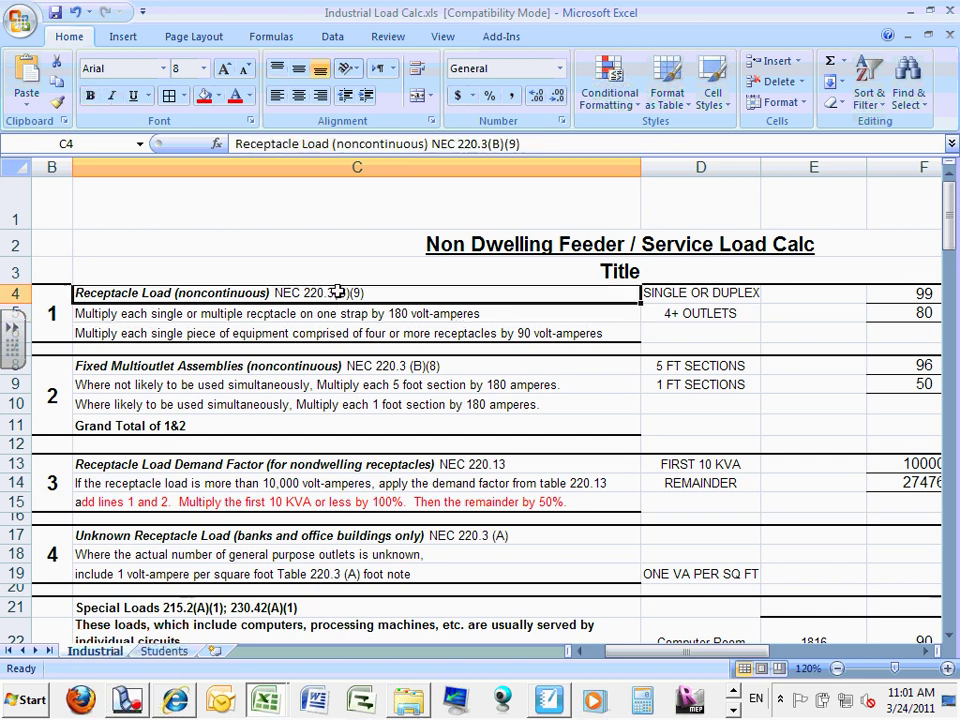
pyautogui.click(327, 312)
pyautogui.click(330, 292)
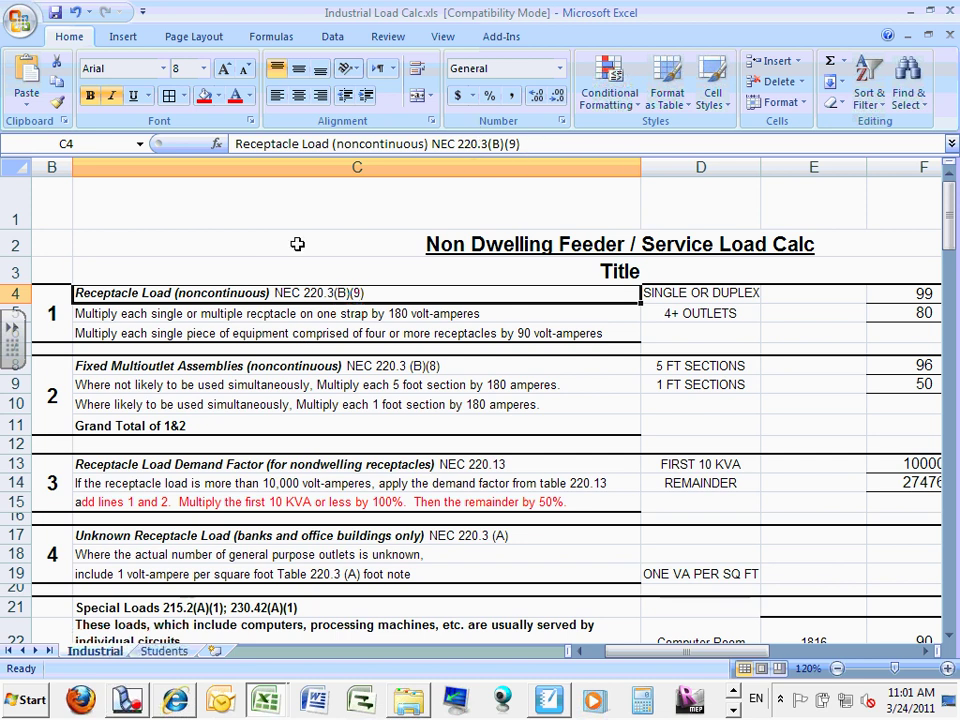
pyautogui.click(258, 333)
pyautogui.click(312, 294)
pyautogui.moveTo(529, 136); pyautogui.dragTo(454, 134)
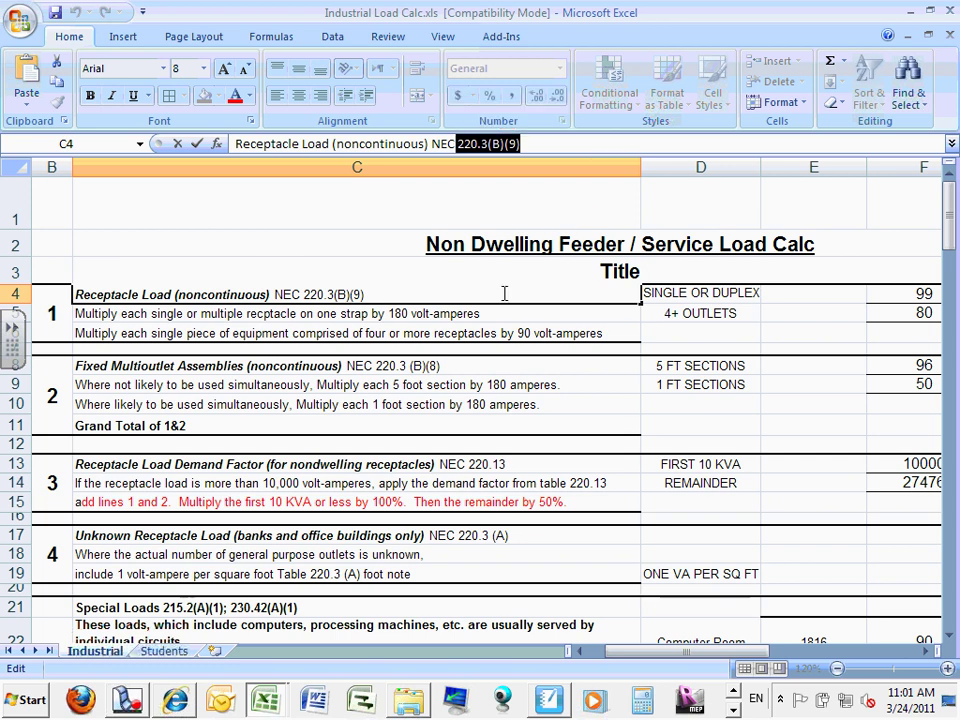
pyautogui.click(433, 393)
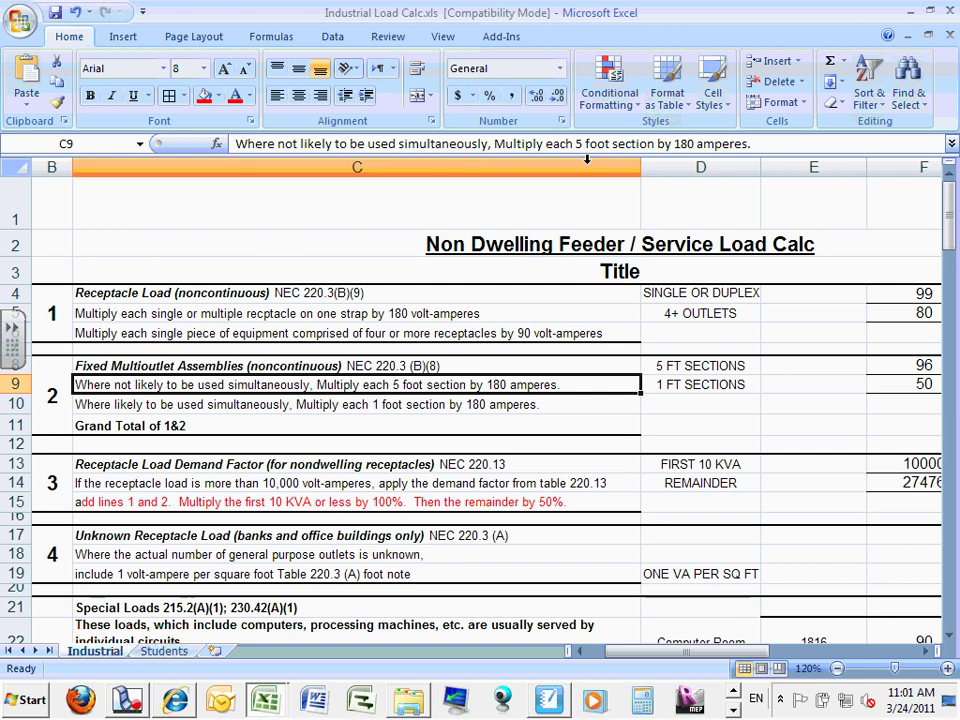
pyautogui.click(325, 293)
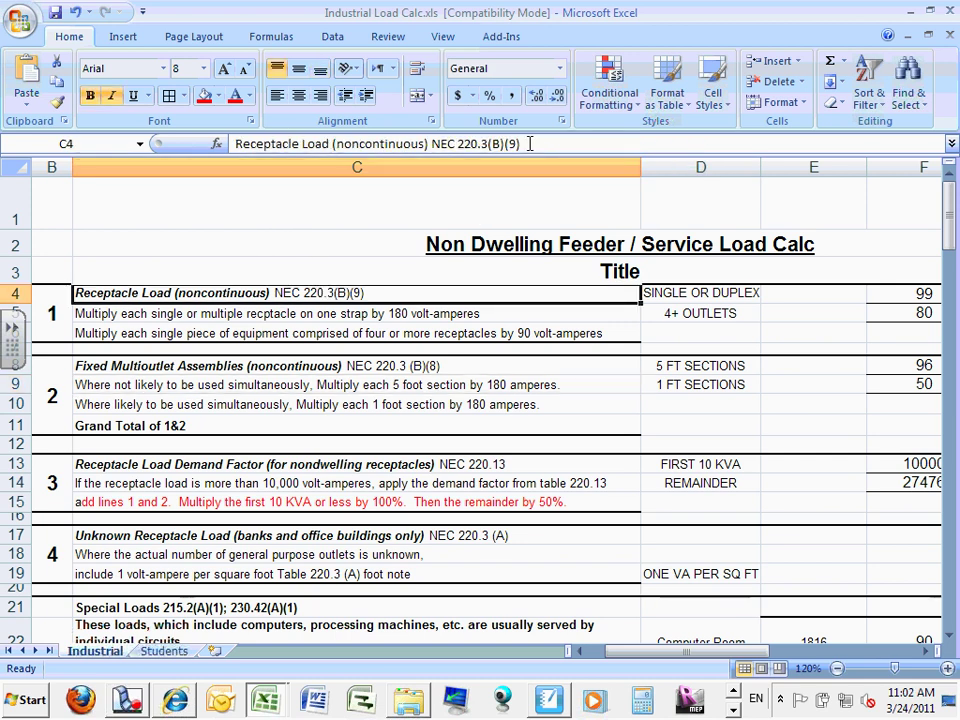
pyautogui.moveTo(521, 144); pyautogui.dragTo(461, 136)
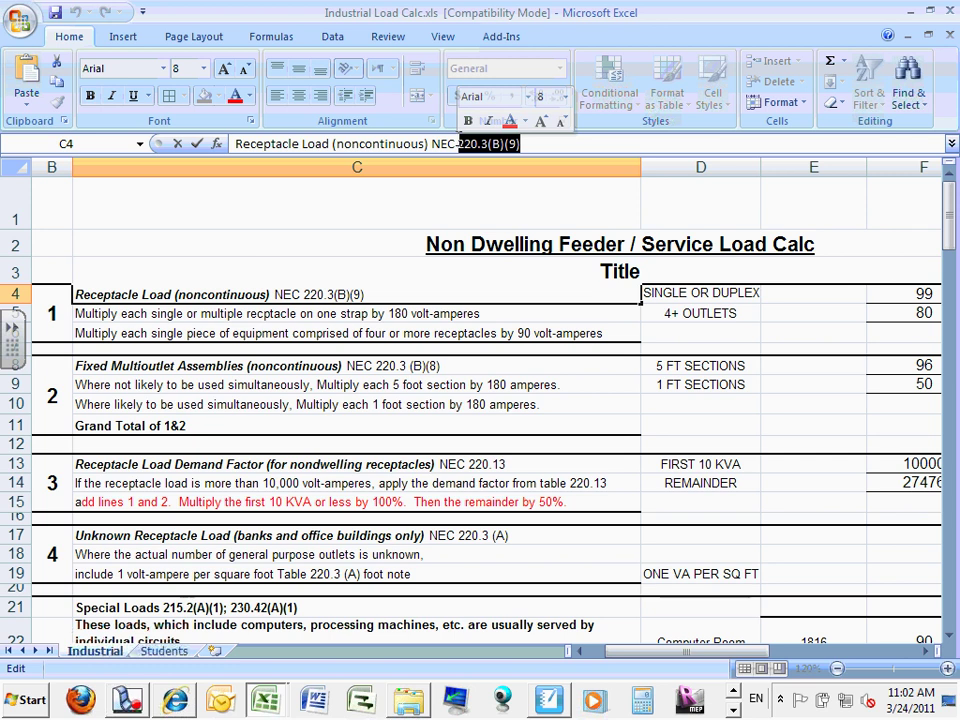
pyautogui.click(476, 276)
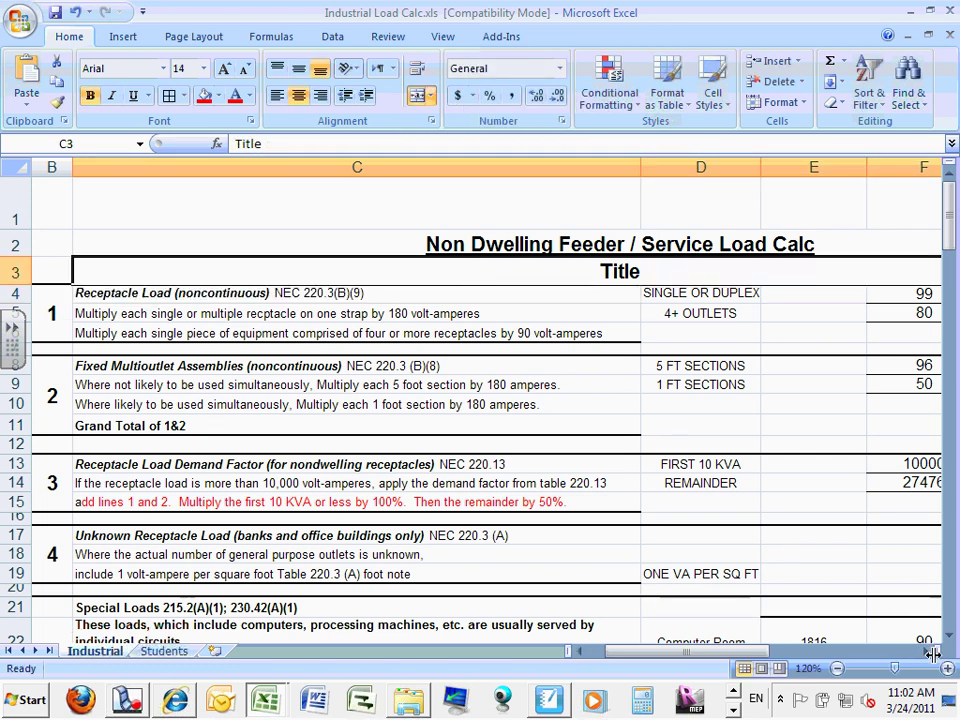
# Step: Review the calculation columns and the panel headings to their right, comparing them with the load descriptions in column C
pyautogui.click(926, 651)
pyautogui.click(926, 651)
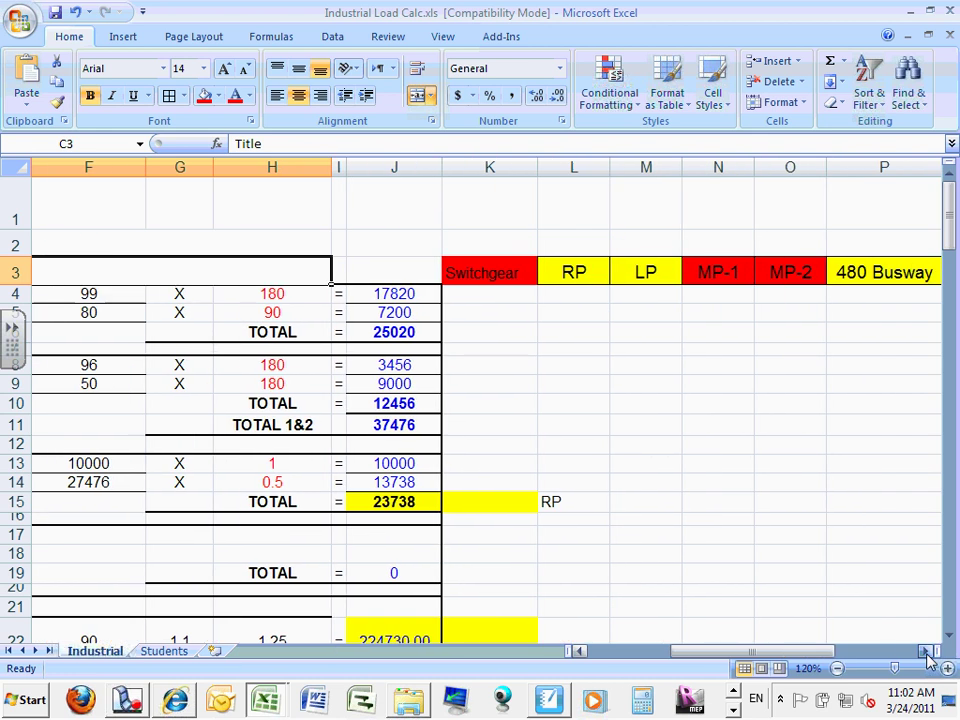
pyautogui.moveTo(749, 660); pyautogui.dragTo(857, 641)
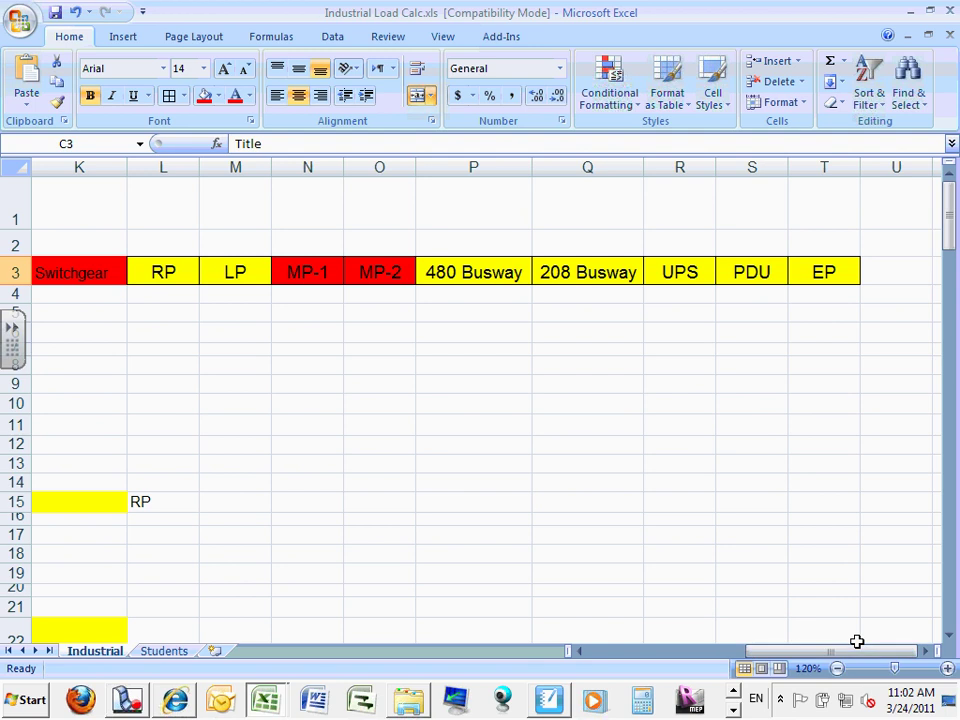
pyautogui.moveTo(828, 652); pyautogui.dragTo(675, 653)
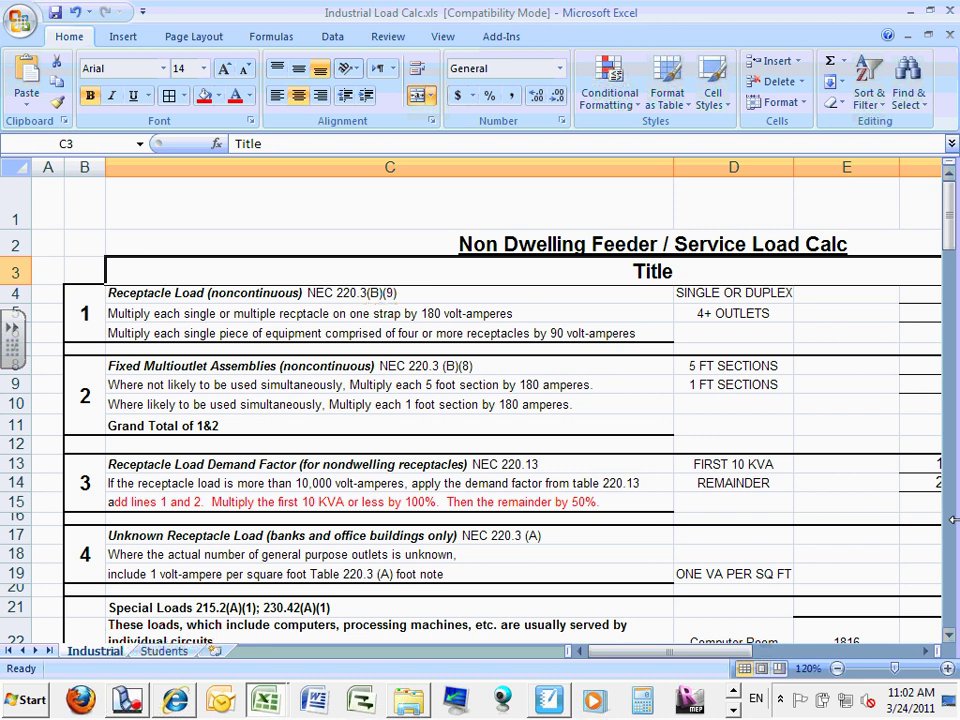
pyautogui.click(925, 651)
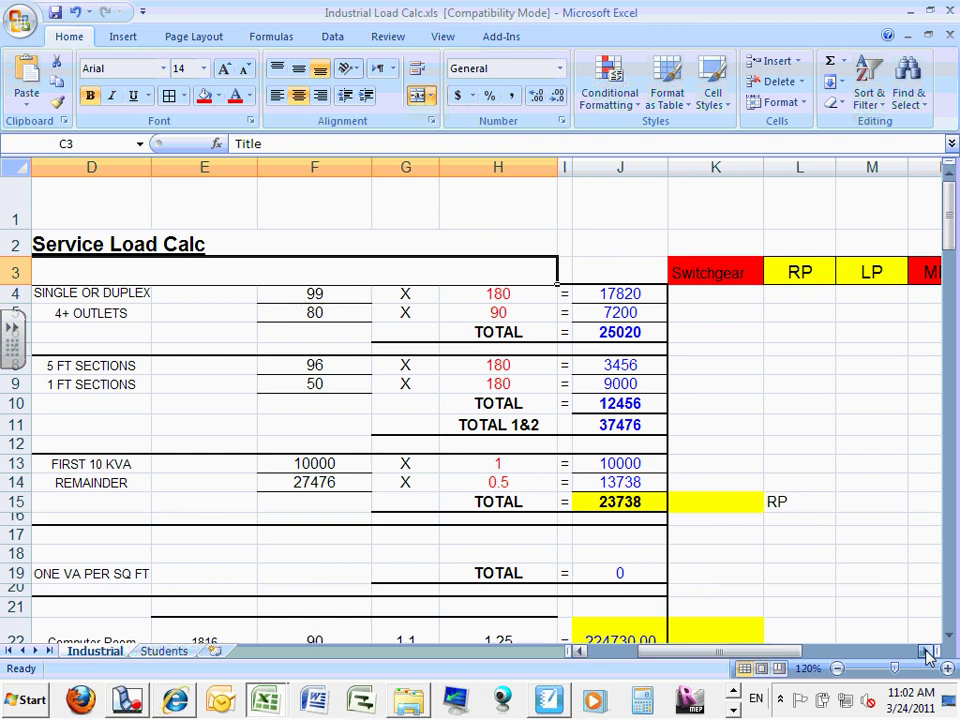
pyautogui.click(925, 651)
# Step: Examine the receptacle load formula in J4 and the quantity and volt-ampere cells in row 4 that it multiplies
pyautogui.click(206, 294)
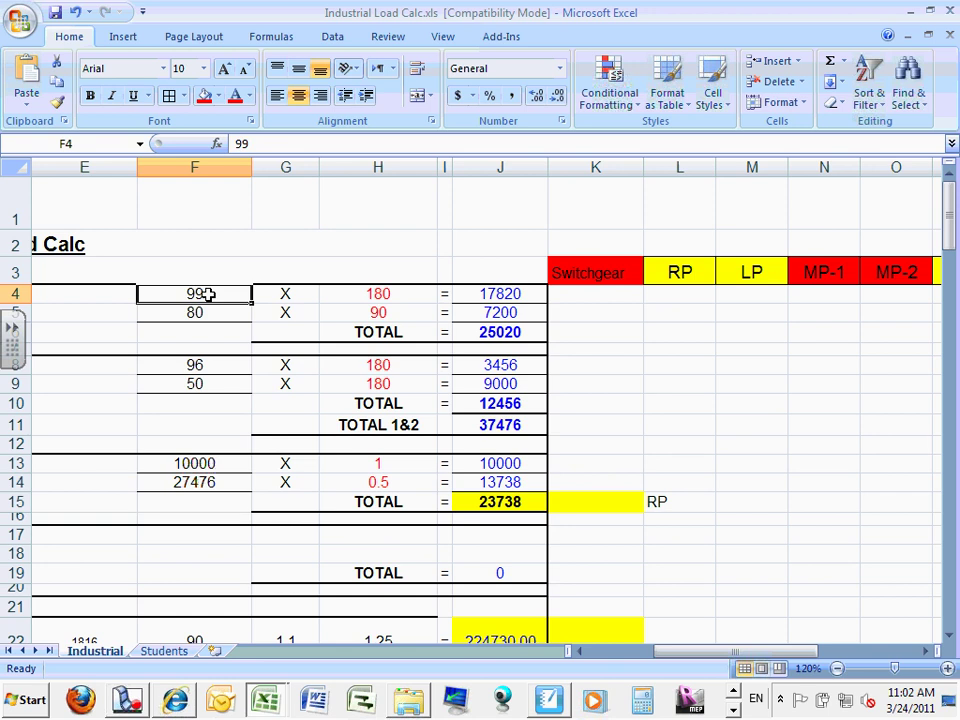
pyautogui.click(385, 291)
pyautogui.click(515, 290)
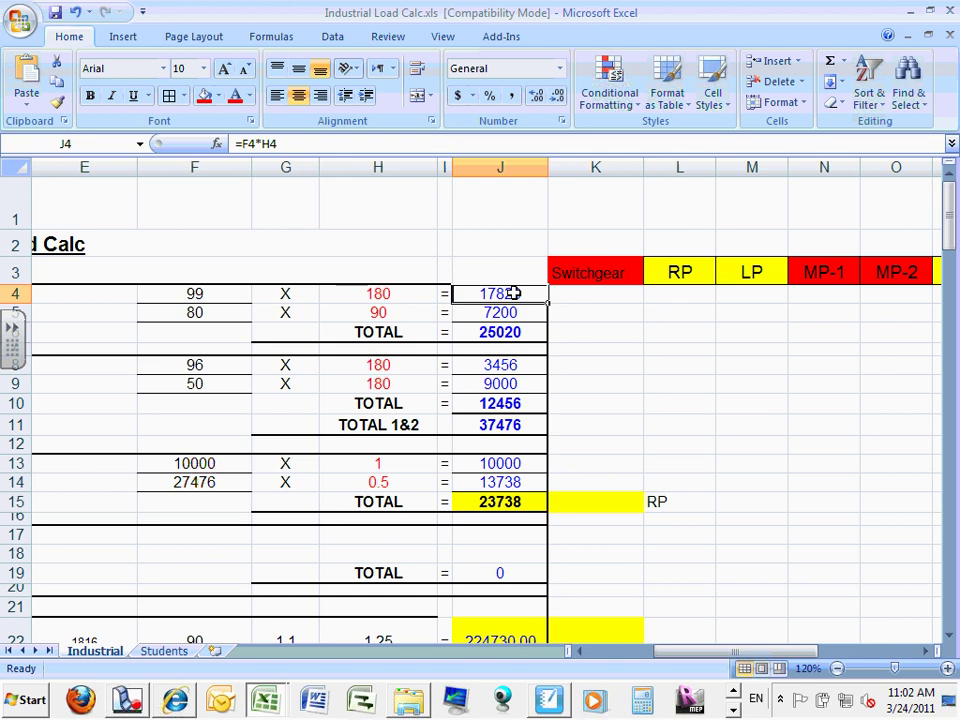
pyautogui.doubleClick(515, 291)
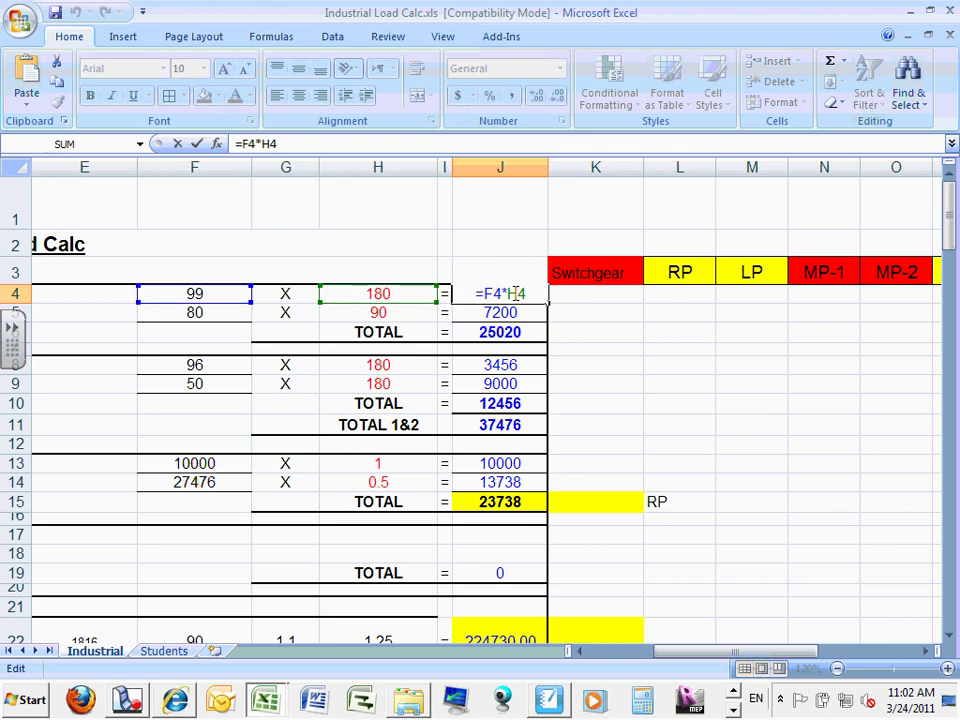
pyautogui.press('Escape')
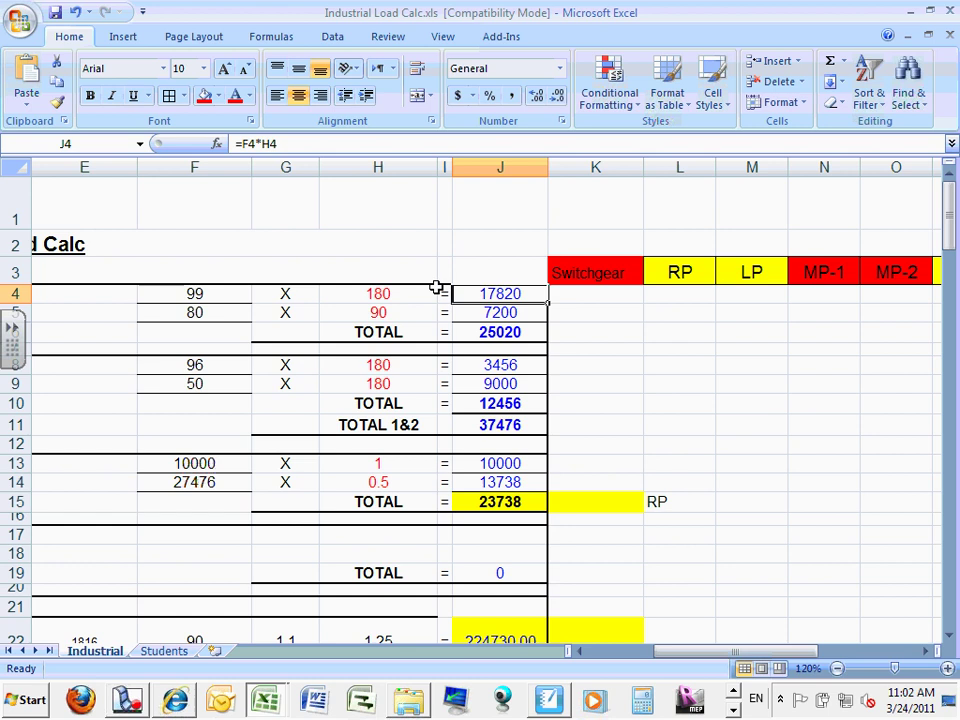
pyautogui.click(287, 292)
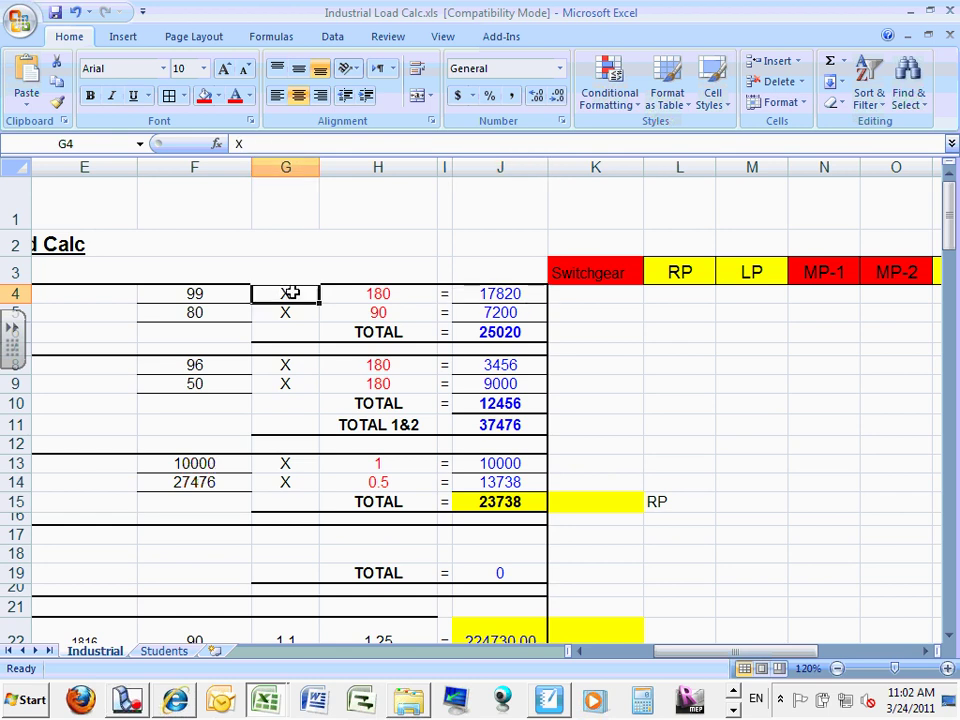
pyautogui.click(356, 292)
pyautogui.click(288, 293)
pyautogui.click(219, 293)
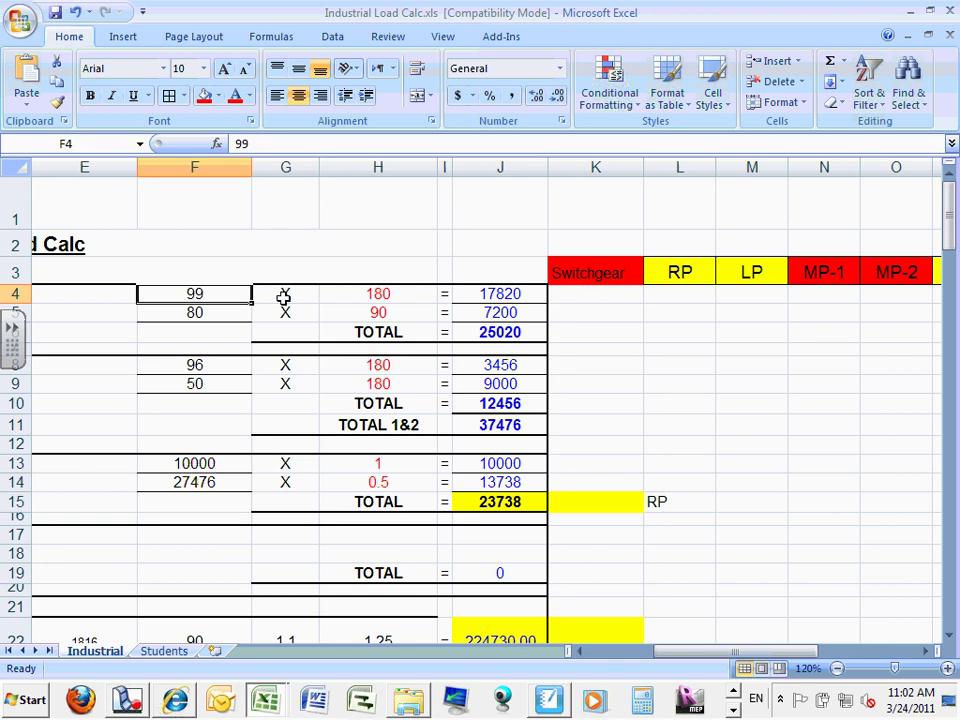
pyautogui.click(284, 294)
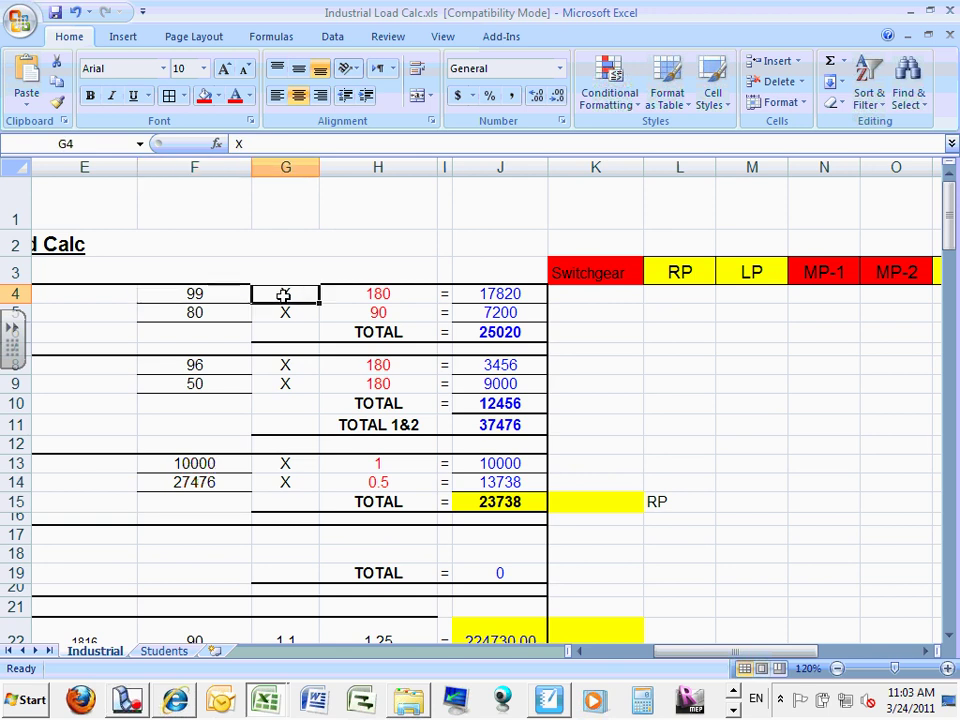
pyautogui.click(375, 295)
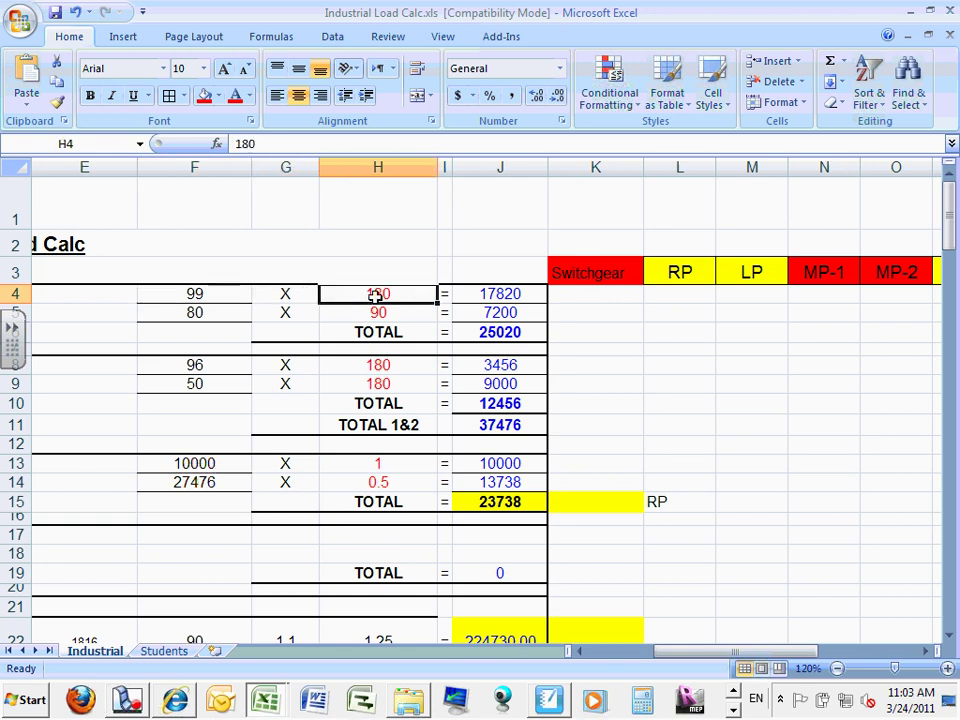
pyautogui.doubleClick(500, 293)
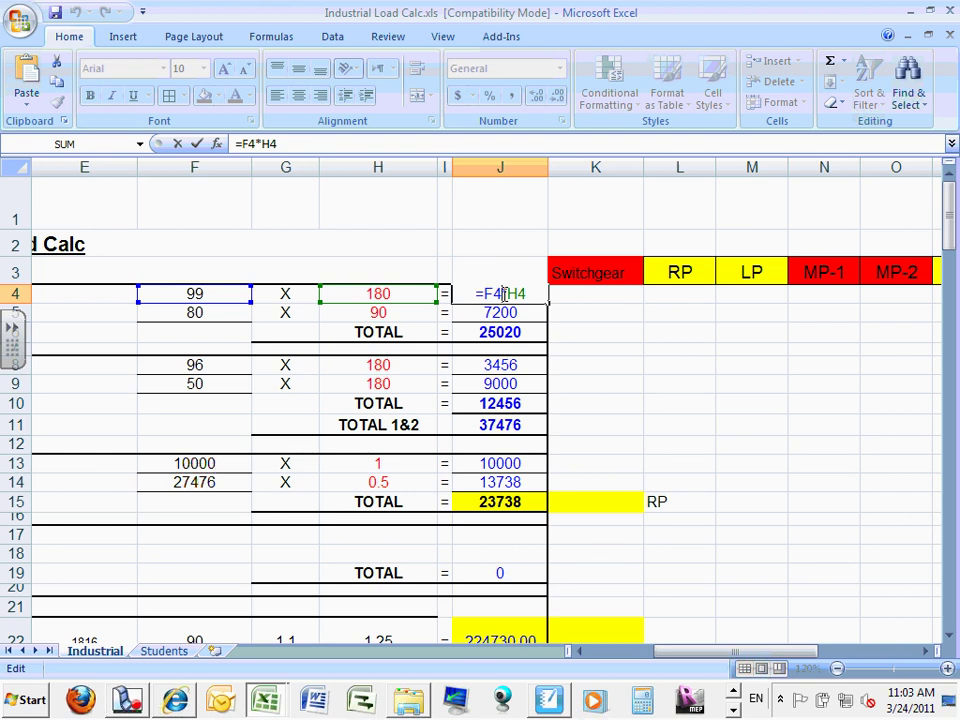
pyautogui.hotkey('ctrl', 'Return')
pyautogui.click(206, 312)
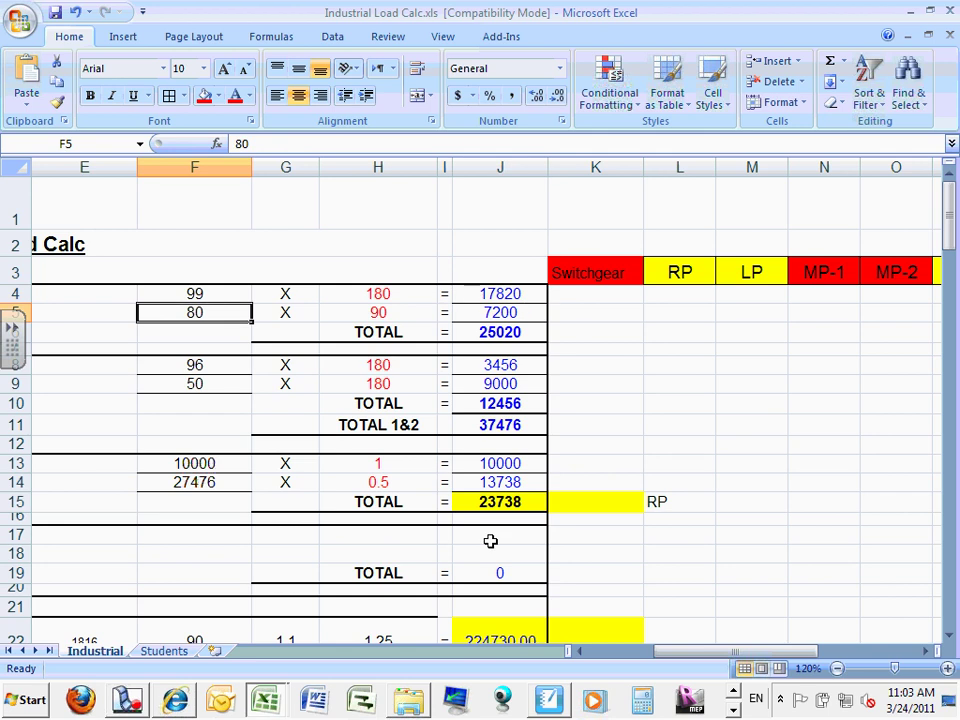
# Step: Examine the receptacle load calculation in row 5, checking the multiplier in H5, the total in J6 and the formula in J5
pyautogui.moveTo(666, 656)
pyautogui.mouseDown()
pyautogui.moveTo(643, 657)
pyautogui.moveTo(658, 656)
pyautogui.mouseUp()
pyautogui.click(382, 314)
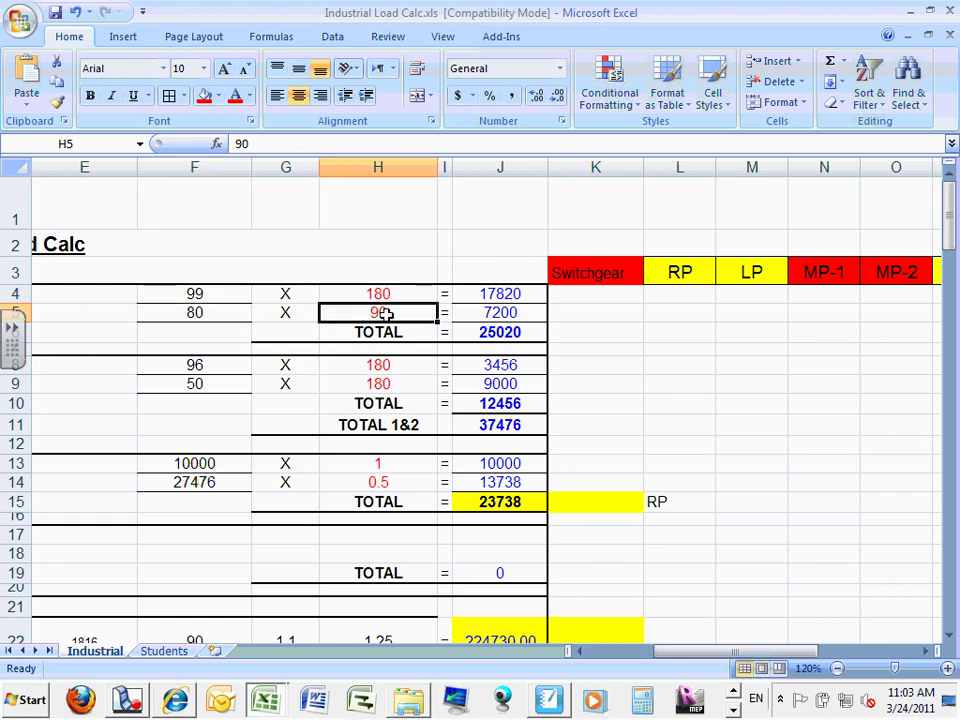
pyautogui.click(495, 327)
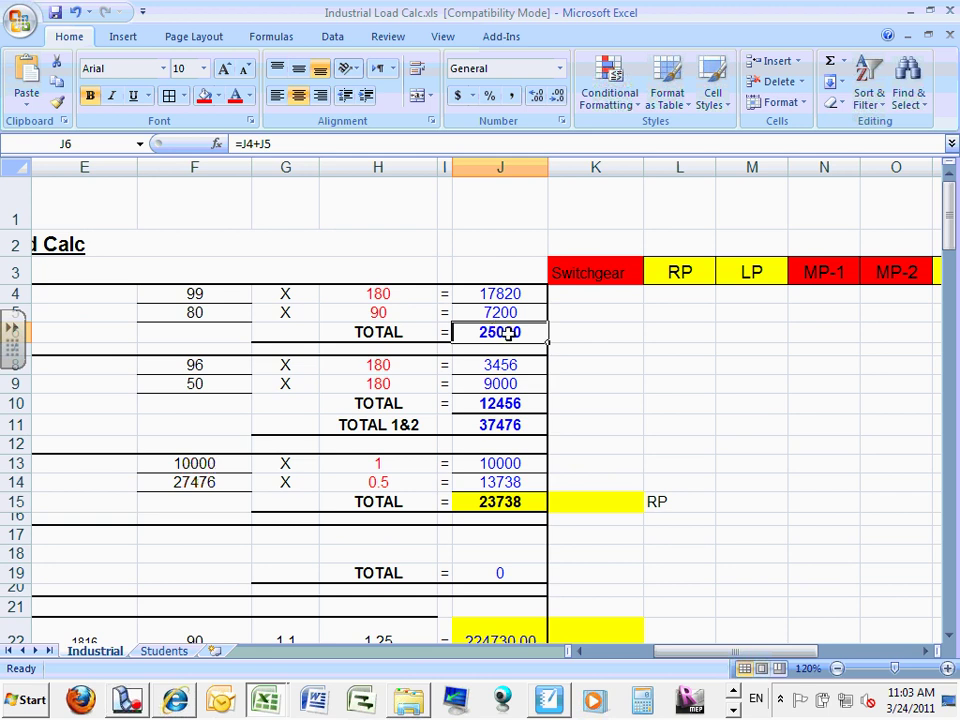
pyautogui.click(500, 313)
pyautogui.doubleClick(500, 313)
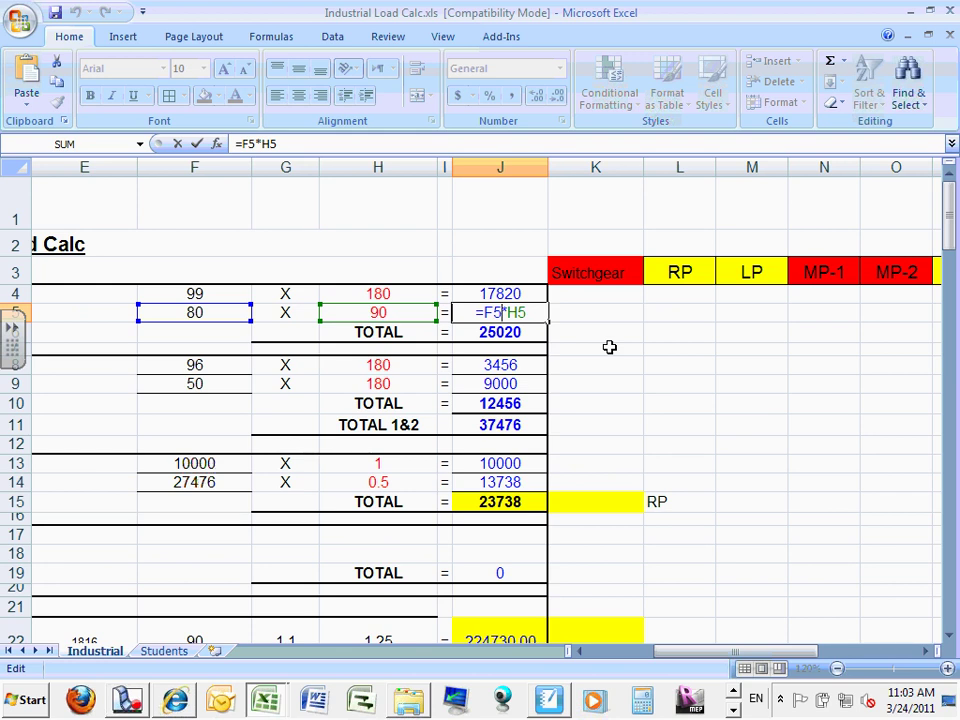
pyautogui.press('Escape')
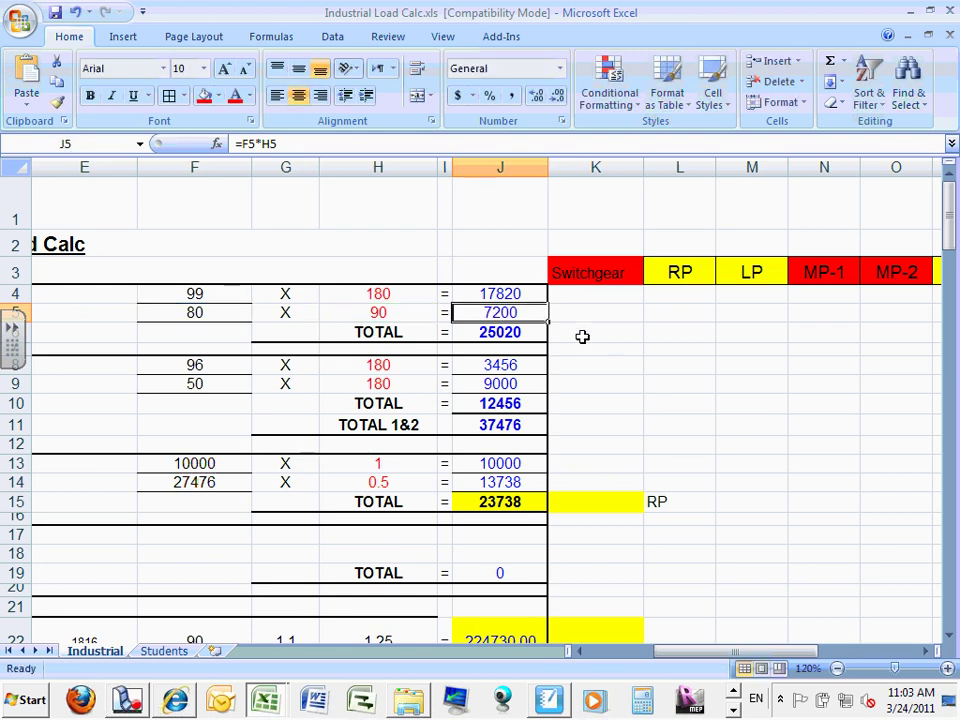
# Step: Clear the formula from cell J5, leaving the cell empty
pyautogui.doubleClick(491, 312)
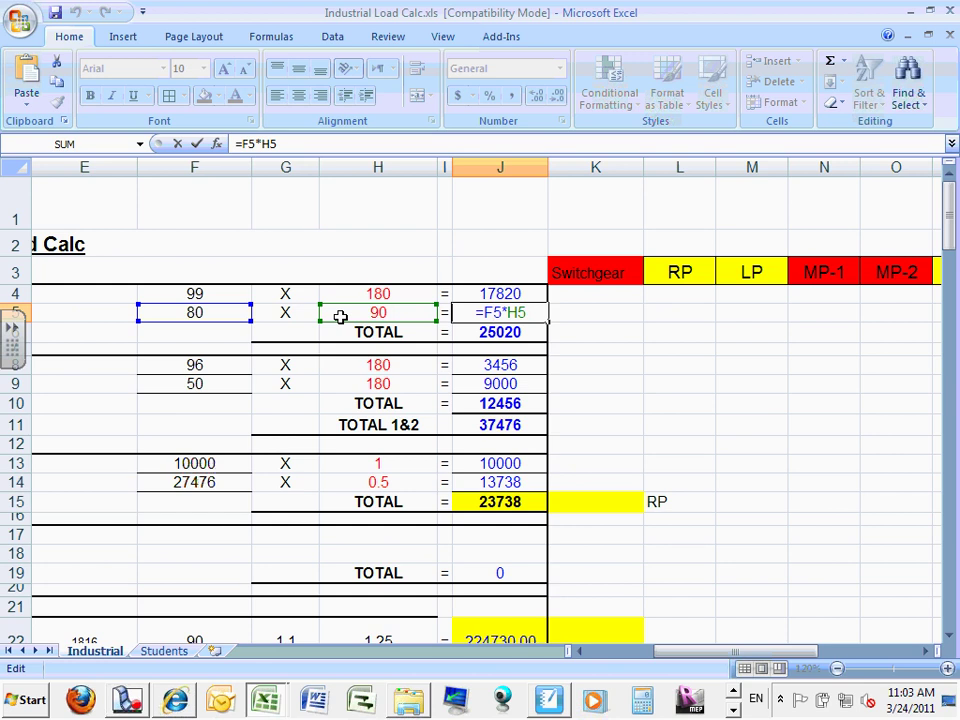
pyautogui.moveTo(278, 143); pyautogui.dragTo(200, 143)
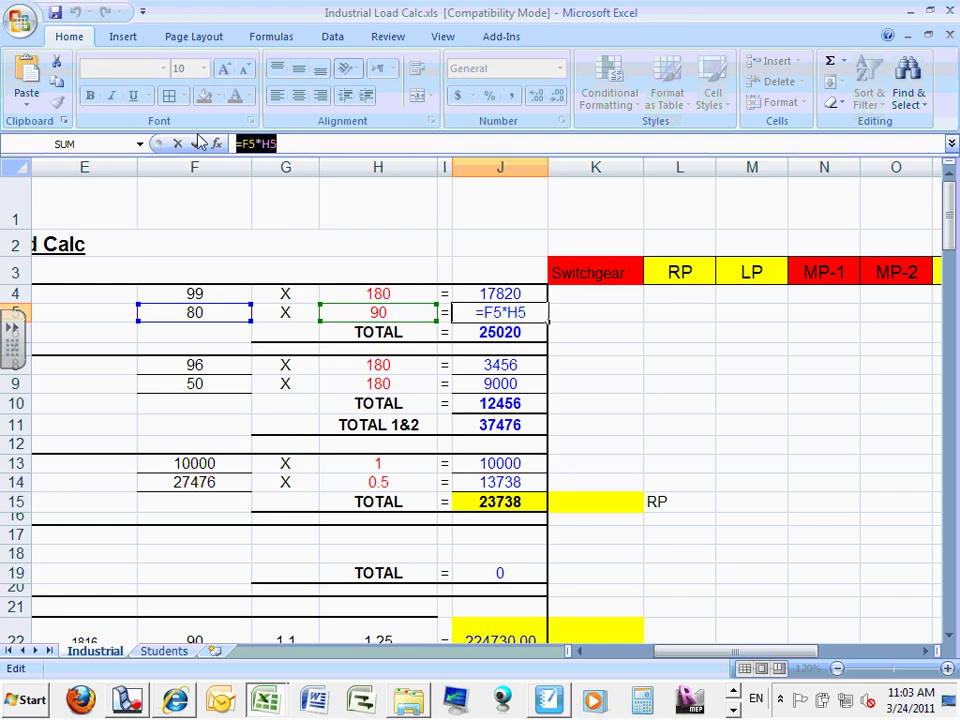
pyautogui.hotkey('ctrl', 'x')
pyautogui.click(197, 143)
pyautogui.click(630, 352)
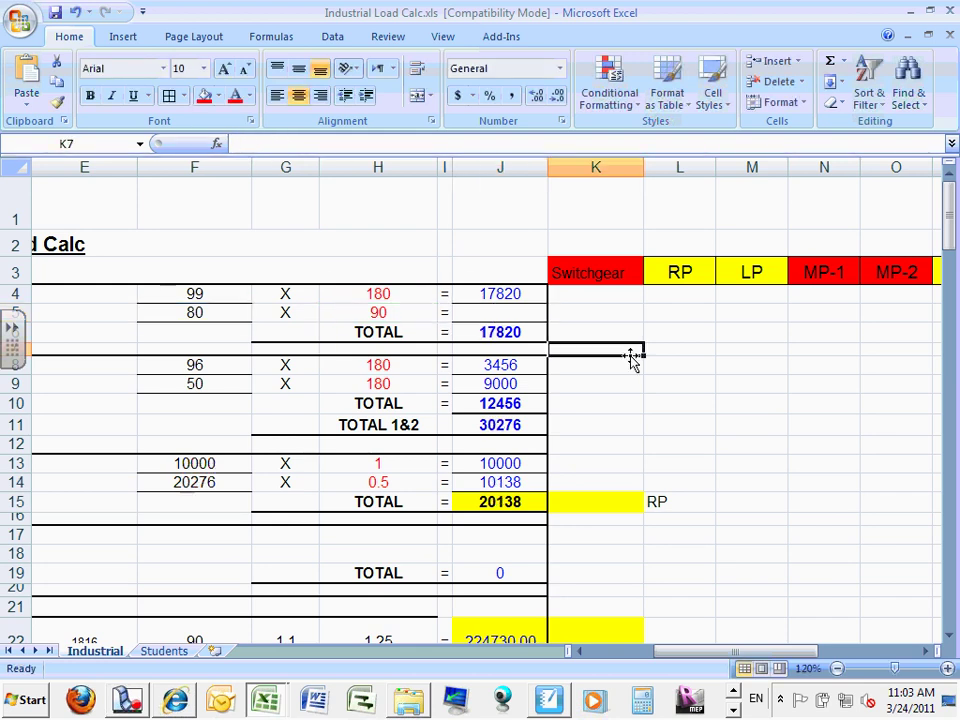
# Step: Enter the formula =F5*H5 in cell J5 to multiply the outlet quantity by its volt-amperes
pyautogui.click(491, 313)
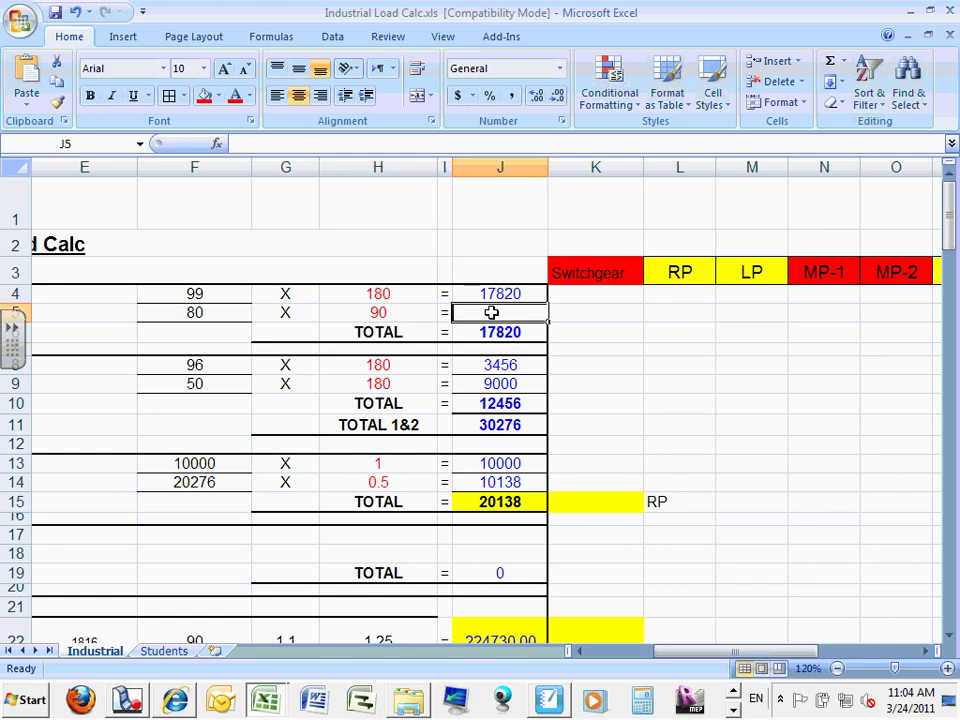
pyautogui.write('=')
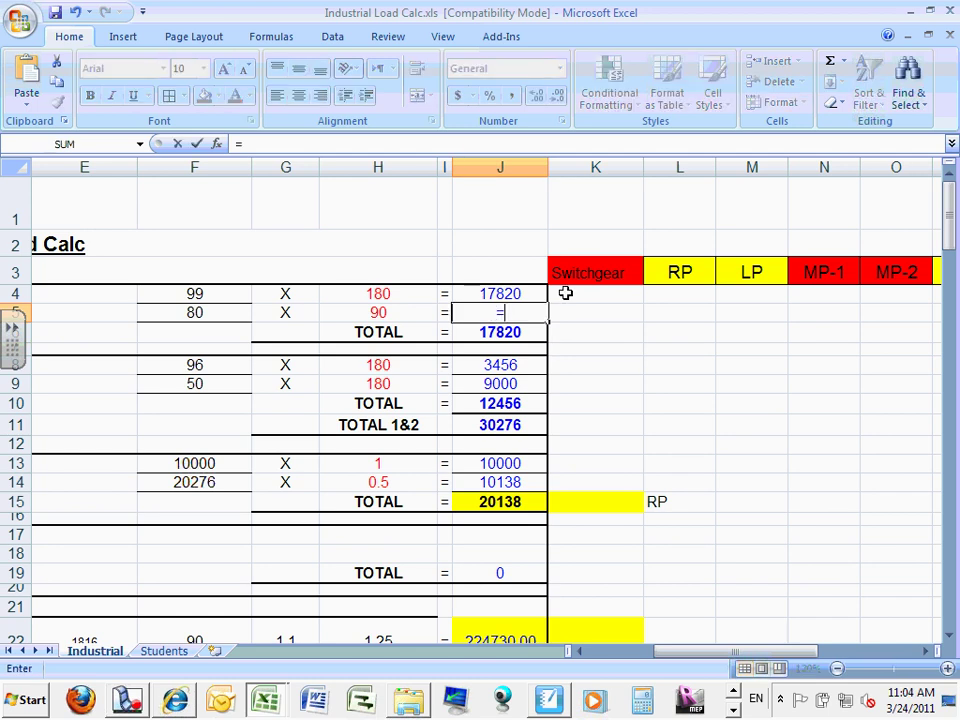
pyautogui.click(222, 308)
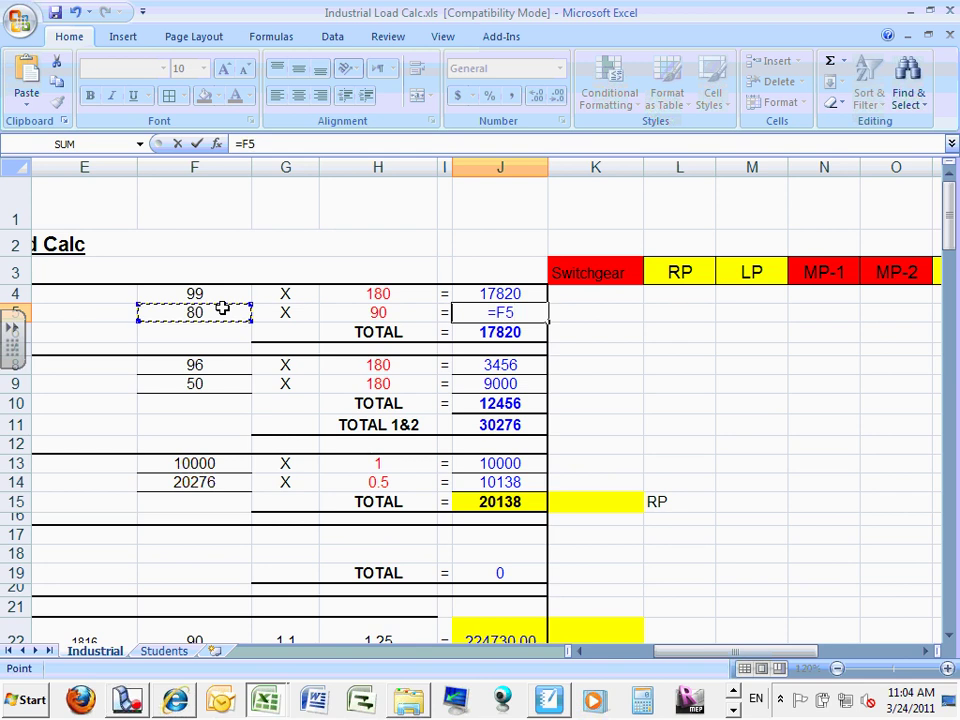
pyautogui.write('*')
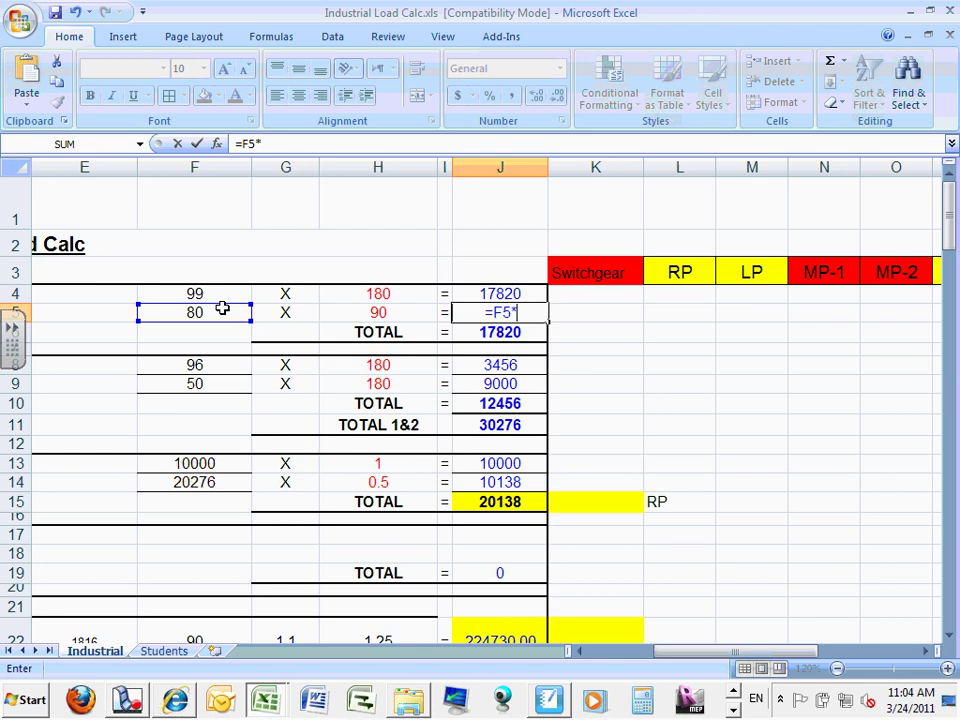
pyautogui.click(355, 313)
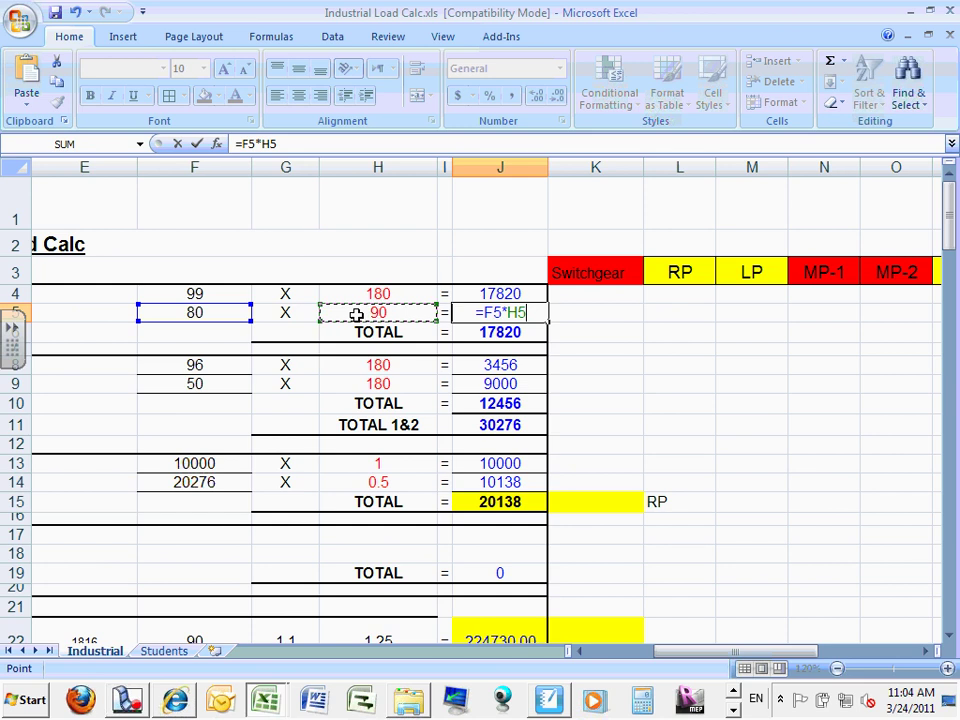
pyautogui.press('Return')
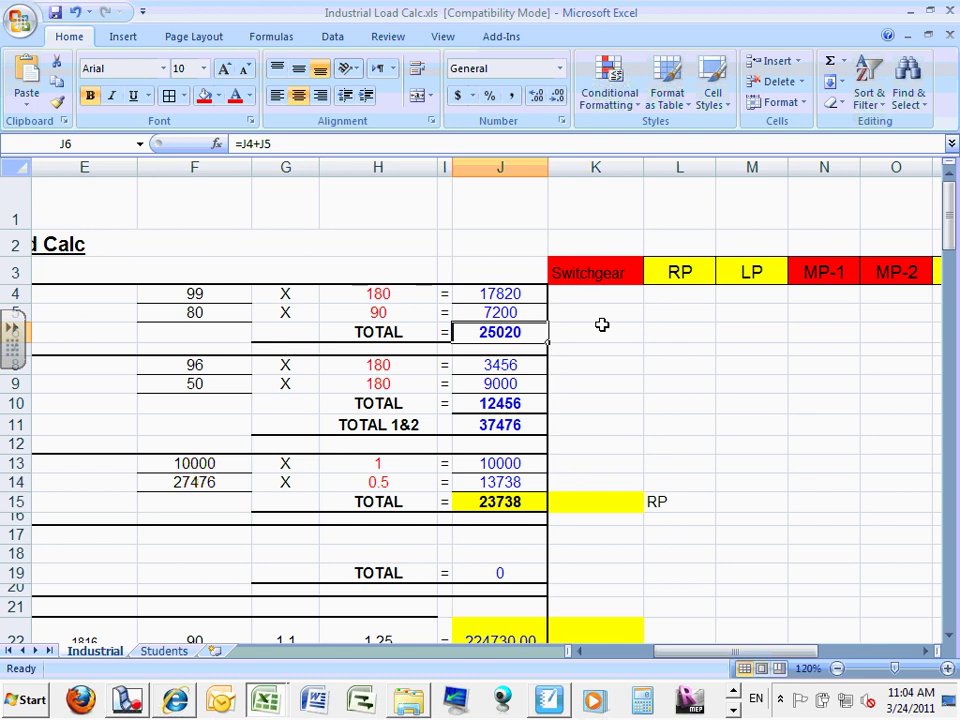
# Step: Review the receptacle load formulas in J4 and J5 and the formula in J6 that adds them
pyautogui.click(510, 295)
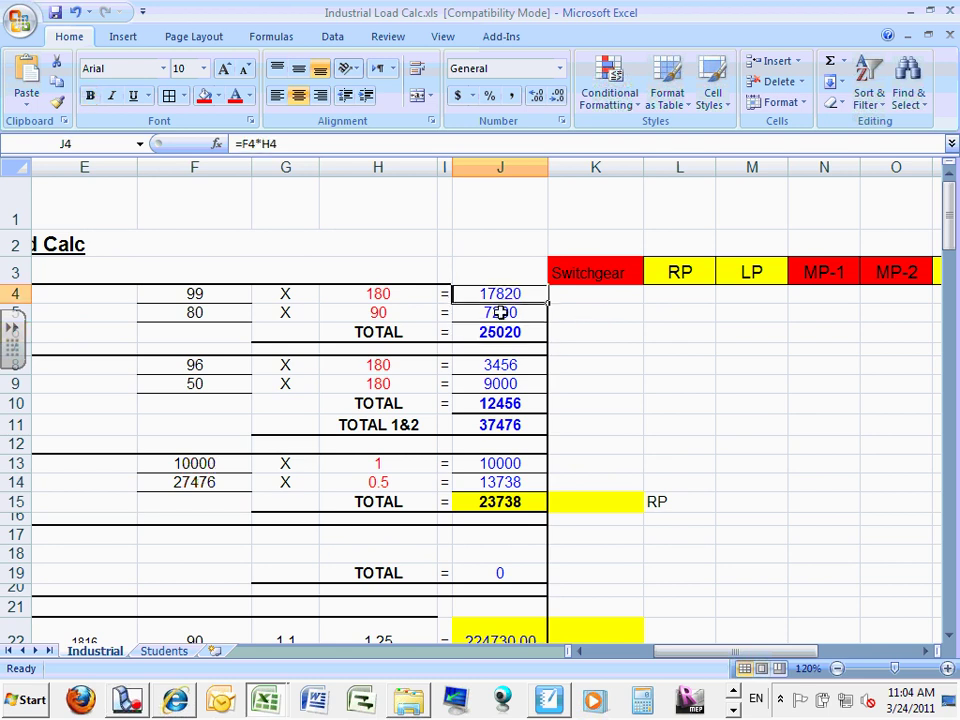
pyautogui.click(501, 313)
pyautogui.doubleClick(501, 313)
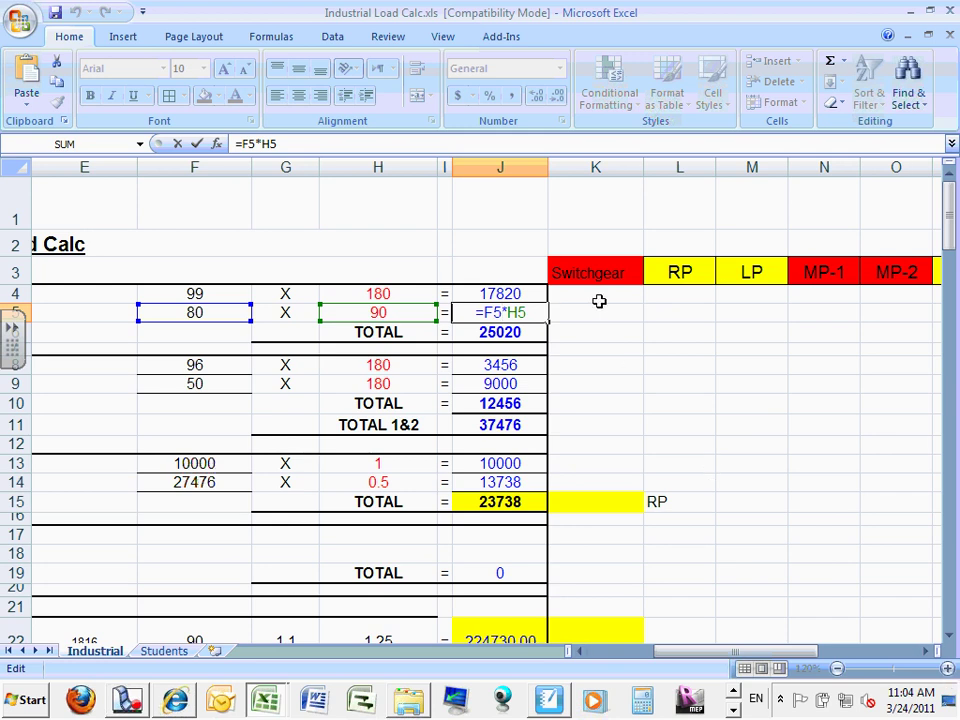
pyautogui.press('Return')
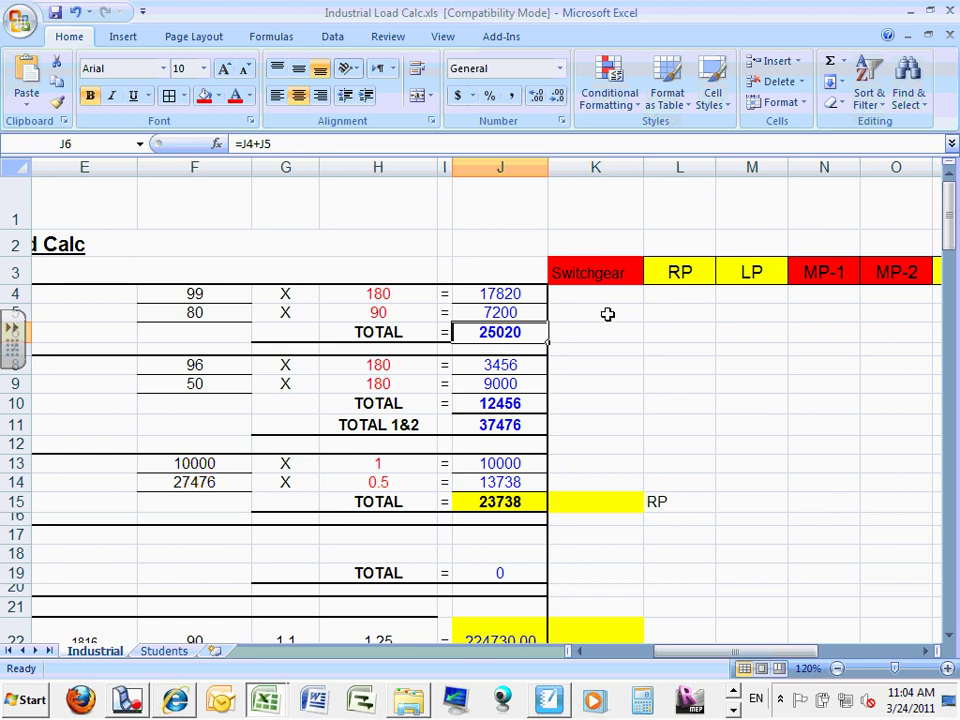
pyautogui.doubleClick(516, 333)
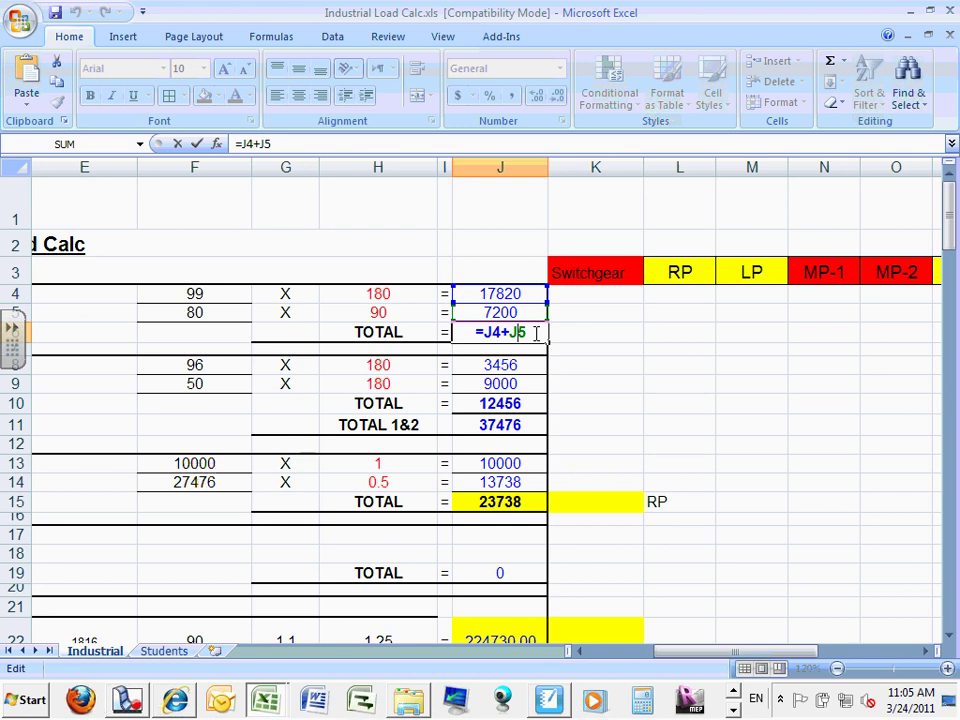
pyautogui.press('Return')
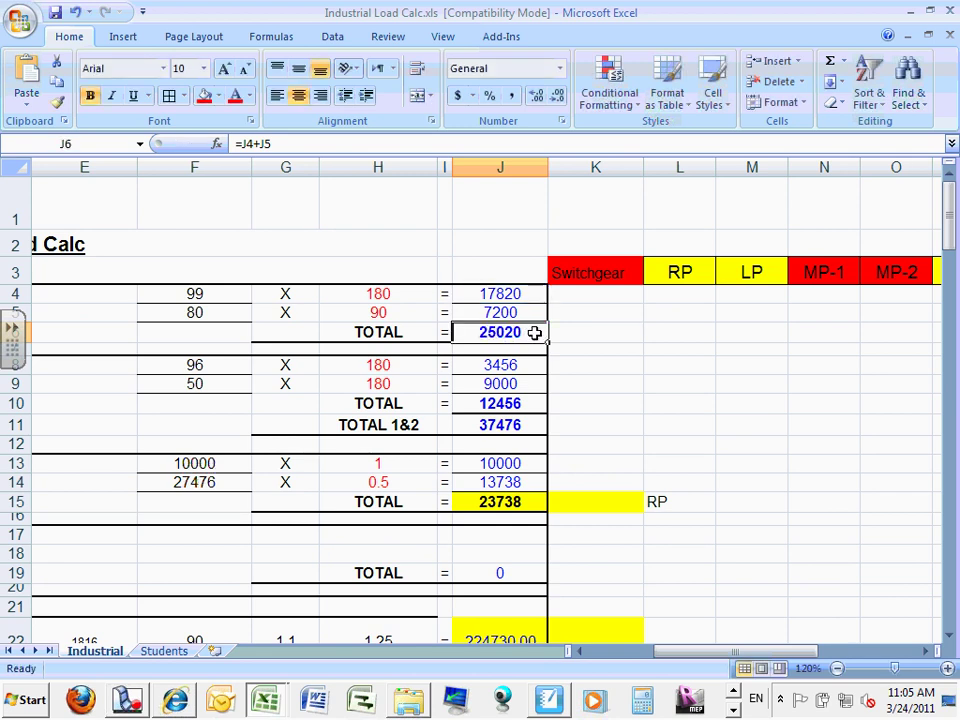
# Step: Enter the formula =J4+J5 in cell K6 under Switchgear to demonstrate adding the two receptacle loads
pyautogui.click(601, 333)
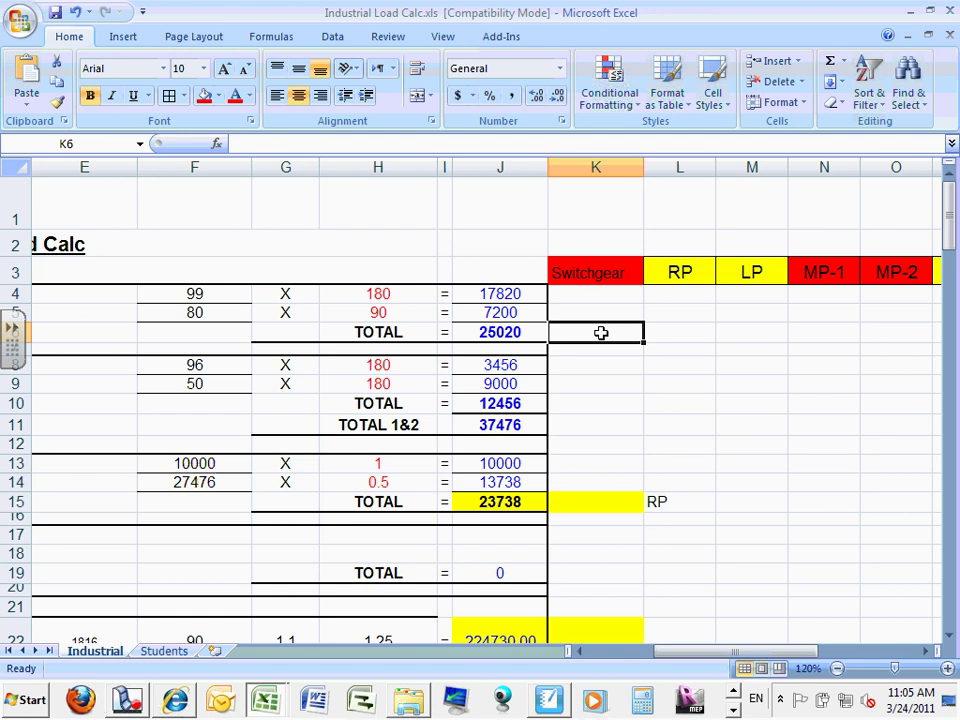
pyautogui.write('=')
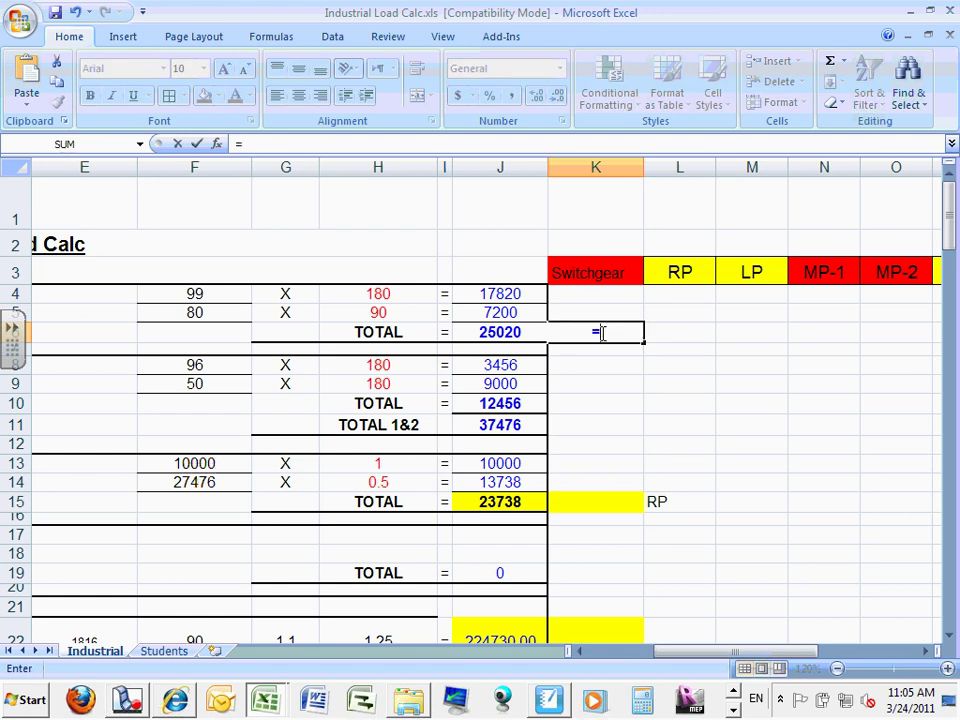
pyautogui.click(512, 292)
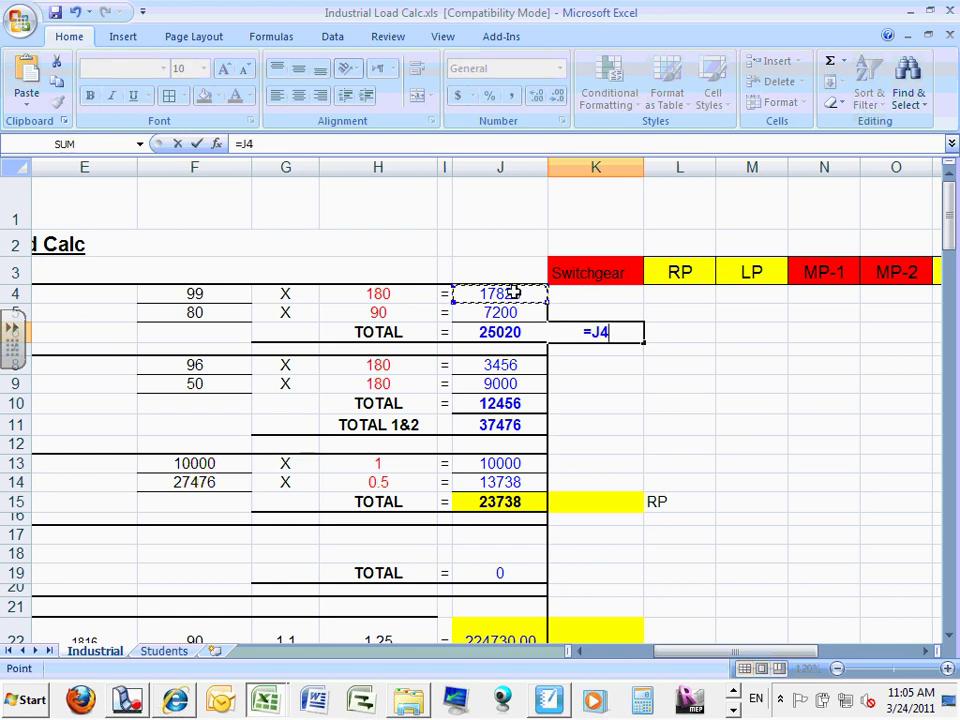
pyautogui.write('+')
pyautogui.click(497, 312)
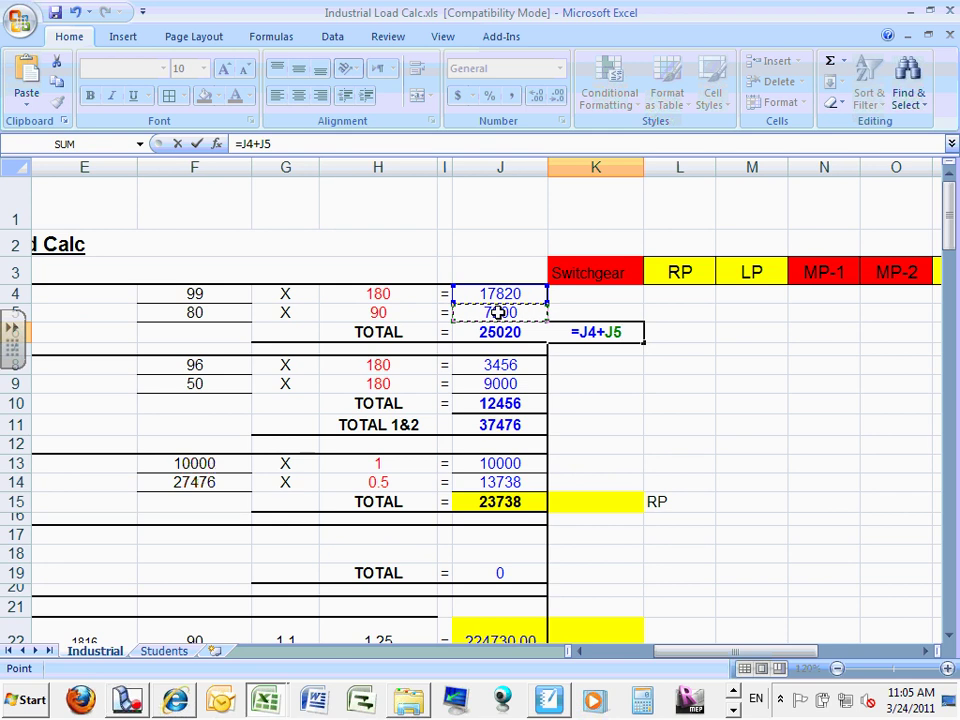
pyautogui.press('Return')
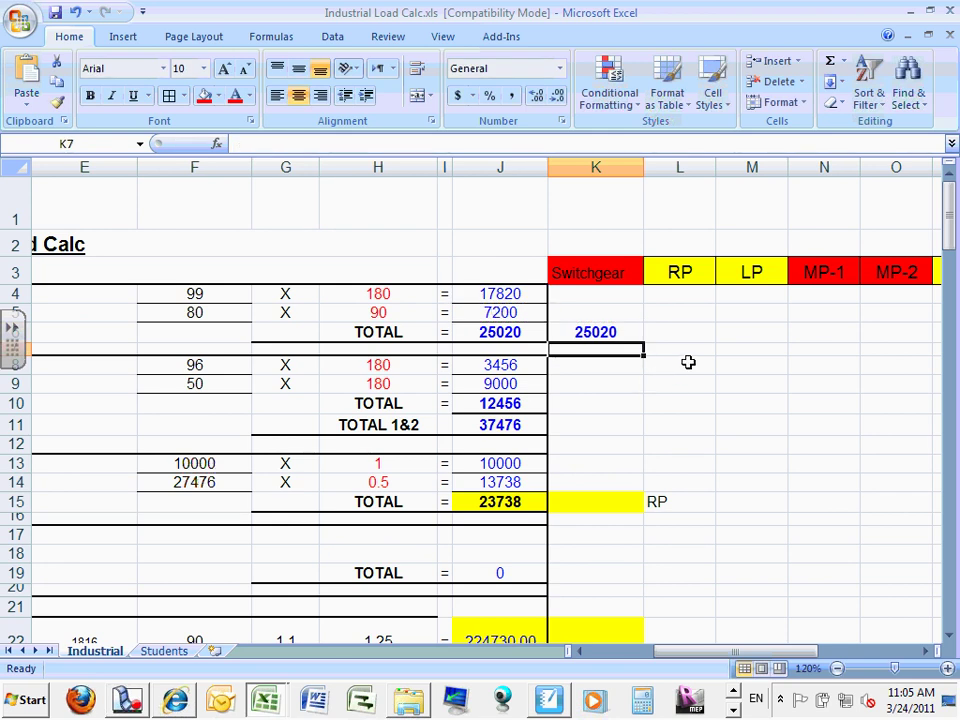
# Step: Delete the demonstration sum from cell K6
pyautogui.click(605, 332)
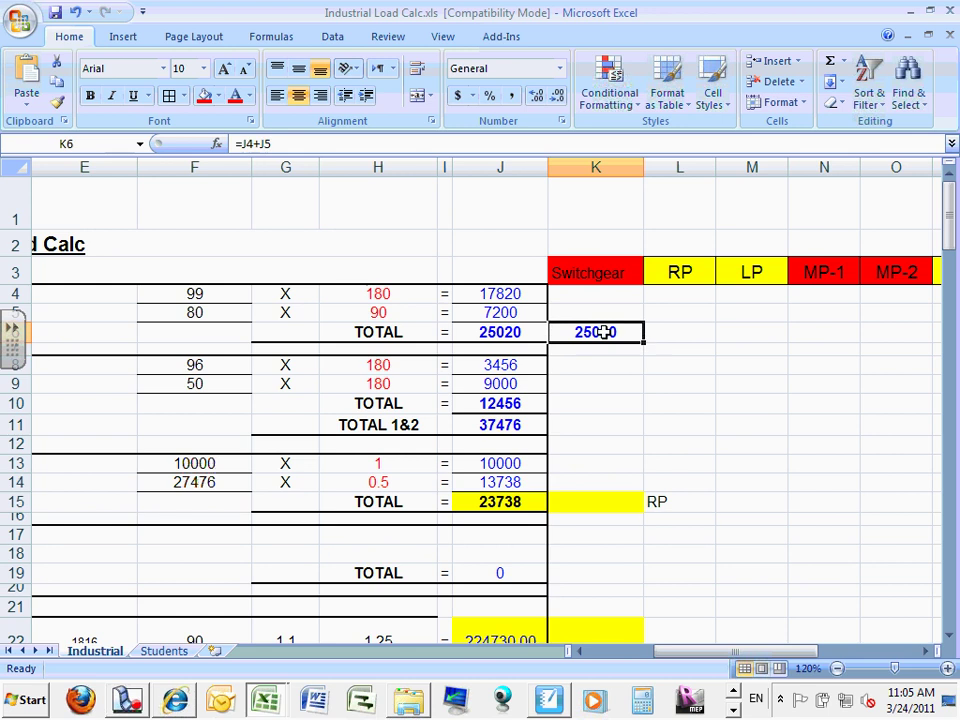
pyautogui.press('Delete')
pyautogui.click(648, 381)
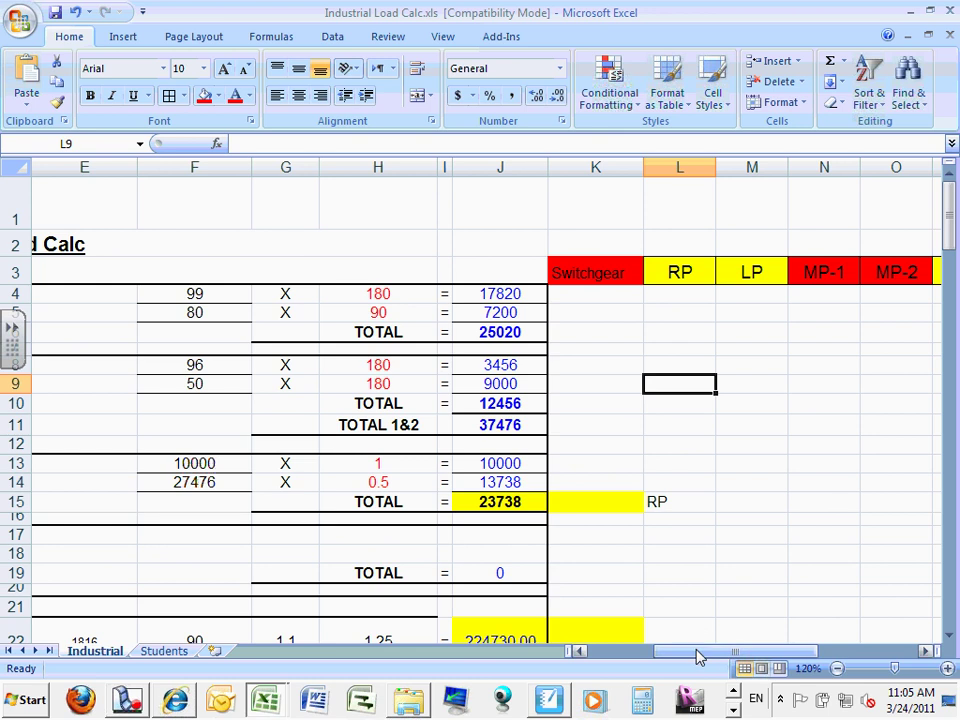
# Step: Insert a blank column between the 480 Busway and 208 Busway columns
pyautogui.moveTo(698, 656); pyautogui.dragTo(829, 658)
pyautogui.click(575, 165)
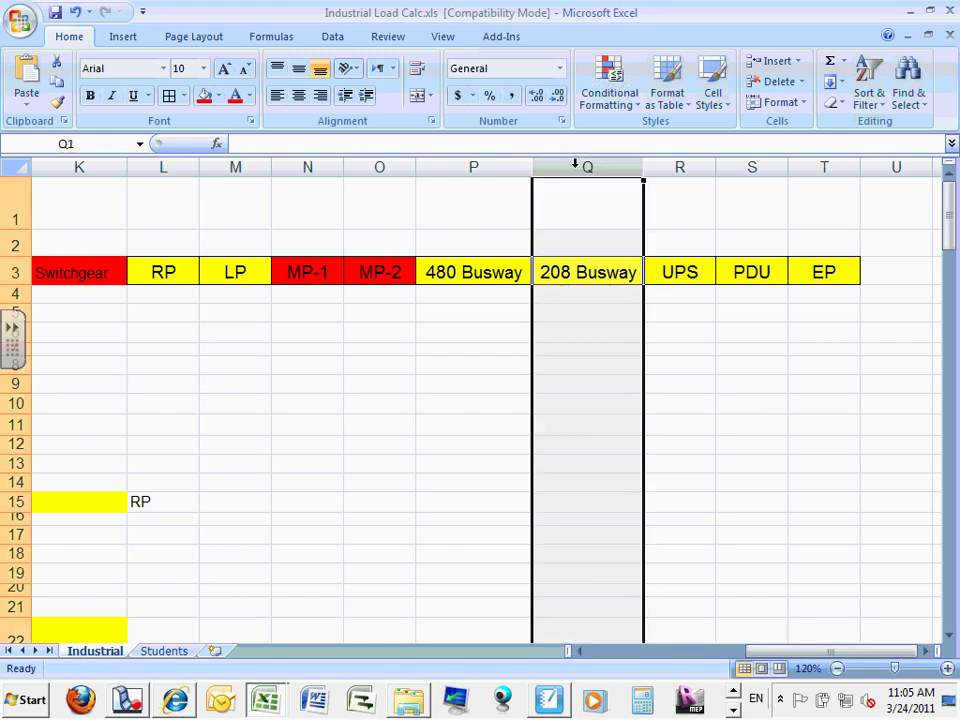
pyautogui.rightClick(575, 165)
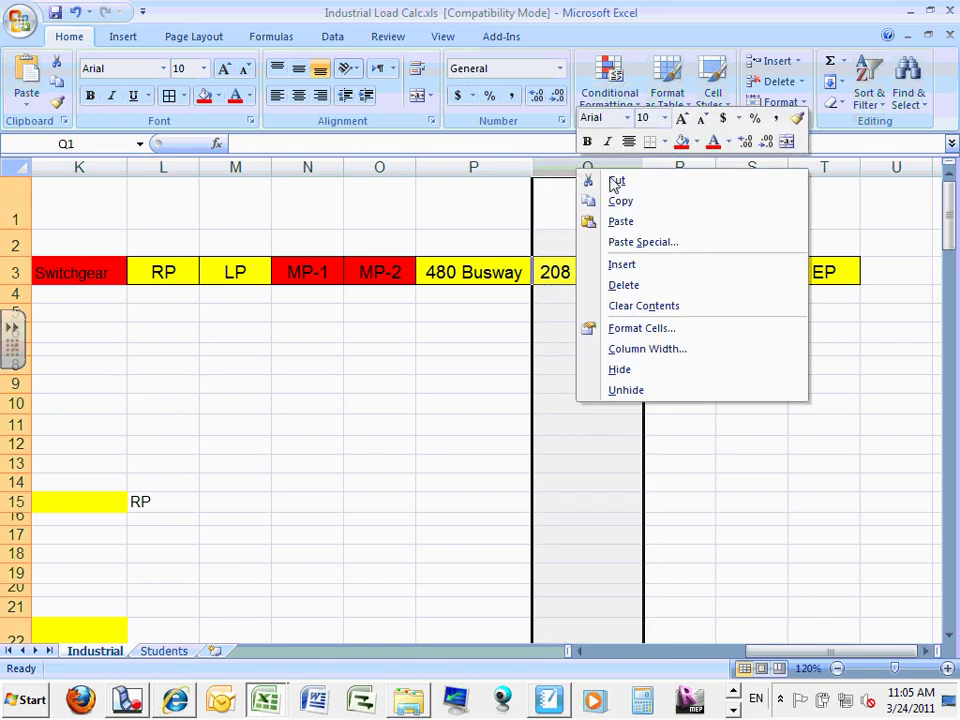
pyautogui.click(636, 266)
pyautogui.click(596, 441)
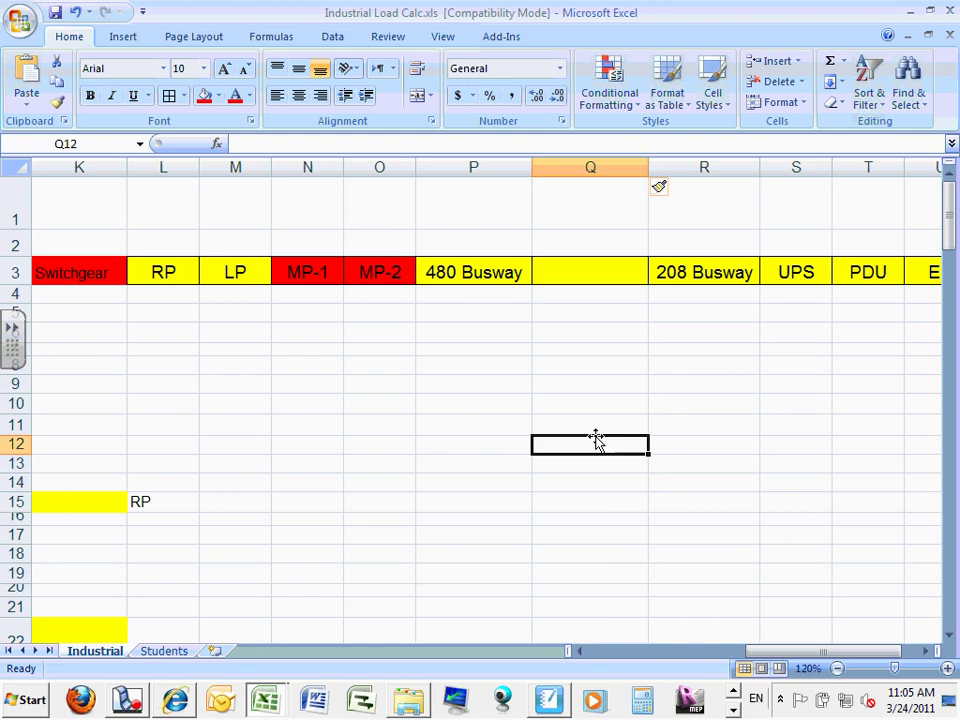
# Step: Delete the blank column Q between 480 Busway and 208 Busway
pyautogui.click(571, 167)
pyautogui.rightClick(571, 167)
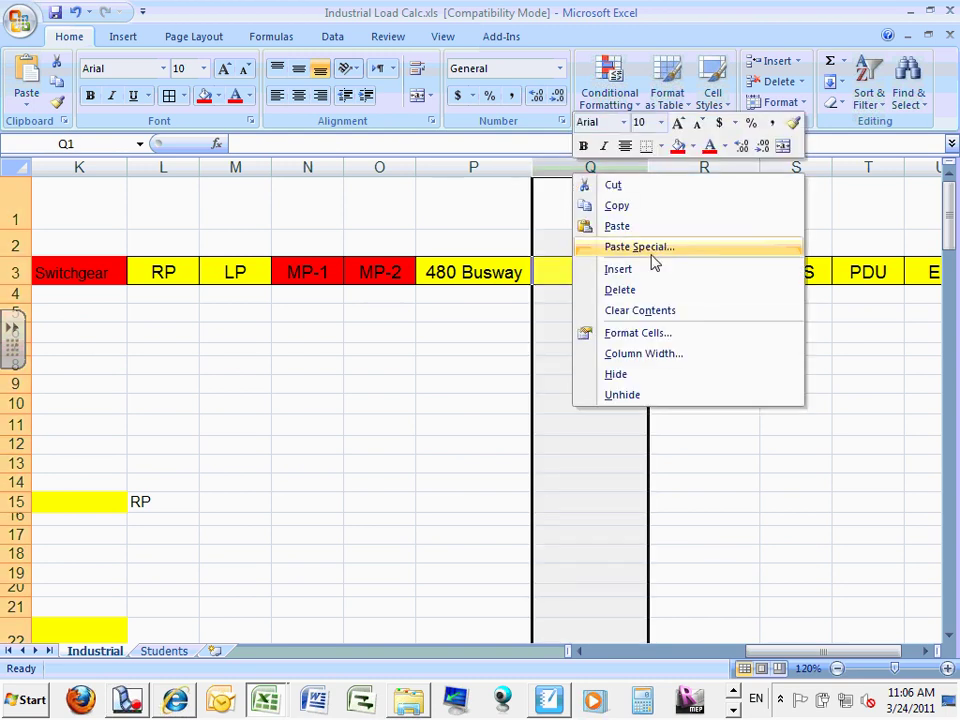
pyautogui.click(633, 290)
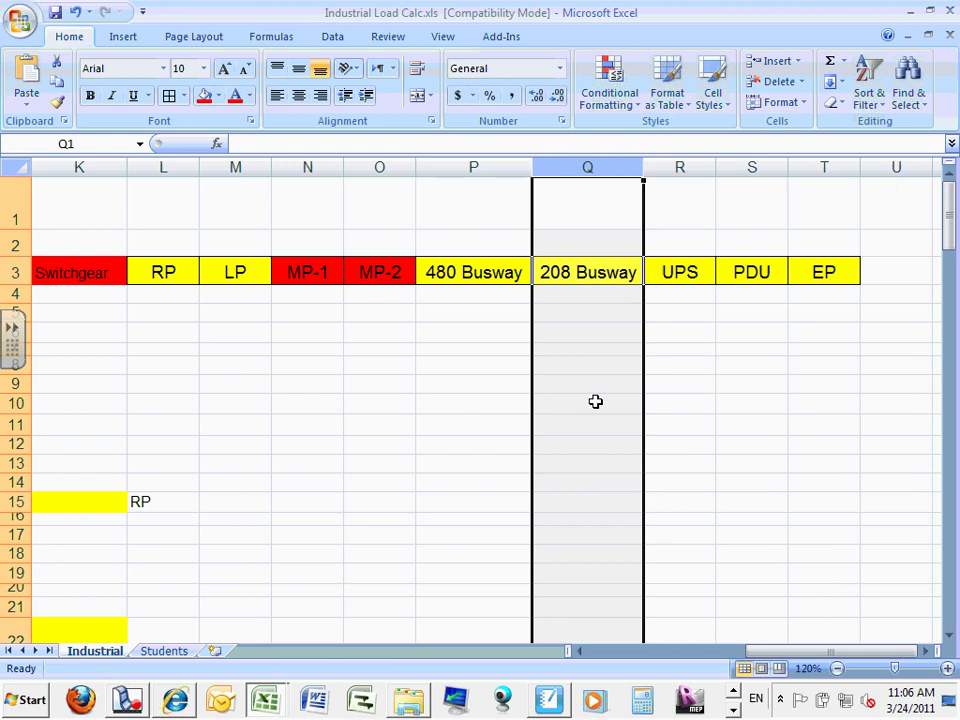
pyautogui.click(565, 462)
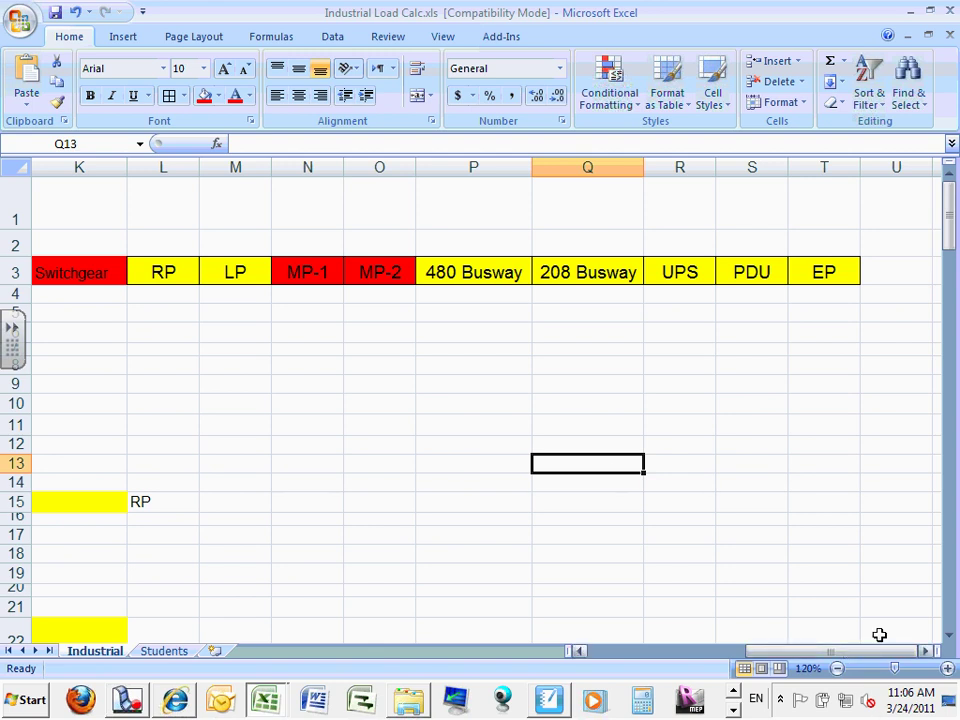
# Step: Look back at the section 1 total in J6 and the receptacle load descriptions, ending at cell E4
pyautogui.moveTo(840, 652); pyautogui.dragTo(745, 670)
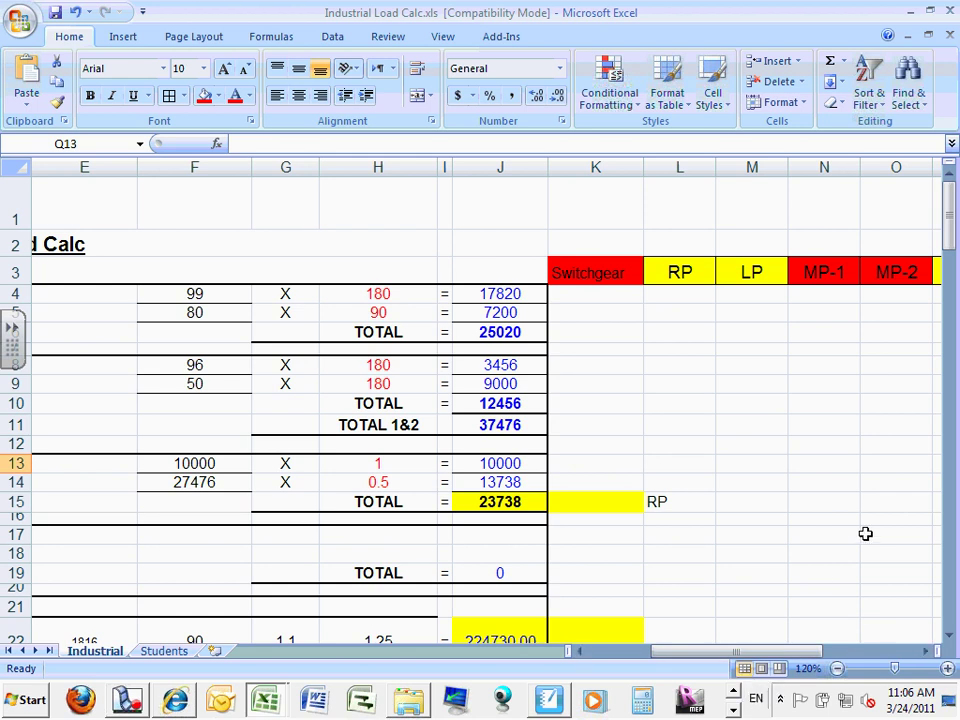
pyautogui.click(489, 330)
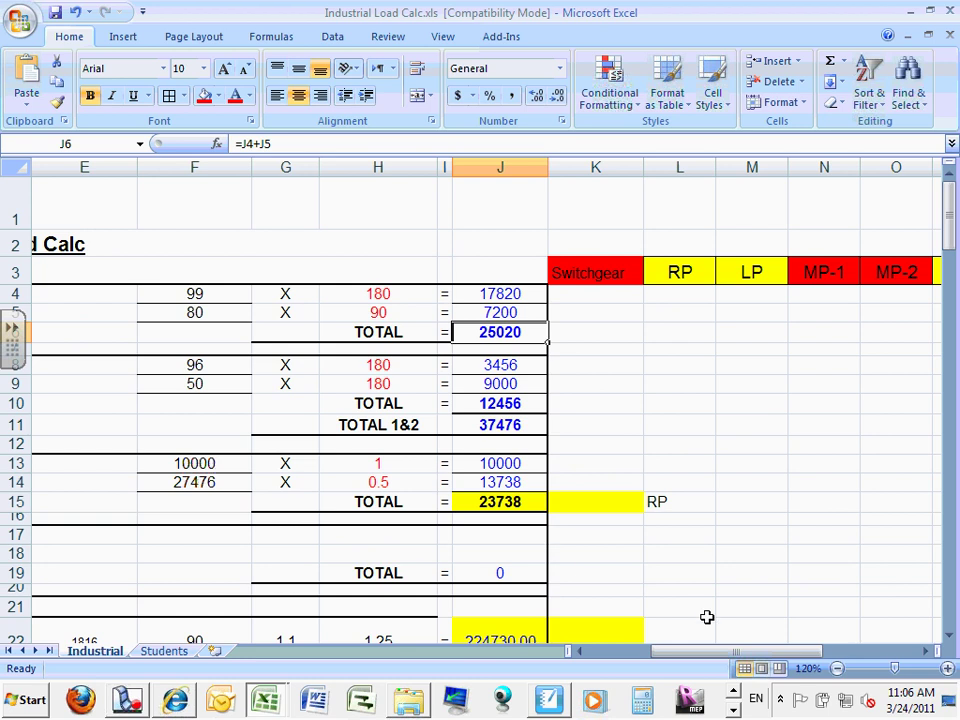
pyautogui.moveTo(682, 651); pyautogui.dragTo(612, 658)
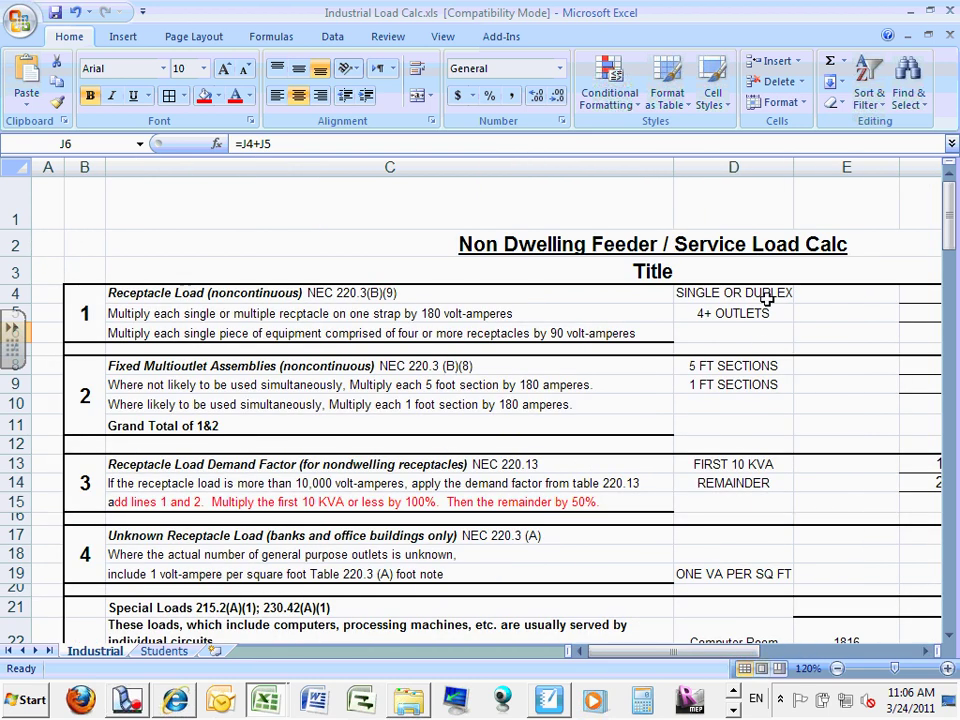
pyautogui.click(846, 290)
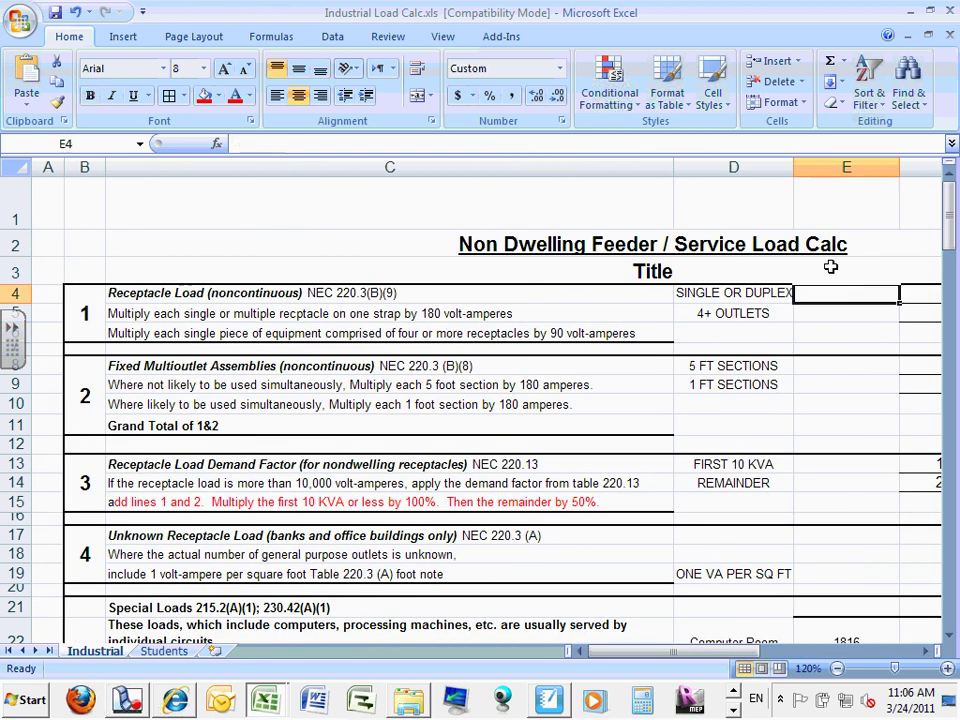
# Step: Try inserting a blank column before column E, and undo the insertion
pyautogui.click(812, 166)
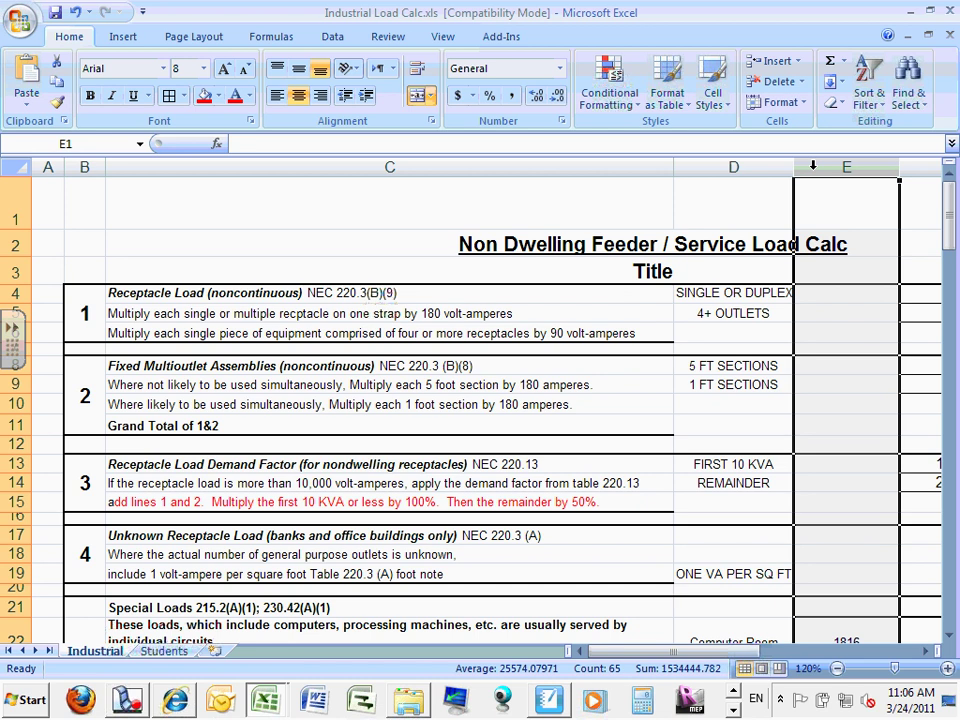
pyautogui.rightClick(812, 166)
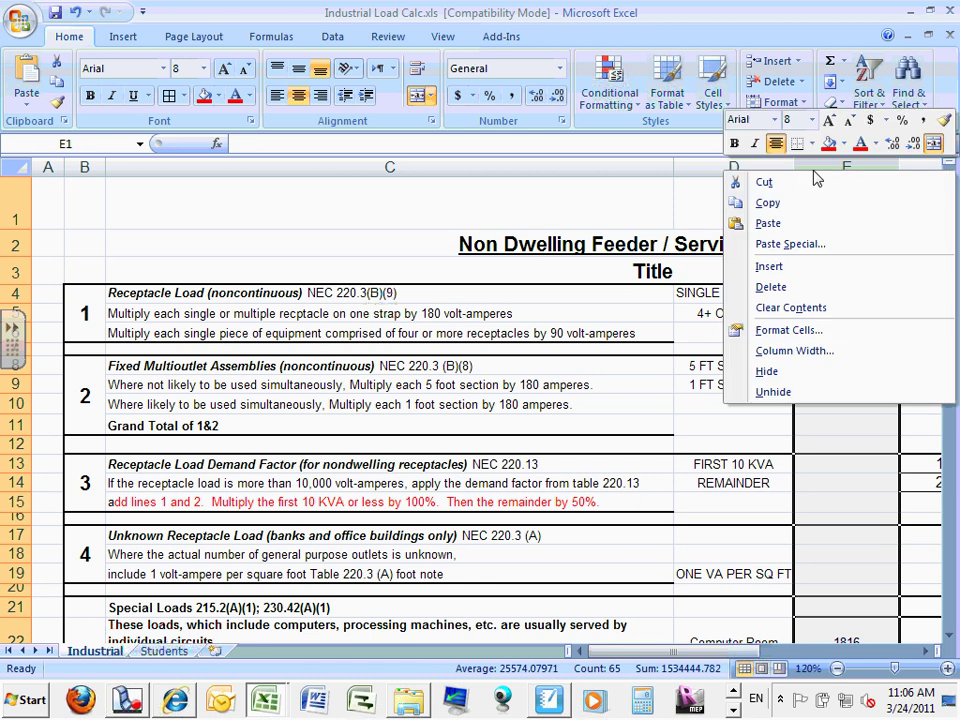
pyautogui.click(796, 267)
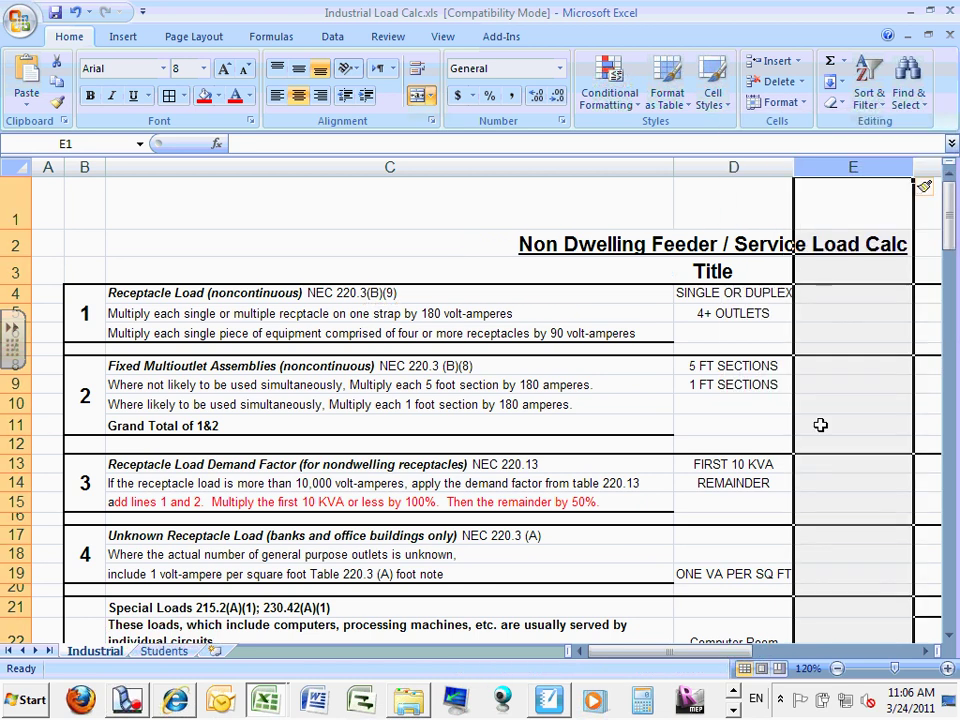
pyautogui.click(851, 365)
pyautogui.click(847, 293)
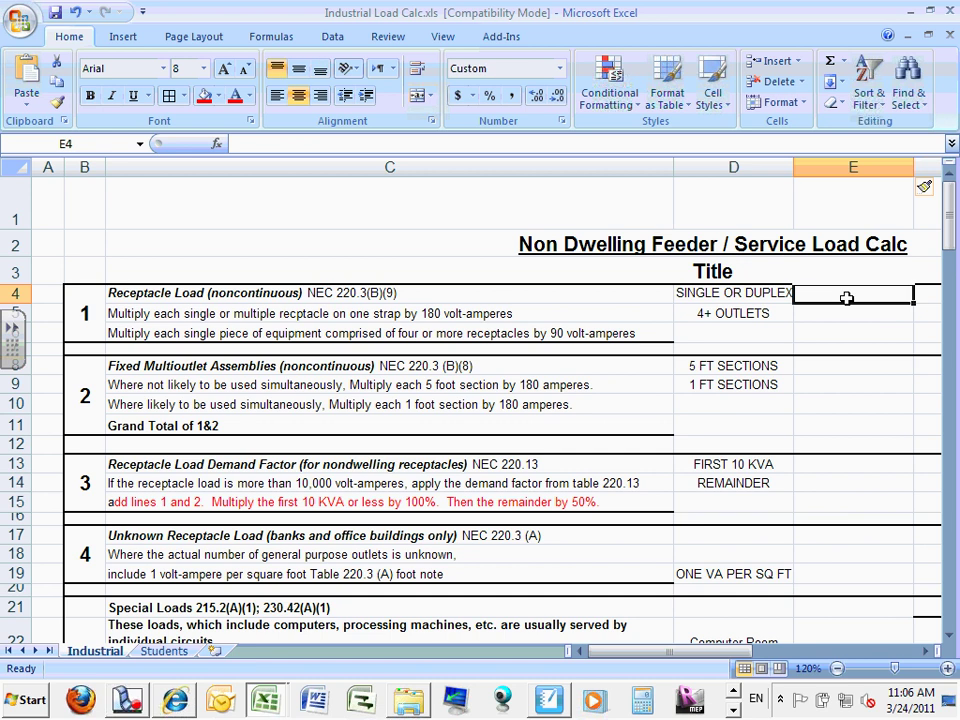
pyautogui.click(73, 12)
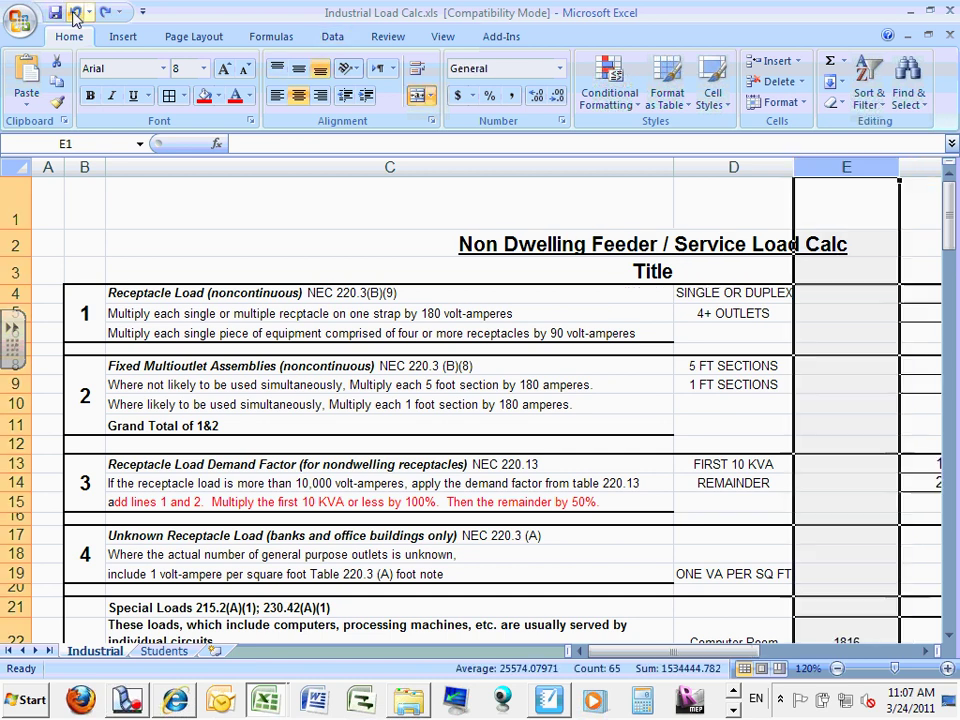
pyautogui.click(866, 450)
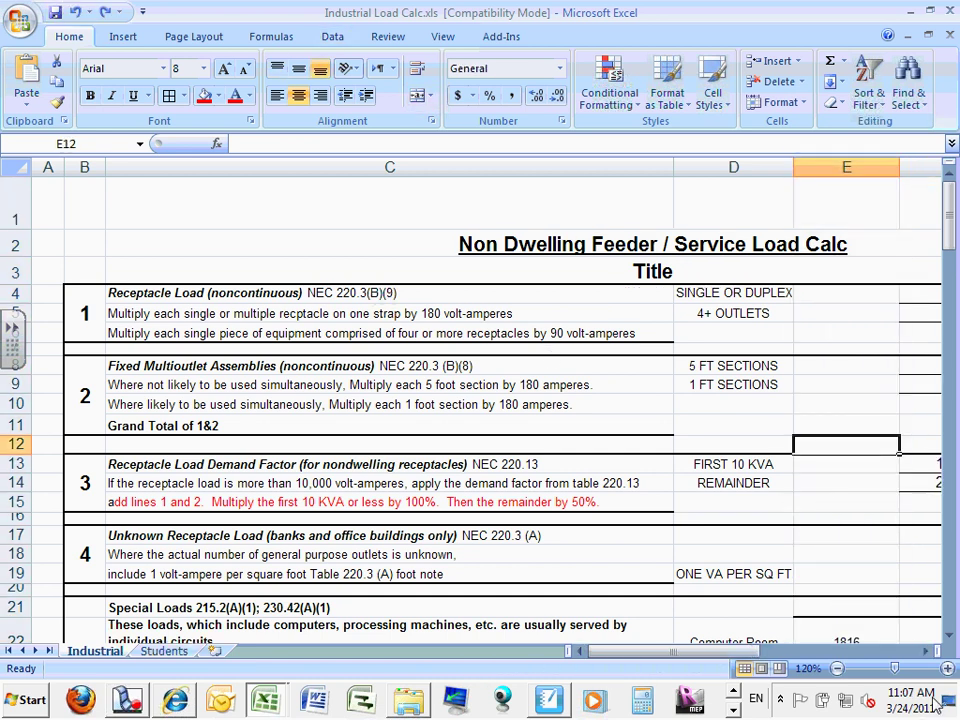
# Step: Review the section 1 receptacle load calculation in F4:J6, ending at its total in J6
pyautogui.click(926, 651)
pyautogui.click(926, 651)
pyautogui.click(926, 651)
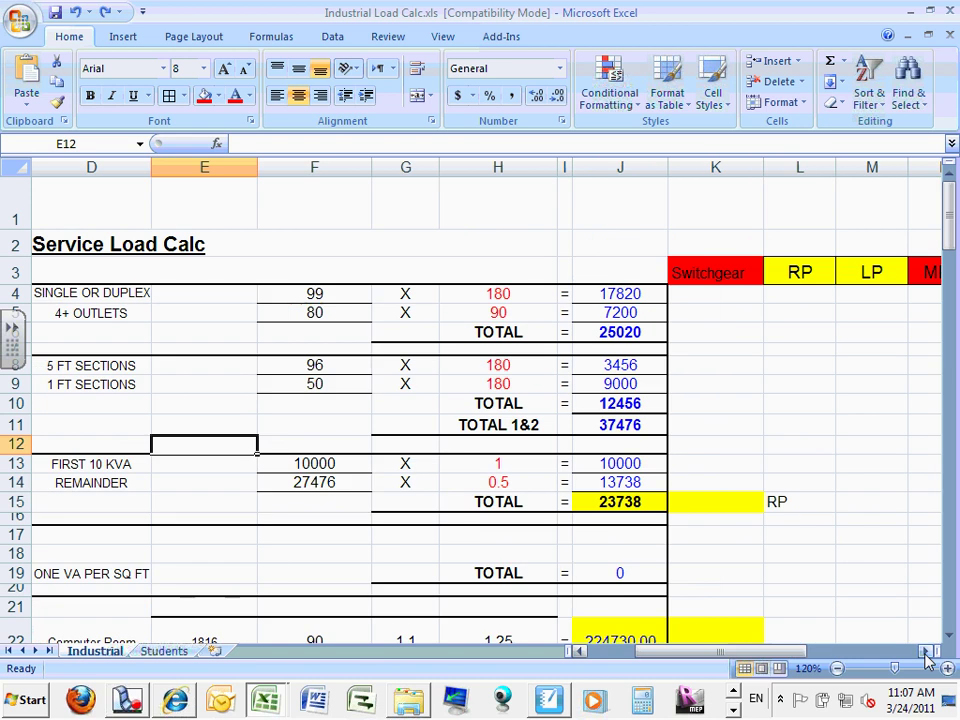
pyautogui.moveTo(278, 292); pyautogui.dragTo(604, 332)
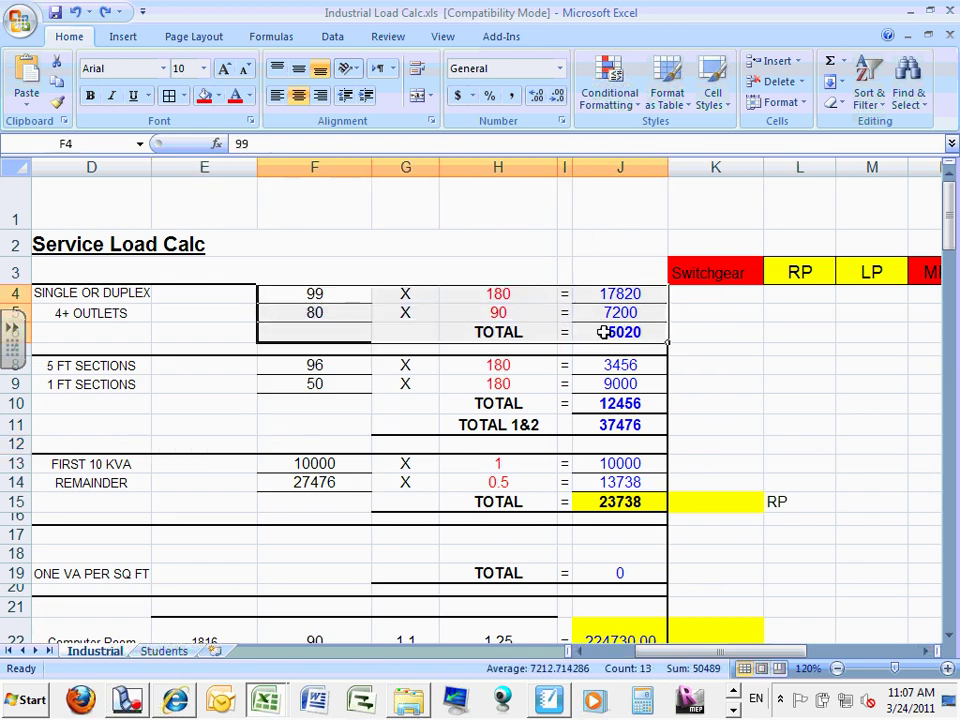
pyautogui.click(718, 364)
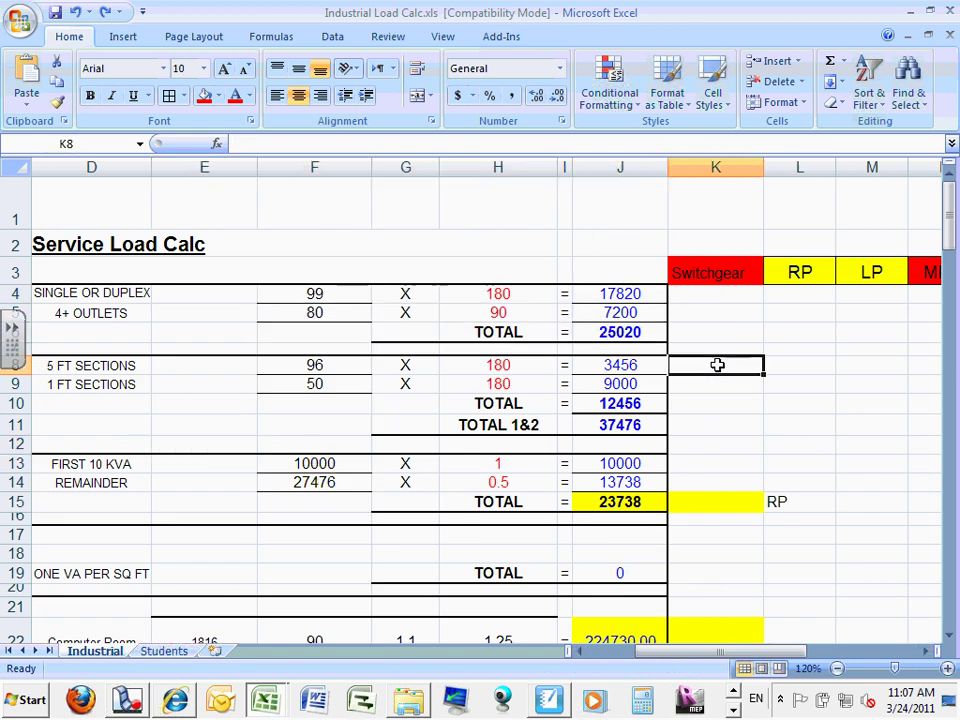
pyautogui.click(618, 332)
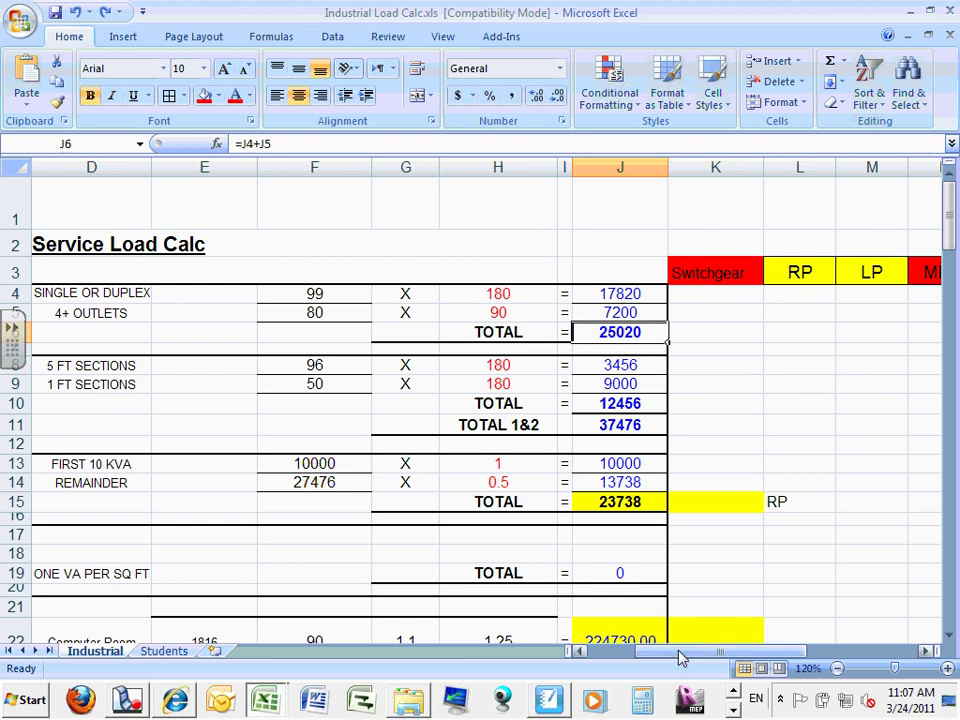
# Step: Examine the 5 ft and 1 ft section labels in section 2, along with quantities F8 and F9 and the multiplier in H8
pyautogui.moveTo(680, 657); pyautogui.dragTo(668, 658)
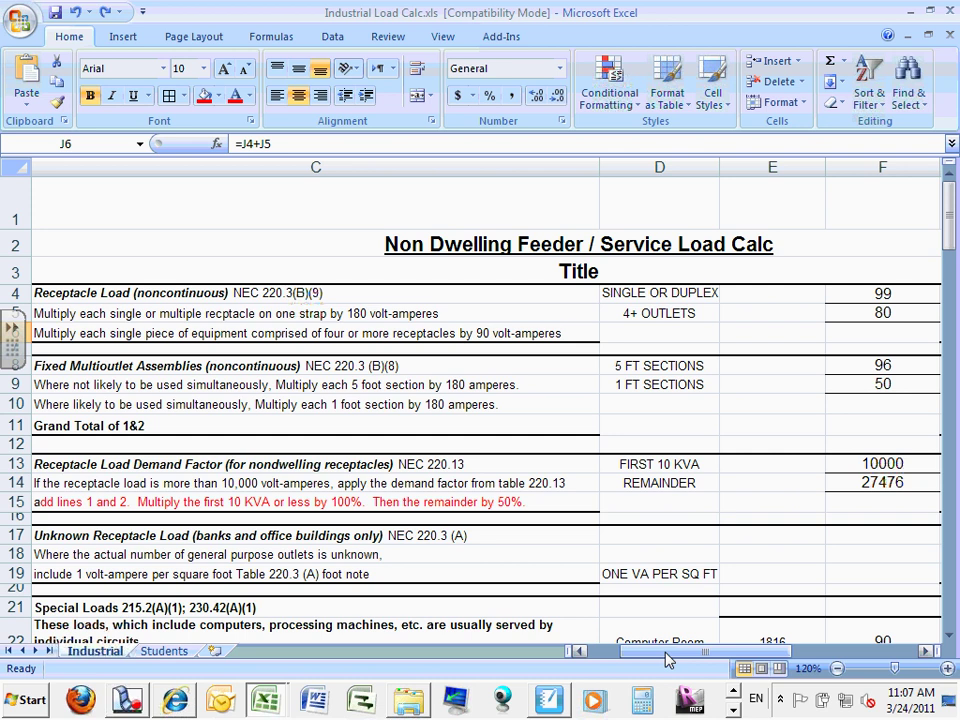
pyautogui.click(655, 363)
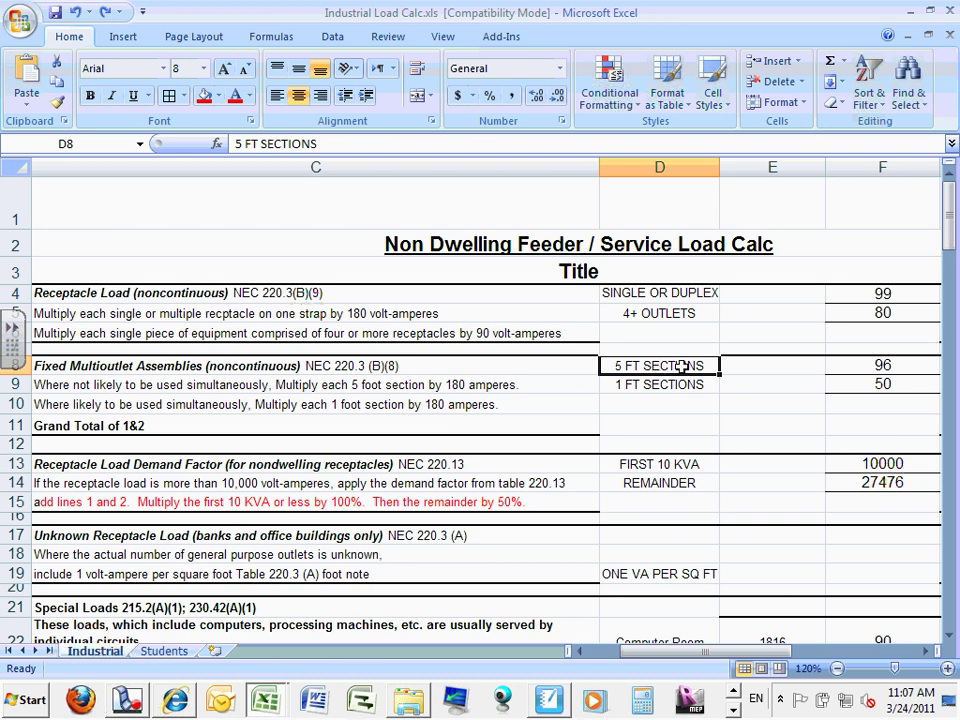
pyautogui.click(657, 385)
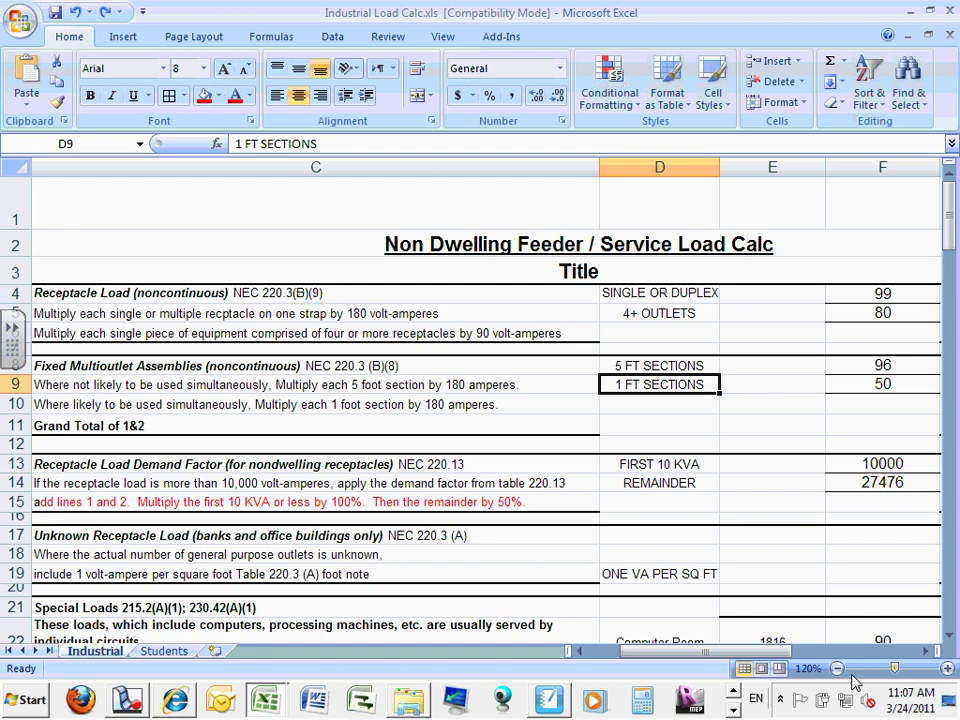
pyautogui.moveTo(766, 652); pyautogui.dragTo(773, 657)
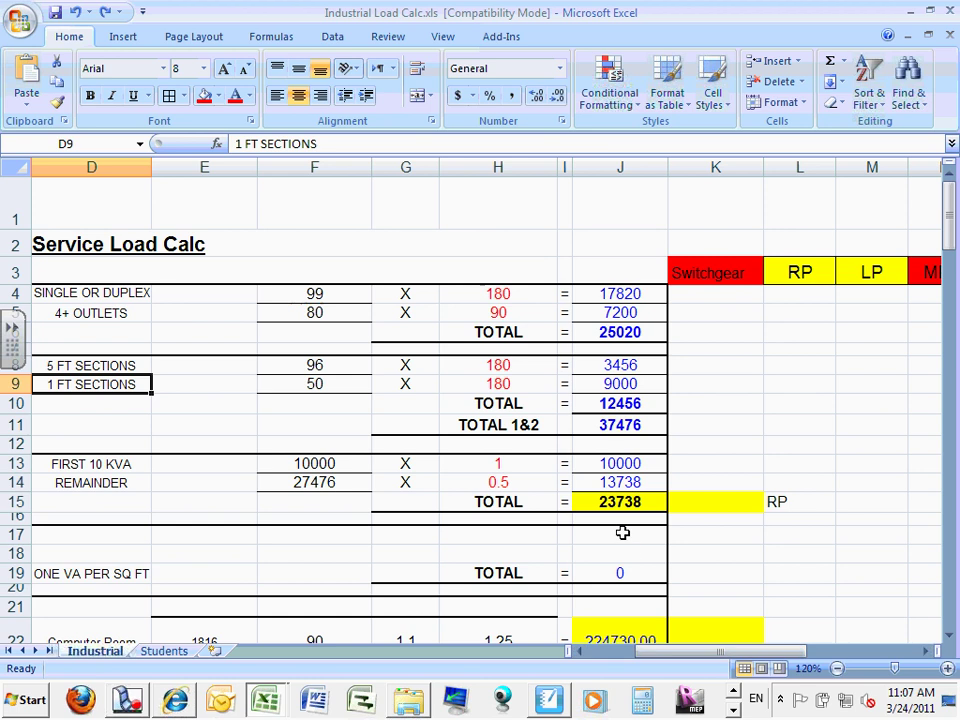
pyautogui.click(326, 369)
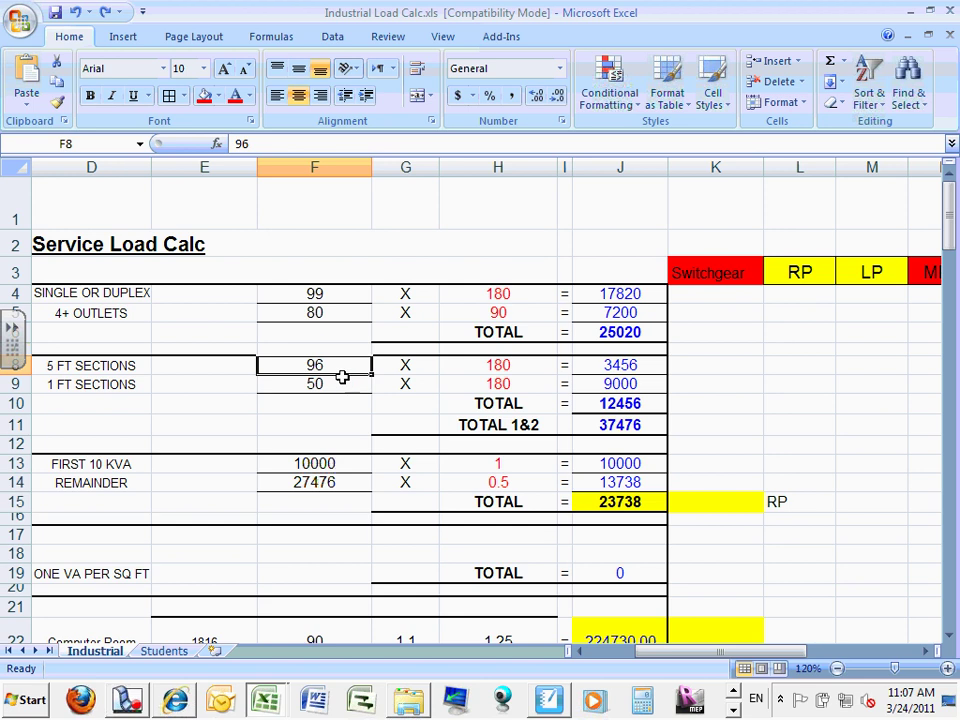
pyautogui.click(330, 385)
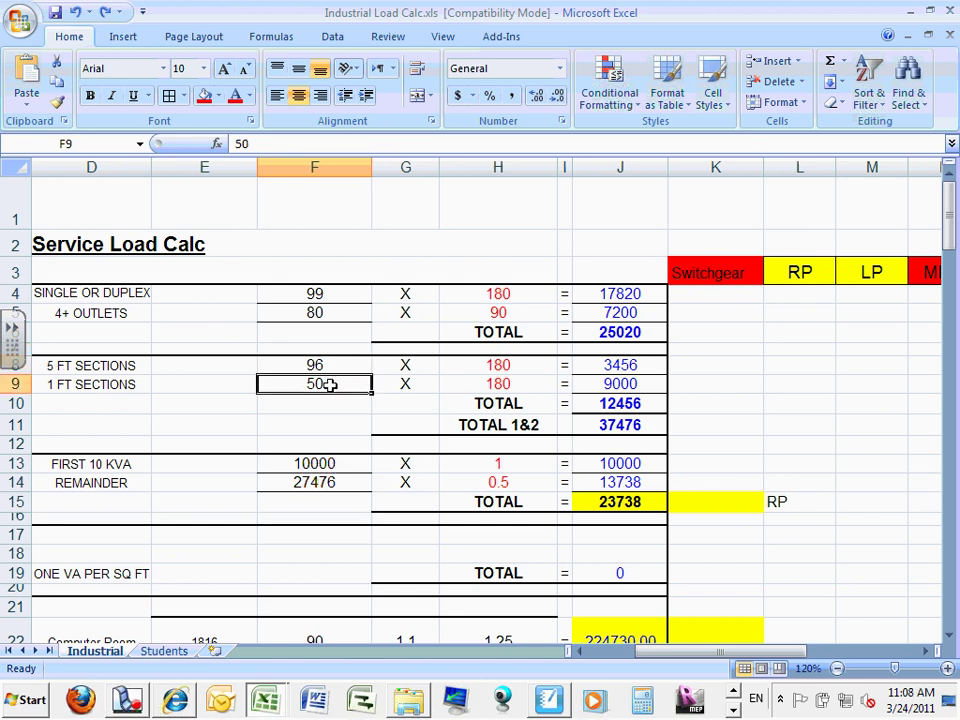
pyautogui.click(505, 366)
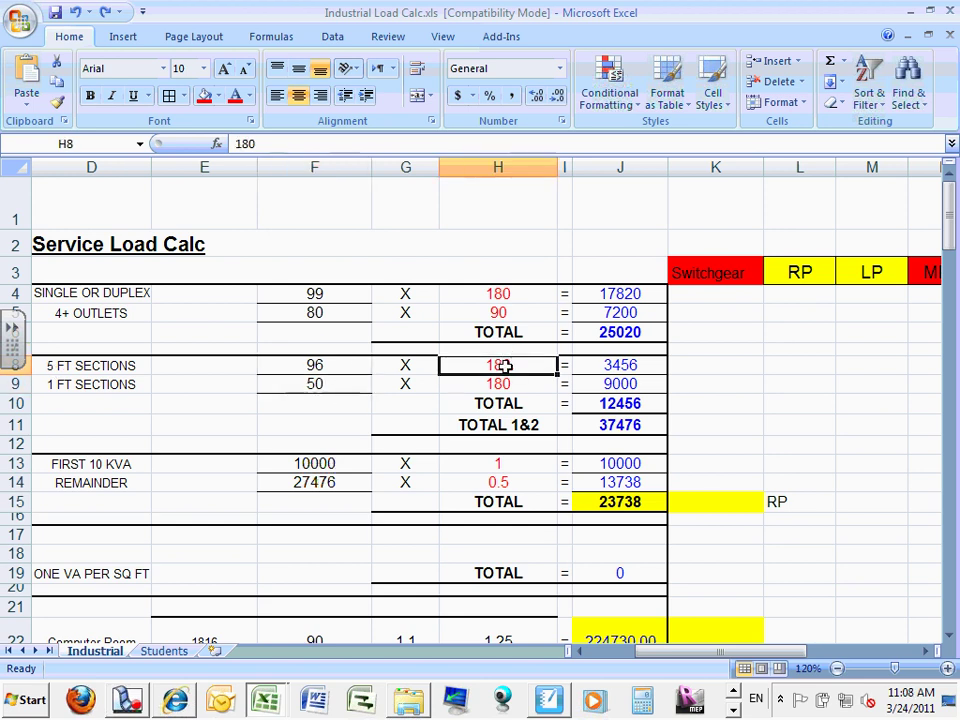
# Step: Inspect the 5 ft sections formula in J8, highlighting its divisor, and leave the formula as it is
pyautogui.doubleClick(620, 365)
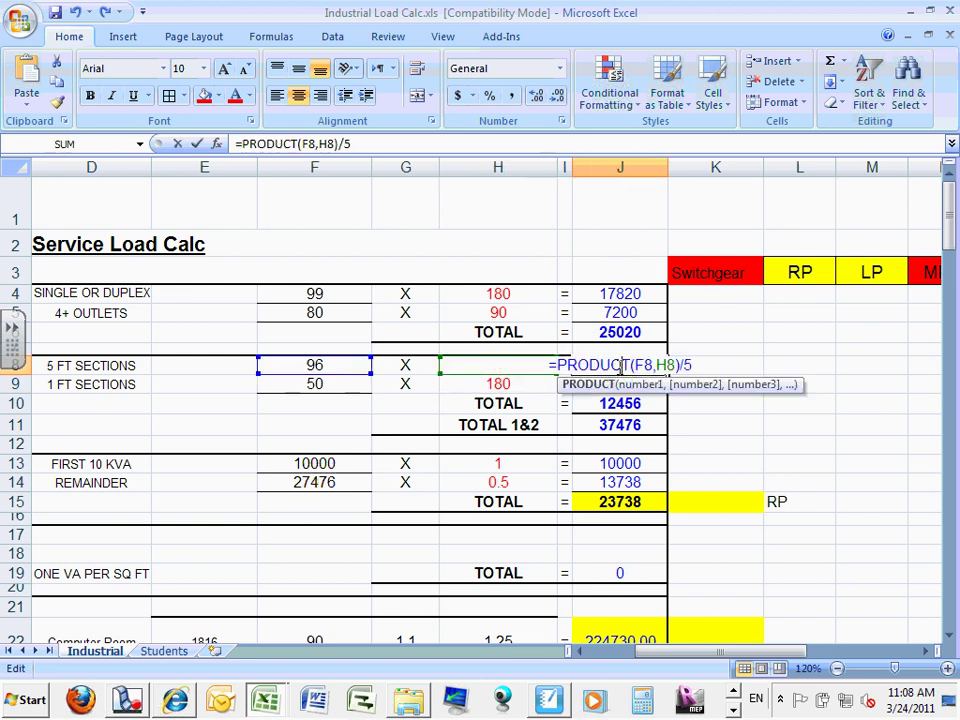
pyautogui.click(355, 144)
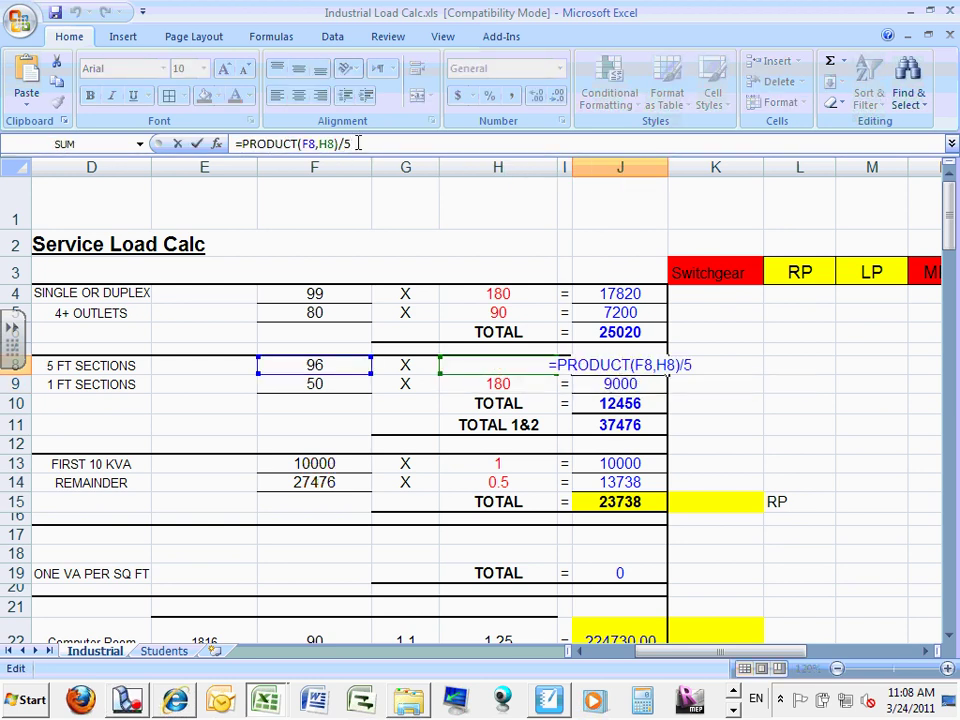
pyautogui.moveTo(352, 144); pyautogui.dragTo(344, 144)
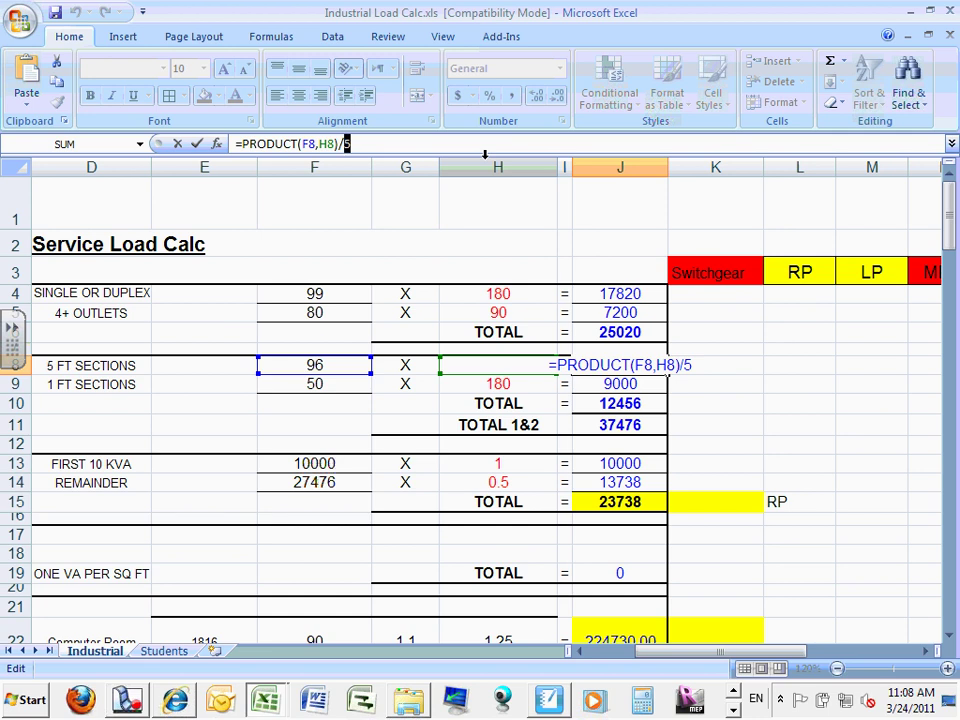
pyautogui.click(354, 144)
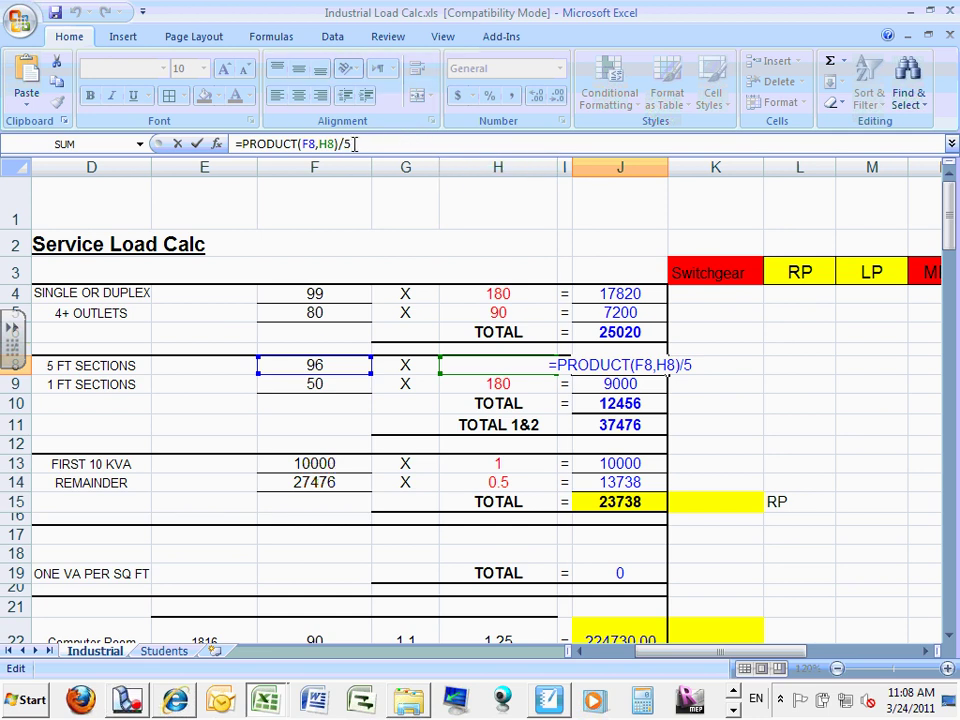
pyautogui.doubleClick(352, 144)
pyautogui.press('Return')
# Step: Trace the 5 ft sections load through quantity F8 and multiplier H8 to the divisor in J8's formula
pyautogui.click(324, 369)
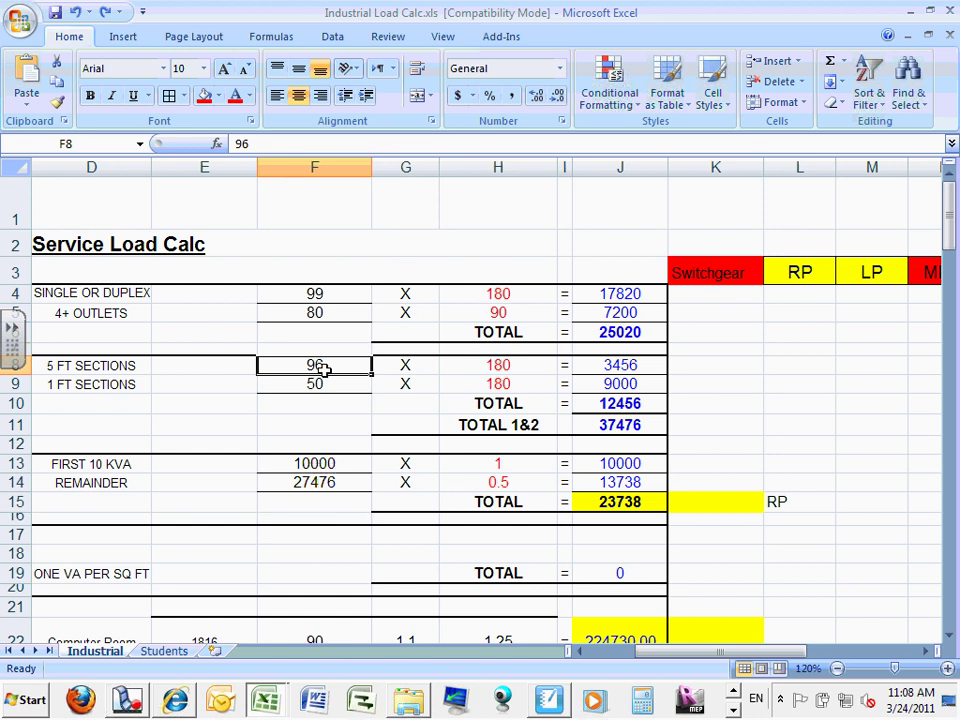
pyautogui.scroll(-1, 514, 369)
pyautogui.scroll(1, 501, 332)
pyautogui.click(503, 363)
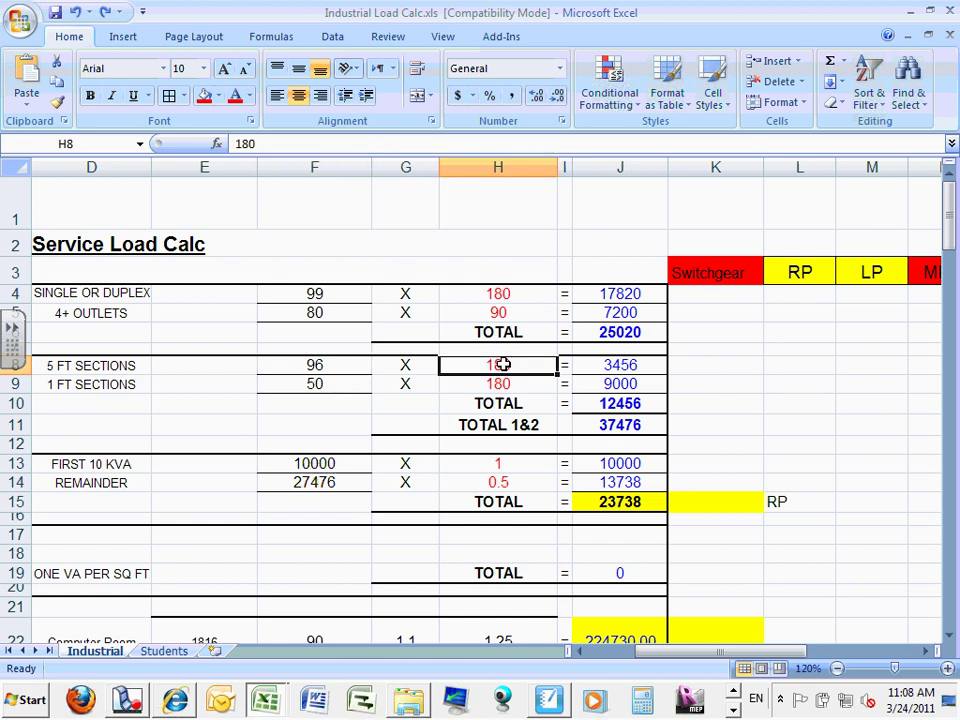
pyautogui.click(638, 365)
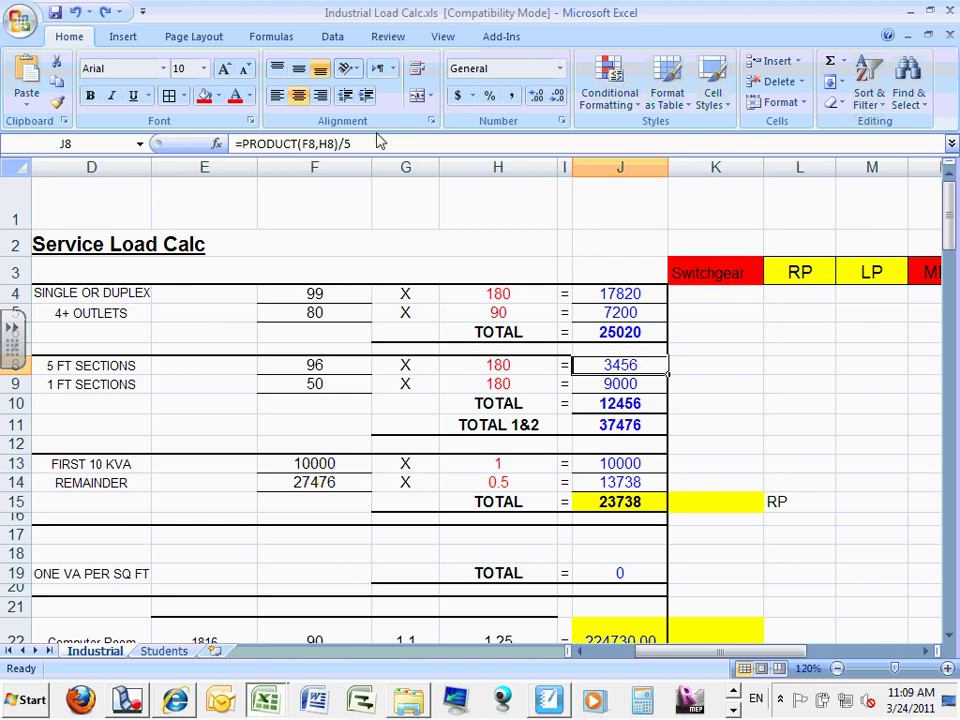
pyautogui.click(347, 144)
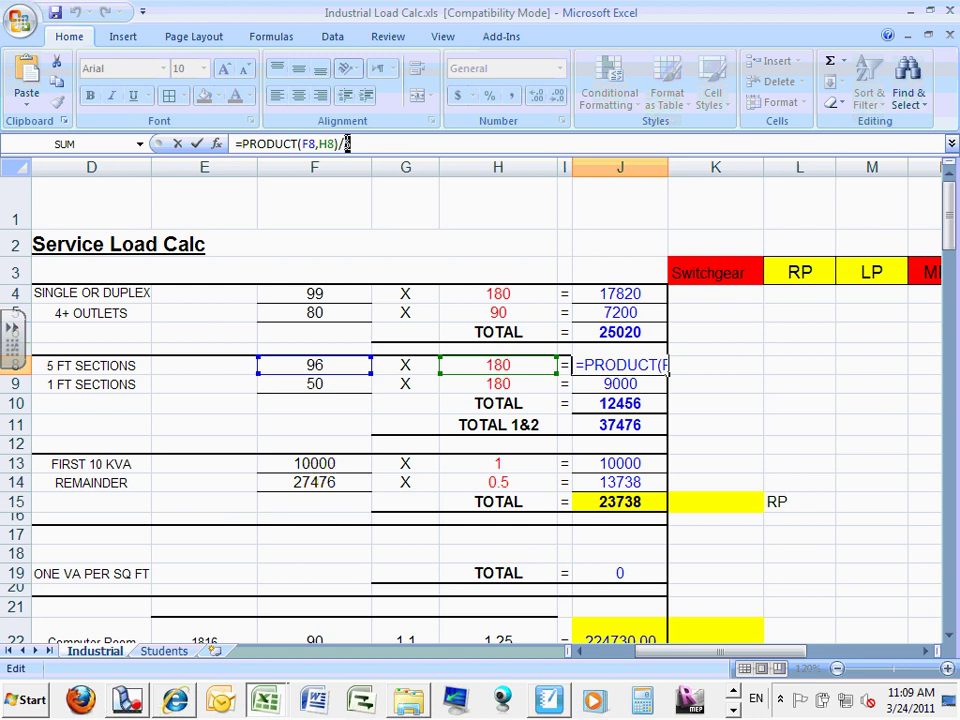
pyautogui.click(197, 143)
# Step: Trace the 1 ft sections load from F9 and H9 to the multiplication formula in J9
pyautogui.click(314, 388)
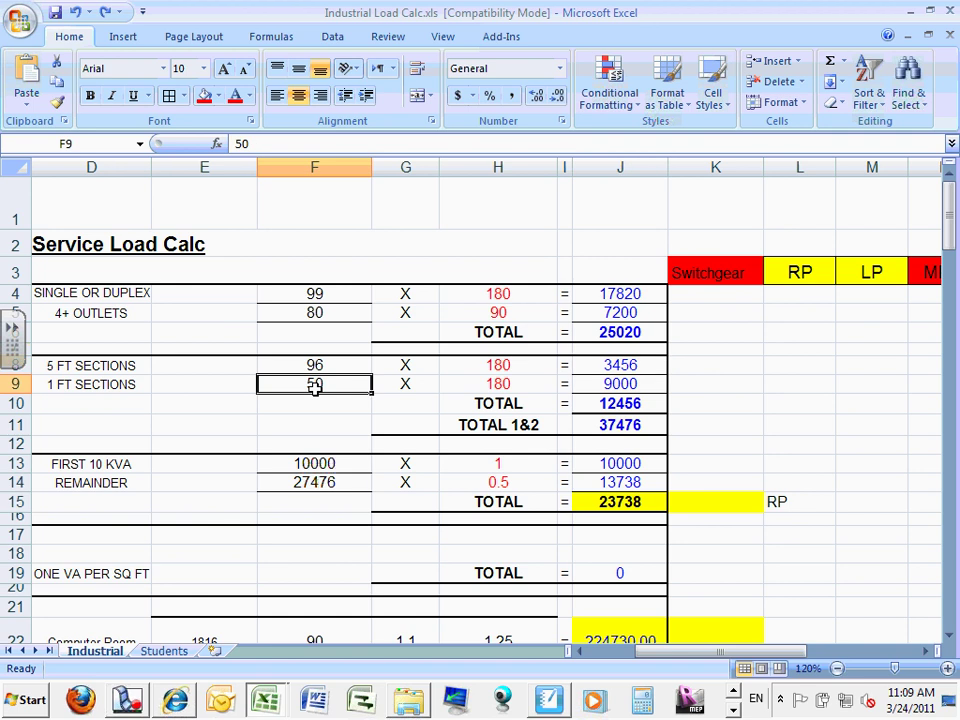
pyautogui.click(505, 384)
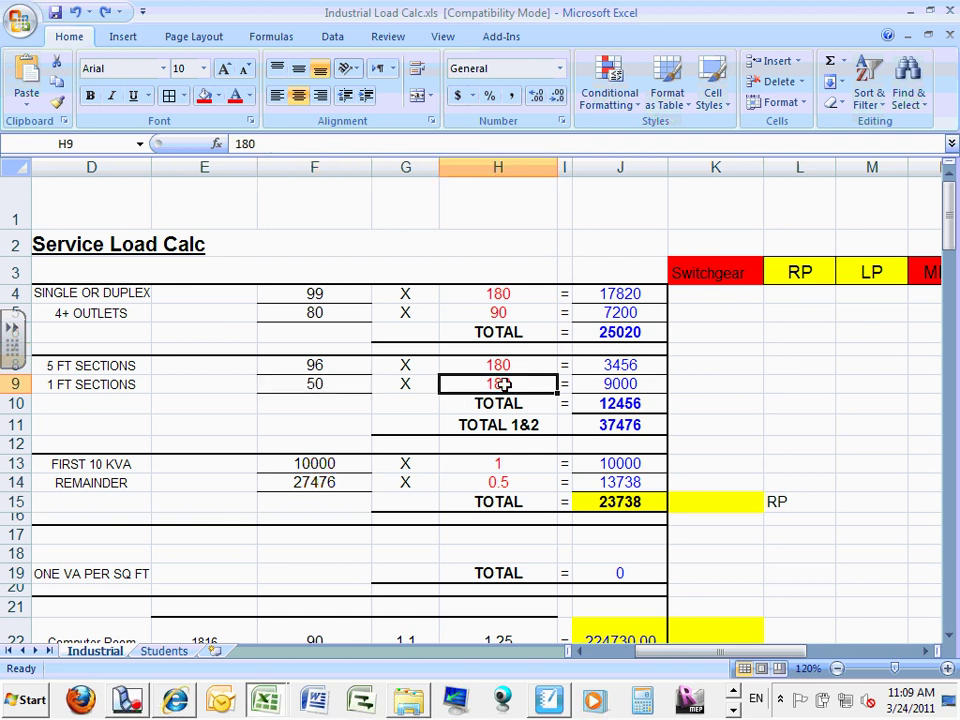
pyautogui.doubleClick(626, 385)
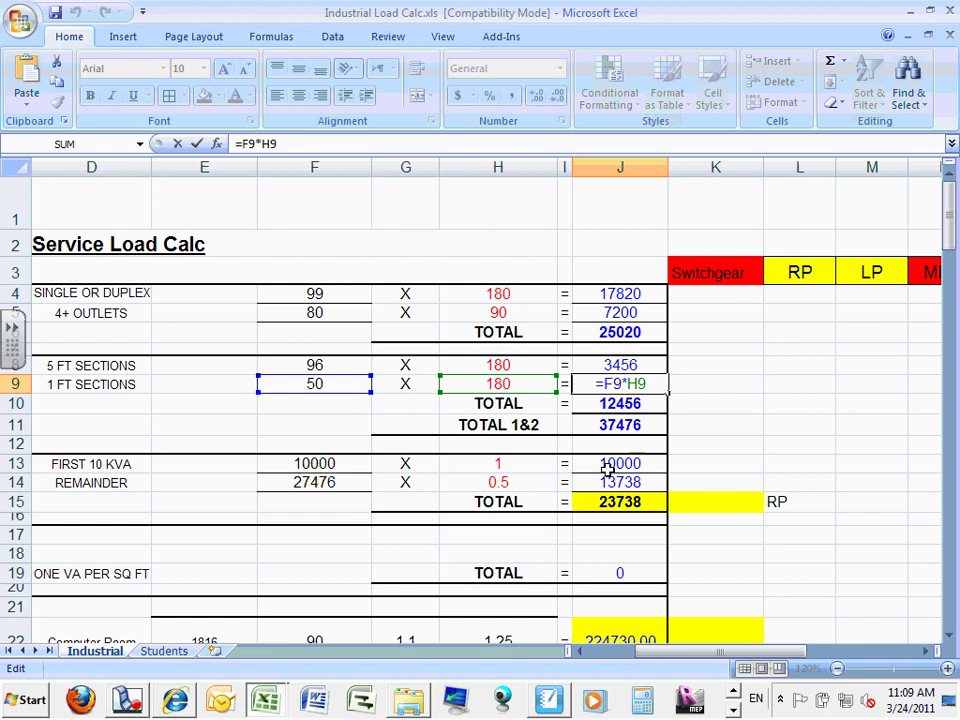
pyautogui.hotkey('ctrl', 'Return')
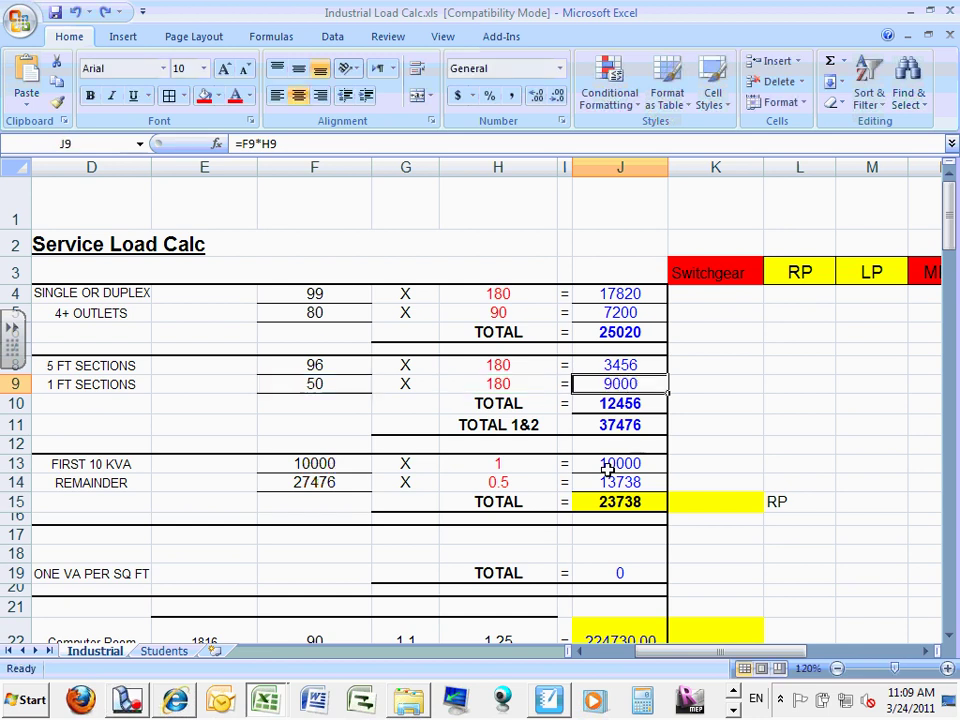
# Step: Inspect the section 2 total formula in J10 without changing it
pyautogui.click(631, 403)
pyautogui.doubleClick(640, 403)
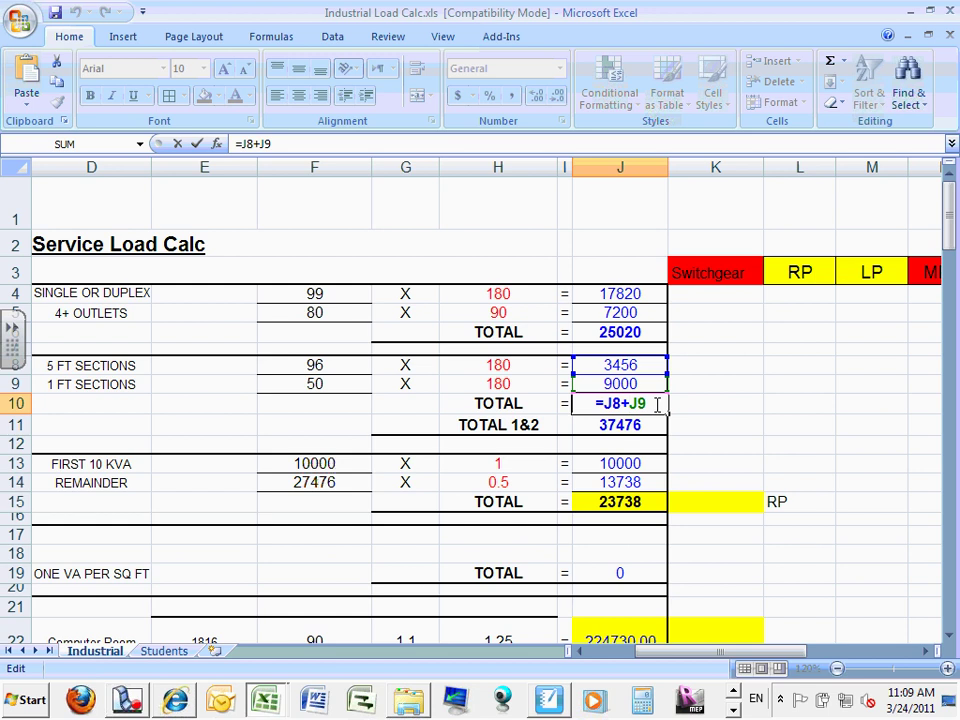
pyautogui.press('Escape')
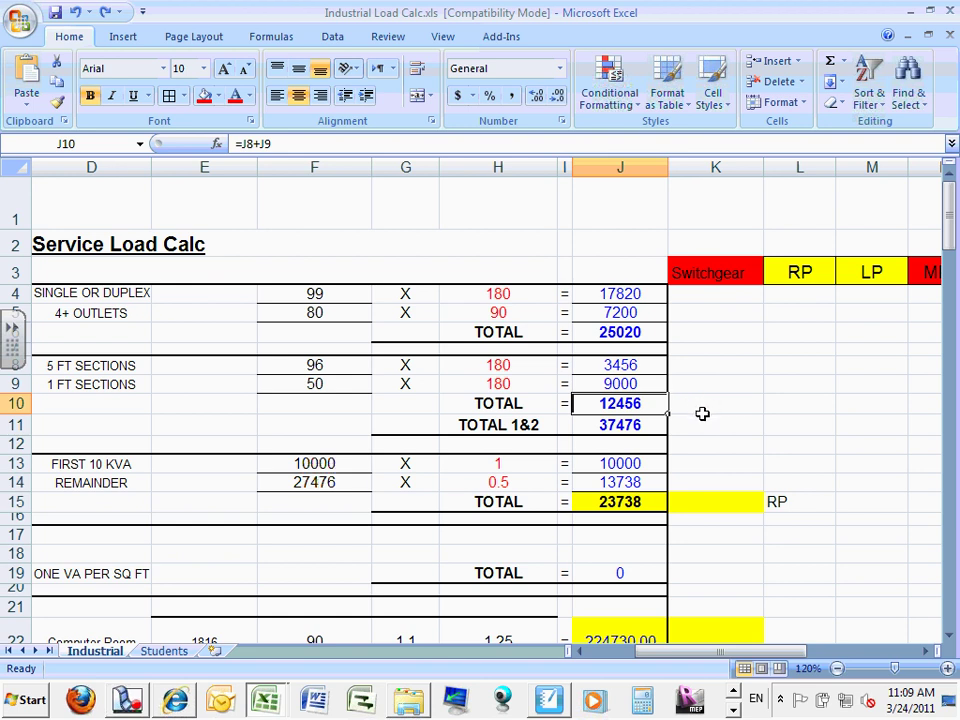
# Step: Inspect the combined sections 1 and 2 total formula in J11, tracing the two cells it references
pyautogui.click(621, 425)
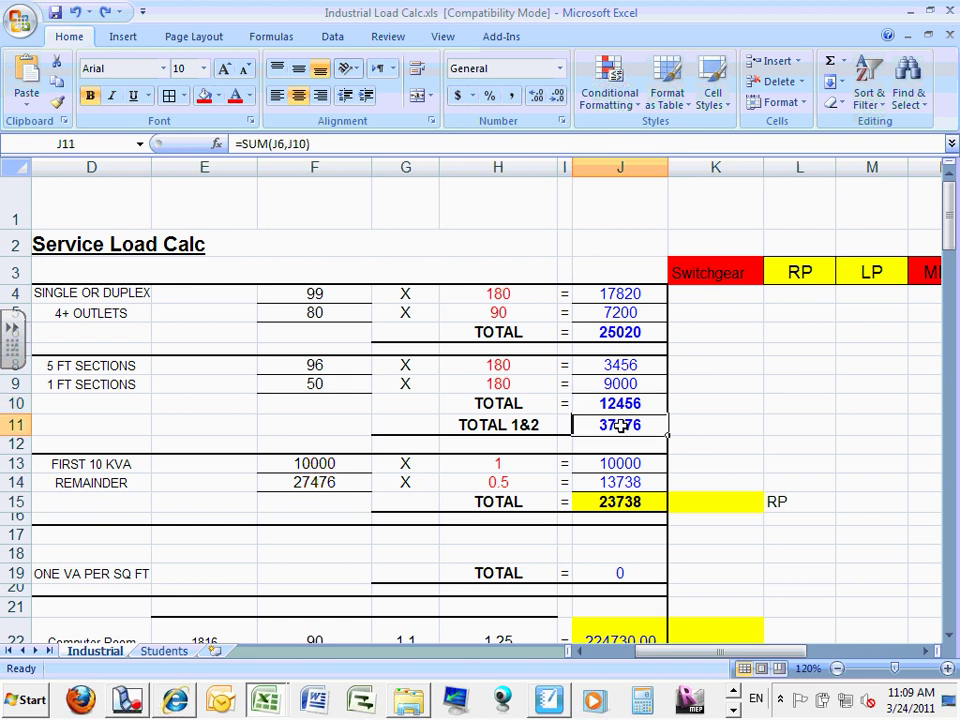
pyautogui.doubleClick(621, 425)
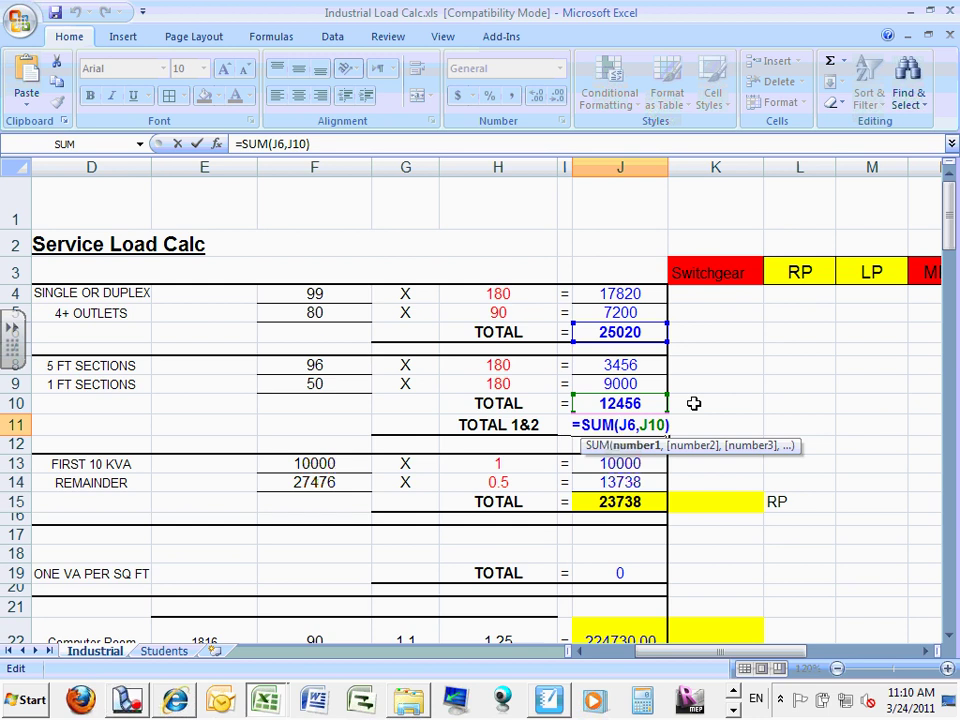
pyautogui.hotkey('ctrl', 'Return')
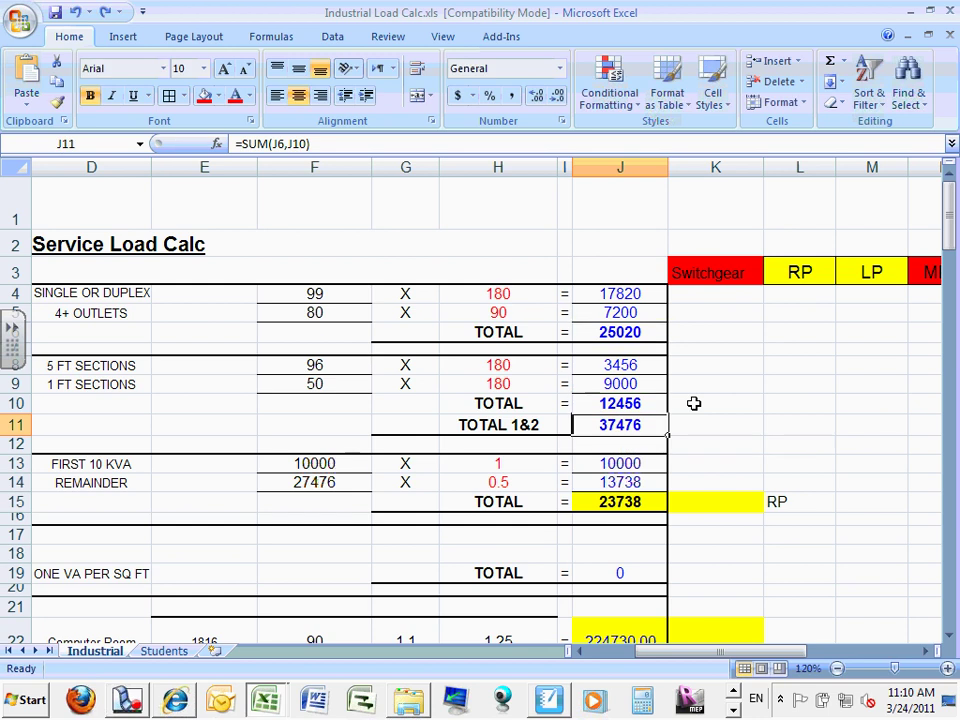
pyautogui.click(678, 662)
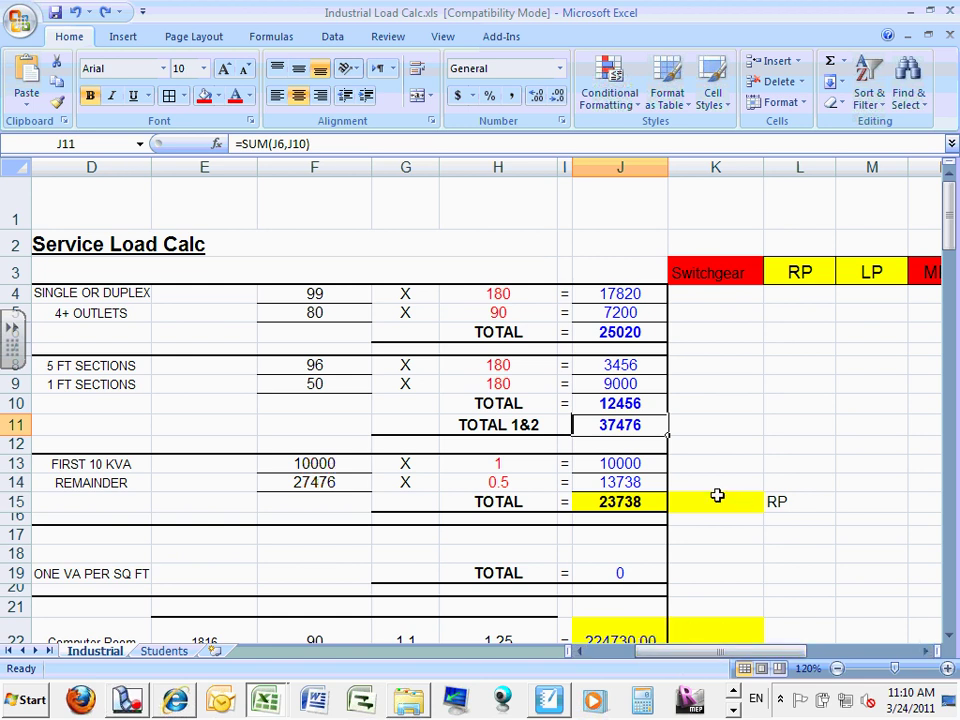
# Step: Trace the first 10 kVA load from F13 and multiplier H13 to the multiplication formula in J13
pyautogui.click(622, 465)
pyautogui.click(347, 463)
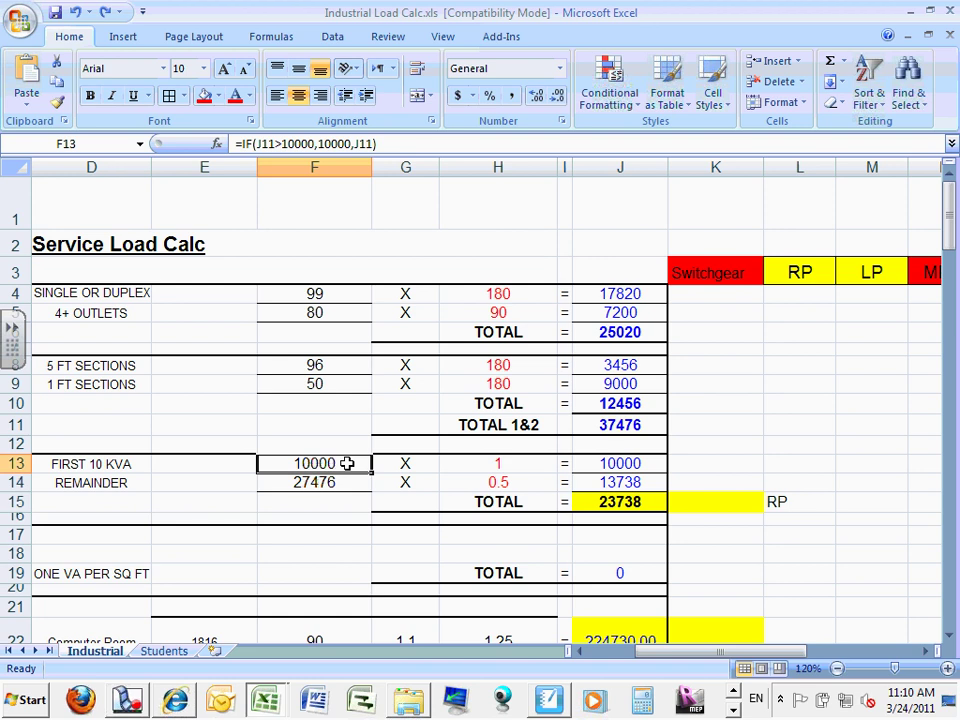
pyautogui.click(518, 462)
pyautogui.click(603, 460)
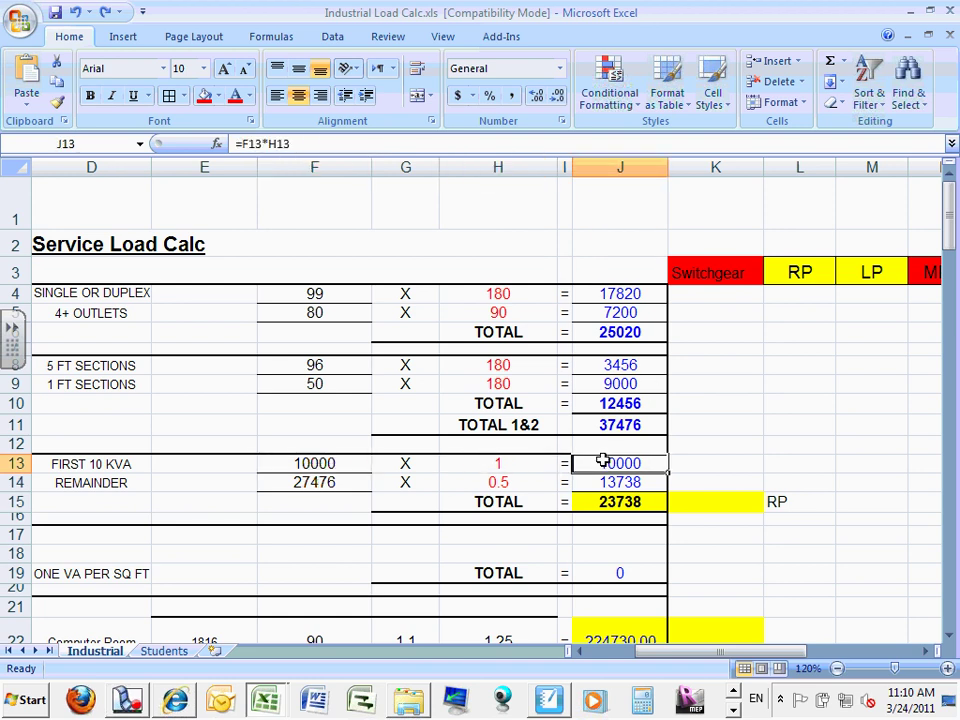
pyautogui.doubleClick(603, 460)
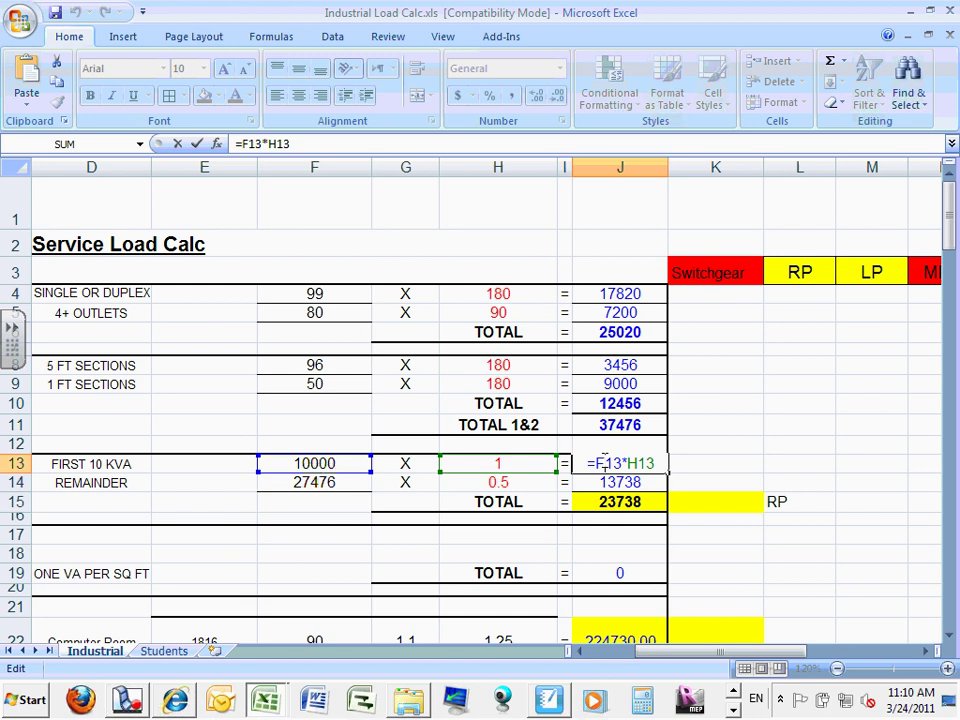
pyautogui.press('Return')
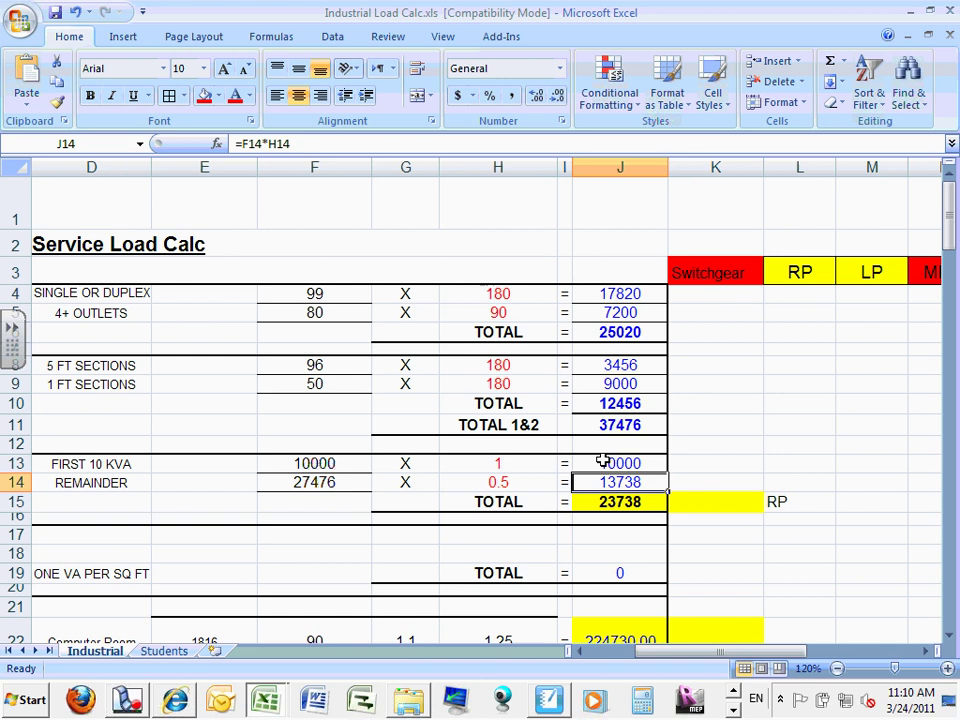
# Step: Inspect the remainder formula in F14, tracing the combined total and first 10 kVA cells it references
pyautogui.click(346, 483)
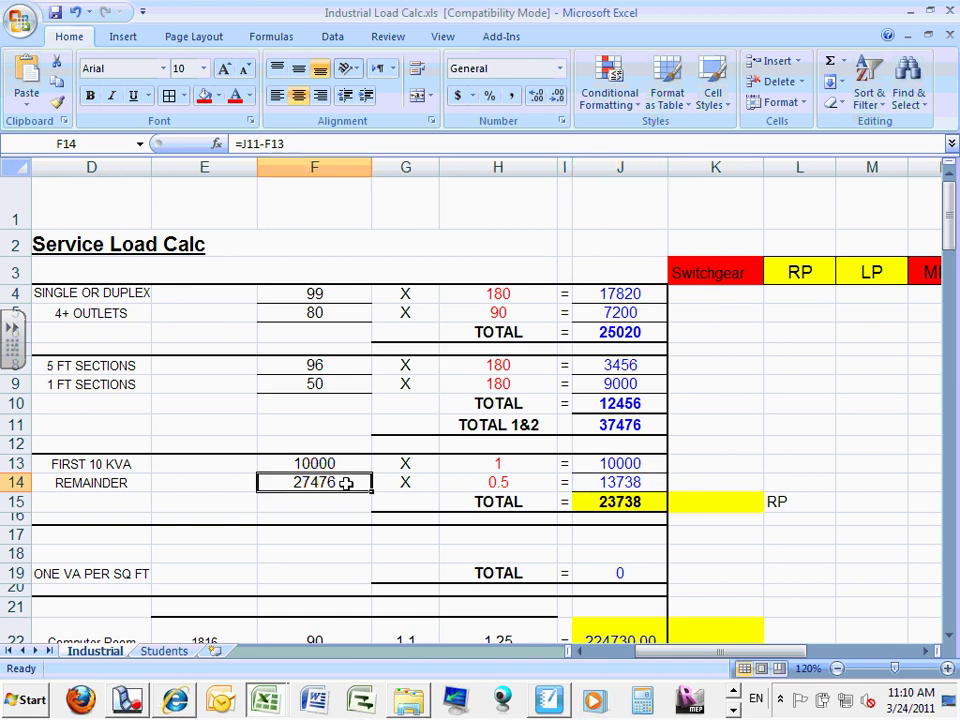
pyautogui.doubleClick(346, 483)
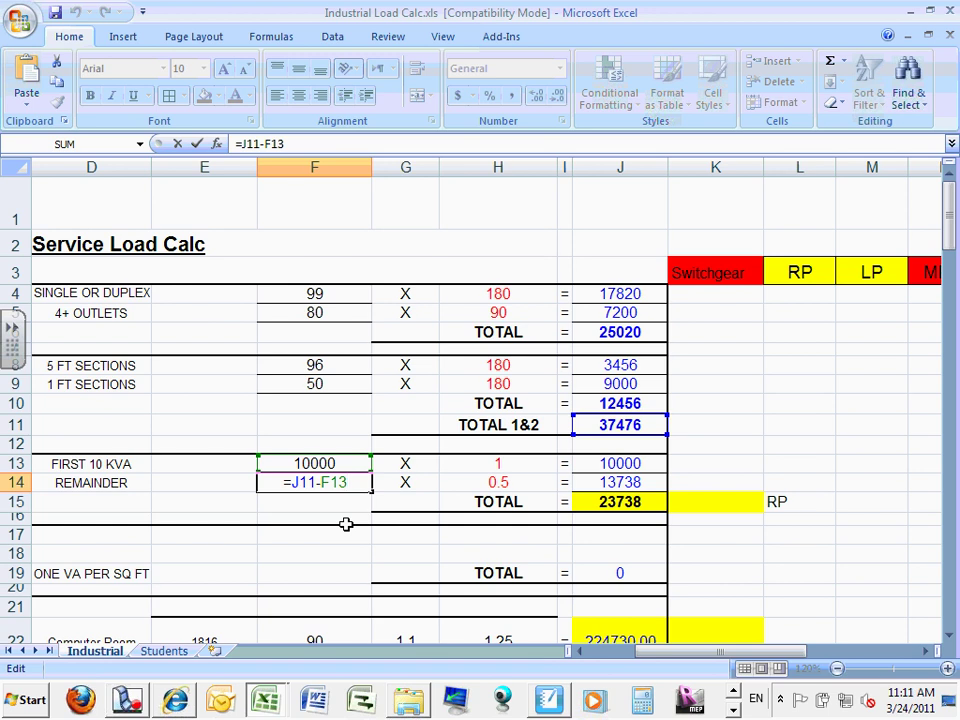
pyautogui.hotkey('ctrl', 'Return')
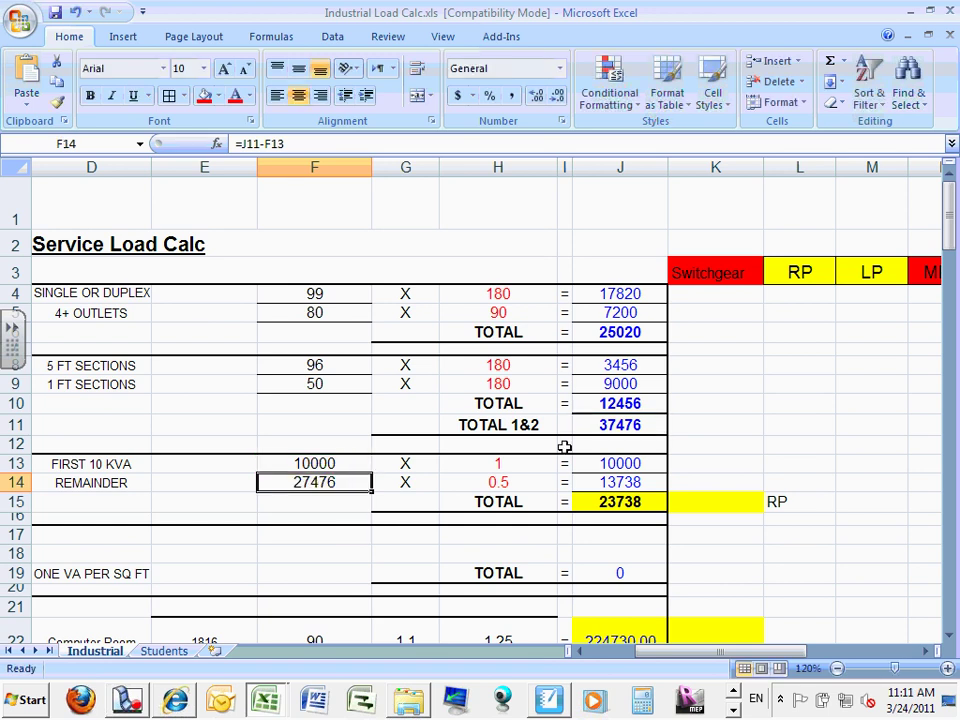
pyautogui.doubleClick(316, 482)
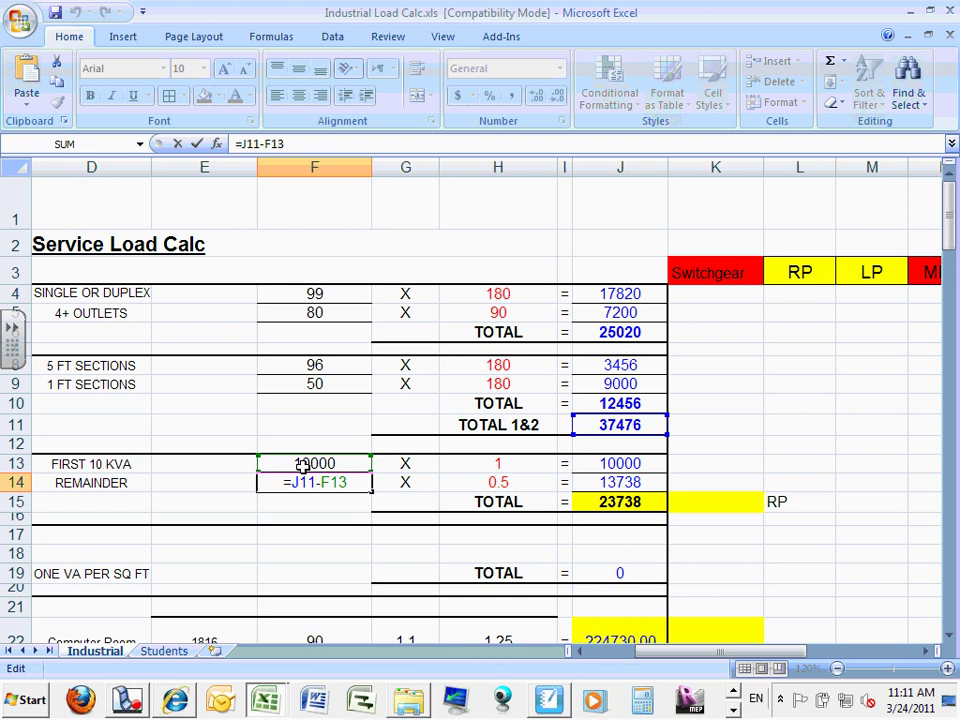
pyautogui.press('Return')
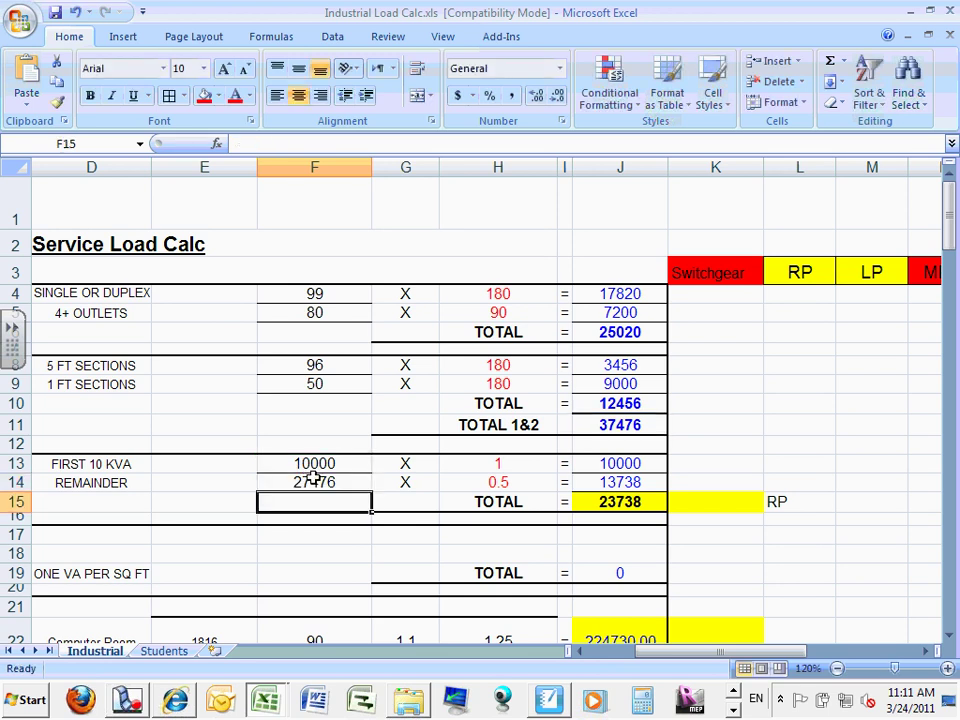
pyautogui.click(314, 481)
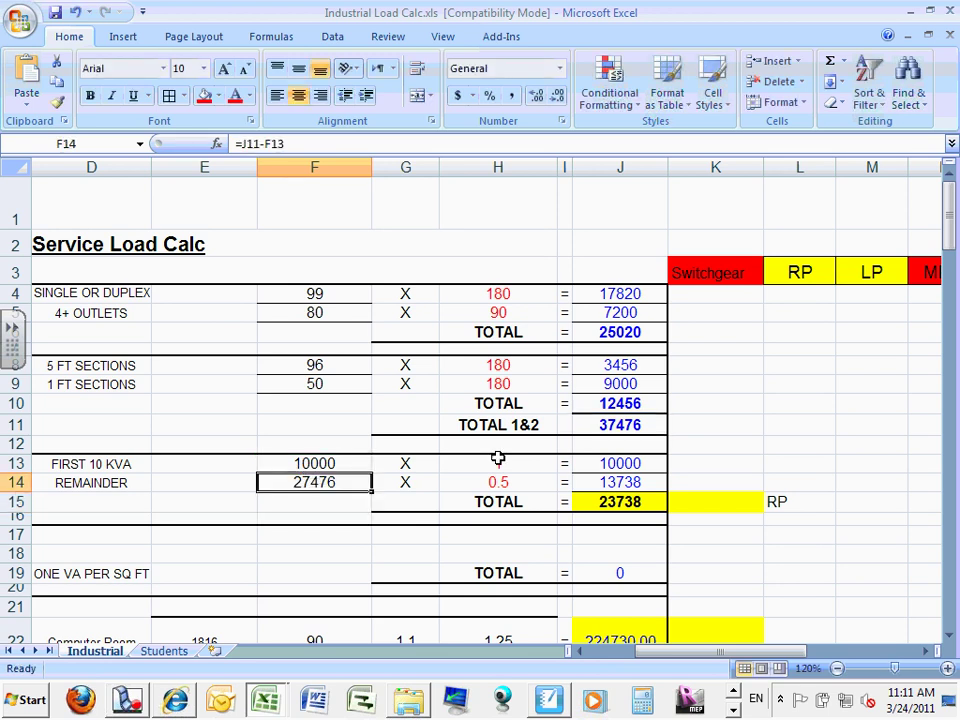
# Step: Inspect the remainder load formula in J14, tracing its quantity and demand factor cells
pyautogui.click(620, 482)
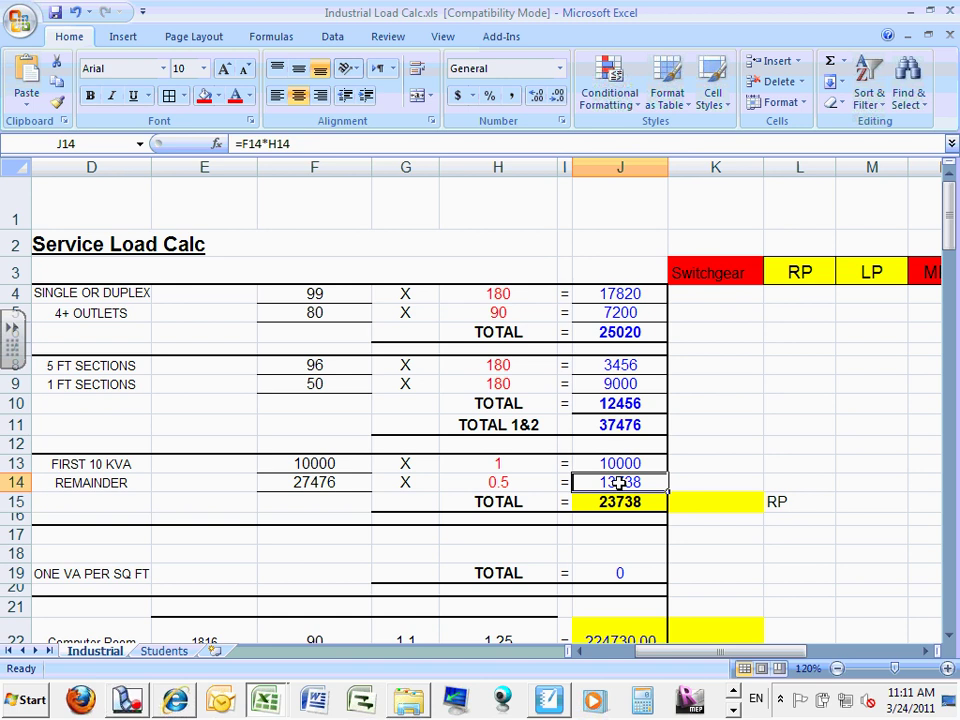
pyautogui.doubleClick(620, 482)
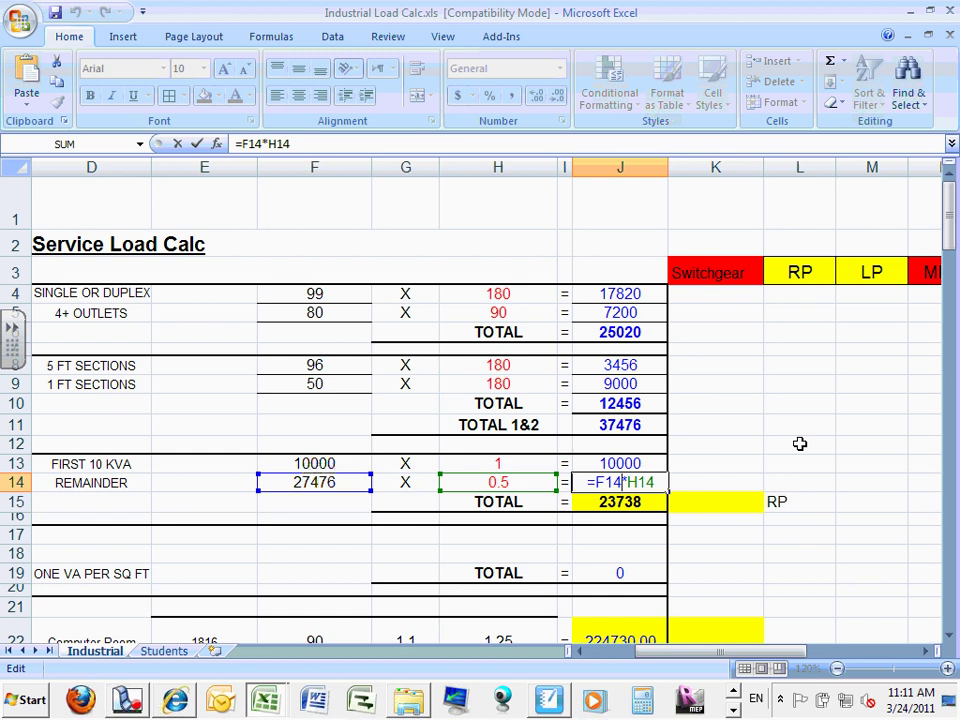
pyautogui.hotkey('ctrl', 'Return')
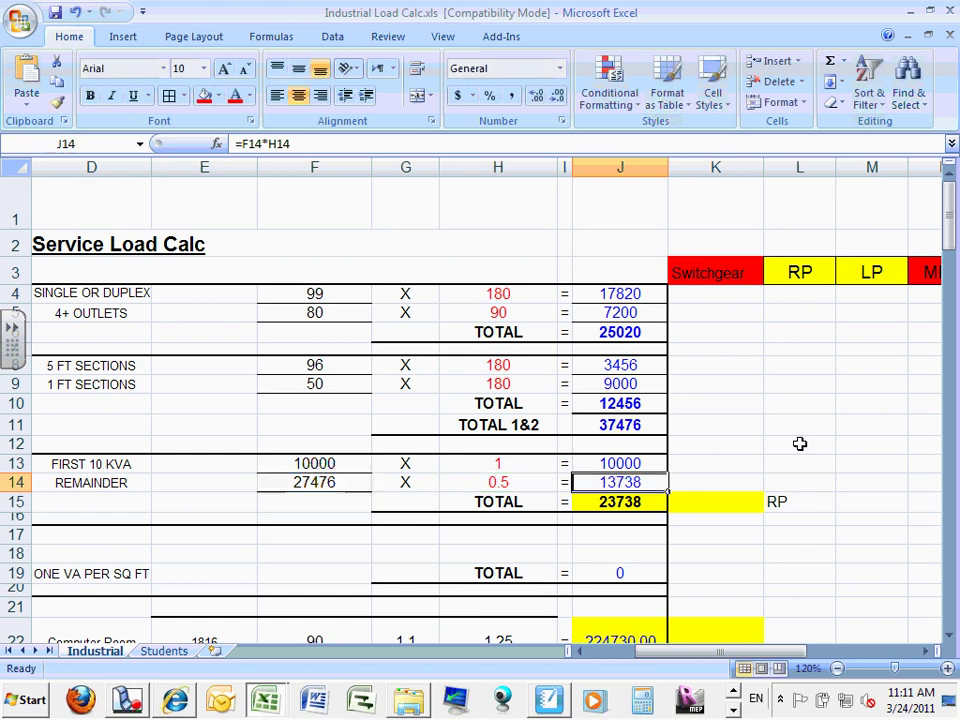
# Step: Inspect the section 3 total formula in J15, tracing the two loads it adds
pyautogui.click(628, 503)
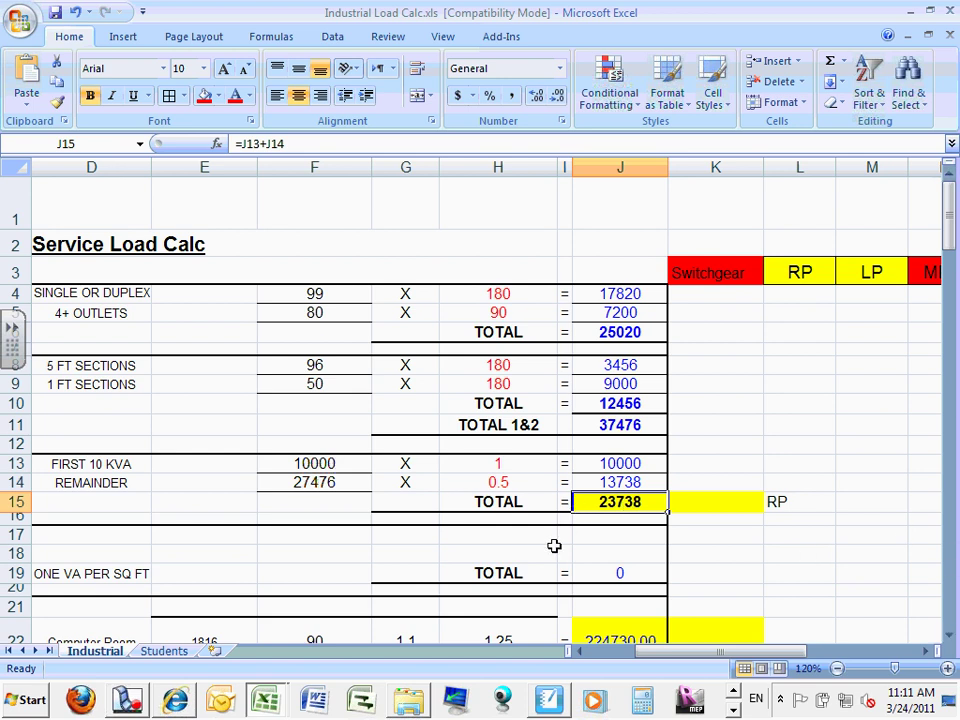
pyautogui.doubleClick(620, 503)
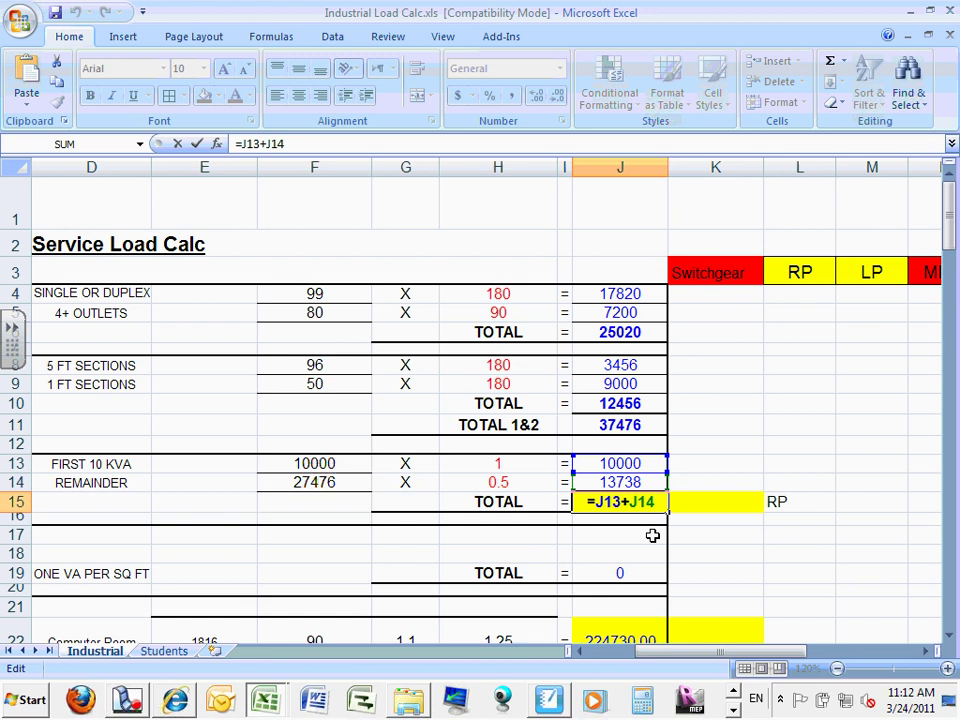
pyautogui.hotkey('ctrl', 'Return')
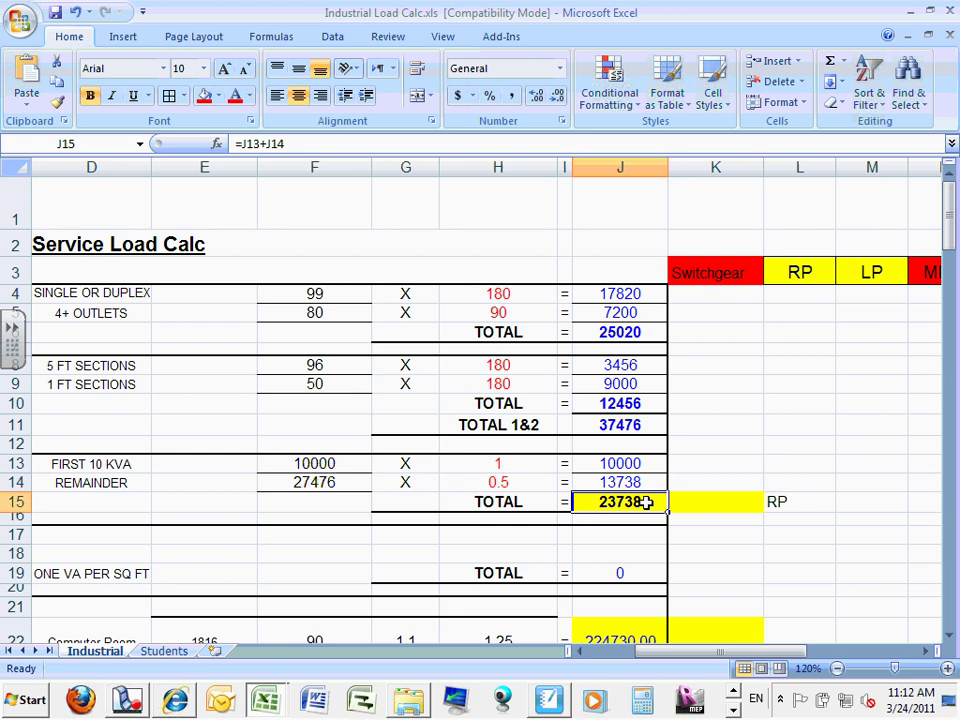
# Step: Replace the RP label in L15 with the formula =J15 to link the section 3 total
pyautogui.click(792, 501)
pyautogui.write('=')
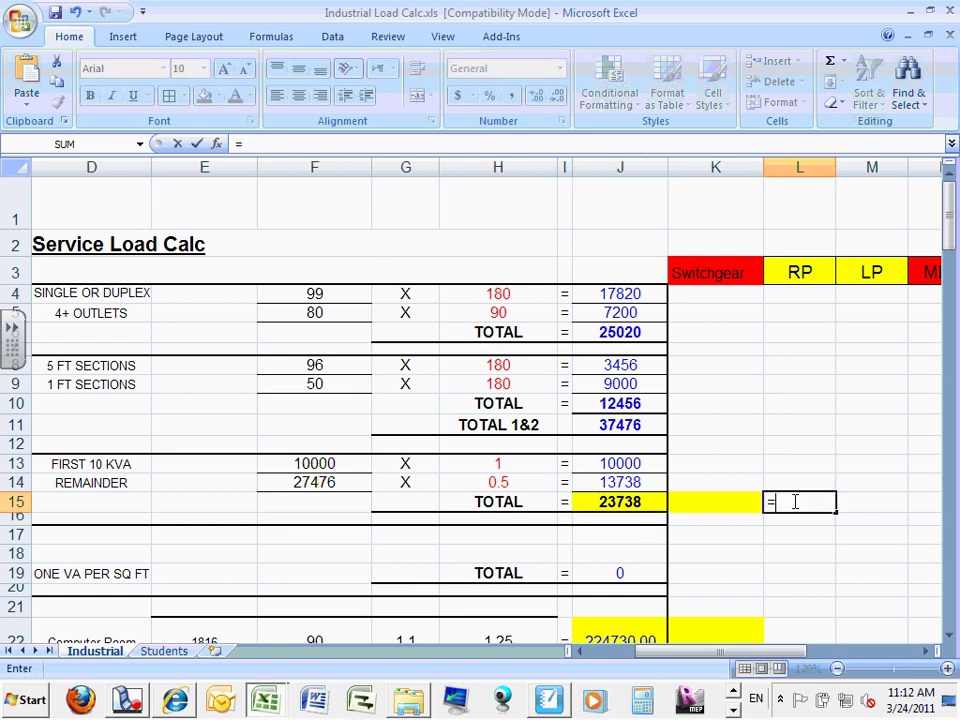
pyautogui.click(633, 501)
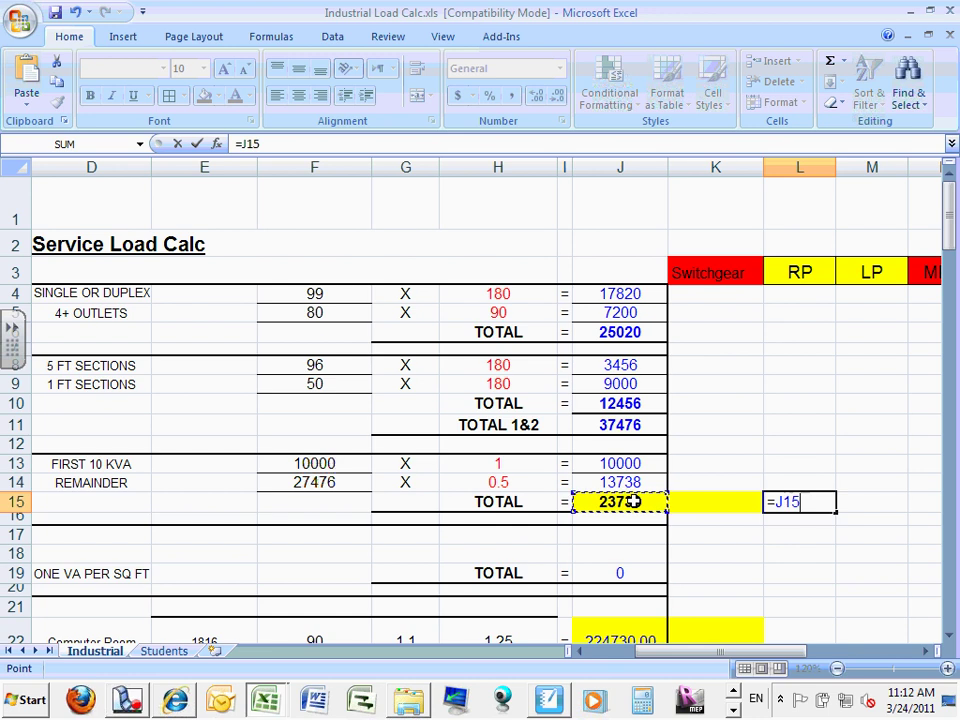
pyautogui.press('Return')
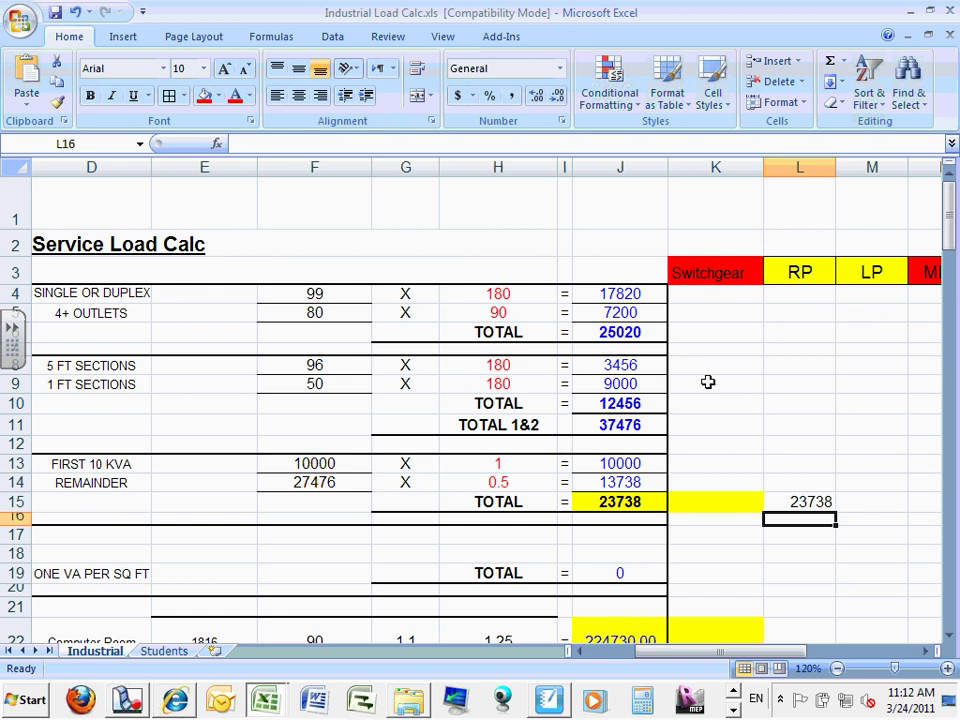
# Step: Enter the formula =J15 in K15 to carry the section 3 total into the Switchgear column
pyautogui.click(712, 506)
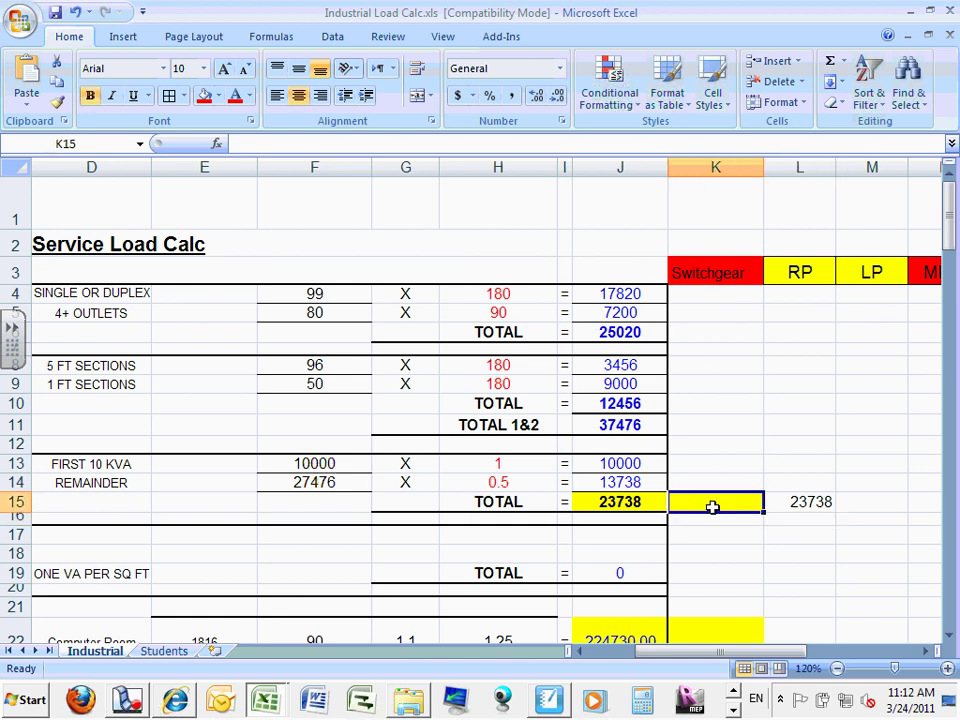
pyautogui.write('=')
pyautogui.click(641, 505)
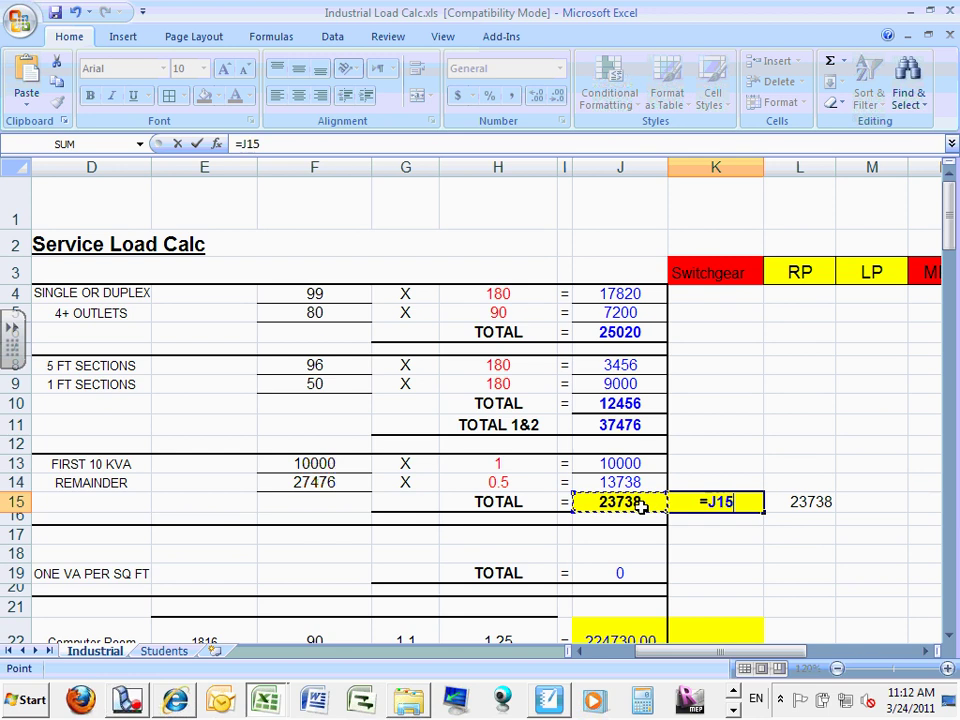
pyautogui.press('Return')
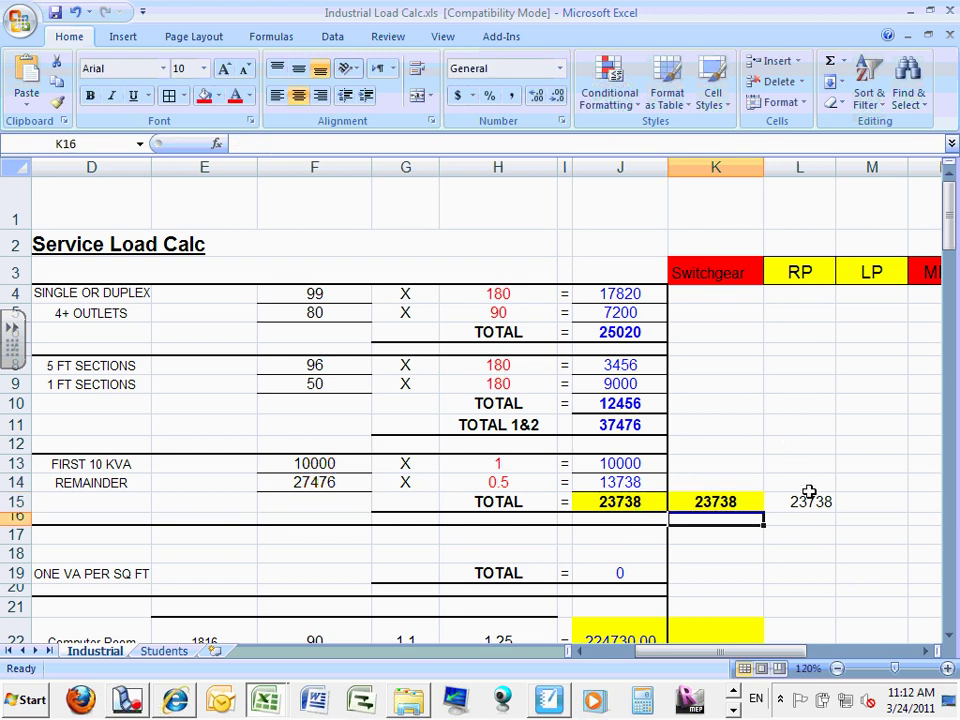
# Step: Fill cell L15 in the RP column with standard yellow
pyautogui.click(812, 498)
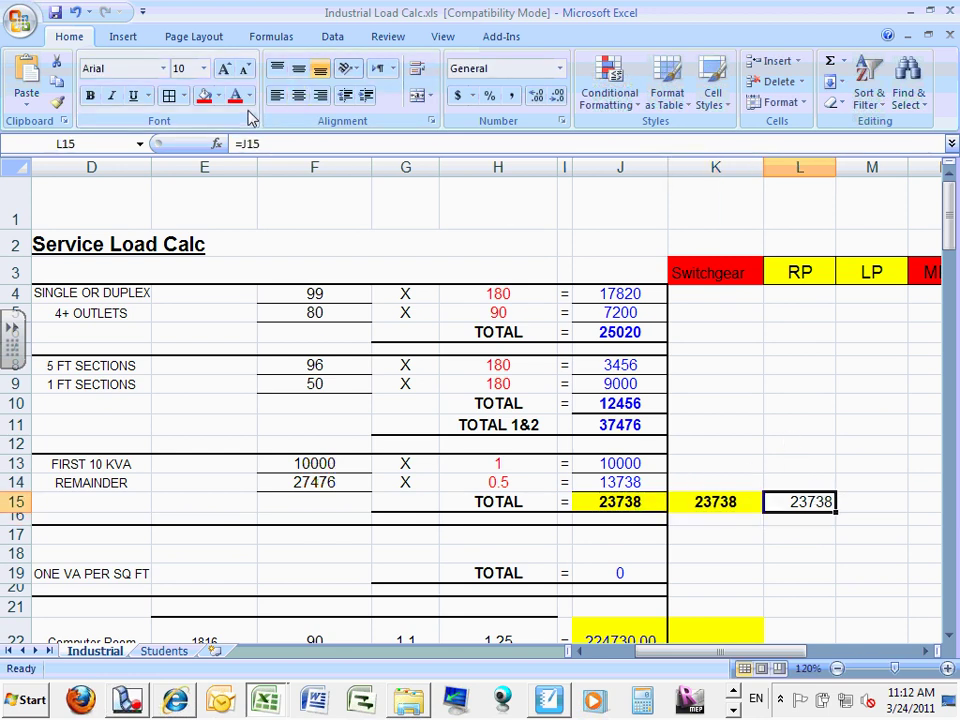
pyautogui.click(218, 95)
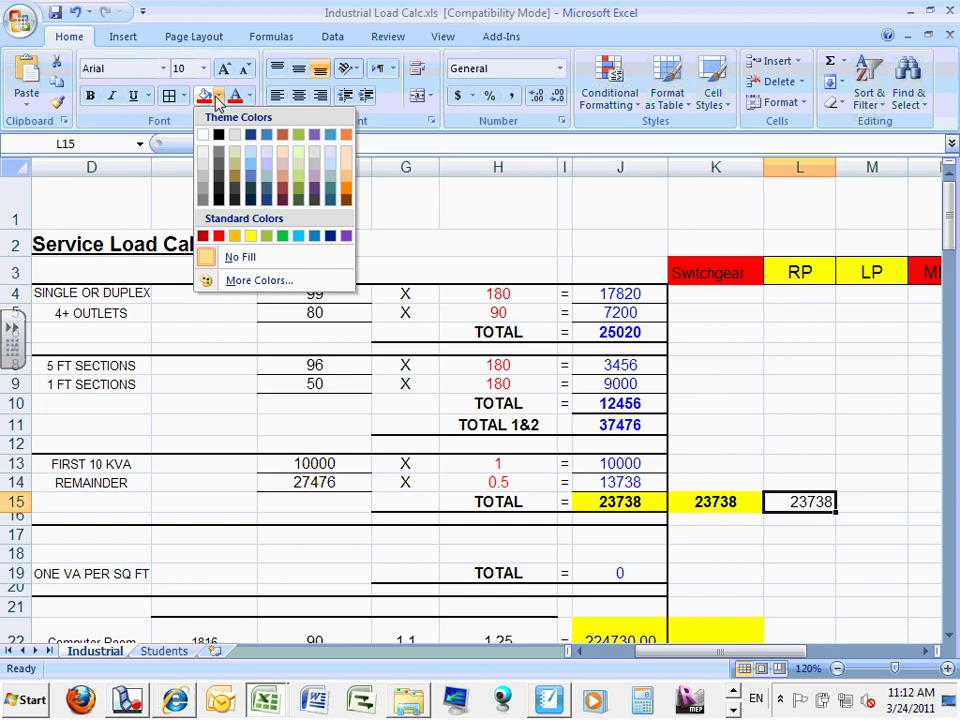
pyautogui.click(242, 257)
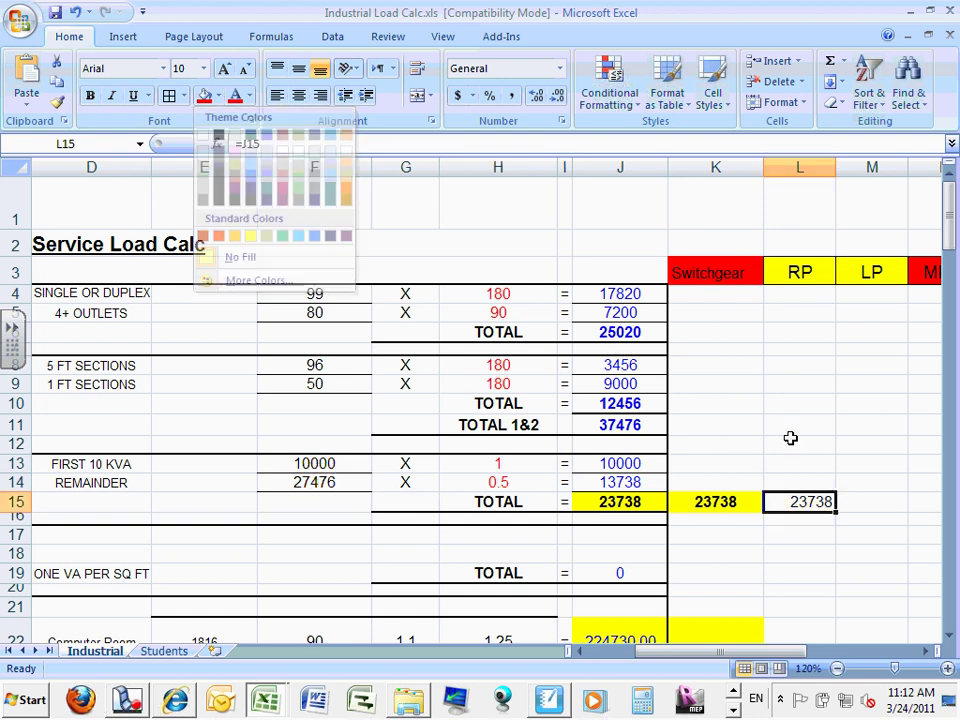
pyautogui.click(219, 100)
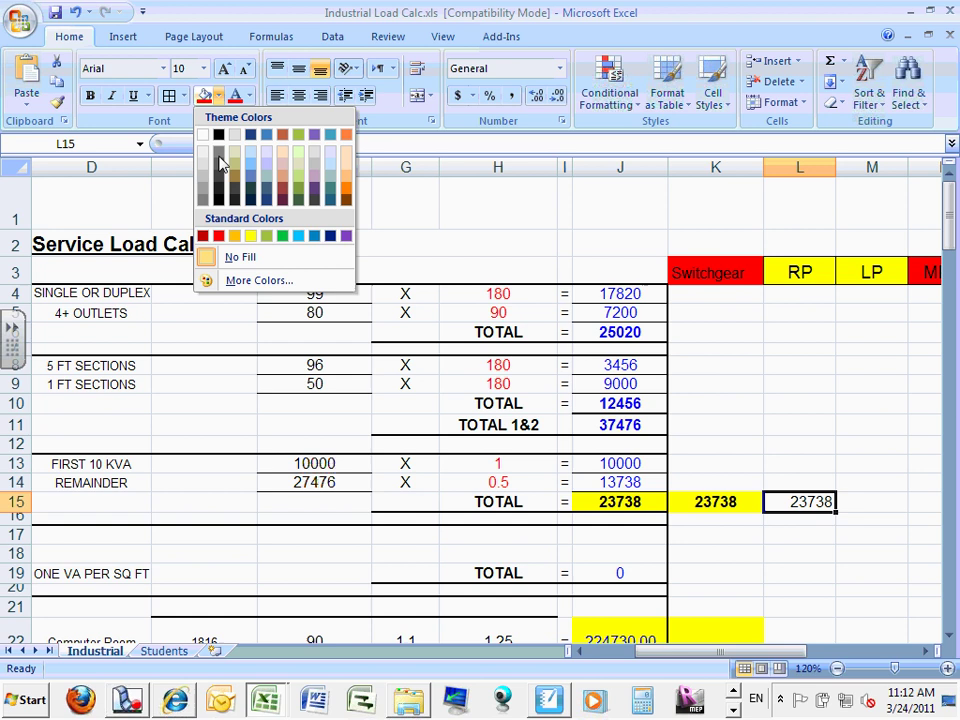
pyautogui.click(246, 233)
pyautogui.click(795, 430)
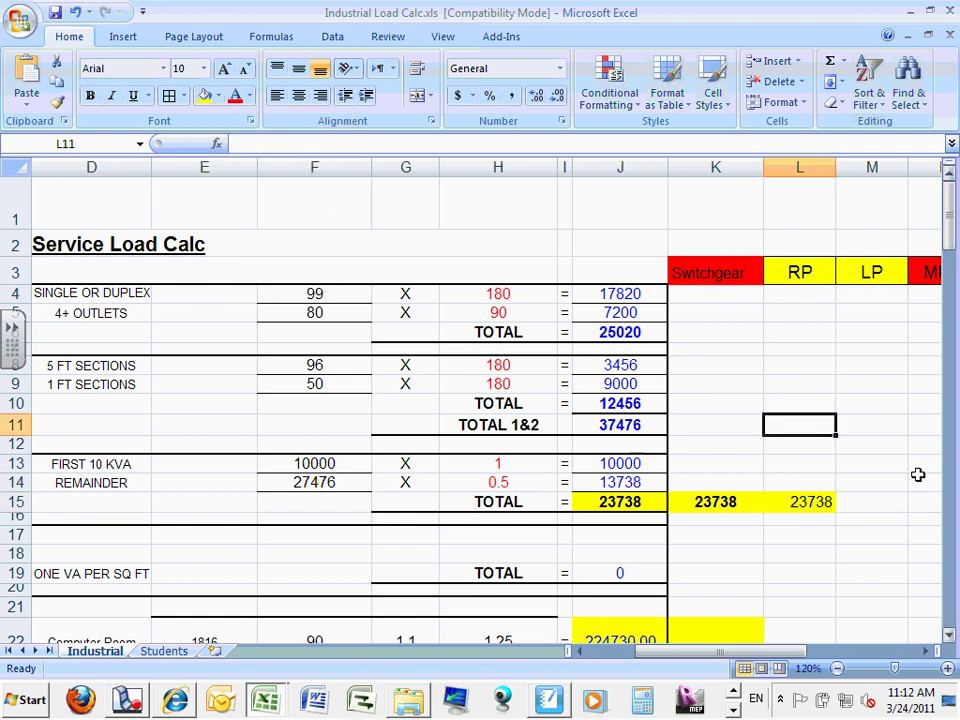
# Step: Review the 5 ft sections quantity in F8 and the divisor in J8's formula, leaving the formula unchanged
pyautogui.click(815, 502)
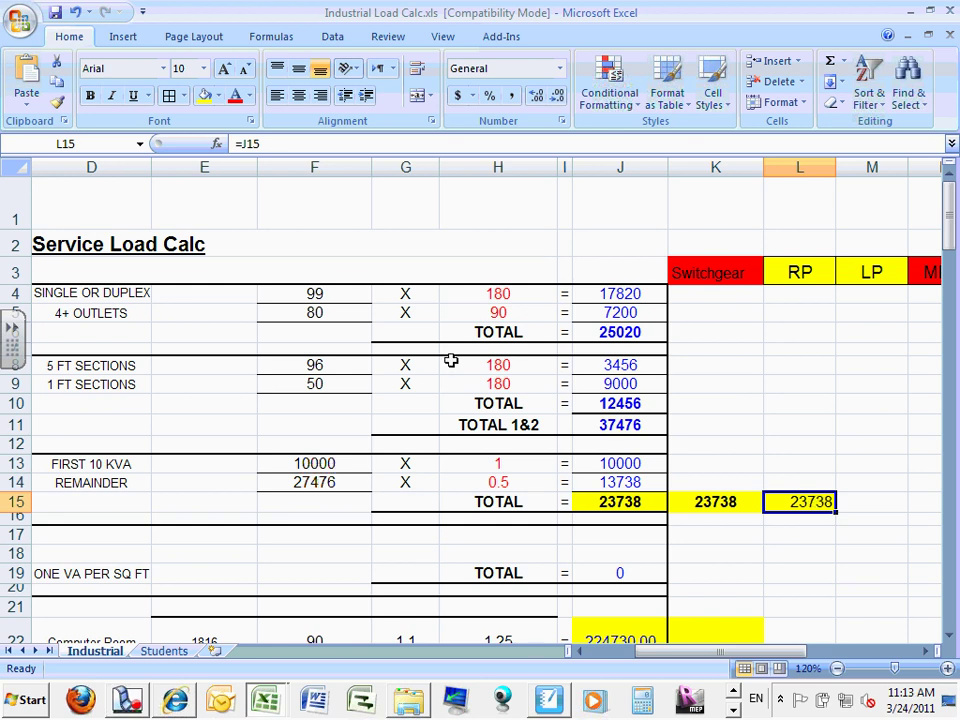
pyautogui.click(360, 368)
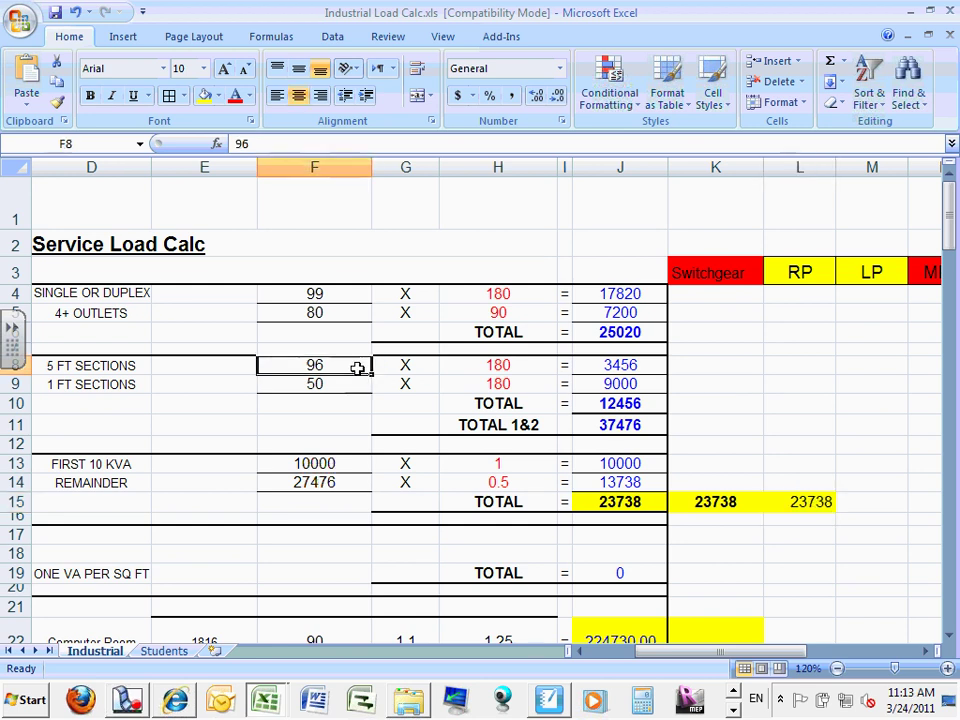
pyautogui.click(620, 367)
pyautogui.moveTo(343, 144); pyautogui.dragTo(354, 145)
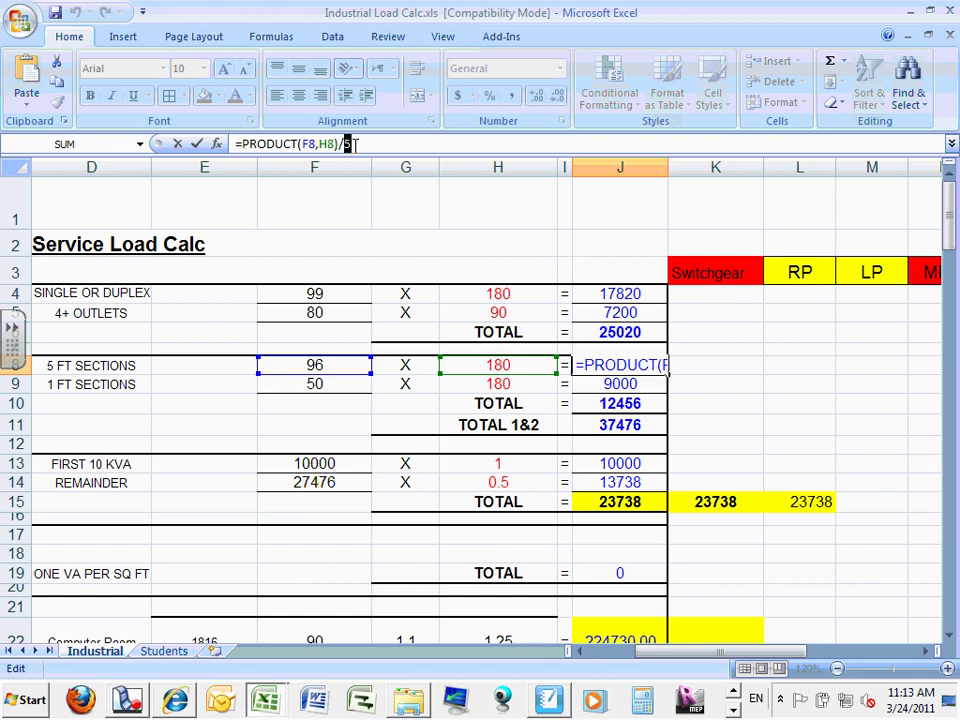
pyautogui.press('Return')
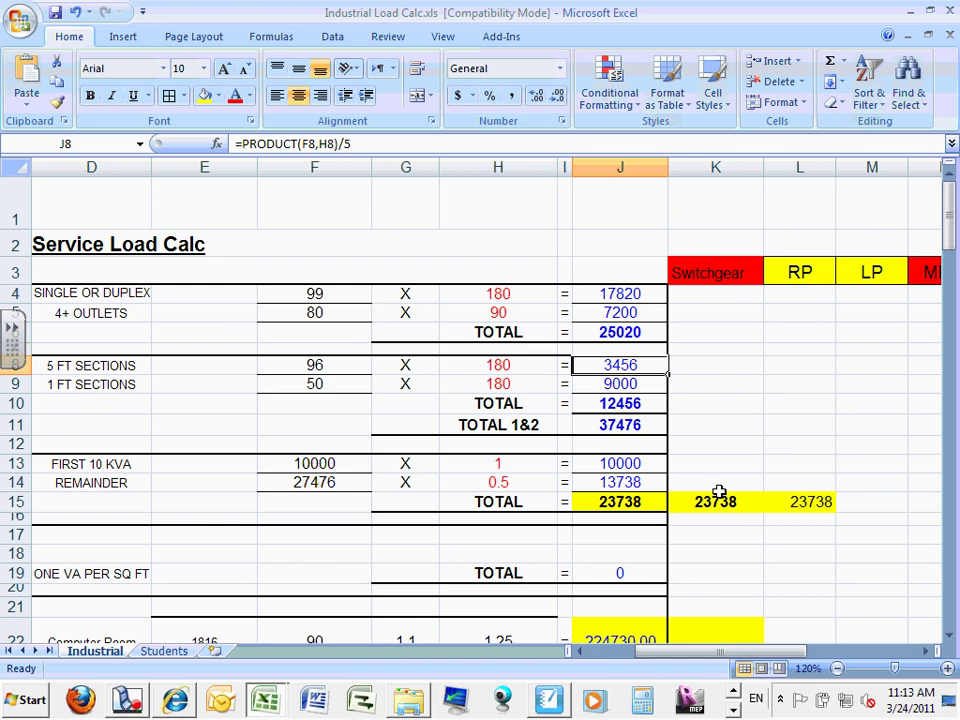
# Step: Review the linked totals in K15:L15, the receptacle quantities in F4:F5, and the load section descriptions in column C
pyautogui.moveTo(719, 491); pyautogui.dragTo(816, 501)
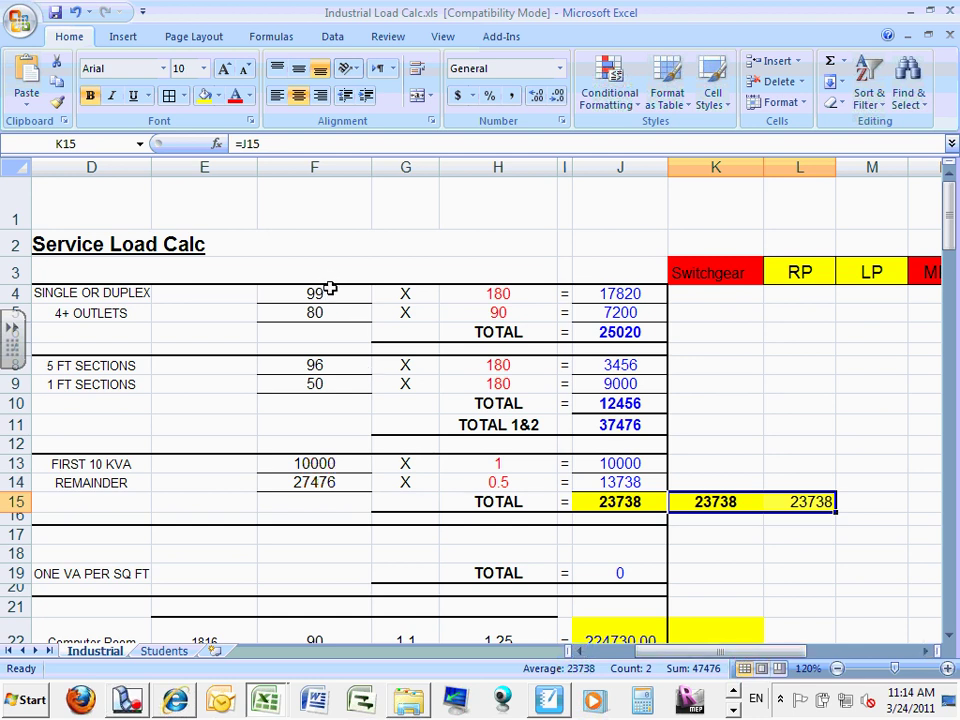
pyautogui.moveTo(329, 282); pyautogui.dragTo(326, 313)
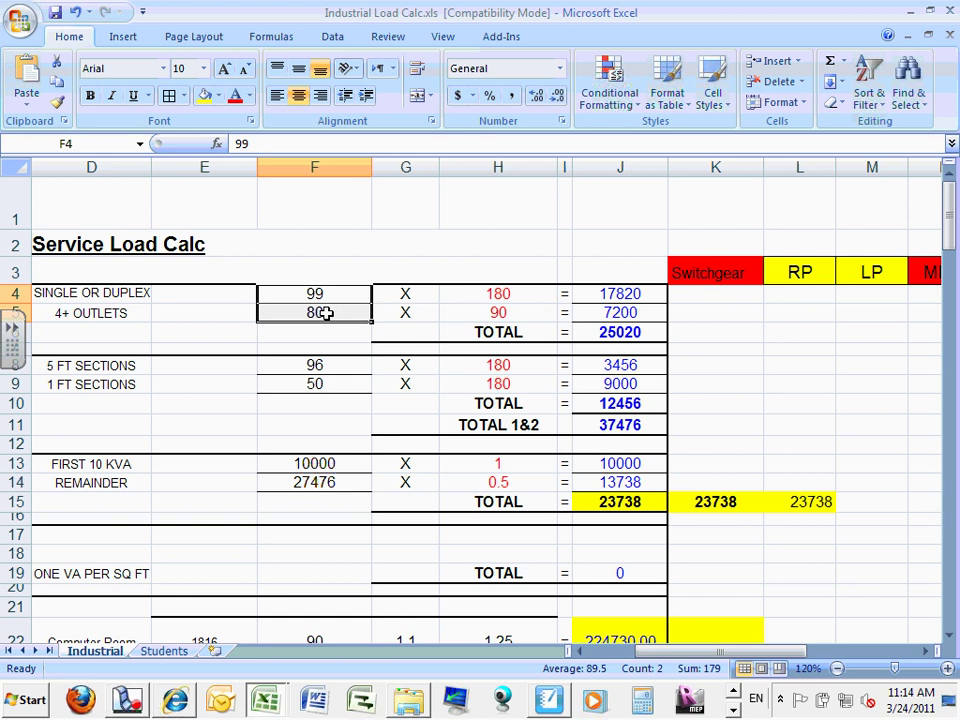
pyautogui.click(319, 313)
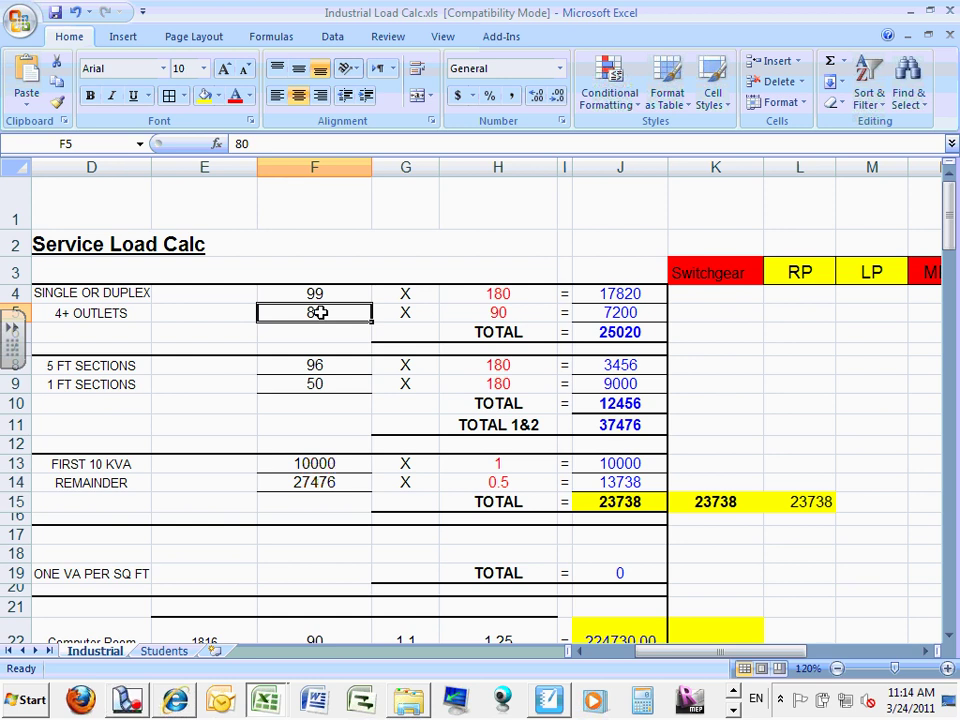
pyautogui.moveTo(671, 662); pyautogui.dragTo(643, 656)
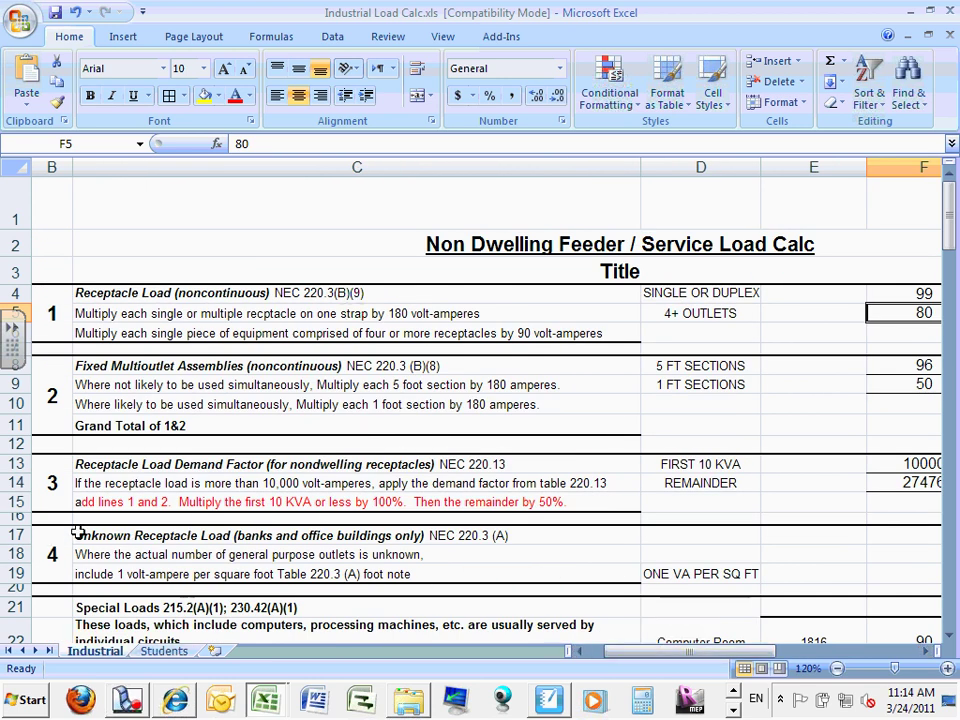
# Step: Fill the whole section 4 Unknown Receptacle Load block, B17:J20, with a gray theme color
pyautogui.moveTo(64, 536); pyautogui.dragTo(233, 561)
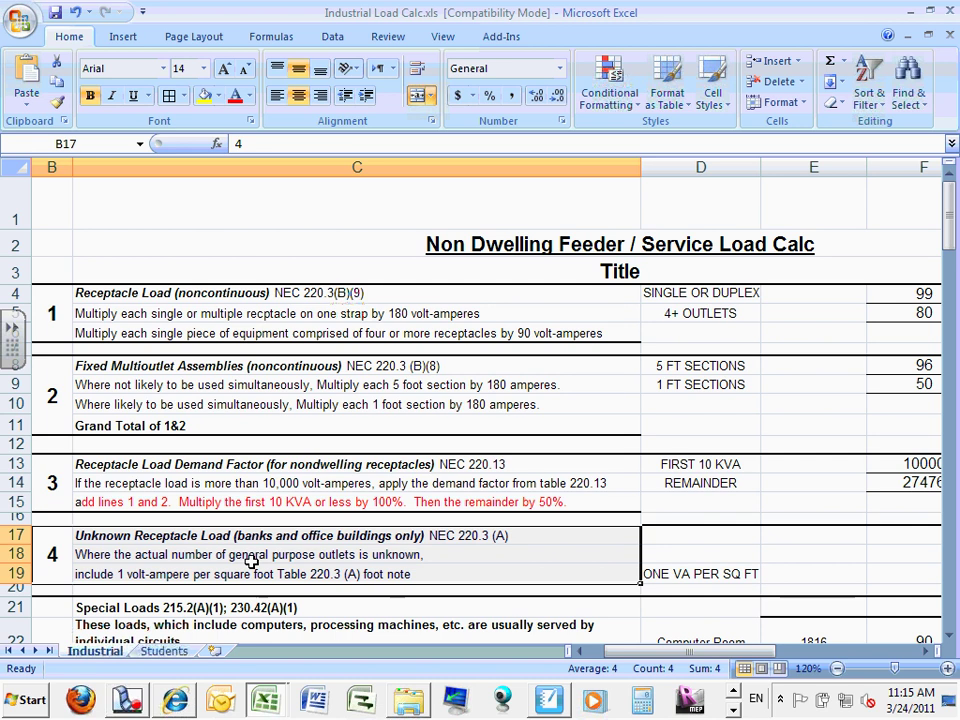
pyautogui.moveTo(50, 465); pyautogui.dragTo(814, 491)
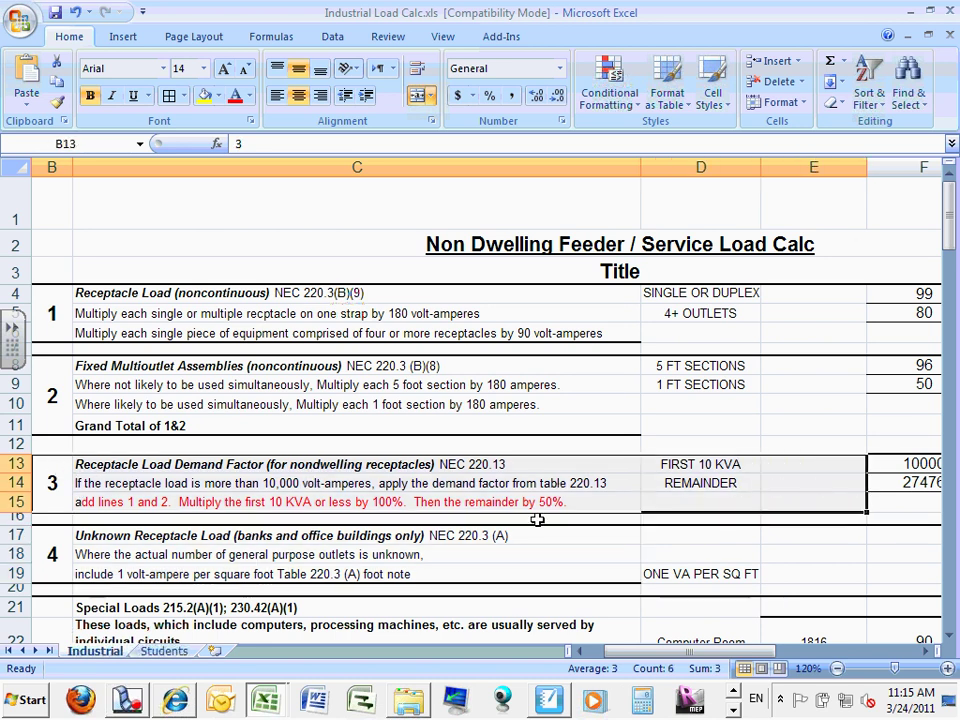
pyautogui.click(345, 549)
pyautogui.moveTo(50, 535); pyautogui.dragTo(658, 588)
pyautogui.moveTo(703, 652); pyautogui.dragTo(600, 654)
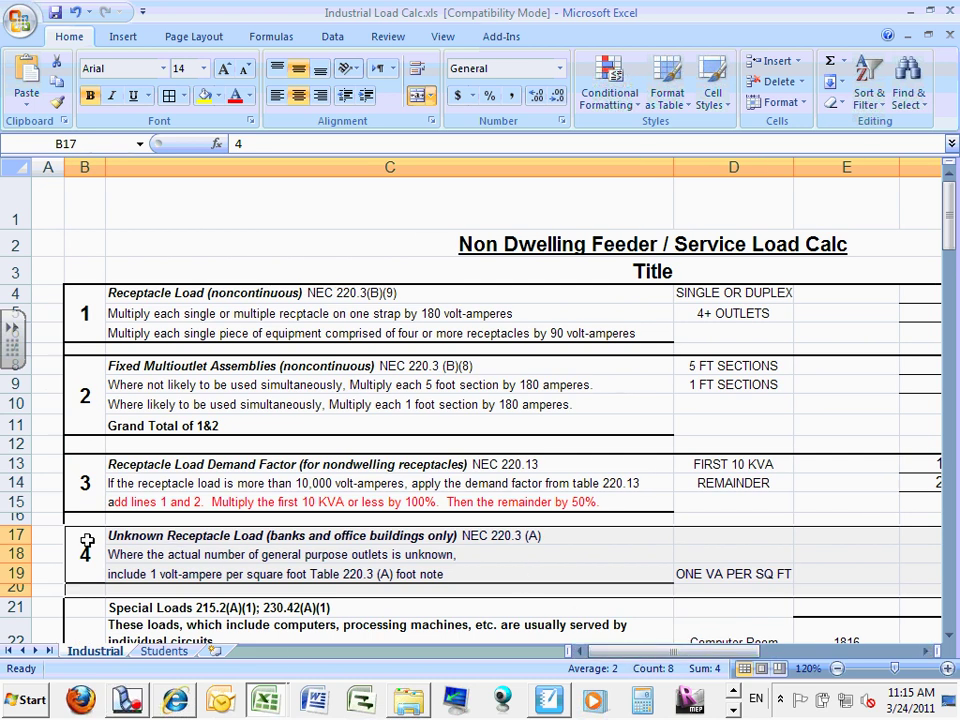
pyautogui.moveTo(84, 536); pyautogui.dragTo(656, 590)
pyautogui.click(221, 95)
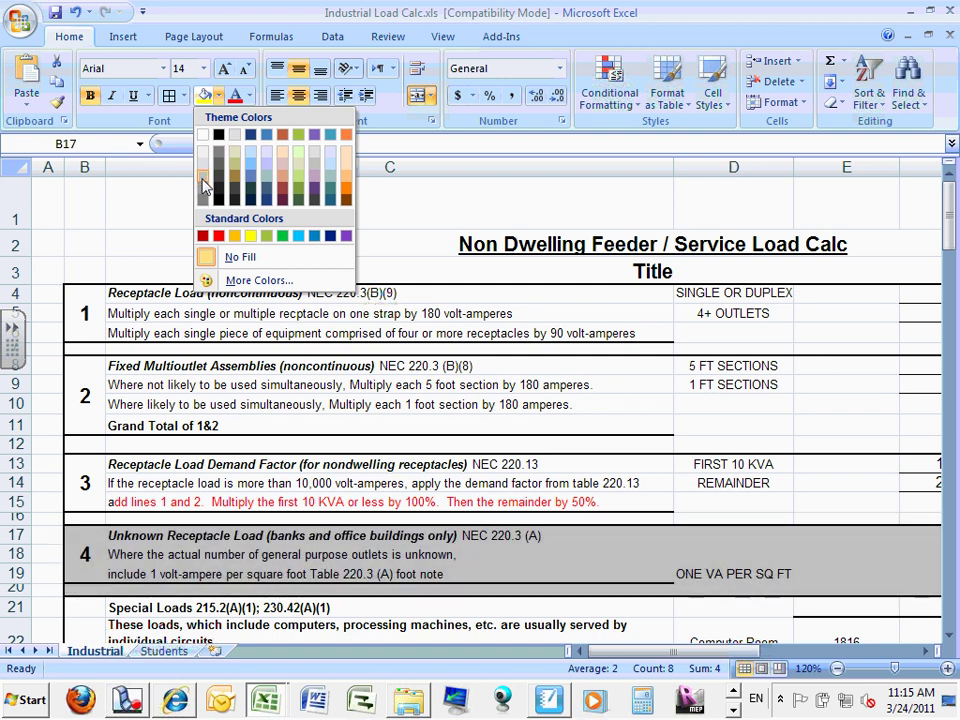
pyautogui.click(250, 160)
pyautogui.click(624, 551)
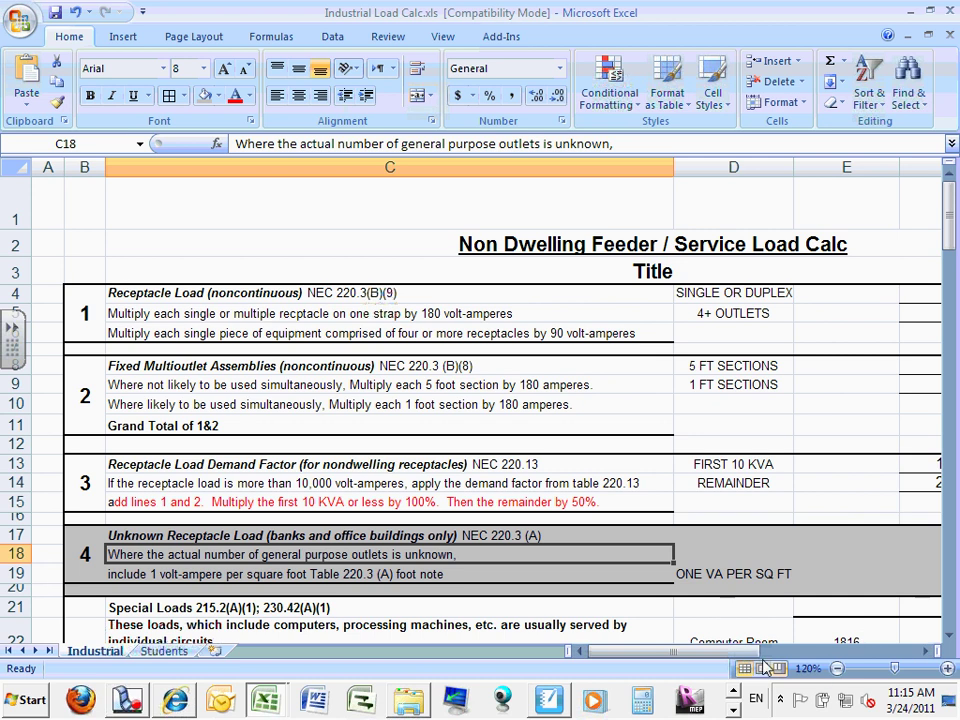
# Step: Number the Special Loads section by entering 4.1 in cell B21
pyautogui.moveTo(752, 655); pyautogui.dragTo(801, 654)
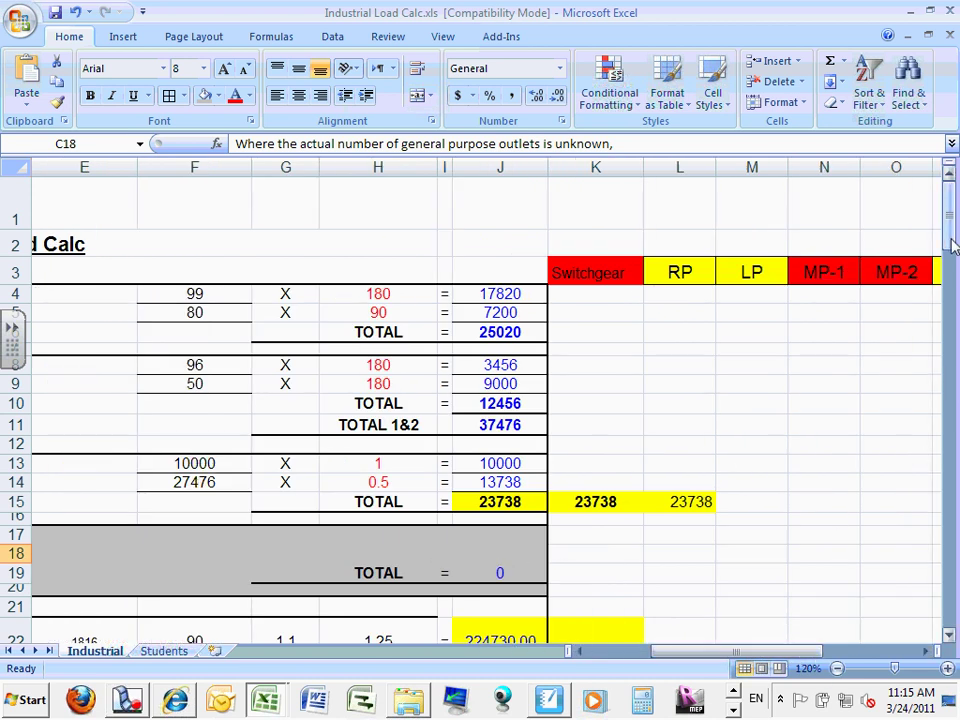
pyautogui.moveTo(950, 228); pyautogui.dragTo(950, 234)
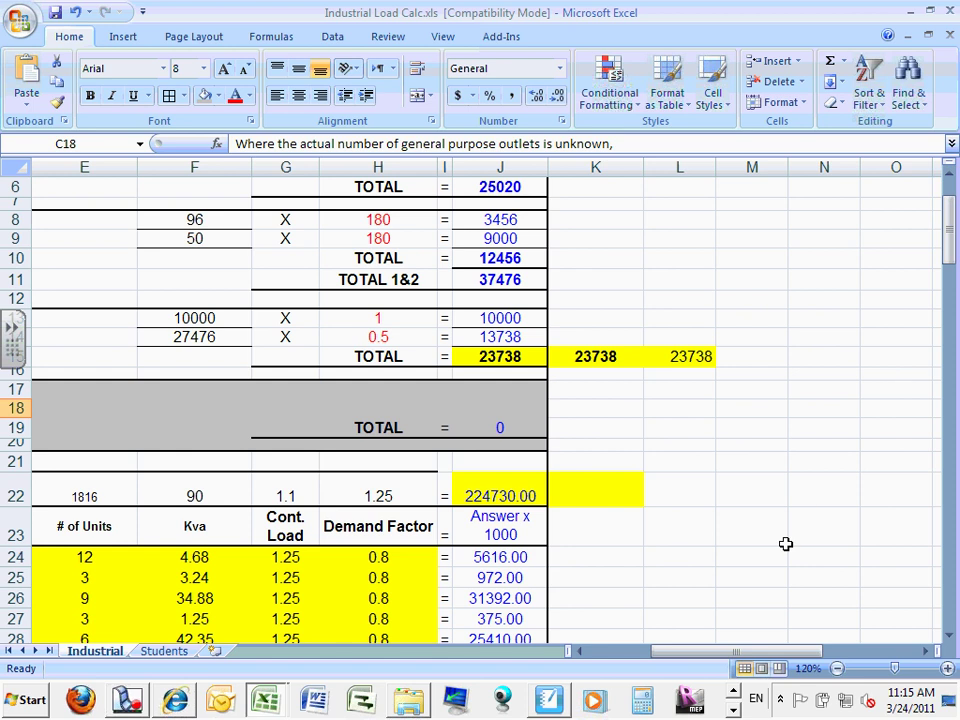
pyautogui.moveTo(705, 653); pyautogui.dragTo(642, 668)
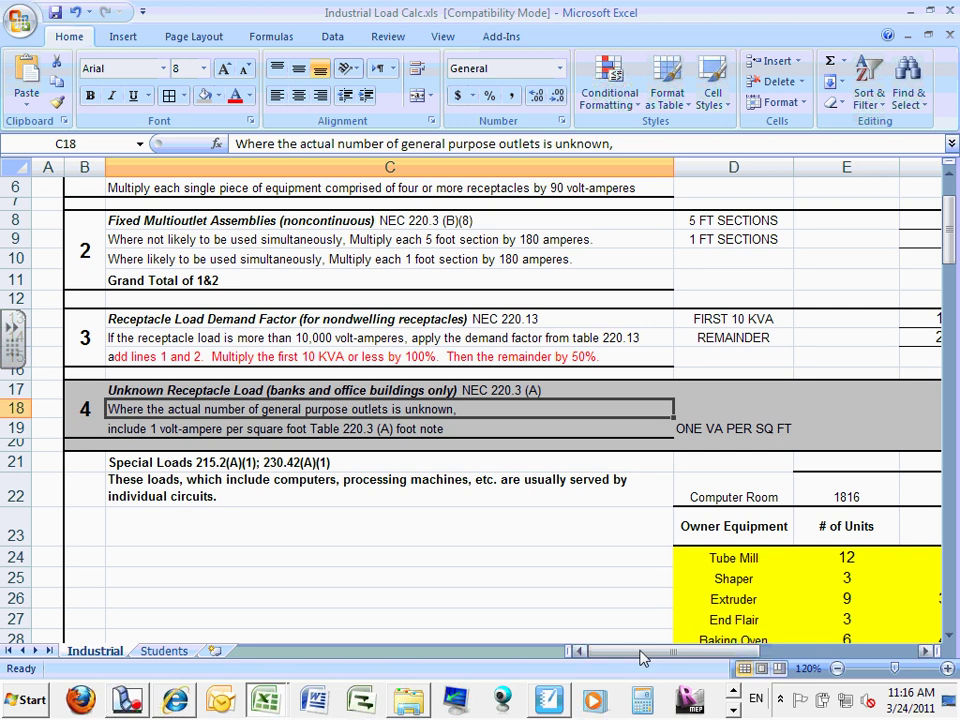
pyautogui.moveTo(643, 656); pyautogui.dragTo(701, 641)
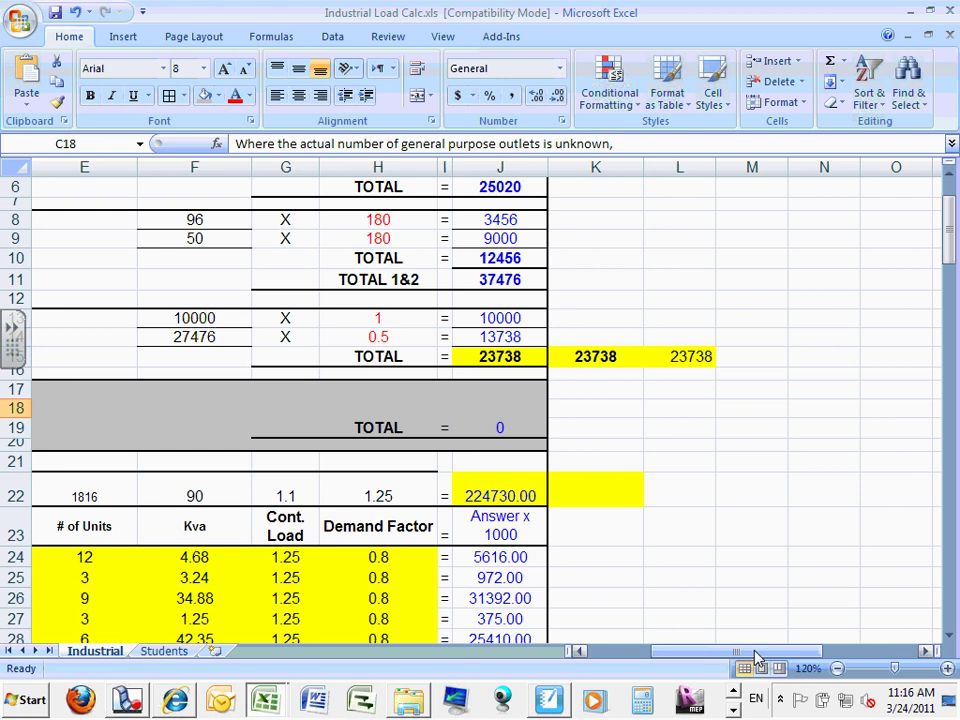
pyautogui.scroll(2, 955, 253)
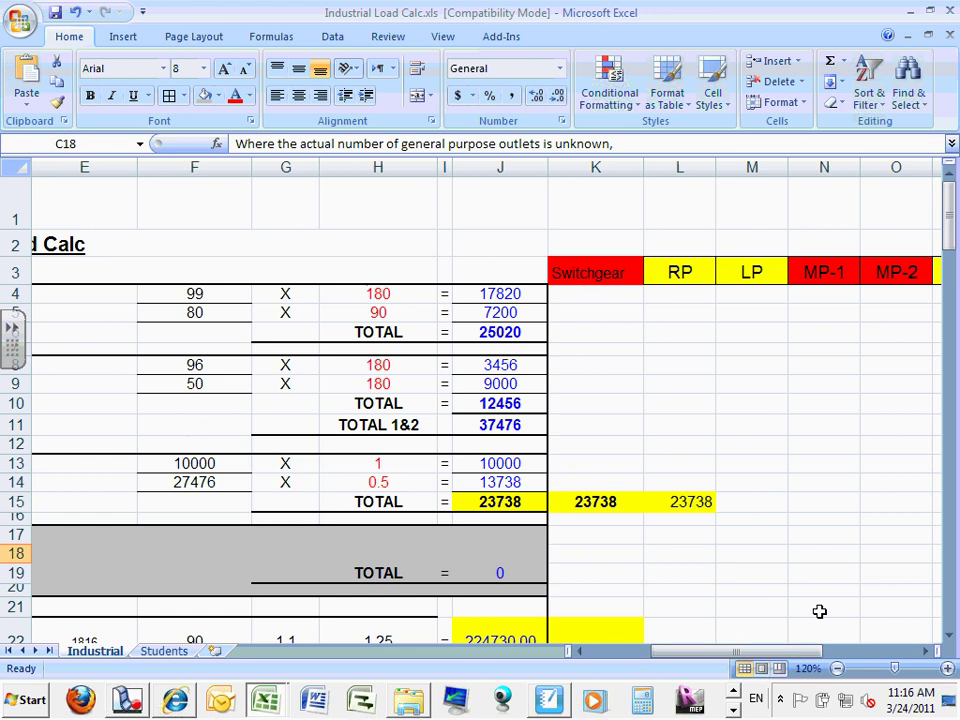
pyautogui.moveTo(705, 657); pyautogui.dragTo(663, 657)
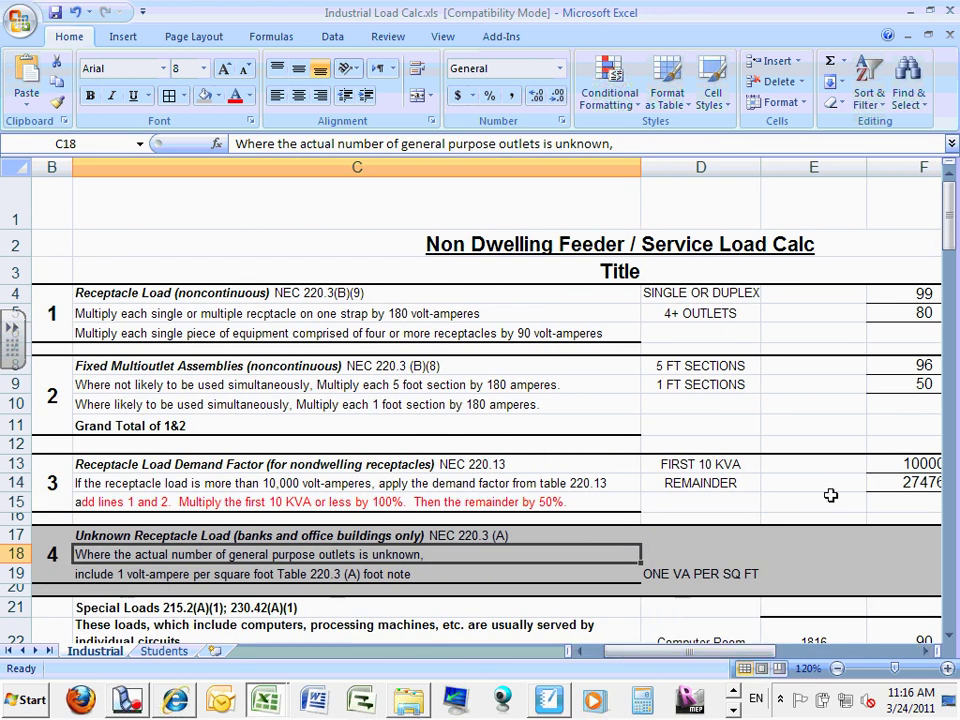
pyautogui.moveTo(950, 226); pyautogui.dragTo(937, 257)
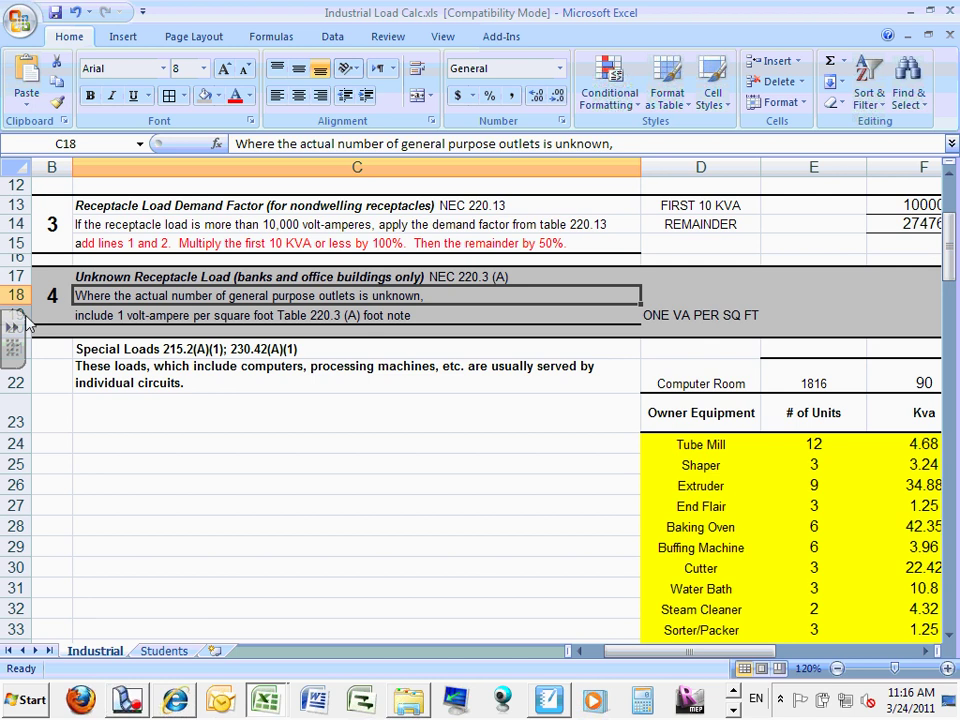
pyautogui.click(51, 348)
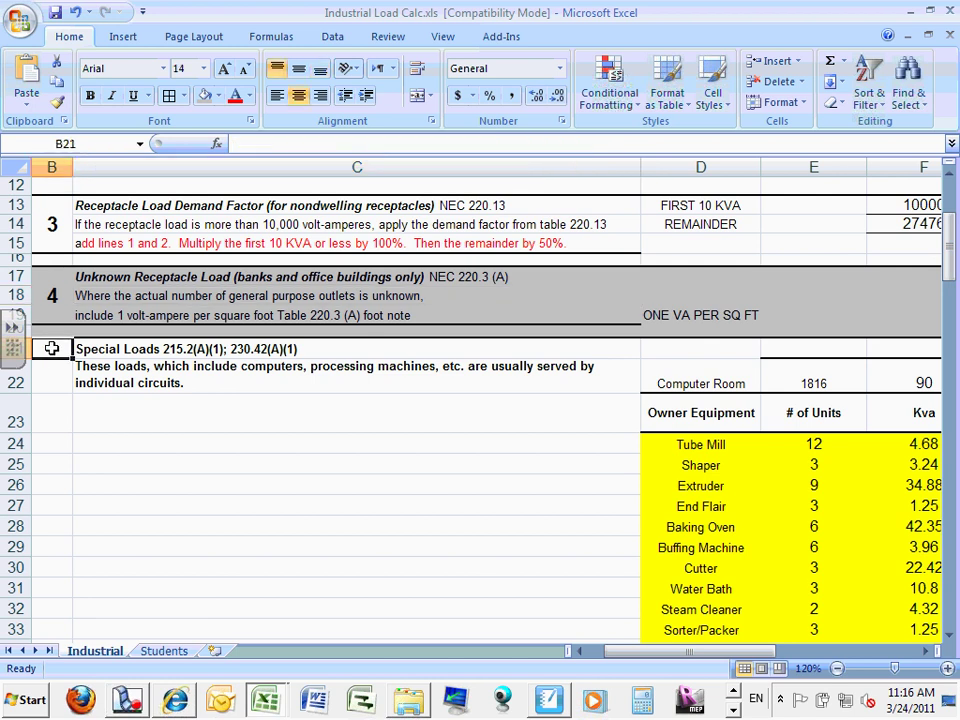
pyautogui.moveTo(115, 356); pyautogui.dragTo(288, 369)
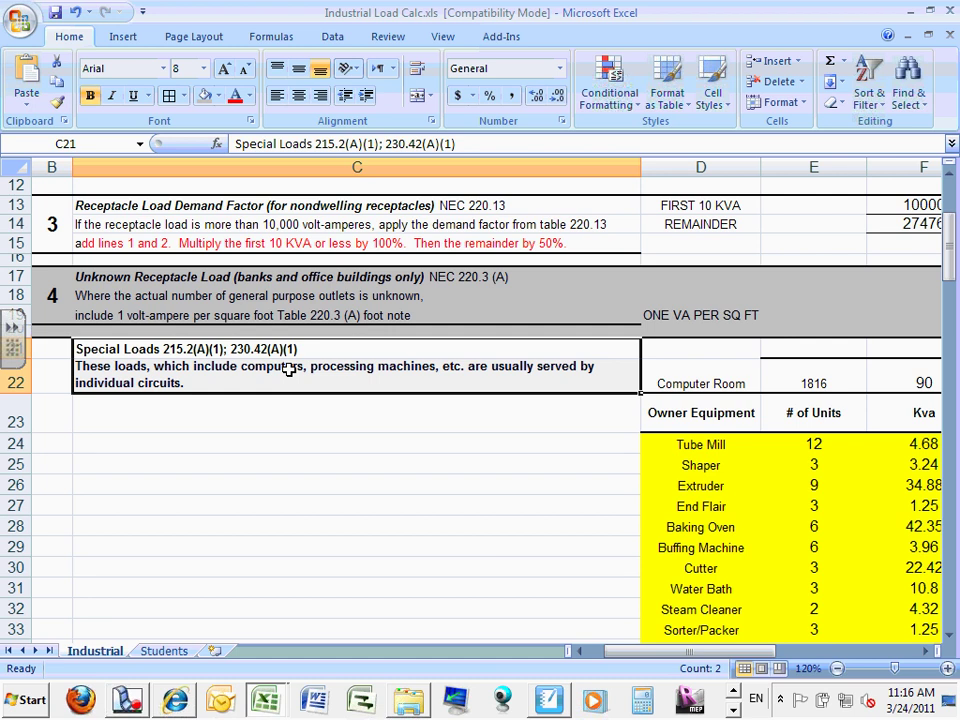
pyautogui.click(55, 345)
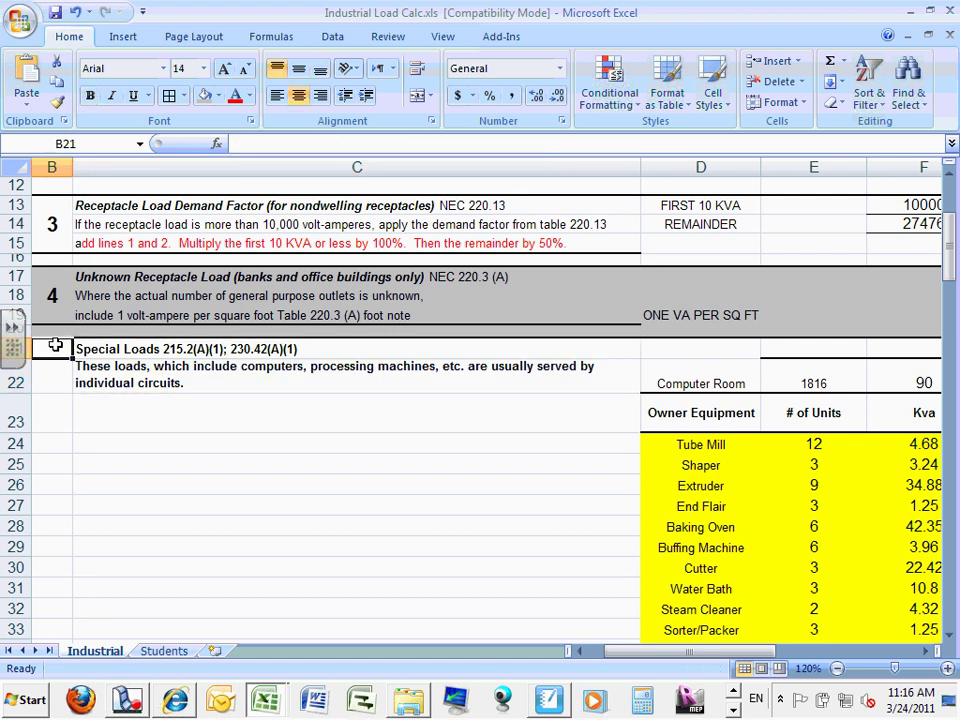
pyautogui.write('4.1')
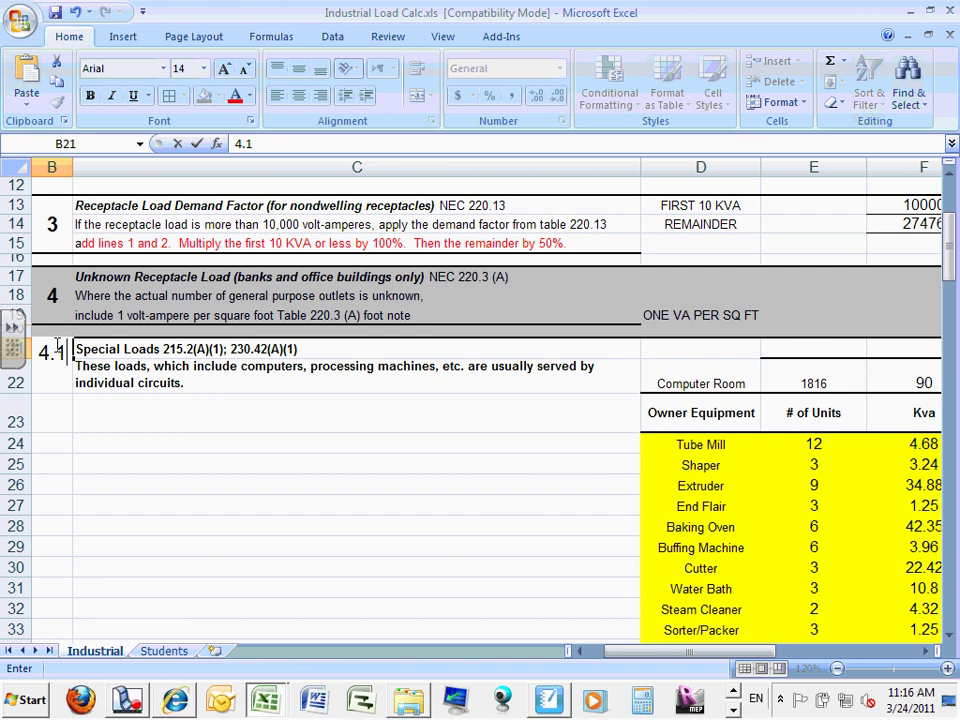
pyautogui.click(210, 410)
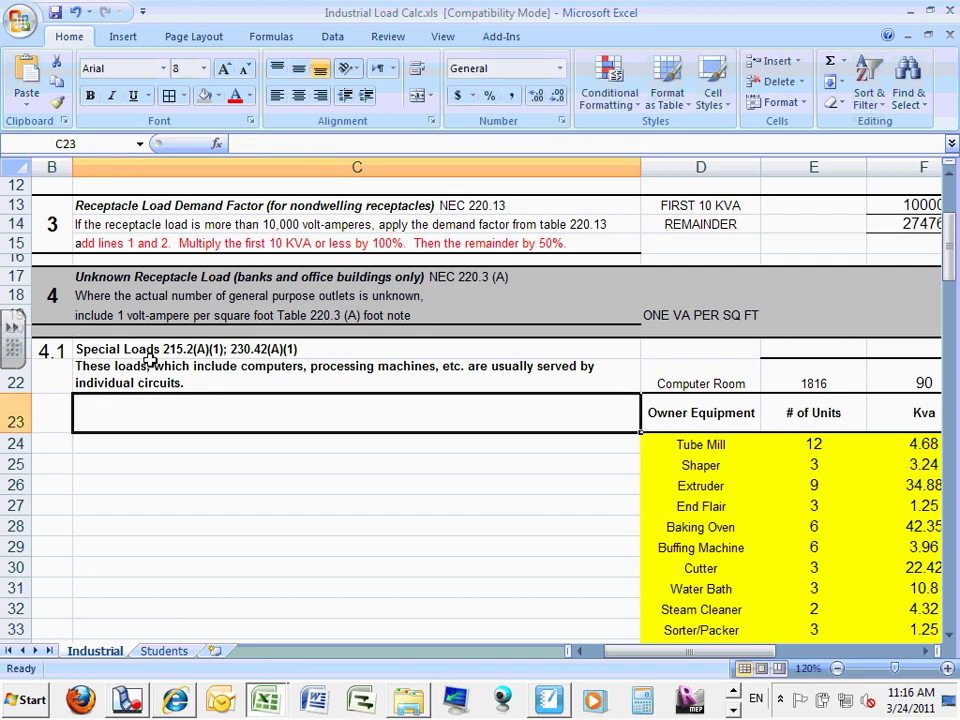
# Step: Review the Special Loads code reference and description in C21:C22
pyautogui.click(64, 350)
pyautogui.click(145, 370)
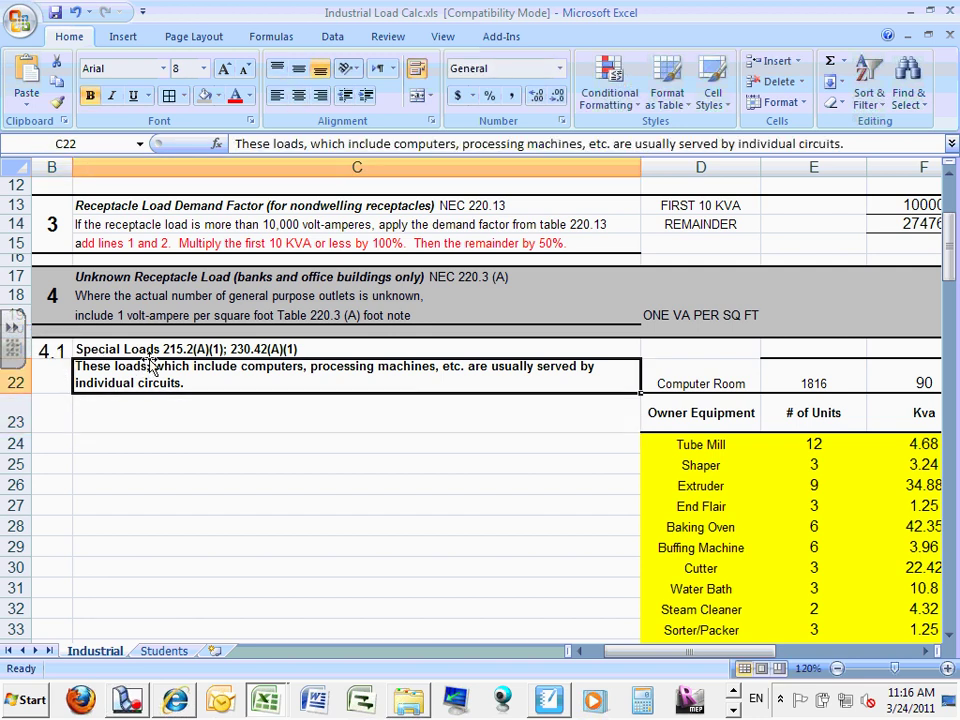
pyautogui.click(153, 351)
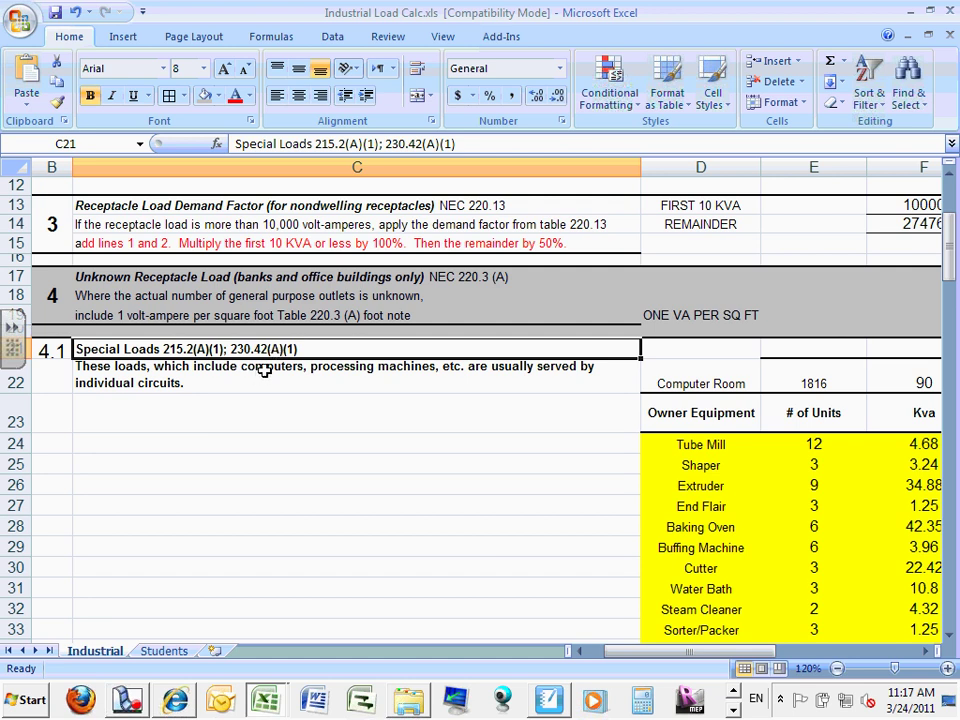
pyautogui.click(272, 360)
pyautogui.click(249, 348)
pyautogui.moveTo(237, 348); pyautogui.dragTo(232, 371)
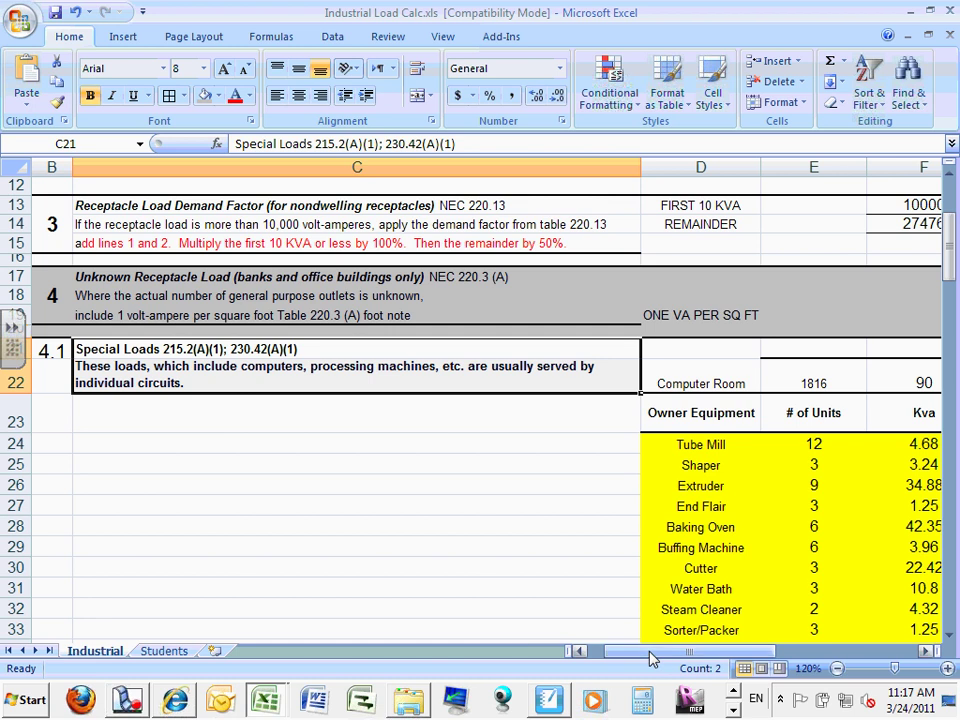
# Step: Enter the headings SF in E21 and wat/SF in F21 above the Computer Room values
pyautogui.moveTo(648, 652)
pyautogui.mouseDown()
pyautogui.moveTo(690, 661)
pyautogui.moveTo(660, 663)
pyautogui.mouseUp()
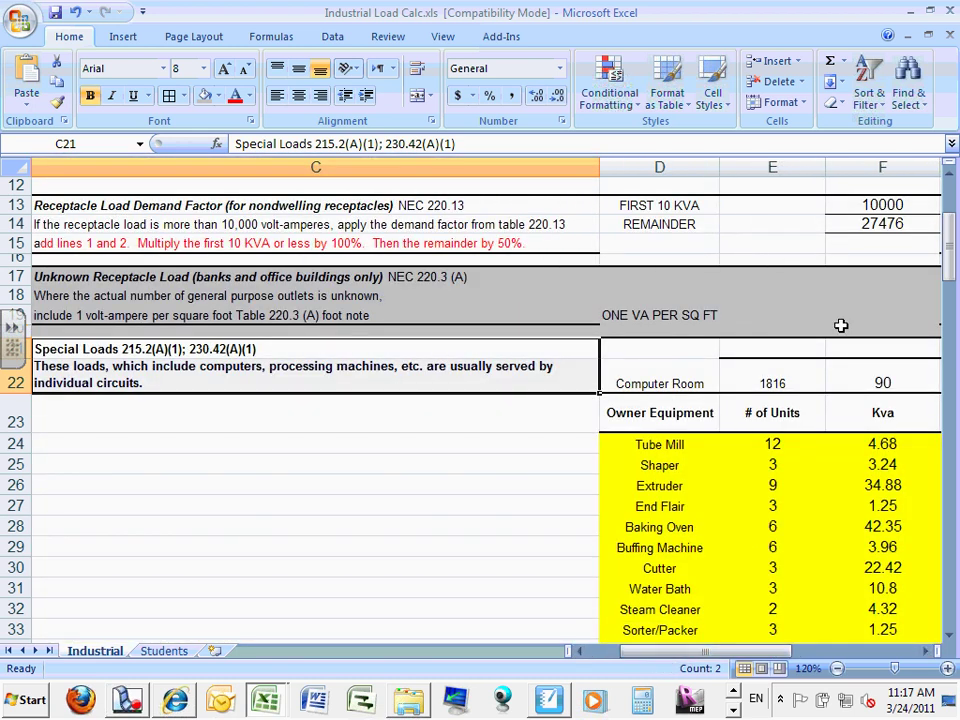
pyautogui.click(778, 384)
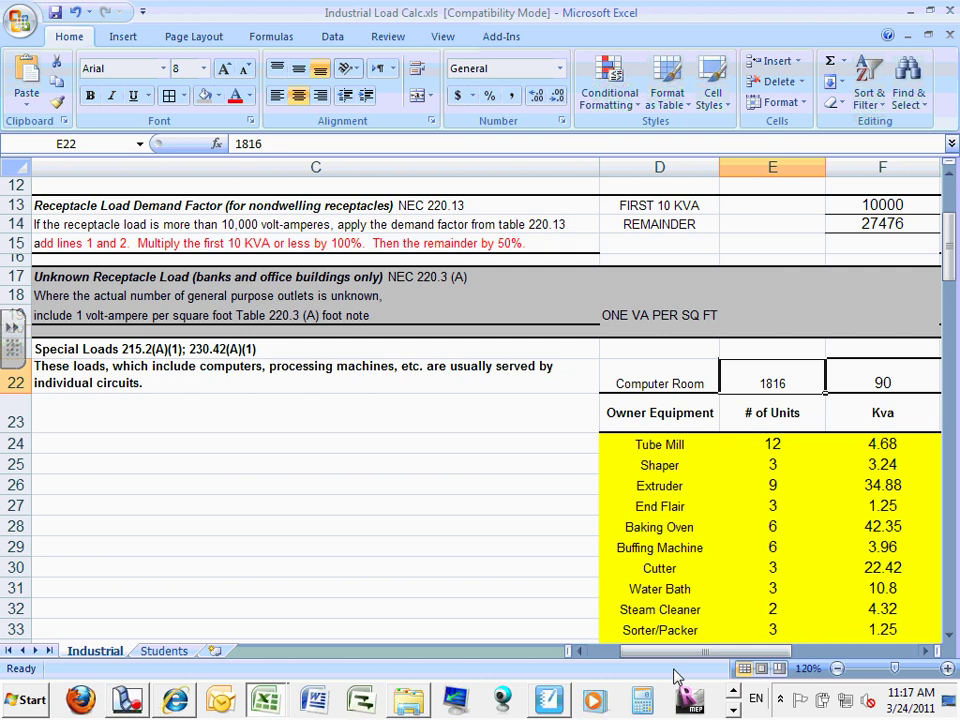
pyautogui.click(767, 355)
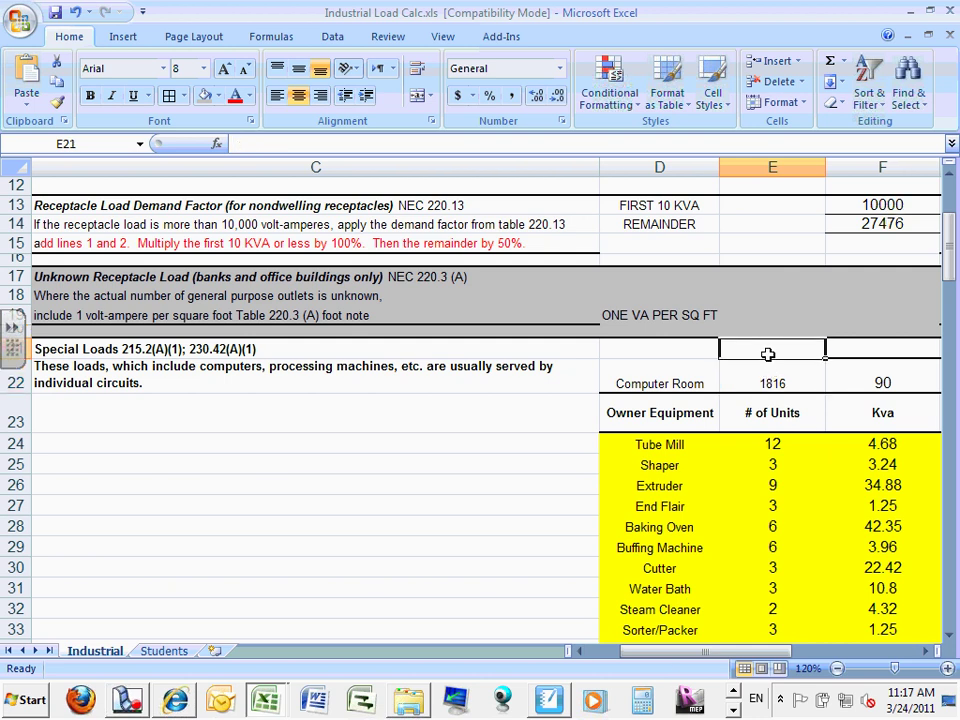
pyautogui.write('SF')
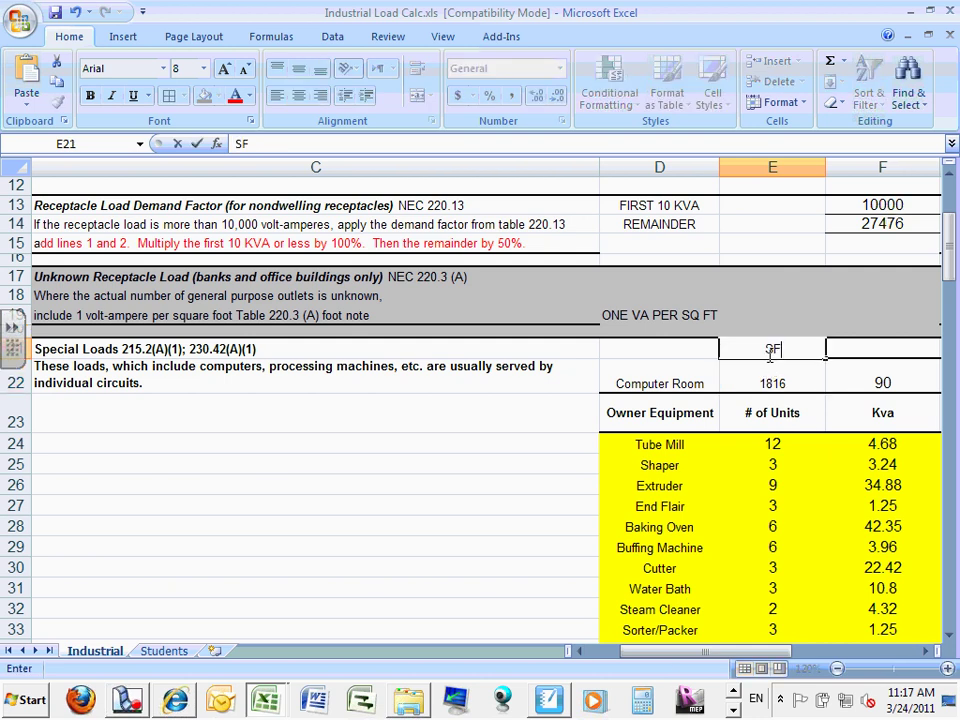
pyautogui.click(880, 351)
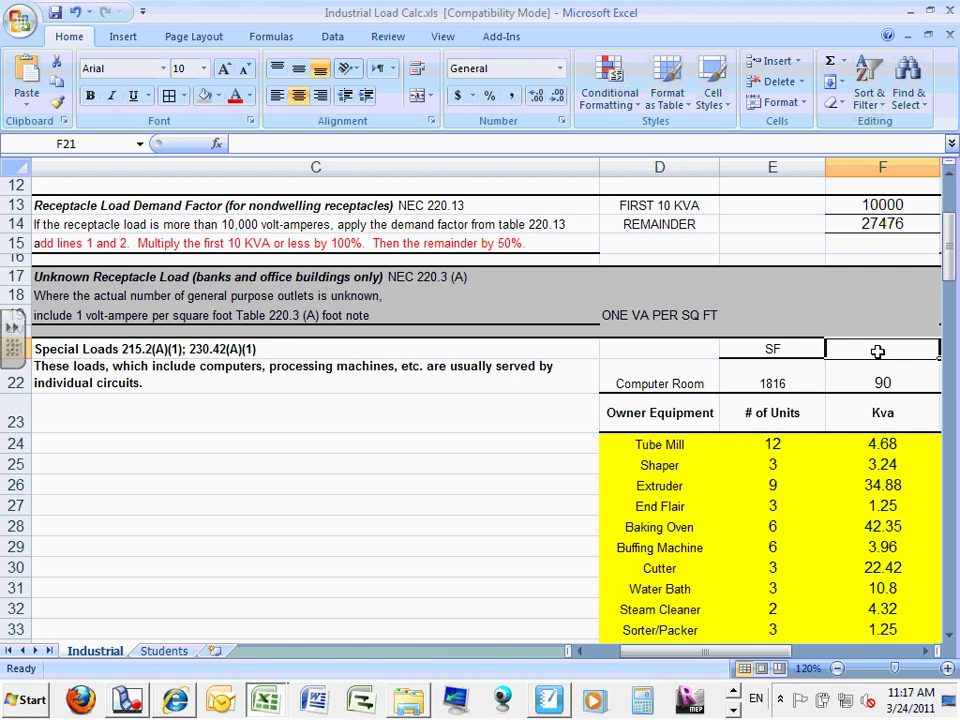
pyautogui.write('watt')
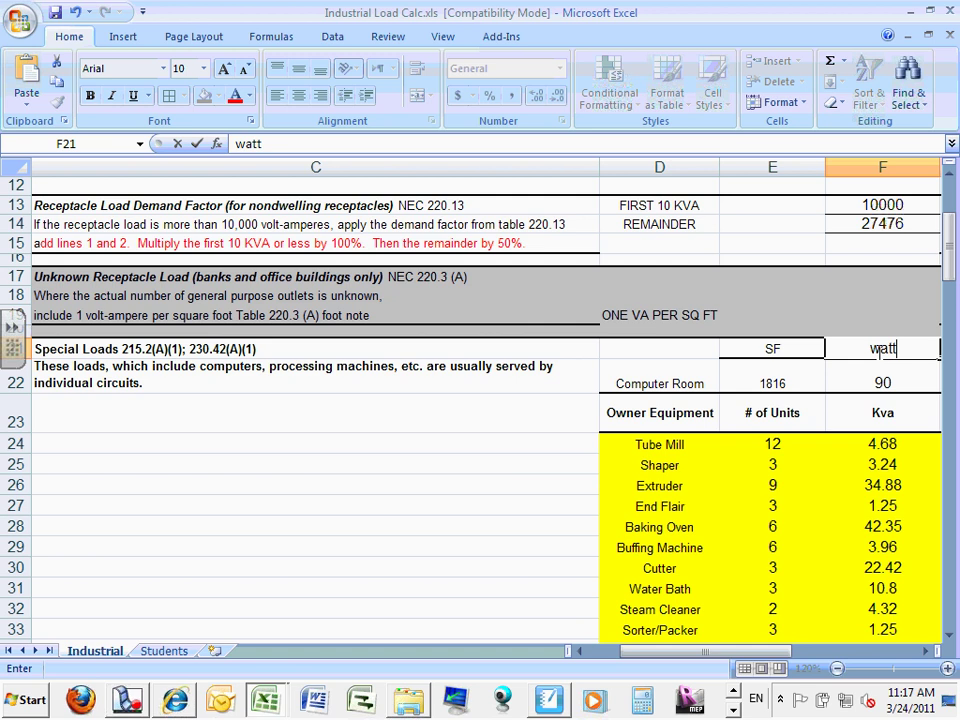
pyautogui.press('BackSpace')
pyautogui.write('/SF')
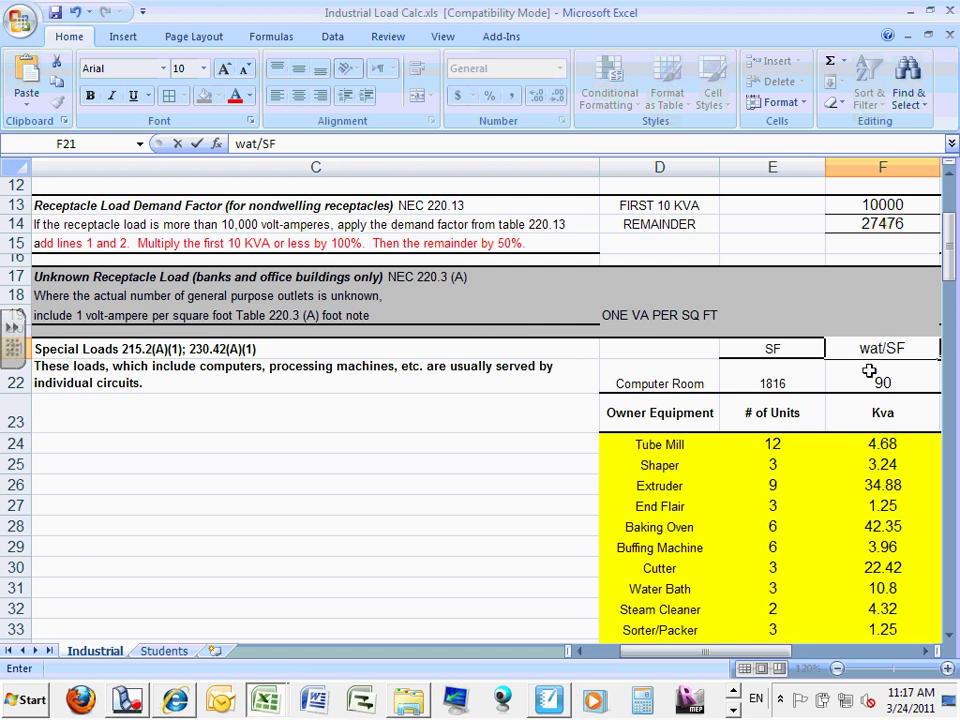
pyautogui.click(870, 377)
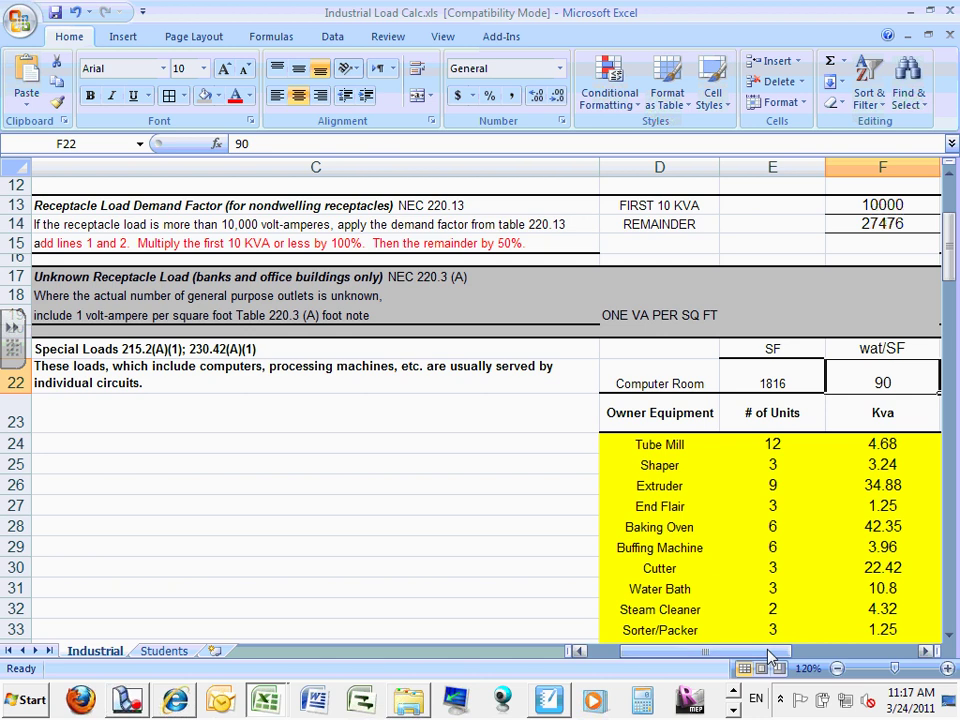
# Step: Enter the headings Eff in G21 and Con in H21 above the Computer Room values
pyautogui.moveTo(769, 654); pyautogui.dragTo(785, 658)
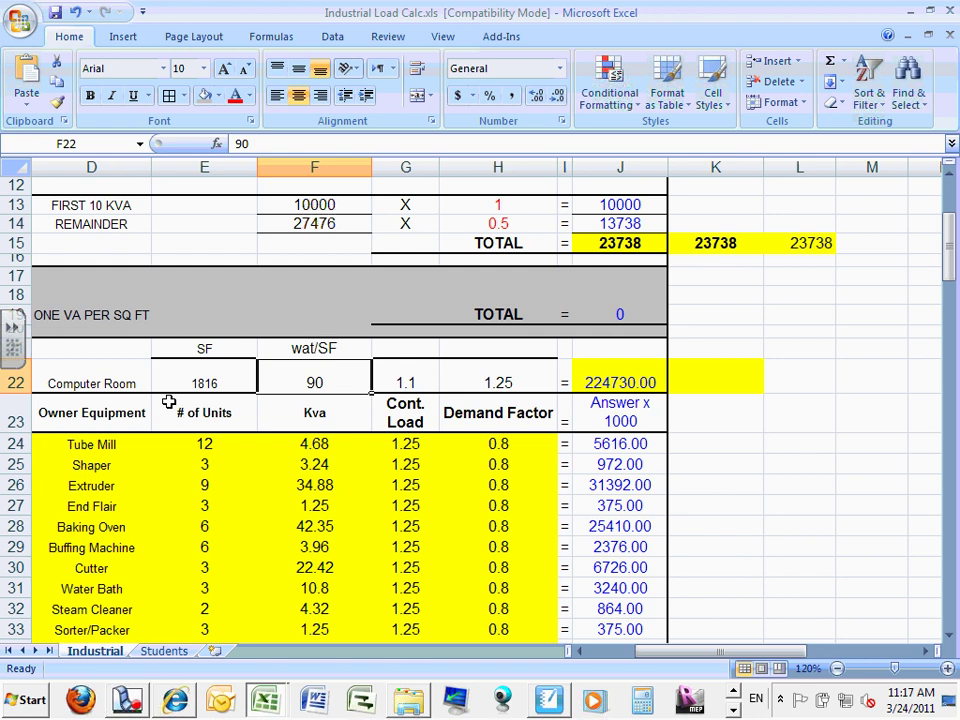
pyautogui.click(207, 381)
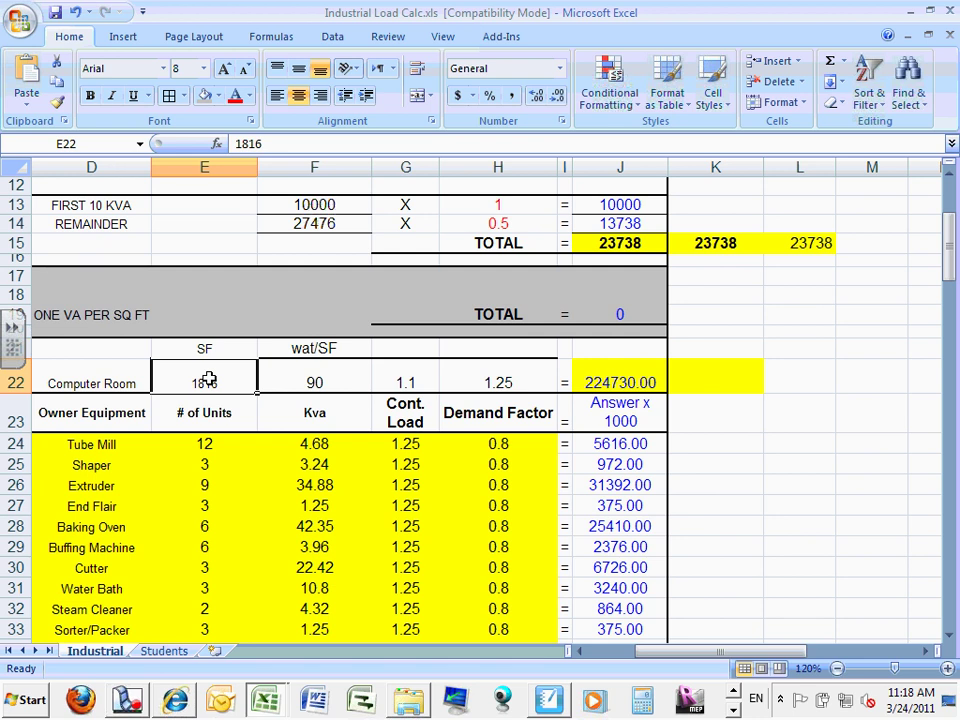
pyautogui.click(403, 345)
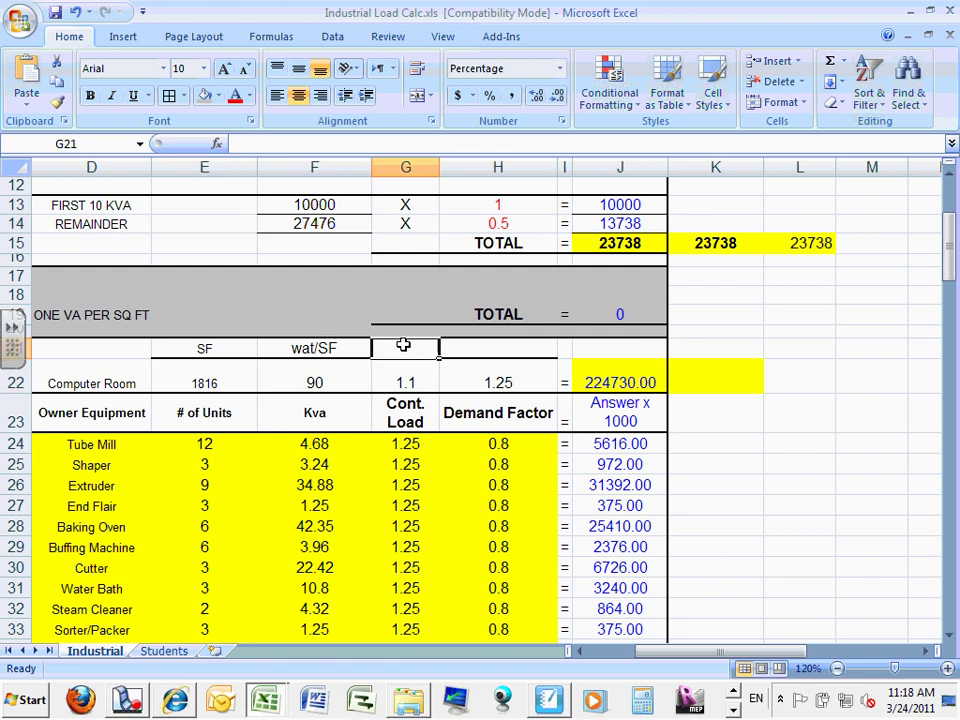
pyautogui.write('Eff')
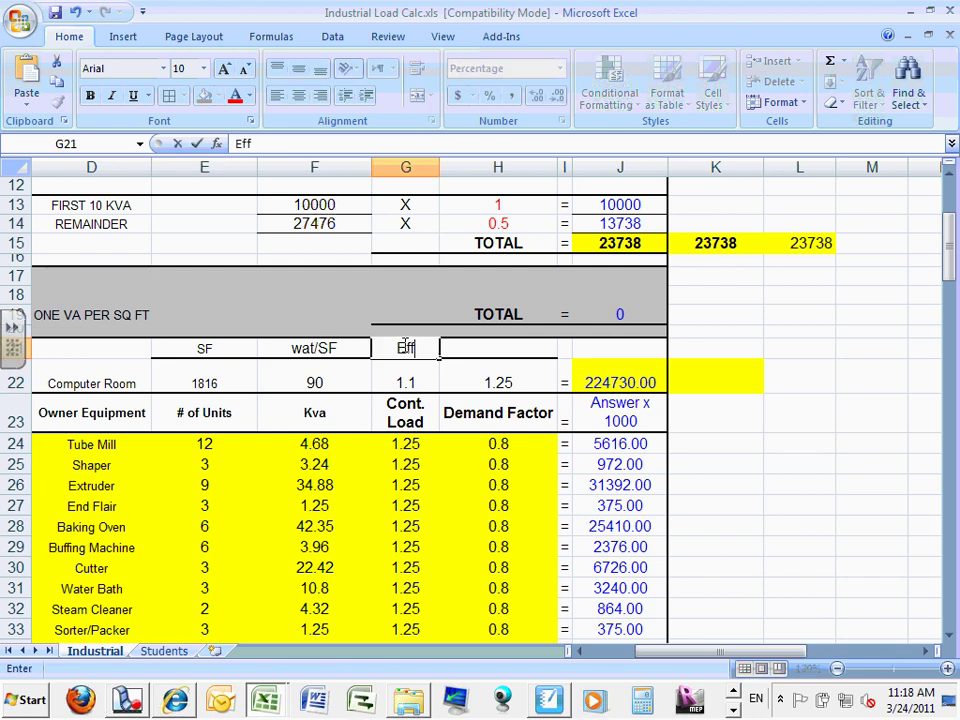
pyautogui.click(405, 377)
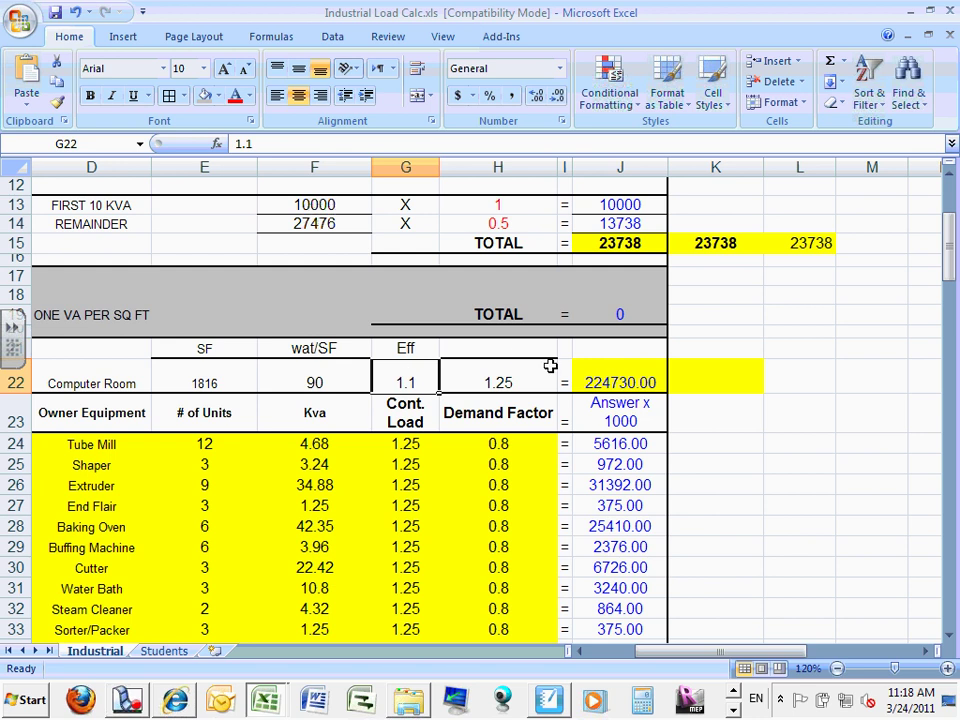
pyautogui.click(503, 352)
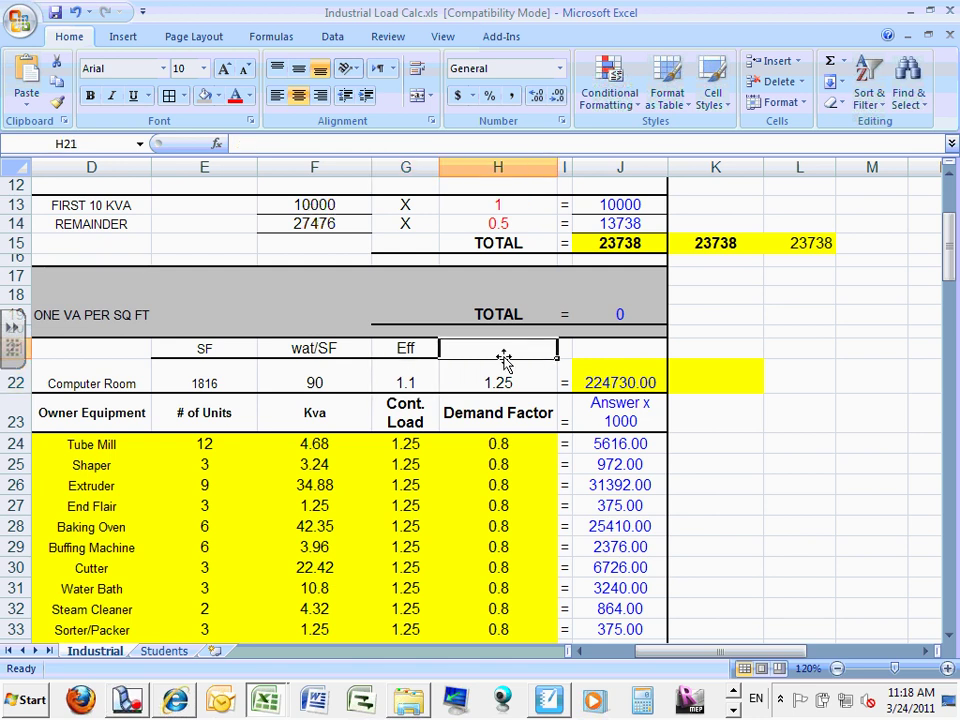
pyautogui.write('Con')
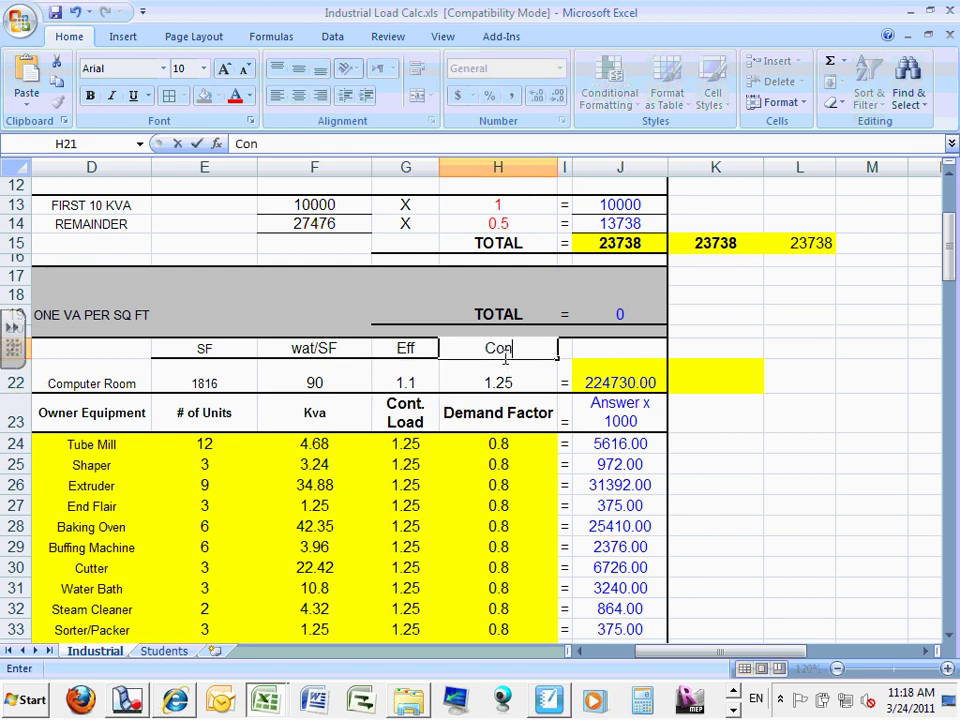
pyautogui.press('Return')
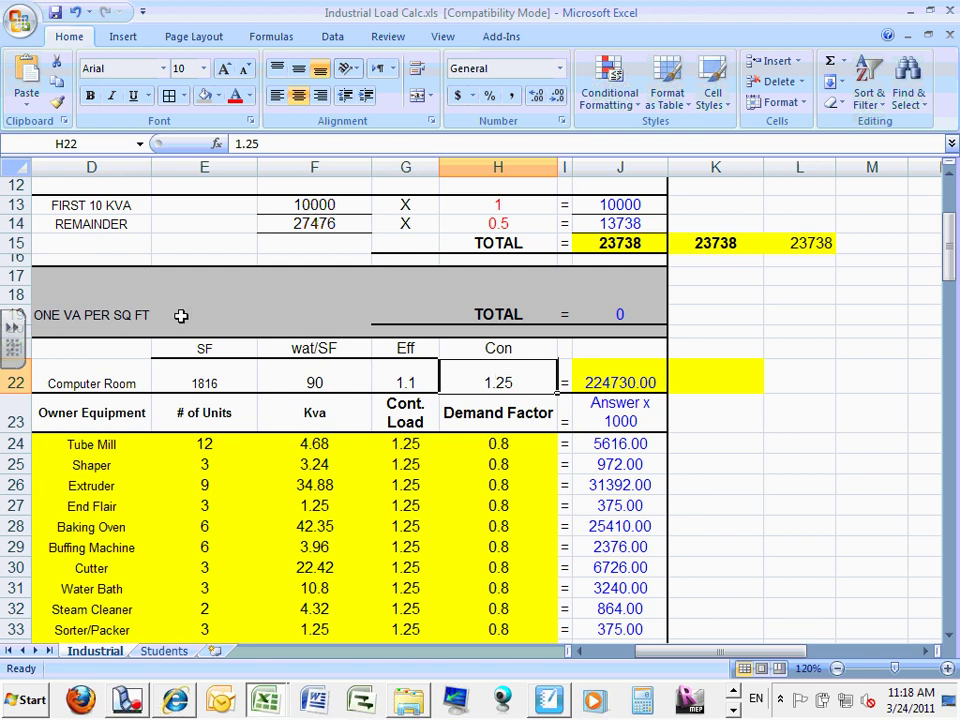
# Step: Change the font color of the Computer Room input values in E22:H22 to red
pyautogui.moveTo(197, 378); pyautogui.dragTo(514, 388)
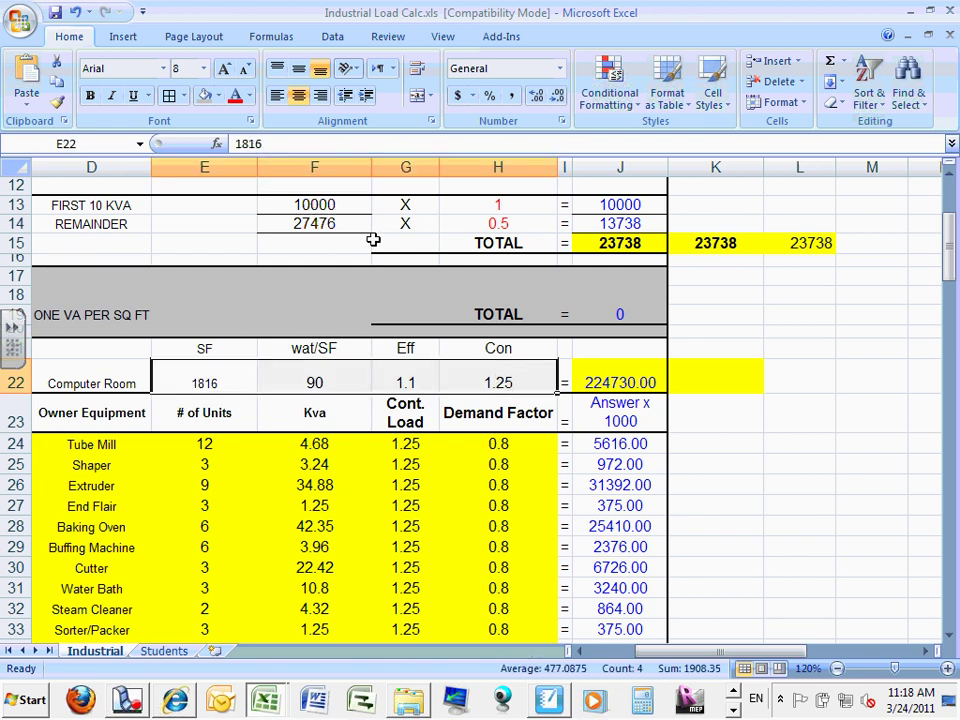
pyautogui.click(236, 96)
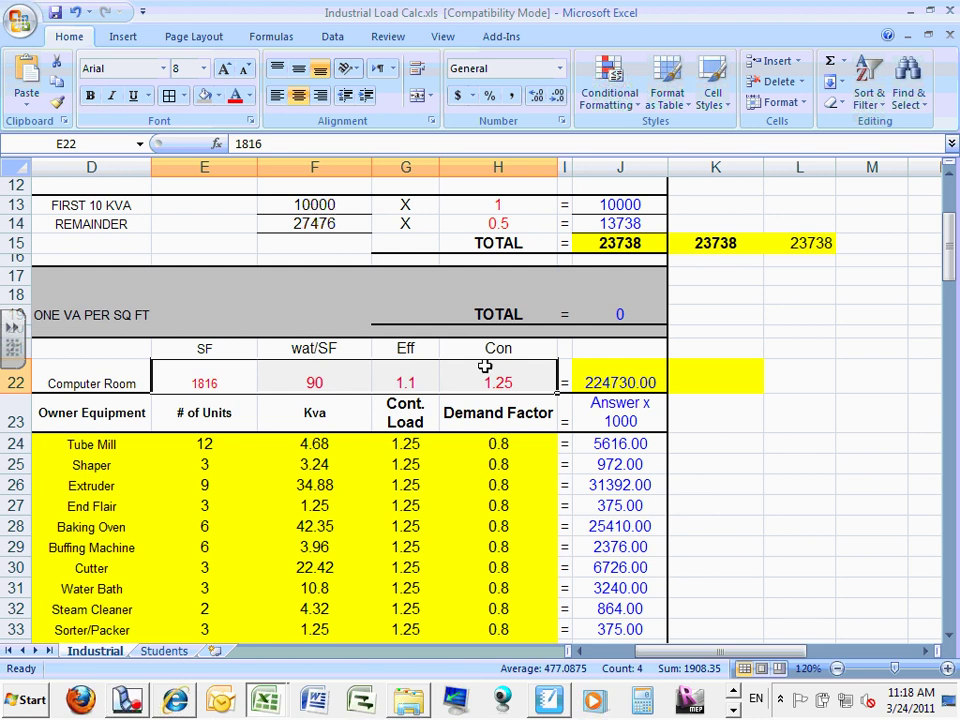
pyautogui.click(537, 381)
# Step: Inspect the Computer Room inputs in E22:H22 and the formula in J22 that multiplies them
pyautogui.moveTo(206, 372); pyautogui.dragTo(478, 390)
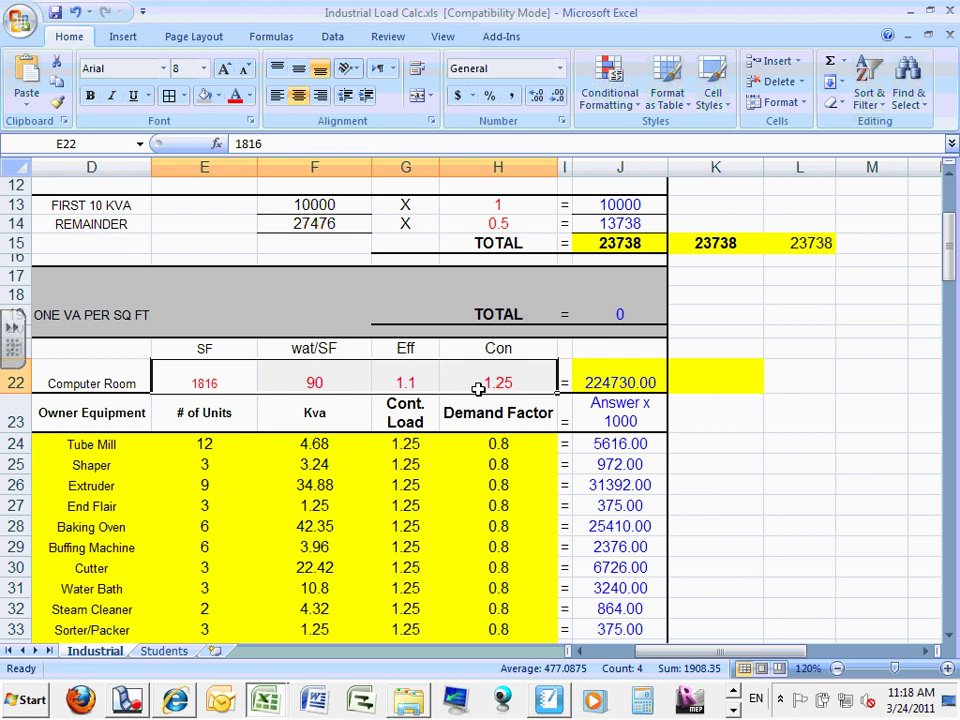
pyautogui.doubleClick(626, 384)
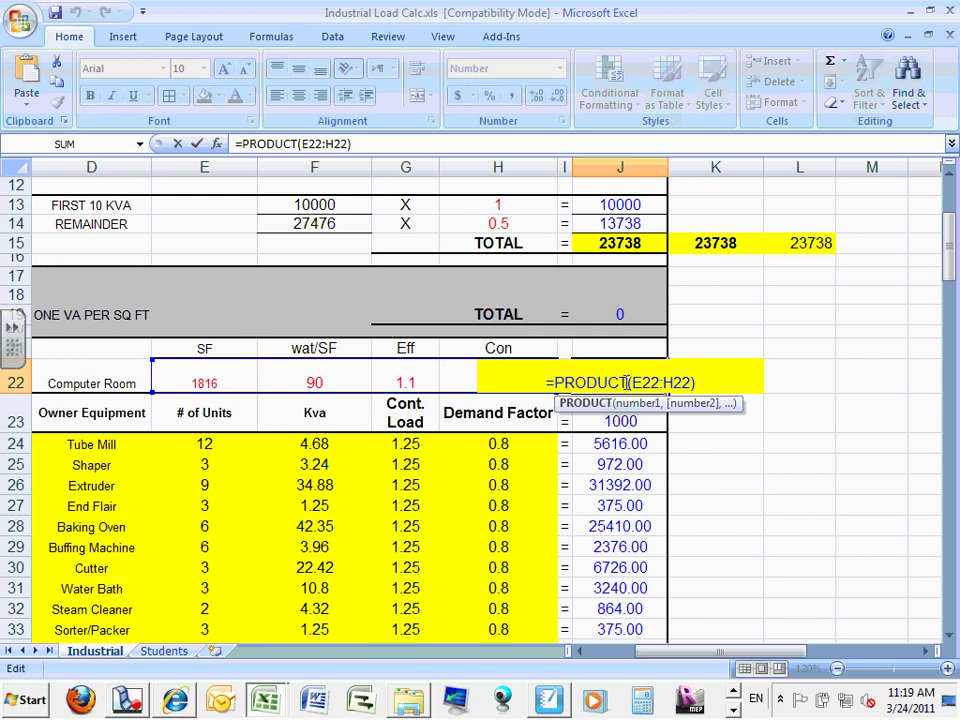
pyautogui.hotkey('ctrl', 'Return')
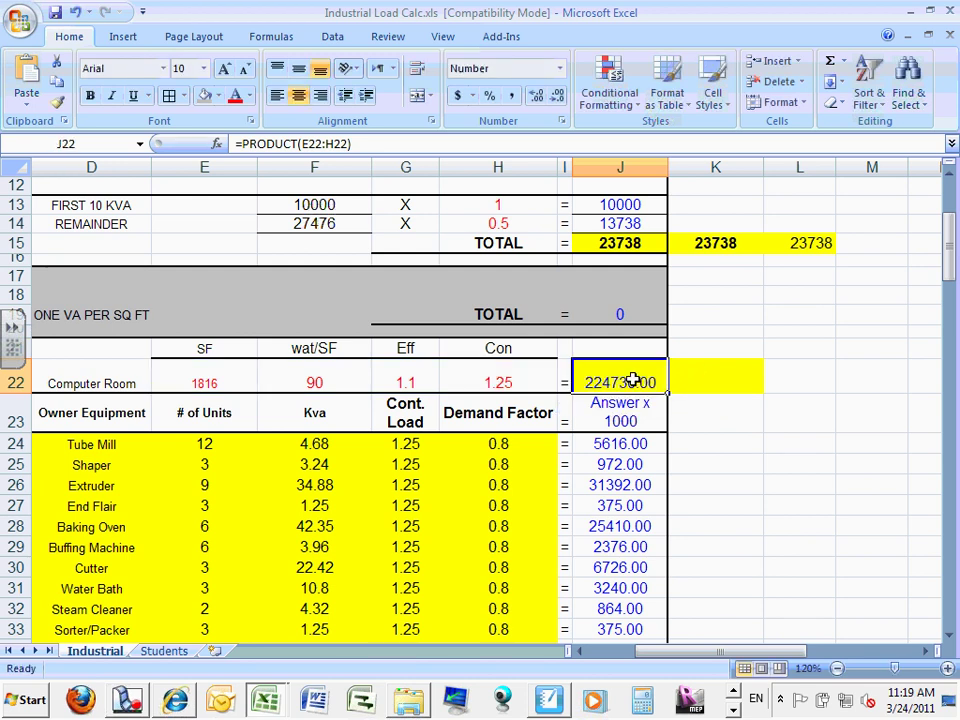
# Step: Try to build a PRODUCT formula in K22 from the Computer Room values
pyautogui.click(738, 376)
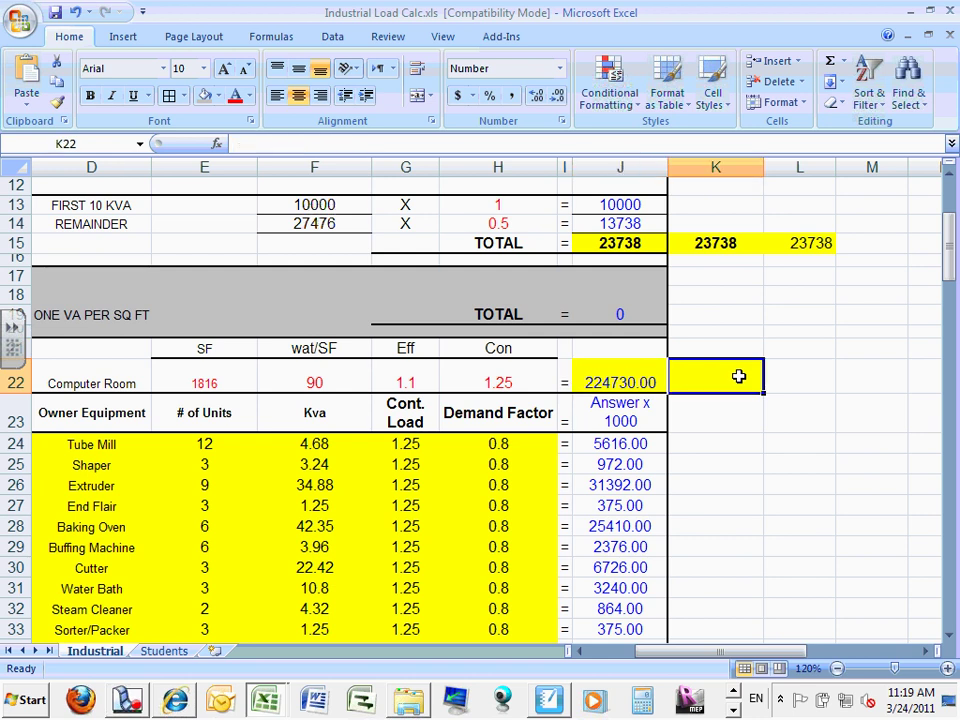
pyautogui.write('=')
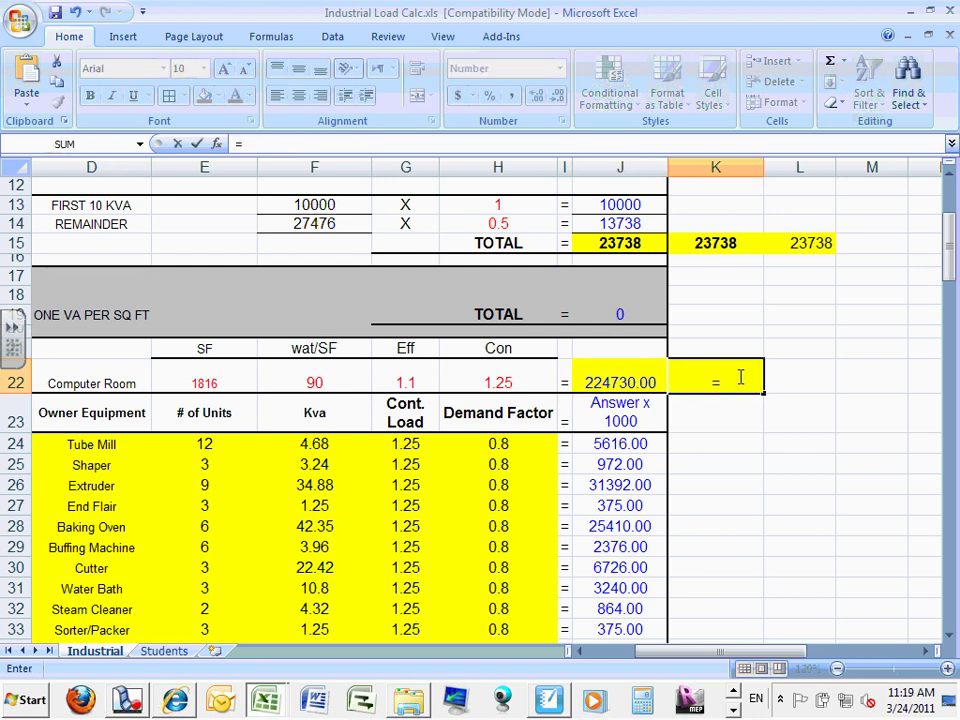
pyautogui.write('pr')
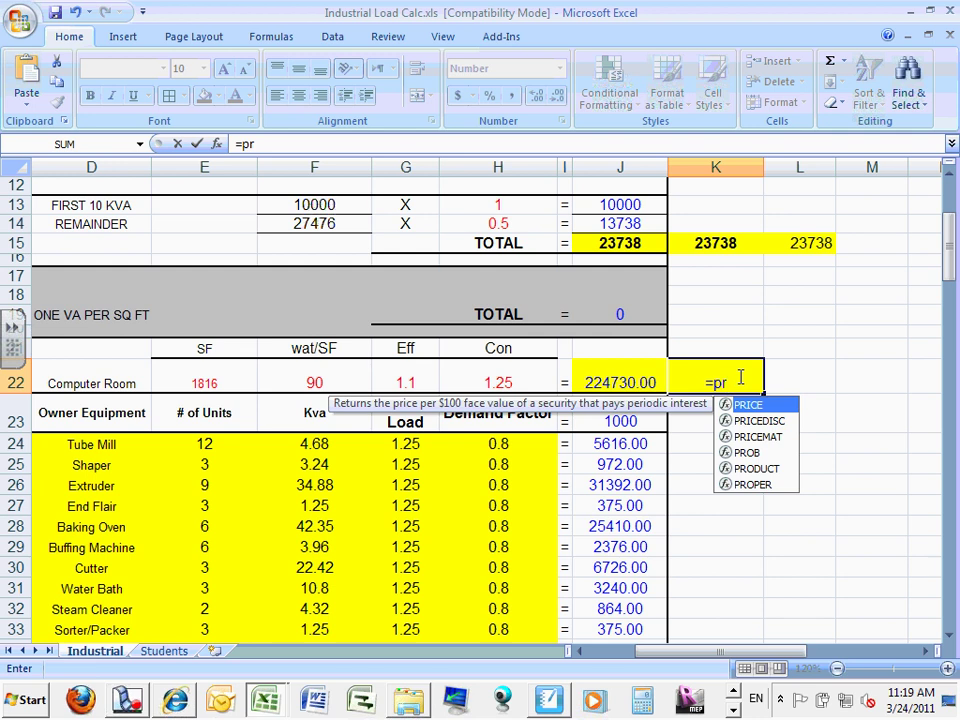
pyautogui.click(741, 468)
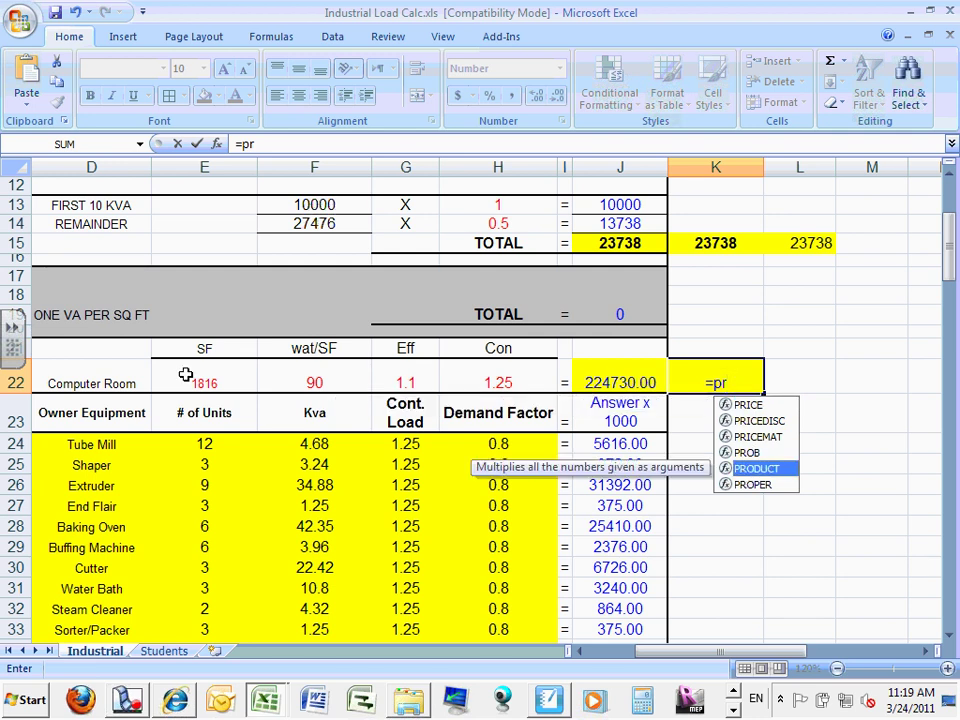
pyautogui.moveTo(190, 383); pyautogui.dragTo(286, 381)
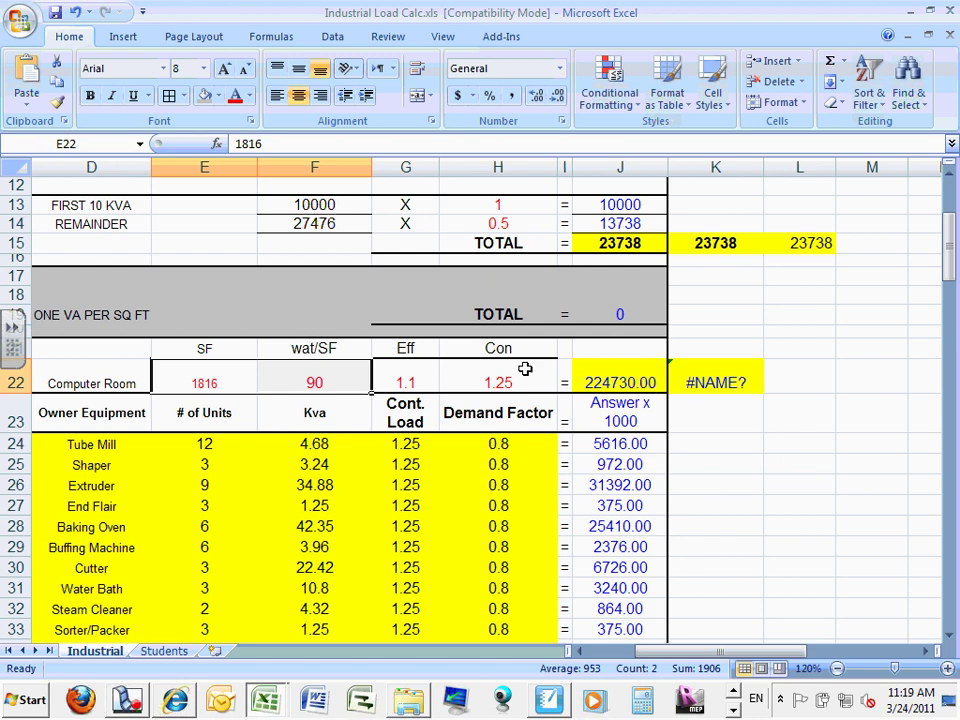
pyautogui.click(737, 380)
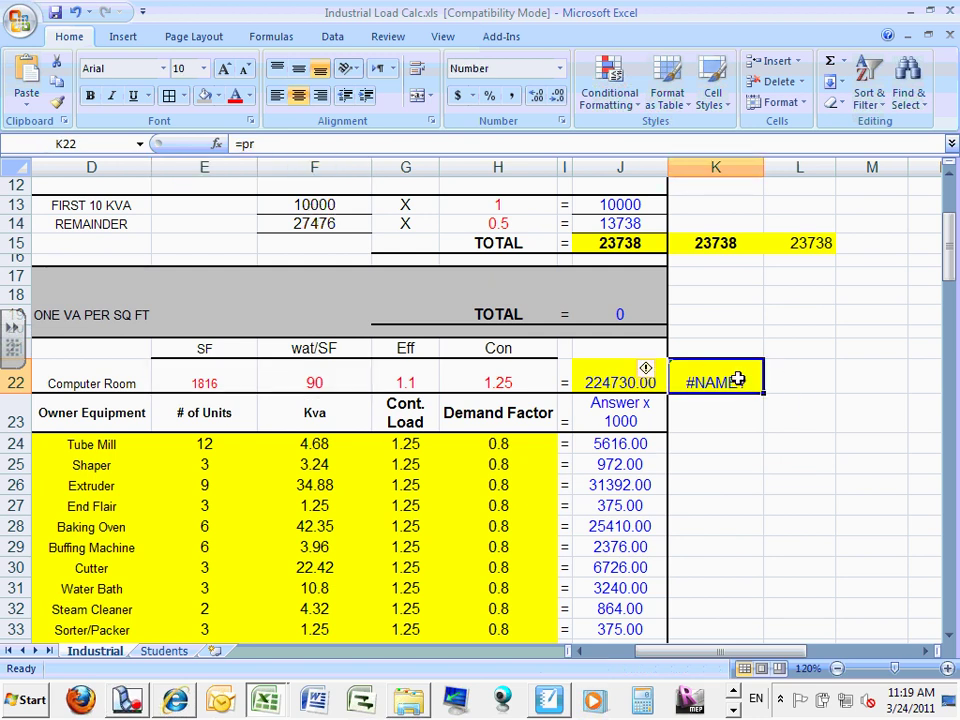
pyautogui.doubleClick(737, 380)
pyautogui.press('BackSpace')
pyautogui.press('BackSpace')
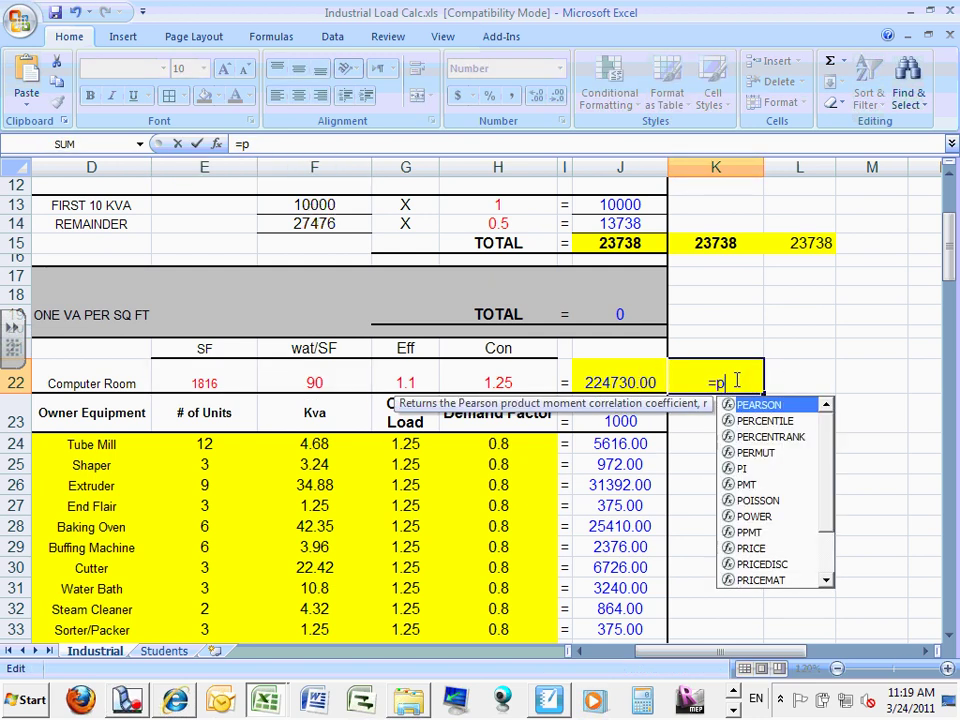
pyautogui.write('pr')
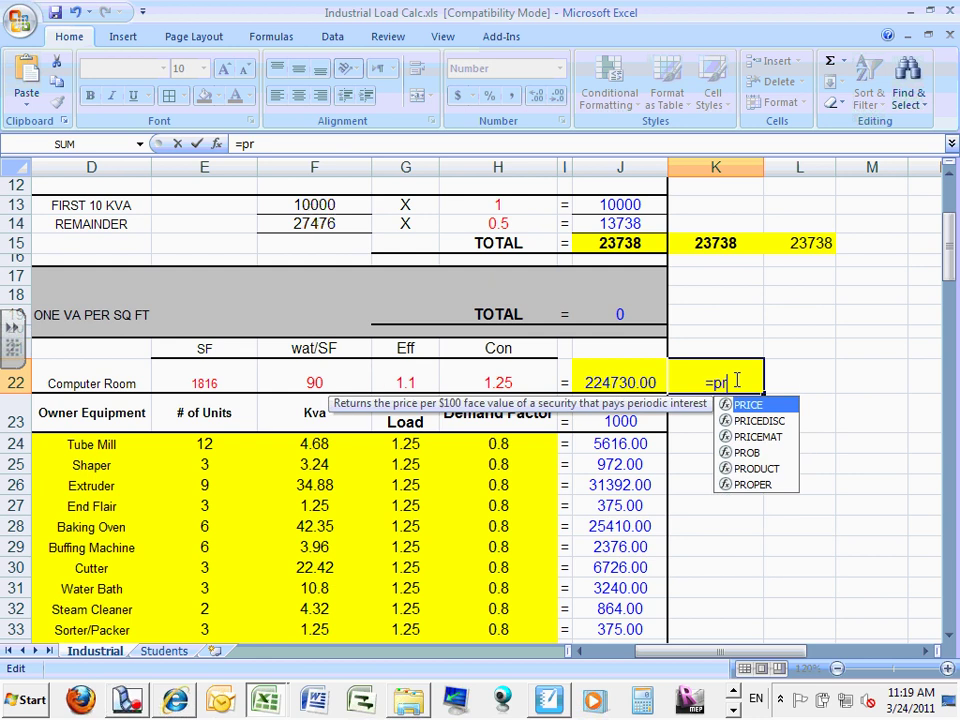
pyautogui.click(757, 468)
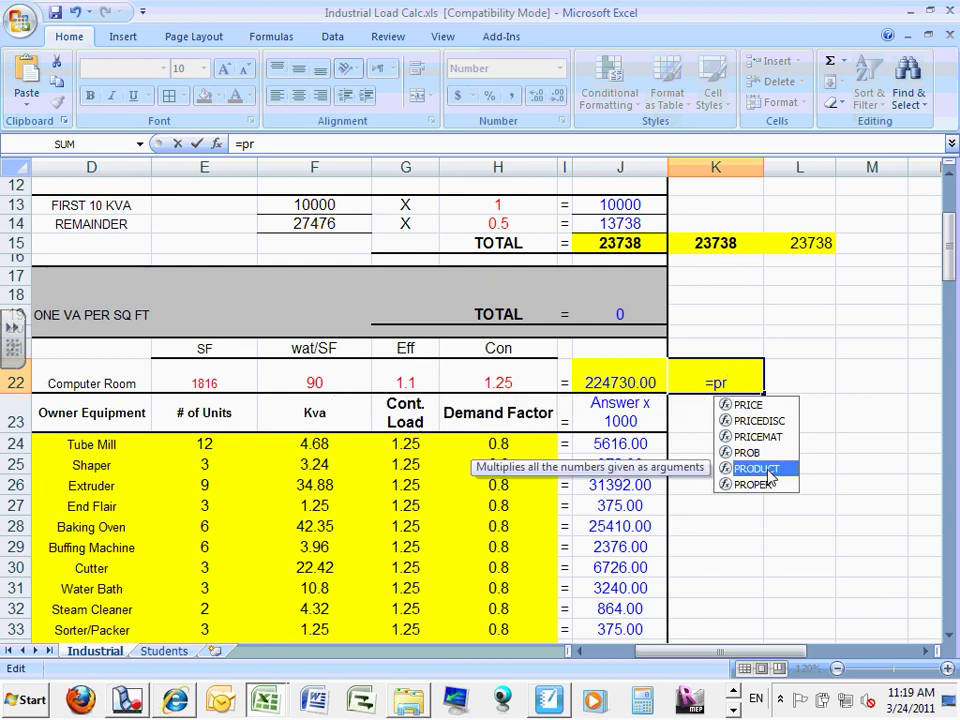
pyautogui.click(733, 383)
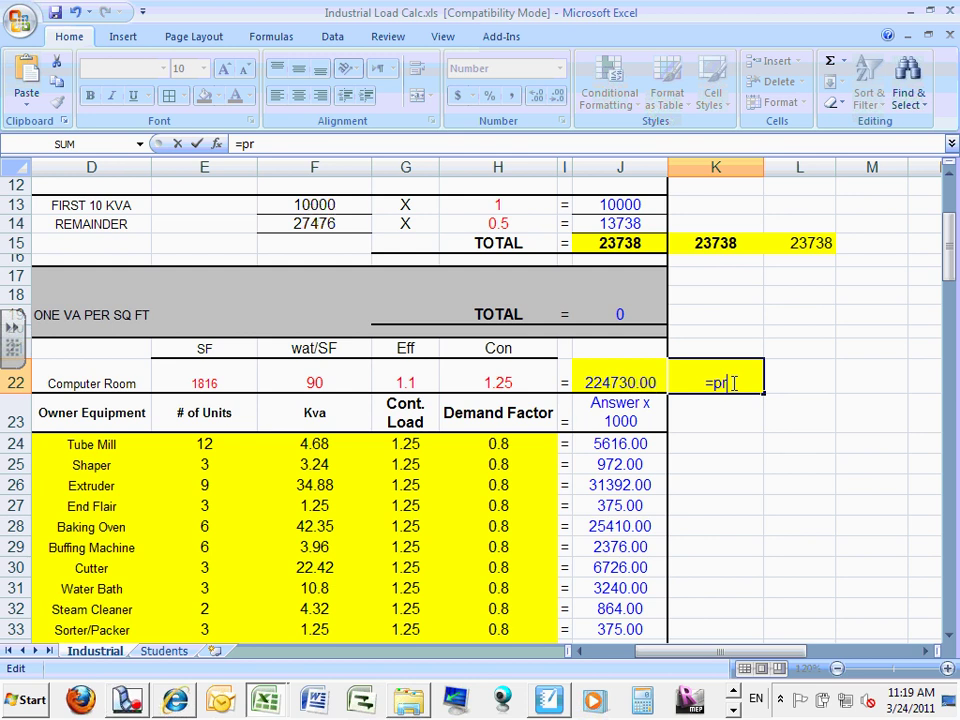
pyautogui.write('(')
pyautogui.click(737, 408)
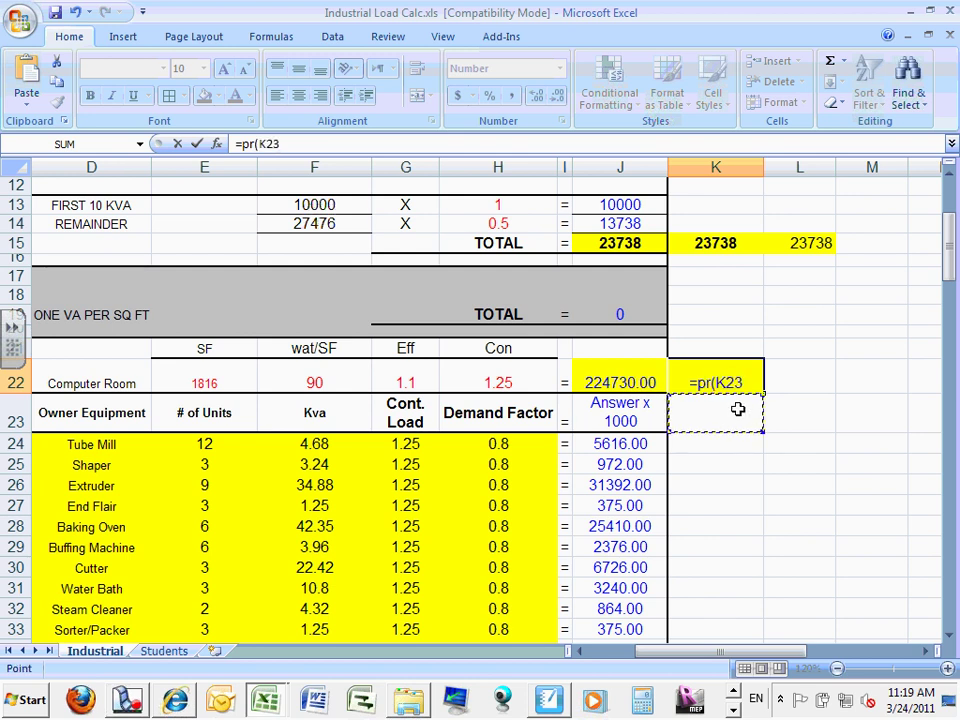
pyautogui.click(696, 382)
pyautogui.doubleClick(716, 381)
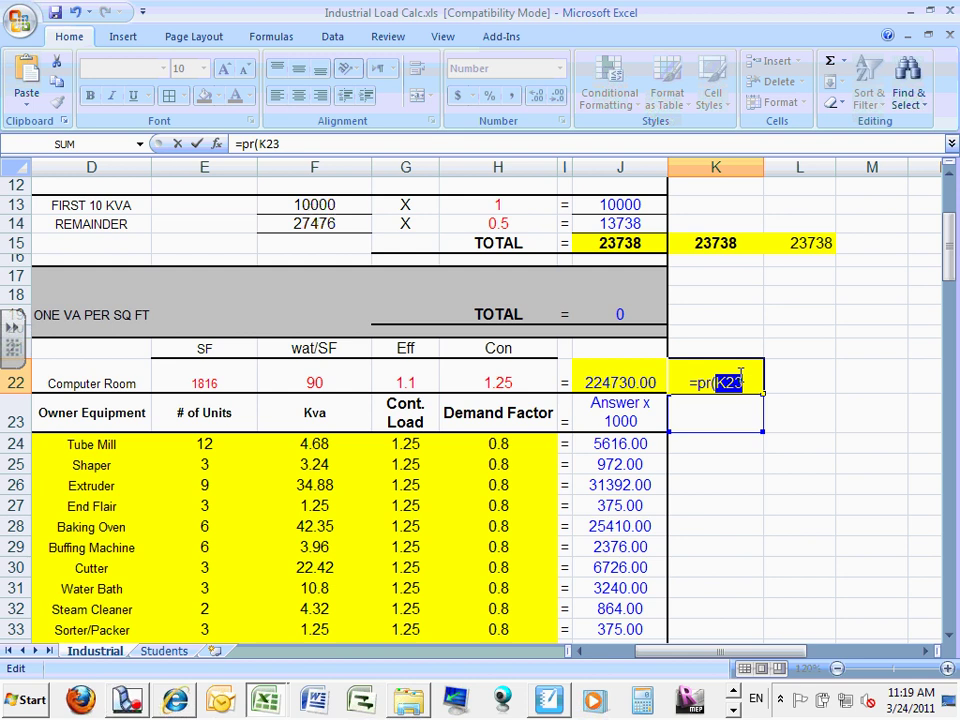
pyautogui.press('BackSpace')
pyautogui.press('BackSpace')
pyautogui.hotkey('ctrl', 'Return')
# Step: Enter the formula = PRODUCT(E22:H22) in K22 to multiply the Computer Room values
pyautogui.write('=')
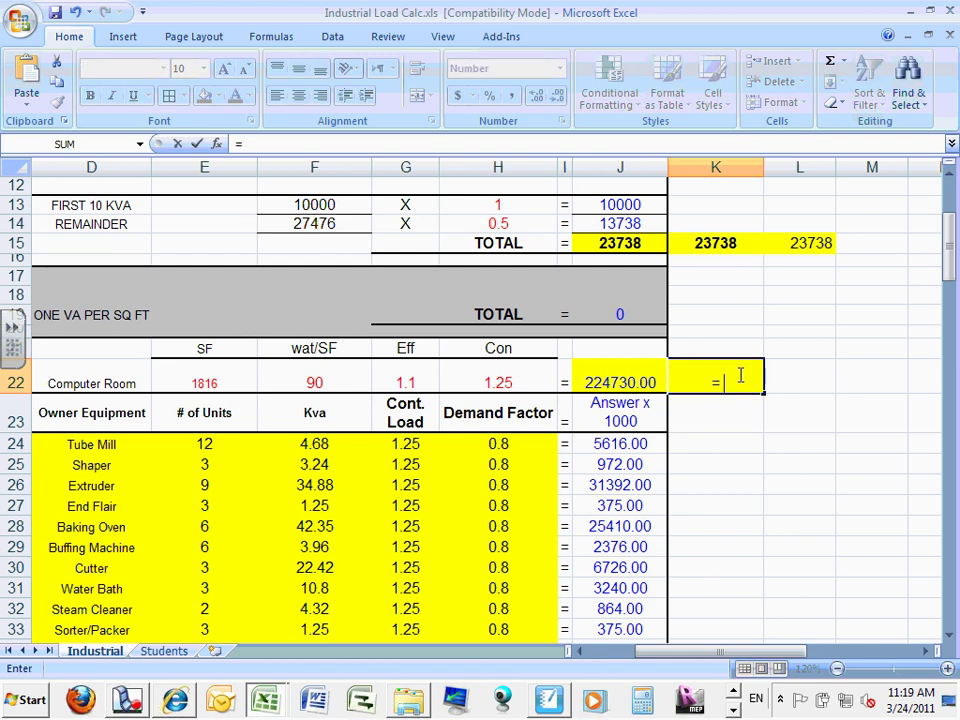
pyautogui.write(' pr')
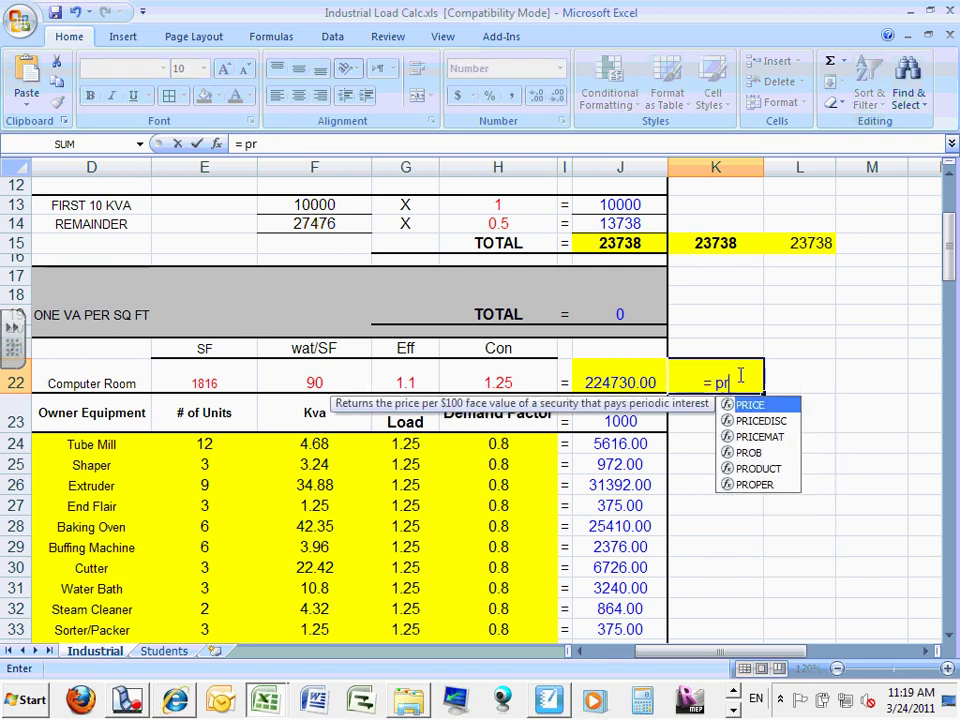
pyautogui.doubleClick(755, 468)
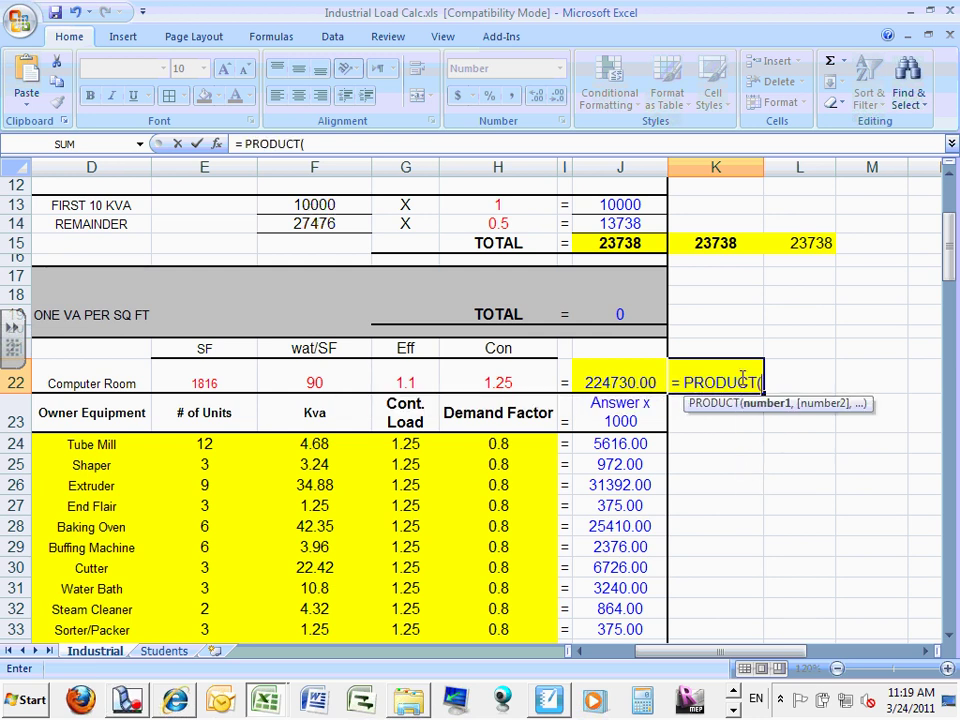
pyautogui.moveTo(206, 382); pyautogui.dragTo(526, 381)
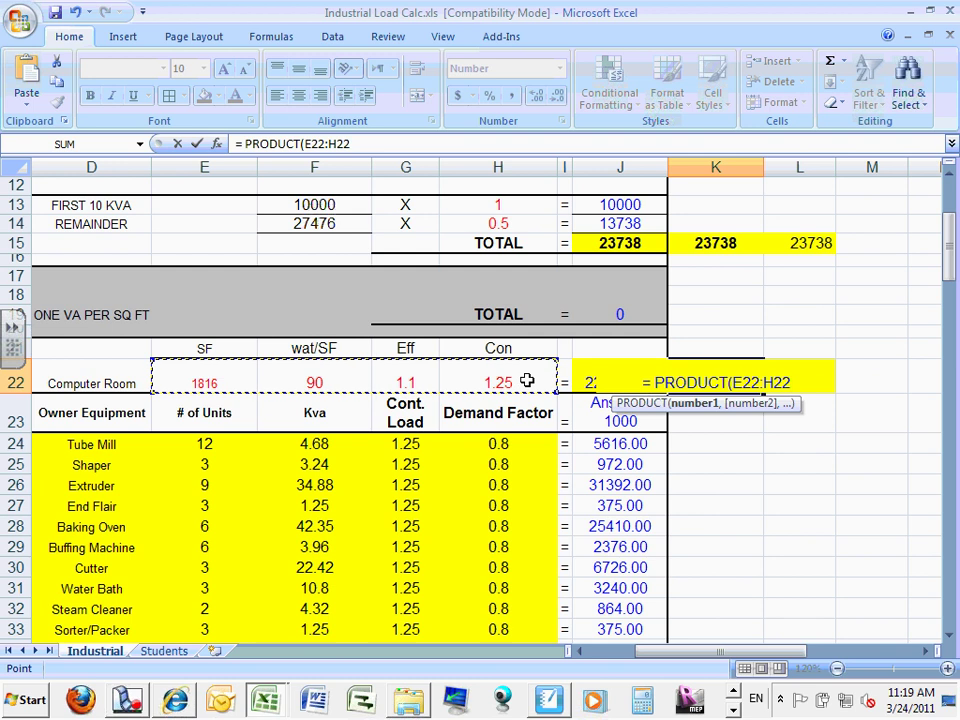
pyautogui.press('Return')
pyautogui.click(792, 455)
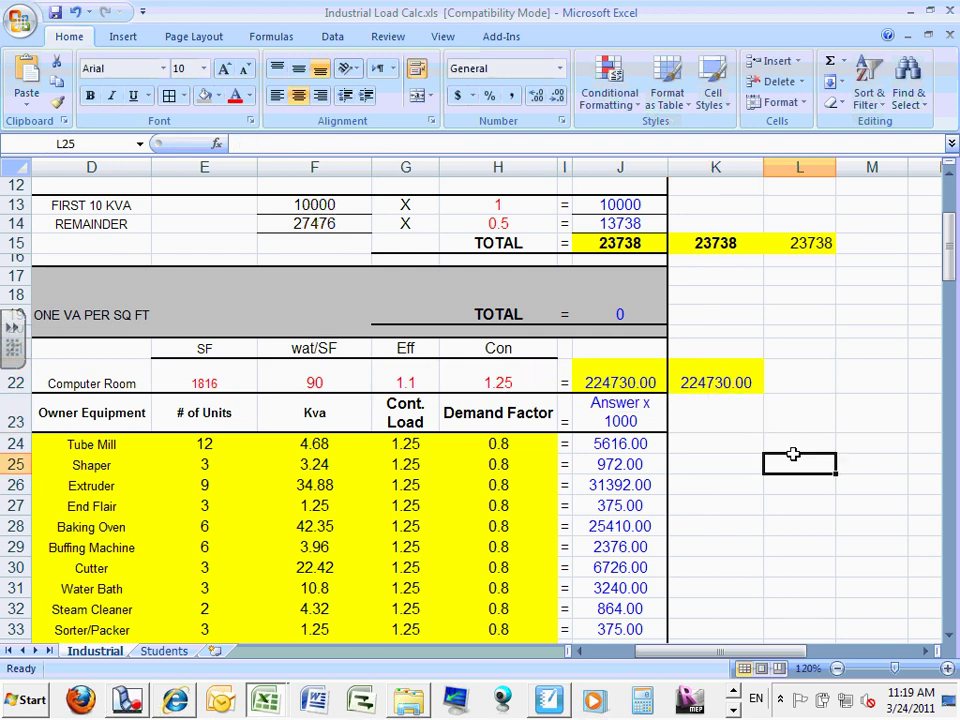
# Step: Replace the formula in K22 with =E22*F22*G22*H22 and compare it with the PRODUCT formula in J22
pyautogui.click(724, 383)
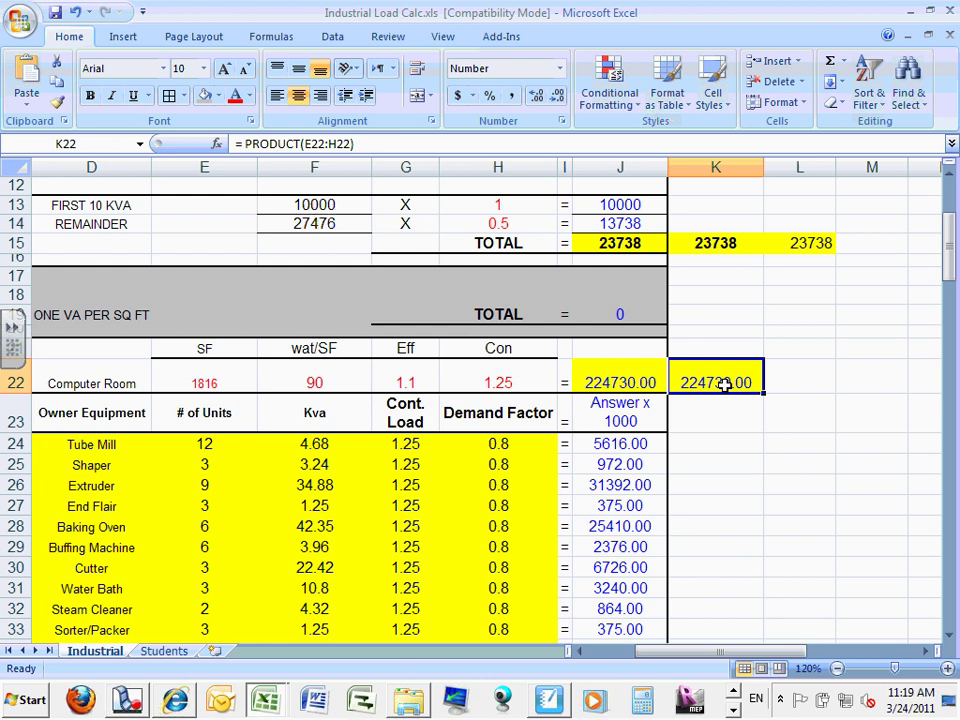
pyautogui.write('=')
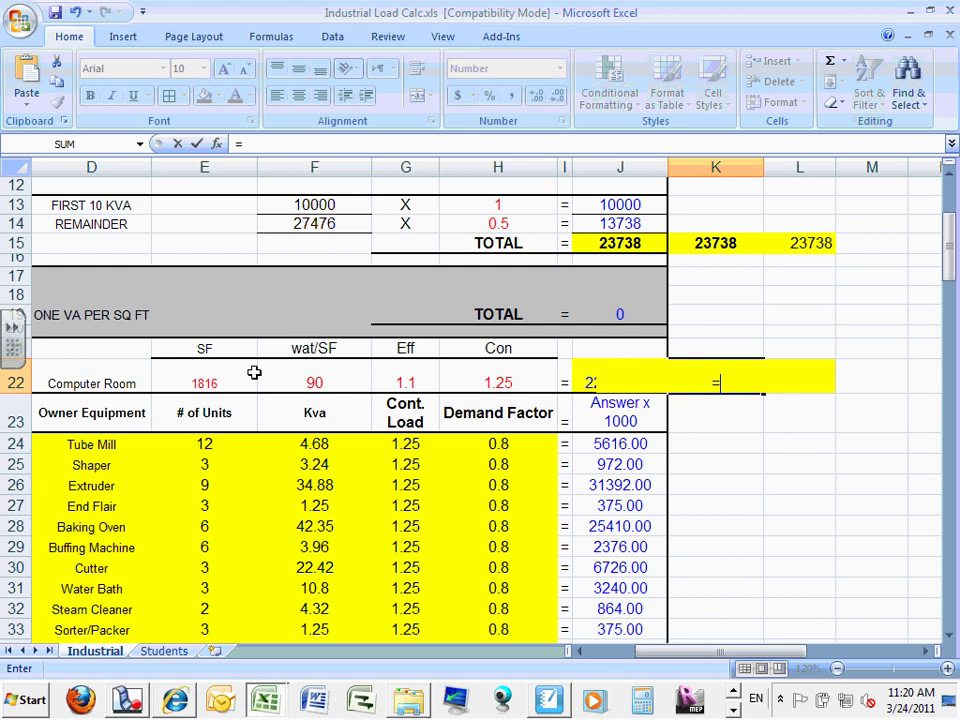
pyautogui.click(225, 380)
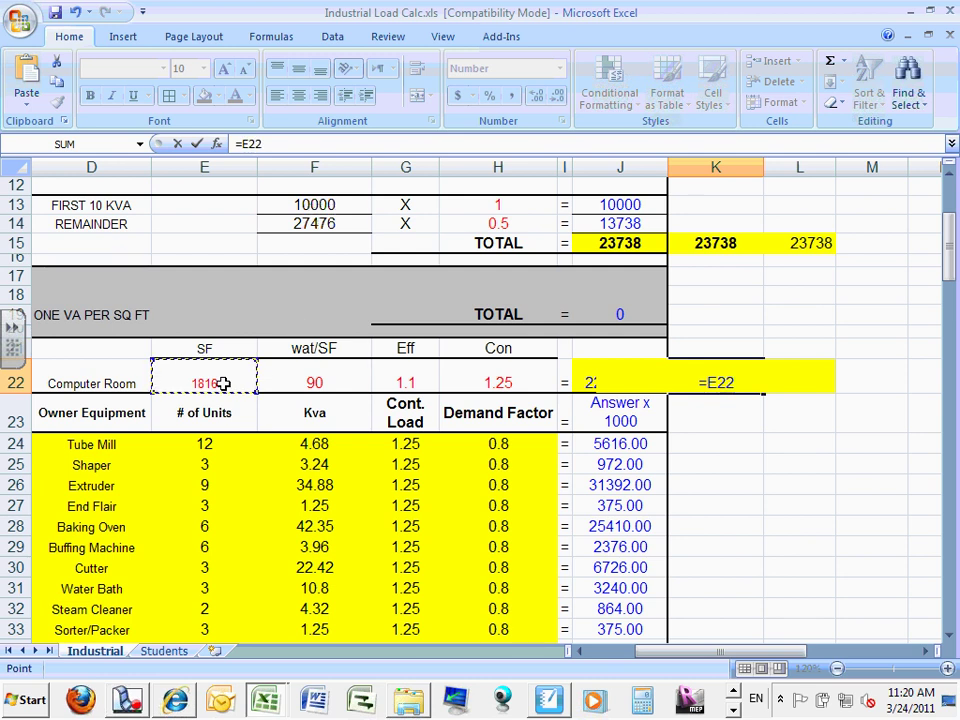
pyautogui.write('*')
pyautogui.click(289, 380)
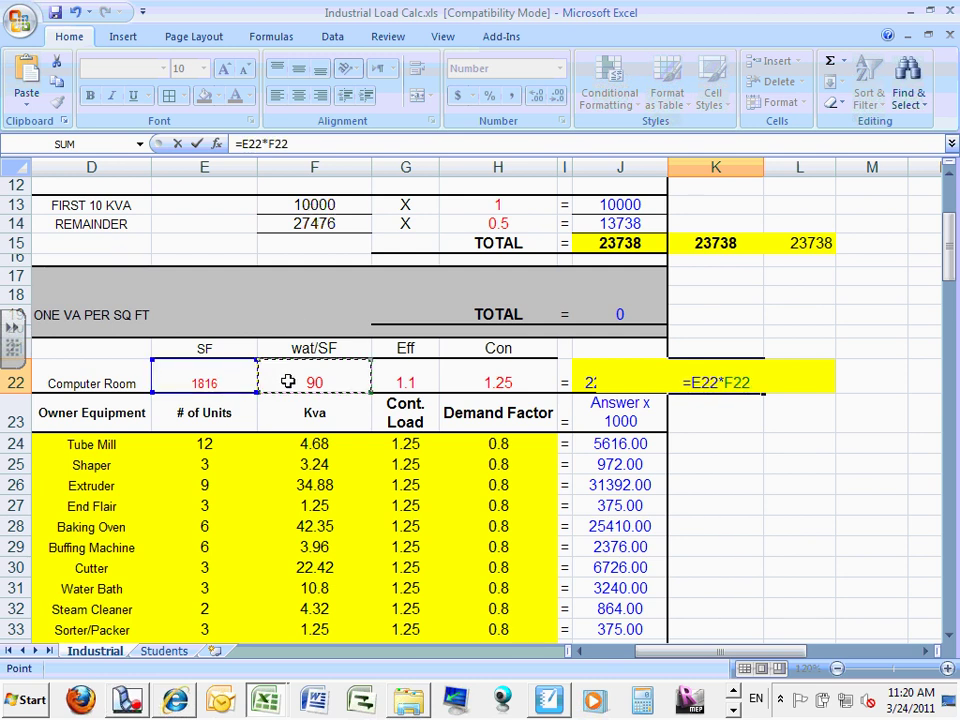
pyautogui.write('*')
pyautogui.click(408, 380)
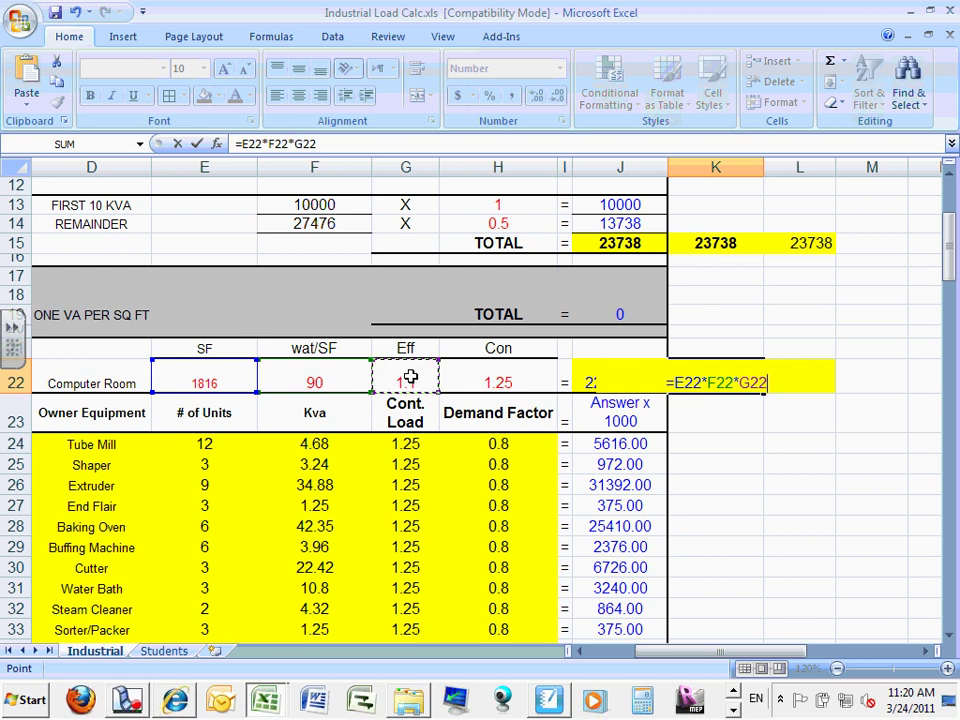
pyautogui.write('*')
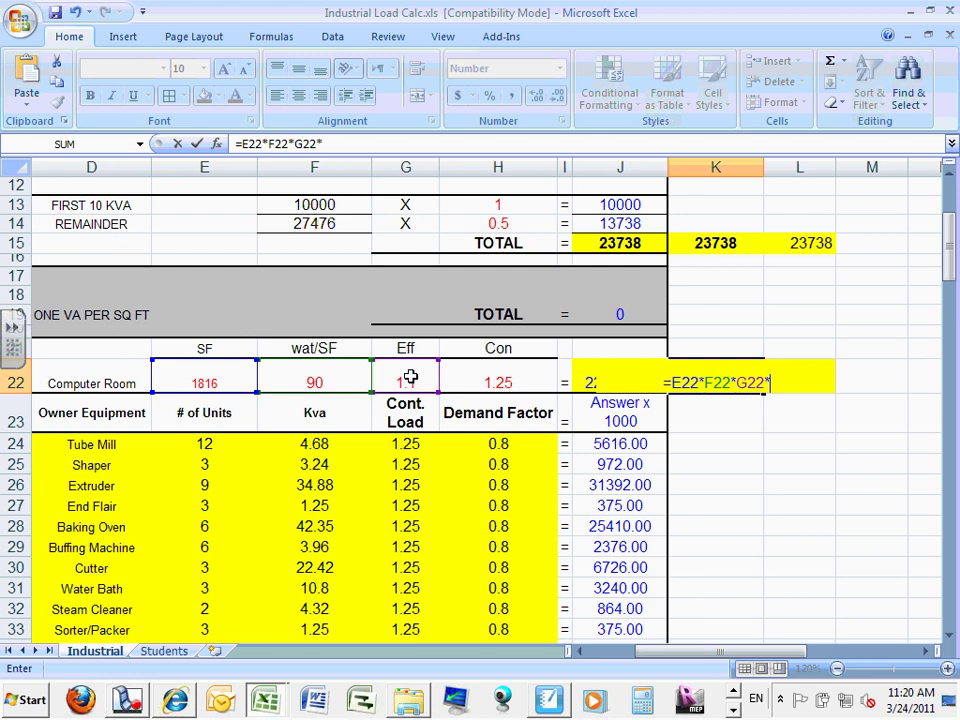
pyautogui.click(484, 383)
pyautogui.press('Return')
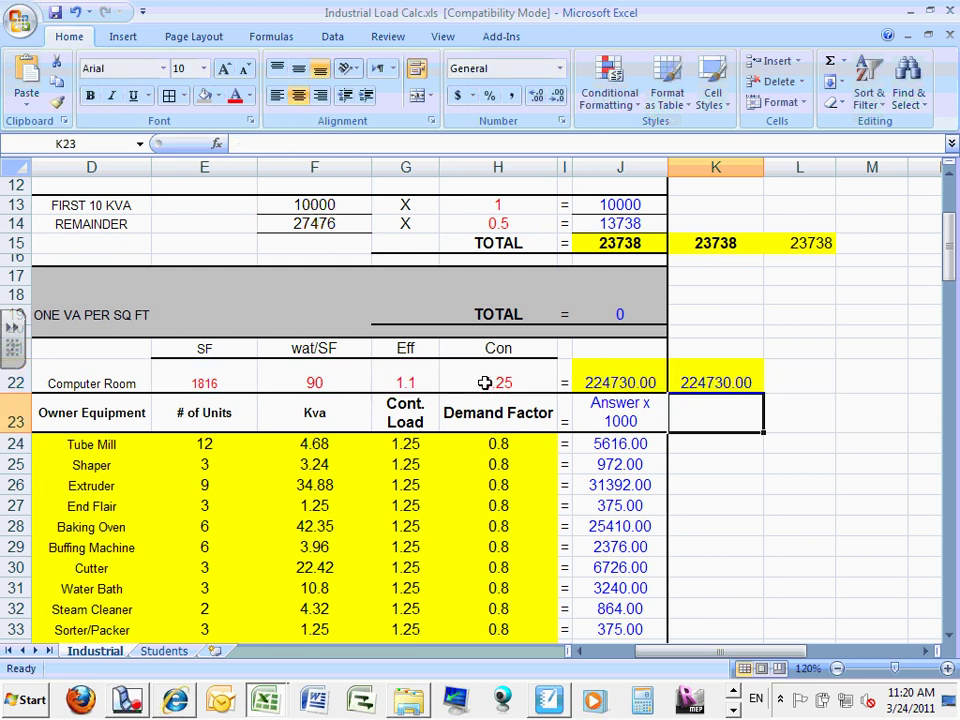
pyautogui.click(779, 464)
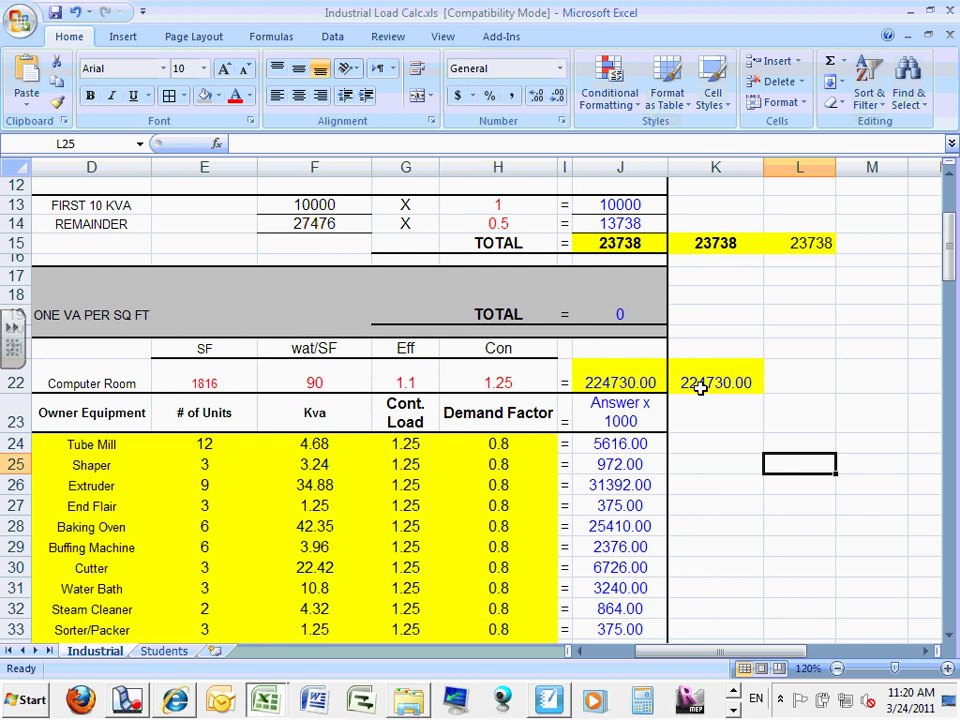
pyautogui.click(701, 388)
pyautogui.click(620, 383)
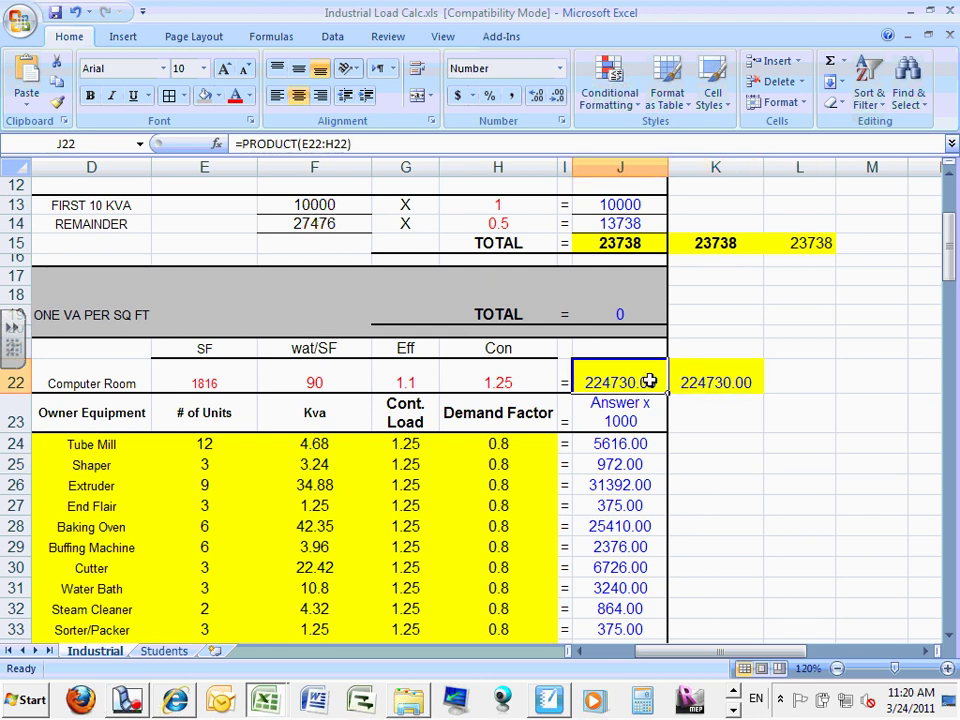
# Step: Clear the Switchgear cell K22 and link it to the Computer Room load with =J22
pyautogui.click(735, 380)
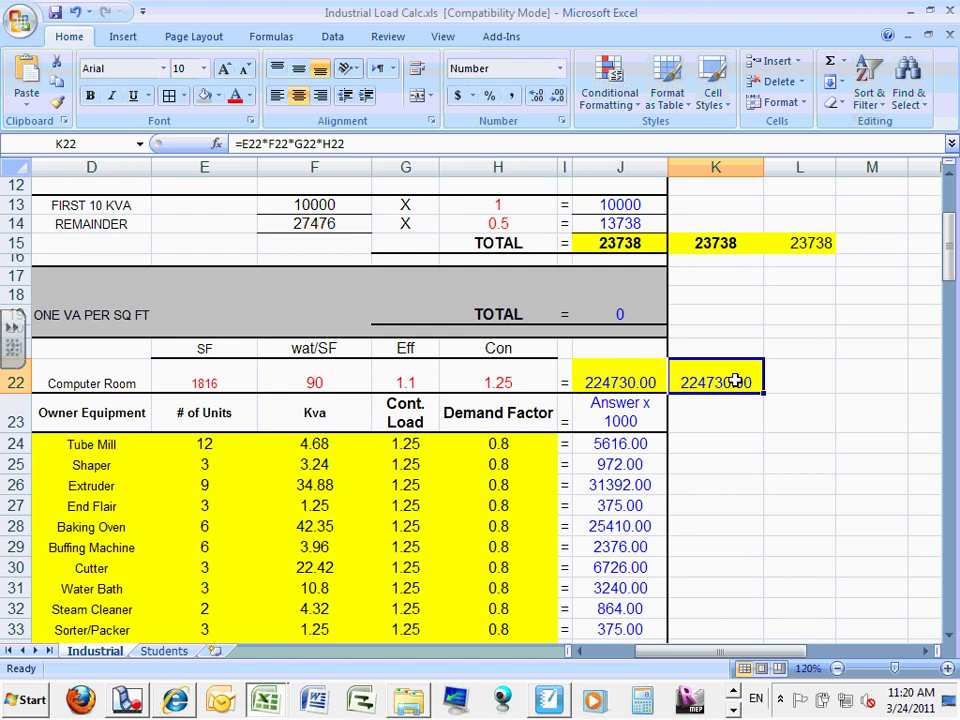
pyautogui.press('Delete')
pyautogui.click(735, 441)
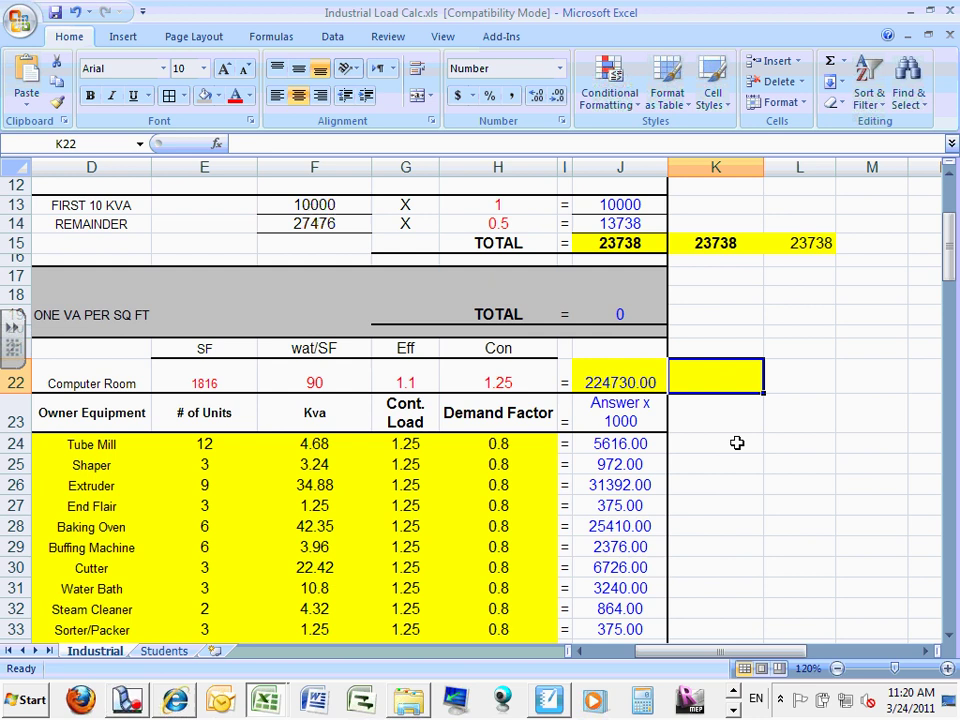
pyautogui.click(707, 376)
pyautogui.write('=')
pyautogui.click(635, 383)
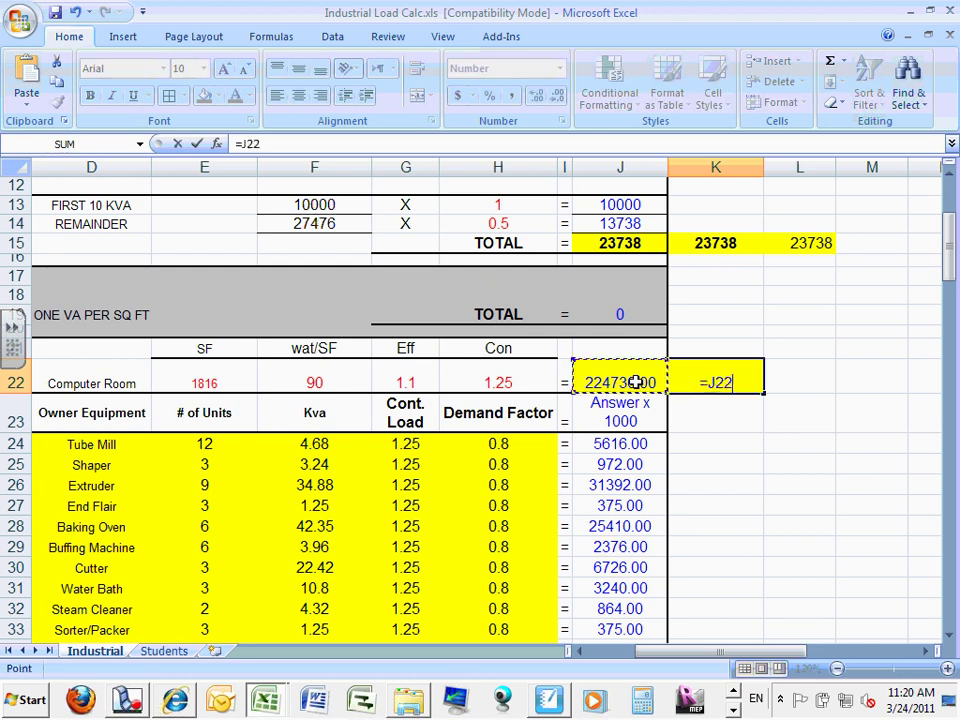
pyautogui.press('Return')
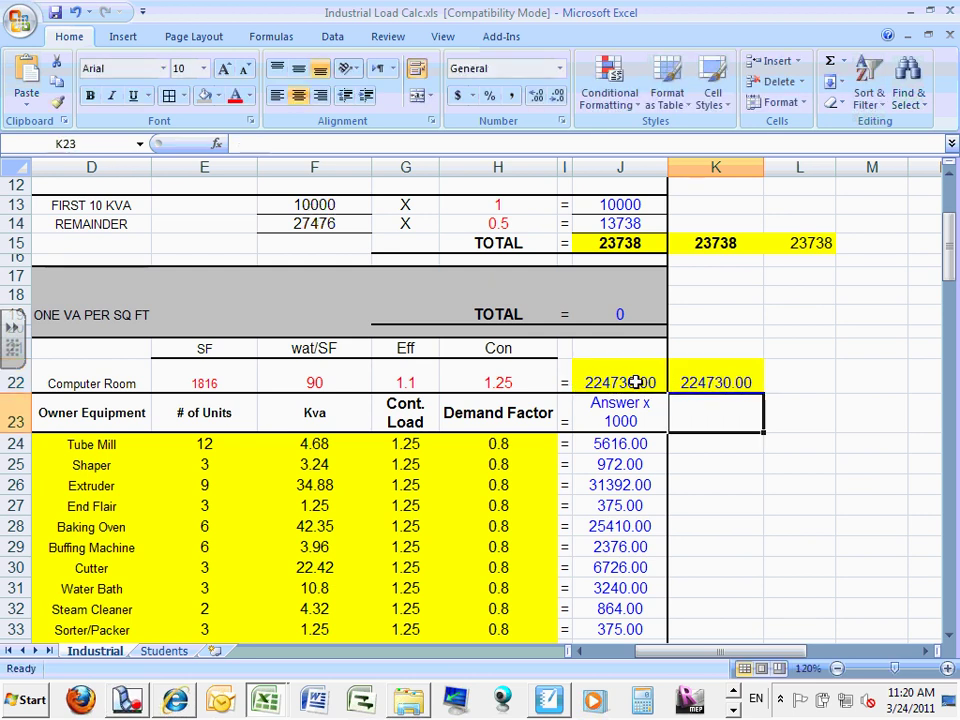
pyautogui.click(791, 452)
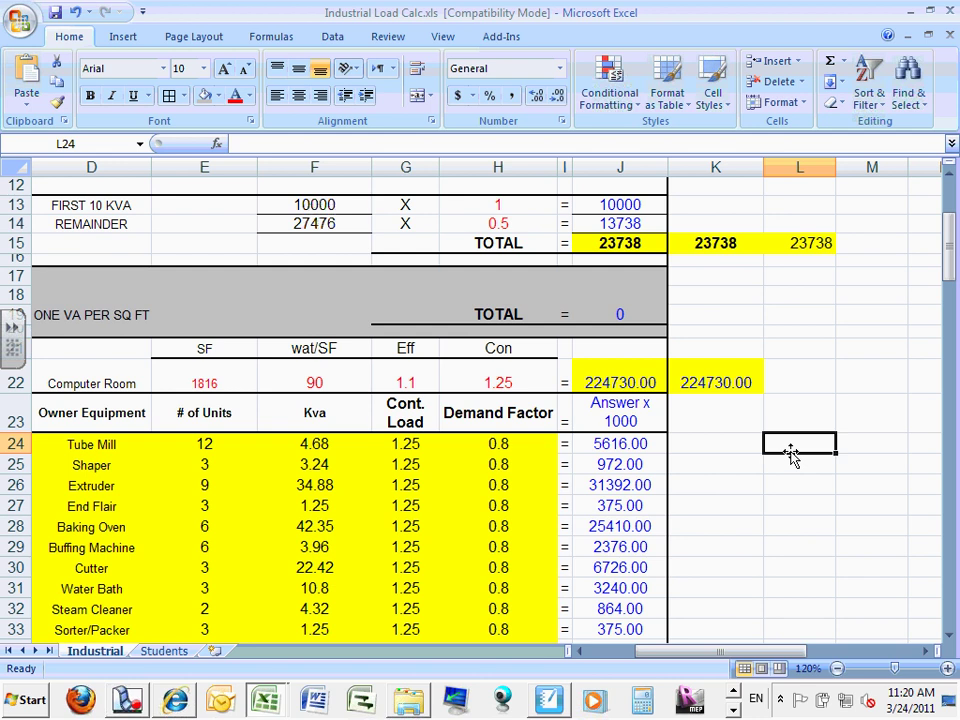
# Step: Link the Computer Room cell in the UPS column, R22, to the Switchgear value with =K22
pyautogui.moveTo(761, 652); pyautogui.dragTo(793, 657)
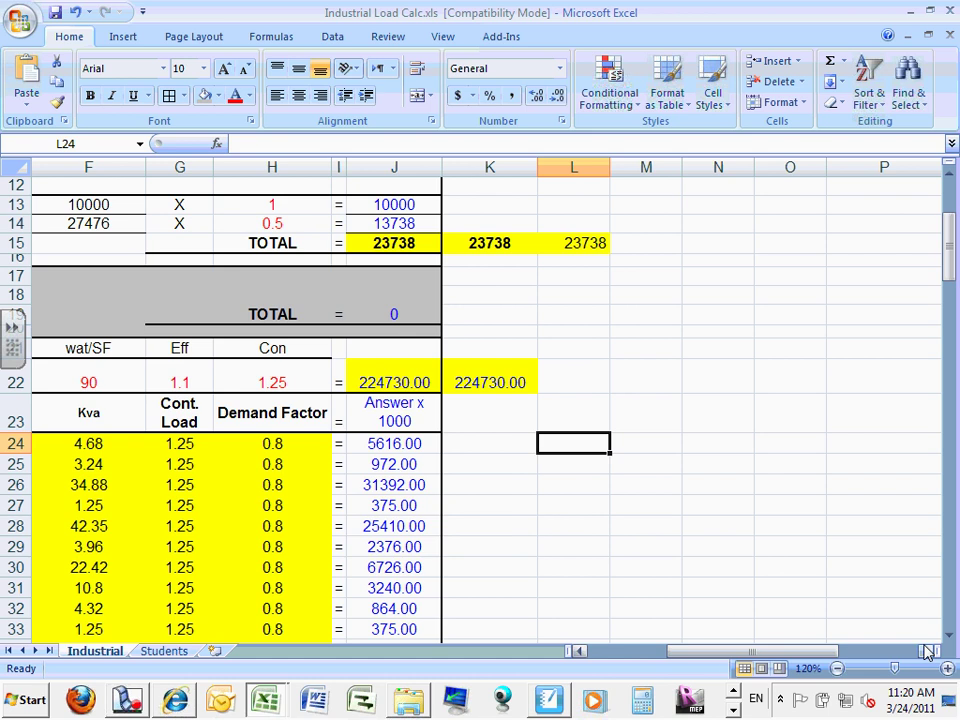
pyautogui.click(927, 651)
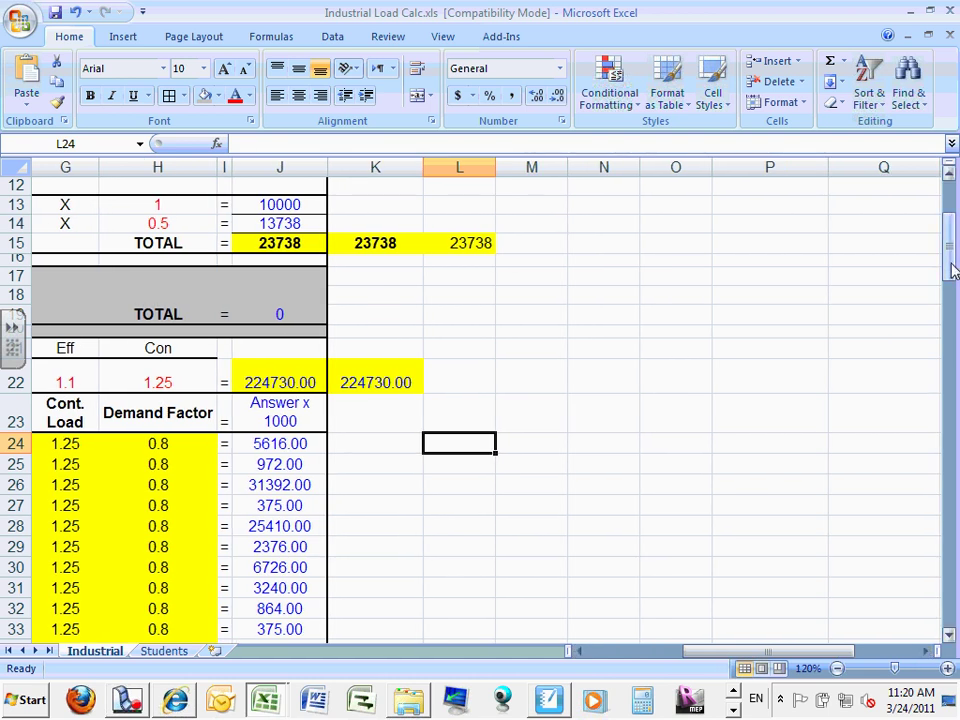
pyautogui.moveTo(953, 268); pyautogui.dragTo(950, 232)
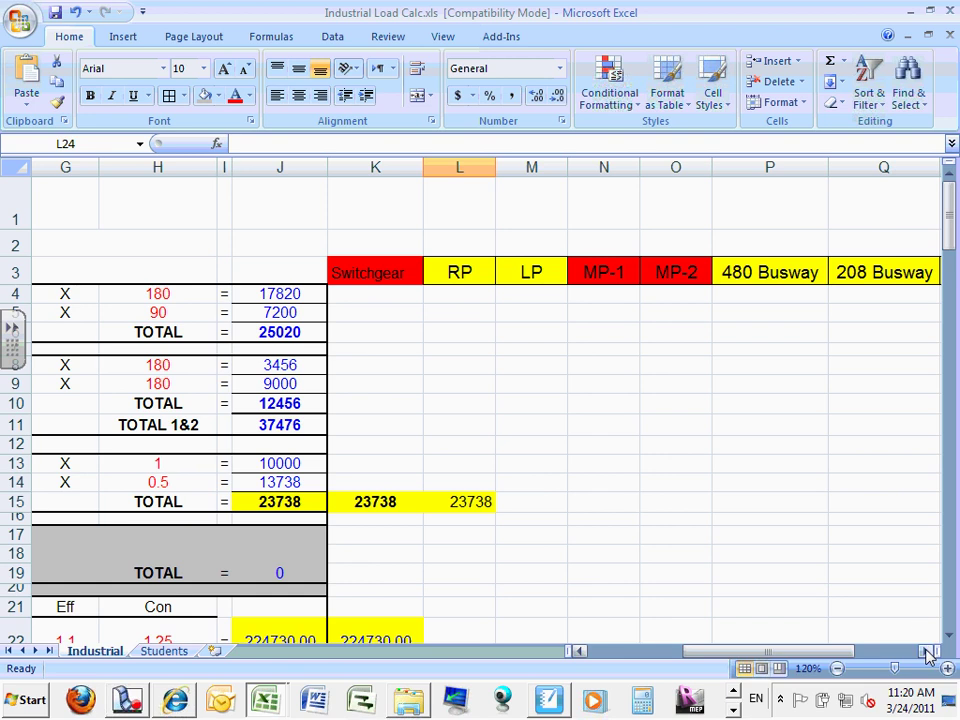
pyautogui.click(927, 651)
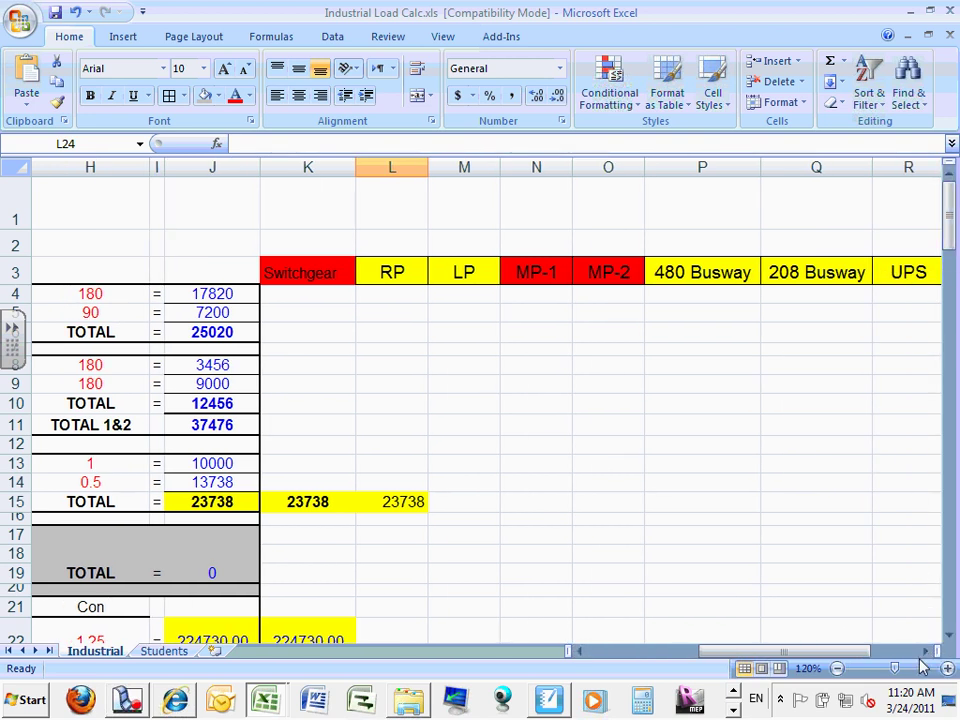
pyautogui.click(936, 651)
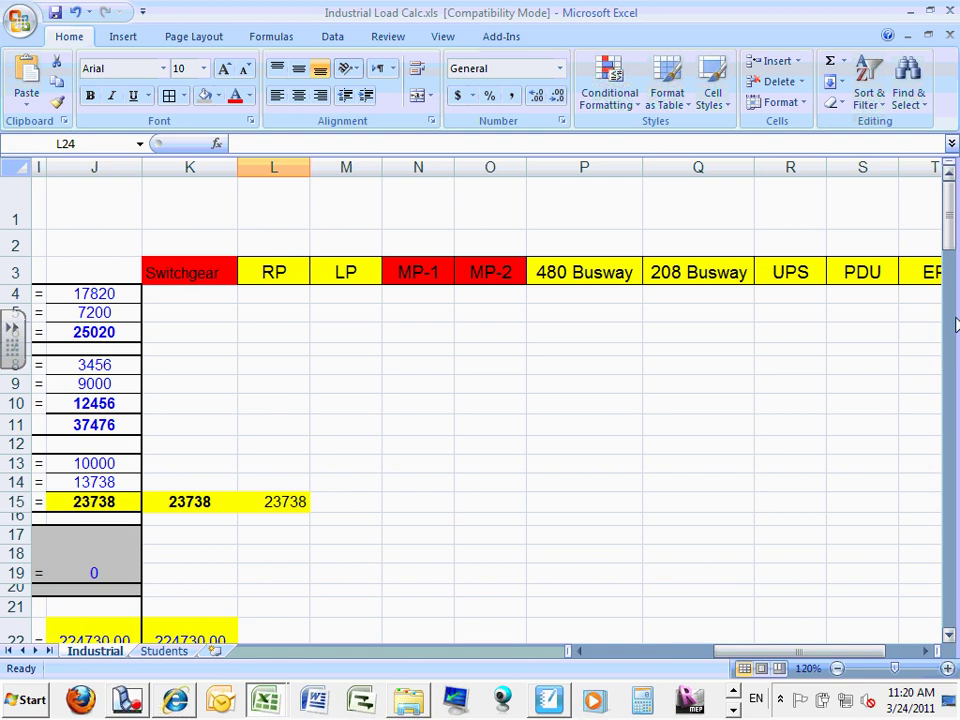
pyautogui.moveTo(951, 226)
pyautogui.mouseDown()
pyautogui.moveTo(951, 253)
pyautogui.moveTo(950, 225)
pyautogui.moveTo(950, 238)
pyautogui.mouseUp()
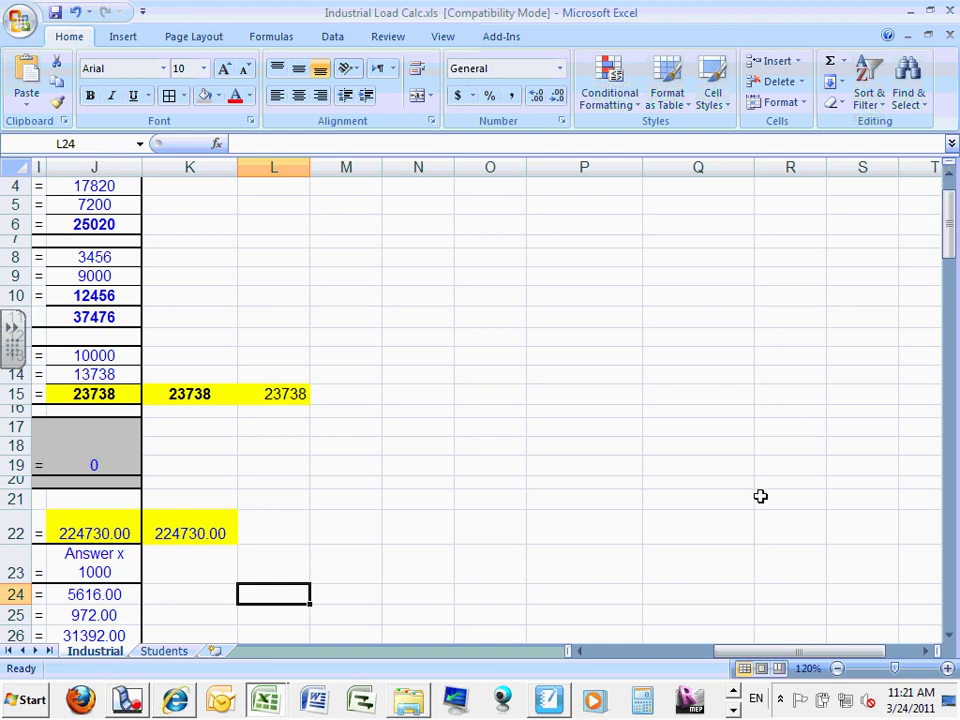
pyautogui.moveTo(950, 258)
pyautogui.mouseDown()
pyautogui.moveTo(950, 222)
pyautogui.moveTo(950, 252)
pyautogui.mouseUp()
pyautogui.click(792, 167)
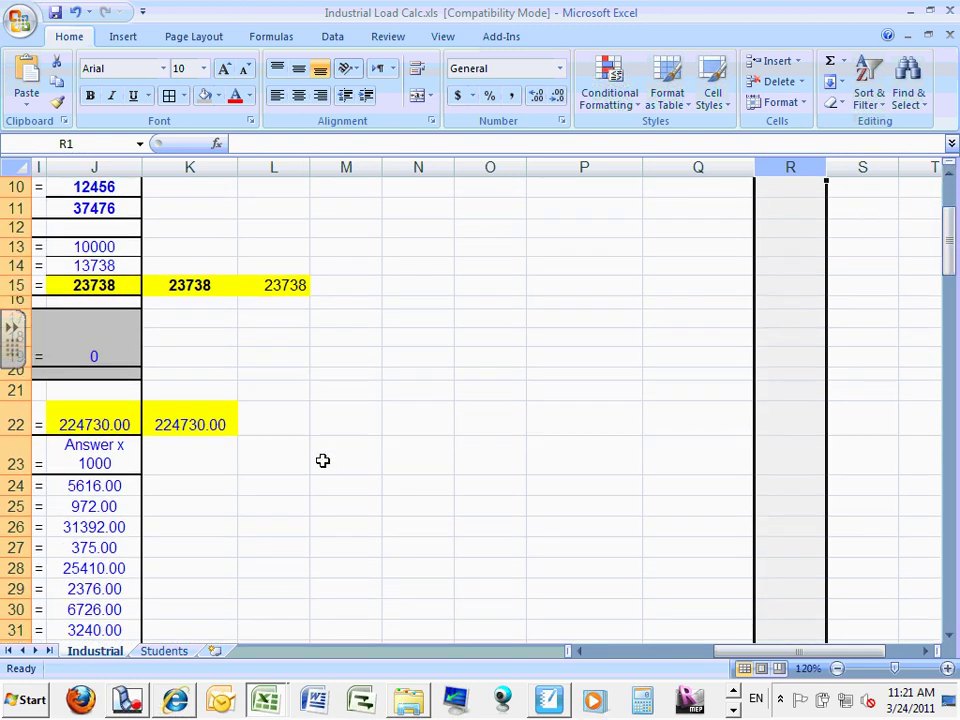
pyautogui.click(786, 420)
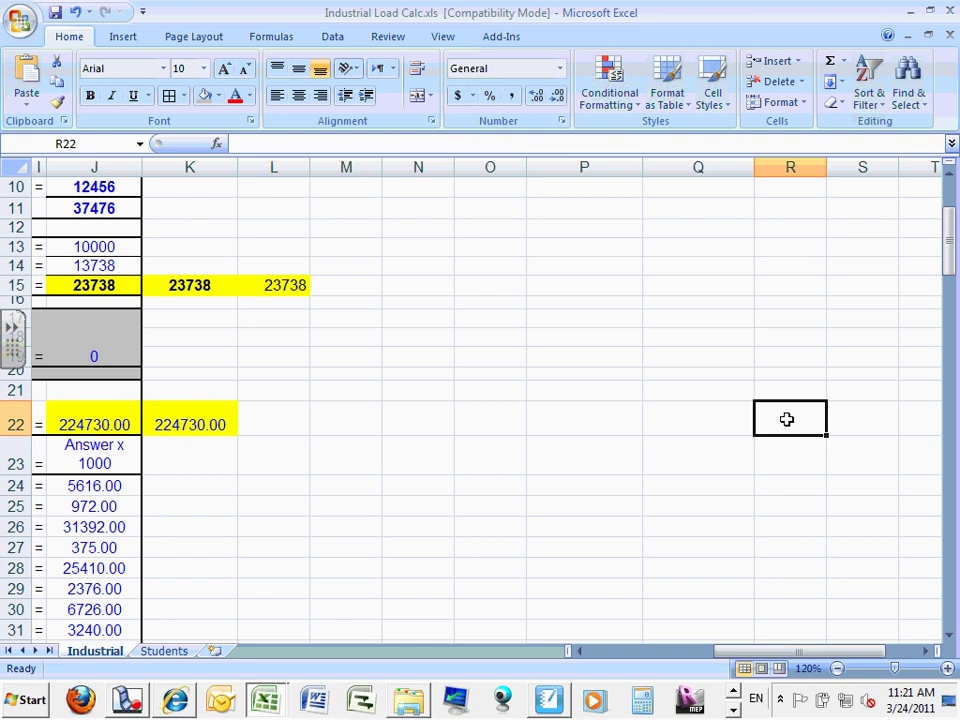
pyautogui.write('=')
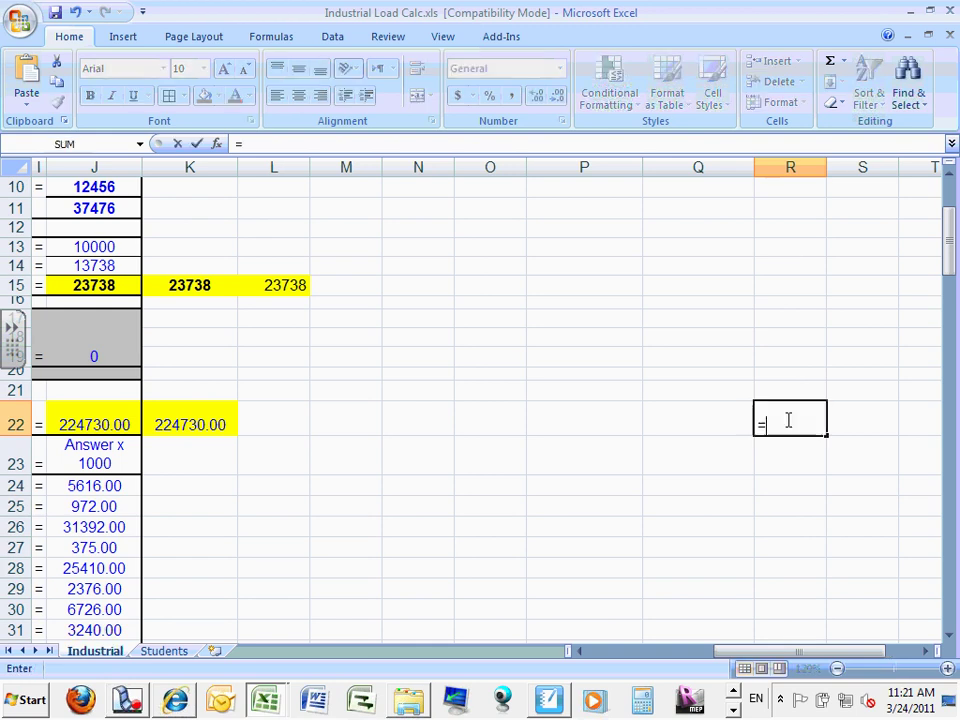
pyautogui.click(210, 421)
pyautogui.press('Return')
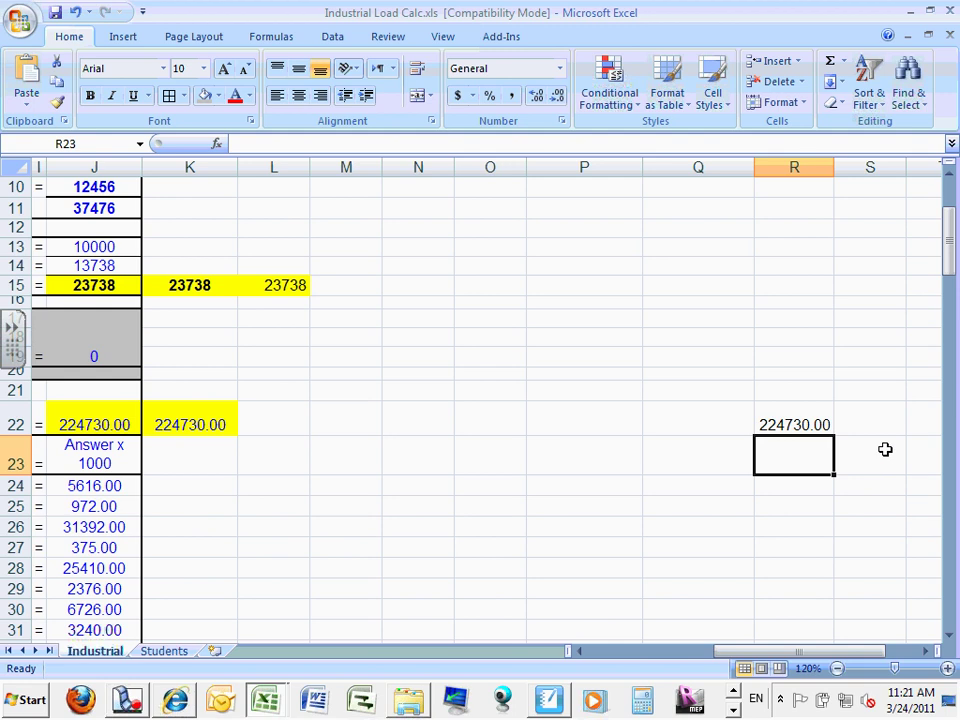
# Step: Link the Computer Room cell in the PDU column, S22, to the calculated load with =J22
pyautogui.moveTo(955, 258)
pyautogui.mouseDown()
pyautogui.moveTo(949, 189)
pyautogui.moveTo(950, 252)
pyautogui.mouseUp()
pyautogui.click(870, 167)
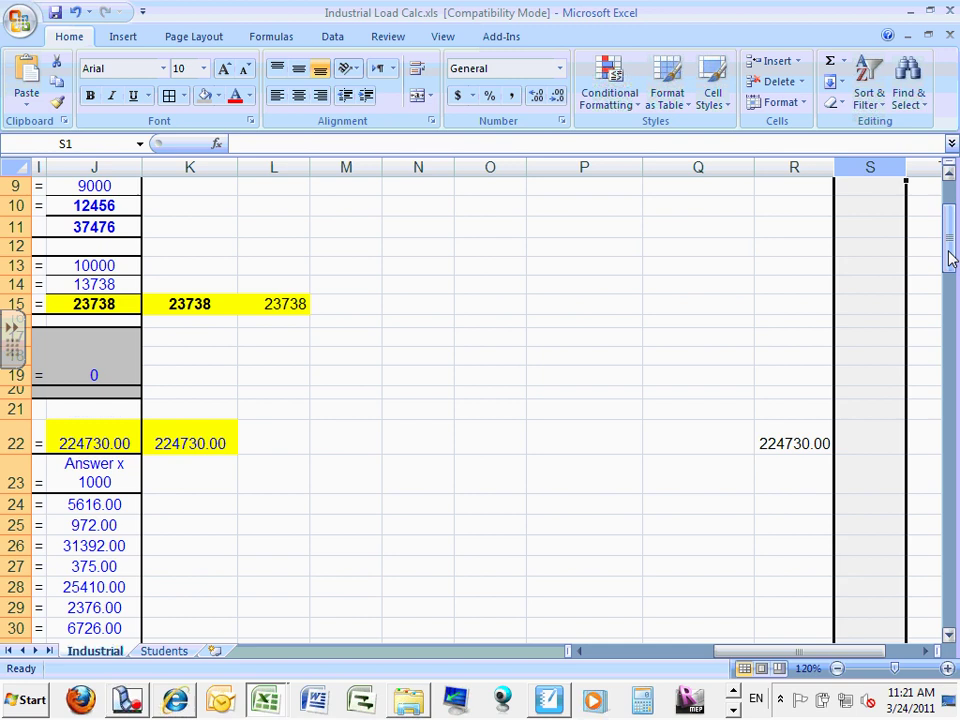
pyautogui.click(861, 435)
pyautogui.write('=')
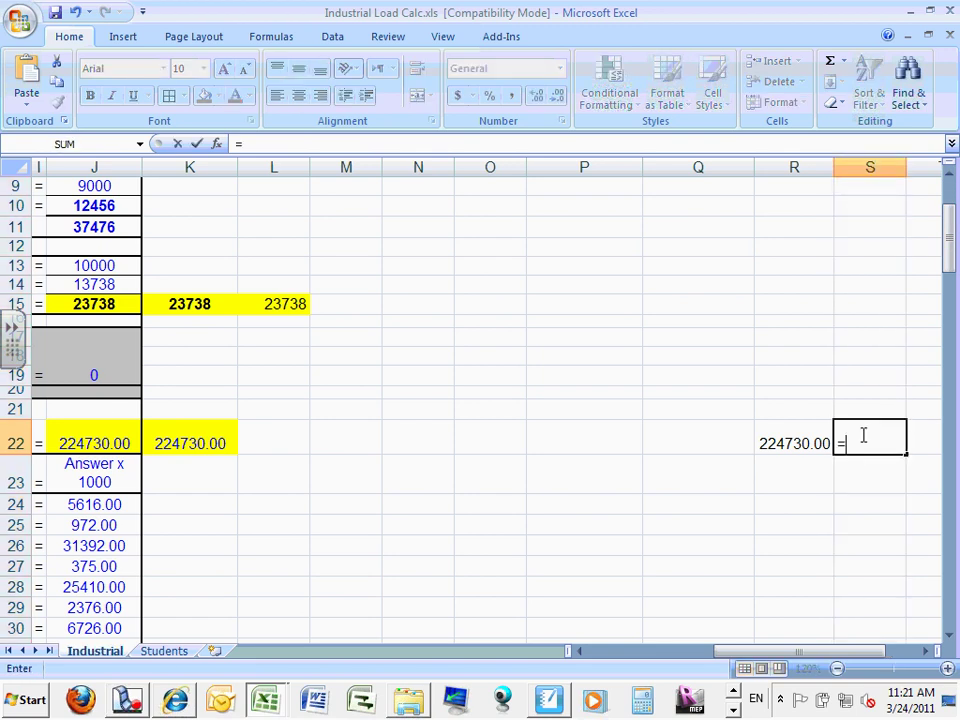
pyautogui.click(118, 437)
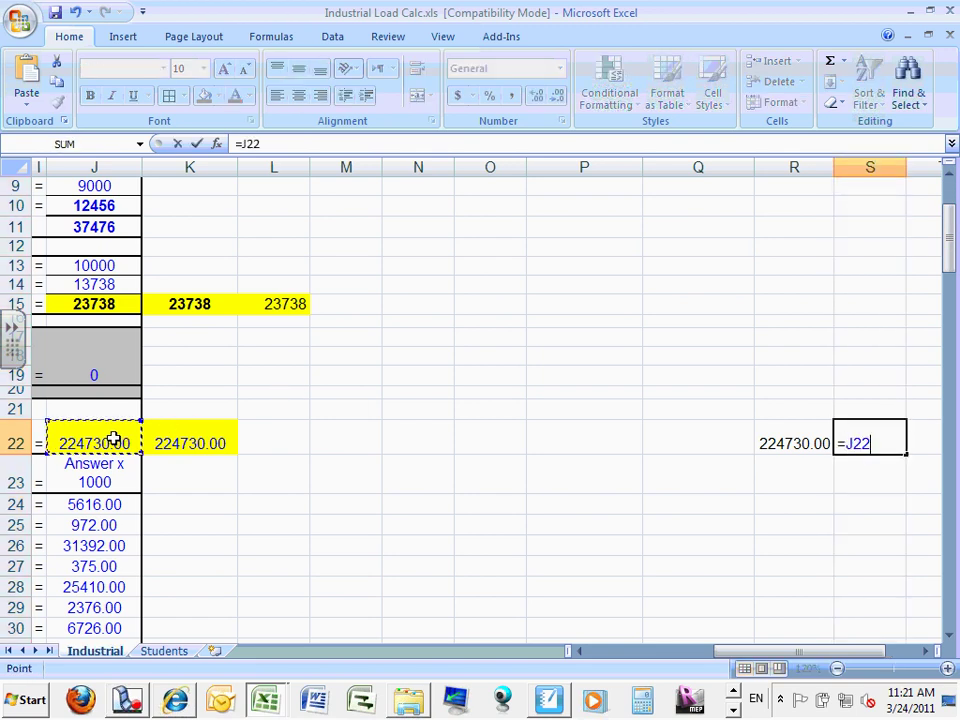
pyautogui.press('Return')
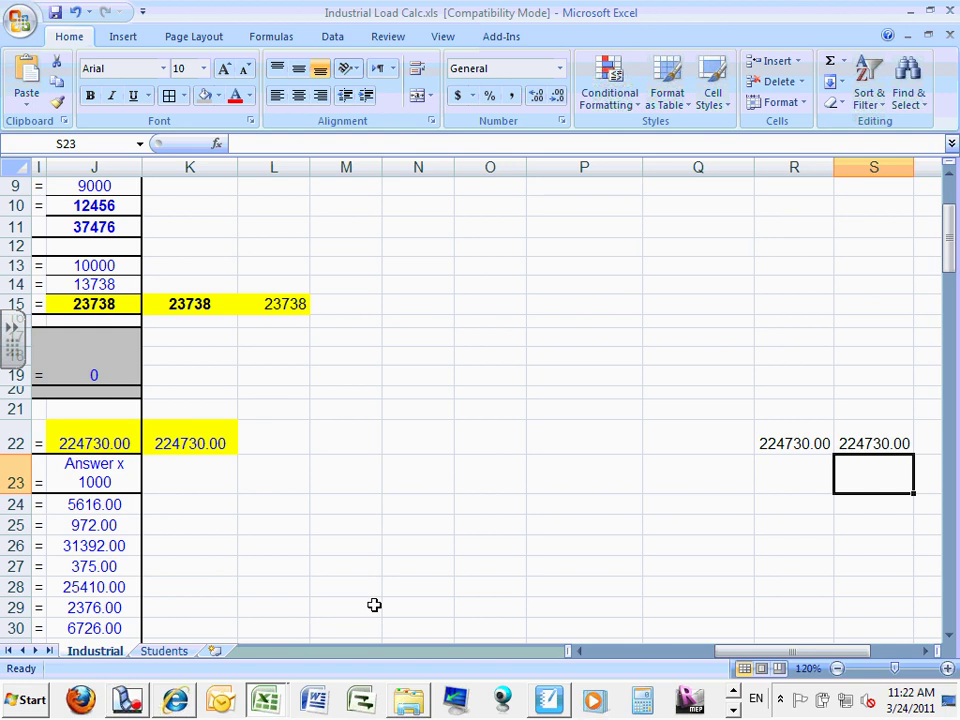
# Step: Fill the UPS and PDU Computer Room cells R22:S22 with yellow
pyautogui.moveTo(951, 274)
pyautogui.mouseDown()
pyautogui.moveTo(953, 220)
pyautogui.moveTo(951, 257)
pyautogui.mouseUp()
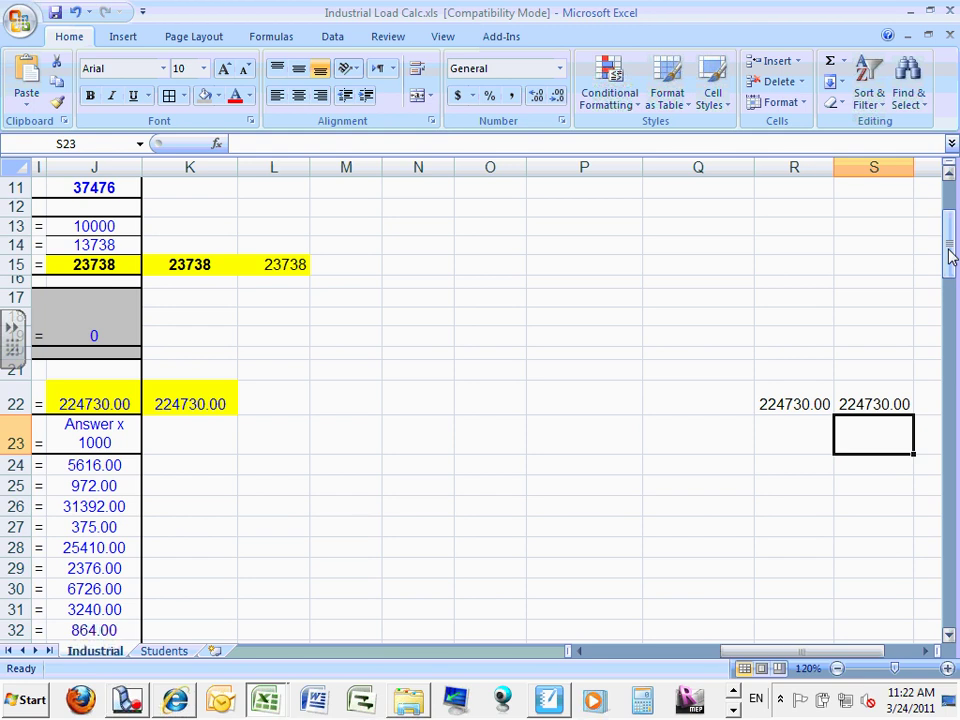
pyautogui.moveTo(768, 401); pyautogui.dragTo(857, 404)
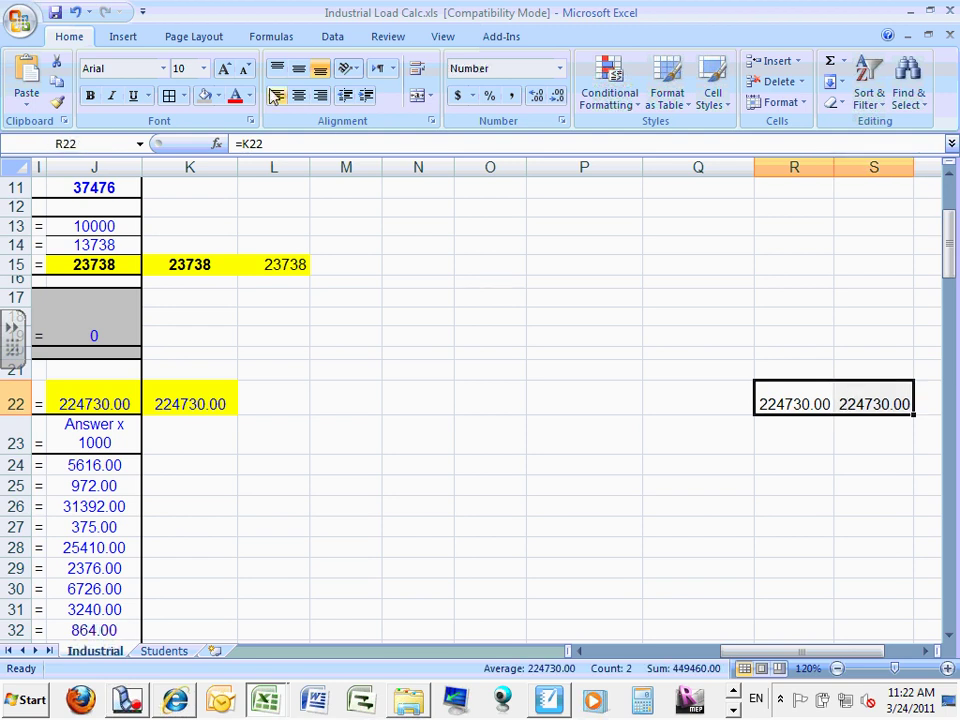
pyautogui.click(217, 95)
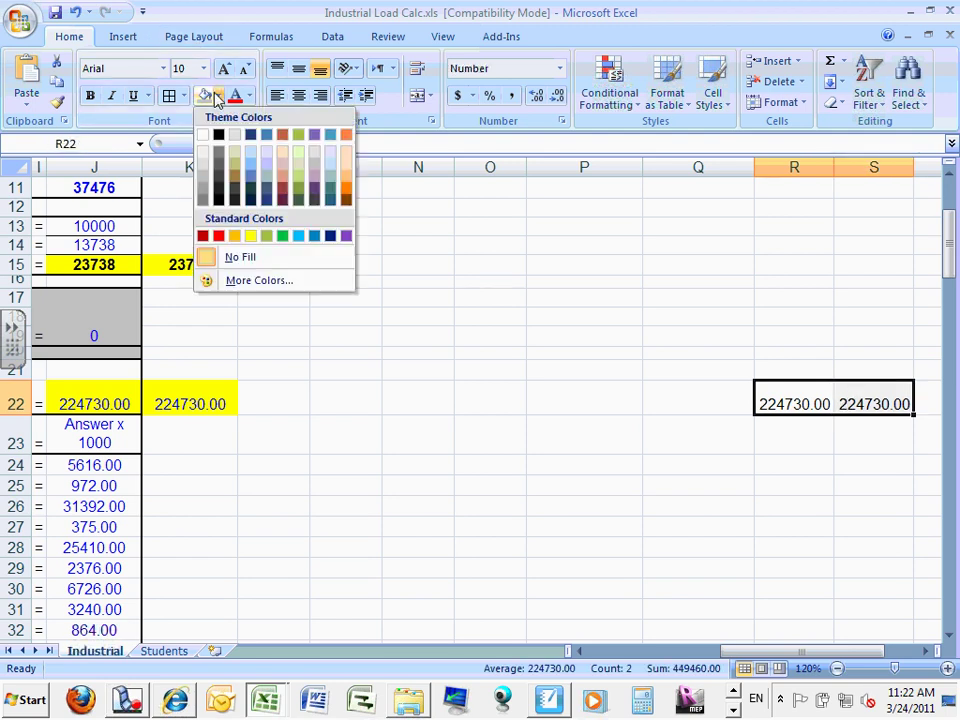
pyautogui.click(251, 238)
pyautogui.click(549, 388)
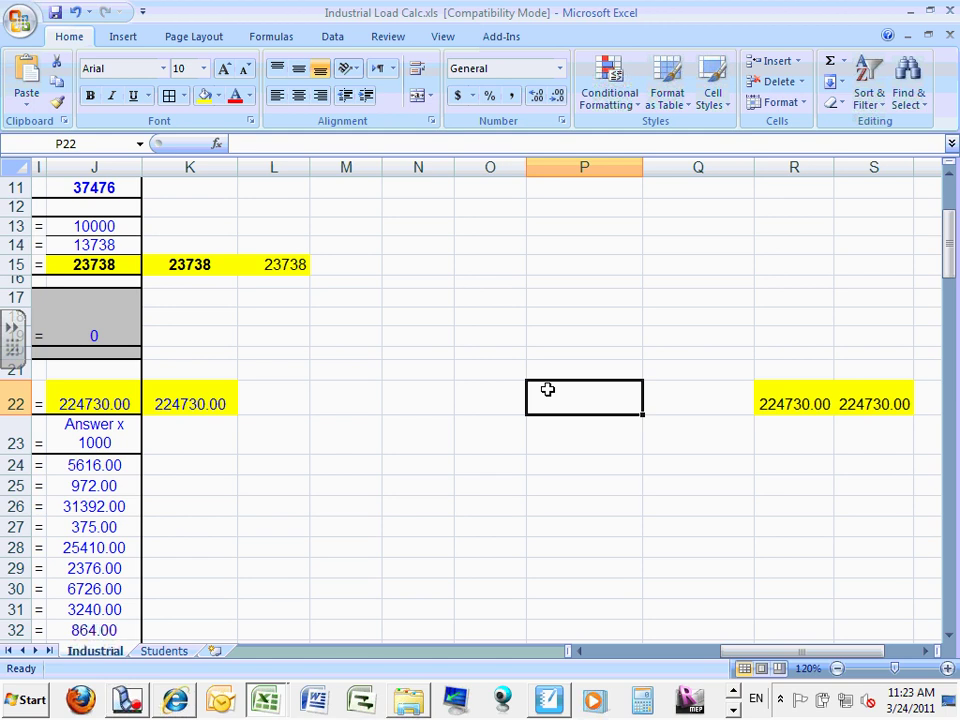
# Step: Check the panel headings in row 3 against the linked Computer Room loads in row 22
pyautogui.moveTo(952, 248); pyautogui.dragTo(955, 205)
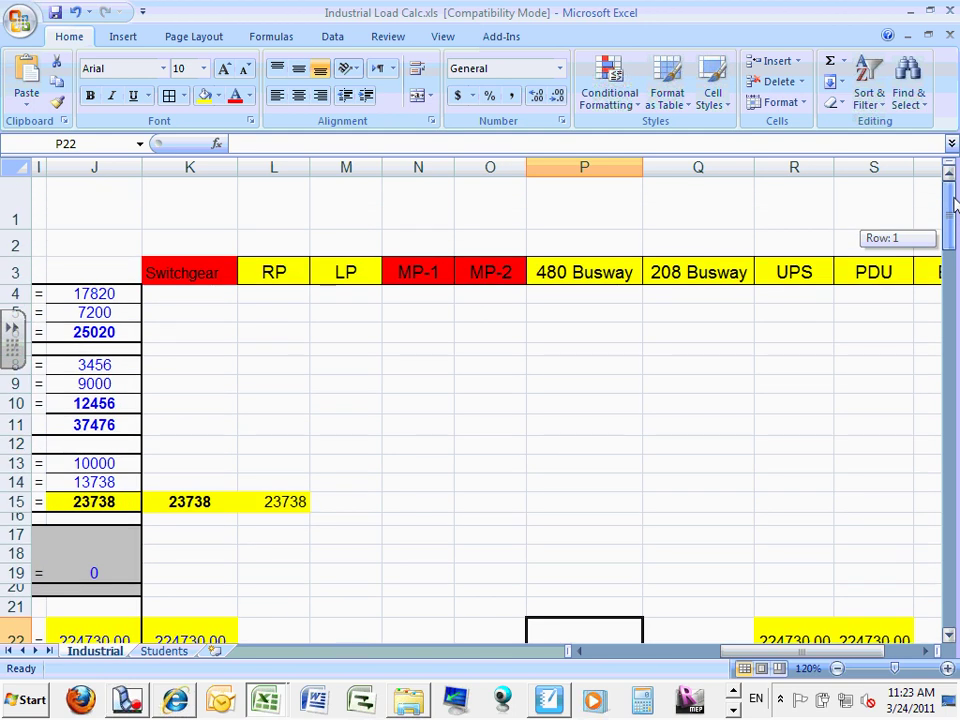
pyautogui.moveTo(953, 205); pyautogui.dragTo(951, 228)
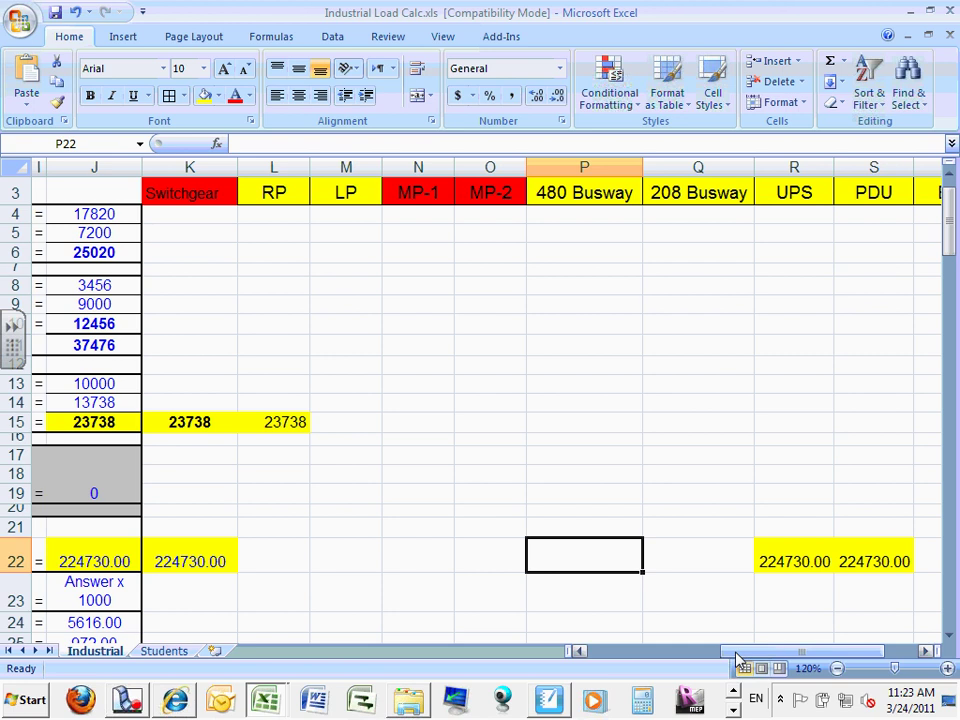
pyautogui.moveTo(737, 660); pyautogui.dragTo(648, 658)
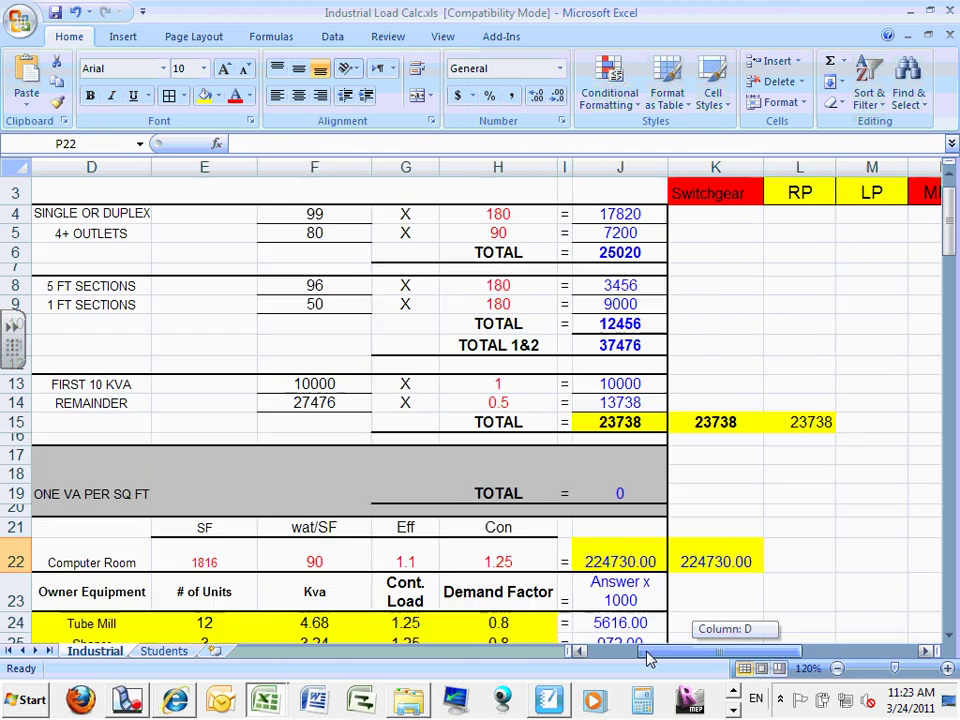
# Step: Examine the load sections and panel column headings together at 60% zoom, and restore the 120% zoom
pyautogui.click(837, 670)
pyautogui.click(837, 670)
pyautogui.click(837, 670)
pyautogui.click(837, 670)
pyautogui.click(837, 670)
pyautogui.click(837, 670)
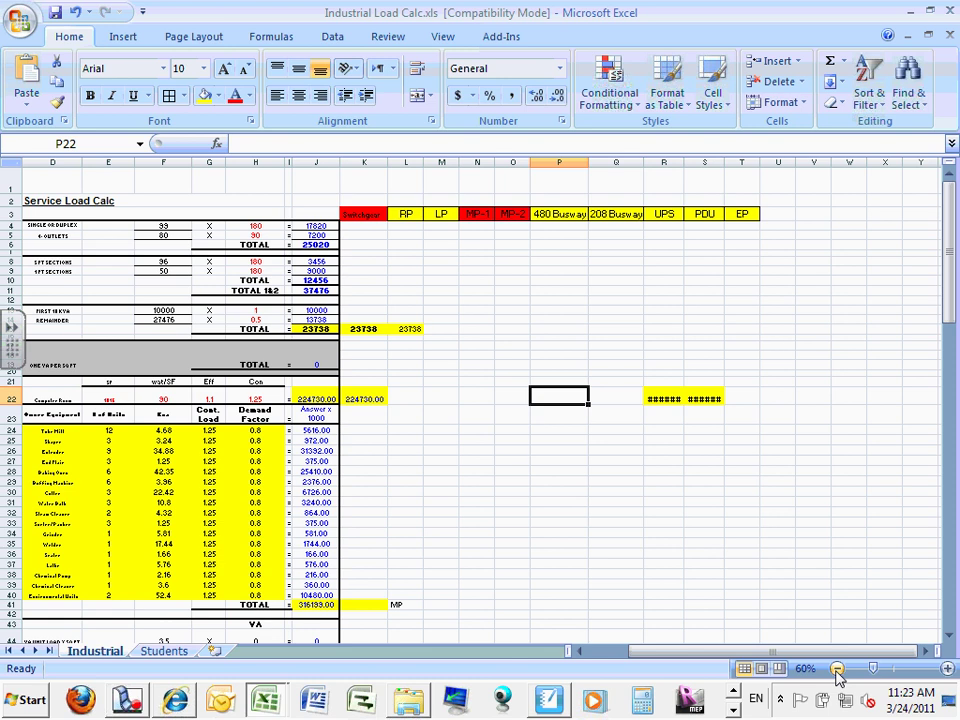
pyautogui.moveTo(821, 654); pyautogui.dragTo(806, 657)
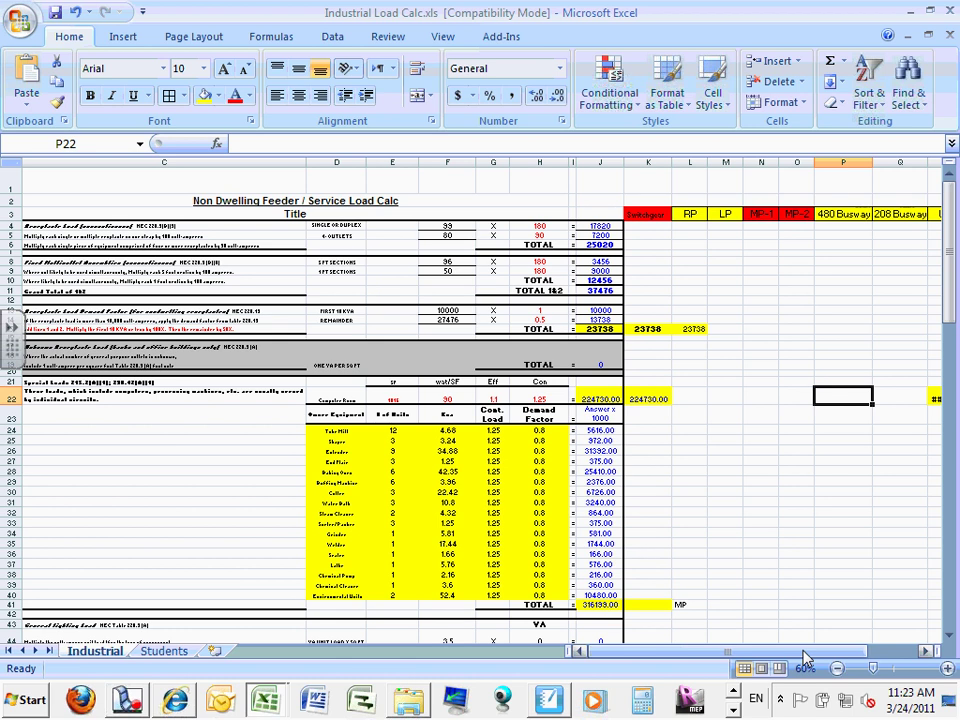
pyautogui.click(948, 668)
pyautogui.click(948, 668)
pyautogui.click(948, 668)
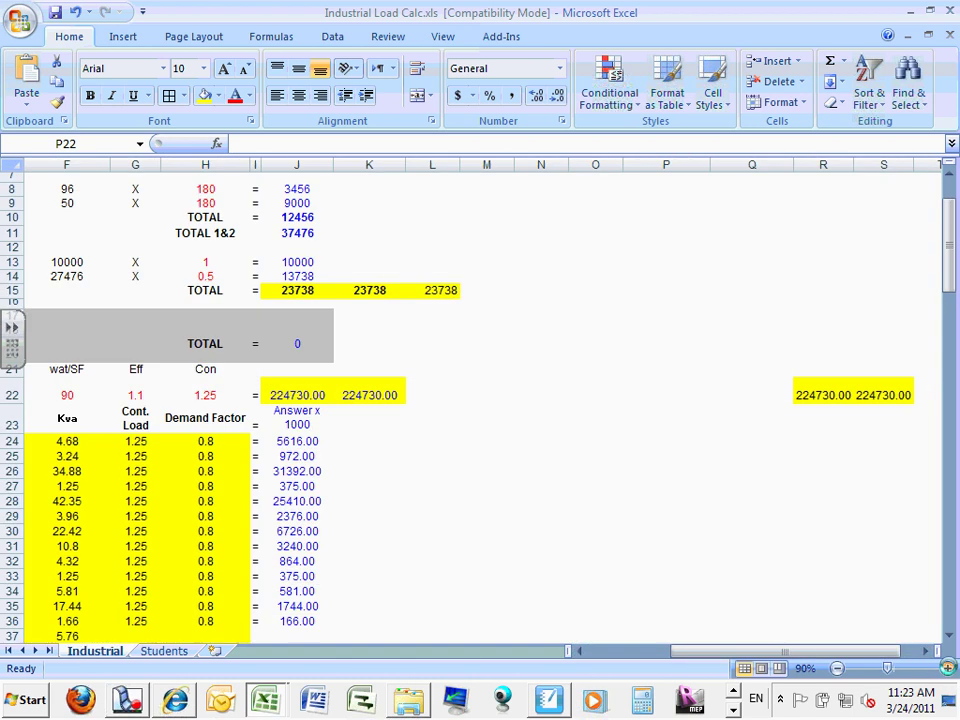
pyautogui.click(948, 668)
pyautogui.click(948, 668)
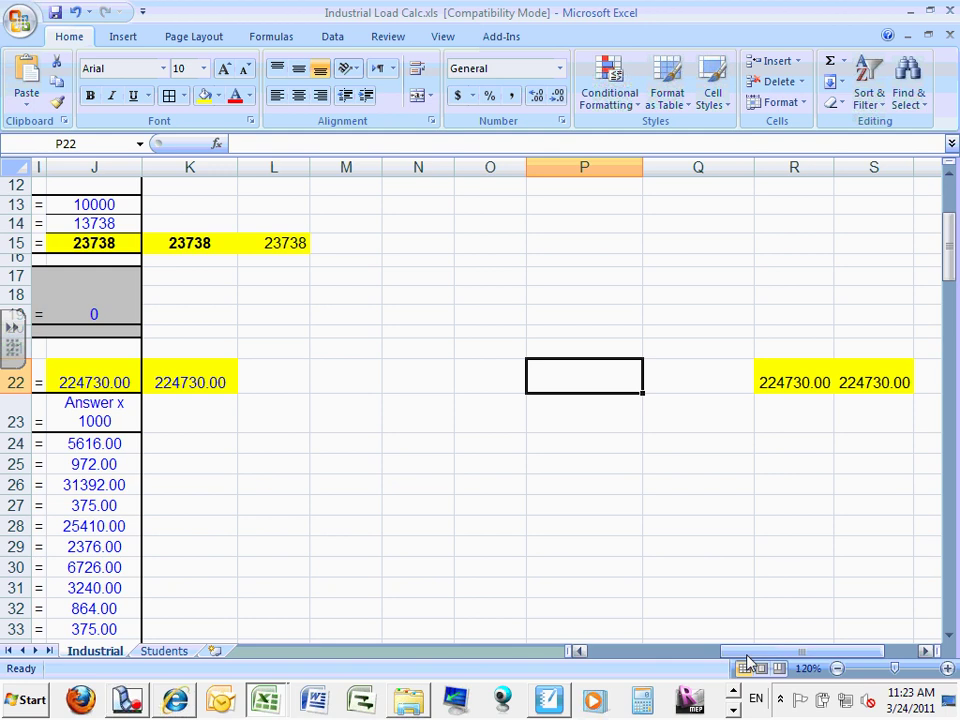
# Step: Review the section 4.1 Special Loads text and the owner equipment table's units, kVA, continuous load and demand factor columns
pyautogui.moveTo(735, 653); pyautogui.dragTo(627, 656)
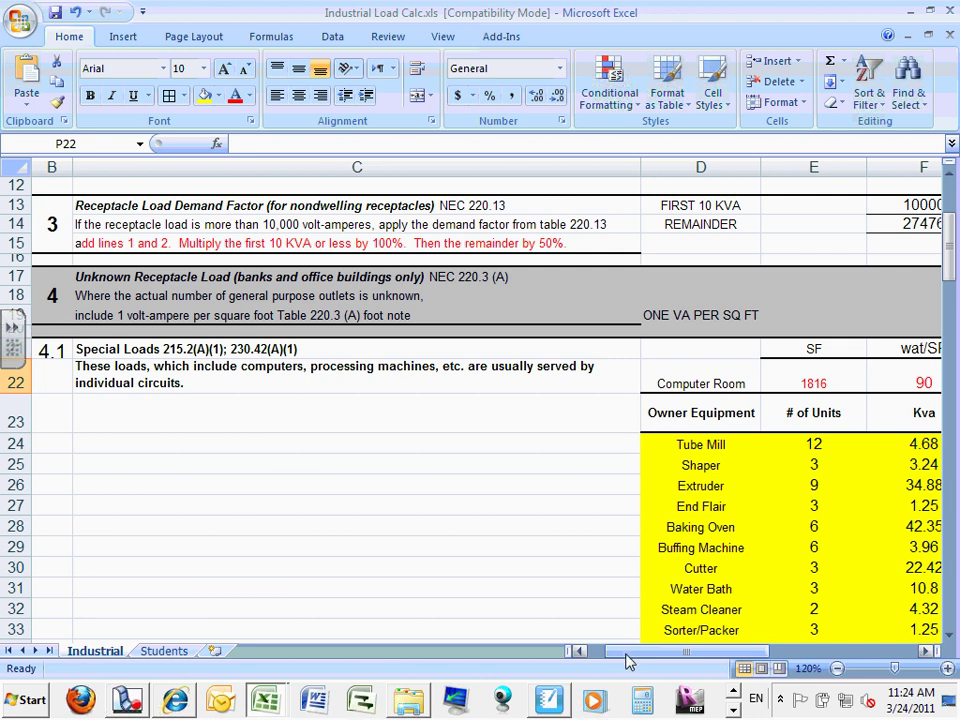
pyautogui.moveTo(627, 657); pyautogui.dragTo(664, 659)
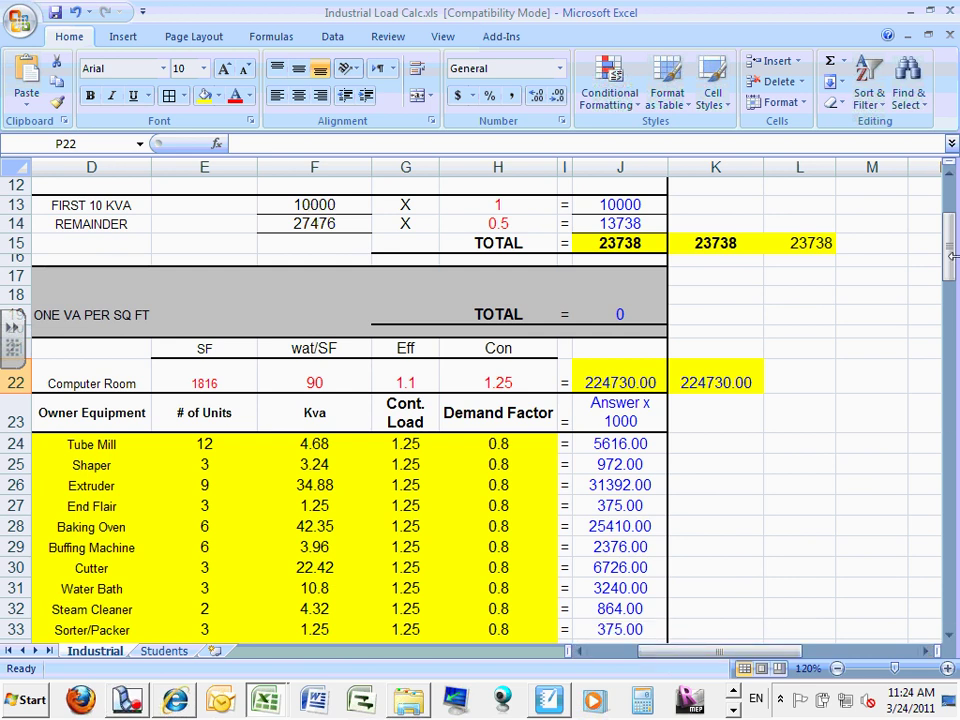
pyautogui.moveTo(952, 258); pyautogui.dragTo(951, 287)
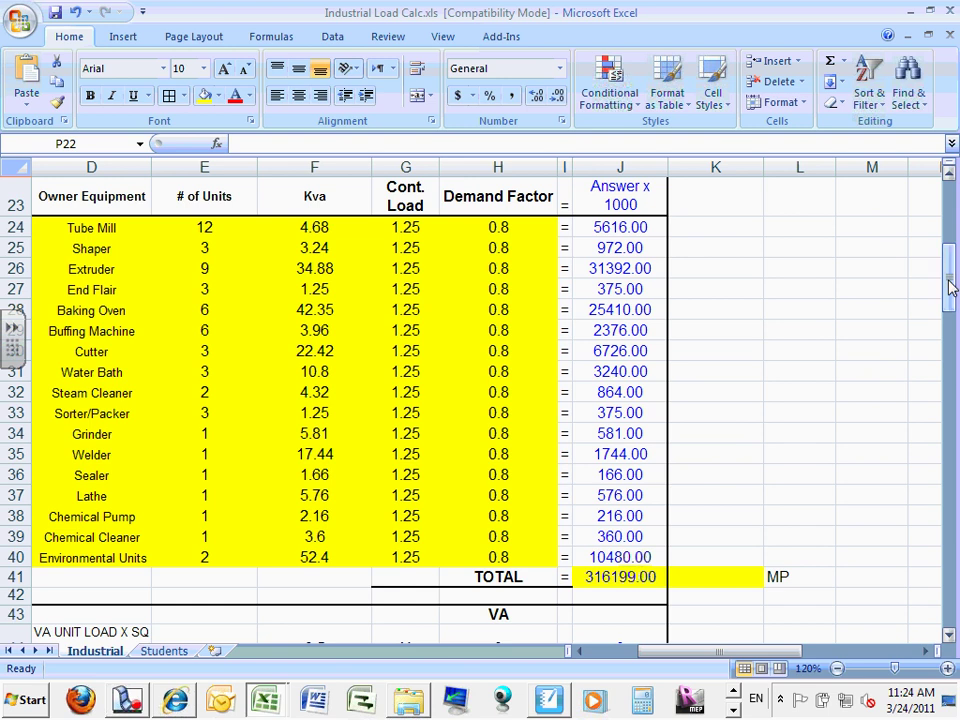
pyautogui.moveTo(951, 287); pyautogui.dragTo(950, 273)
pyautogui.moveTo(703, 655); pyautogui.dragTo(656, 658)
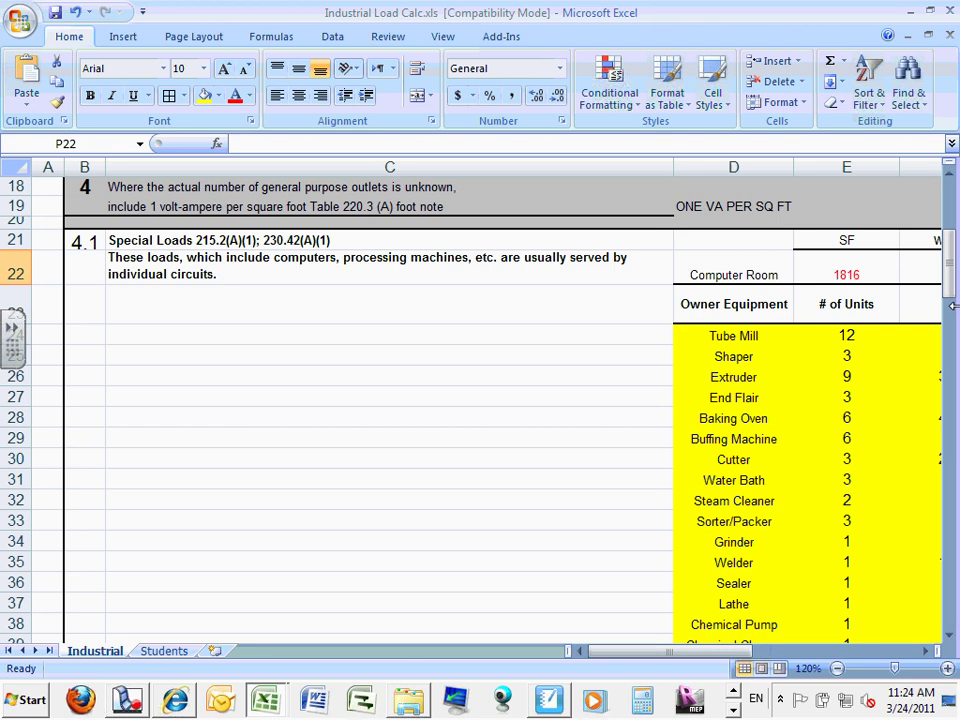
pyautogui.moveTo(950, 285)
pyautogui.mouseDown()
pyautogui.moveTo(950, 276)
pyautogui.moveTo(951, 286)
pyautogui.mouseUp()
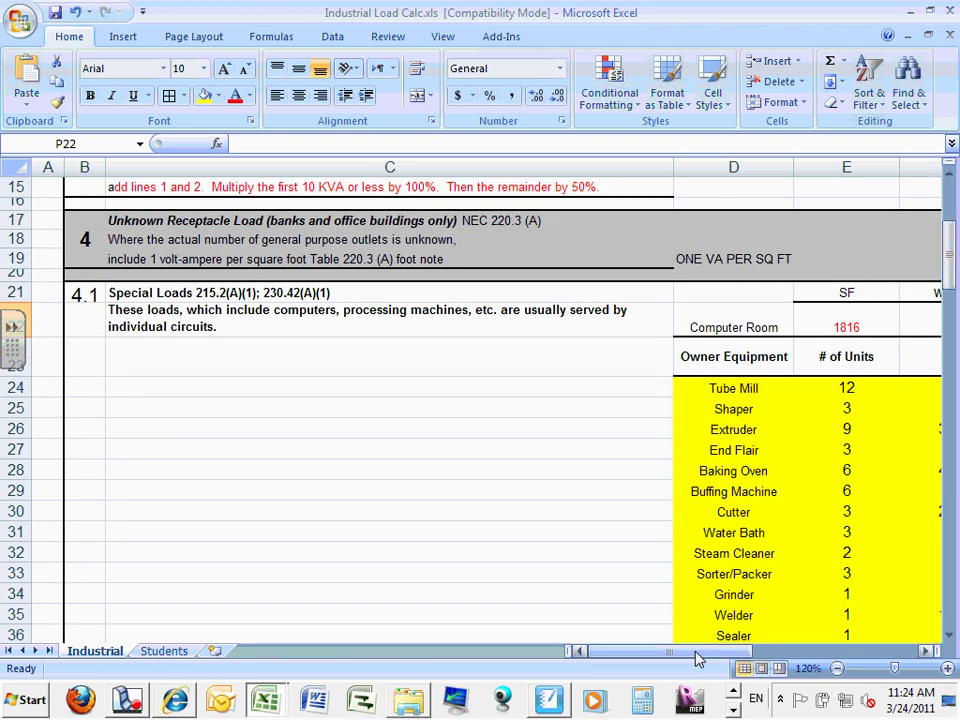
pyautogui.moveTo(696, 658); pyautogui.dragTo(714, 659)
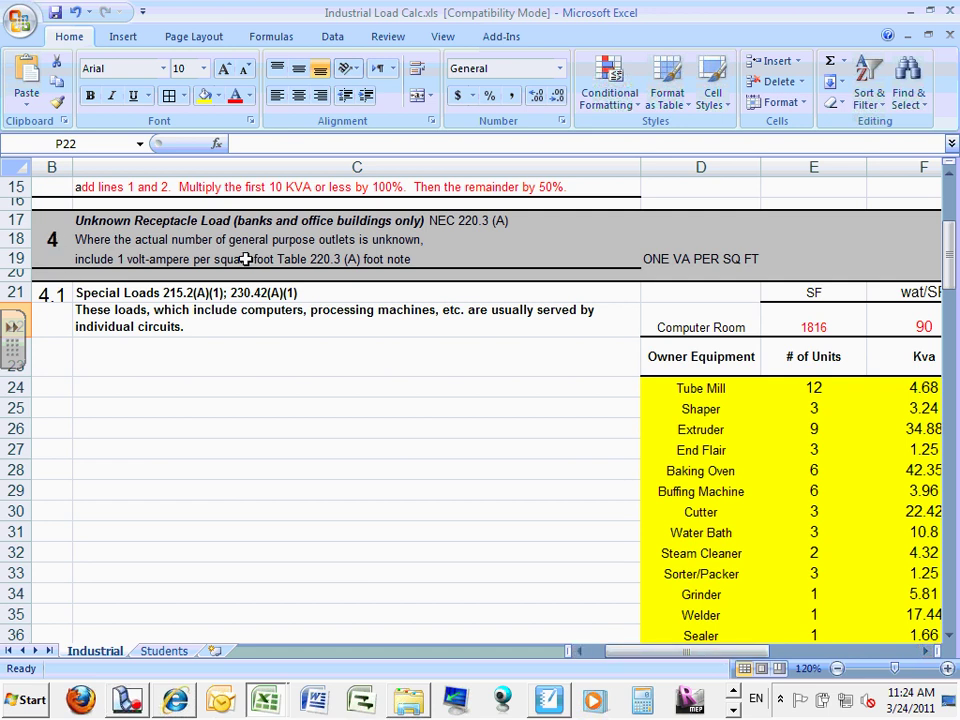
pyautogui.click(300, 293)
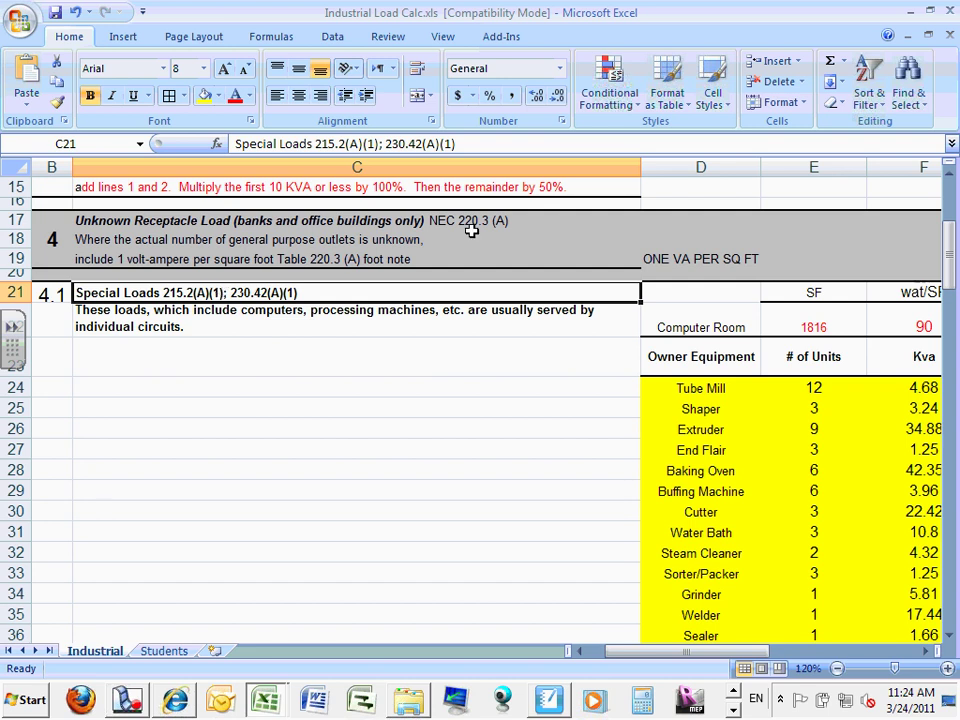
pyautogui.click(690, 660)
pyautogui.moveTo(950, 268); pyautogui.dragTo(950, 262)
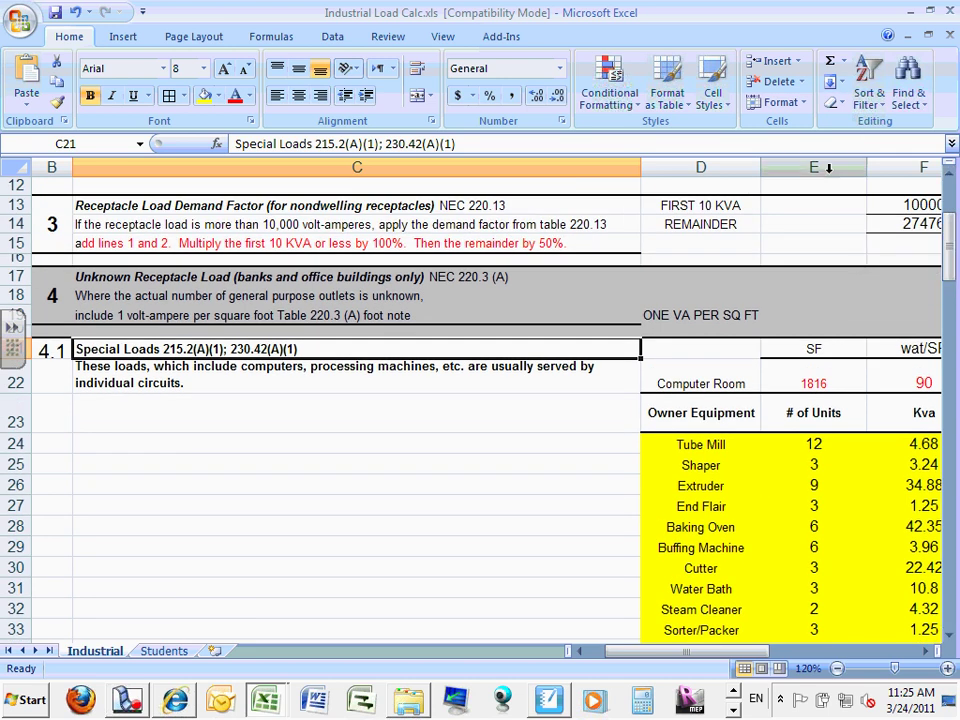
pyautogui.click(627, 660)
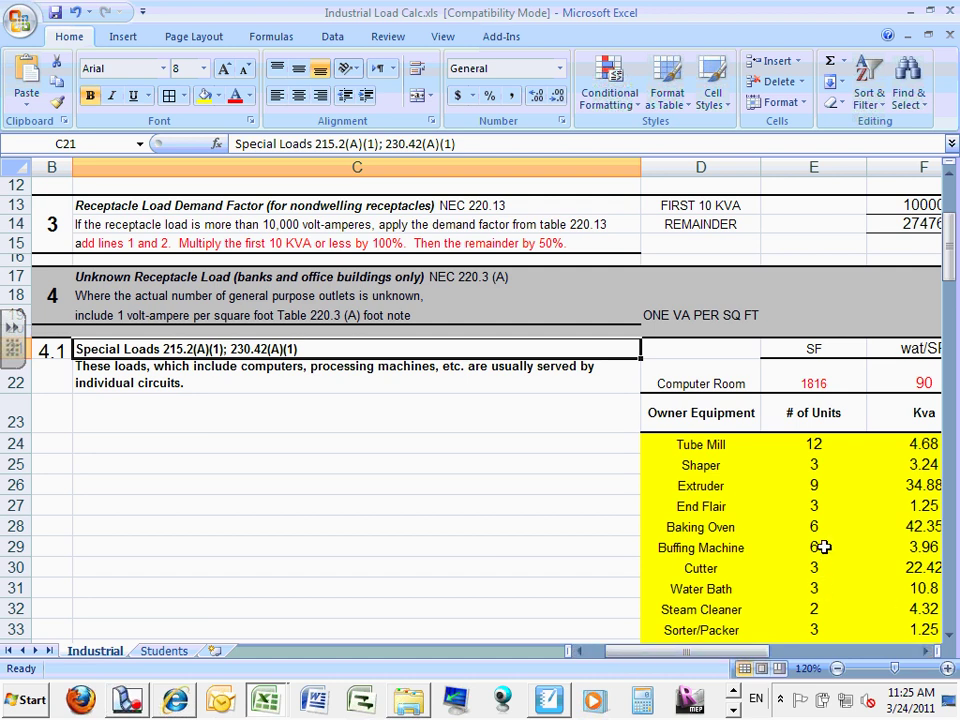
pyautogui.click(726, 658)
pyautogui.moveTo(726, 658); pyautogui.dragTo(763, 656)
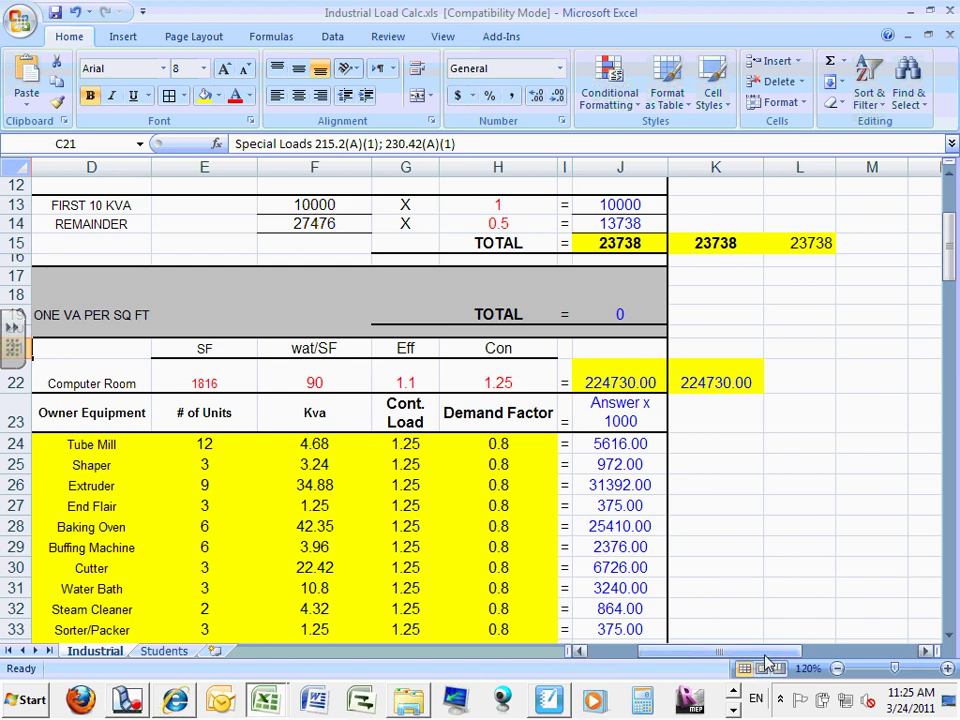
pyautogui.moveTo(951, 264); pyautogui.dragTo(951, 286)
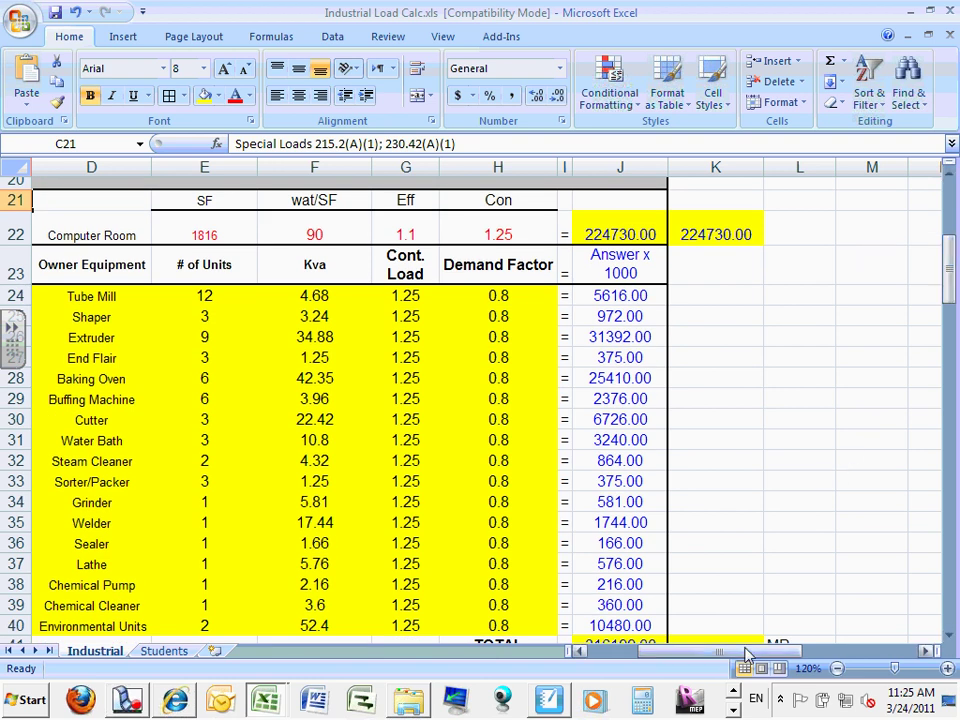
pyautogui.moveTo(745, 655); pyautogui.dragTo(746, 650)
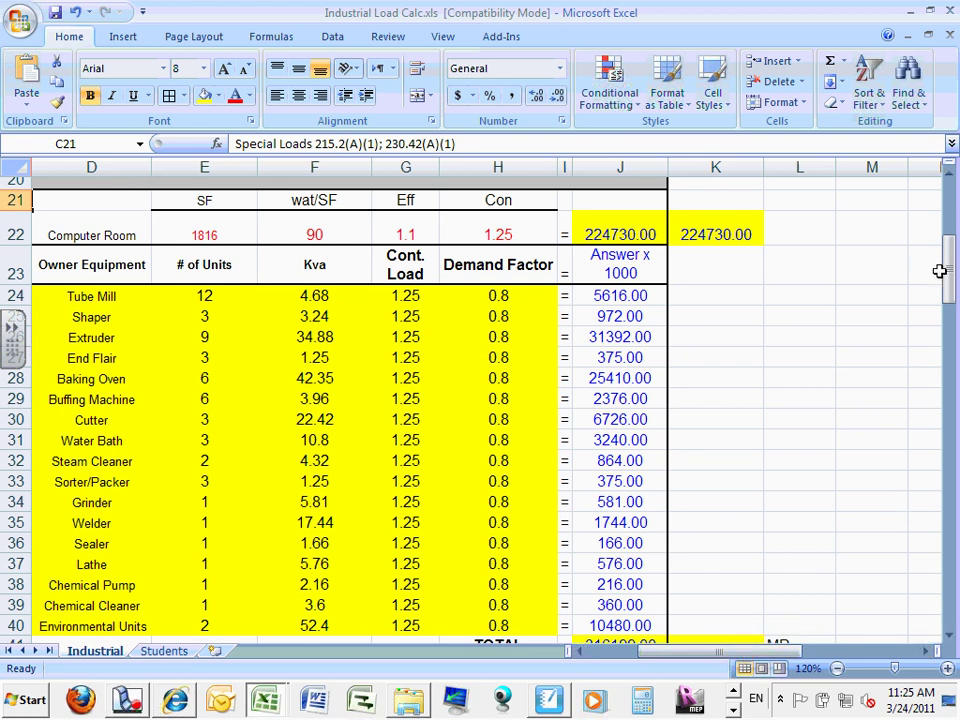
pyautogui.moveTo(953, 275); pyautogui.dragTo(950, 258)
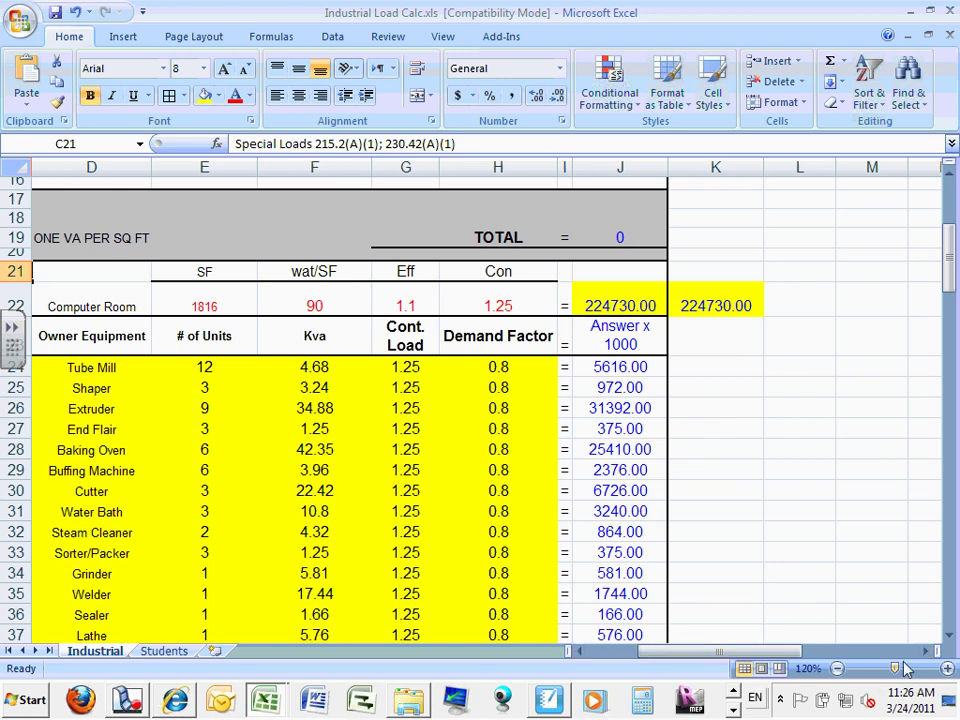
# Step: Number the owner equipment section 4.2 in cell B23
pyautogui.moveTo(658, 655); pyautogui.dragTo(745, 670)
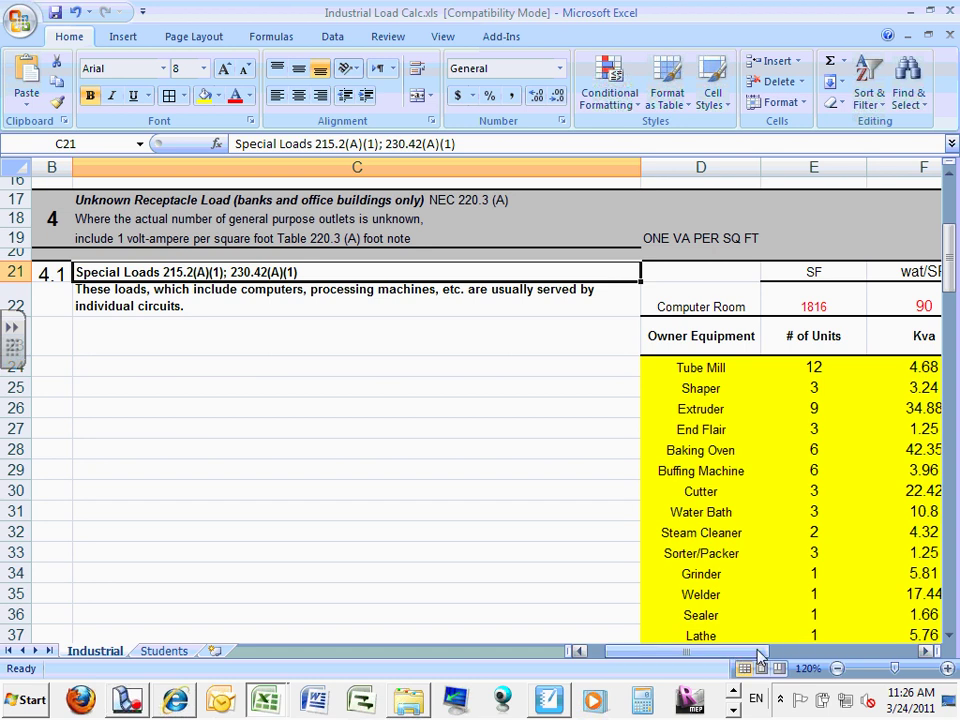
pyautogui.moveTo(953, 288)
pyautogui.mouseDown()
pyautogui.moveTo(953, 298)
pyautogui.moveTo(953, 272)
pyautogui.mouseUp()
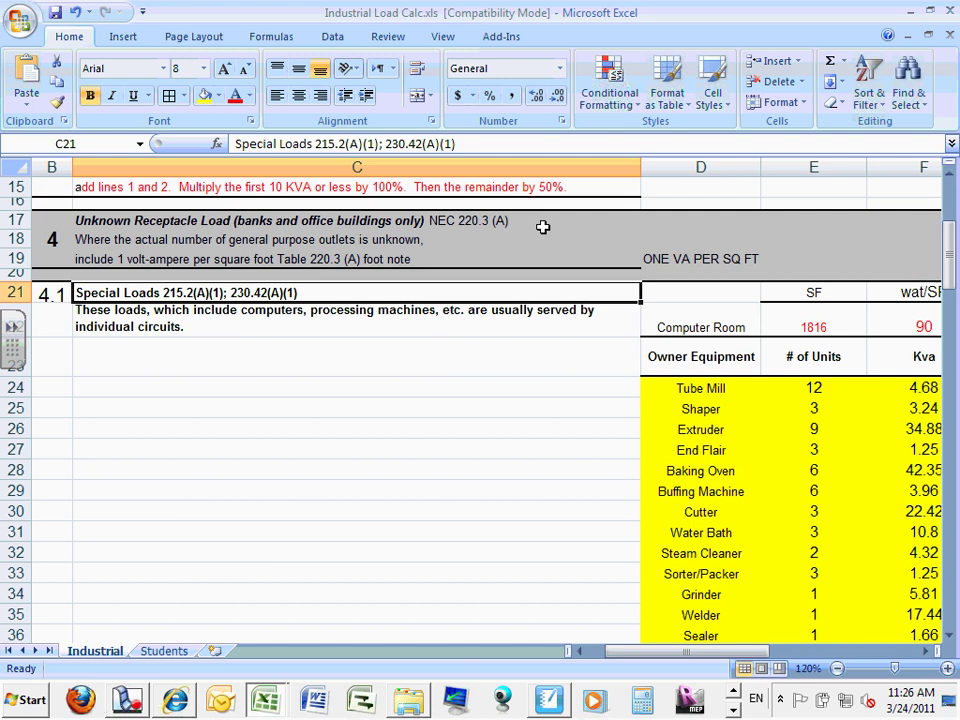
pyautogui.click(55, 362)
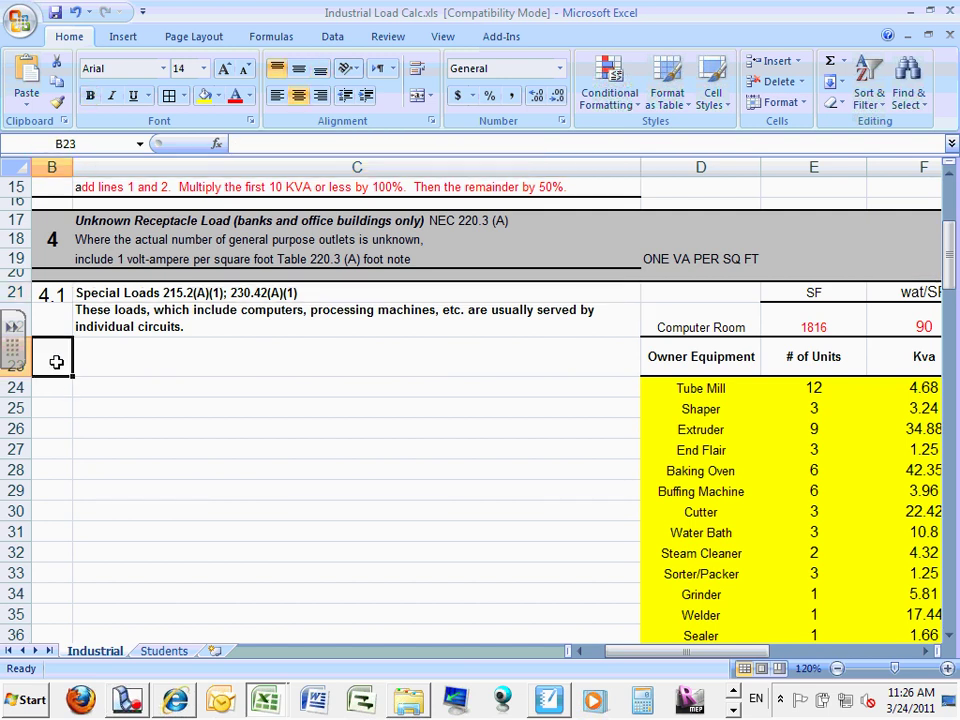
pyautogui.write('4.')
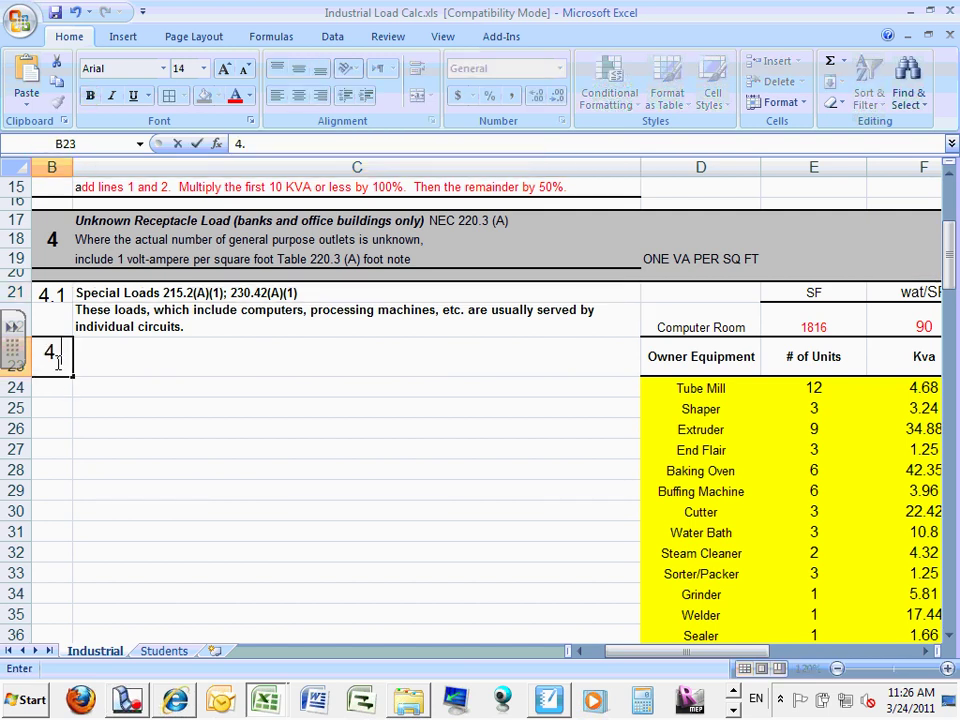
pyautogui.write('2')
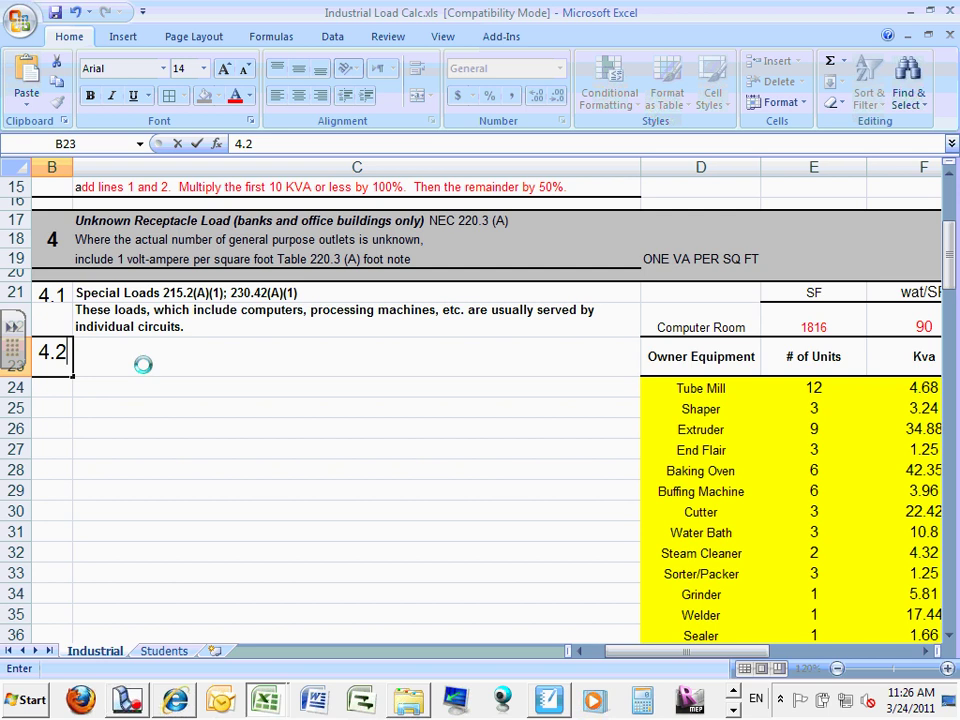
# Step: Enter the section title "Onwer equipment" in cell C23
pyautogui.click(143, 364)
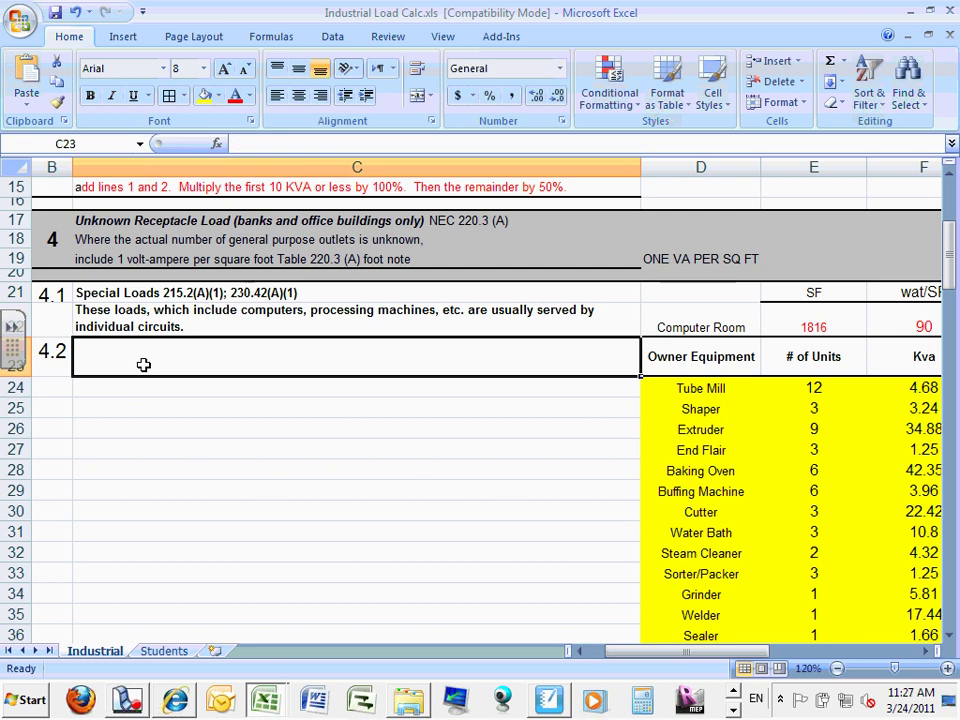
pyautogui.write('Onwer')
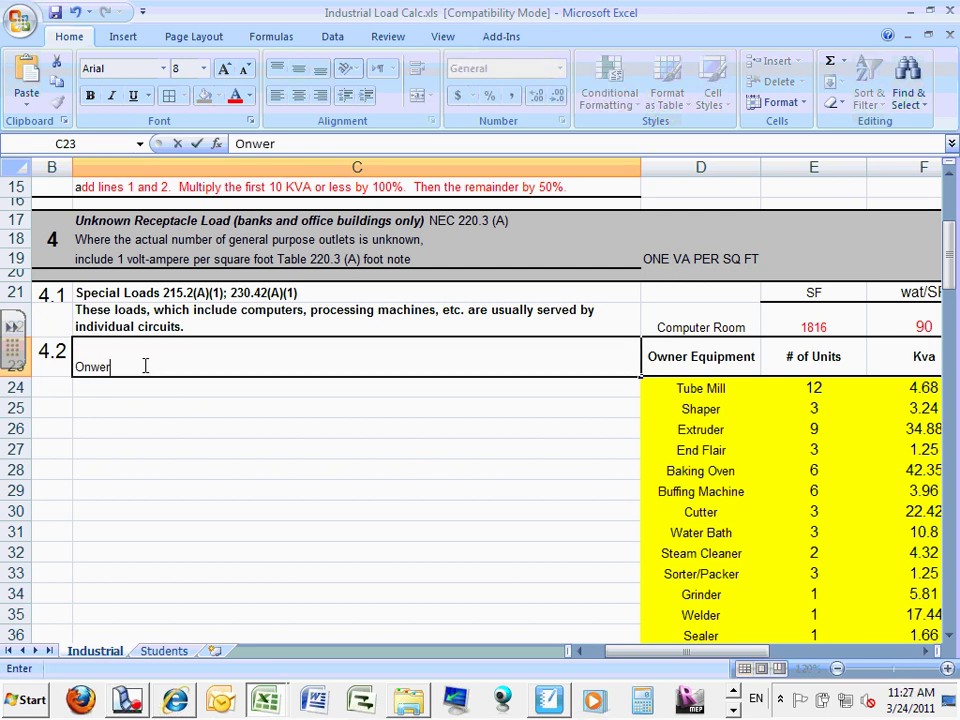
pyautogui.write(' equipm')
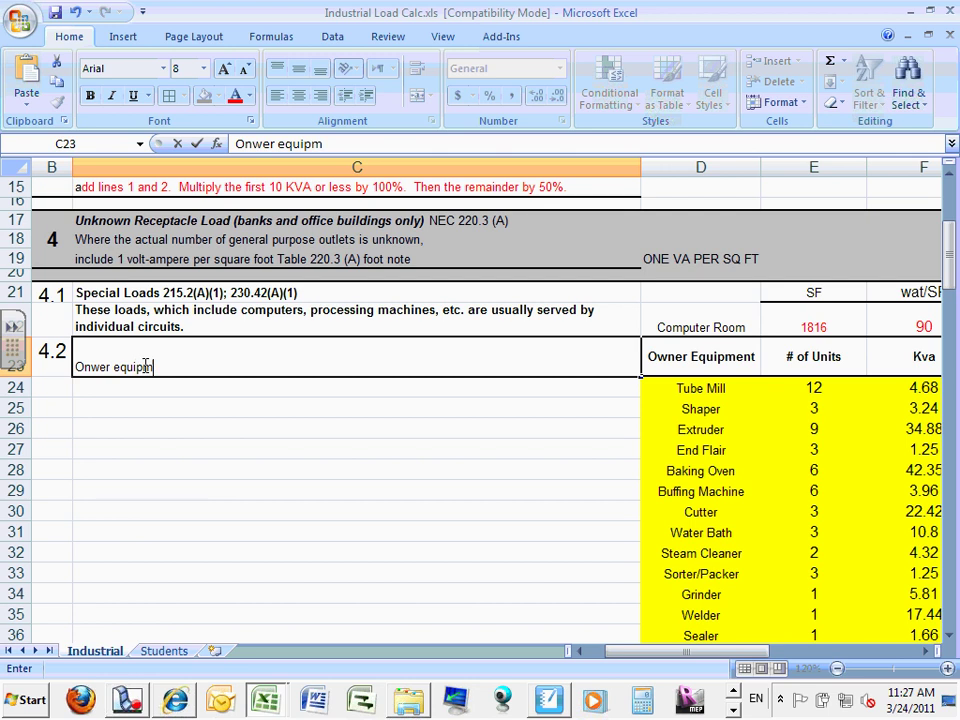
pyautogui.write('ent')
pyautogui.click(211, 424)
pyautogui.click(199, 366)
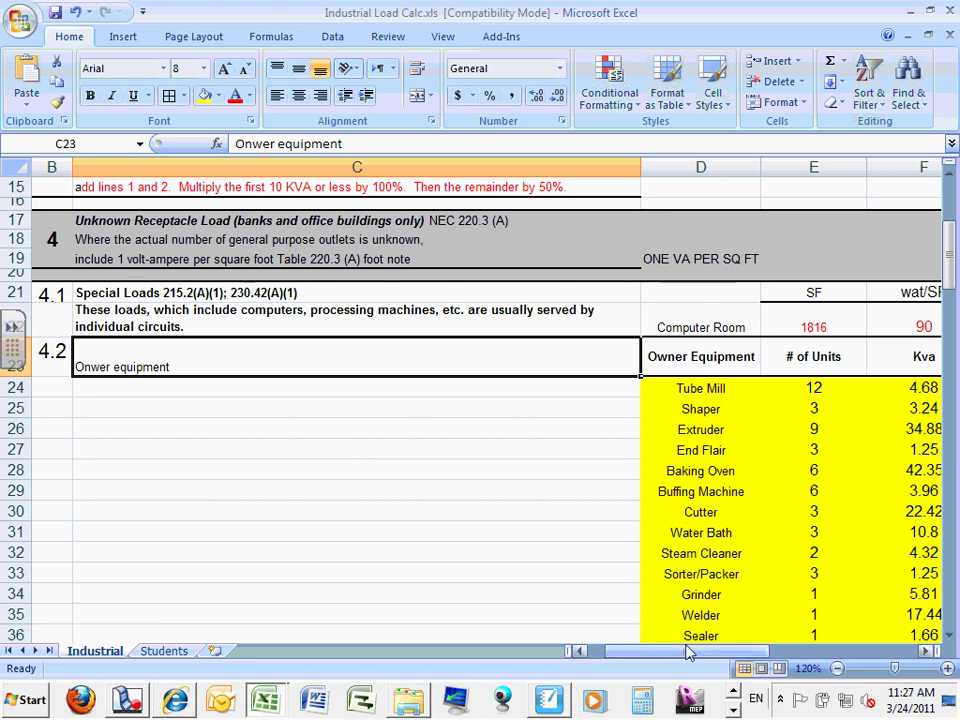
# Step: Color the Extruder and Baking Oven names in D26 and D28 of the owner equipment list red
pyautogui.moveTo(686, 665)
pyautogui.mouseDown()
pyautogui.moveTo(711, 661)
pyautogui.moveTo(692, 664)
pyautogui.mouseUp()
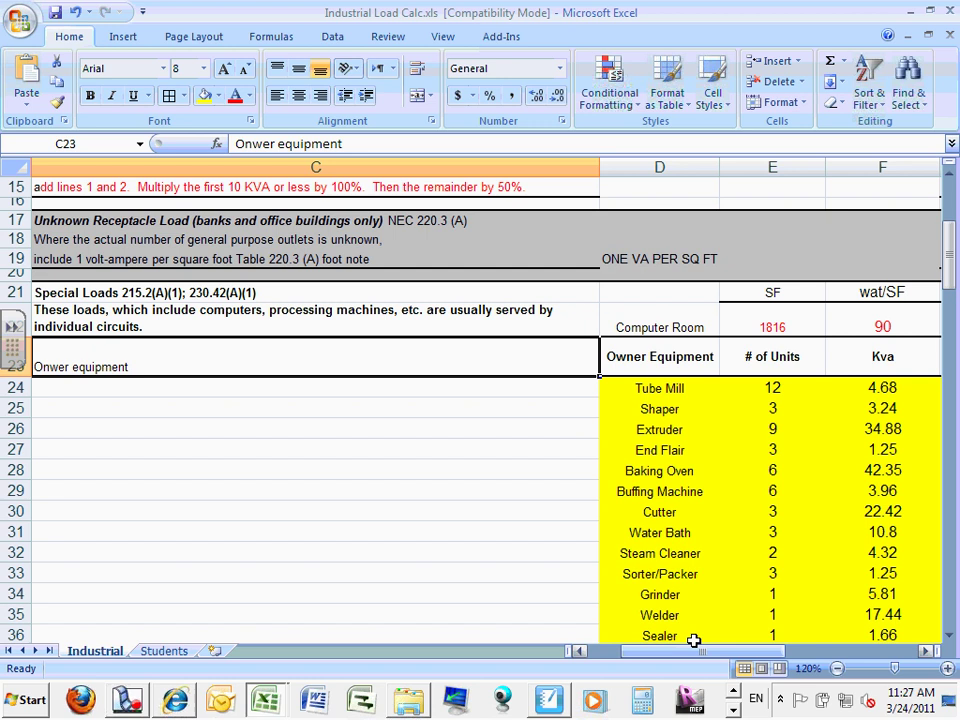
pyautogui.click(677, 390)
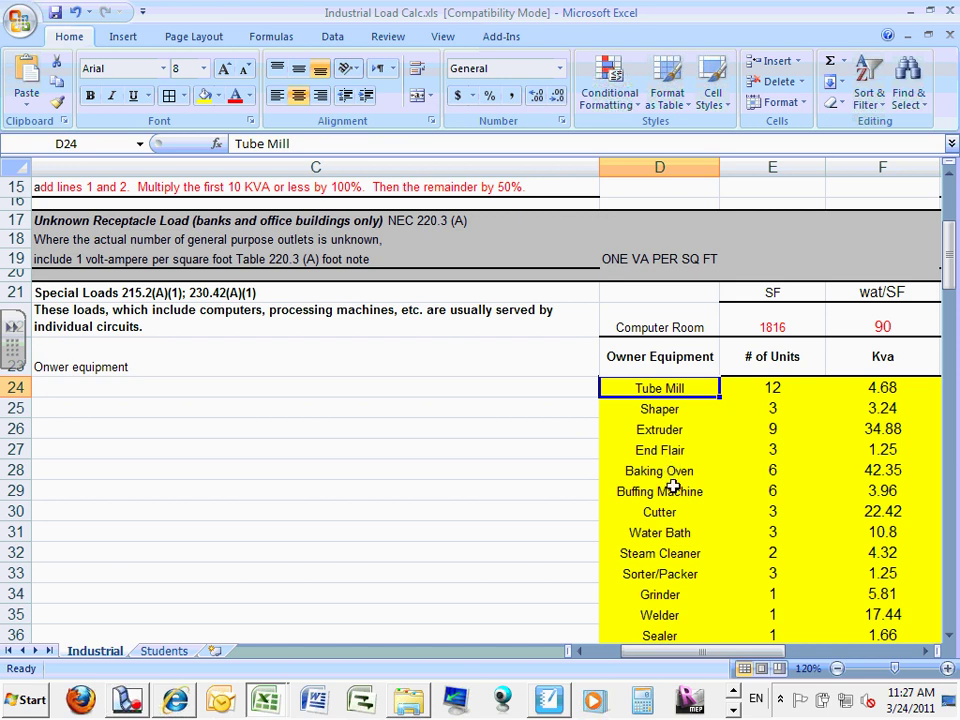
pyautogui.click(668, 429)
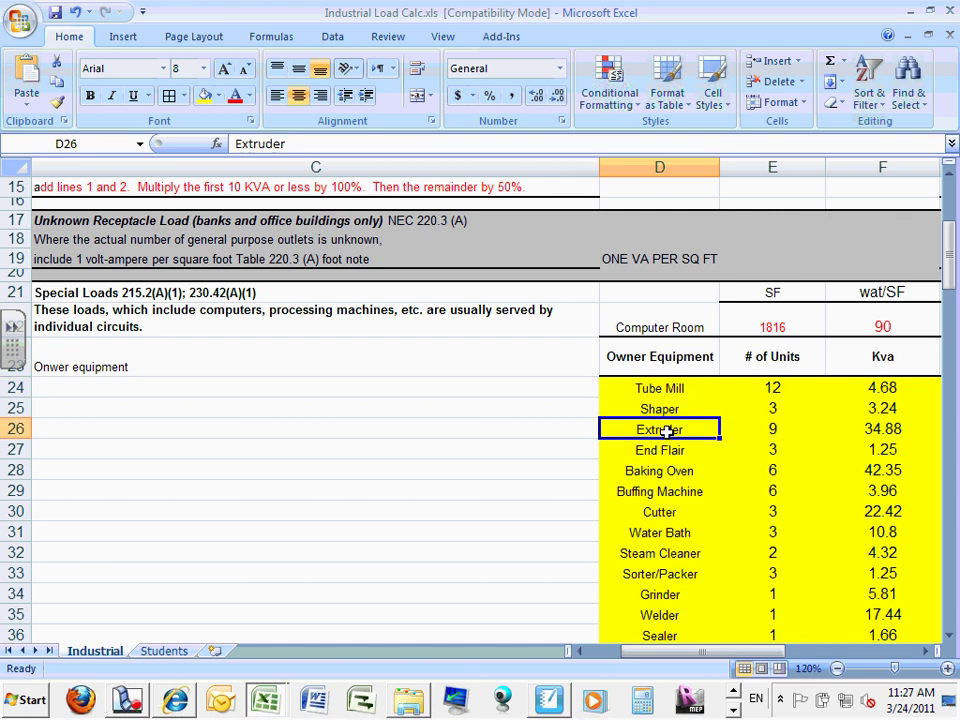
pyautogui.click(234, 96)
pyautogui.click(665, 477)
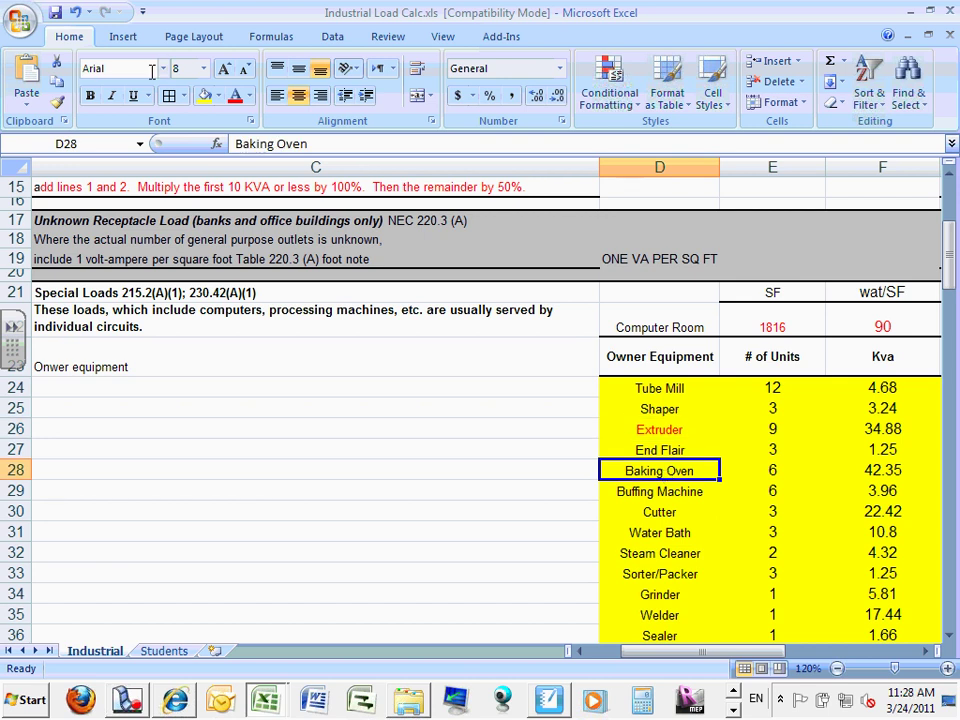
pyautogui.click(234, 96)
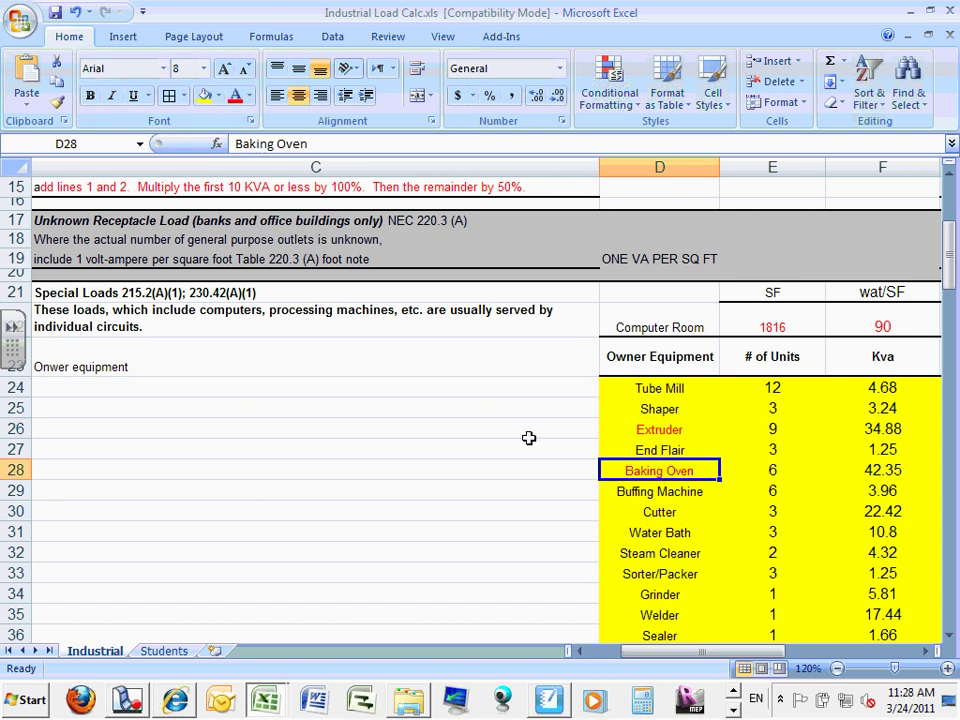
# Step: Color the Cutter, Grinder and Welder names in D30, D34 and D35 red
pyautogui.click(662, 512)
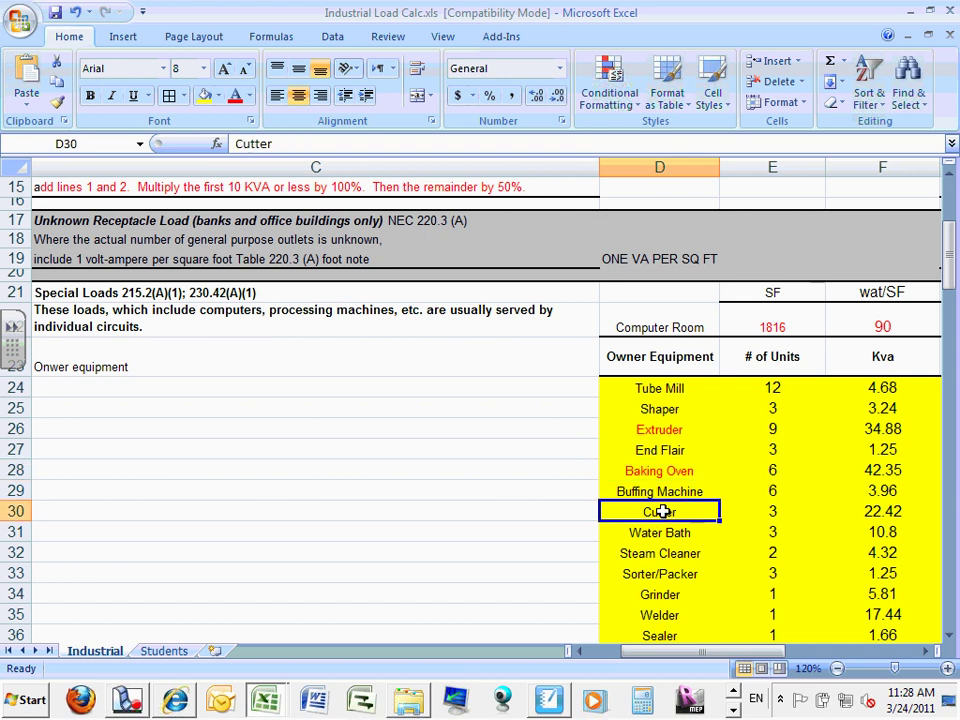
pyautogui.click(234, 96)
pyautogui.click(667, 596)
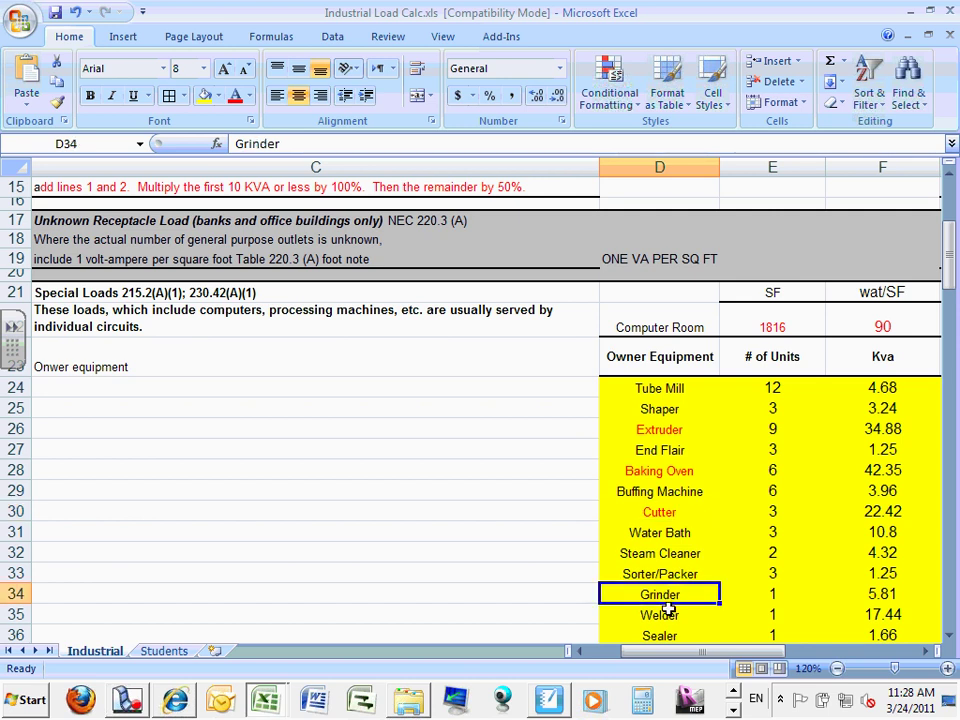
pyautogui.keyDown('shift'); pyautogui.click(667, 610); pyautogui.keyUp('shift')
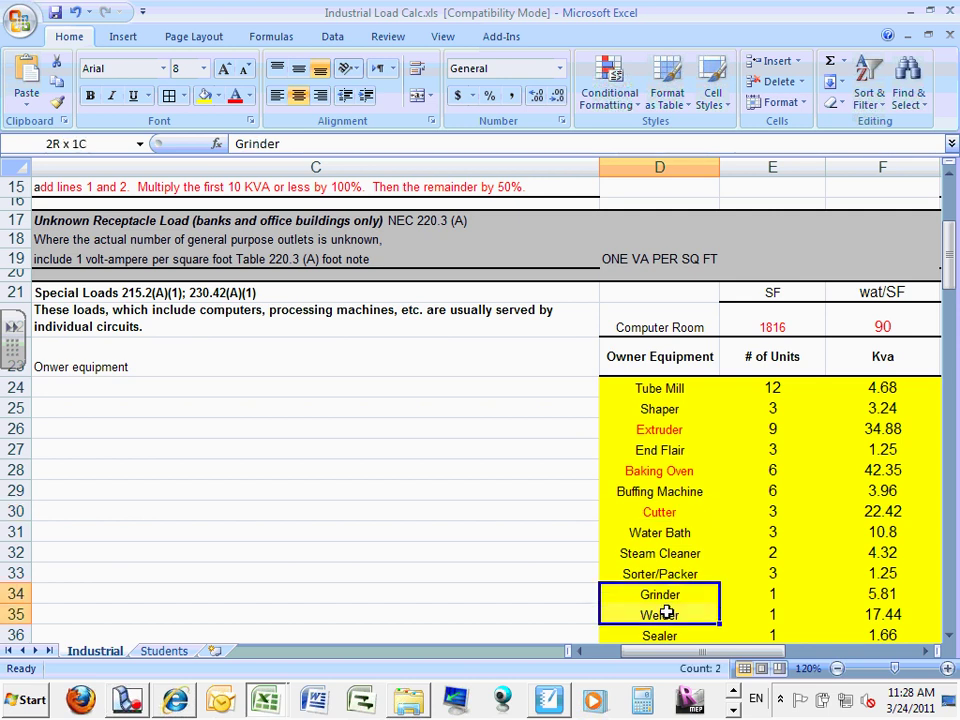
pyautogui.click(232, 97)
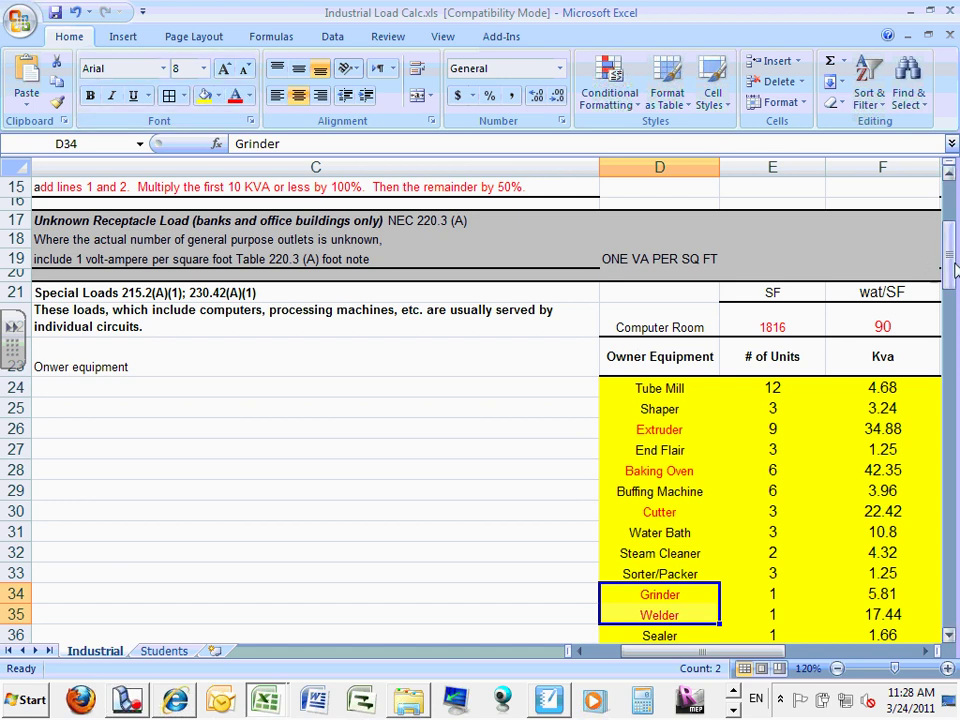
# Step: Examine the Tube Mill's number of units and kVA in the owner equipment table
pyautogui.moveTo(952, 252); pyautogui.dragTo(952, 287)
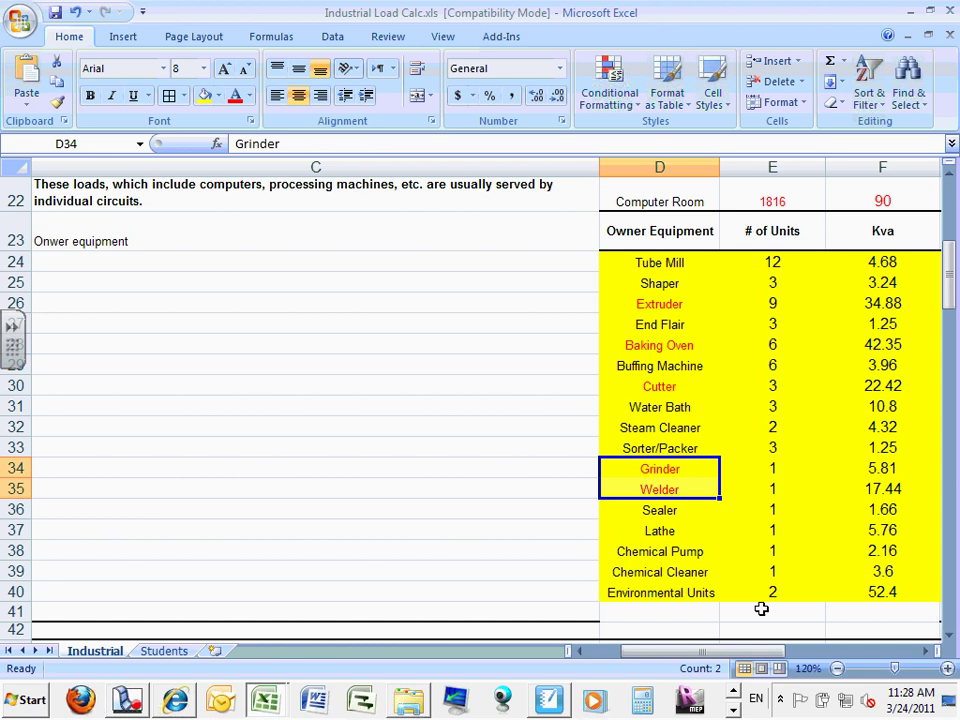
pyautogui.moveTo(722, 656); pyautogui.dragTo(745, 656)
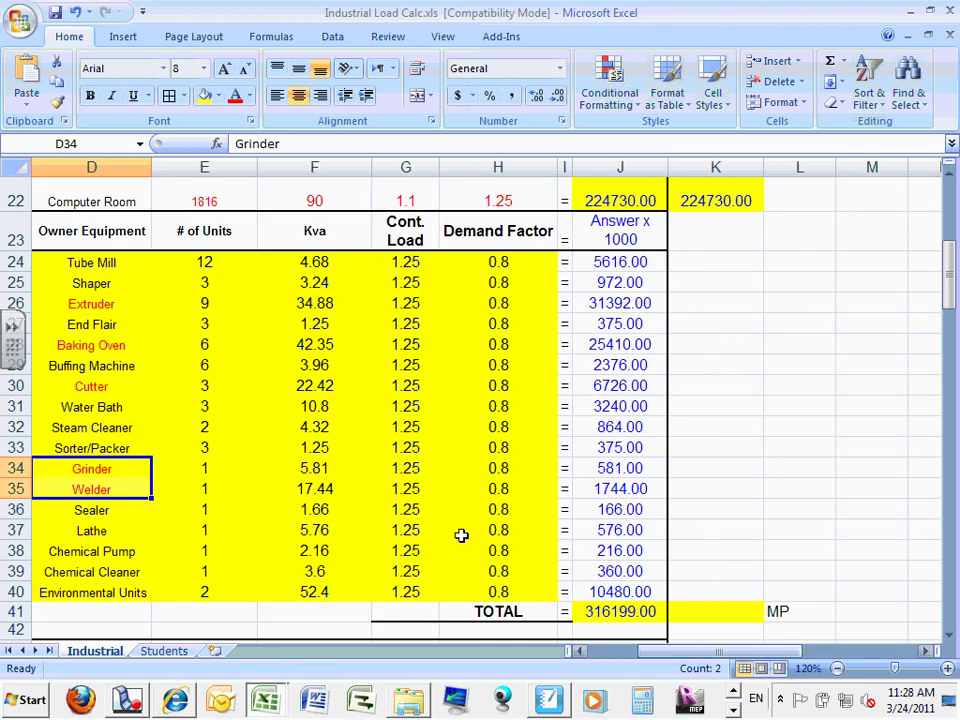
pyautogui.click(205, 263)
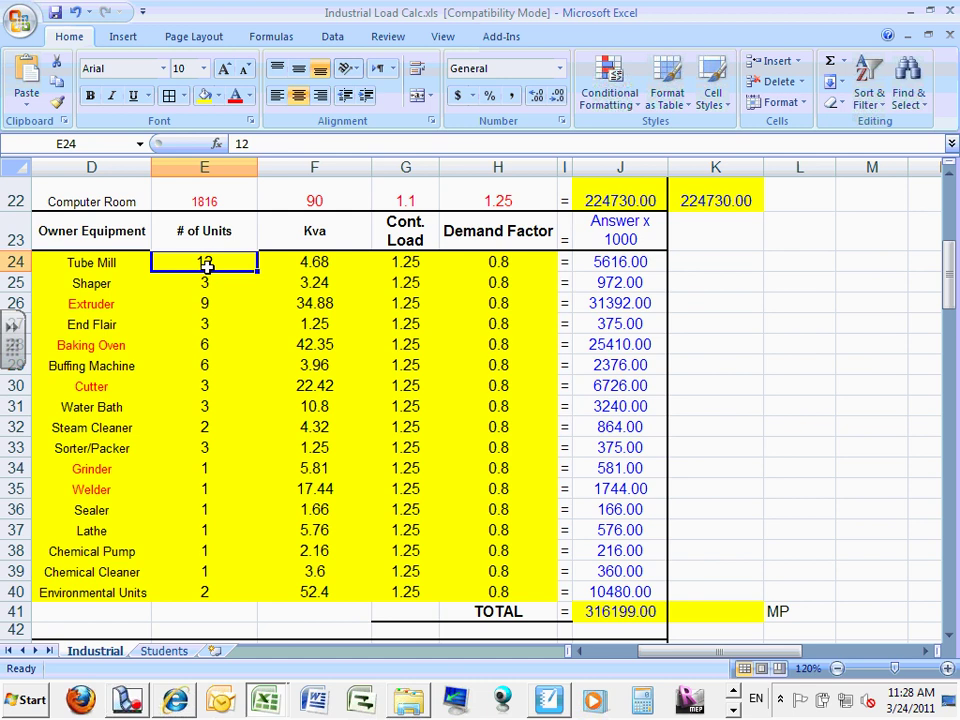
pyautogui.click(328, 262)
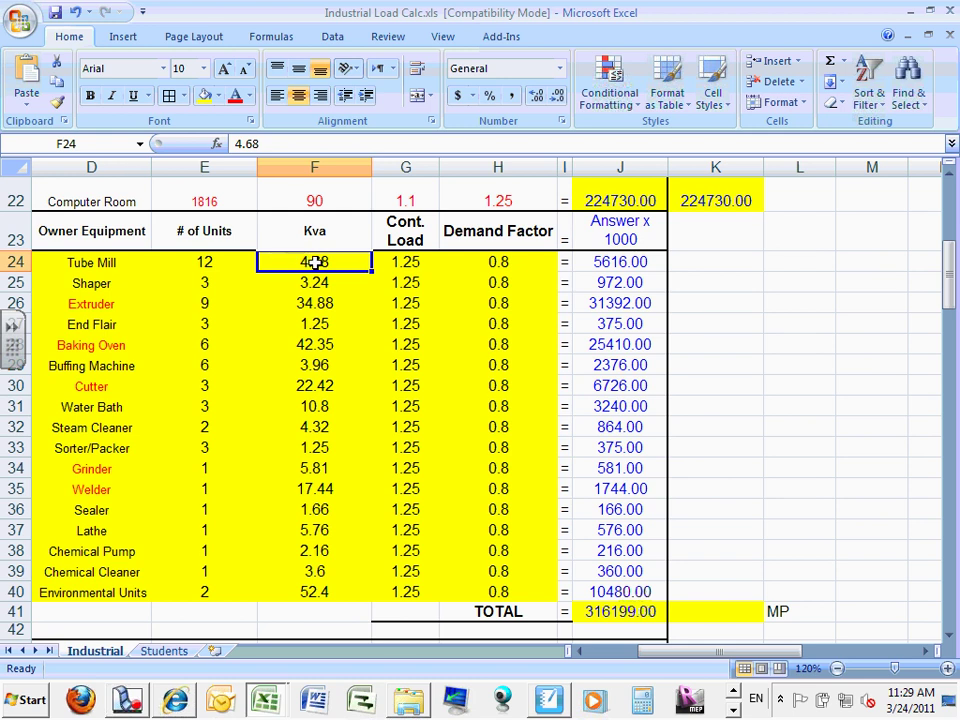
# Step: Try to enter the Tube Mill check formula =913*208*1.73)/1000 in cell K24
pyautogui.click(731, 260)
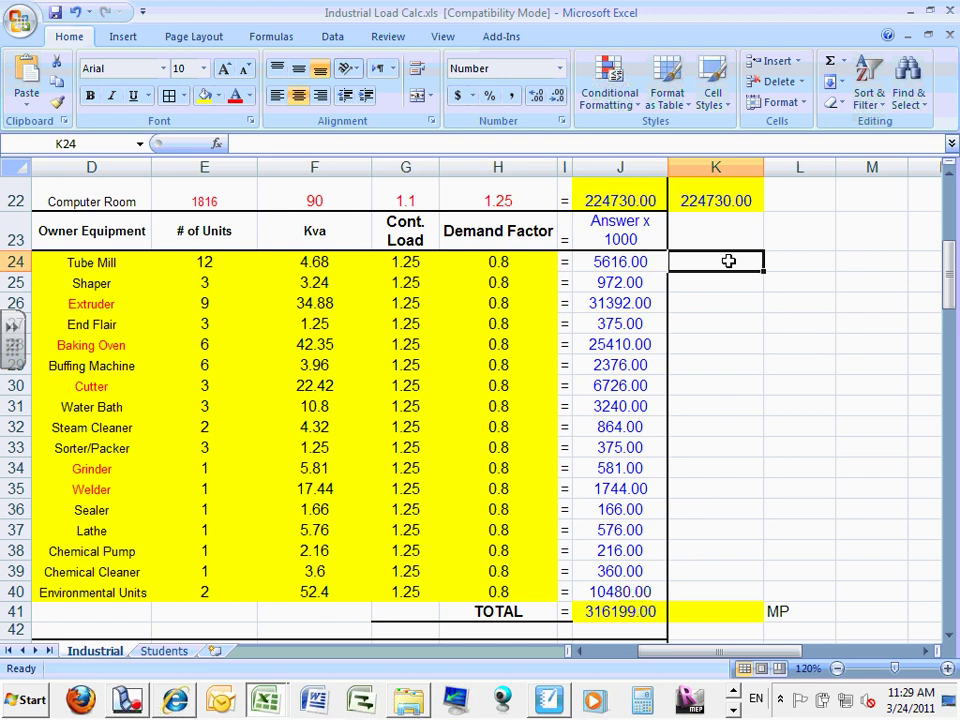
pyautogui.write('13')
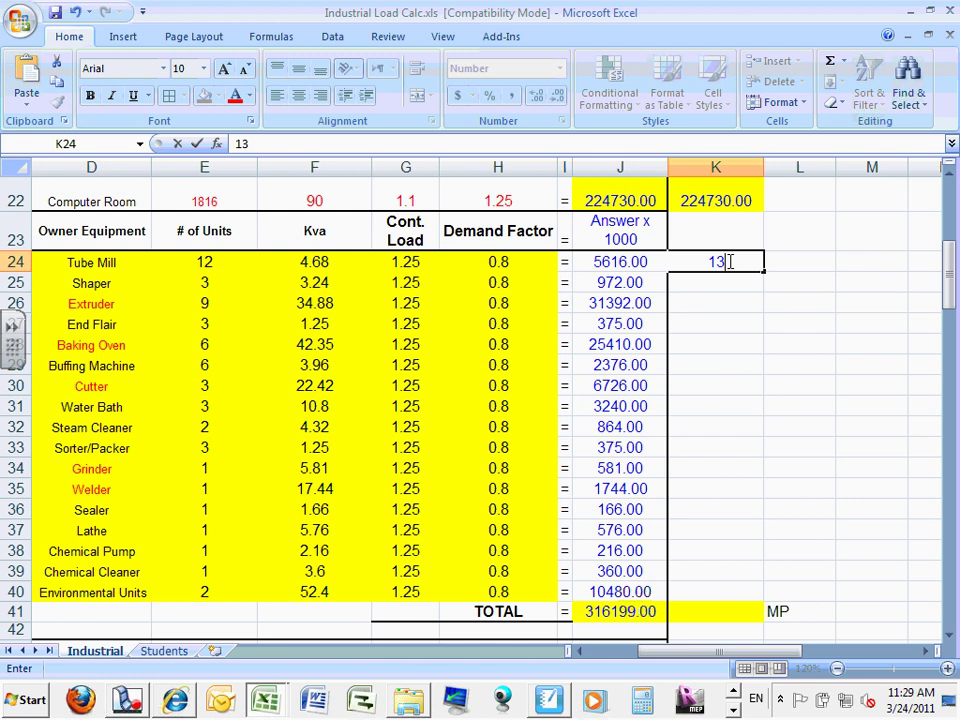
pyautogui.press('BackSpace')
pyautogui.press('BackSpace')
pyautogui.write('=')
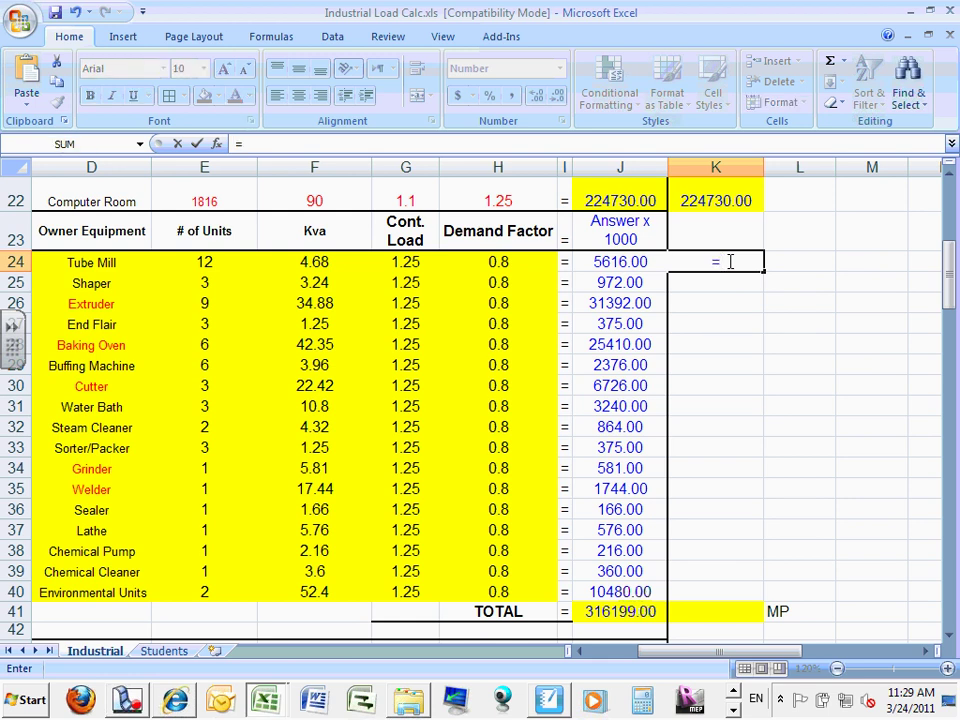
pyautogui.write('13*20')
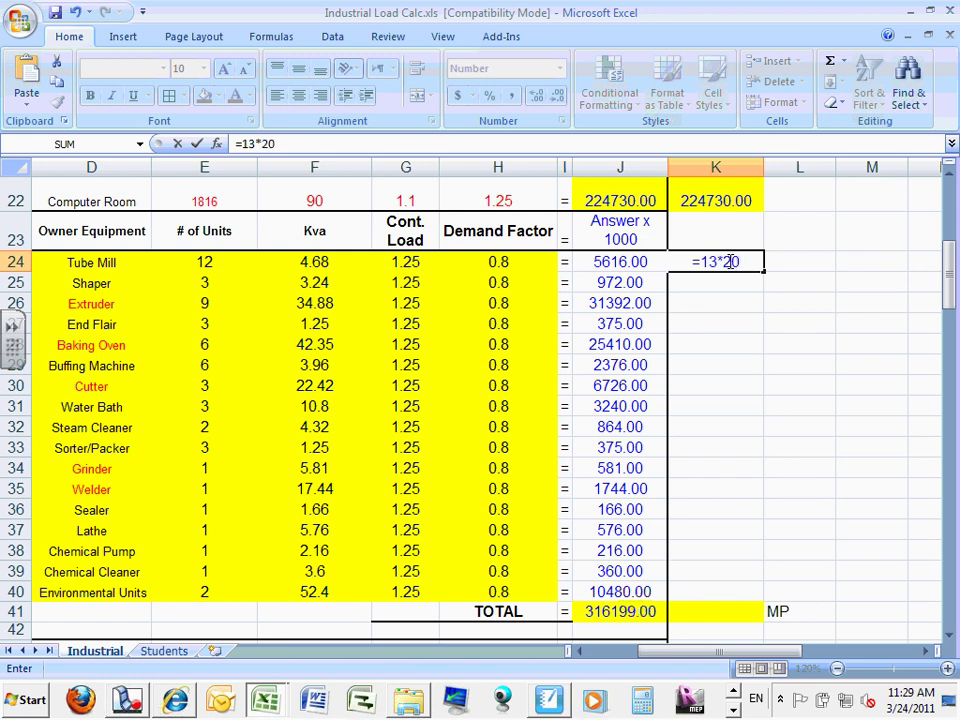
pyautogui.write('8*1.')
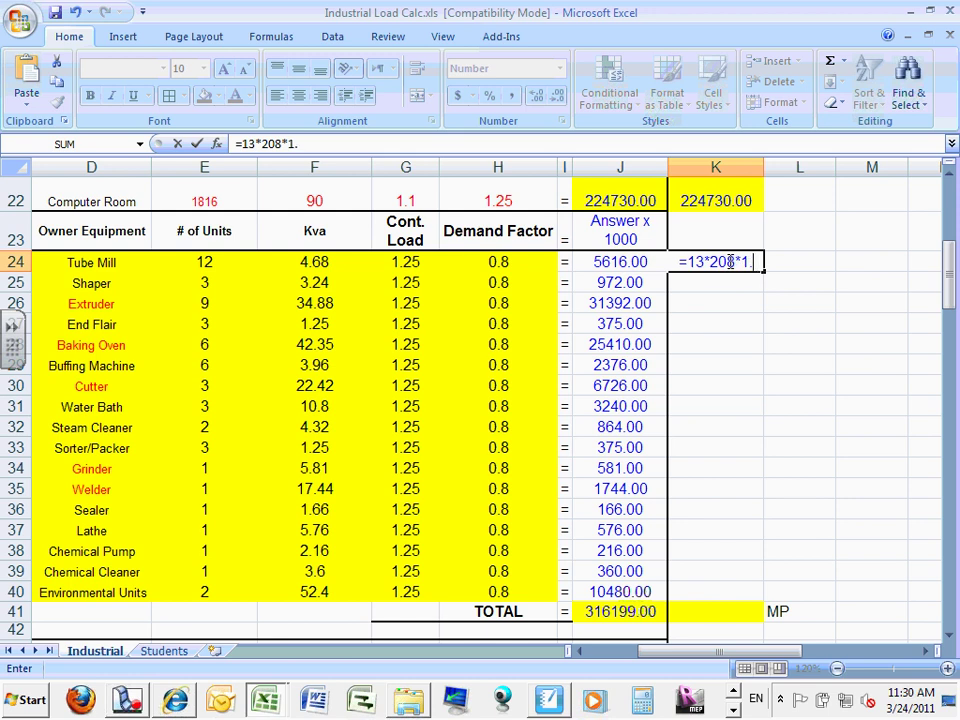
pyautogui.write('73')
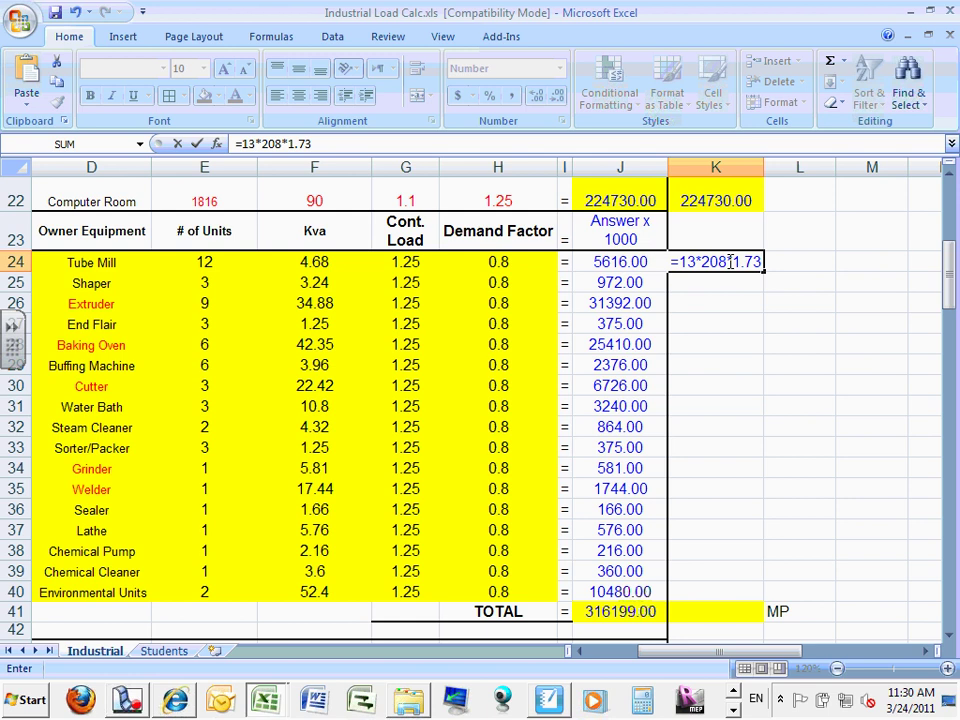
pyautogui.write(')')
pyautogui.click(680, 262)
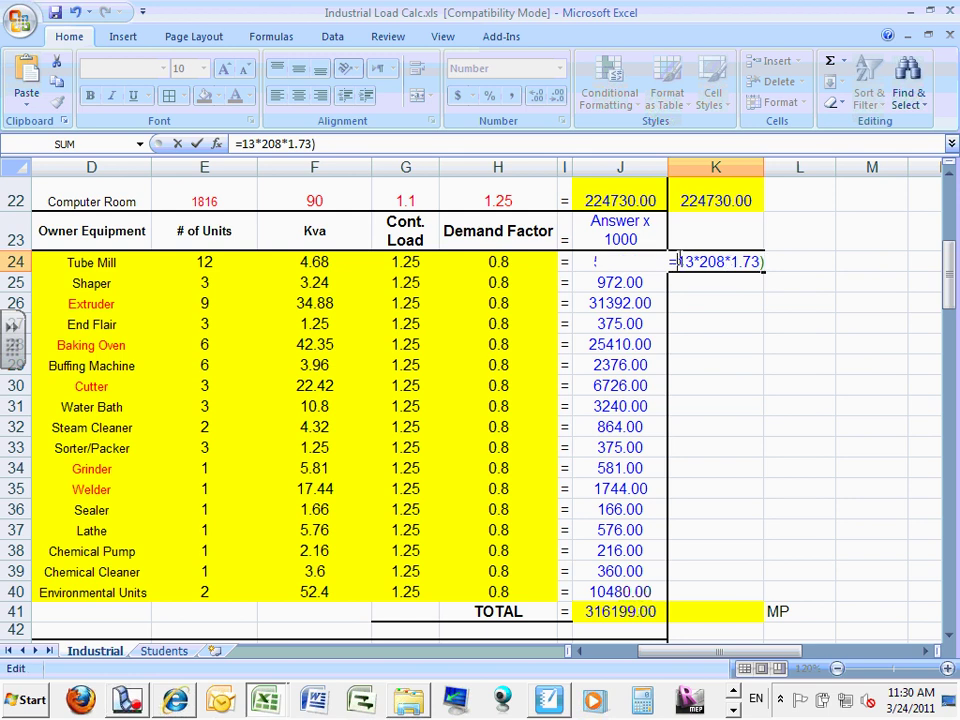
pyautogui.write('9')
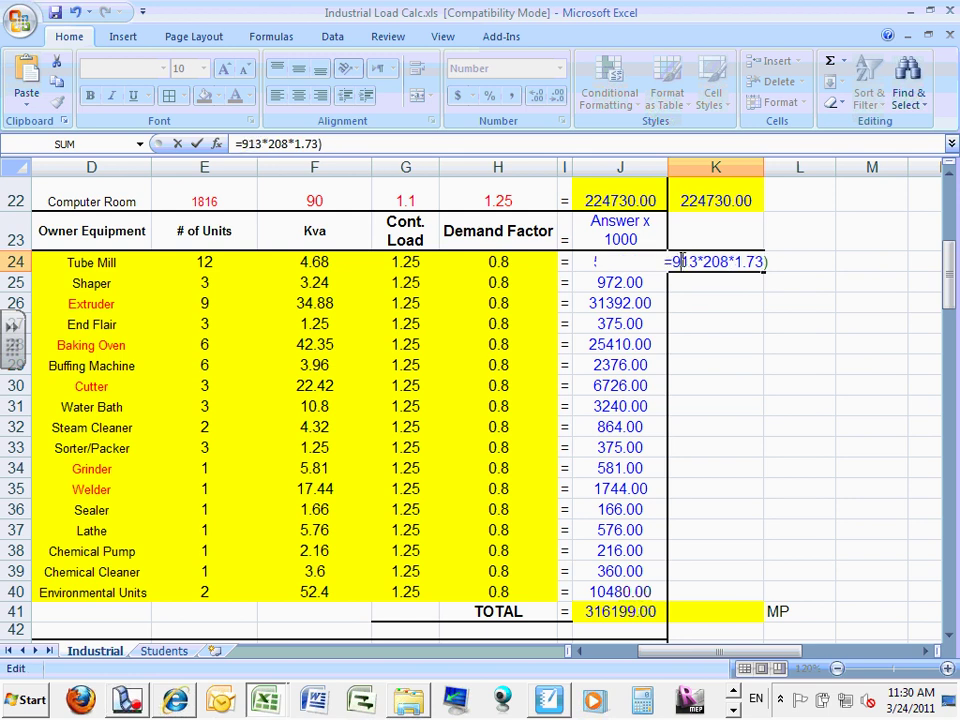
pyautogui.click(772, 261)
pyautogui.write('/')
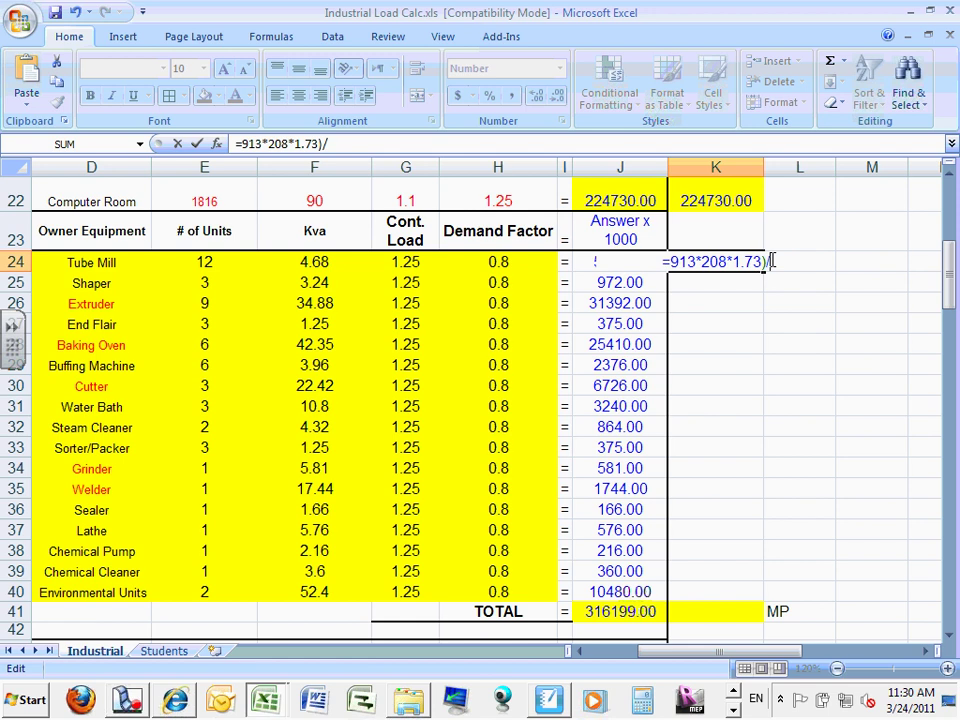
pyautogui.write('1000')
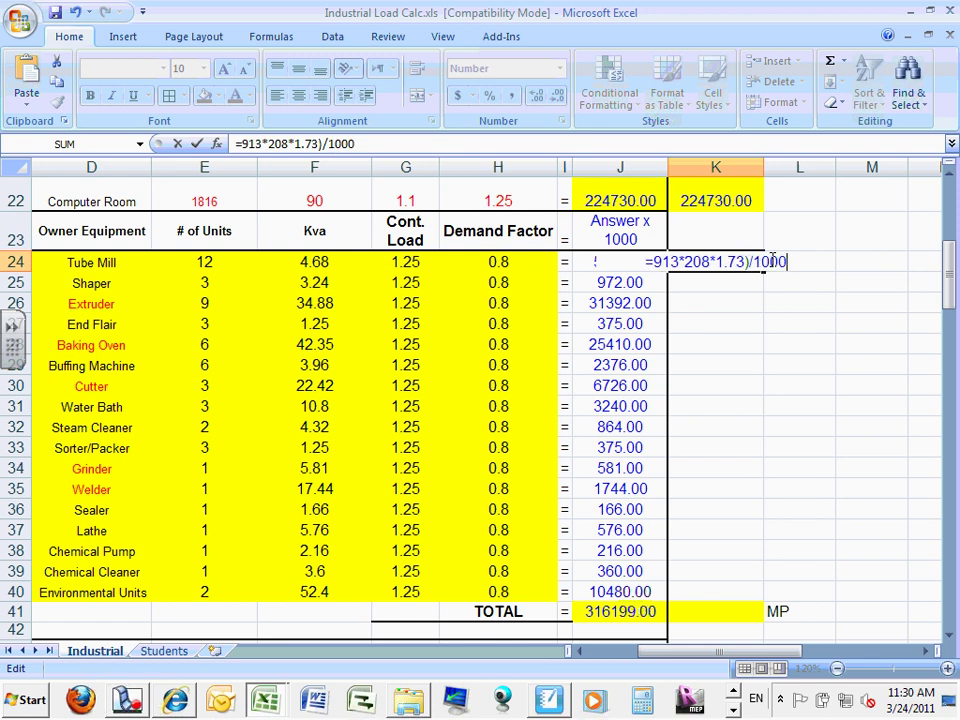
pyautogui.press('Return')
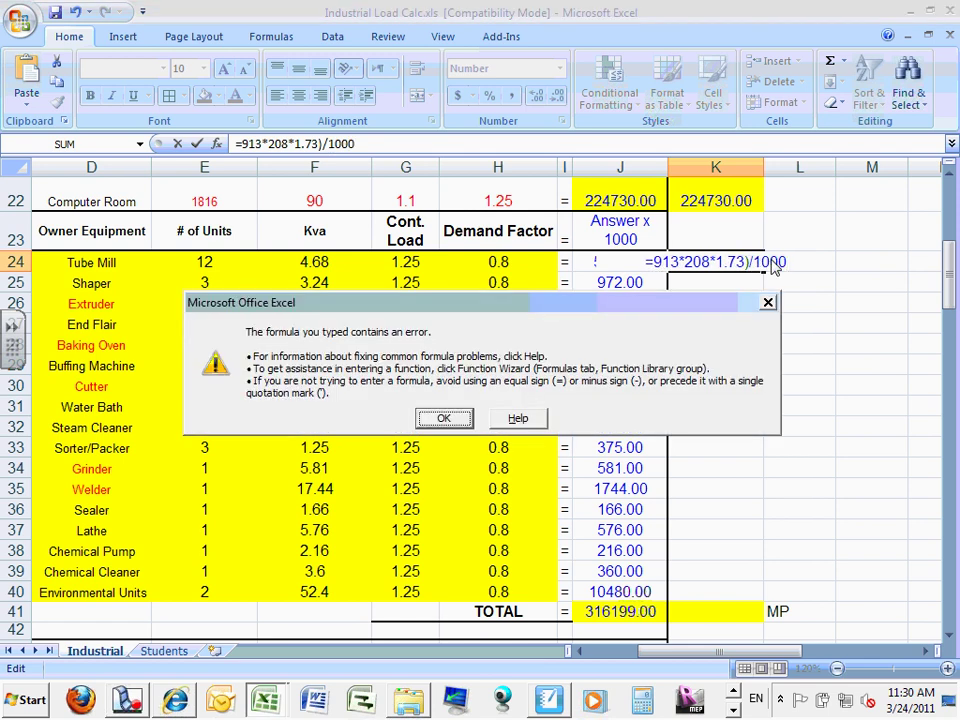
pyautogui.click(440, 419)
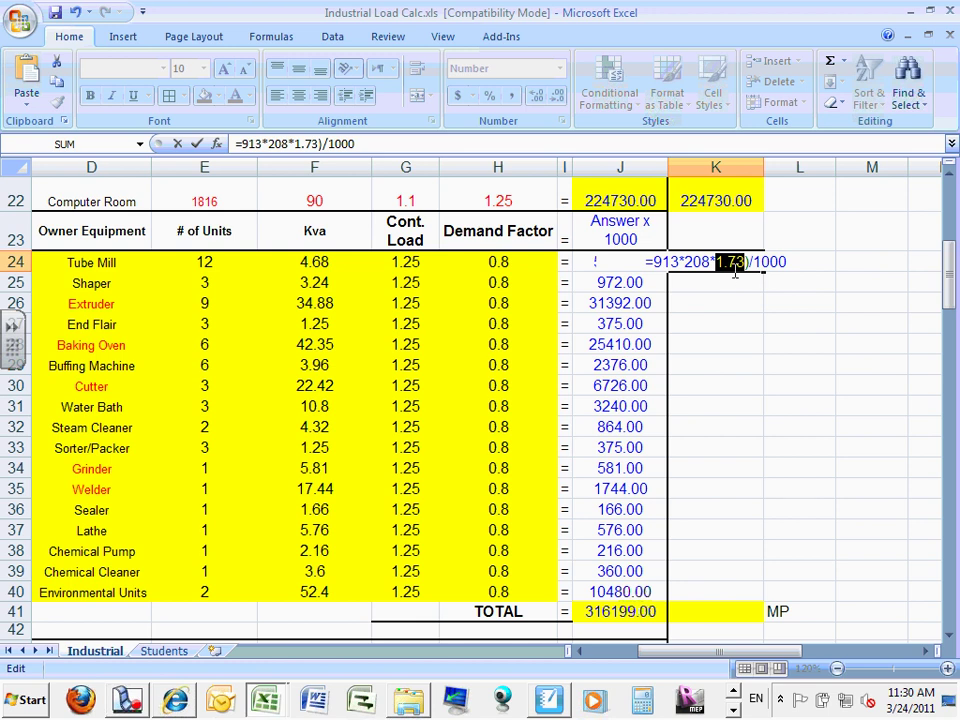
# Step: Correct the check formula in K24 to =(13*208*1.73)/1000
pyautogui.click(657, 262)
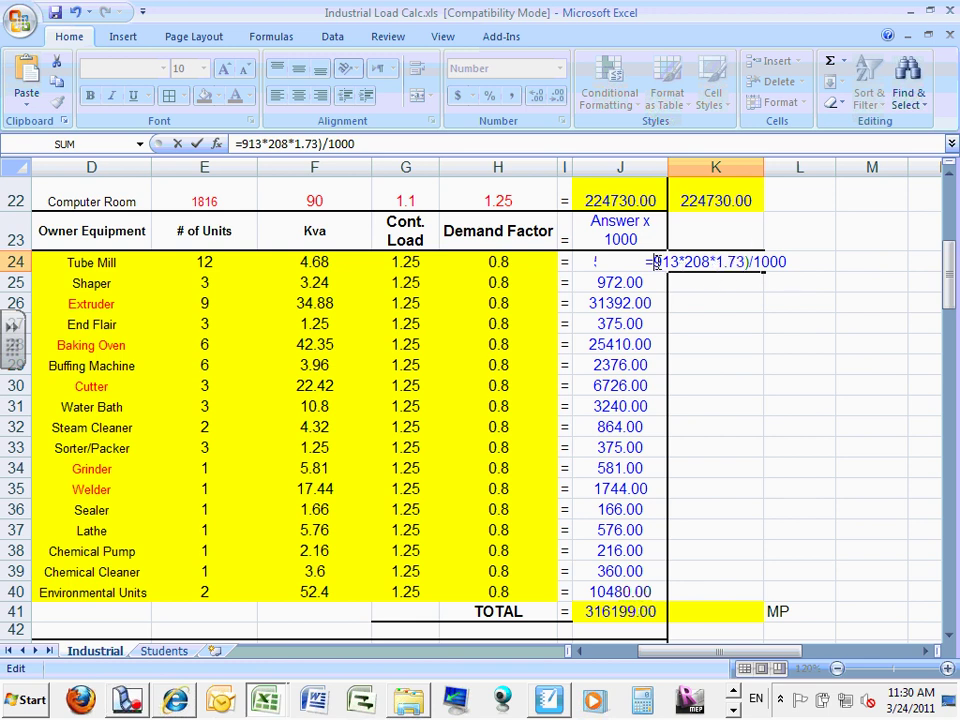
pyautogui.write('(')
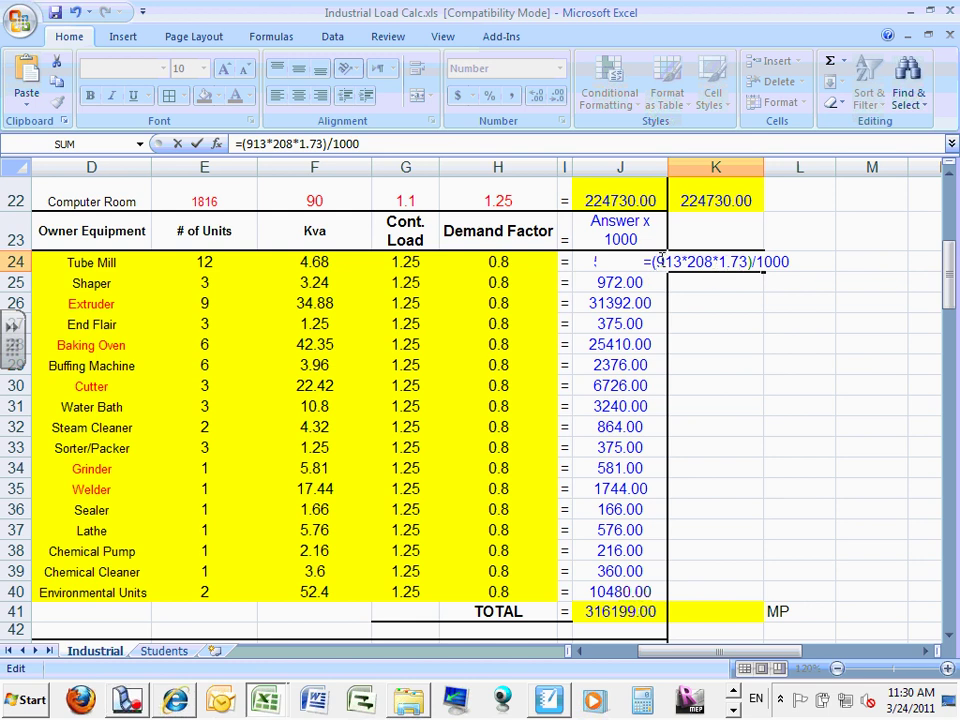
pyautogui.press('Delete')
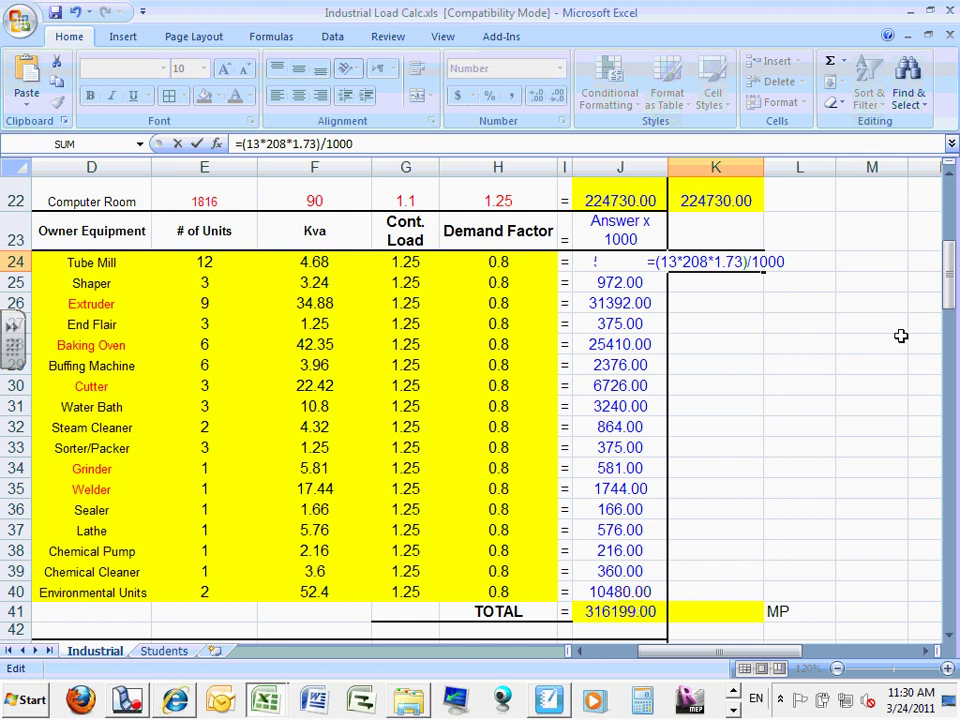
pyautogui.press('Return')
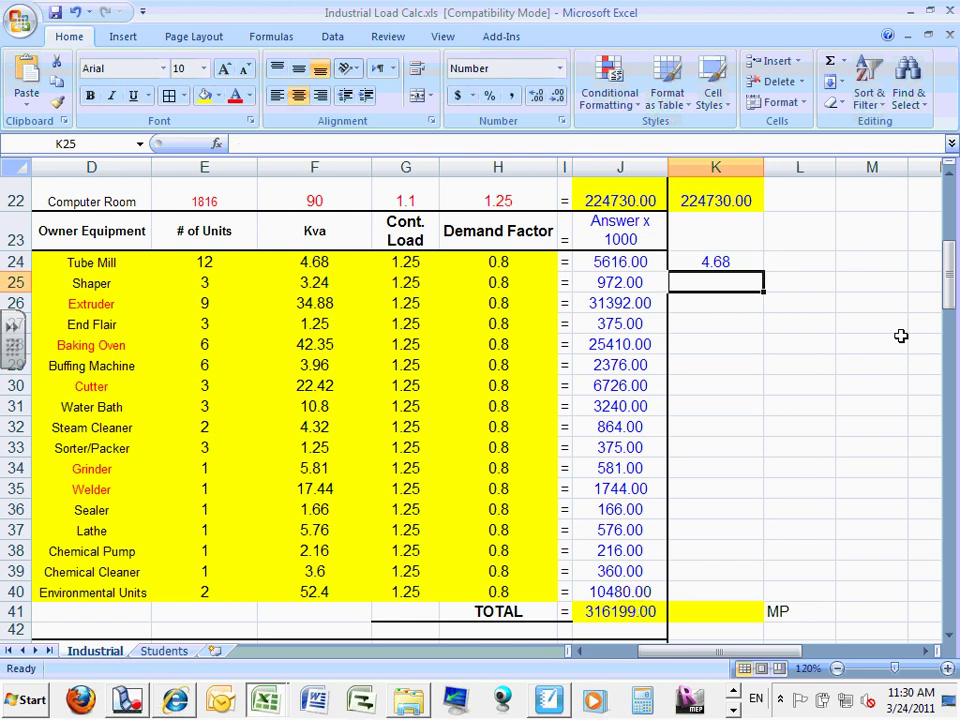
pyautogui.click(733, 257)
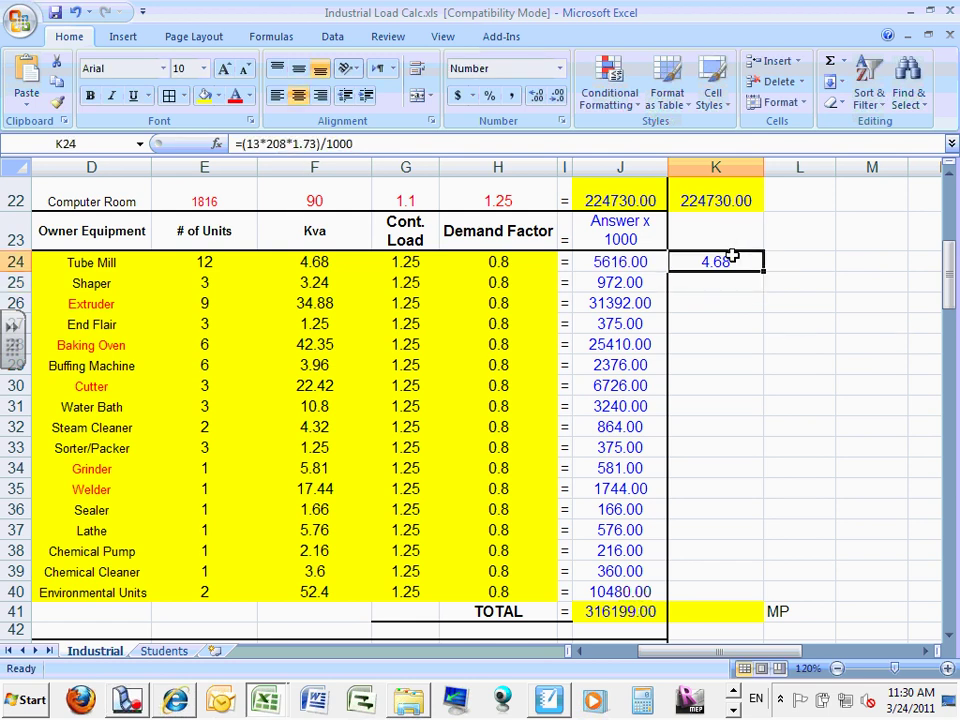
# Step: Circle the Tube Mill kVA in F24 and the check result in K24 in blue ink, then remove the ink
pyautogui.click(334, 259)
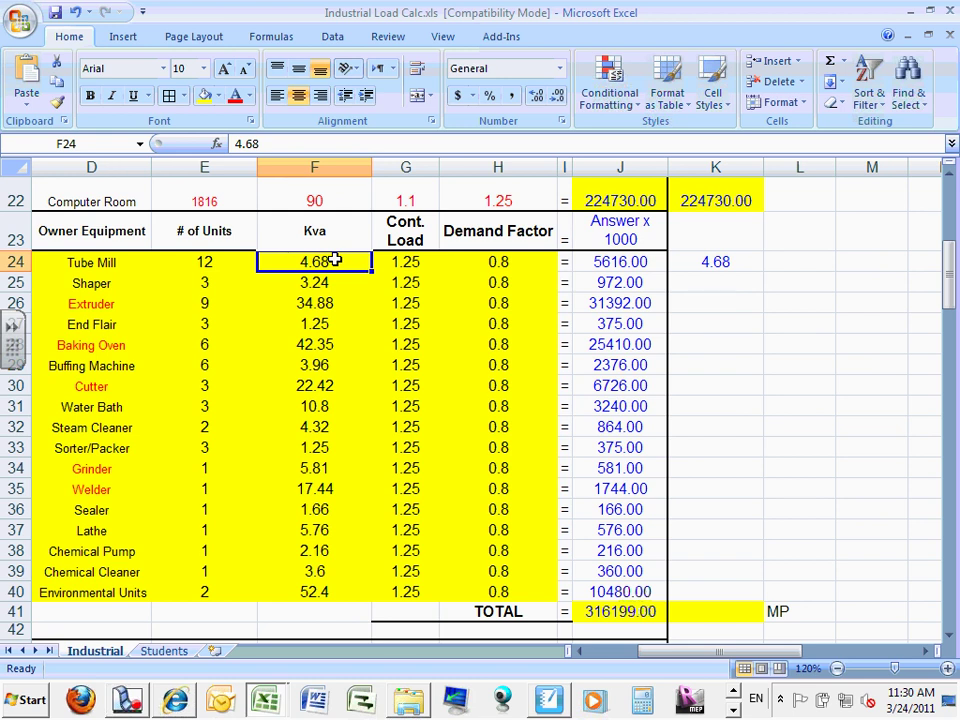
pyautogui.moveTo(428, 263); pyautogui.dragTo(407, 261)
pyautogui.click(335, 258)
pyautogui.moveTo(335, 250)
pyautogui.mouseDown()
pyautogui.moveTo(275, 282)
pyautogui.moveTo(338, 250)
pyautogui.mouseUp()
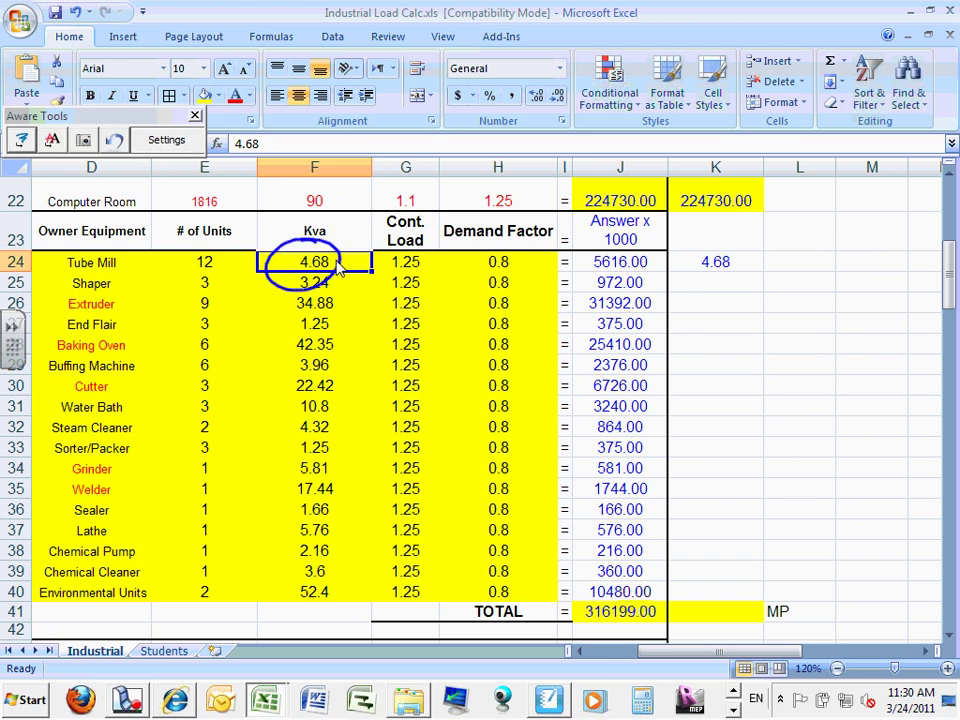
pyautogui.moveTo(728, 238); pyautogui.dragTo(735, 243)
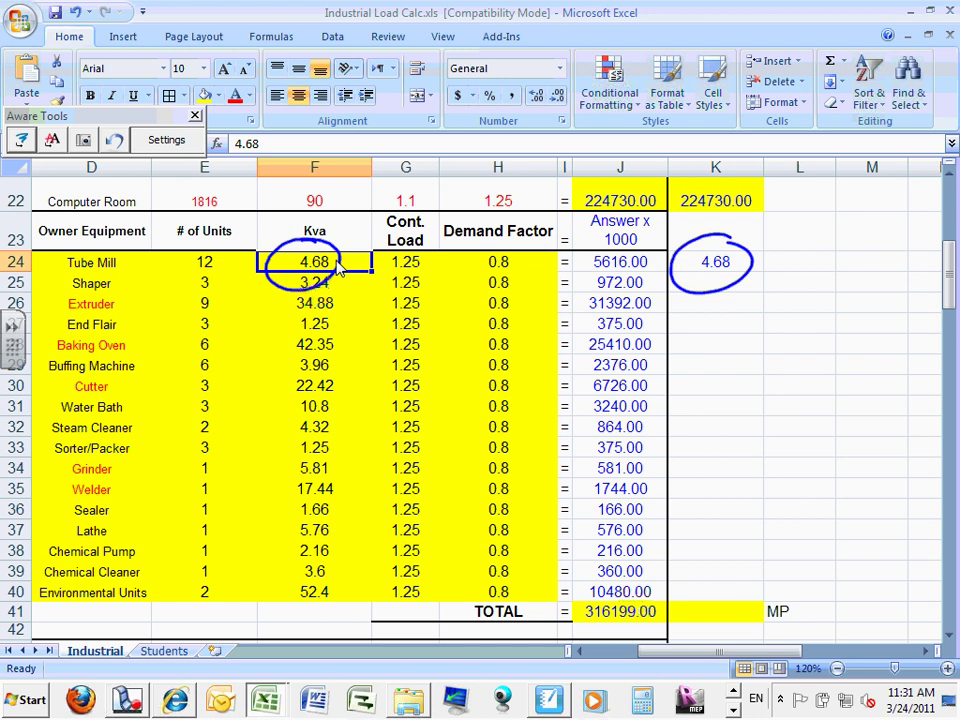
pyautogui.click(722, 262)
pyautogui.click(716, 262)
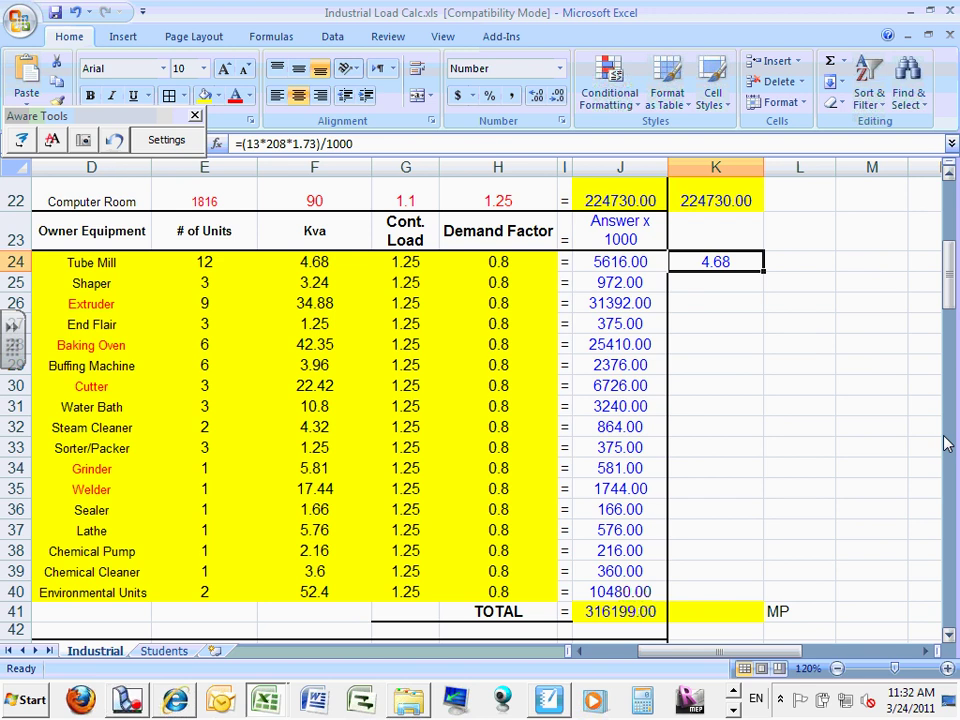
# Step: Clear the check calculation from cell K24
pyautogui.click(716, 386)
pyautogui.click(718, 266)
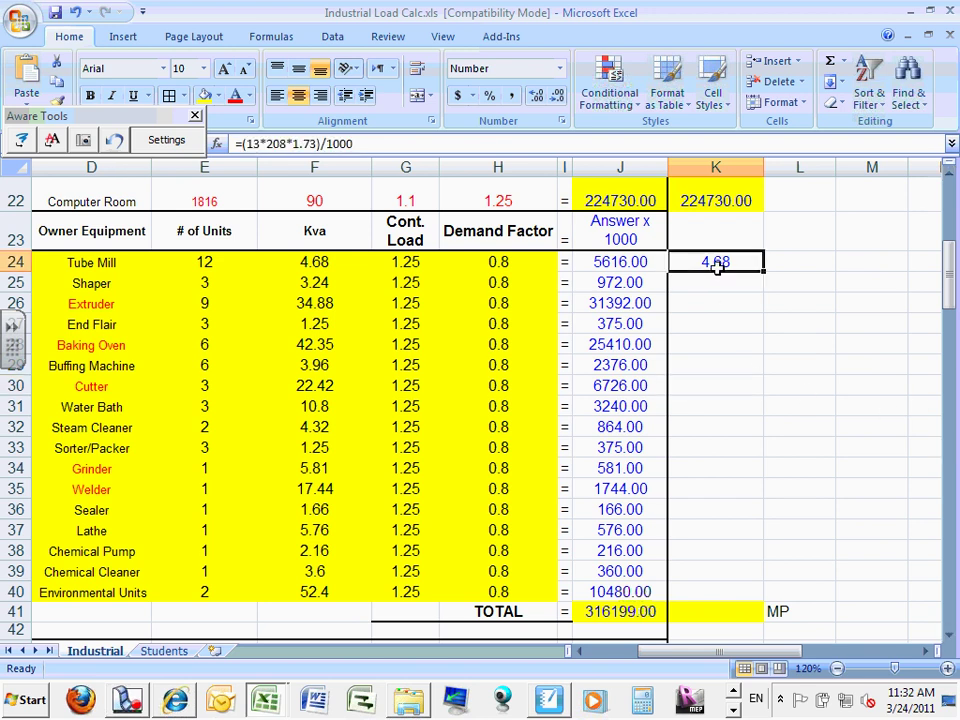
pyautogui.press('Delete')
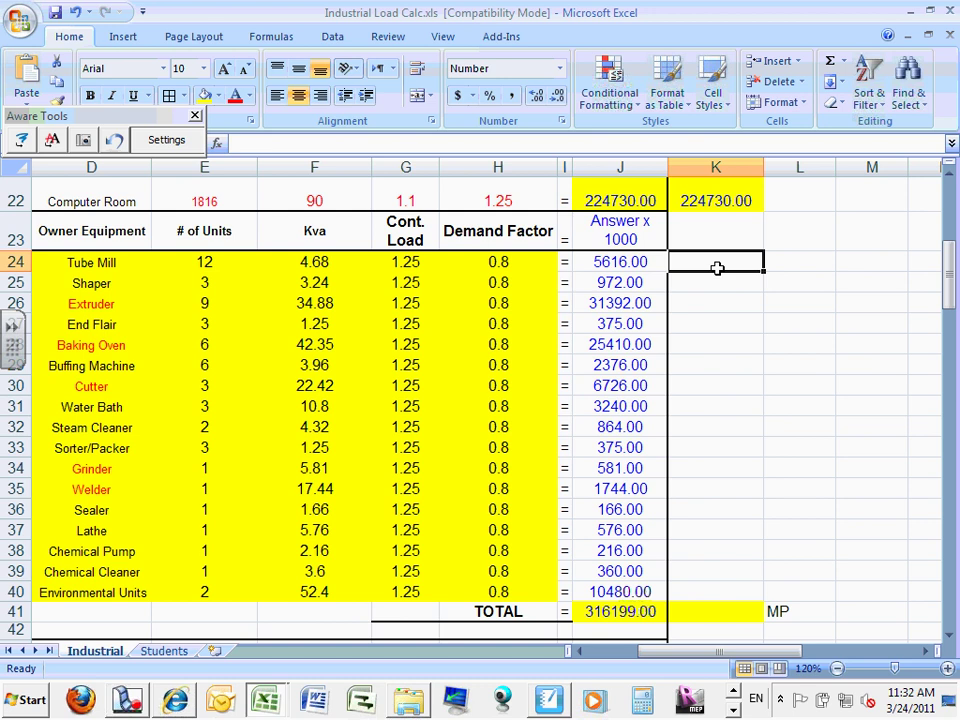
# Step: Examine the Tube Mill answer formula in J24 and the units, kVA, continuous load and demand factor cells it multiplies
pyautogui.click(627, 262)
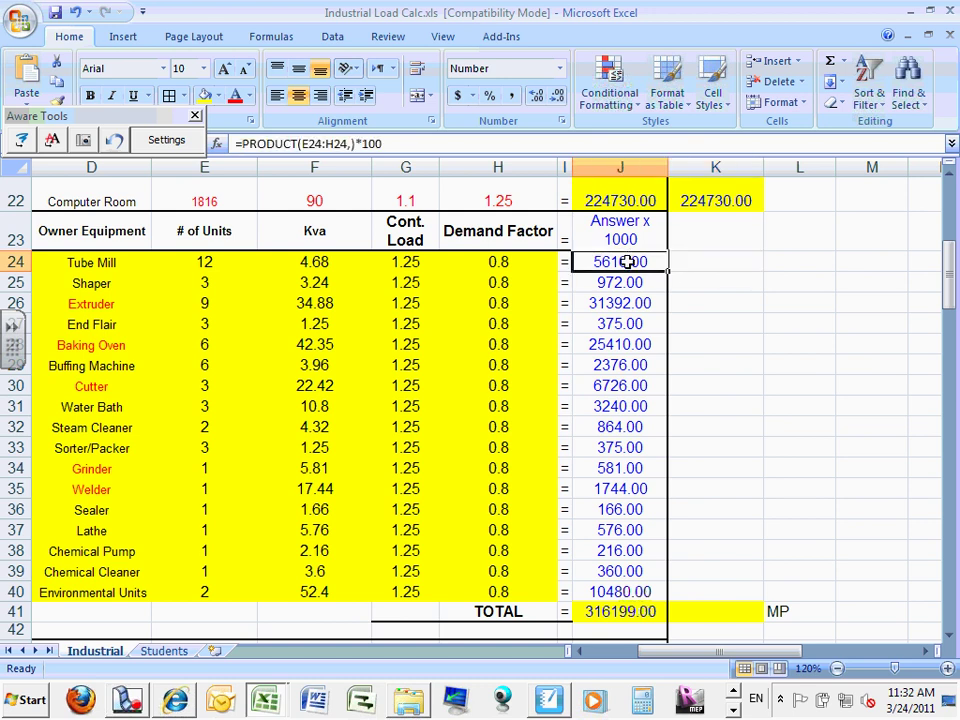
pyautogui.doubleClick(627, 262)
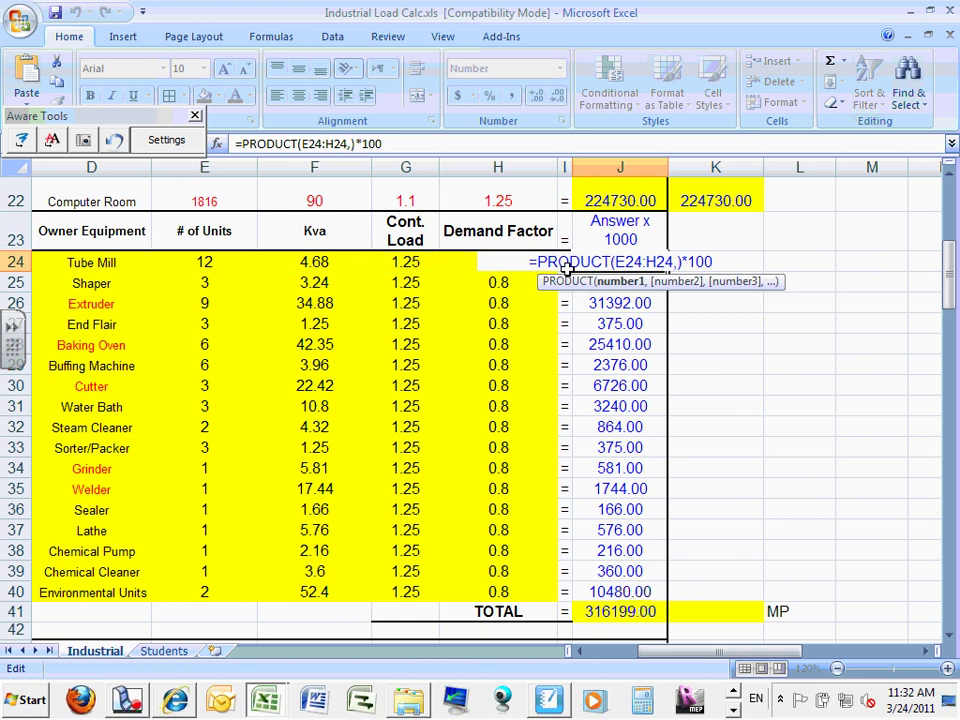
pyautogui.press('Escape')
pyautogui.click(203, 262)
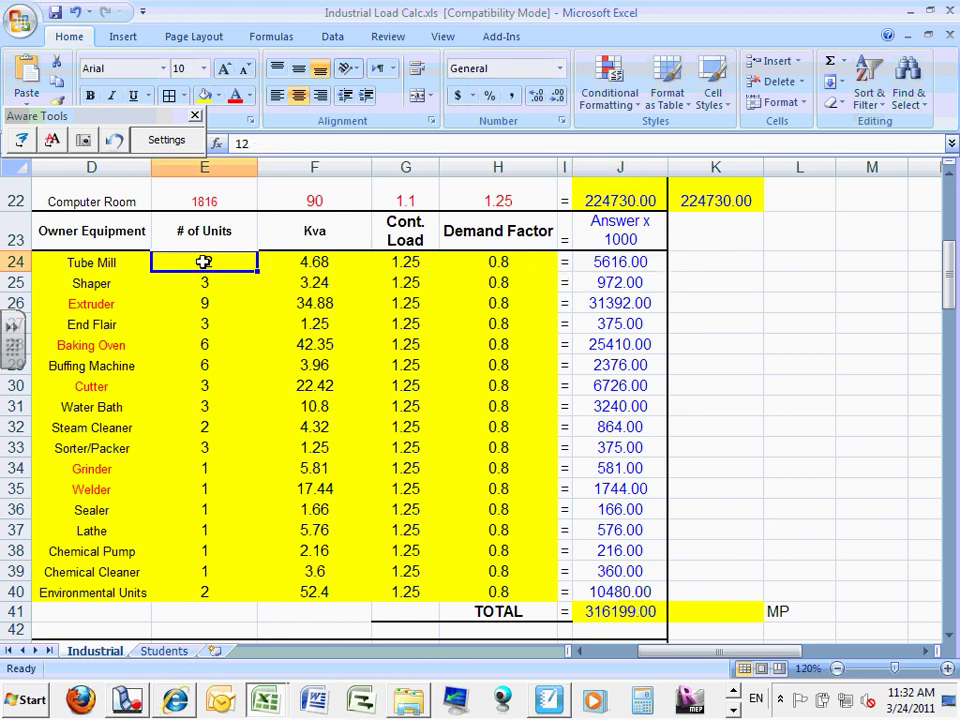
pyautogui.click(325, 262)
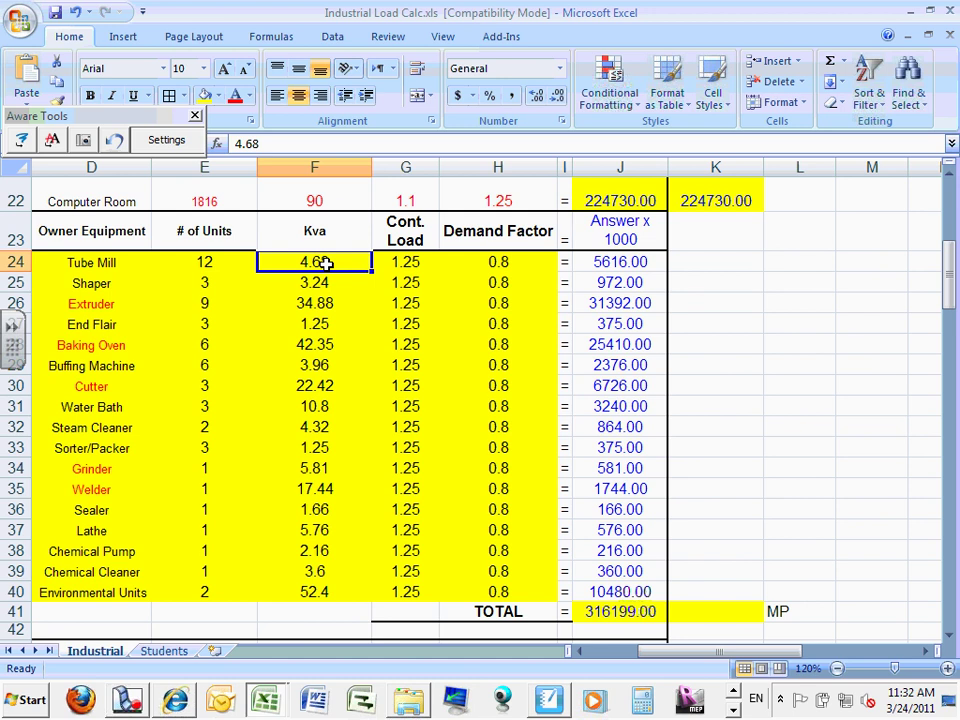
pyautogui.click(405, 262)
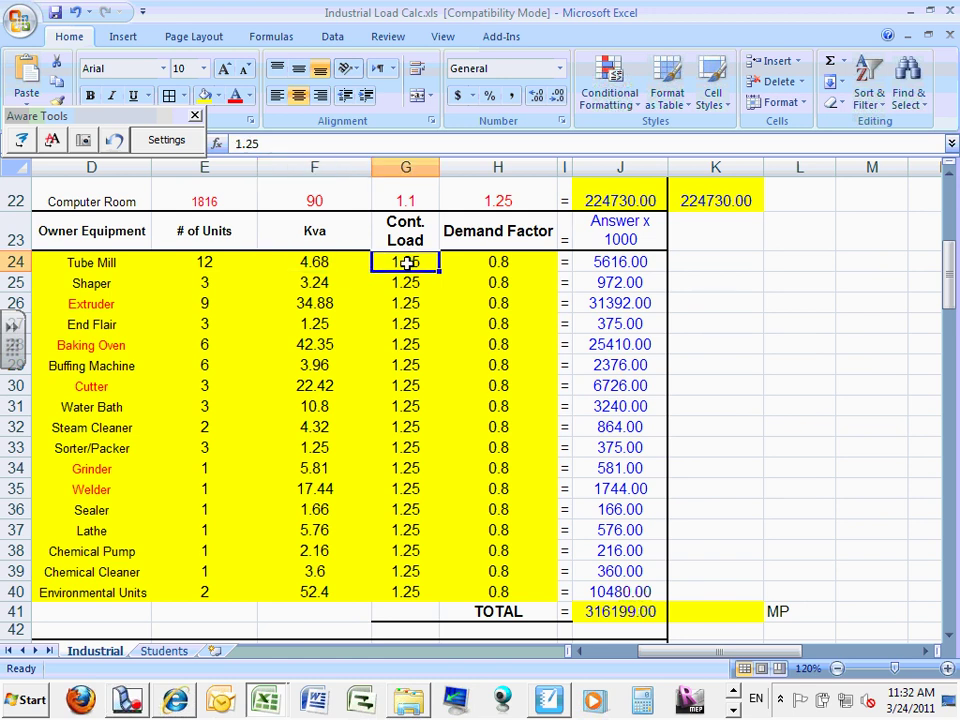
pyautogui.click(507, 261)
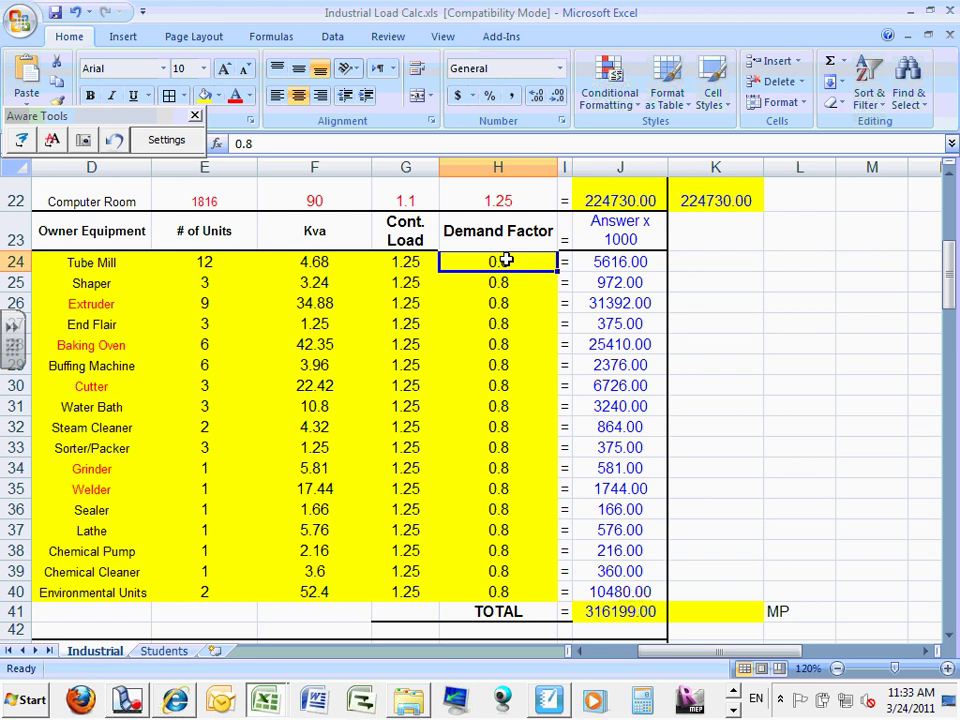
# Step: Correct the Tube Mill answer formula in J24 to =PRODUCT(E24:H24,)*1000
pyautogui.click(622, 262)
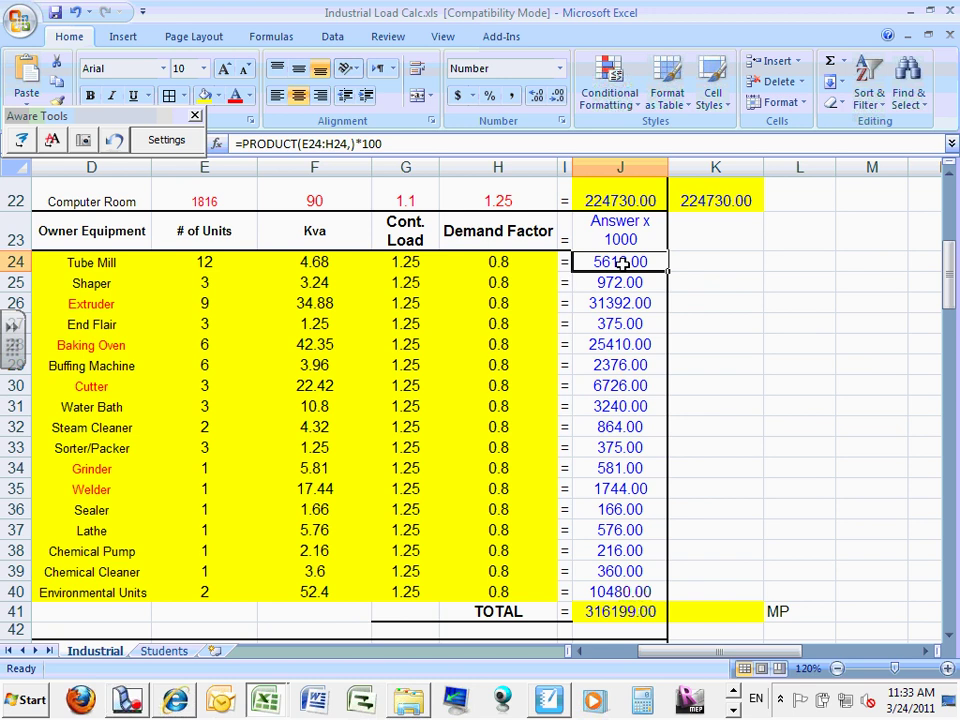
pyautogui.click(387, 143)
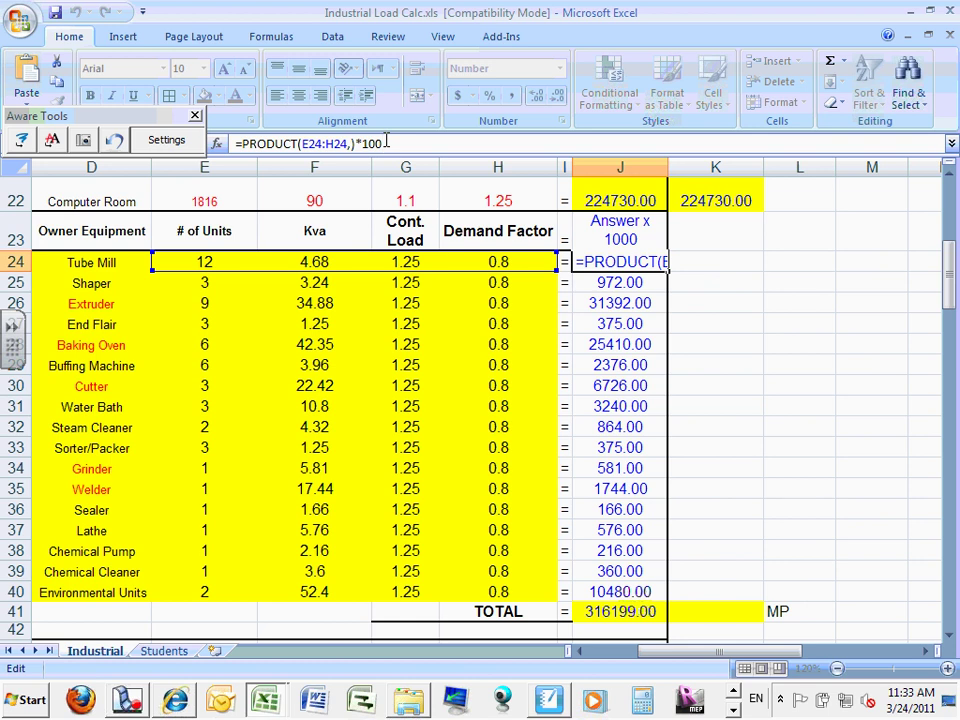
pyautogui.write('0')
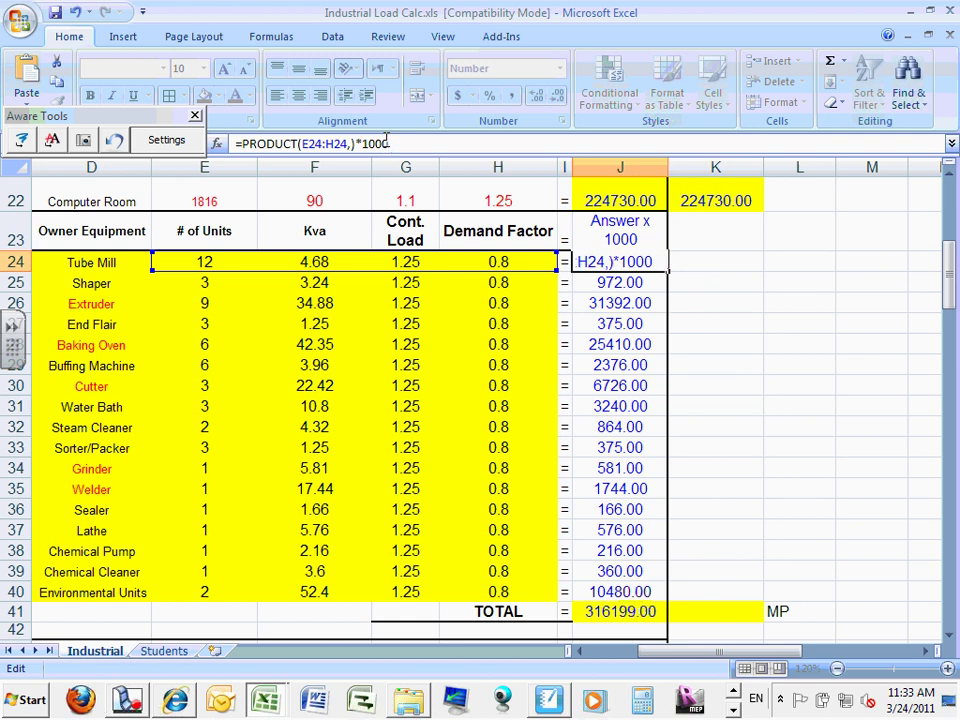
pyautogui.press('Return')
pyautogui.click(620, 261)
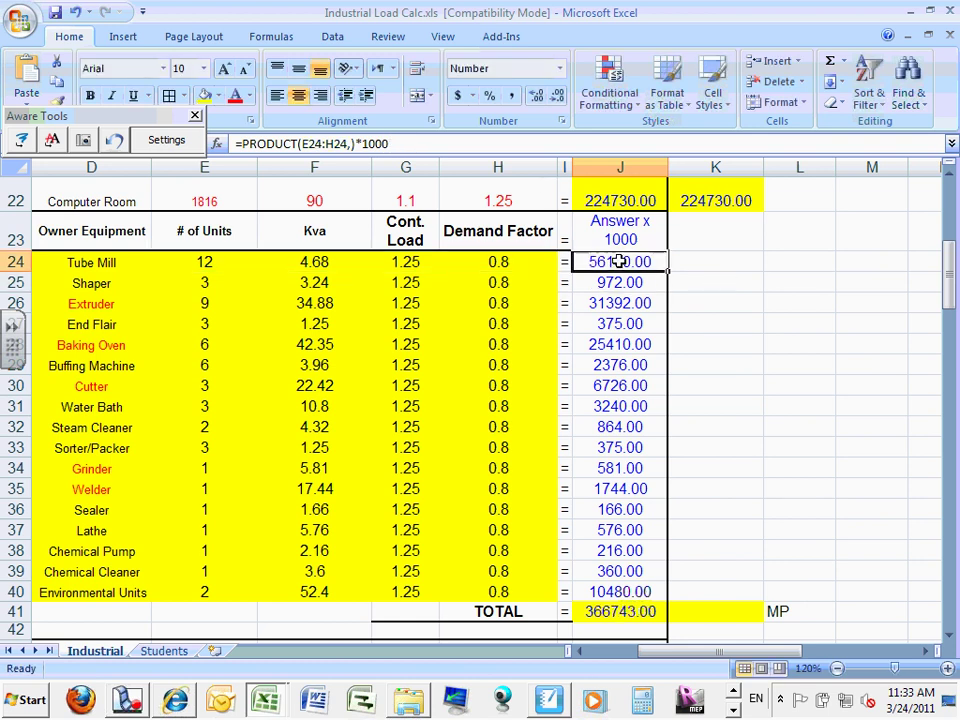
# Step: Copy the corrected Tube Mill answer formula from J24 down through the Environmental Units row in J40
pyautogui.click(635, 281)
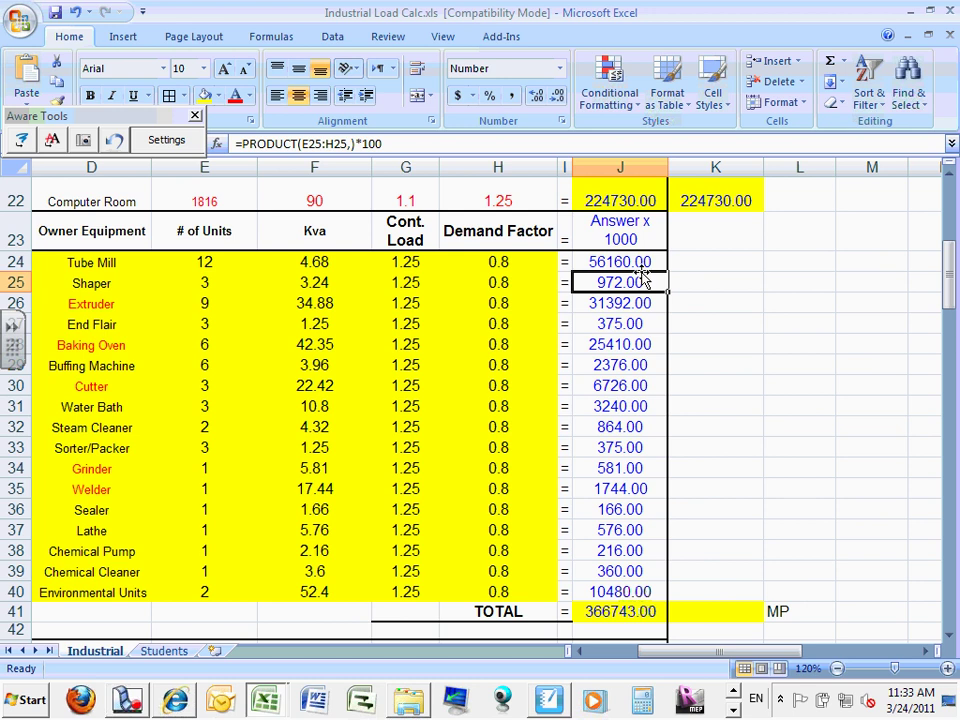
pyautogui.click(641, 261)
pyautogui.moveTo(668, 270); pyautogui.dragTo(624, 283)
pyautogui.click(624, 283)
pyautogui.click(605, 262)
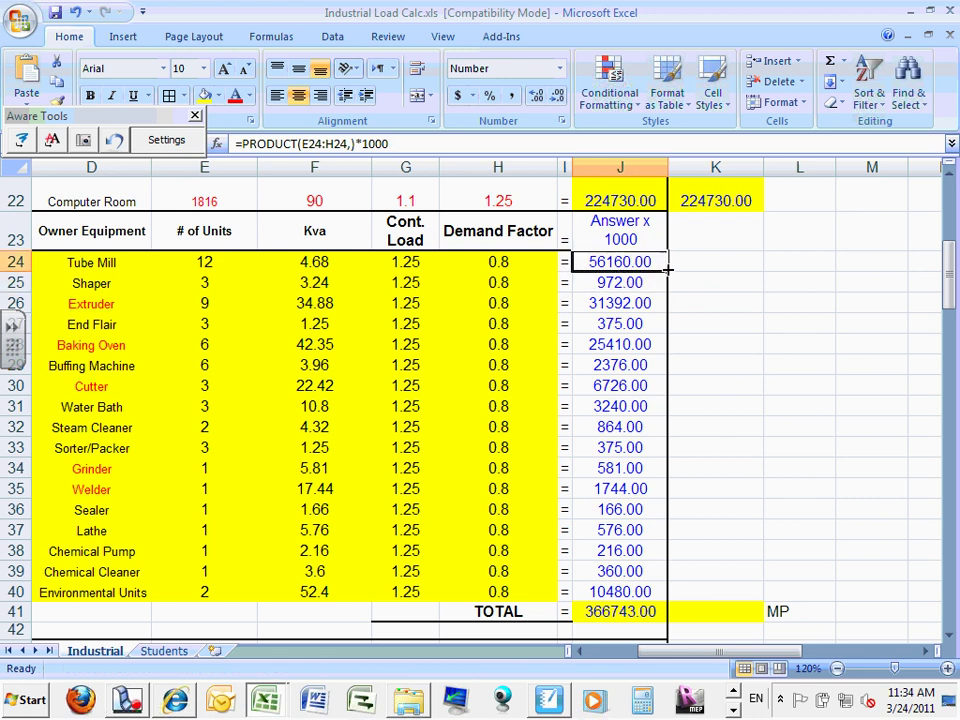
pyautogui.moveTo(668, 271); pyautogui.dragTo(647, 592)
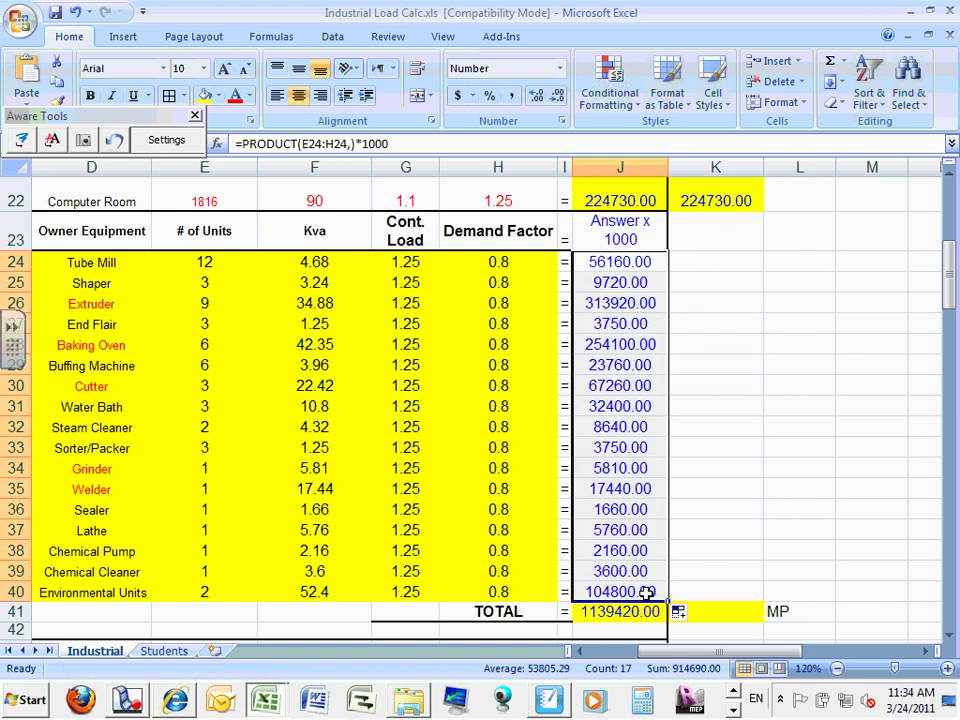
pyautogui.click(712, 327)
# Step: Check the copied answer formulas from the Tube Mill in J24 to the Steam Cleaner in J32
pyautogui.click(620, 260)
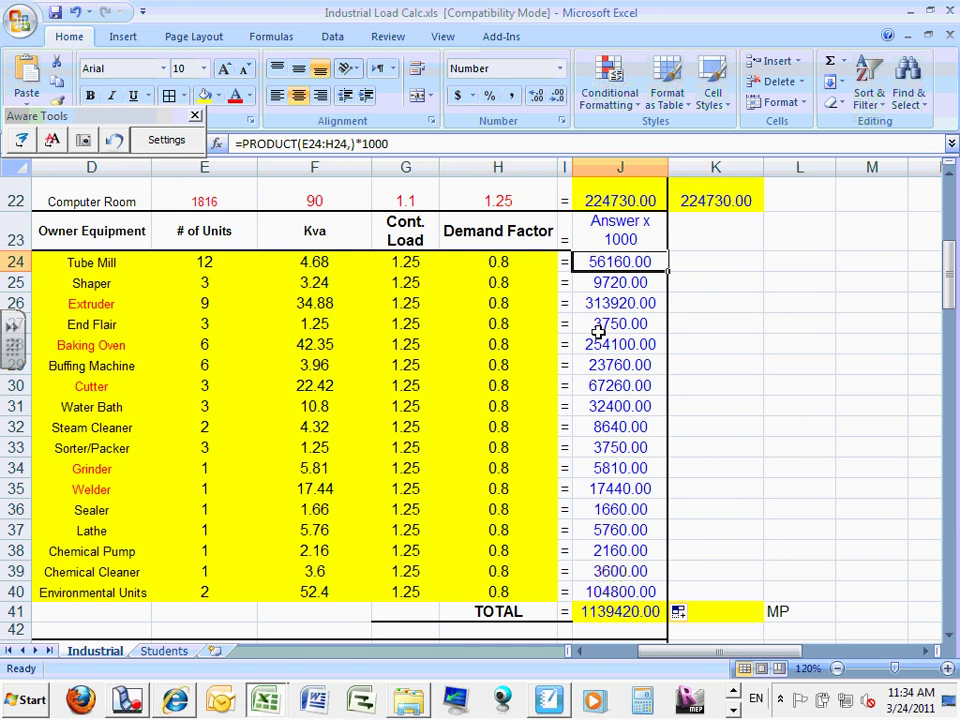
pyautogui.click(612, 283)
pyautogui.click(614, 302)
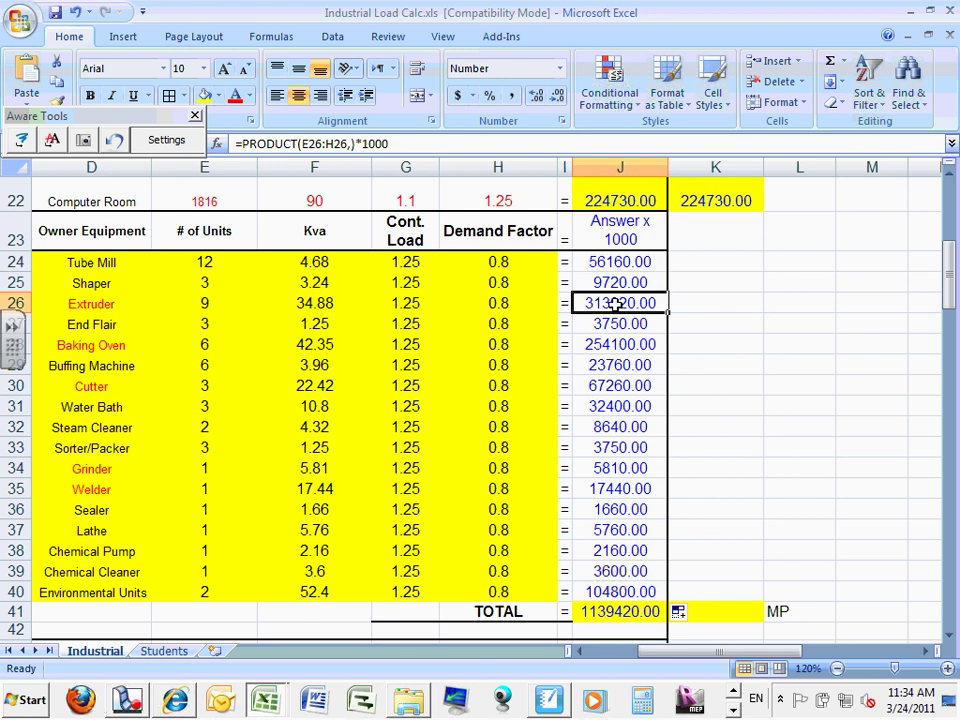
pyautogui.click(610, 324)
pyautogui.click(609, 344)
pyautogui.click(606, 365)
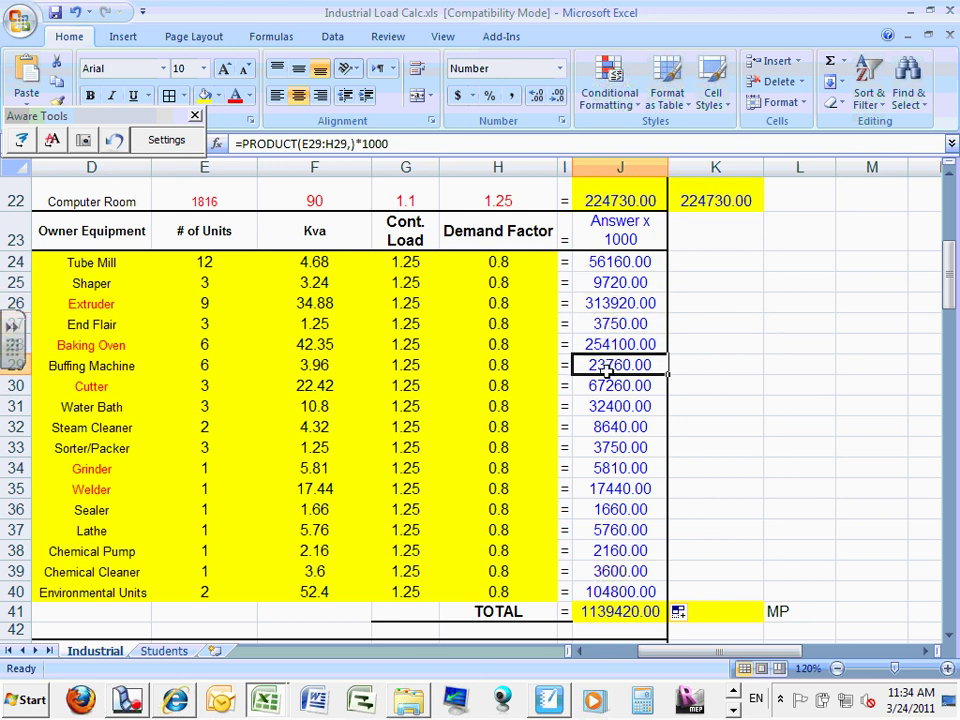
pyautogui.click(604, 385)
pyautogui.click(606, 405)
pyautogui.click(606, 425)
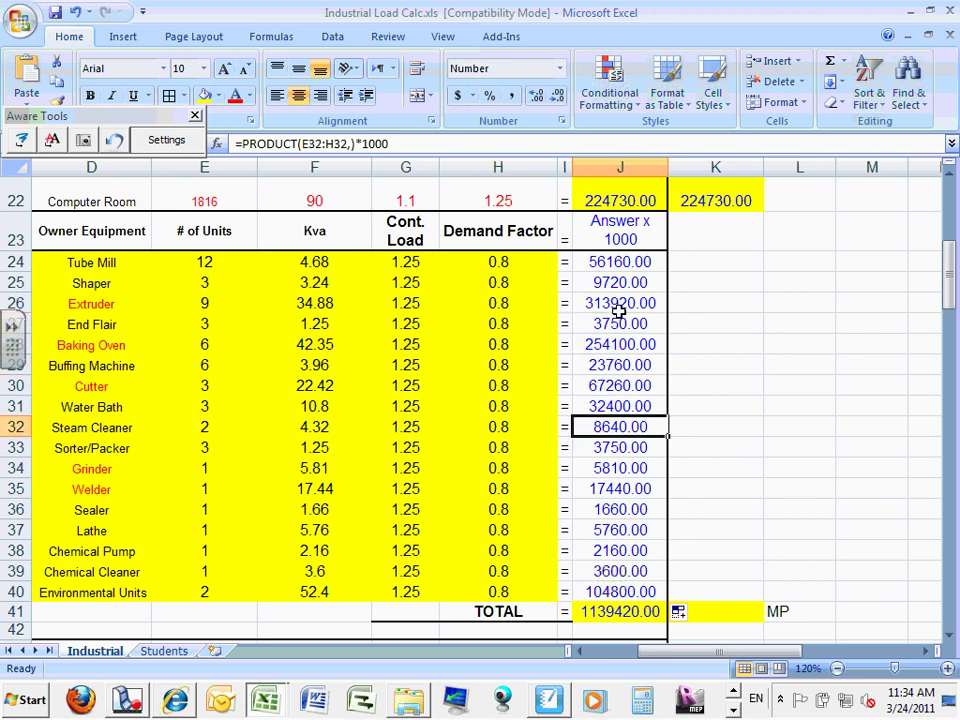
# Step: Compare the Tube Mill kVA in F24 with its answer in J24, and inspect the End Flair label and kVA
pyautogui.click(621, 261)
pyautogui.click(321, 261)
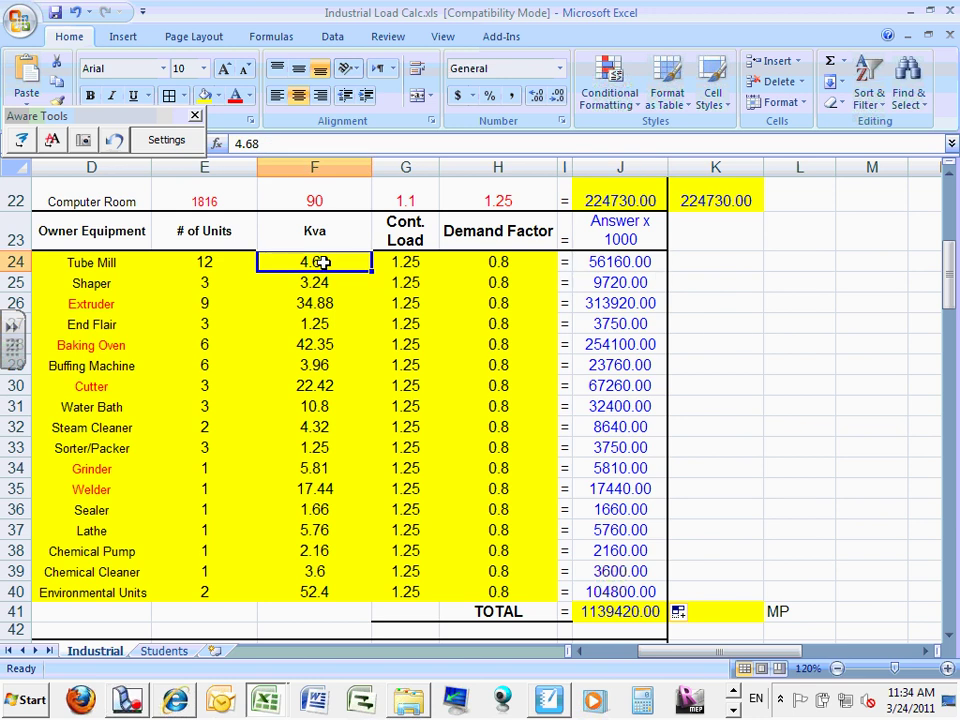
pyautogui.click(614, 263)
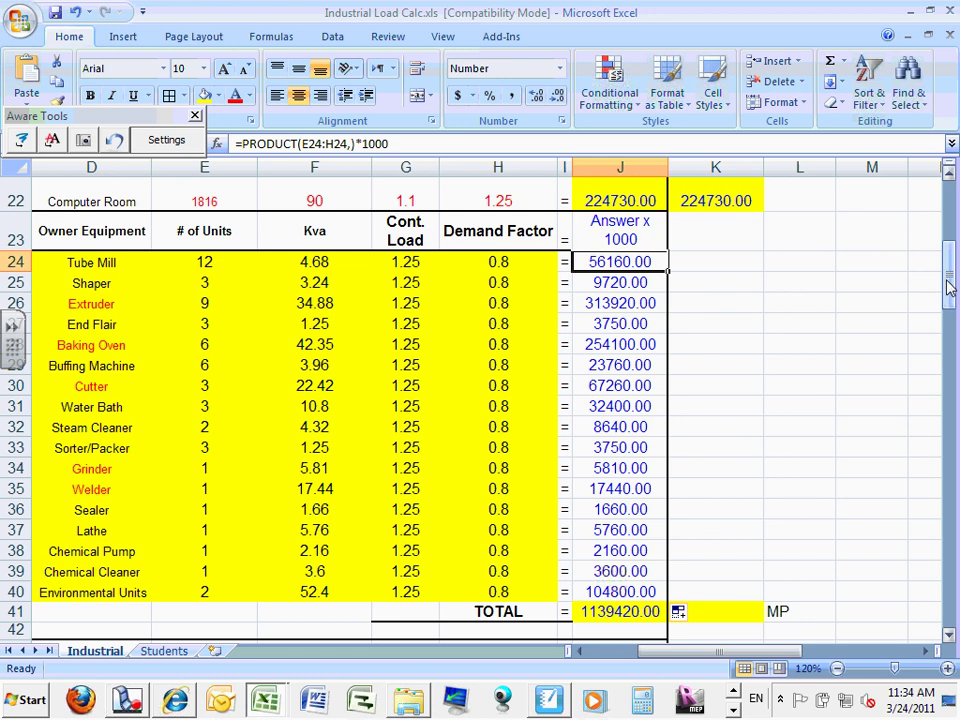
pyautogui.moveTo(950, 287)
pyautogui.mouseDown()
pyautogui.moveTo(949, 300)
pyautogui.moveTo(950, 287)
pyautogui.mouseUp()
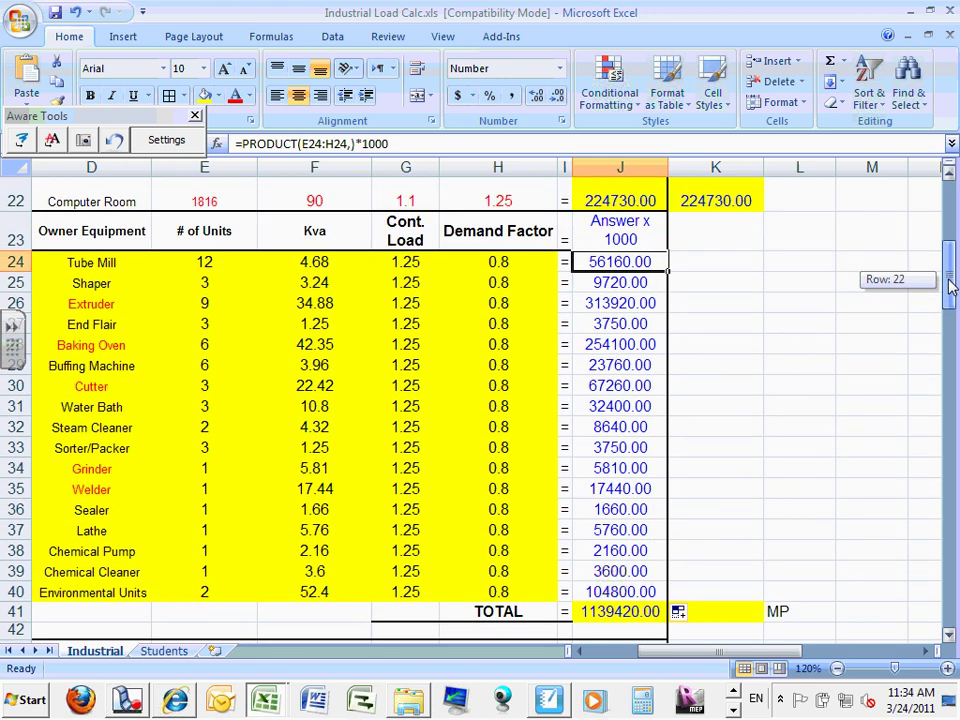
pyautogui.moveTo(950, 287); pyautogui.dragTo(950, 290)
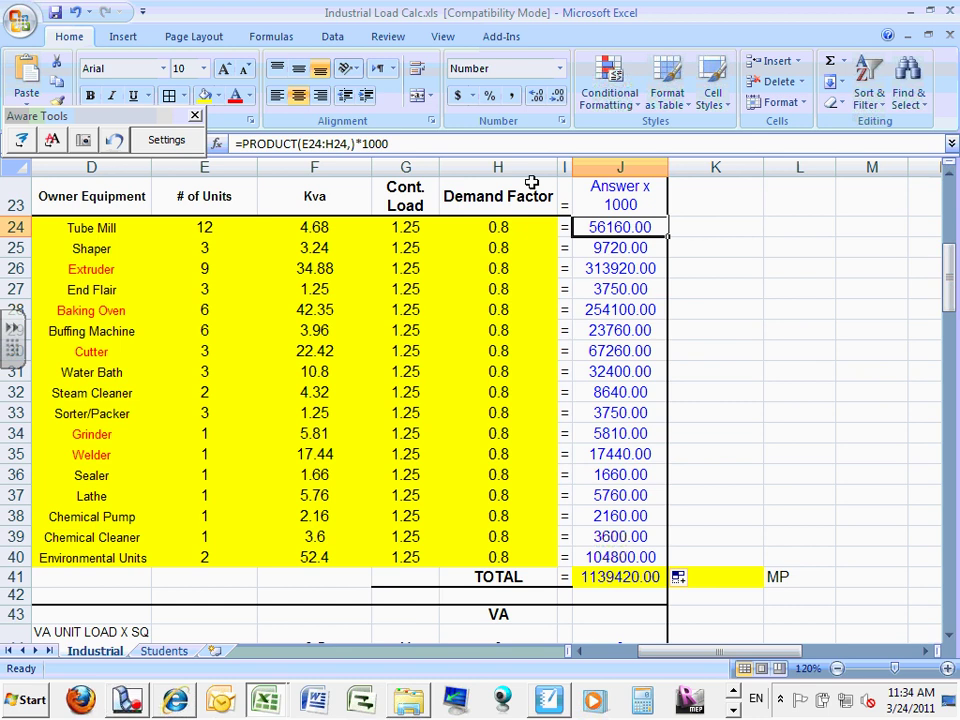
pyautogui.click(87, 290)
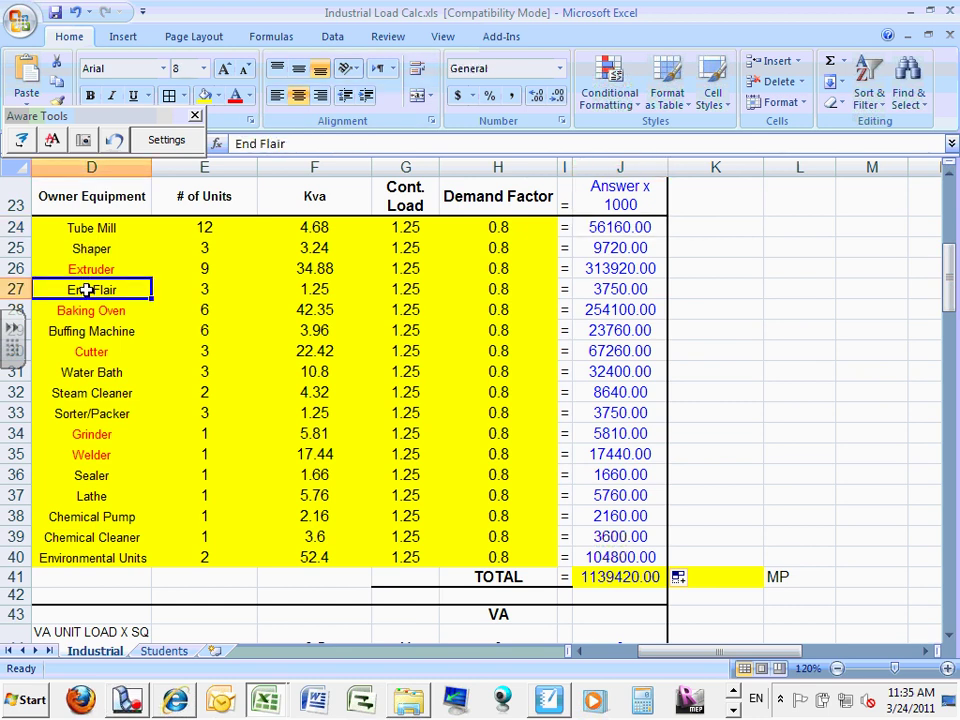
pyautogui.click(326, 288)
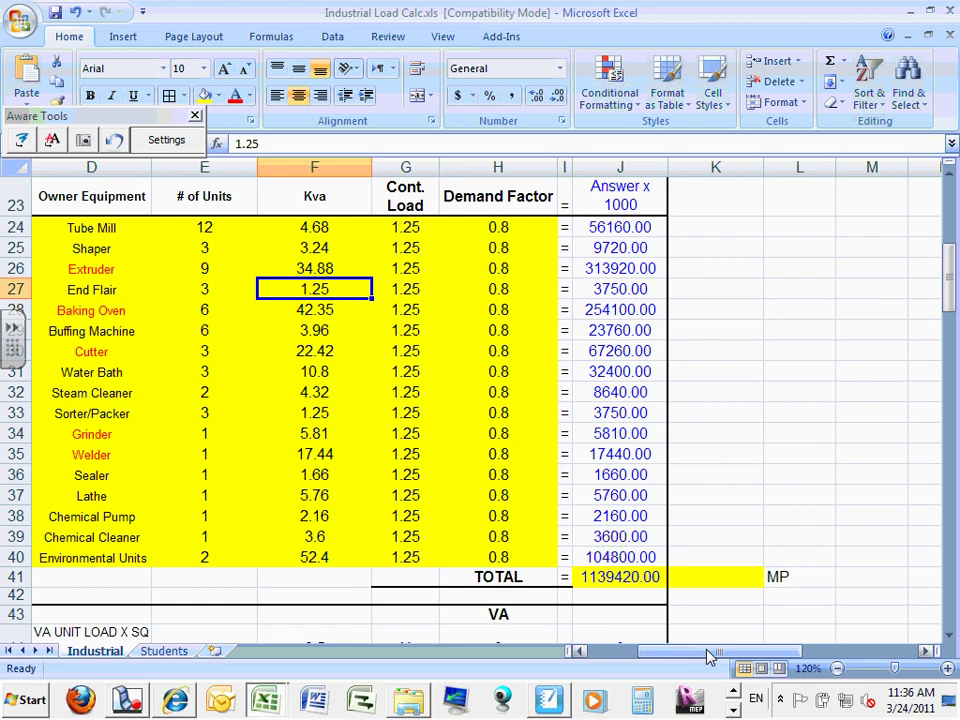
# Step: Remove J22 from the owner equipment total in J41 so the formula is =SUM(J24:J40), and review it
pyautogui.click(612, 577)
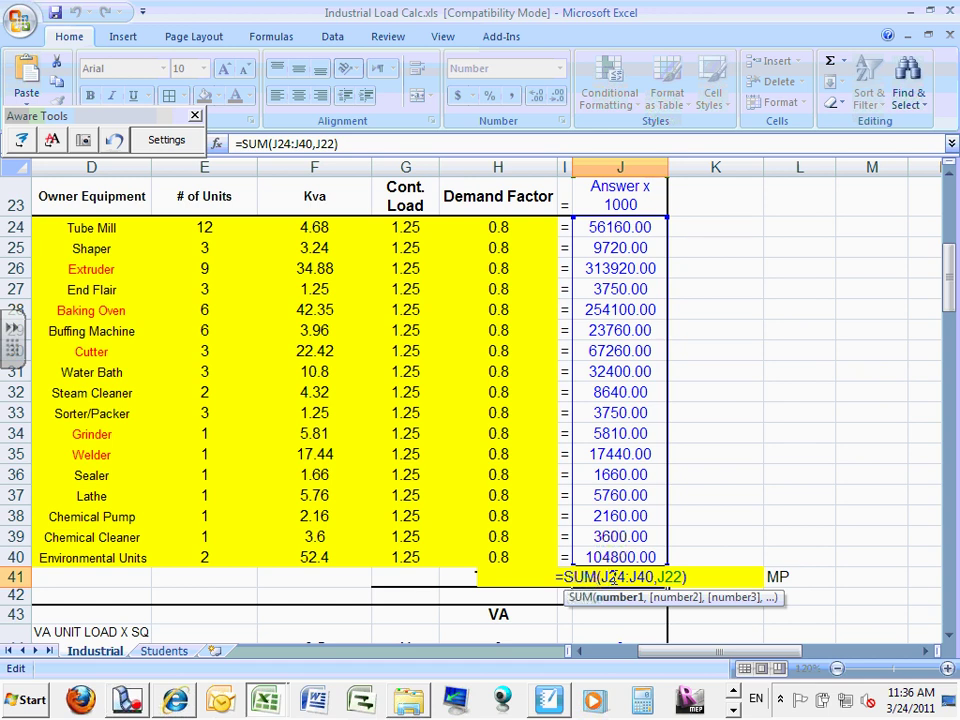
pyautogui.press('Return')
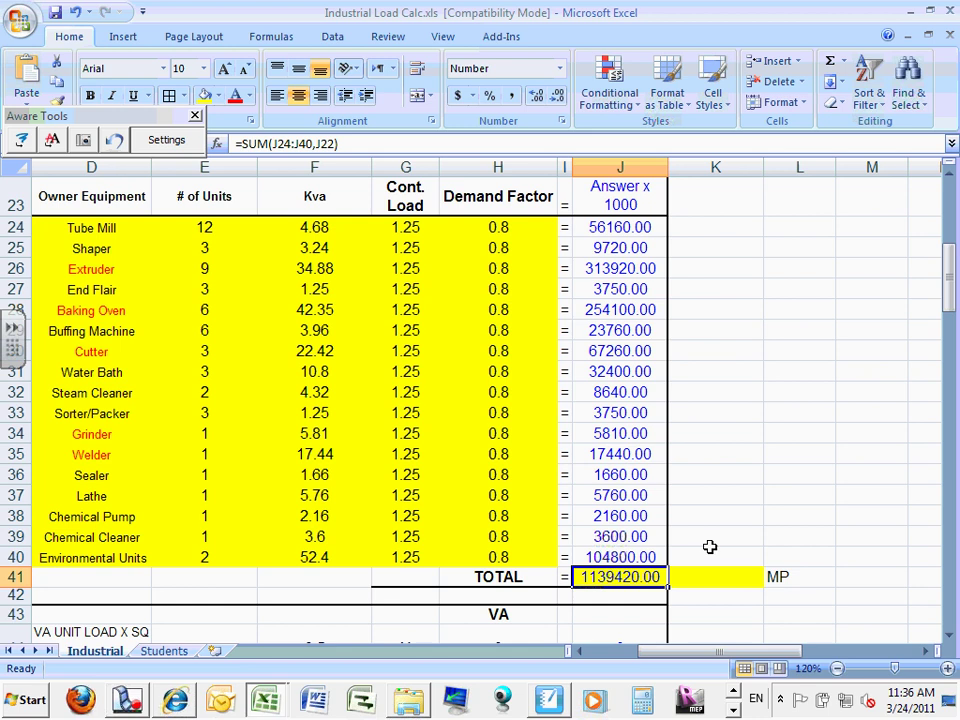
pyautogui.click(712, 507)
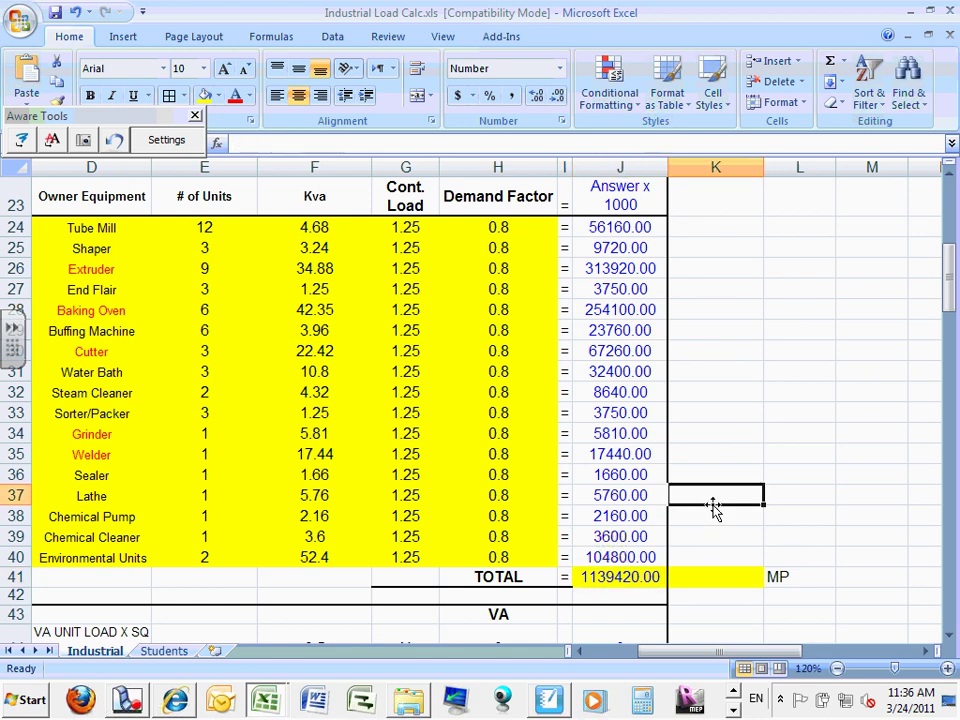
pyautogui.click(608, 577)
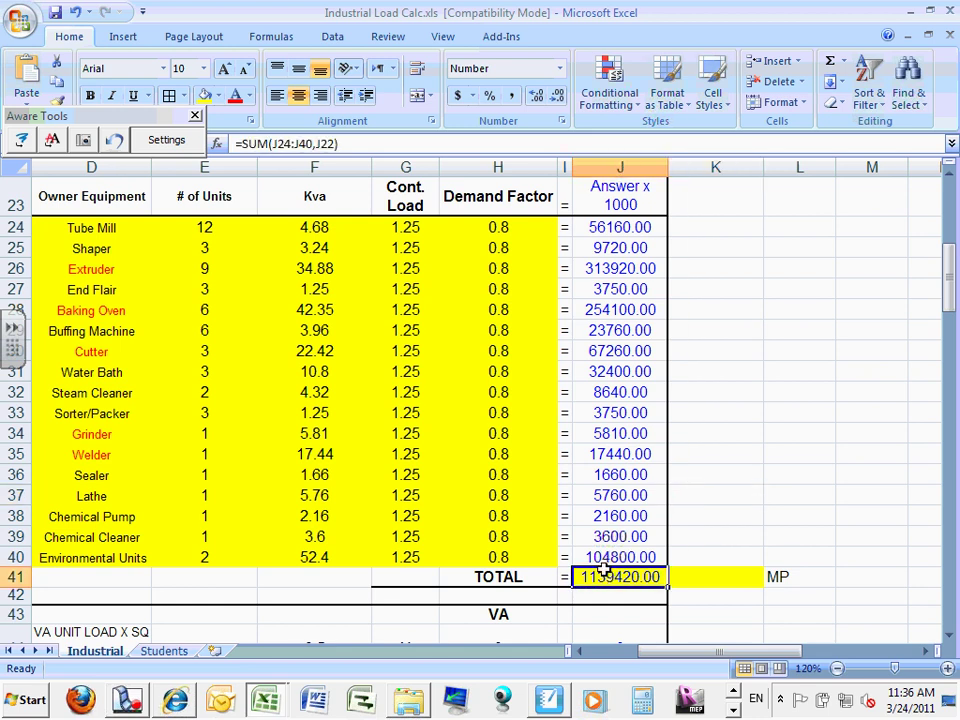
pyautogui.moveTo(313, 143); pyautogui.dragTo(337, 144)
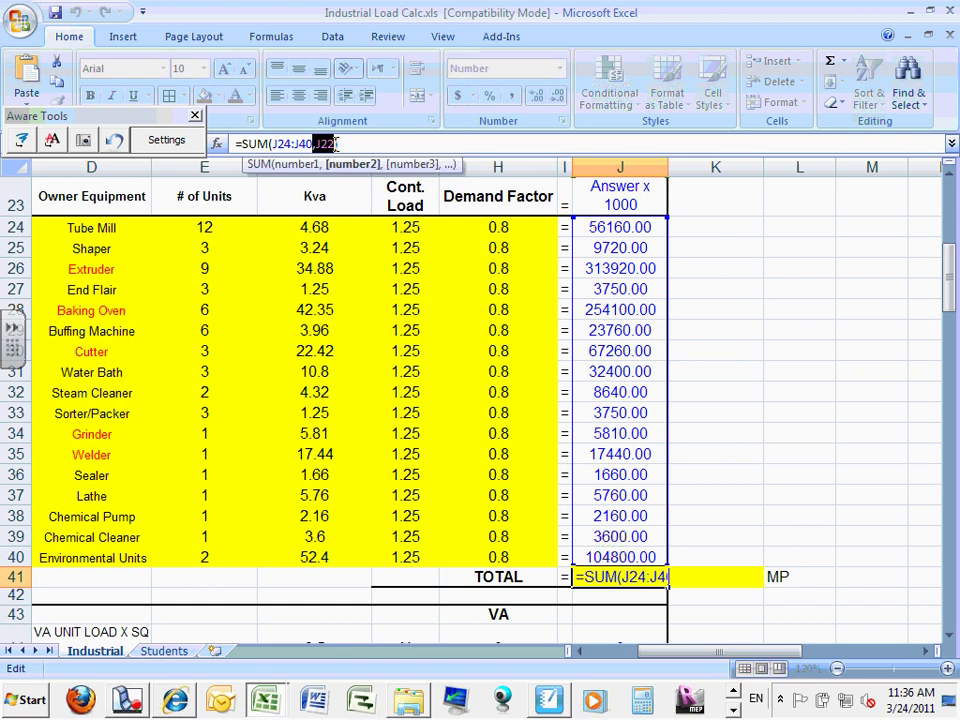
pyautogui.press('Delete')
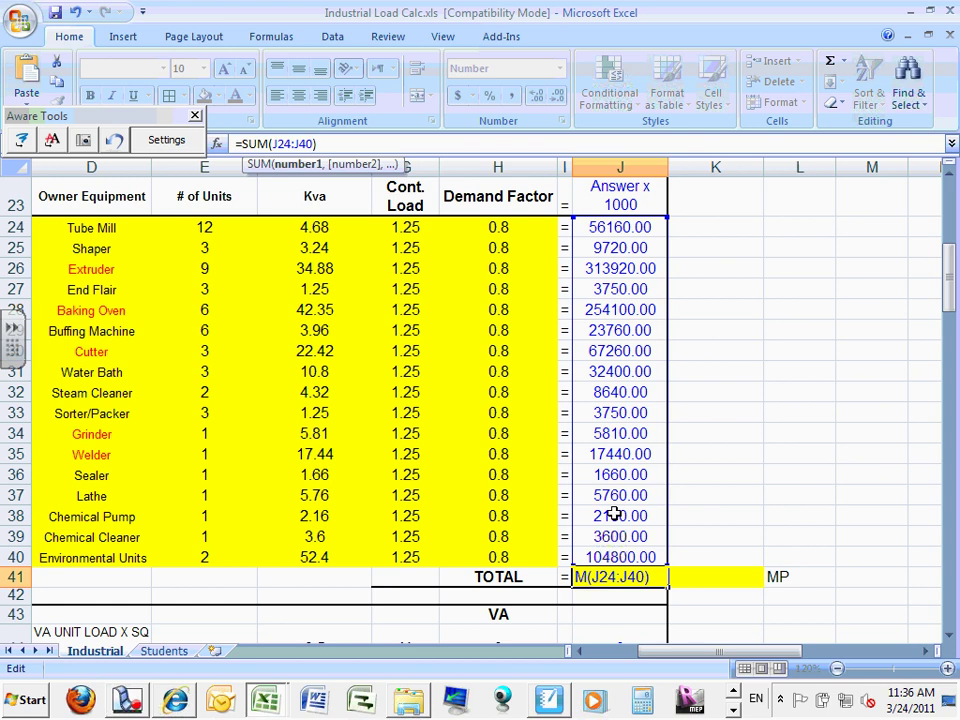
pyautogui.press('Return')
pyautogui.click(630, 576)
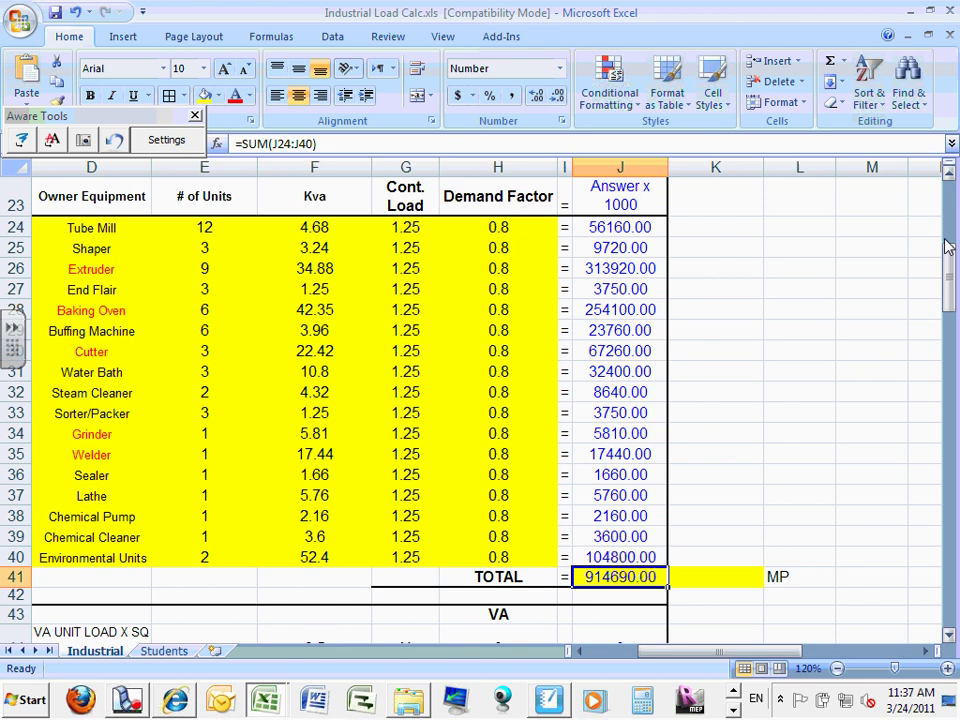
pyautogui.doubleClick(616, 577)
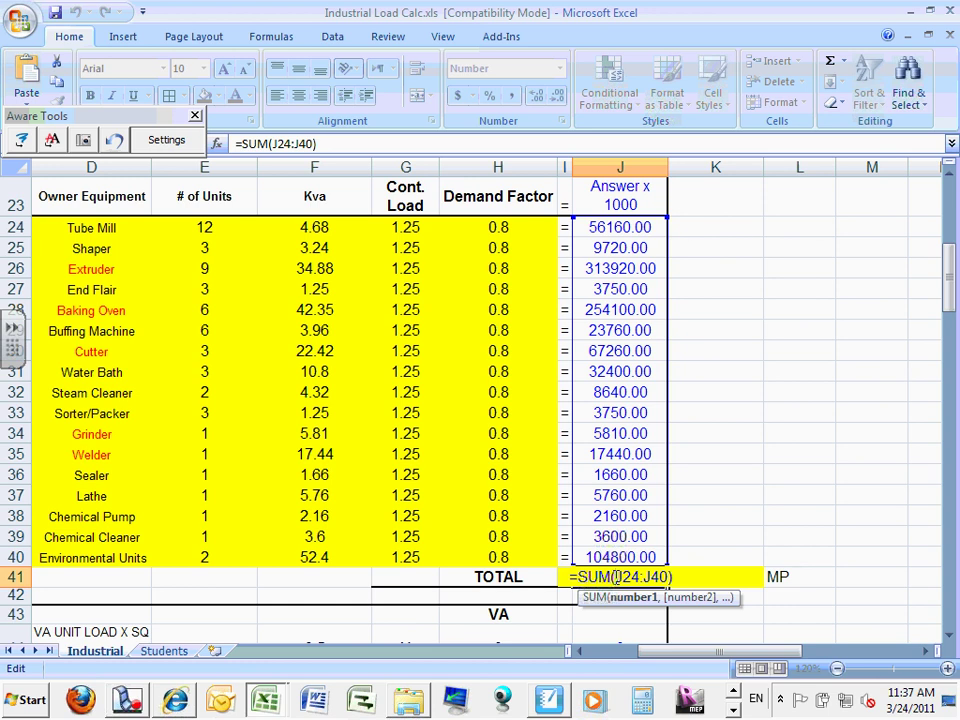
pyautogui.press('Return')
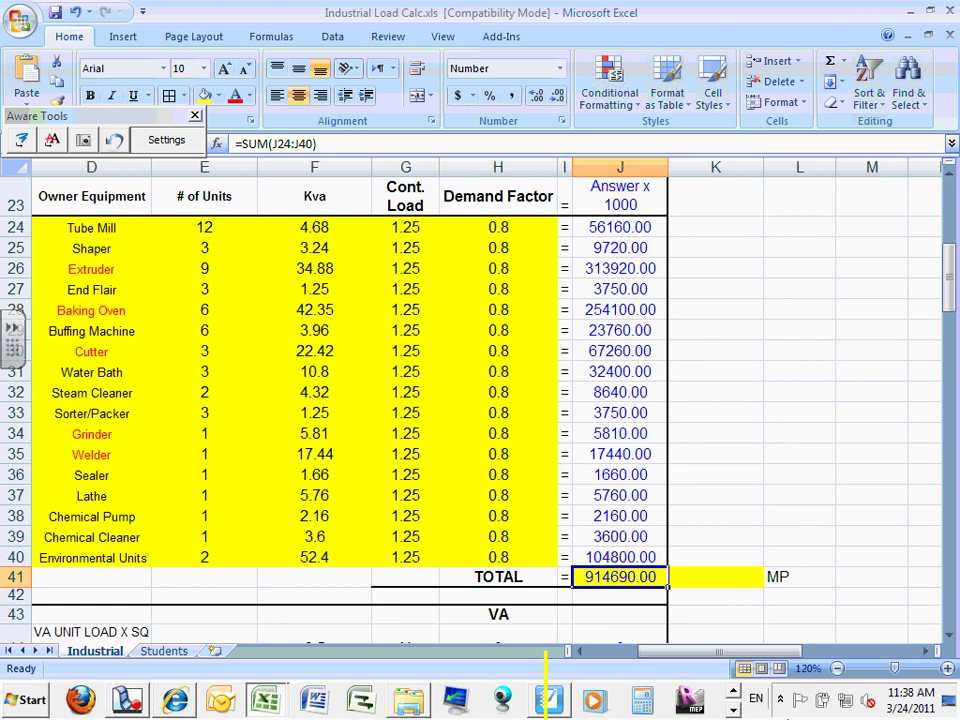
# Step: Link Switchgear cell K41 to the equipment total with =J41 and delete the MP label from L41
pyautogui.press('Right')
pyautogui.write('=')
pyautogui.click(634, 576)
pyautogui.press('Return')
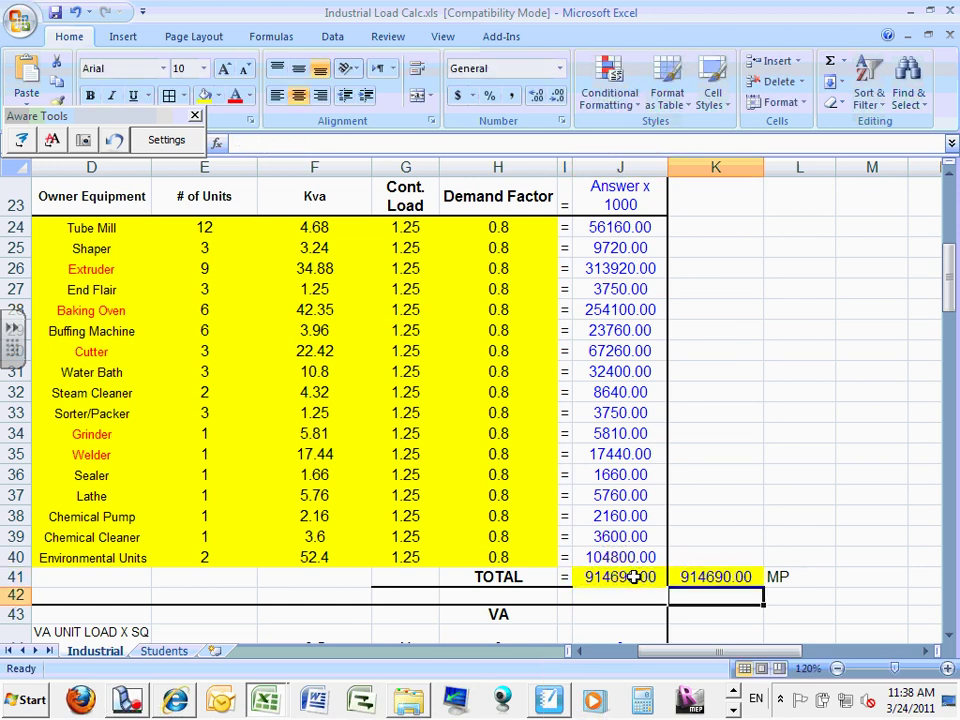
pyautogui.click(790, 577)
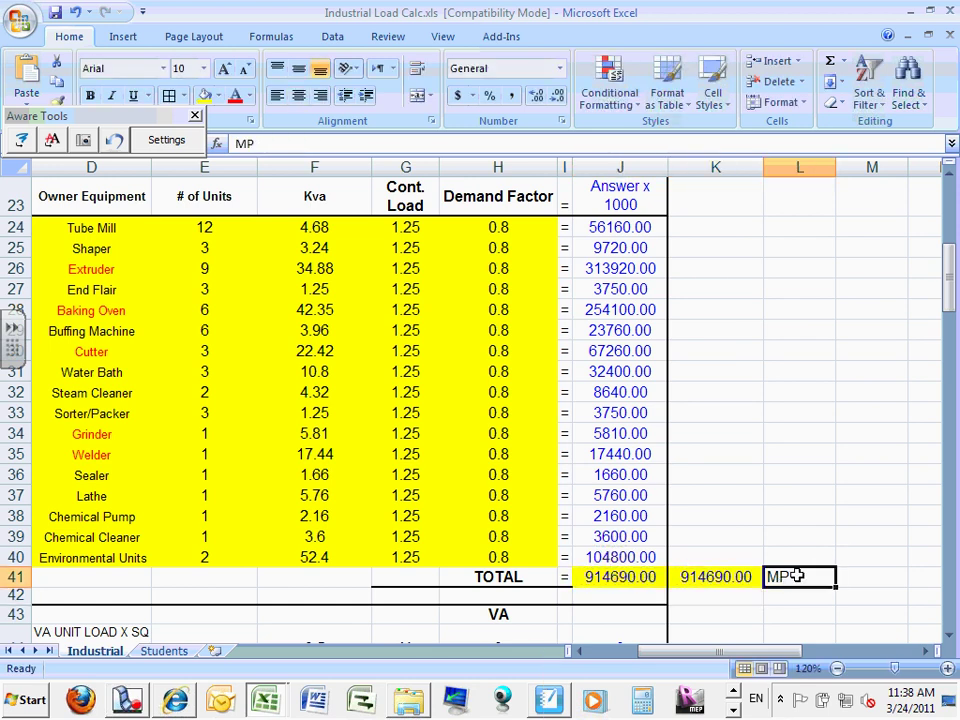
pyautogui.press('Delete')
# Step: Review the Switchgear and MP-1 columns from their headings down to the fixture total in row 63
pyautogui.moveTo(949, 270); pyautogui.dragTo(950, 195)
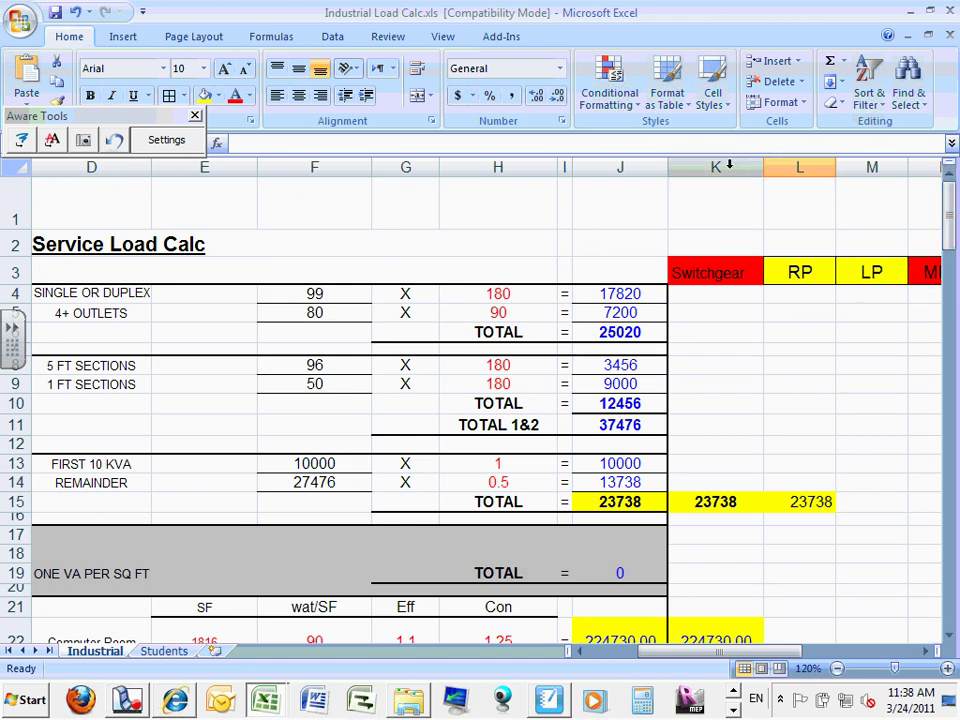
pyautogui.click(722, 166)
pyautogui.moveTo(952, 243); pyautogui.dragTo(952, 310)
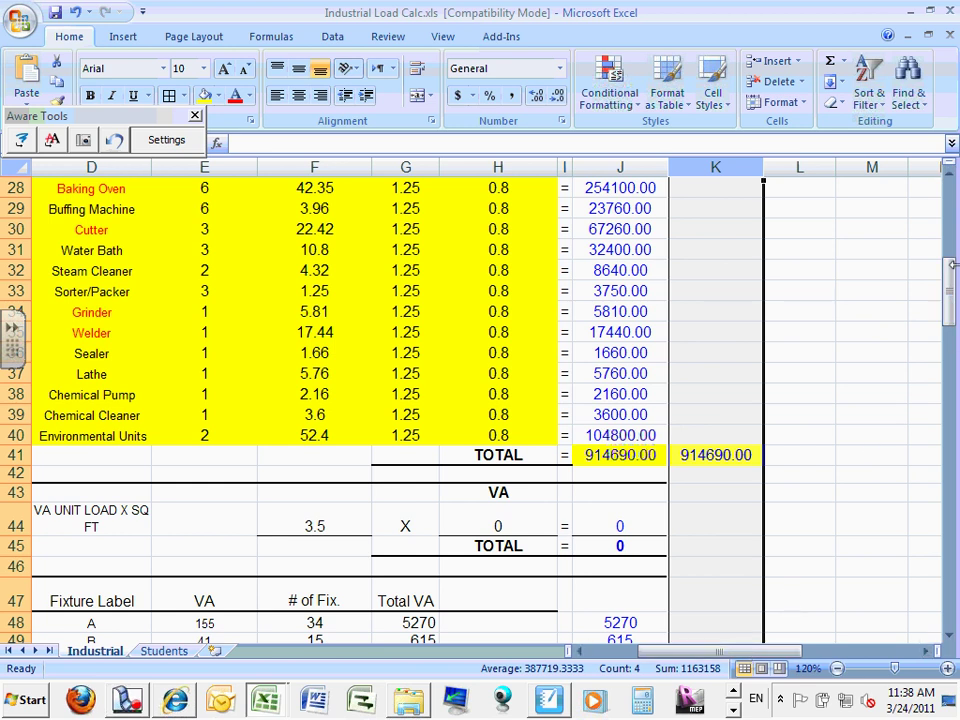
pyautogui.moveTo(951, 264); pyautogui.dragTo(951, 220)
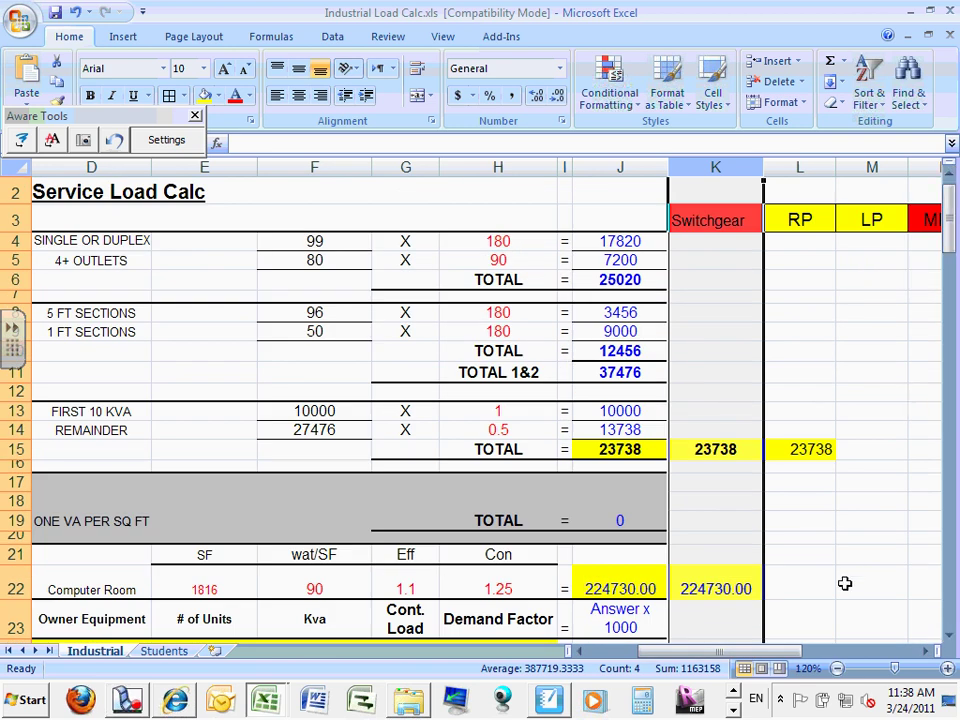
pyautogui.moveTo(745, 651); pyautogui.dragTo(792, 651)
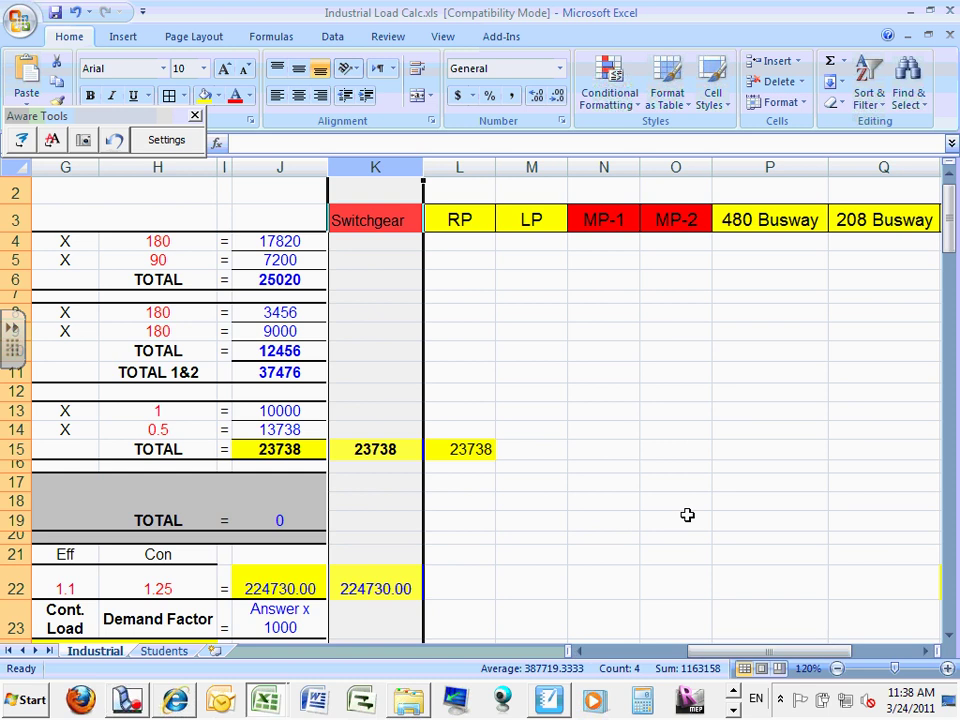
pyautogui.click(604, 167)
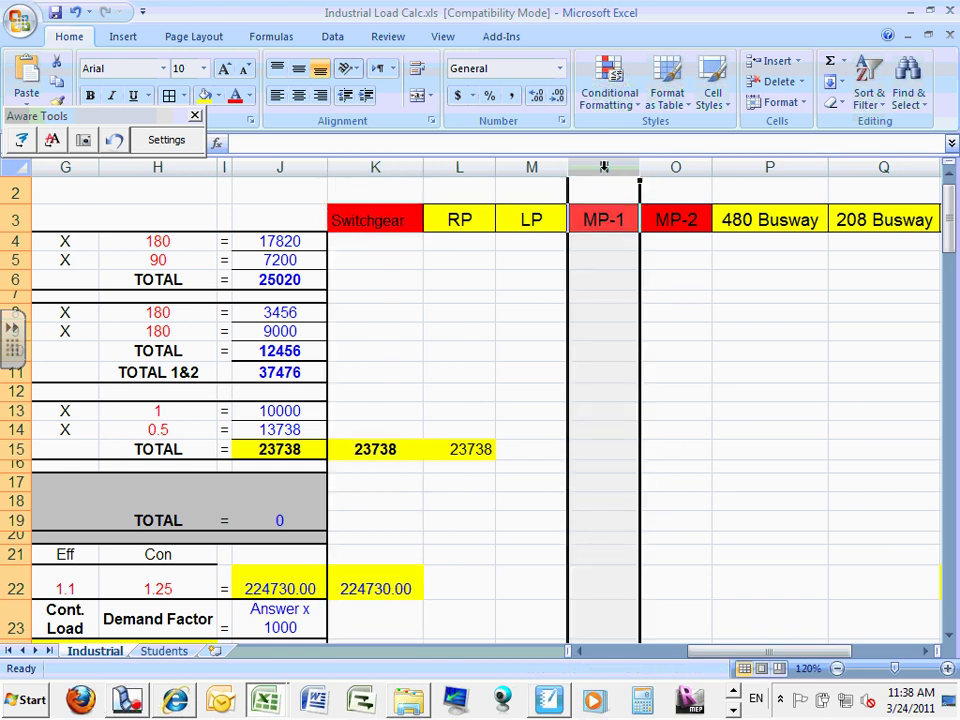
pyautogui.moveTo(949, 214); pyautogui.dragTo(957, 369)
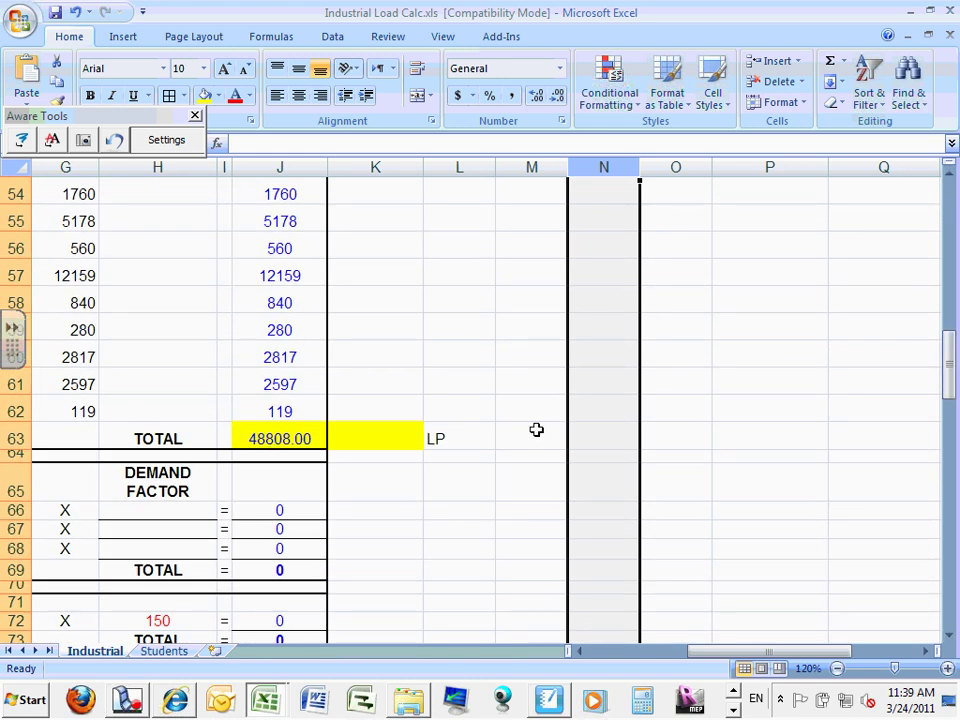
# Step: Link cell N41 in the MP-1 column to the load total in J41 with the formula =J41
pyautogui.moveTo(949, 364); pyautogui.dragTo(949, 266)
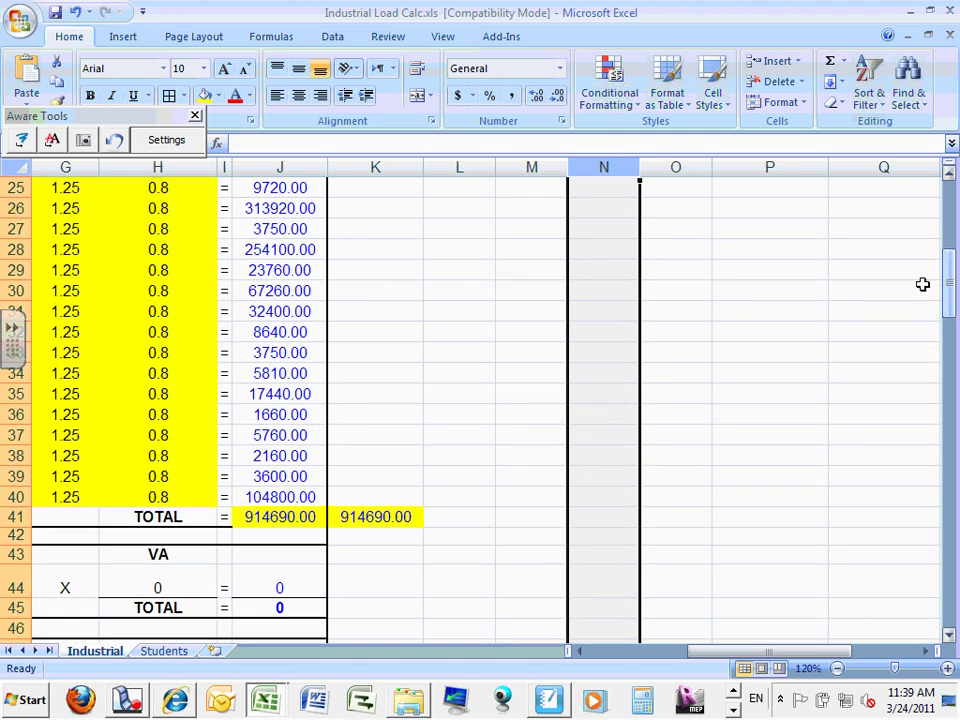
pyautogui.click(591, 519)
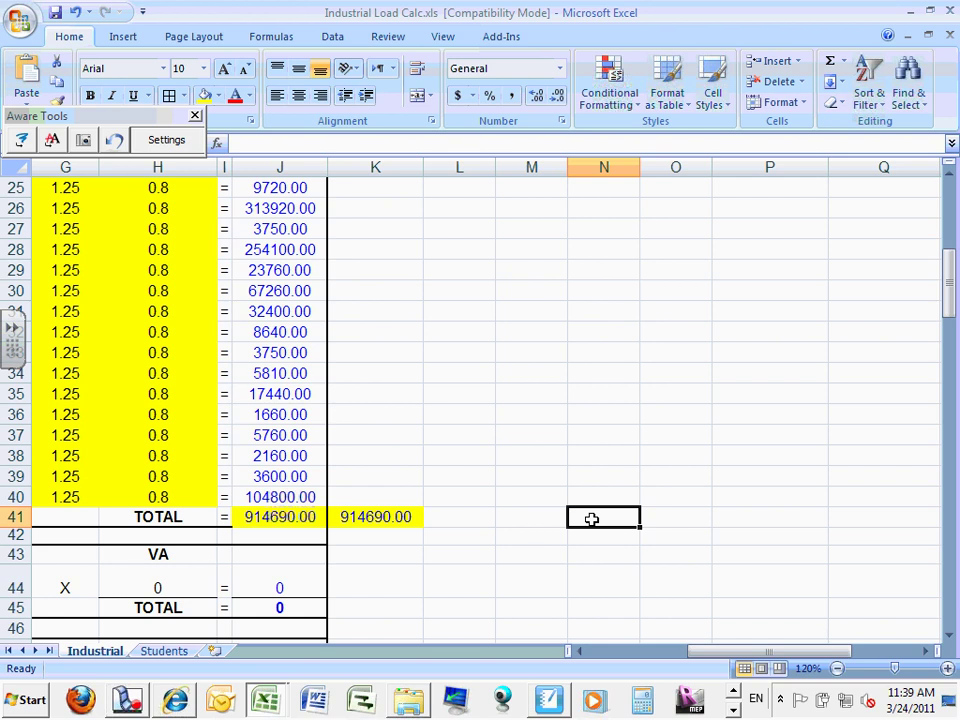
pyautogui.write('=')
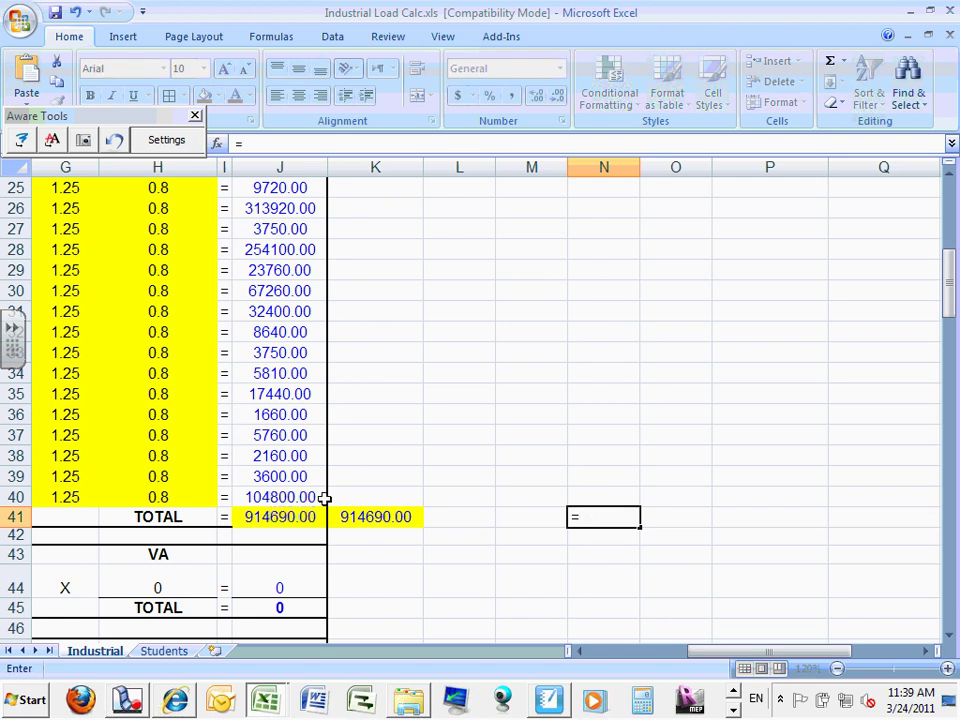
pyautogui.click(283, 514)
pyautogui.press('Return')
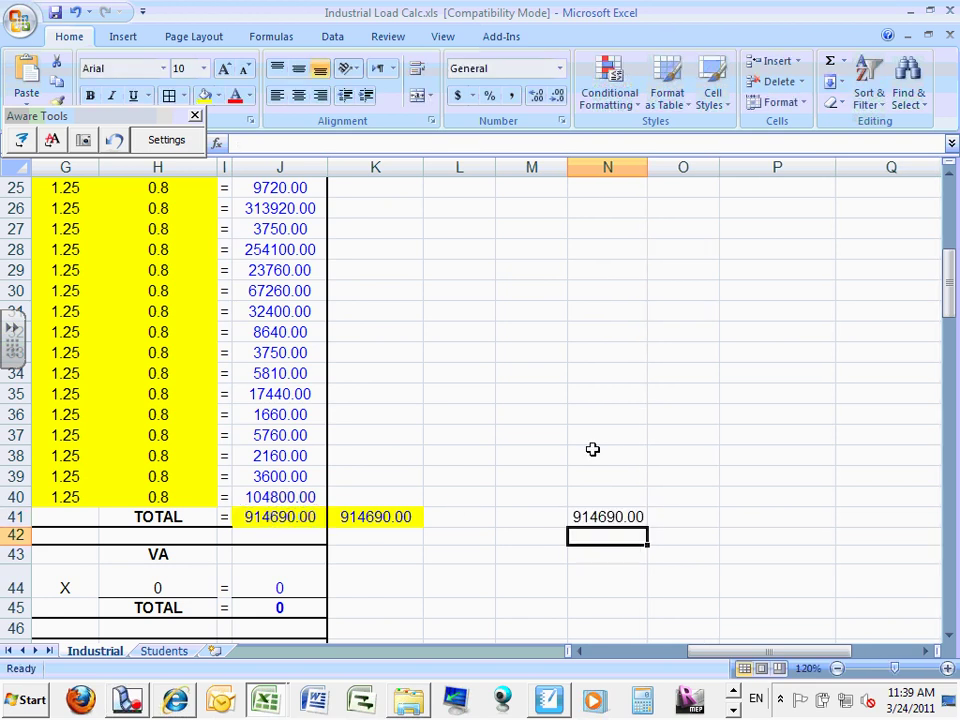
# Step: Fill cell N41 with yellow
pyautogui.click(609, 512)
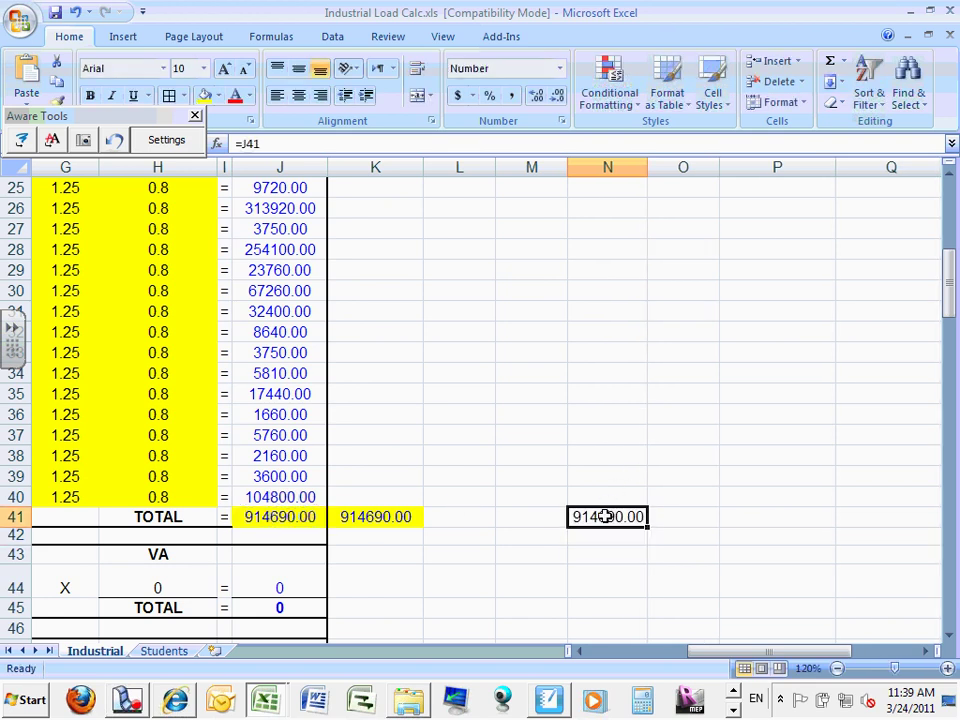
pyautogui.click(206, 97)
pyautogui.click(705, 330)
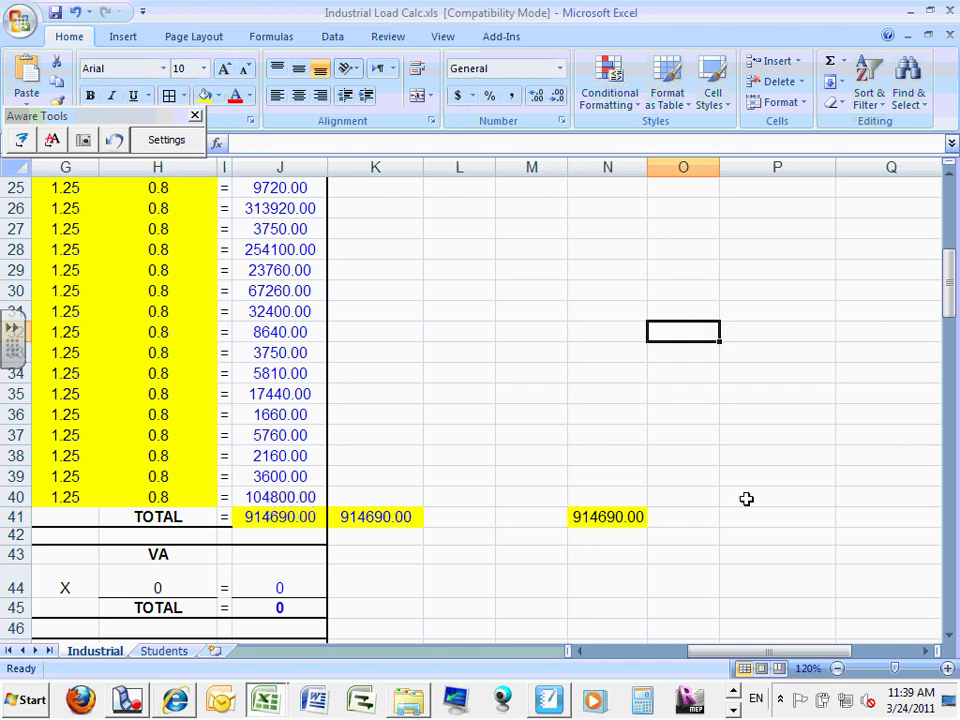
# Step: Clear the formula from cell N41 in the MP-1 column
pyautogui.click(640, 167)
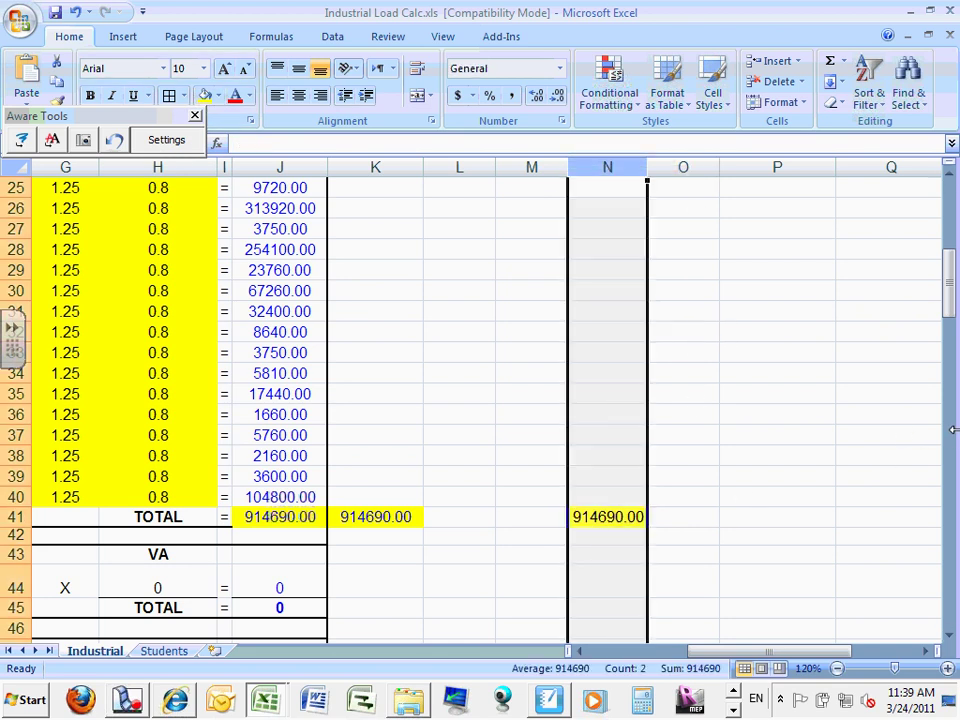
pyautogui.moveTo(955, 318)
pyautogui.mouseDown()
pyautogui.moveTo(936, 182)
pyautogui.moveTo(955, 410)
pyautogui.moveTo(955, 196)
pyautogui.moveTo(948, 312)
pyautogui.mouseUp()
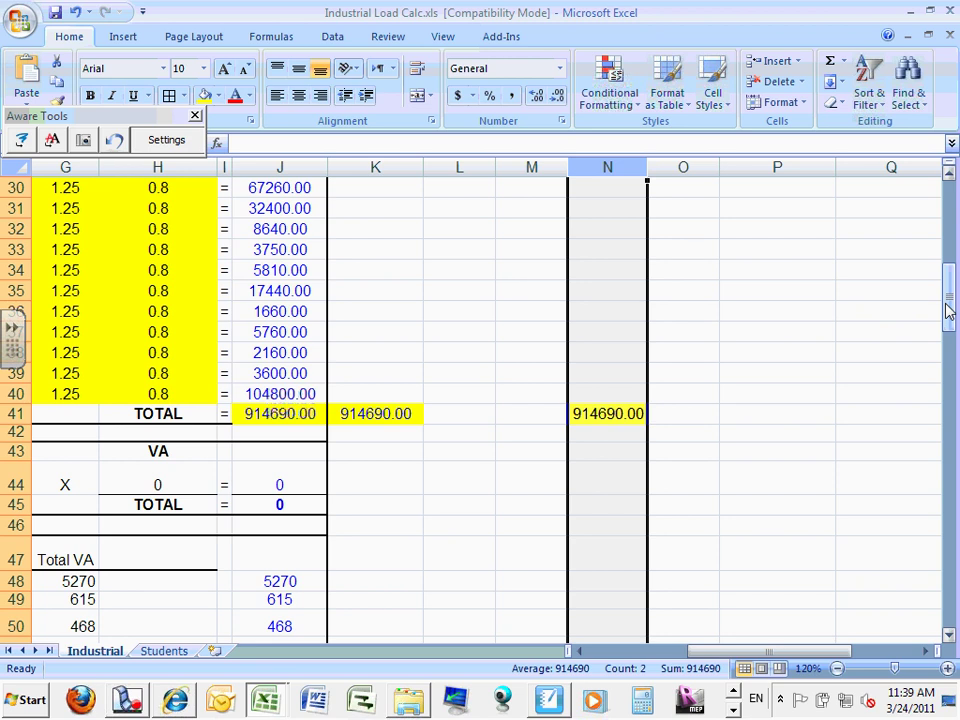
pyautogui.moveTo(948, 312)
pyautogui.mouseDown()
pyautogui.moveTo(943, 208)
pyautogui.moveTo(949, 300)
pyautogui.mouseUp()
pyautogui.click(939, 212)
pyautogui.click(614, 334)
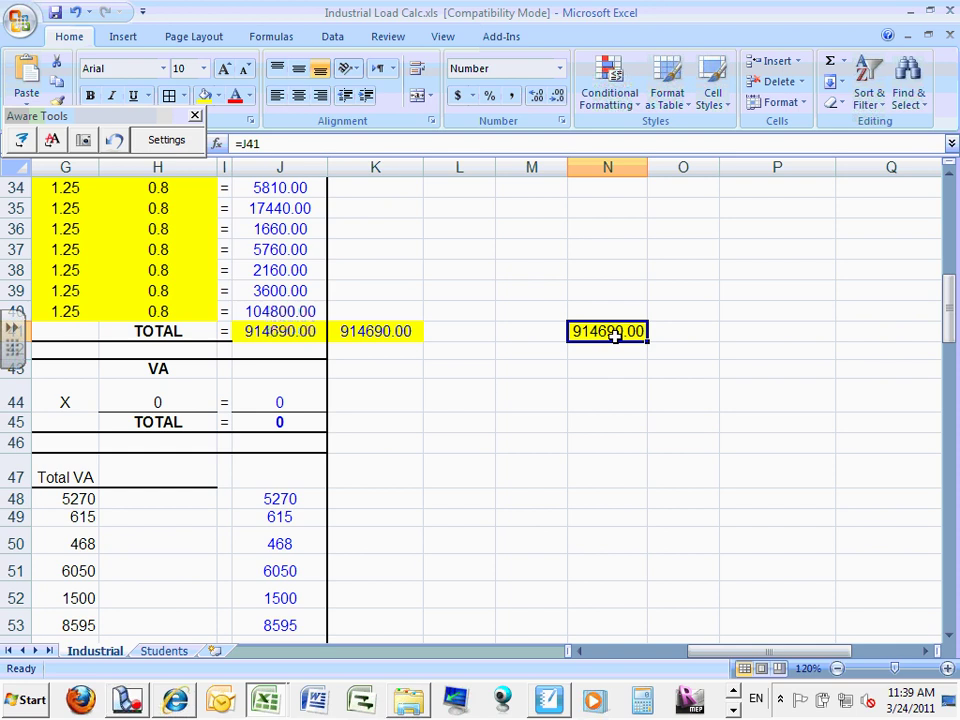
pyautogui.press('Delete')
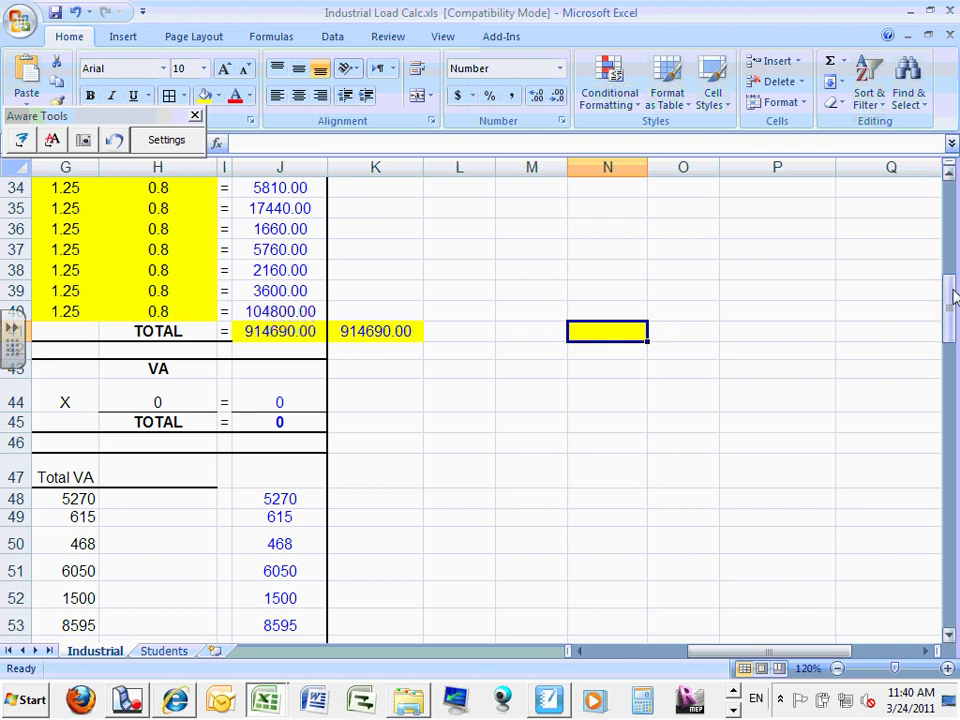
# Step: Sum the extruder, baking oven, cutter, grinder and welder loads in 480 Busway cell P41 with =J26+J28+J30+J34+J35 and fill it yellow
pyautogui.moveTo(950, 298); pyautogui.dragTo(947, 190)
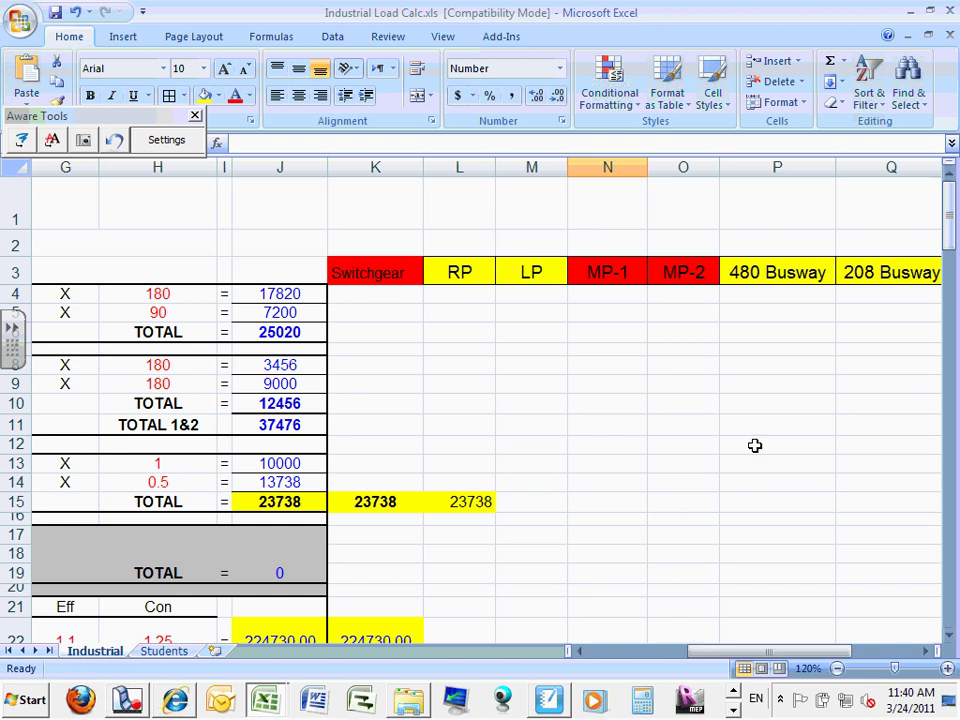
pyautogui.click(777, 167)
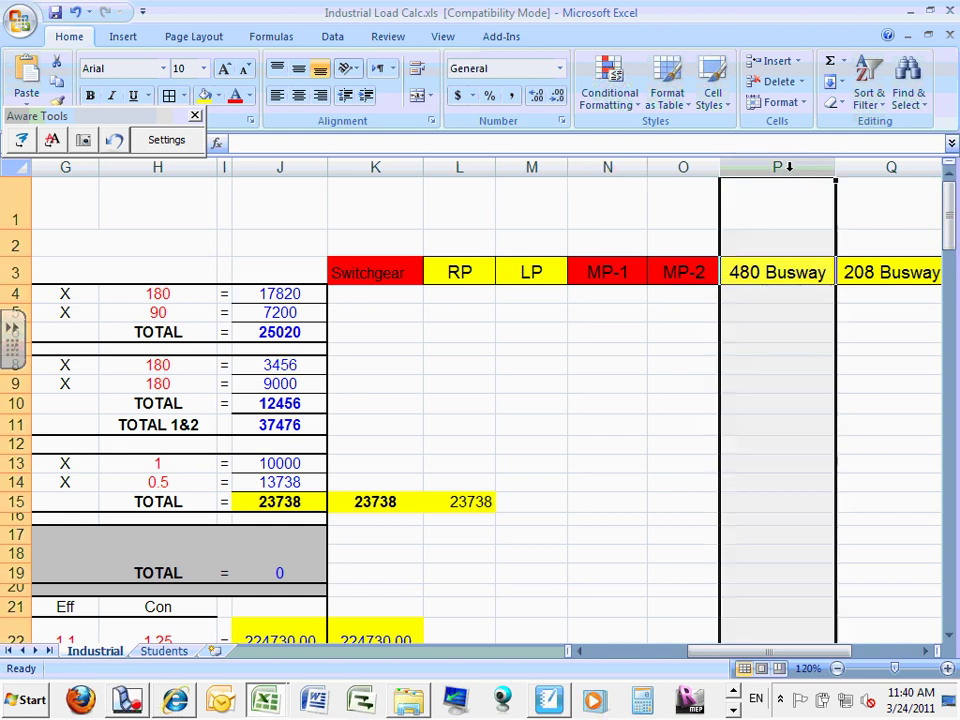
pyautogui.click(877, 167)
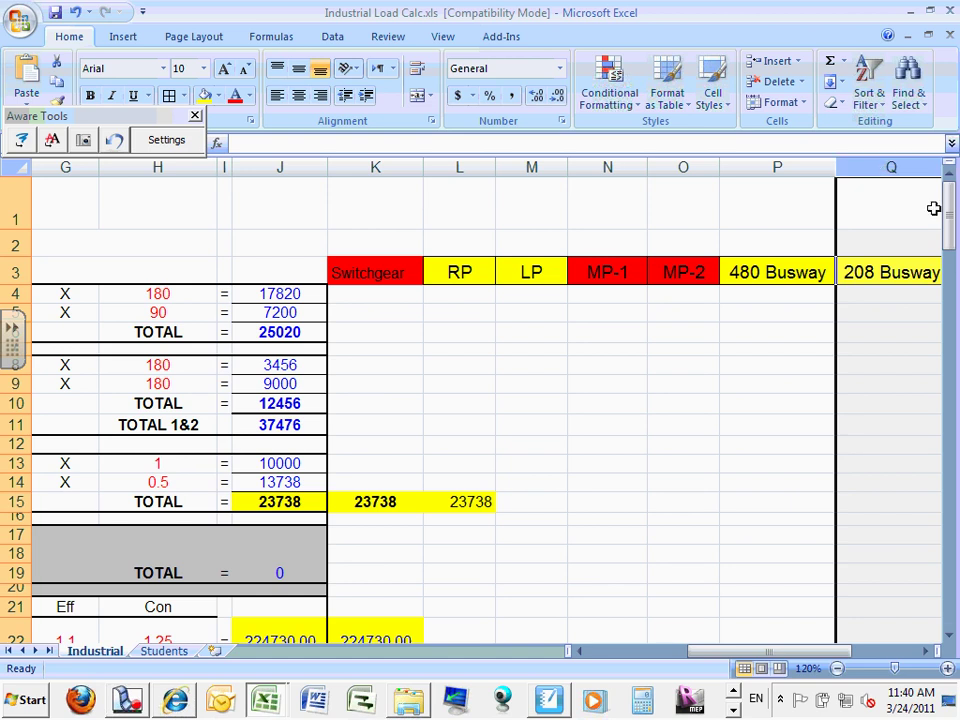
pyautogui.click(806, 167)
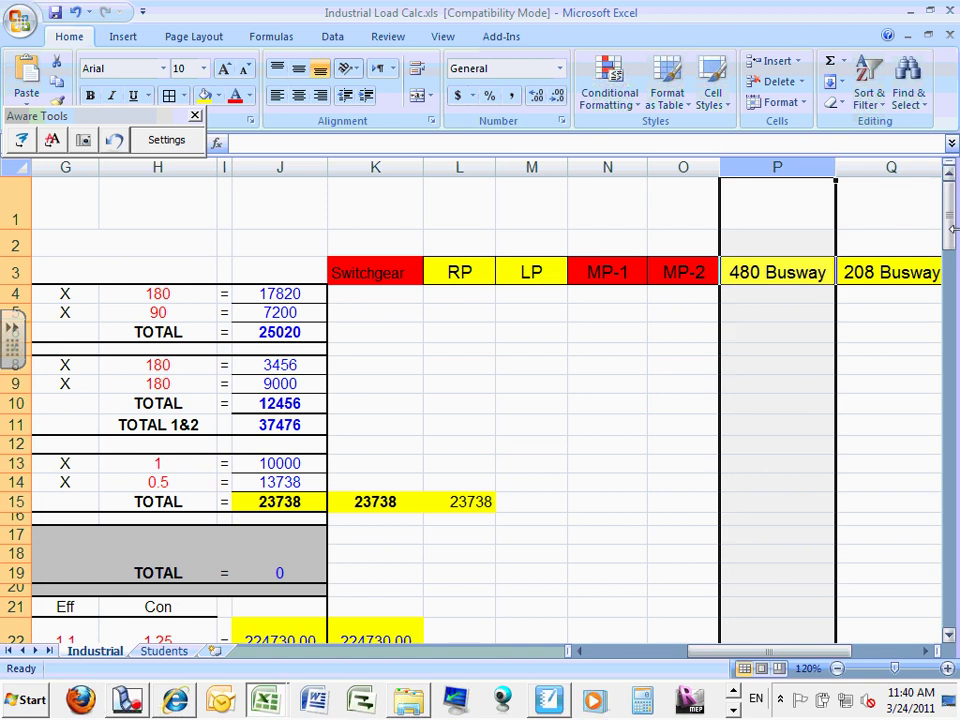
pyautogui.moveTo(949, 214); pyautogui.dragTo(951, 308)
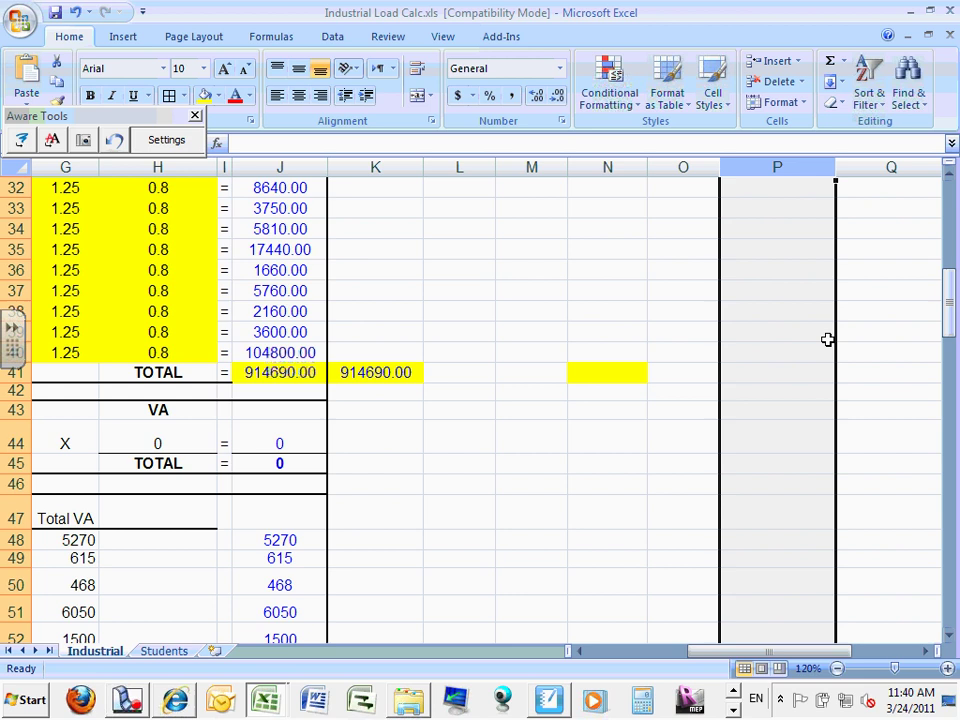
pyautogui.click(765, 375)
pyautogui.moveTo(951, 306)
pyautogui.mouseDown()
pyautogui.moveTo(943, 214)
pyautogui.moveTo(943, 302)
pyautogui.mouseUp()
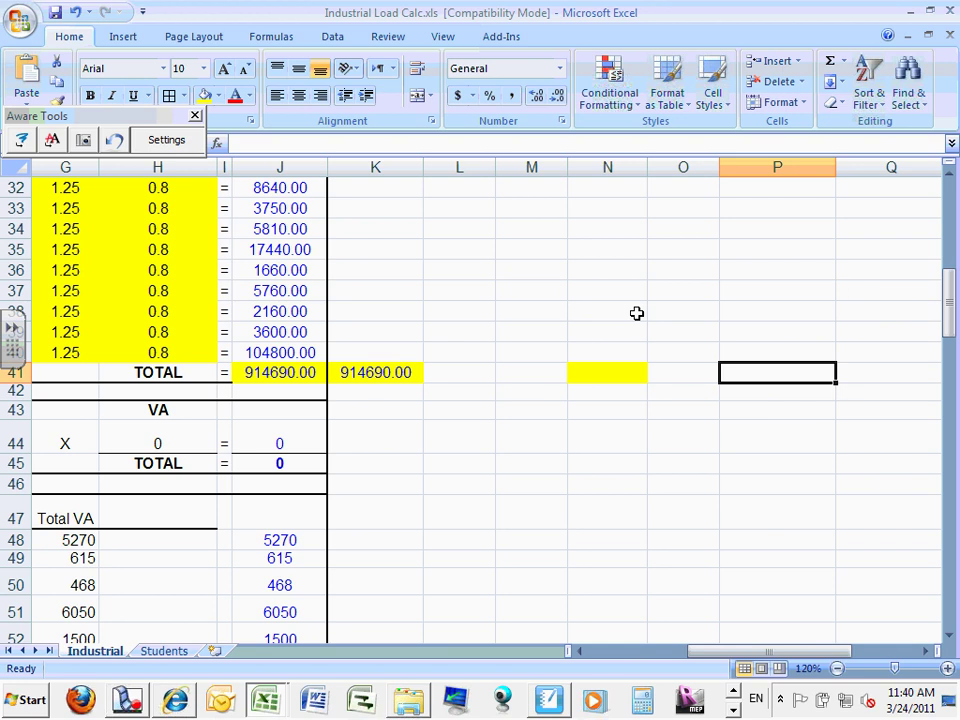
pyautogui.write('=')
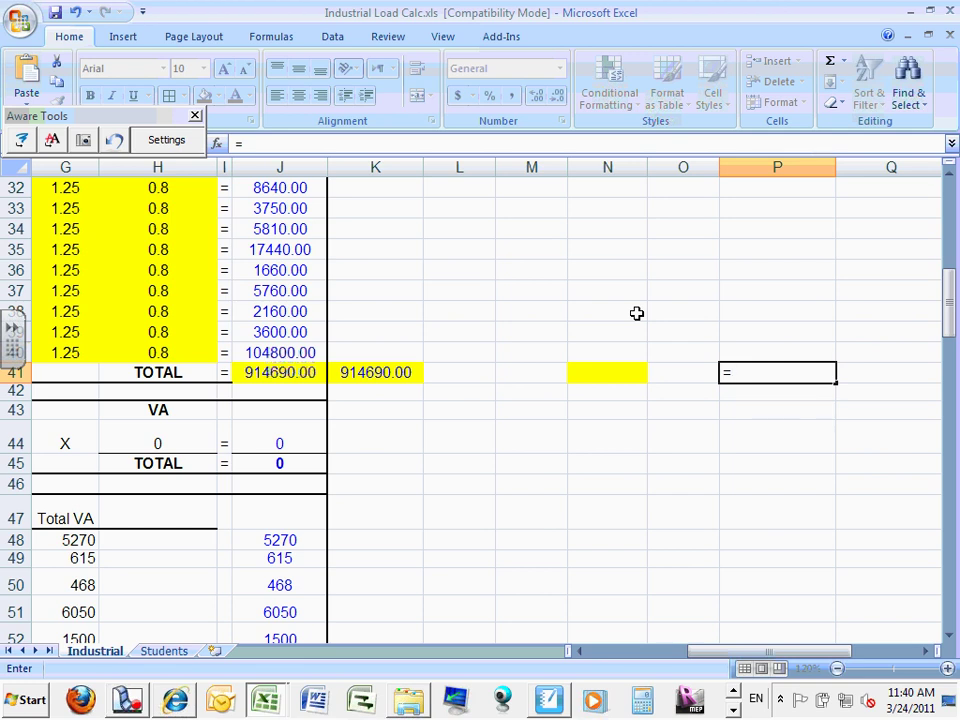
pyautogui.moveTo(733, 652); pyautogui.dragTo(679, 652)
pyautogui.moveTo(950, 320); pyautogui.dragTo(950, 298)
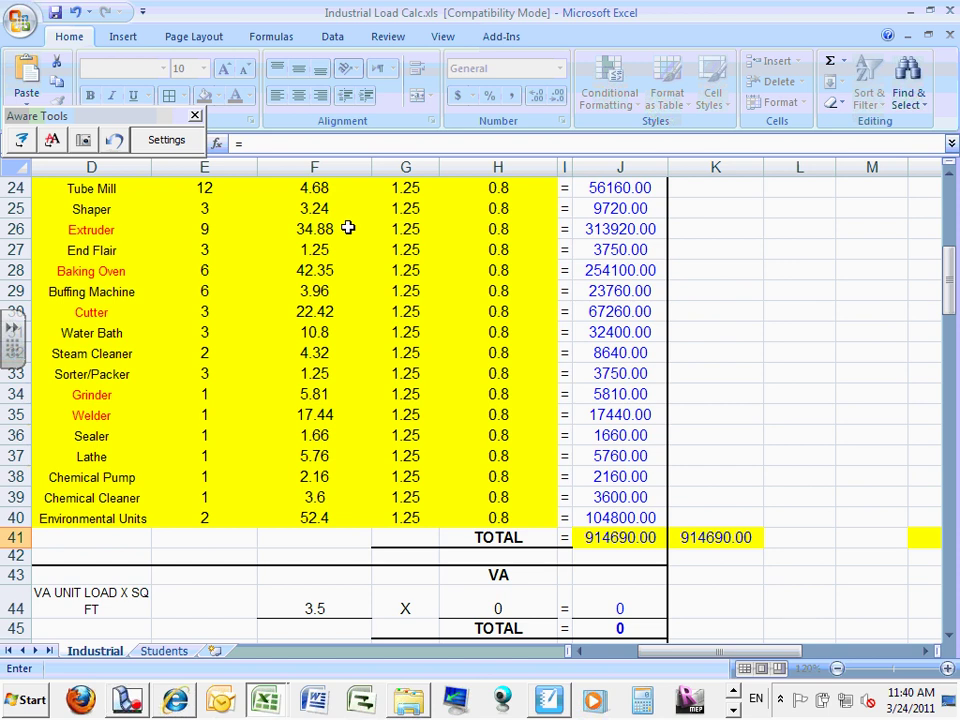
pyautogui.click(613, 229)
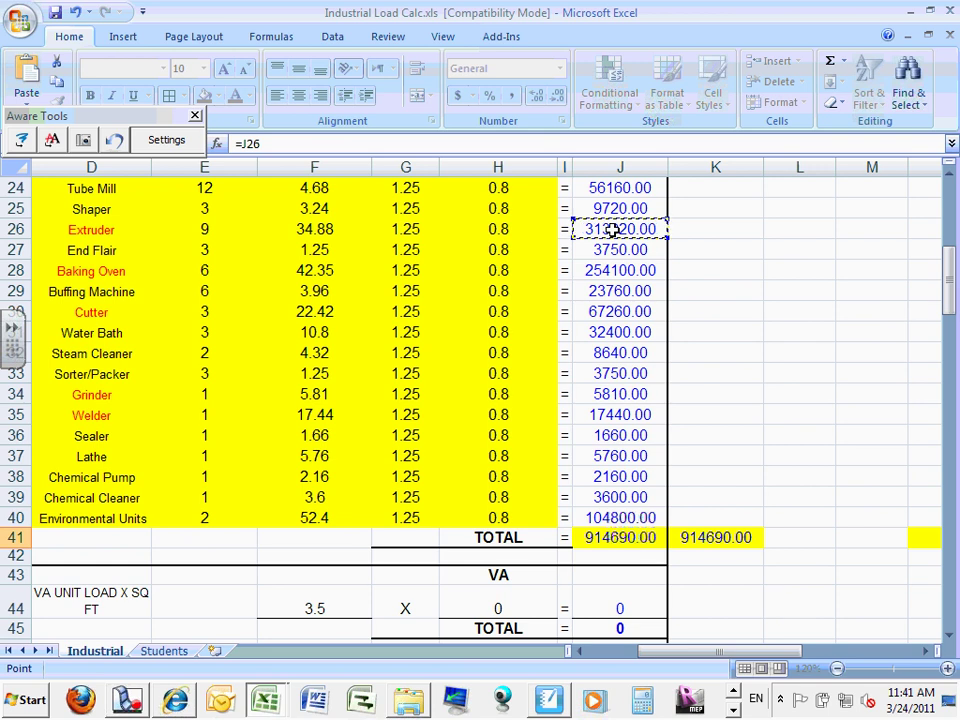
pyautogui.write('+')
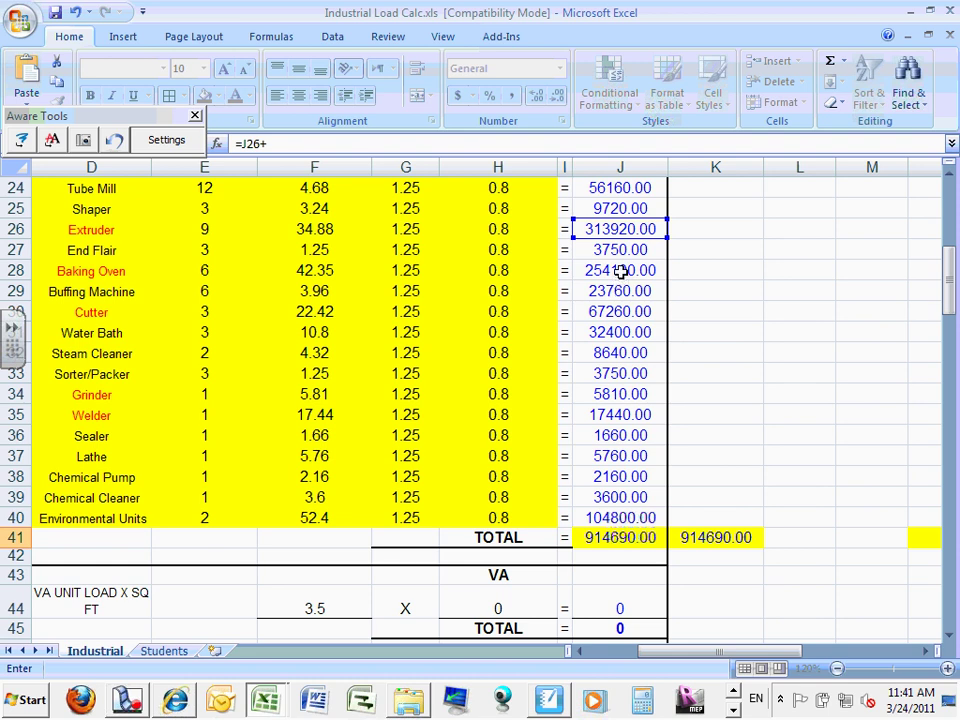
pyautogui.click(620, 271)
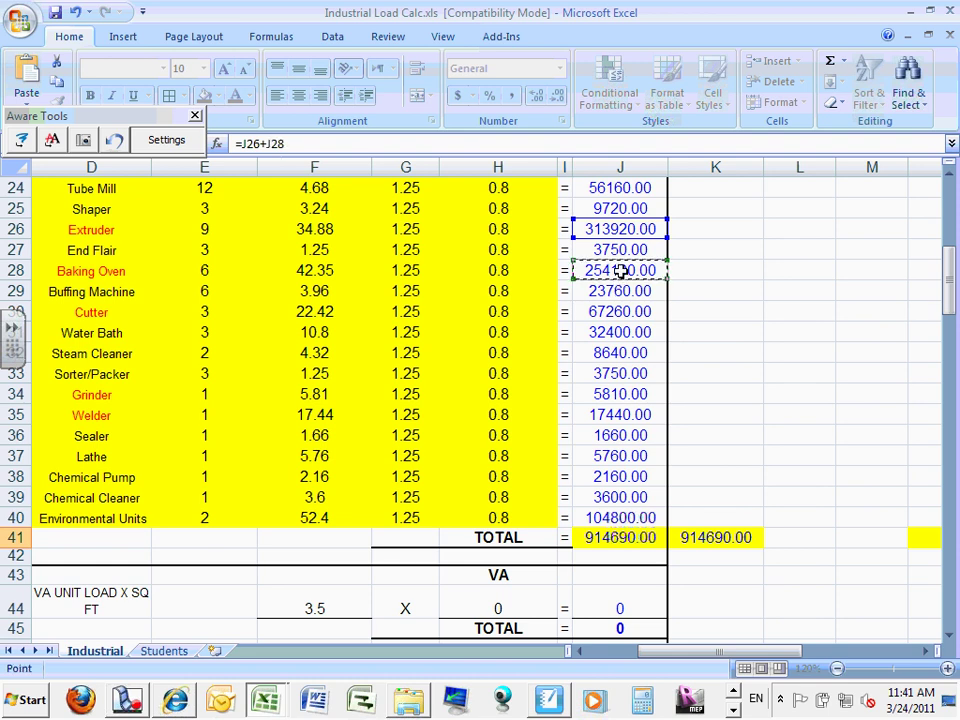
pyautogui.write('+')
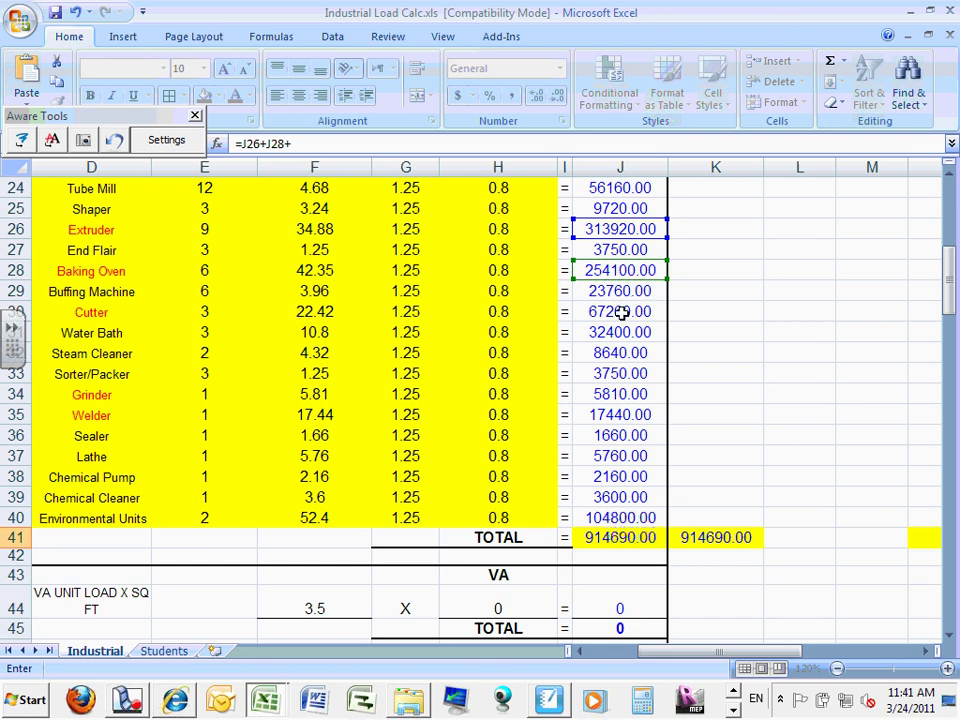
pyautogui.click(621, 314)
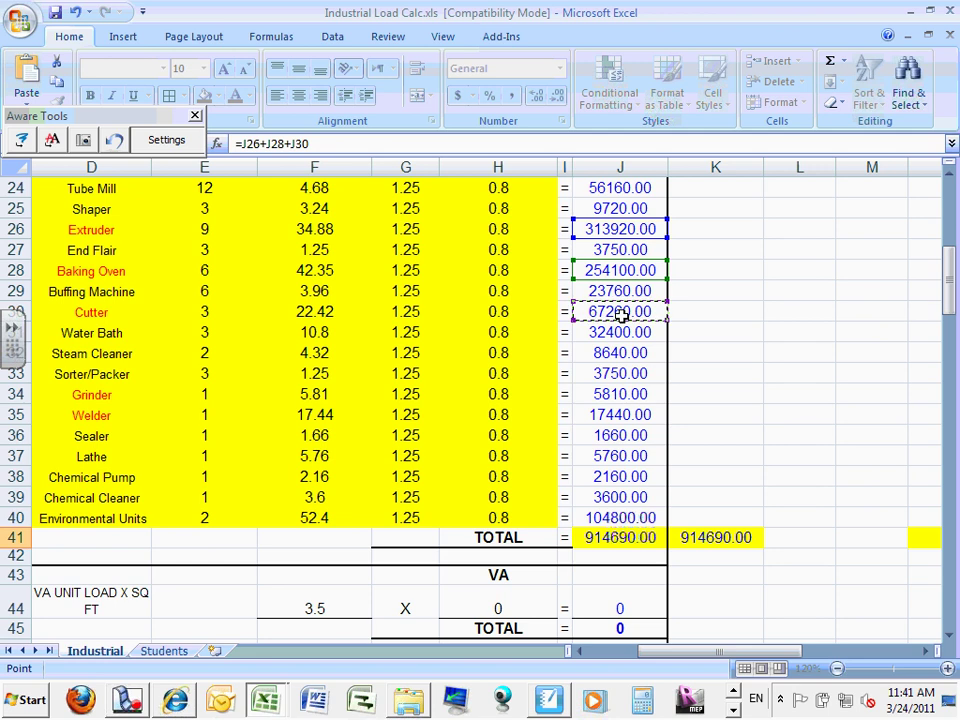
pyautogui.write('+')
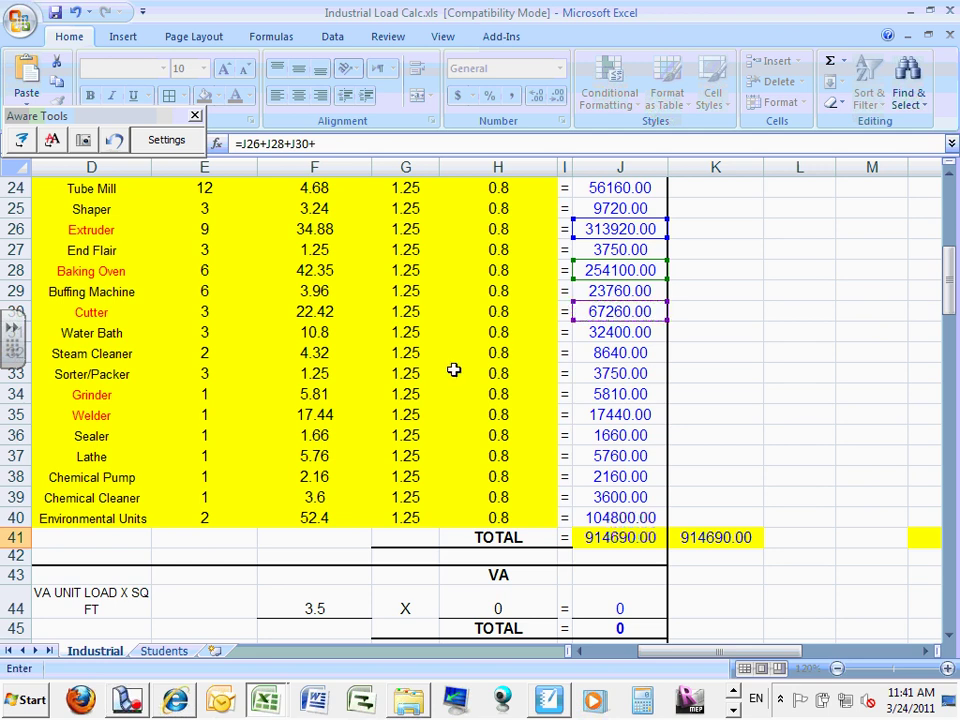
pyautogui.click(610, 395)
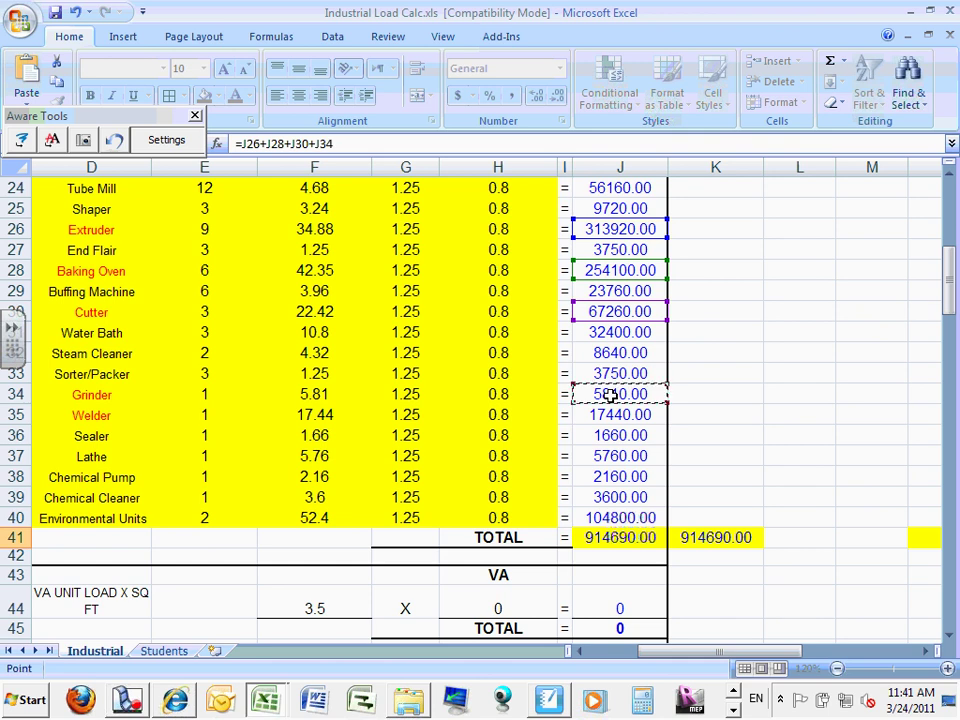
pyautogui.write('+')
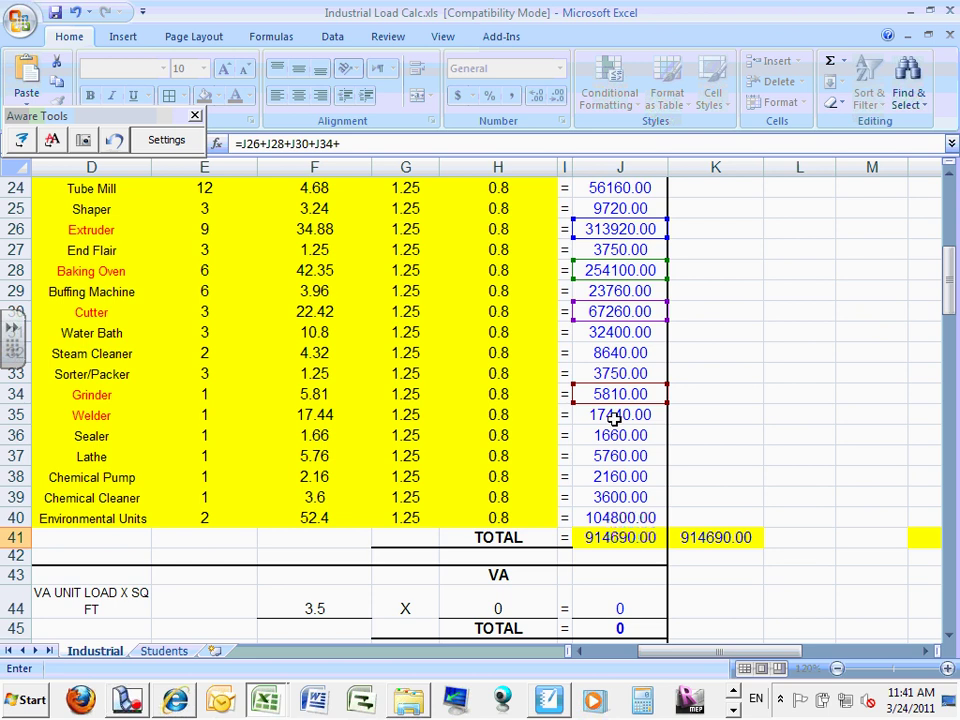
pyautogui.click(614, 420)
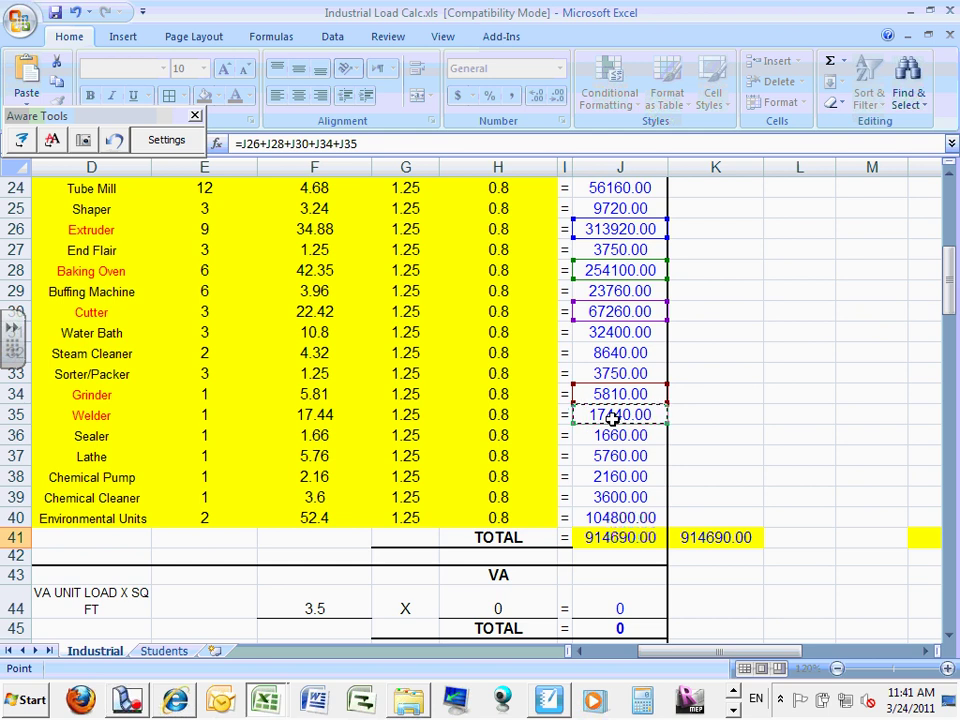
pyautogui.press('Return')
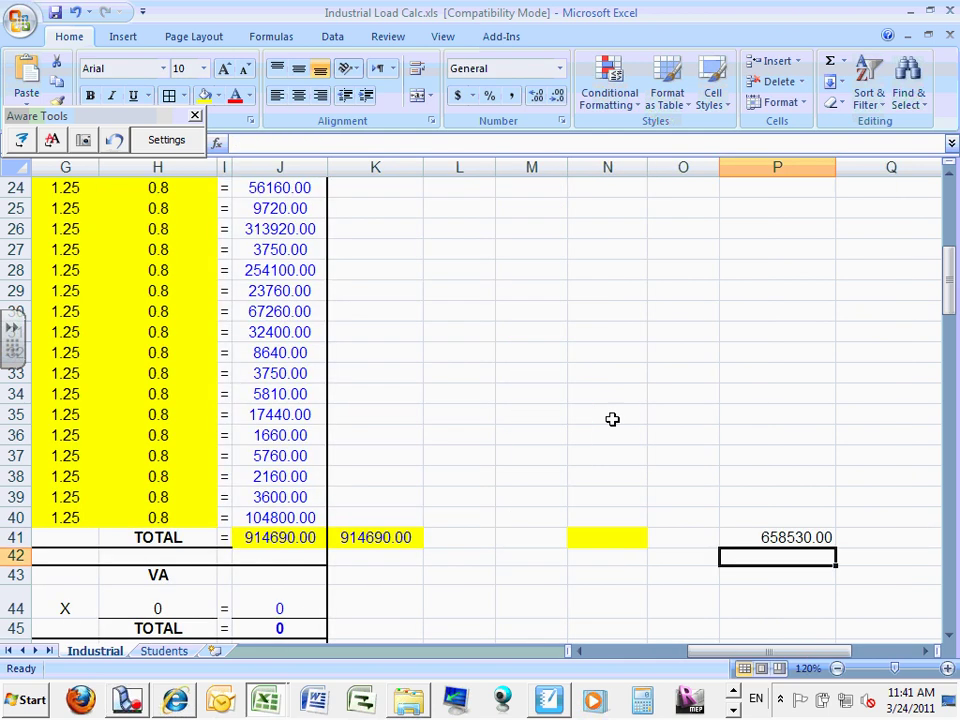
pyautogui.click(793, 536)
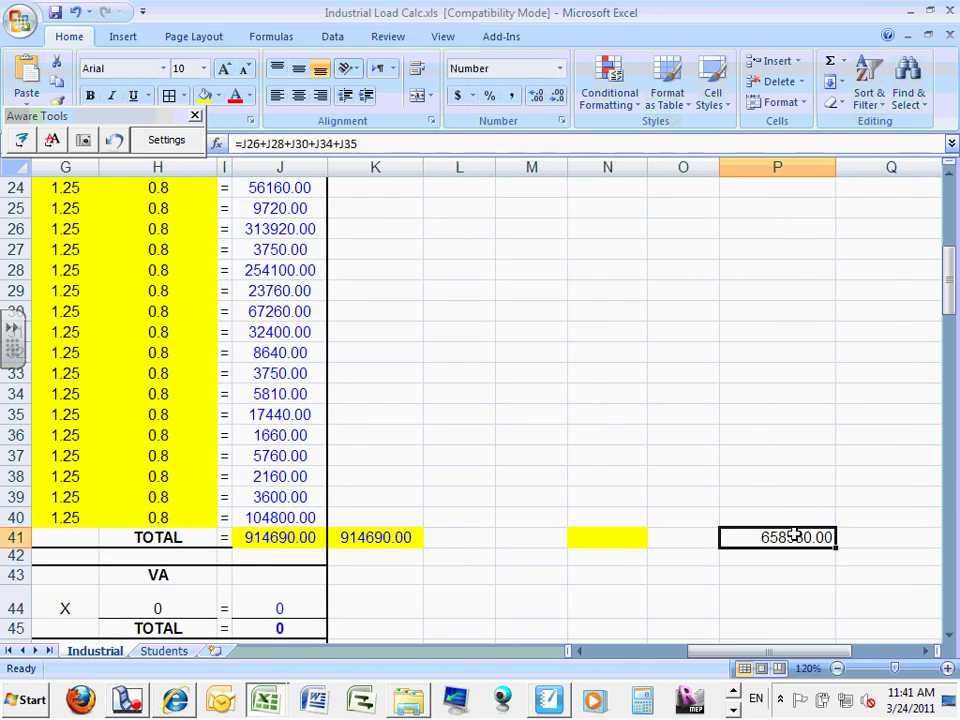
pyautogui.click(203, 97)
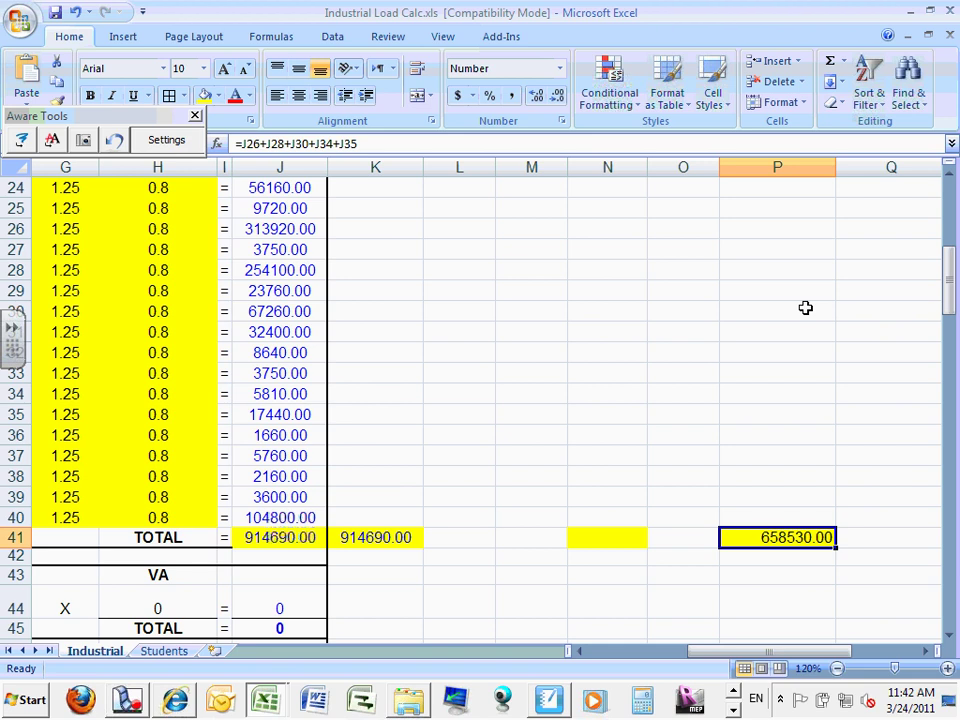
# Step: Calculate the remaining load in 208 Busway cell Q41 by subtracting the 480 Busway load from the total with =J41-P41
pyautogui.moveTo(948, 278); pyautogui.dragTo(948, 322)
pyautogui.click(887, 168)
pyautogui.click(885, 350)
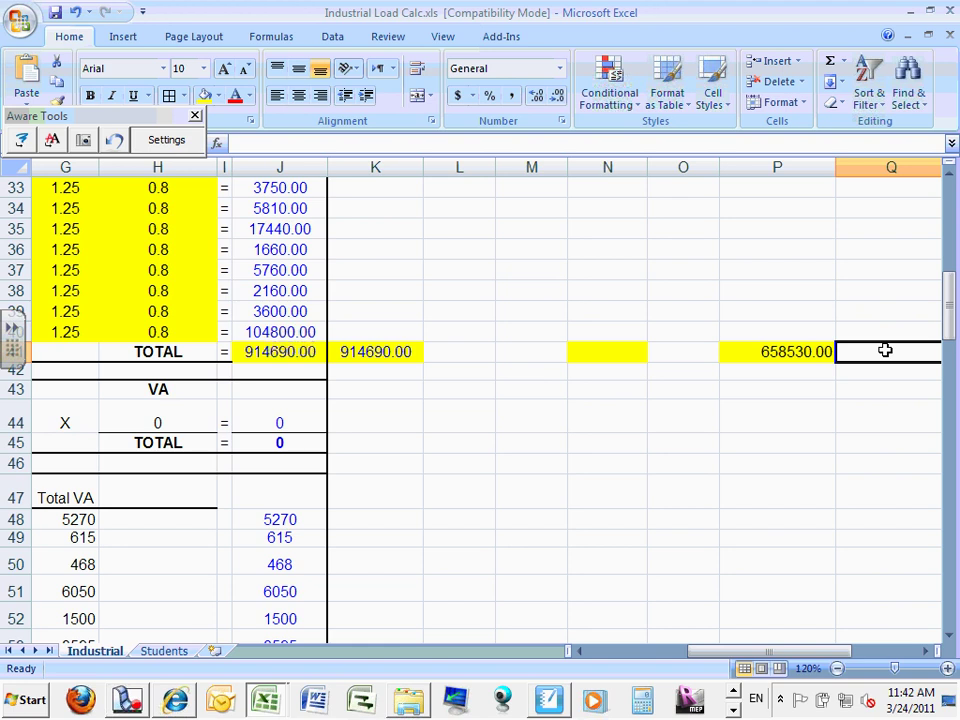
pyautogui.write('=')
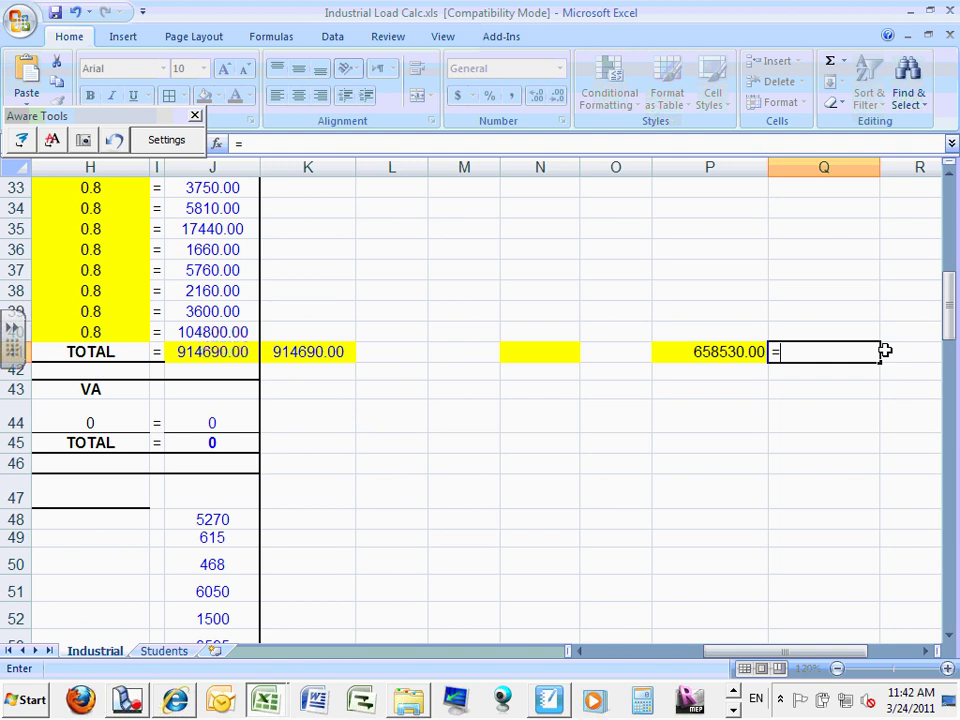
pyautogui.click(228, 351)
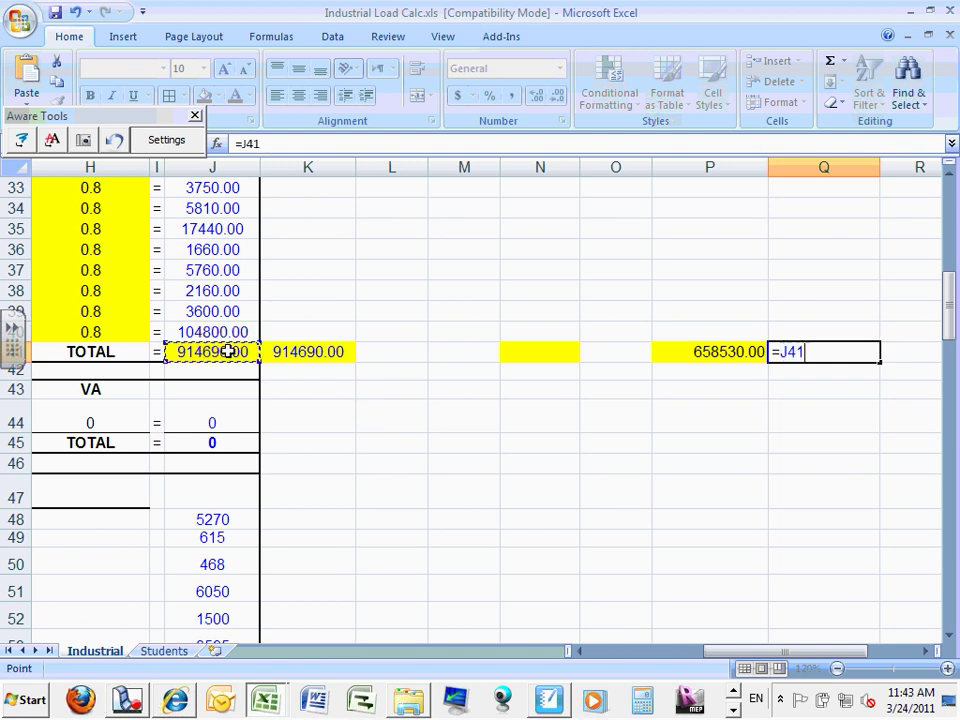
pyautogui.write('-')
pyautogui.click(708, 350)
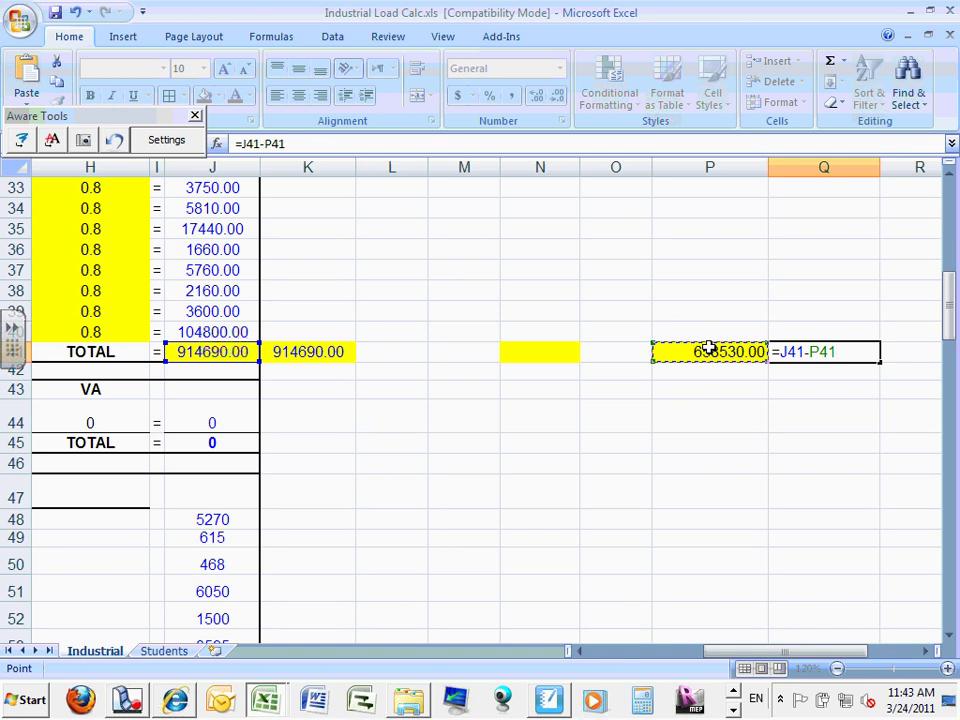
pyautogui.press('Return')
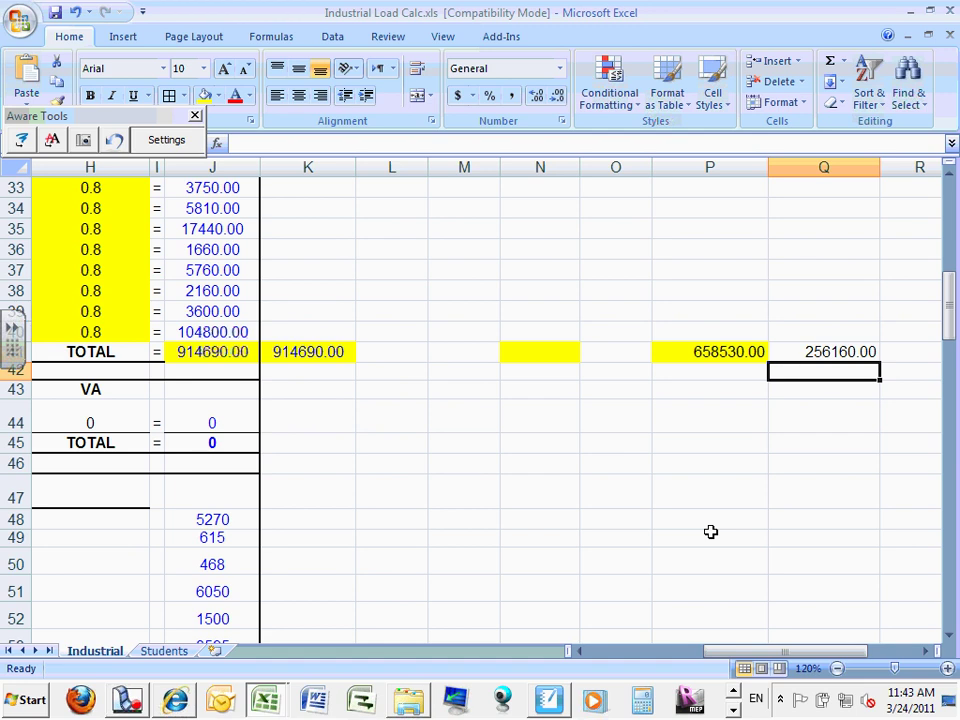
# Step: Fill 208 Busway cell Q41 with yellow
pyautogui.click(841, 355)
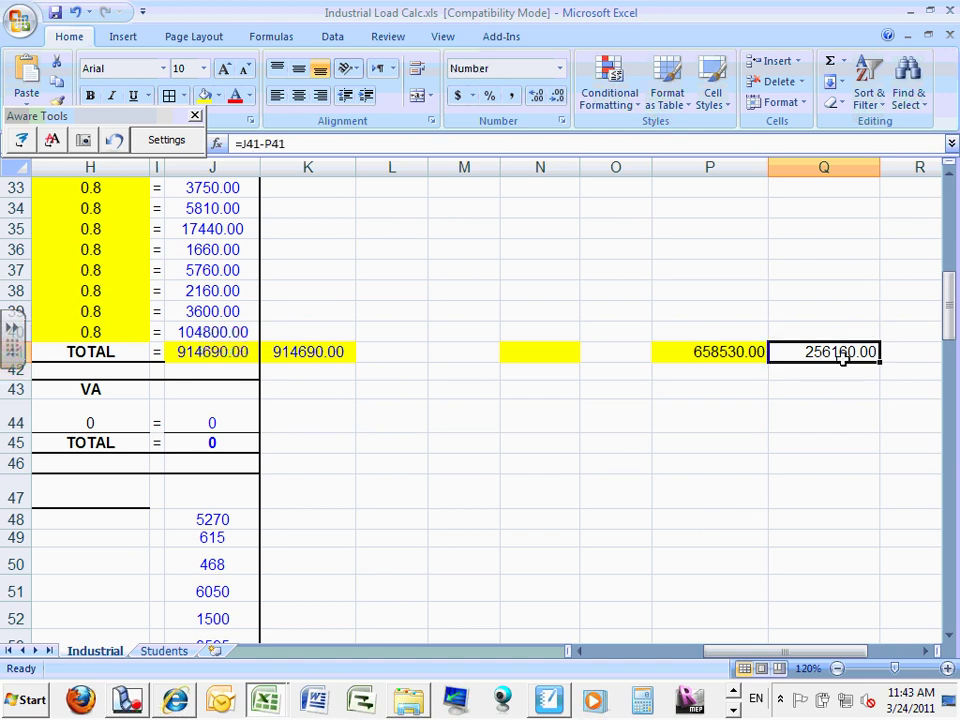
pyautogui.click(204, 96)
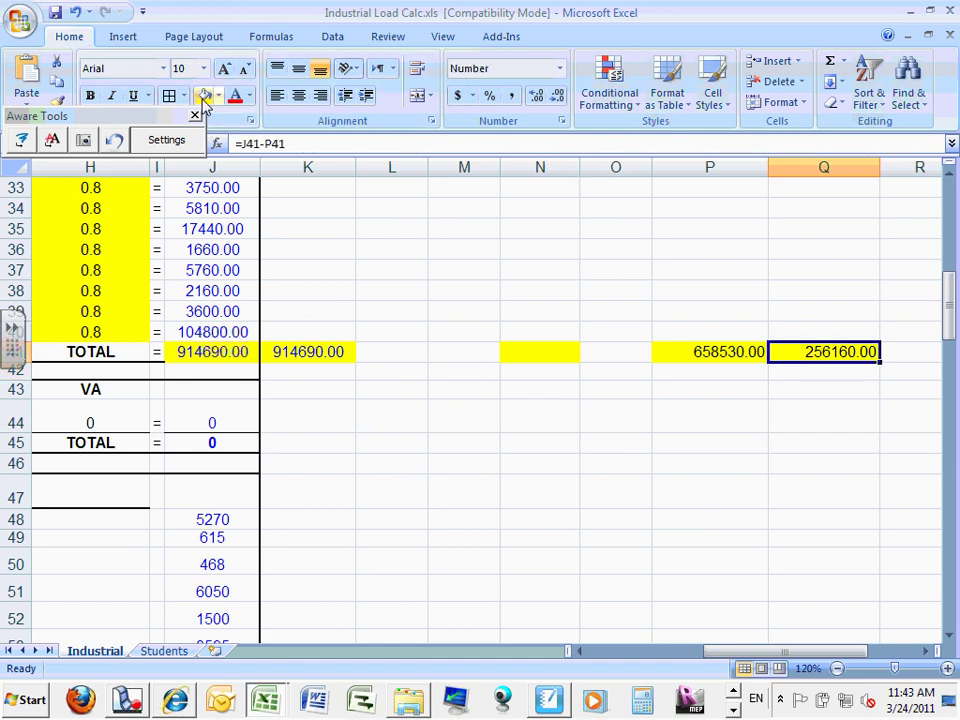
pyautogui.click(737, 286)
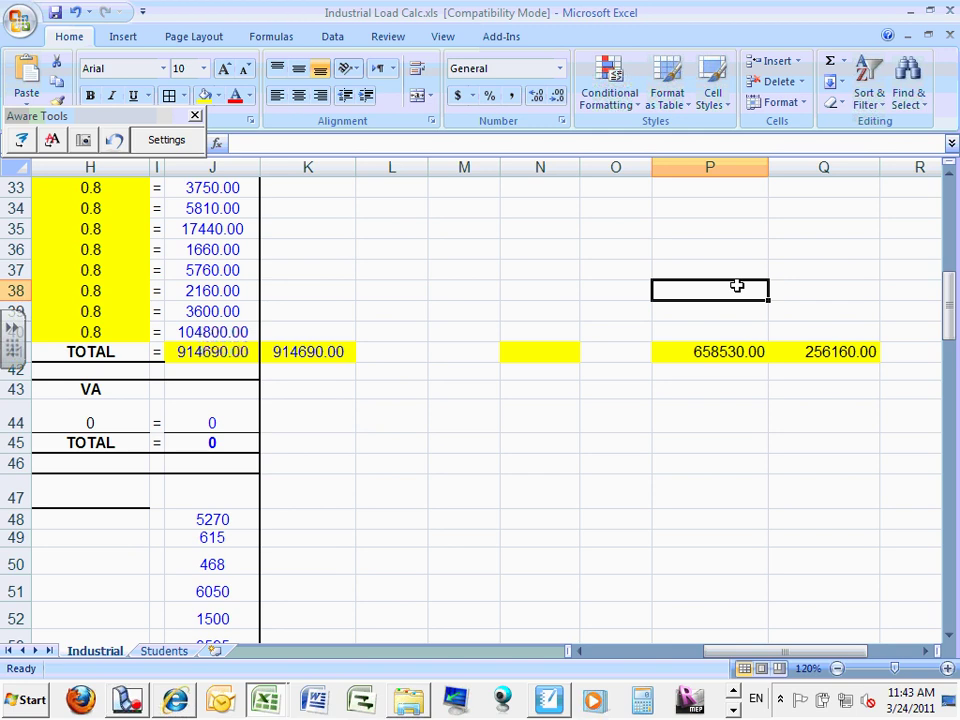
pyautogui.click(832, 351)
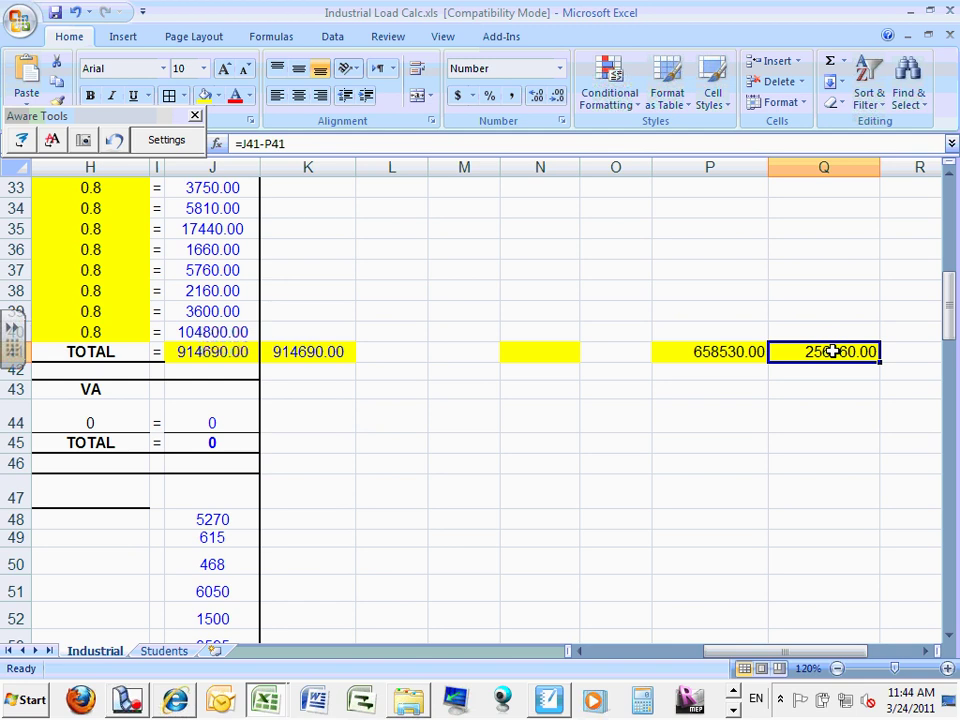
# Step: Enter 24500 as the square footage in cell H44 of the general lighting load
pyautogui.moveTo(949, 317); pyautogui.dragTo(945, 160)
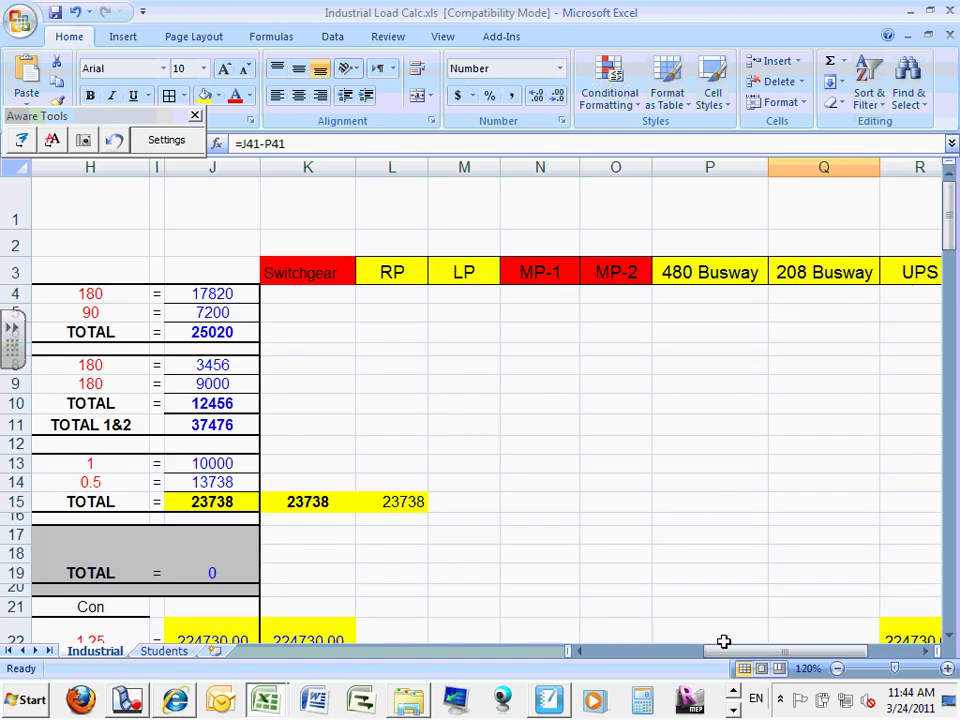
pyautogui.moveTo(726, 653); pyautogui.dragTo(768, 639)
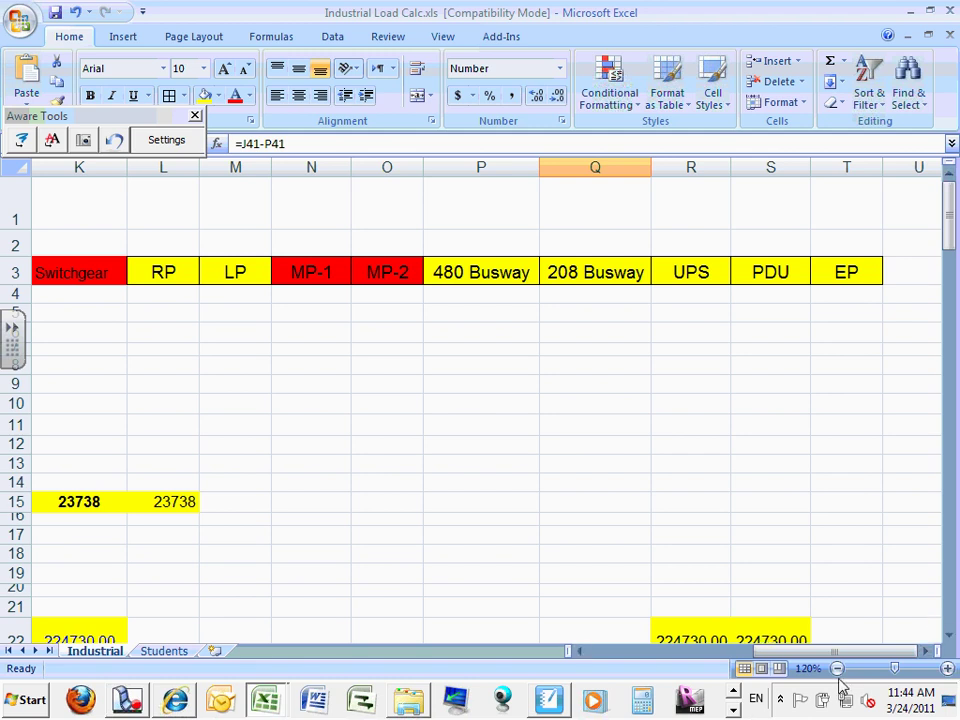
pyautogui.moveTo(852, 661); pyautogui.dragTo(690, 661)
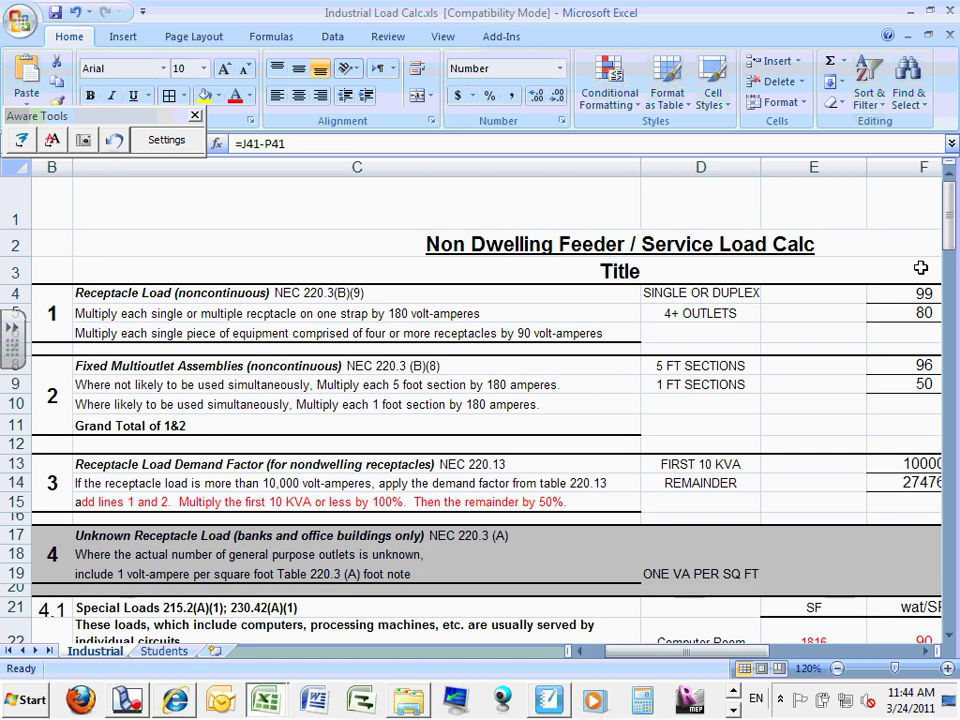
pyautogui.moveTo(950, 235); pyautogui.dragTo(948, 315)
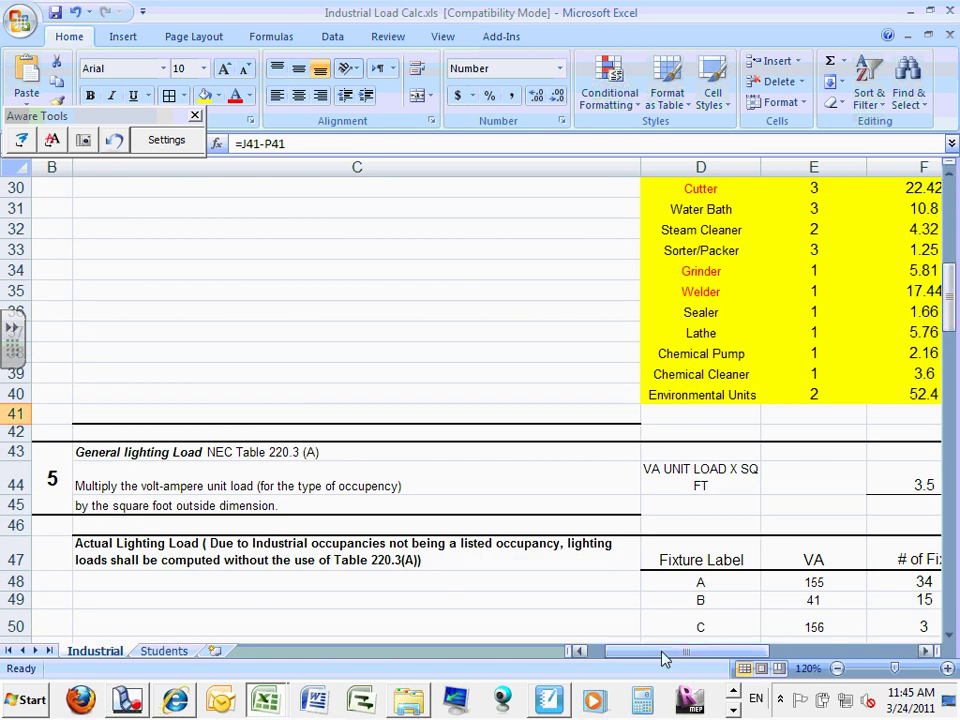
pyautogui.moveTo(663, 657); pyautogui.dragTo(711, 657)
pyautogui.click(406, 487)
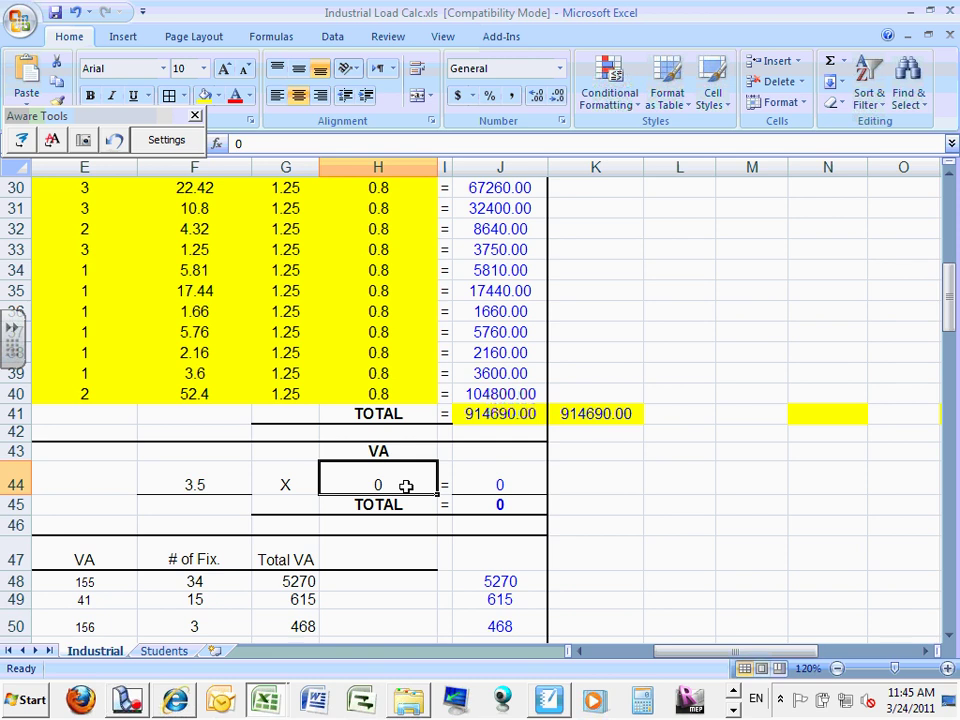
pyautogui.write('2')
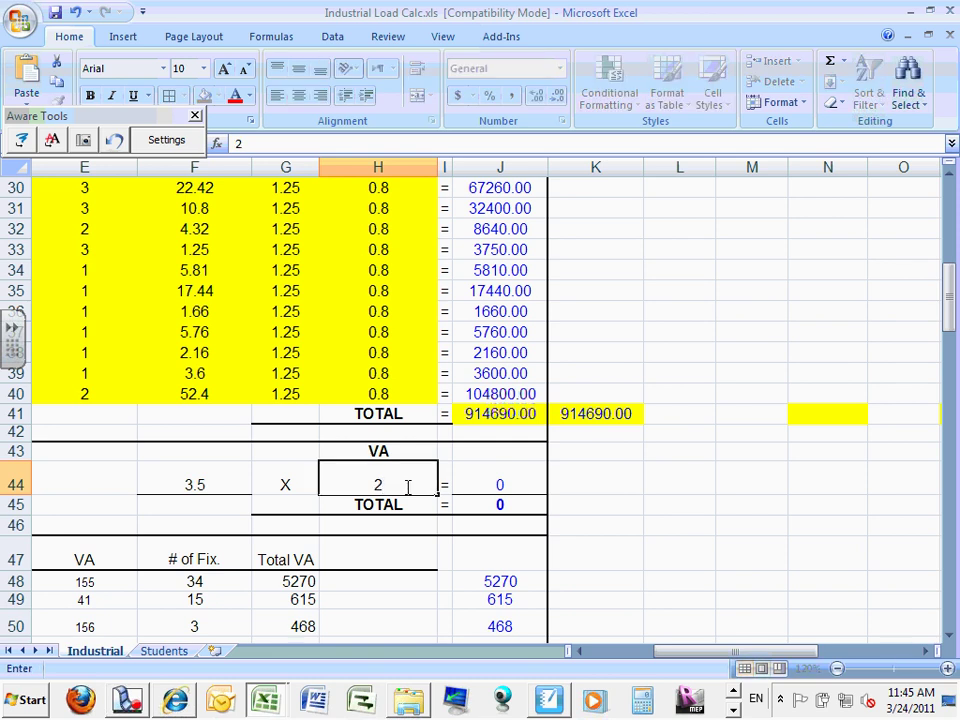
pyautogui.write('4500')
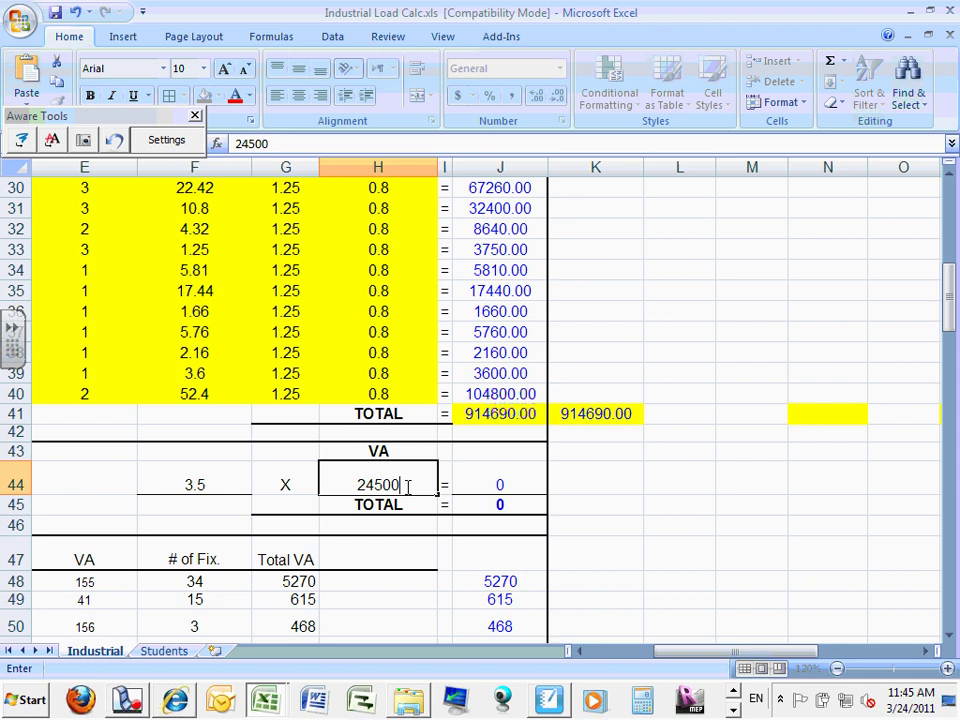
pyautogui.click(475, 470)
# Step: Correct the general lighting square footage in cell H44 to 23800
pyautogui.click(393, 481)
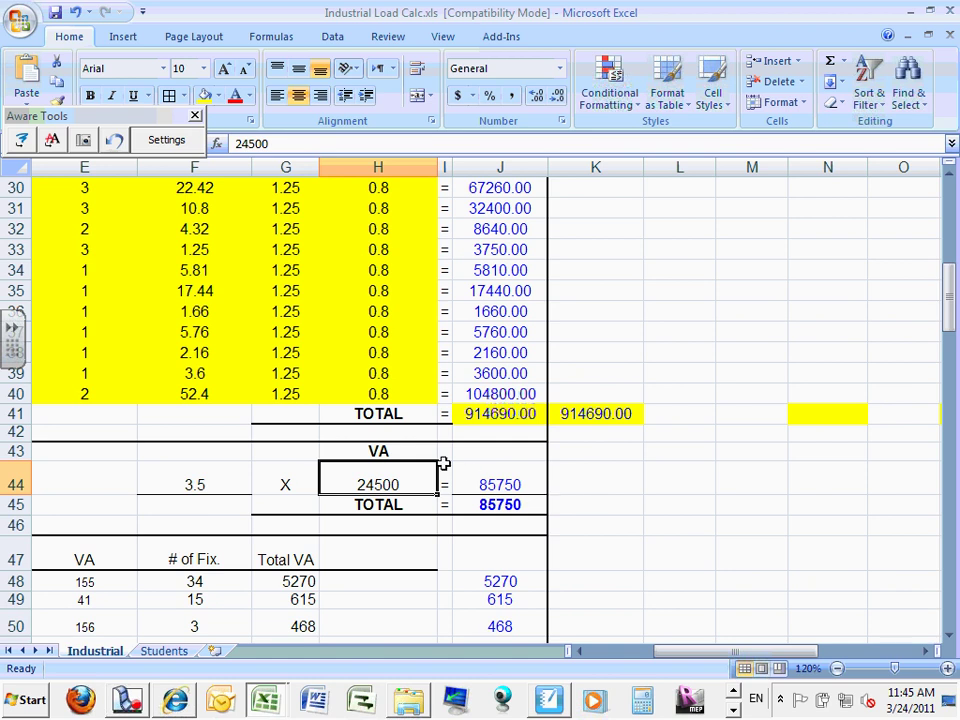
pyautogui.doubleClick(377, 484)
pyautogui.press('BackSpace')
pyautogui.press('BackSpace')
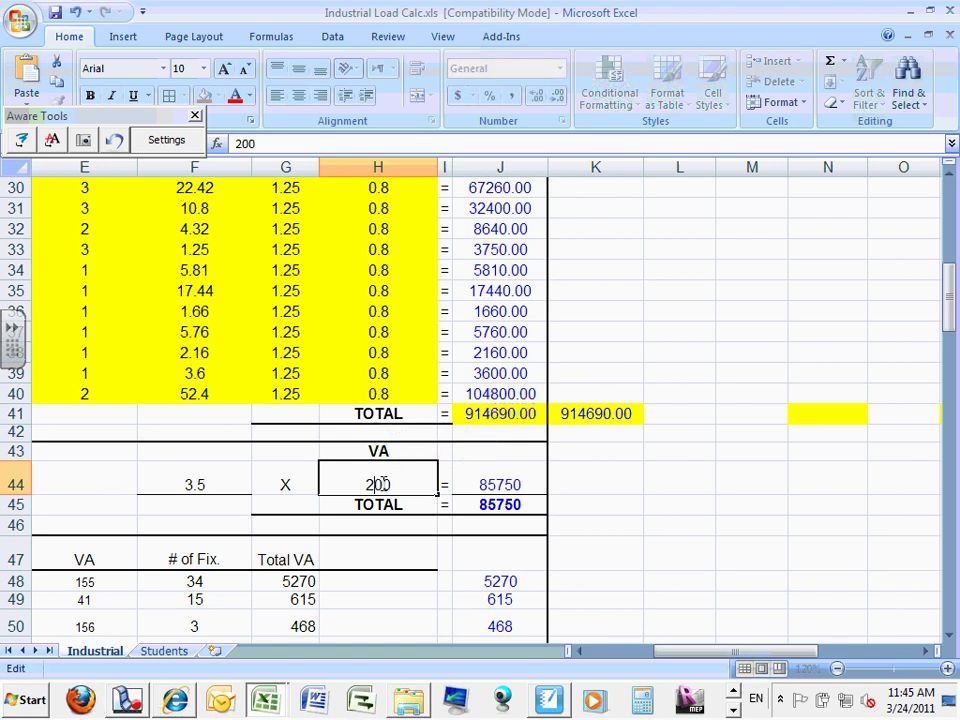
pyautogui.write('38')
pyautogui.press('Return')
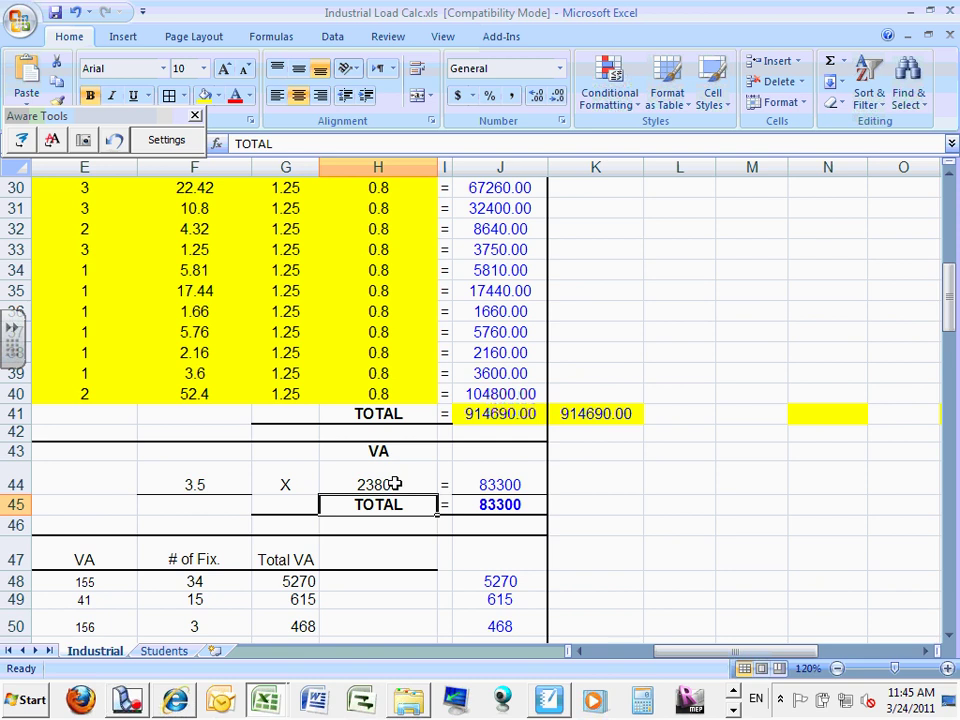
pyautogui.click(398, 484)
pyautogui.click(495, 507)
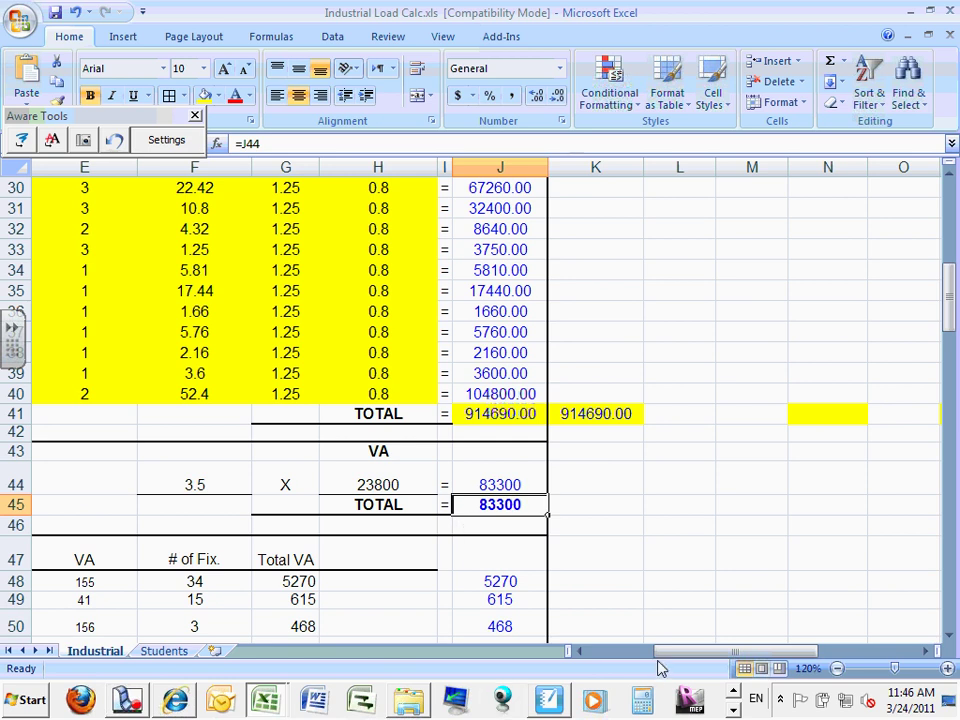
# Step: Enter the 1.25 multiplier in cell E44 of the general lighting row
pyautogui.moveTo(664, 658)
pyautogui.mouseDown()
pyautogui.moveTo(643, 658)
pyautogui.moveTo(665, 658)
pyautogui.mouseUp()
pyautogui.click(116, 484)
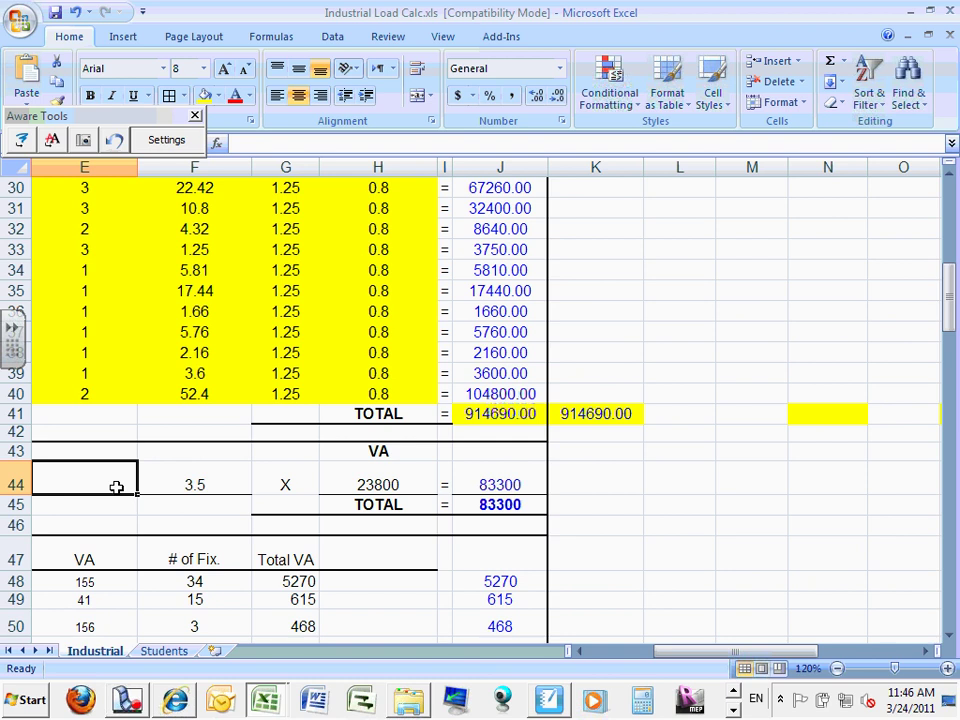
pyautogui.write('1.25')
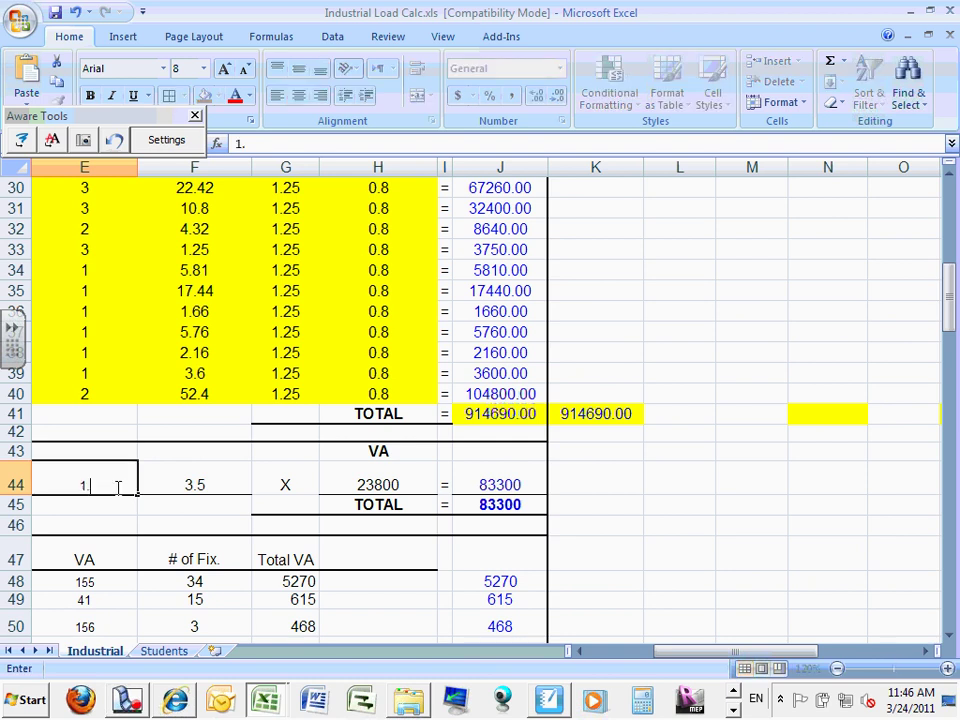
pyautogui.click(191, 480)
pyautogui.click(105, 484)
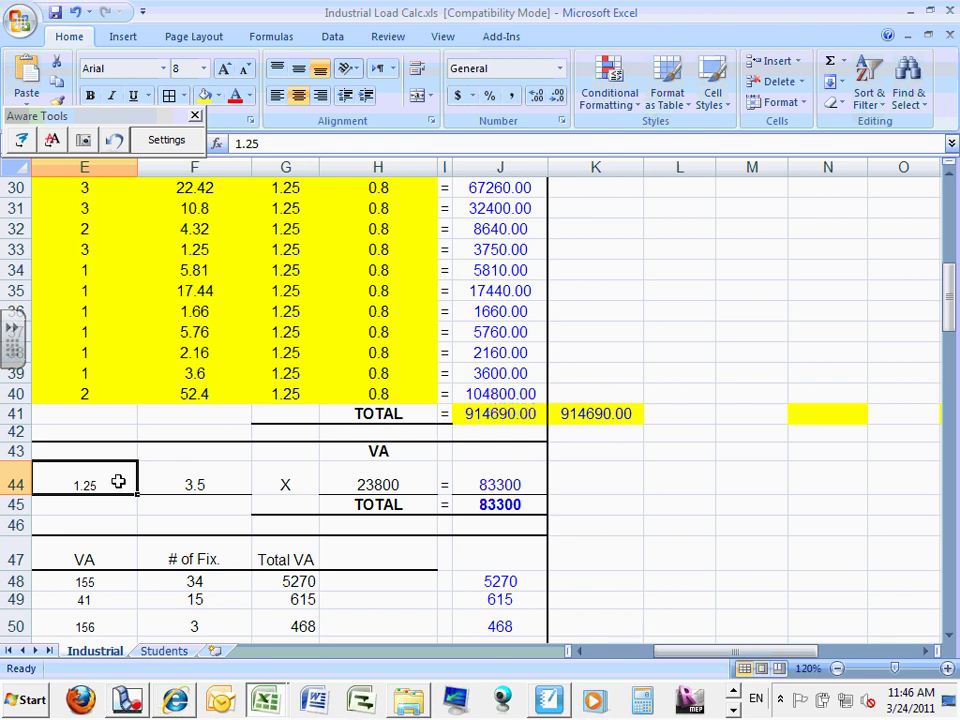
# Step: Extend the general lighting load formula in cell J44 to =F44*H44*E44 so it includes the multiplier
pyautogui.click(487, 484)
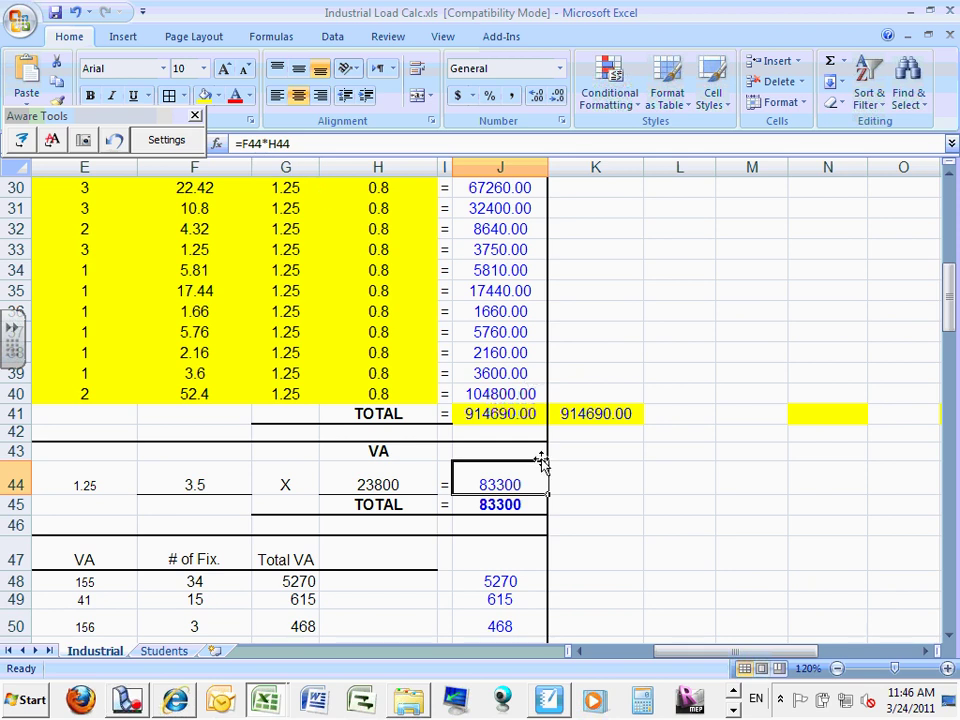
pyautogui.click(291, 143)
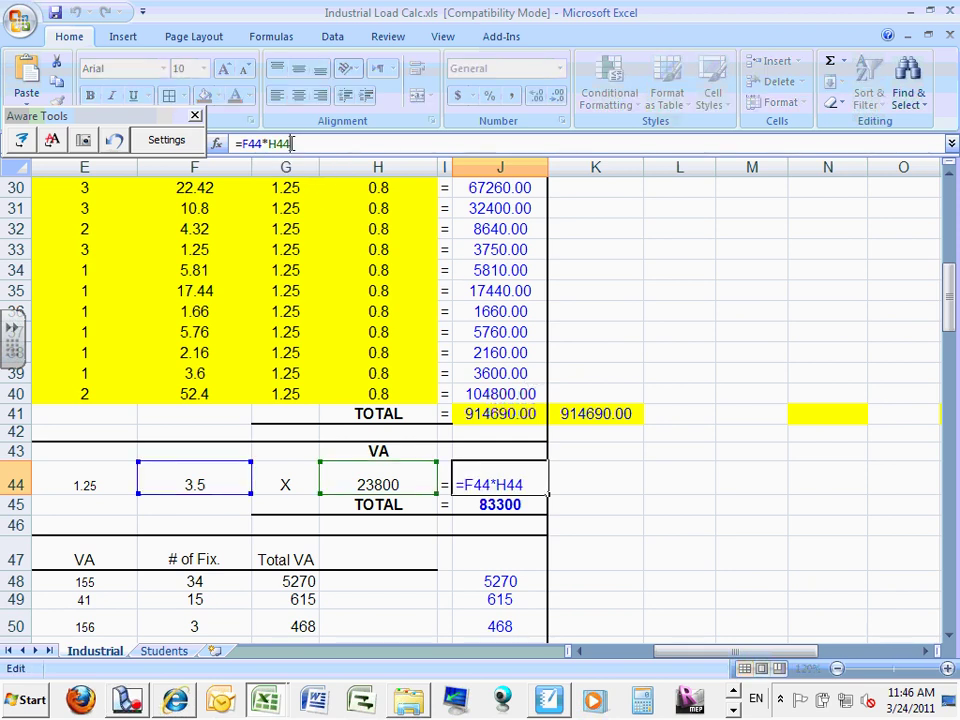
pyautogui.write('*')
pyautogui.click(90, 483)
pyautogui.press('Return')
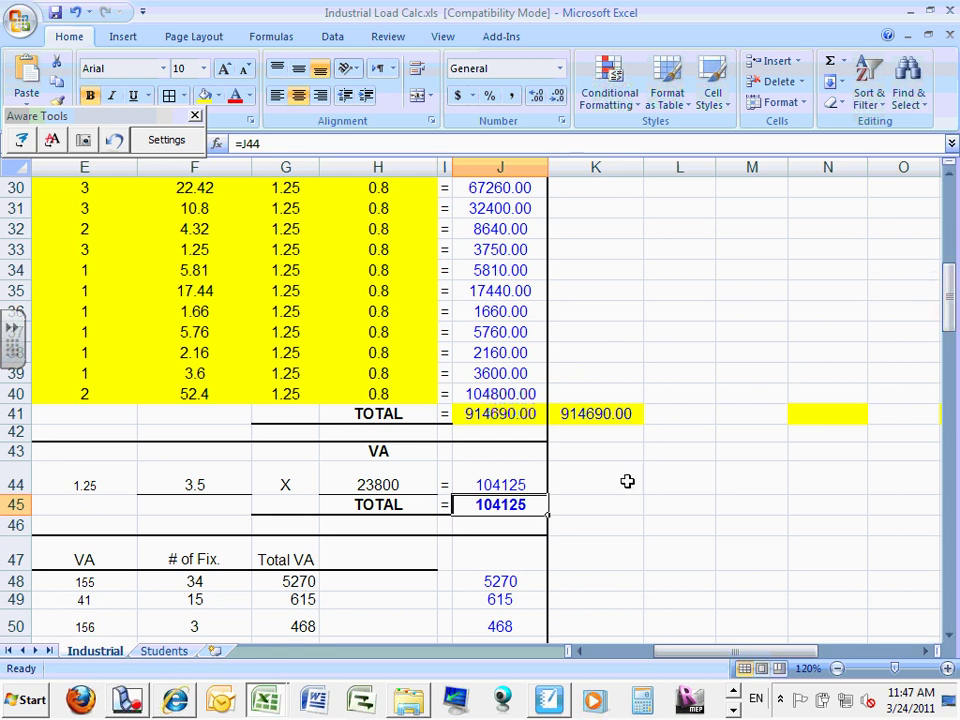
# Step: Review the actual lighting load section and inspect the formula of its total in cell J63
pyautogui.click(603, 505)
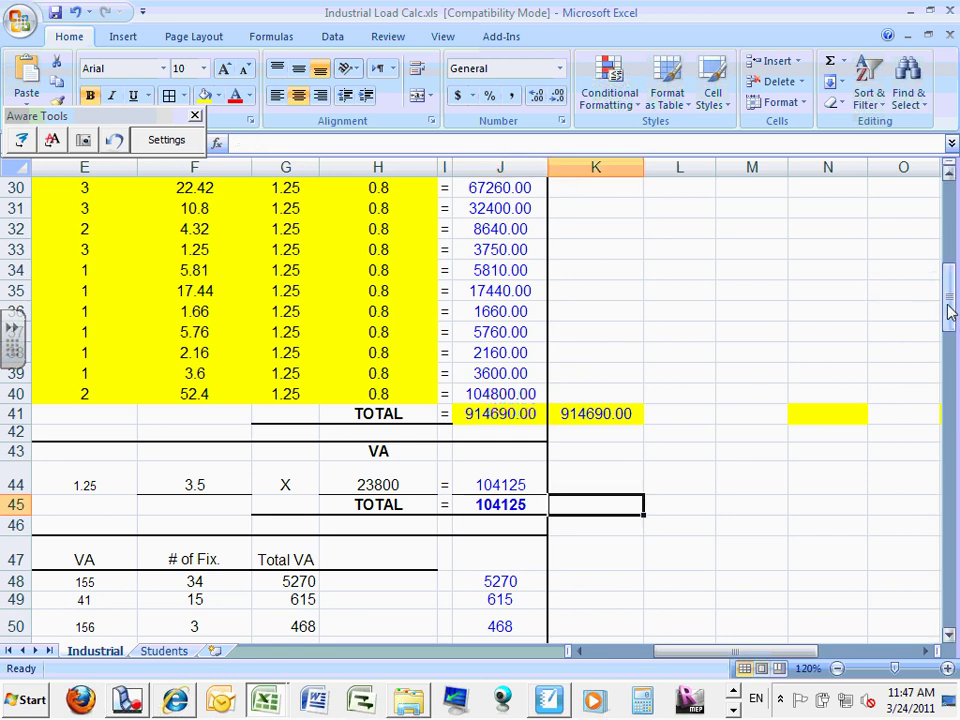
pyautogui.moveTo(950, 302); pyautogui.dragTo(952, 341)
pyautogui.moveTo(692, 655); pyautogui.dragTo(660, 662)
pyautogui.moveTo(952, 340); pyautogui.dragTo(952, 346)
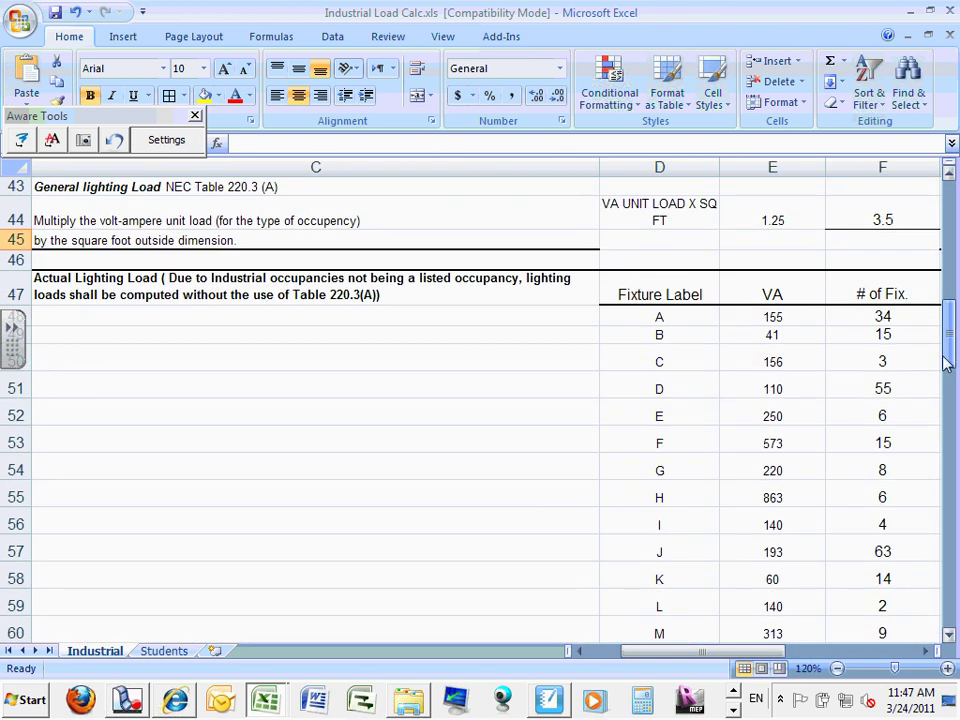
pyautogui.moveTo(664, 651); pyautogui.dragTo(681, 653)
pyautogui.moveTo(952, 347); pyautogui.dragTo(952, 353)
pyautogui.click(627, 565)
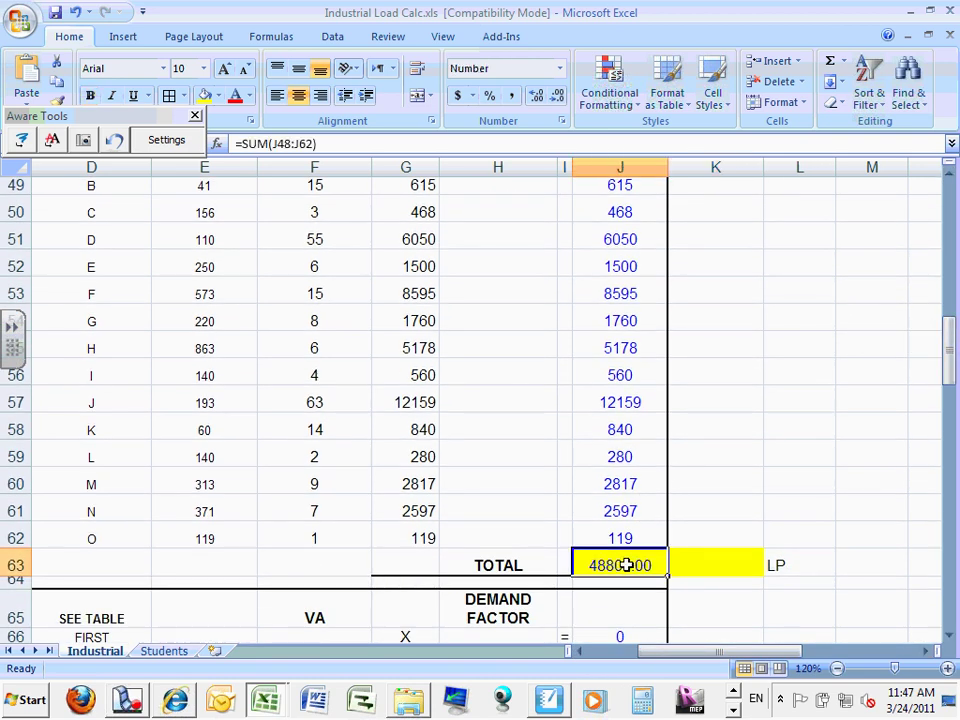
pyautogui.doubleClick(627, 565)
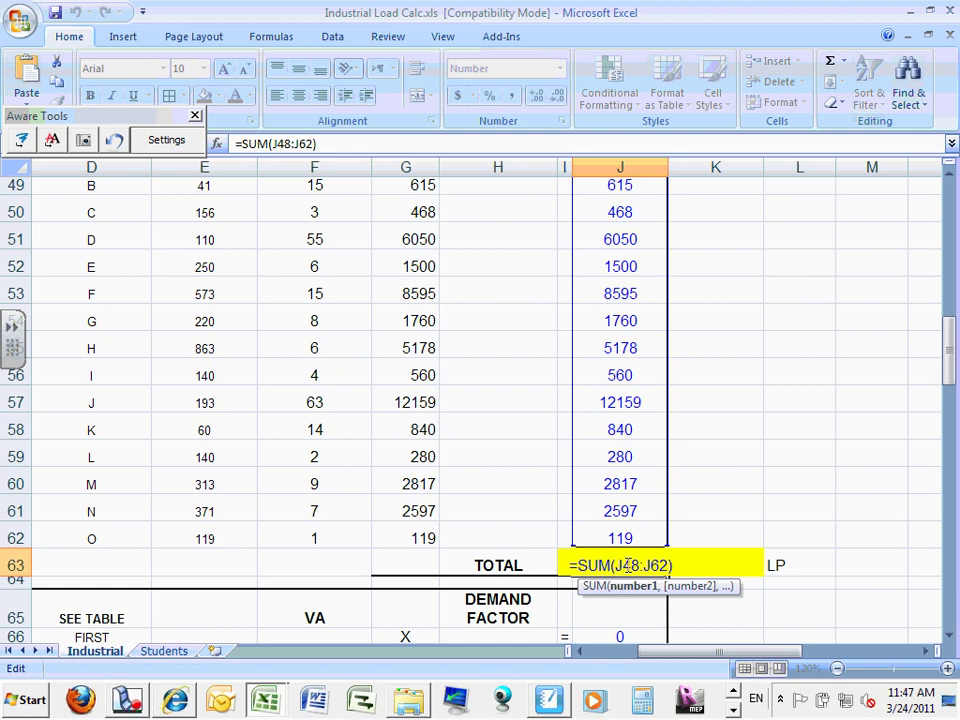
pyautogui.press('Escape')
# Step: Examine fixture A's VA, fixture count and total VA formula in row 48, and check the fixture total in cell J63
pyautogui.moveTo(949, 366); pyautogui.dragTo(951, 358)
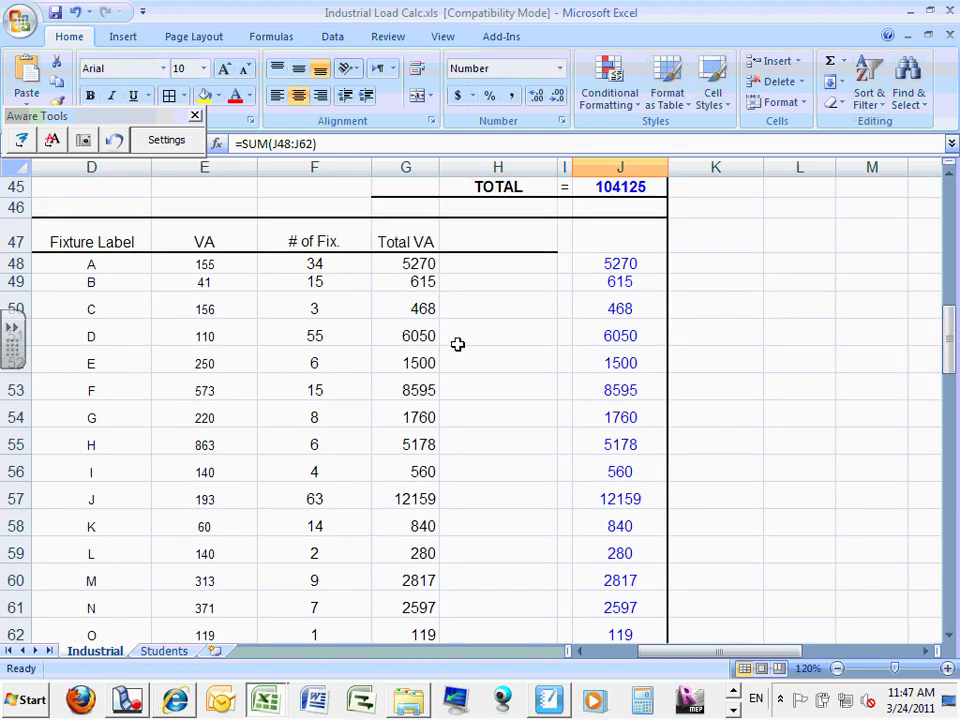
pyautogui.click(206, 265)
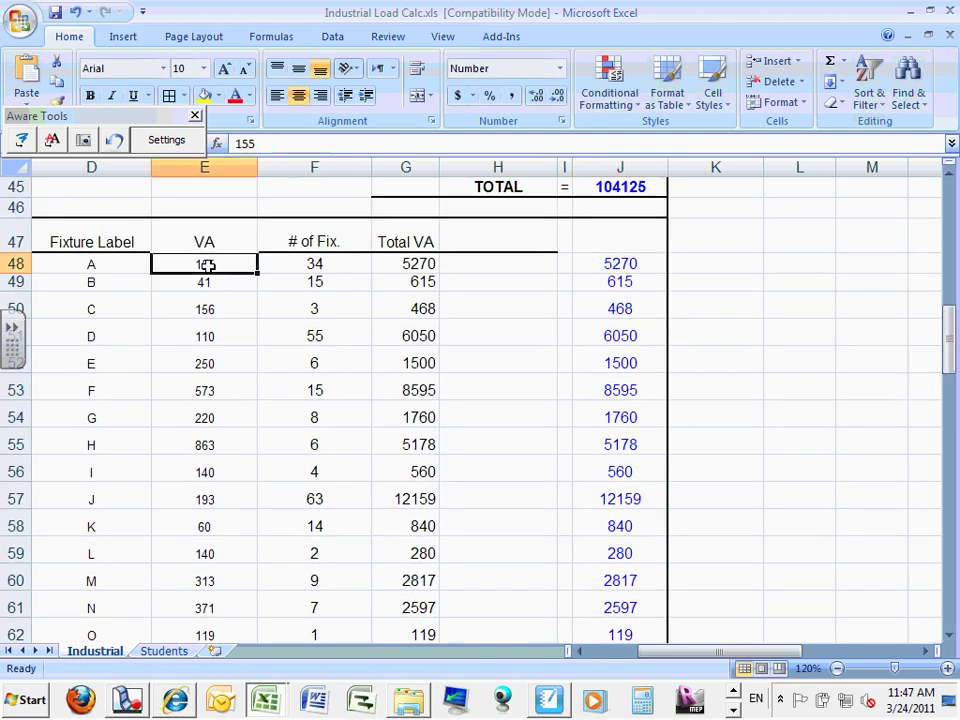
pyautogui.click(305, 268)
pyautogui.click(413, 266)
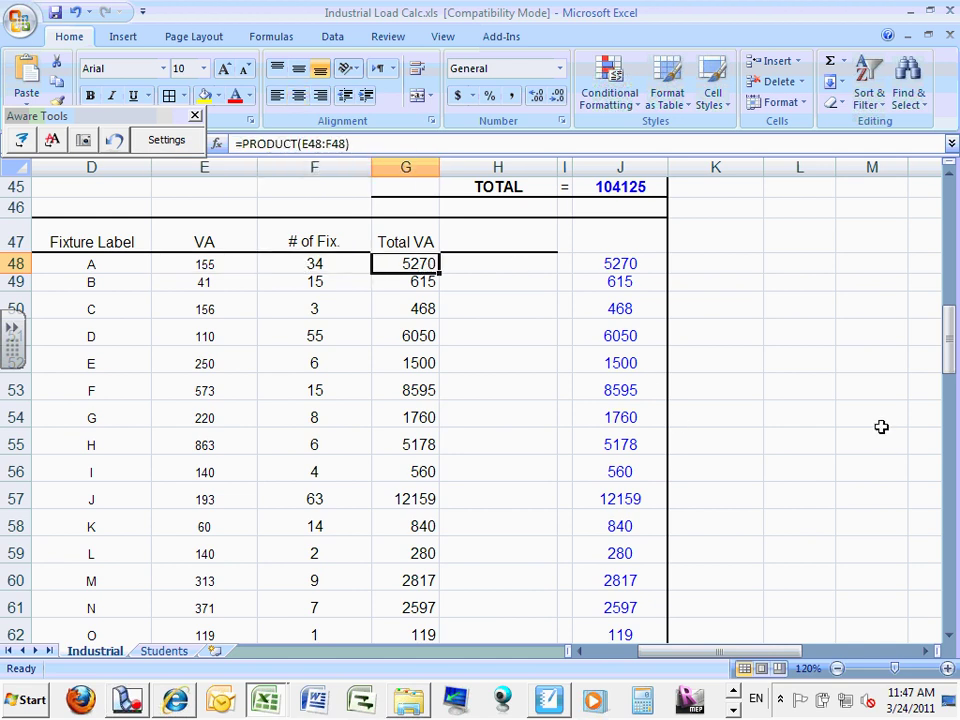
pyautogui.moveTo(952, 322); pyautogui.dragTo(951, 380)
pyautogui.click(627, 467)
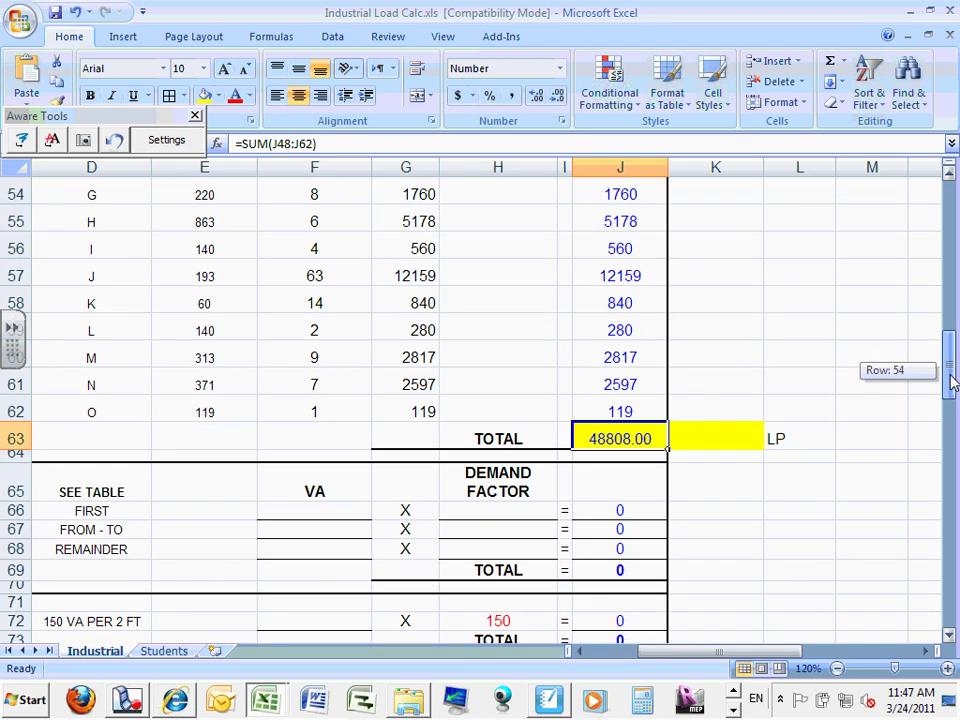
pyautogui.moveTo(951, 380); pyautogui.dragTo(950, 367)
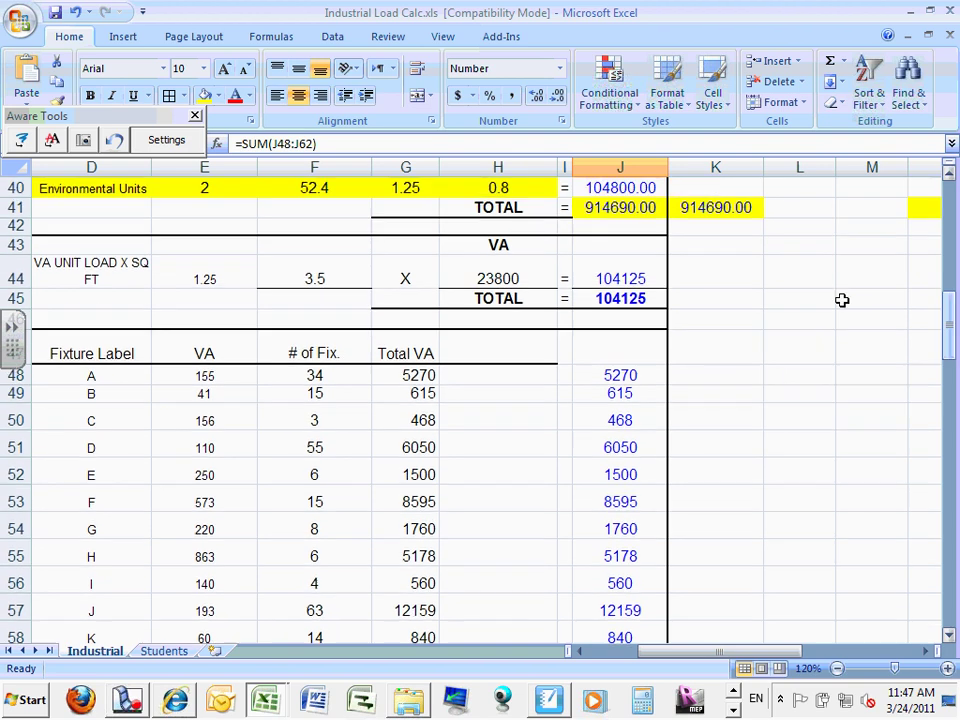
# Step: Try to enter a MAX formula in switchgear cell K45 that compares the general lighting total J45 with the fixture total J63
pyautogui.click(620, 298)
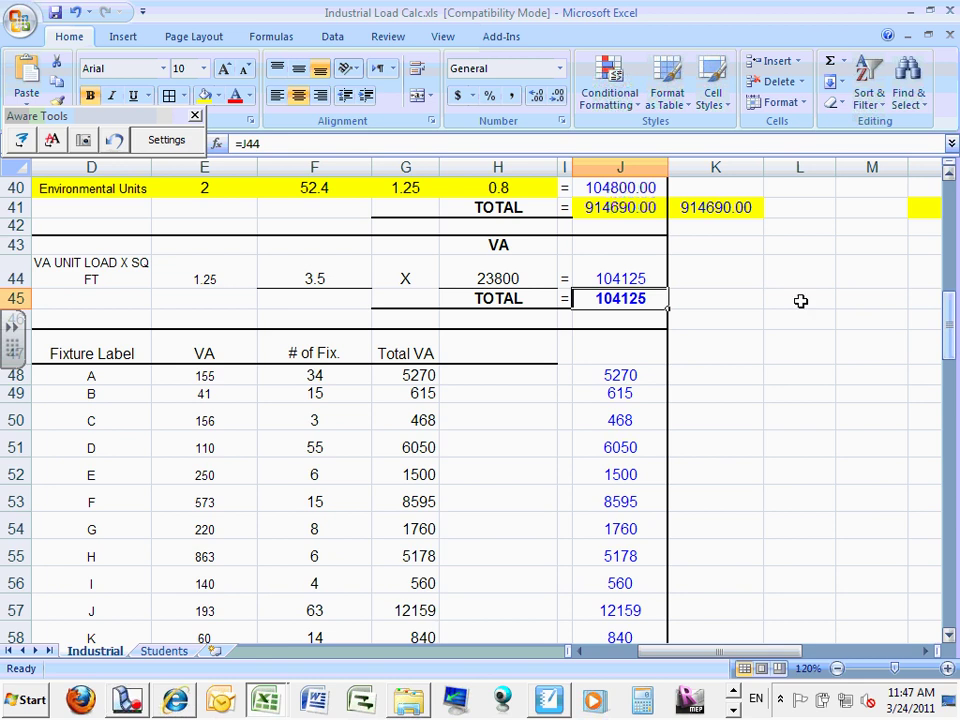
pyautogui.click(713, 299)
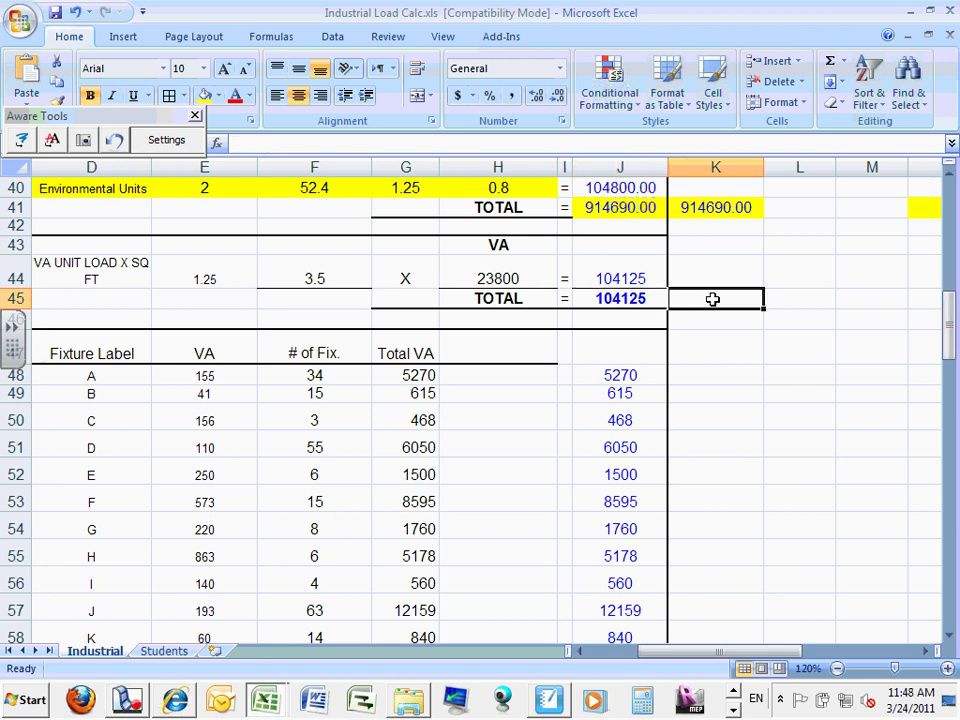
pyautogui.write('=')
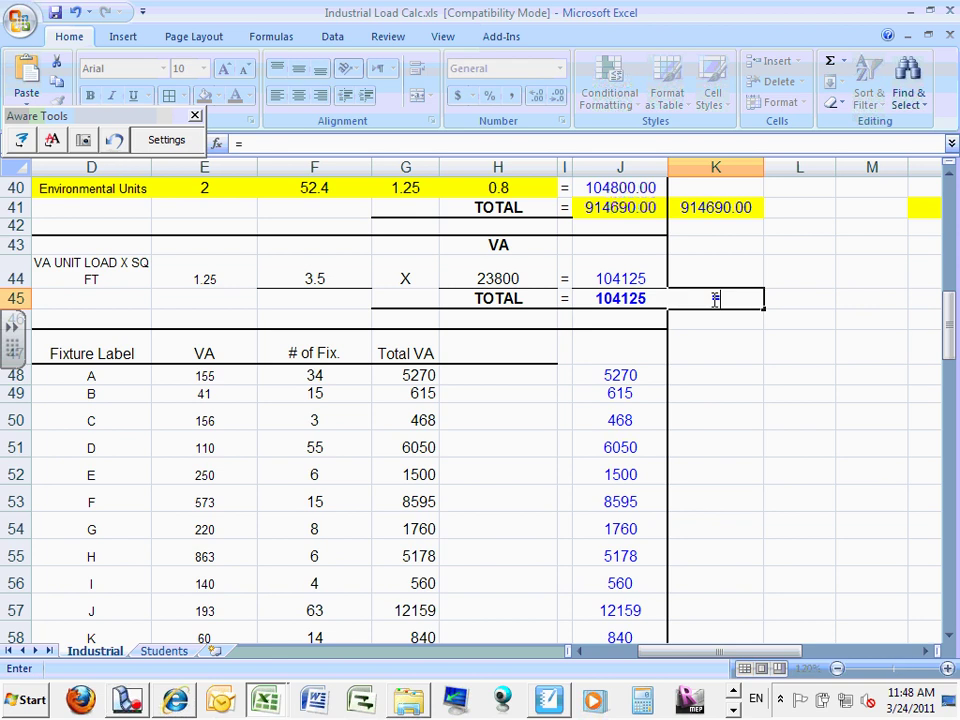
pyautogui.write('ma')
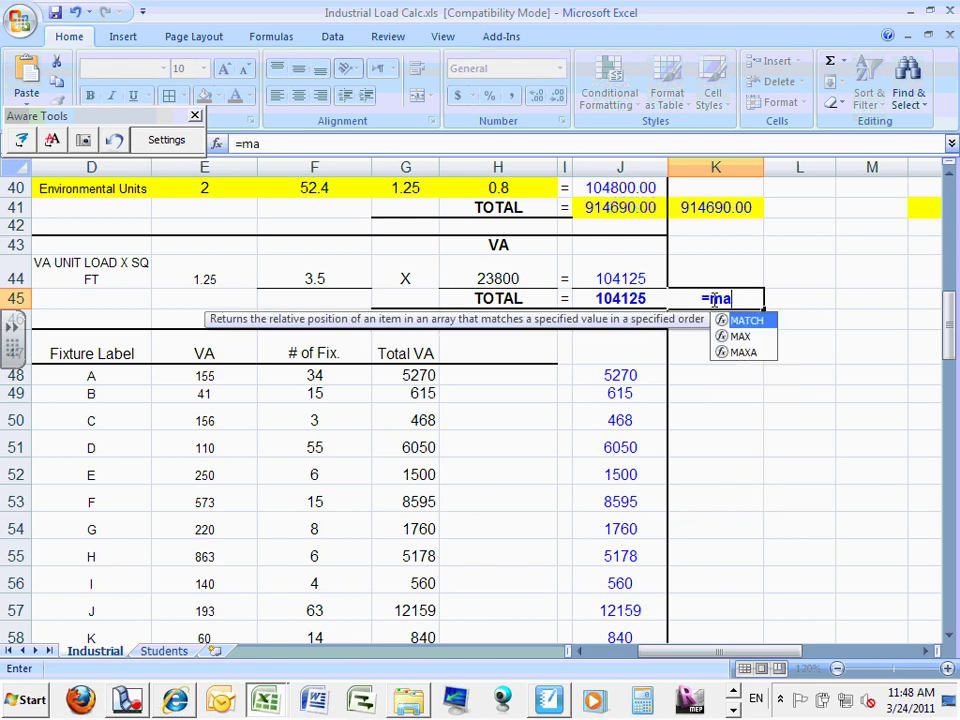
pyautogui.write('x(')
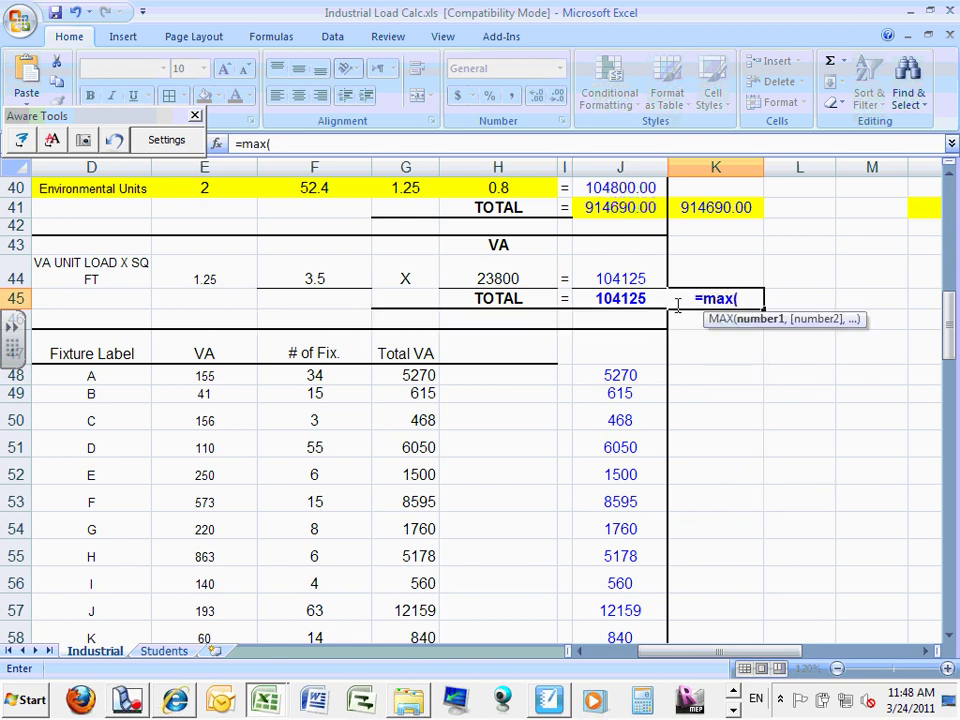
pyautogui.click(624, 298)
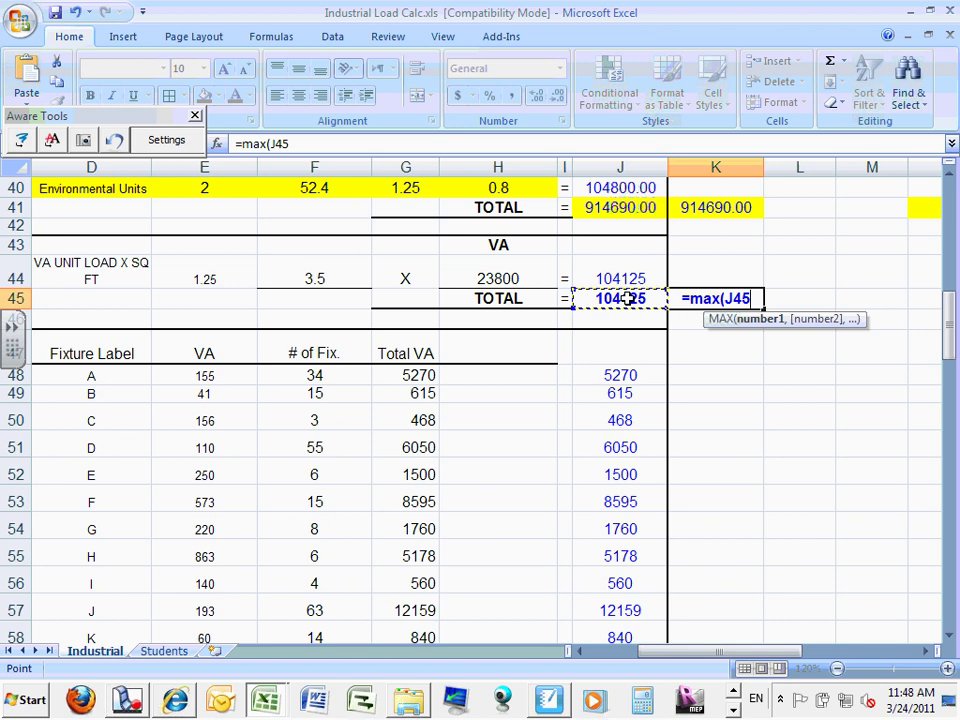
pyautogui.moveTo(948, 335); pyautogui.dragTo(949, 382)
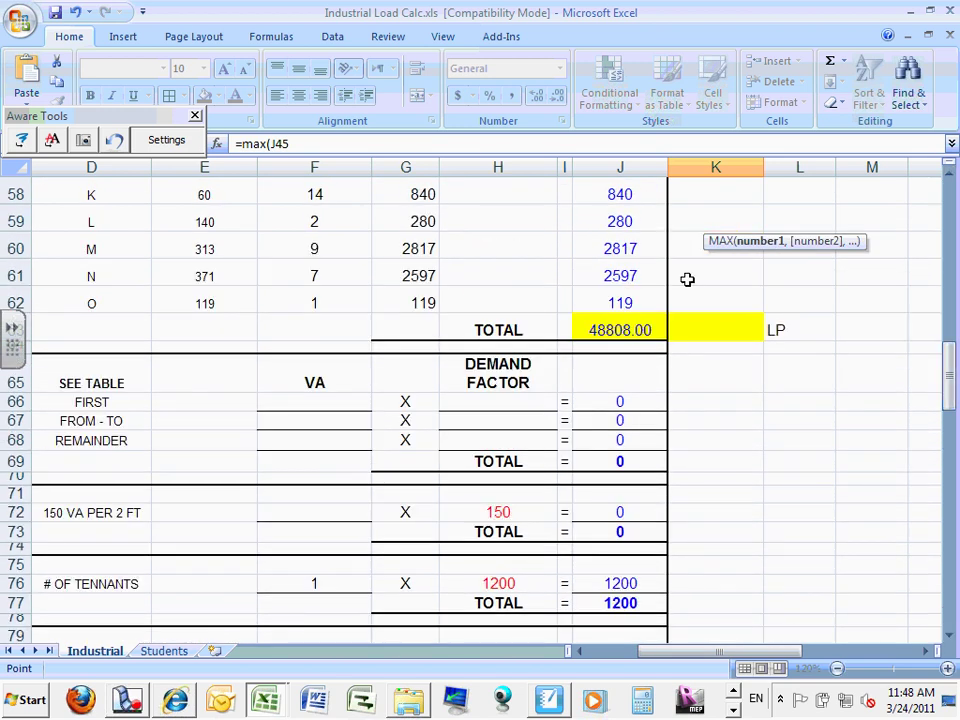
pyautogui.click(633, 327)
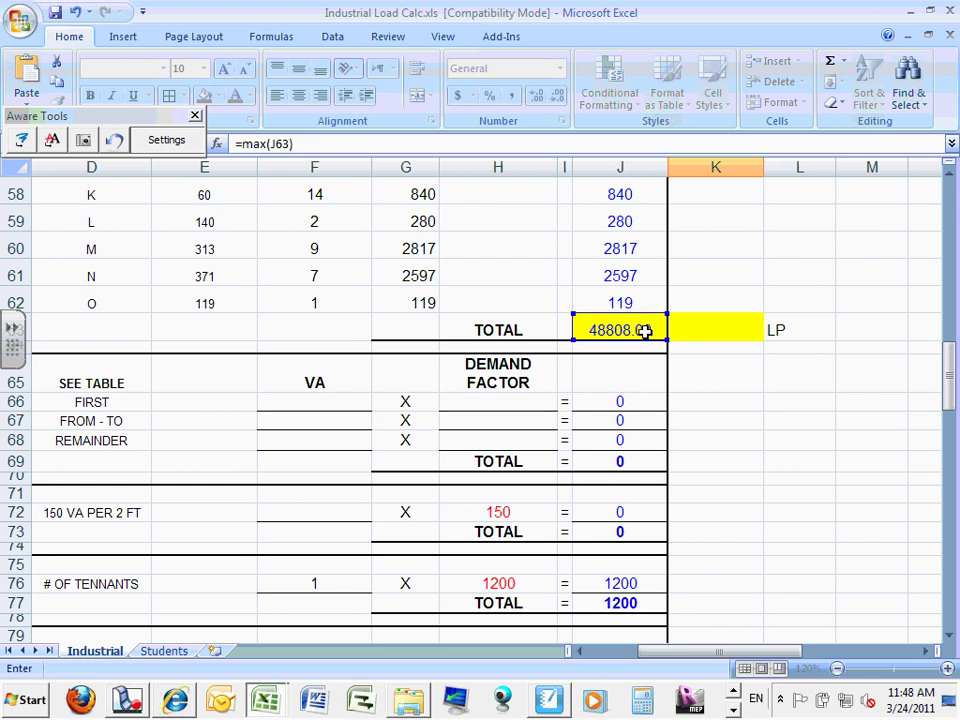
pyautogui.press('Escape')
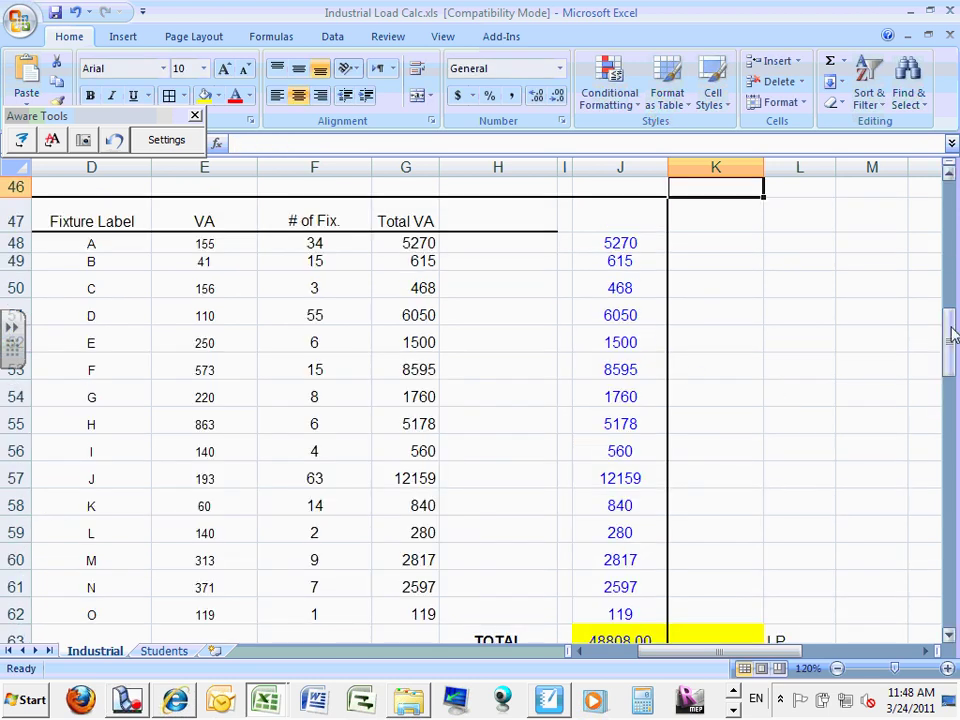
pyautogui.moveTo(947, 317); pyautogui.dragTo(881, 321)
pyautogui.click(707, 340)
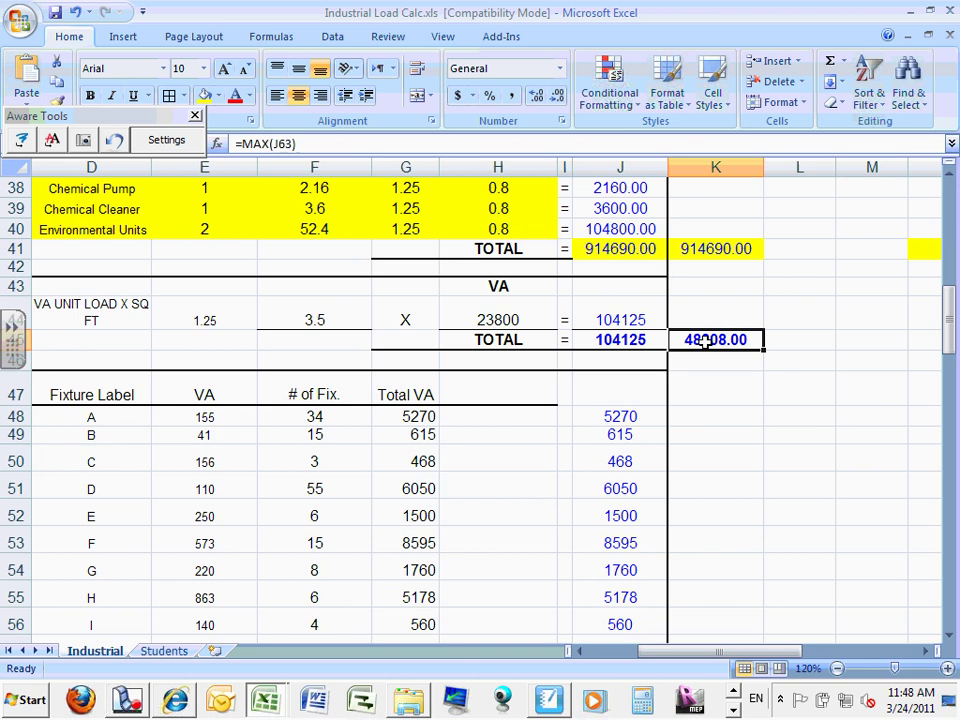
pyautogui.write('ma')
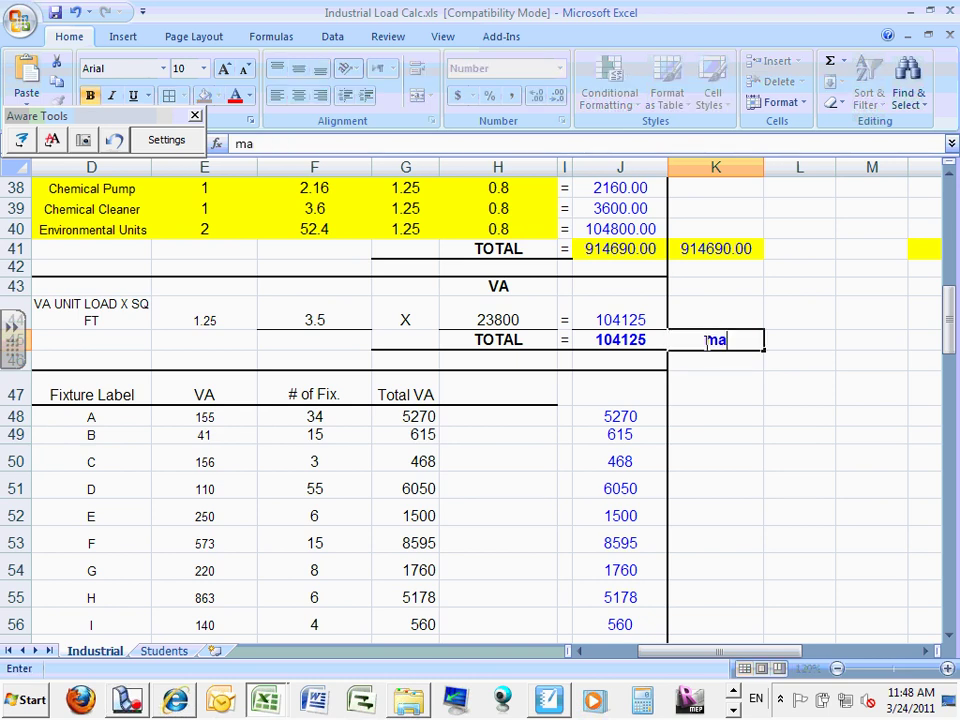
pyautogui.write('x(')
pyautogui.click(637, 341)
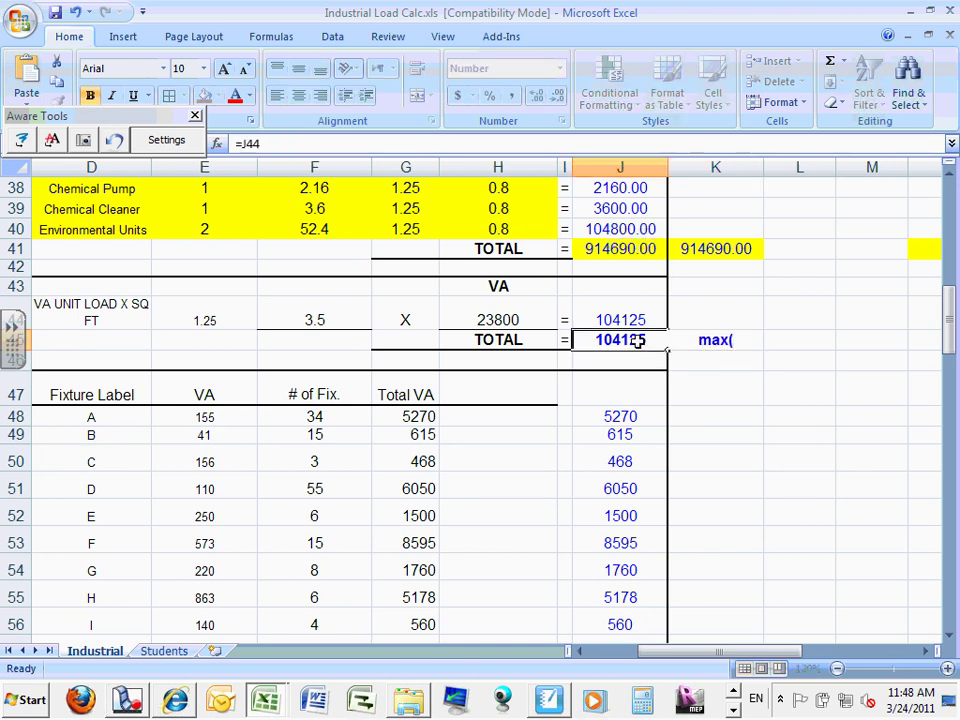
pyautogui.click(703, 340)
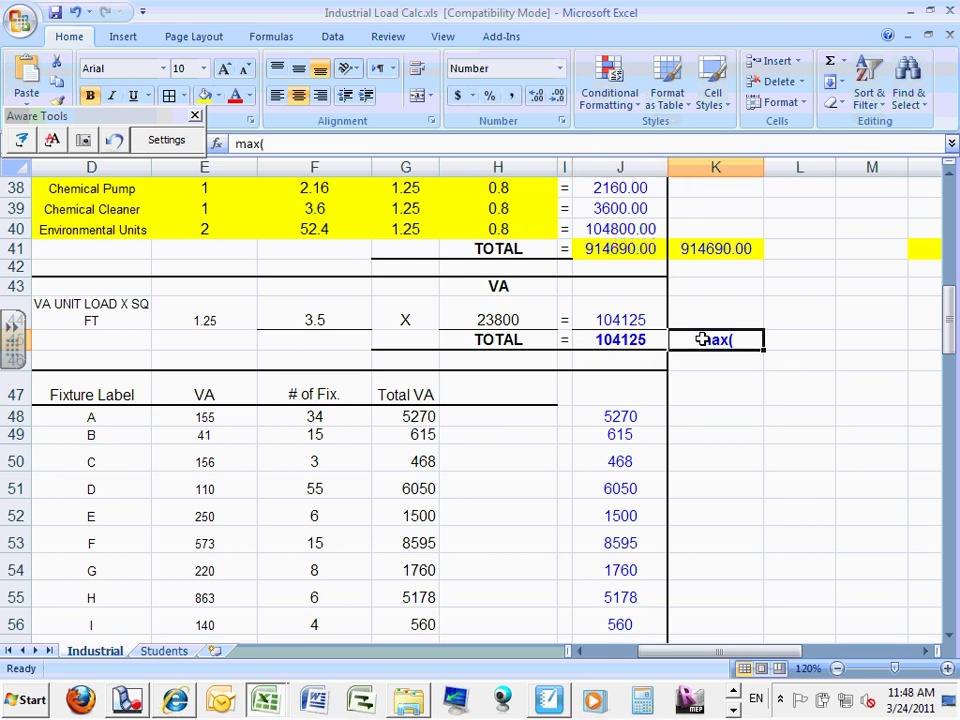
pyautogui.write('=')
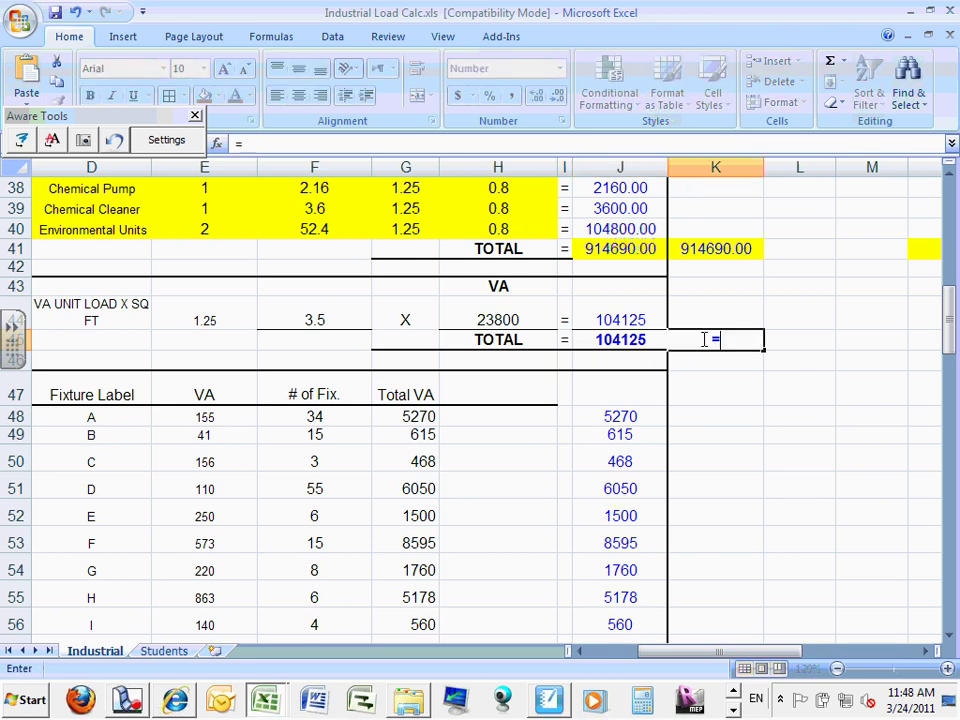
pyautogui.click(632, 340)
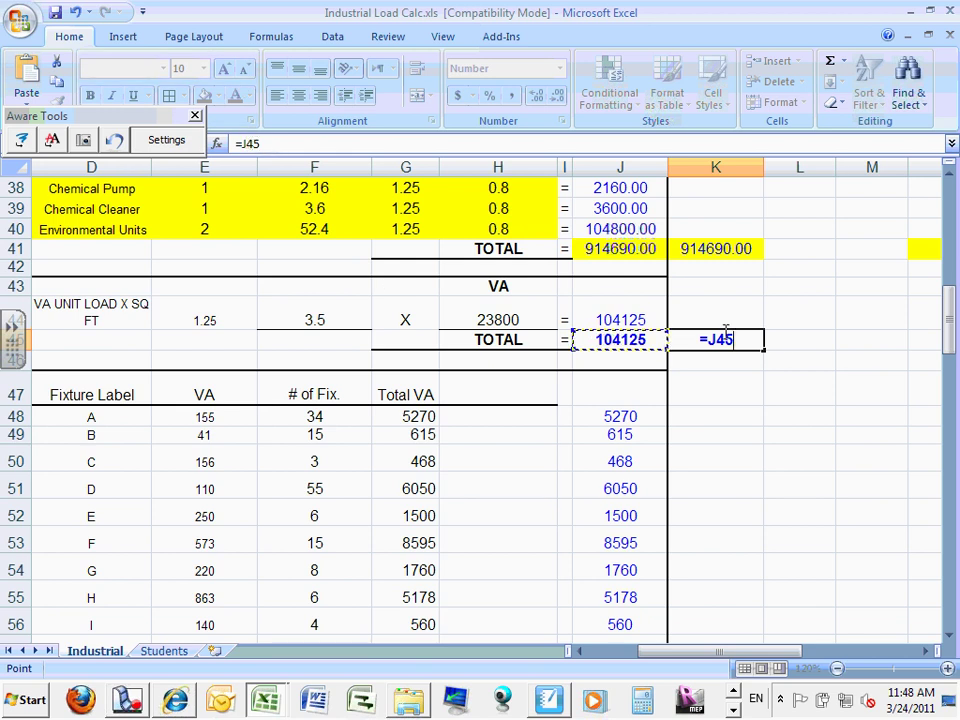
pyautogui.press('Escape')
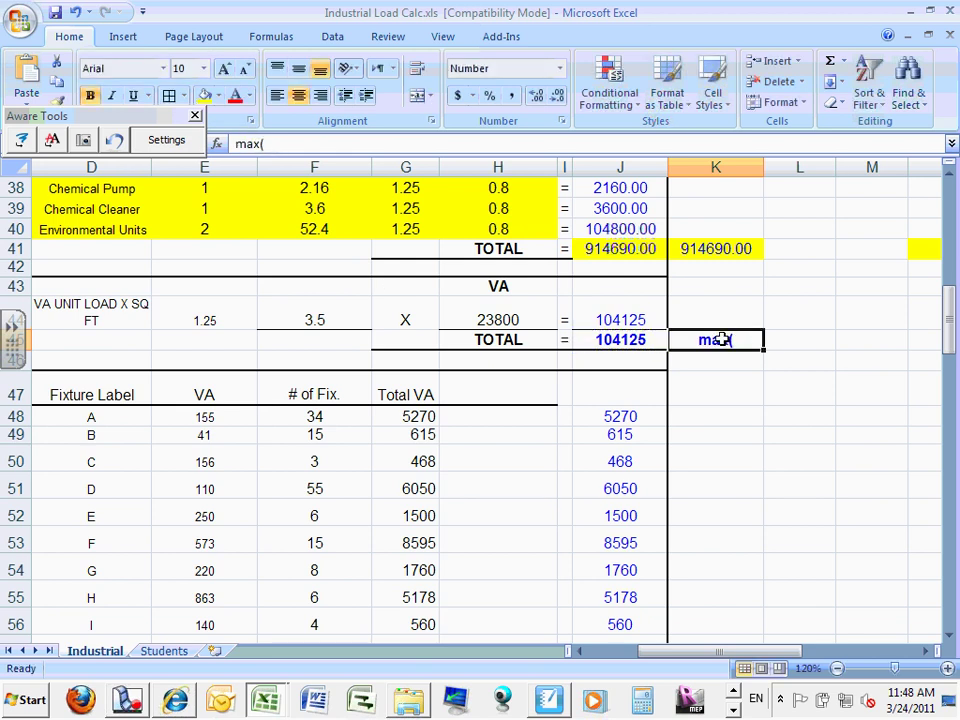
pyautogui.doubleClick(700, 340)
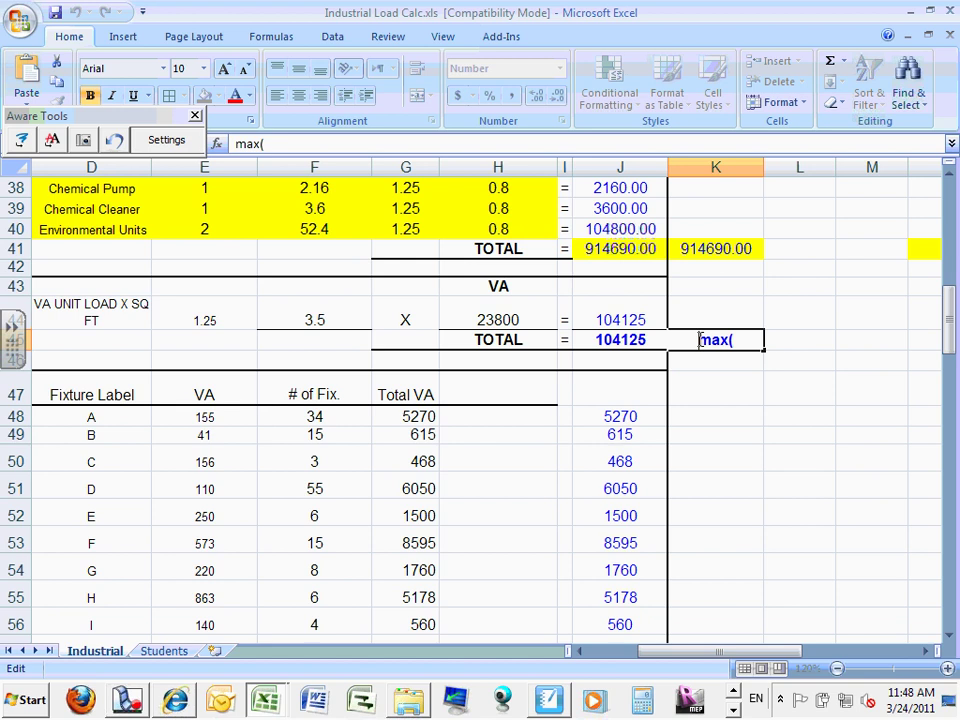
pyautogui.write('=')
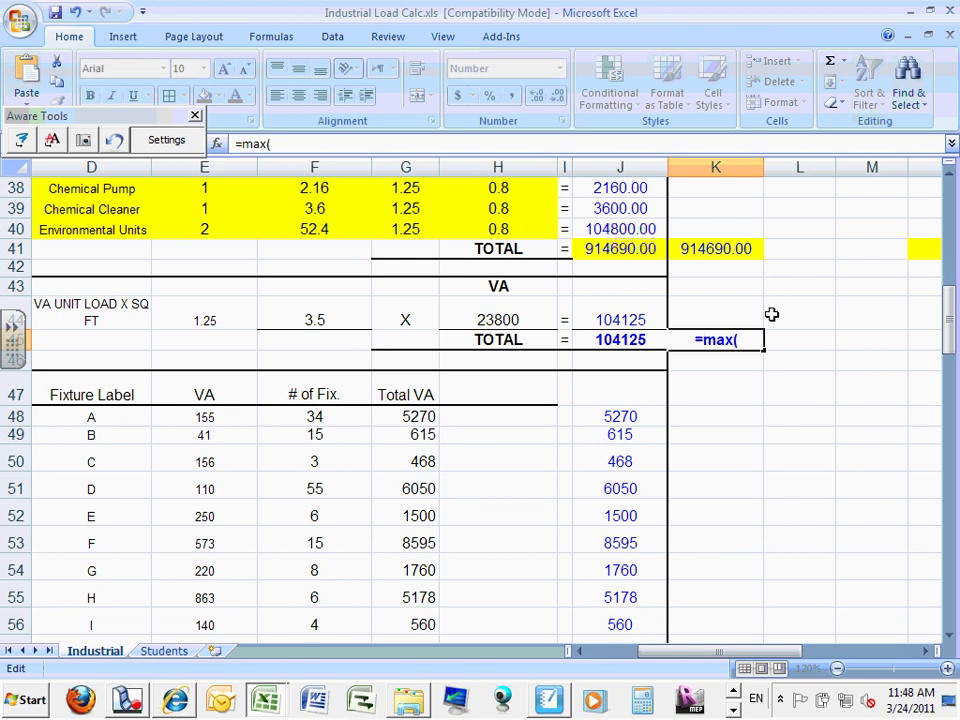
pyautogui.press('BackSpace')
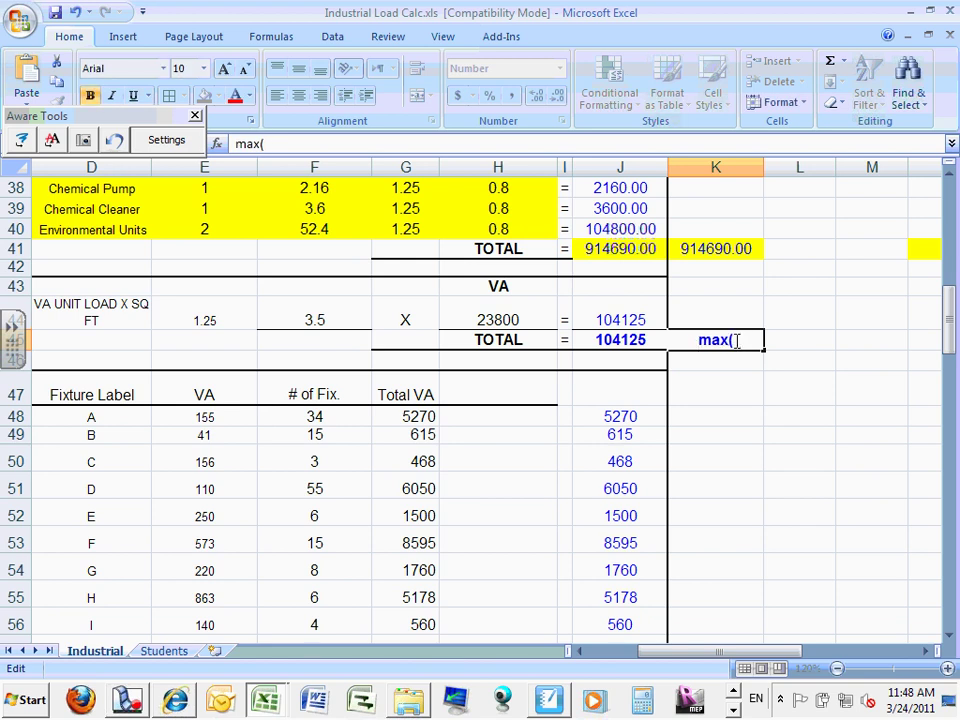
# Step: Enter =MAX(J63, J45) in cell K45 to carry the larger lighting total into the switchgear column
pyautogui.moveTo(735, 340); pyautogui.dragTo(633, 340)
pyautogui.write('=')
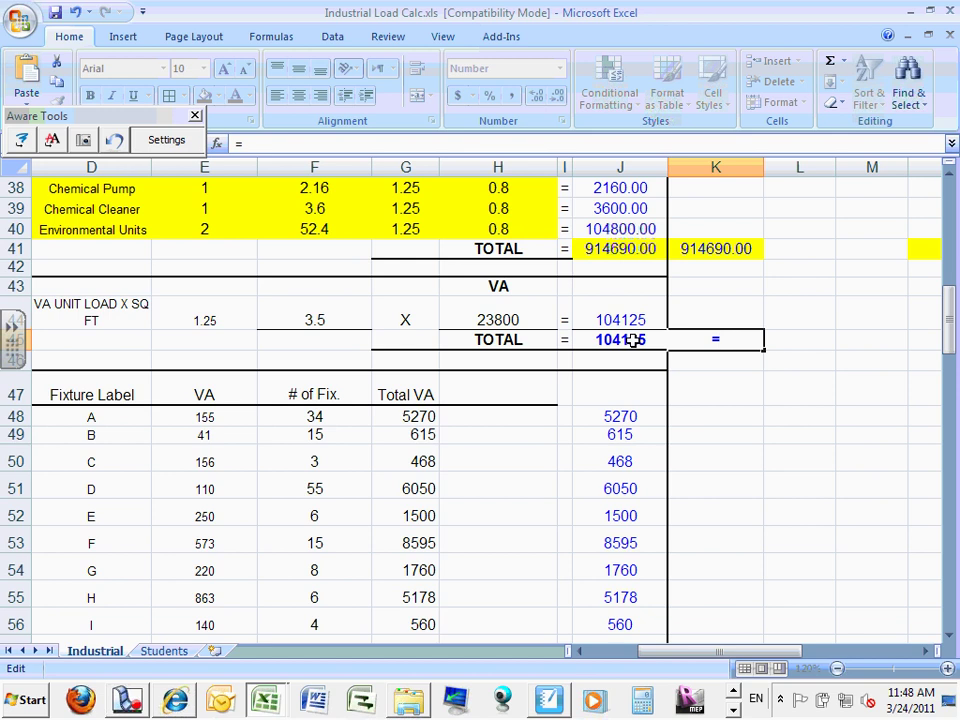
pyautogui.write('max(')
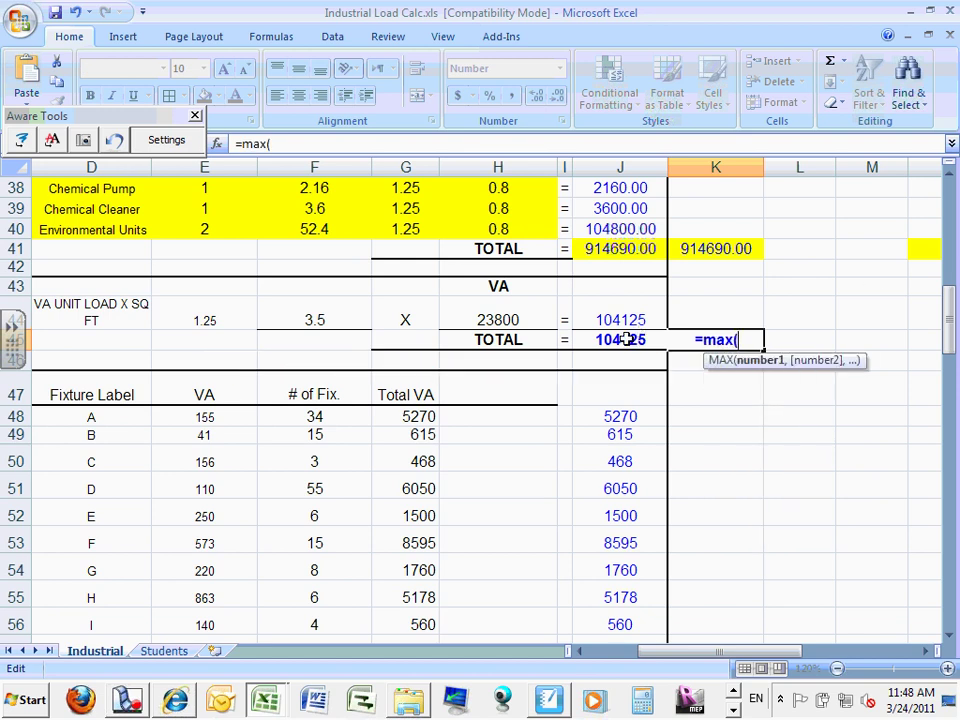
pyautogui.click(633, 341)
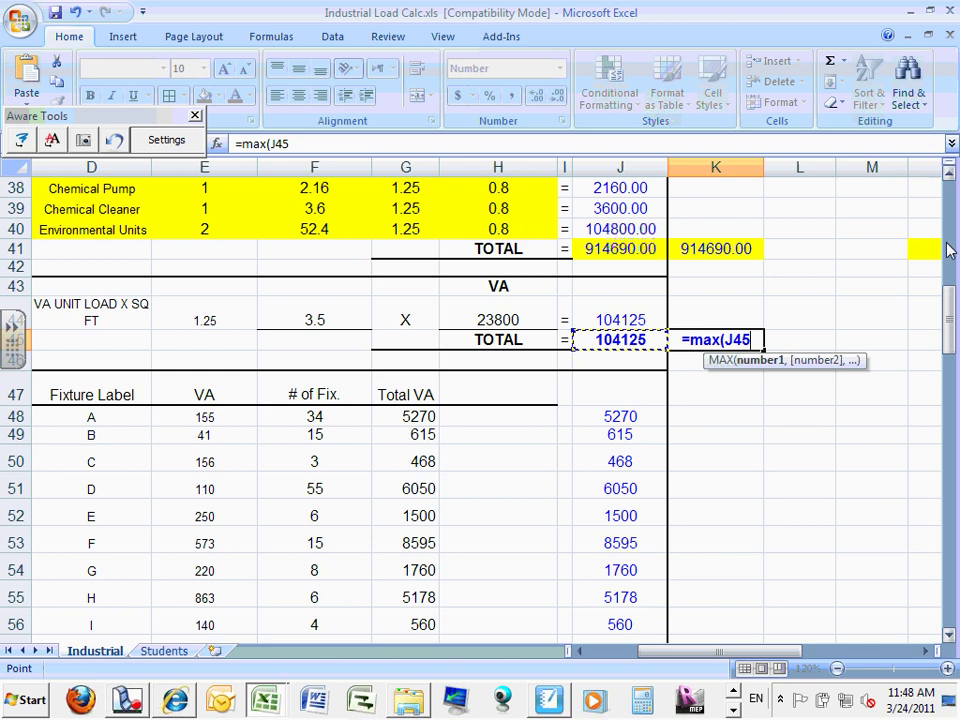
pyautogui.moveTo(948, 302); pyautogui.dragTo(950, 368)
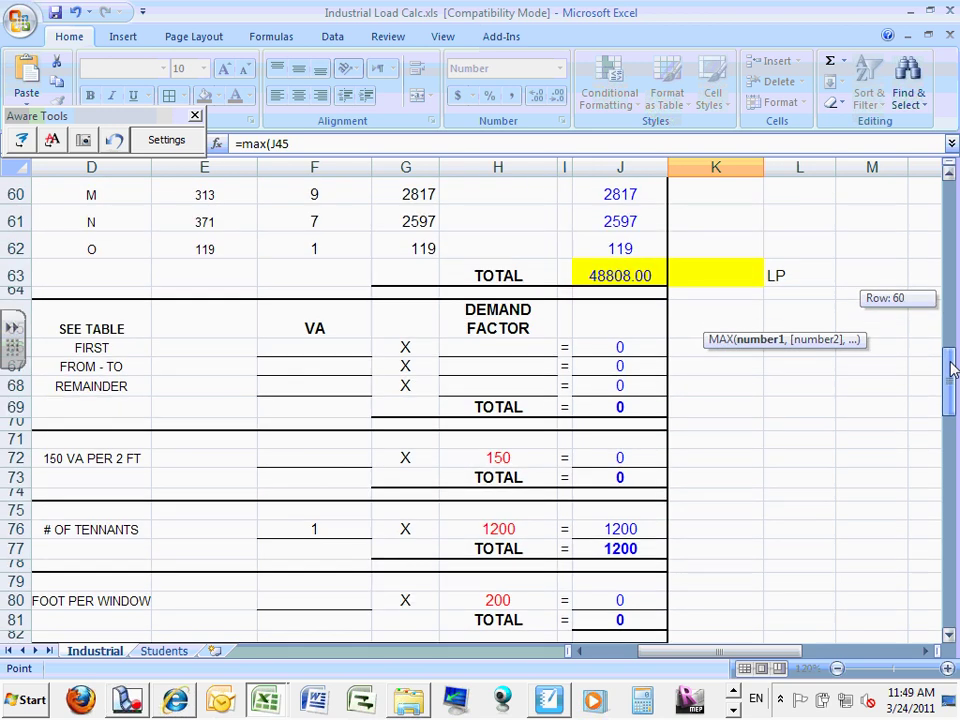
pyautogui.click(612, 279)
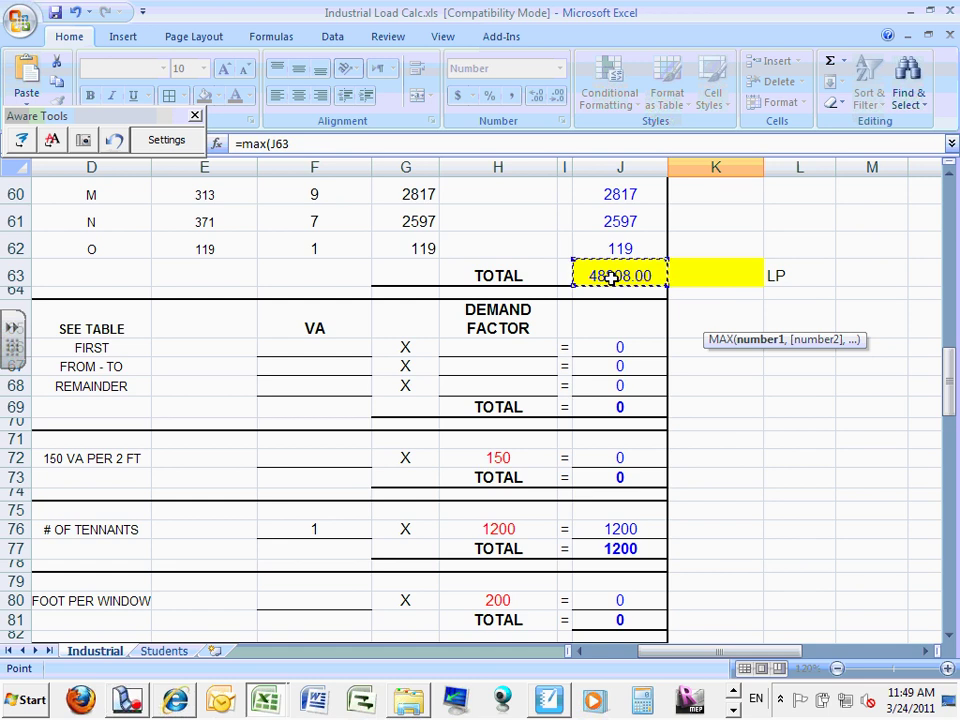
pyautogui.write(')')
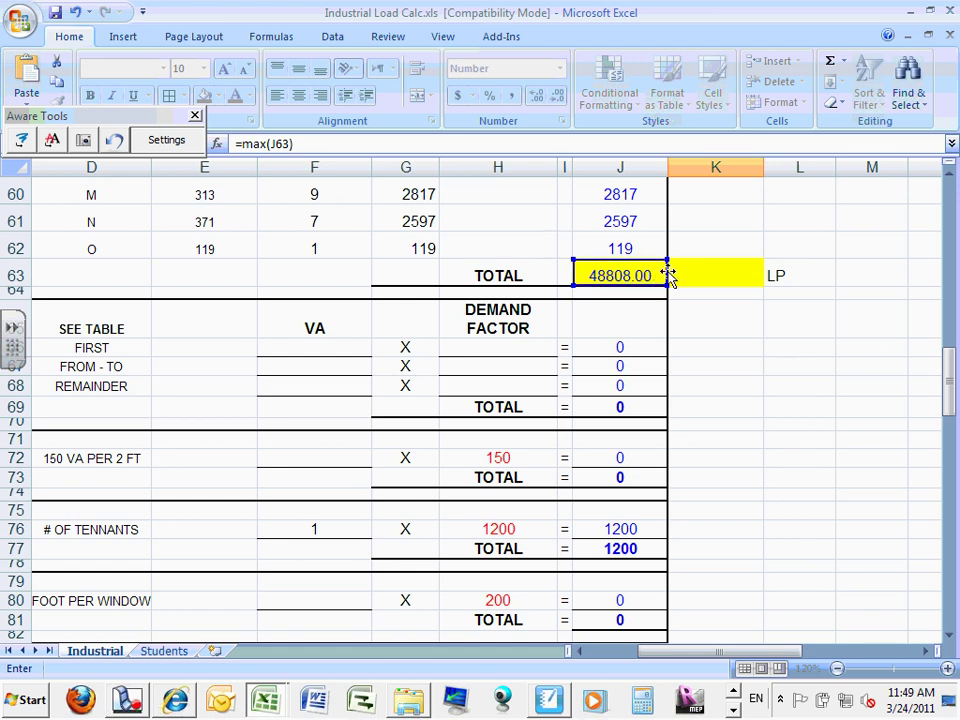
pyautogui.click(290, 143)
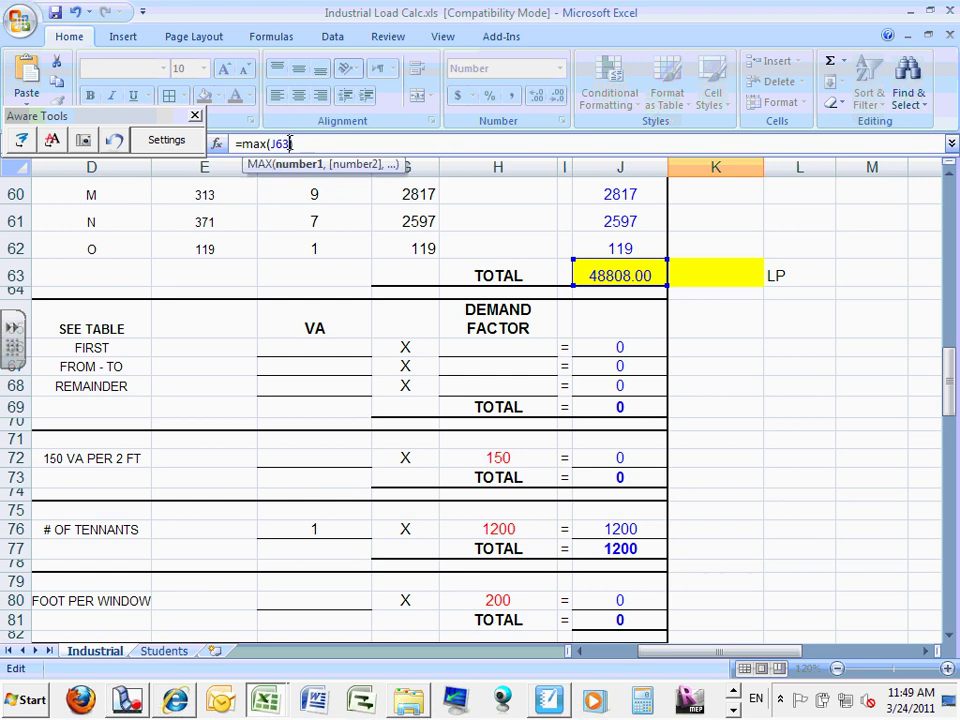
pyautogui.write(',')
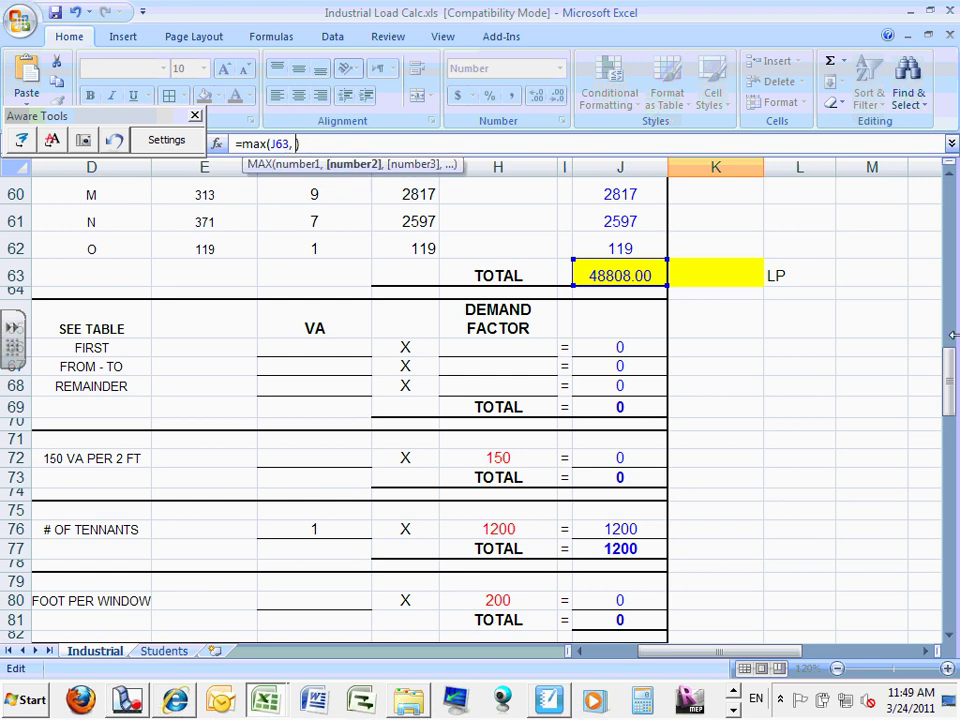
pyautogui.moveTo(949, 386); pyautogui.dragTo(948, 345)
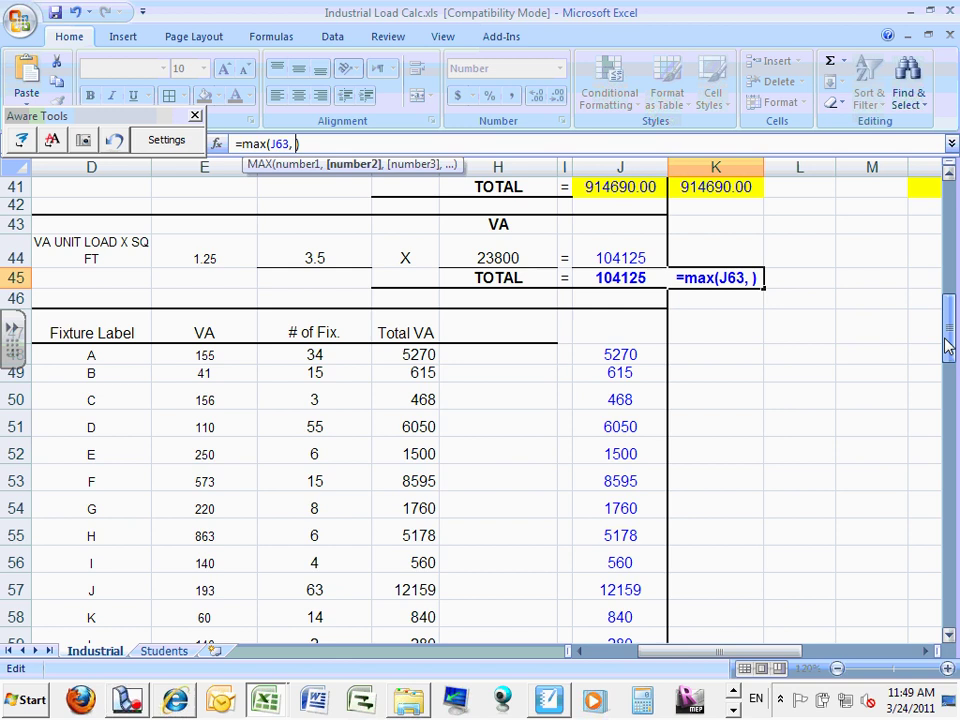
pyautogui.click(627, 279)
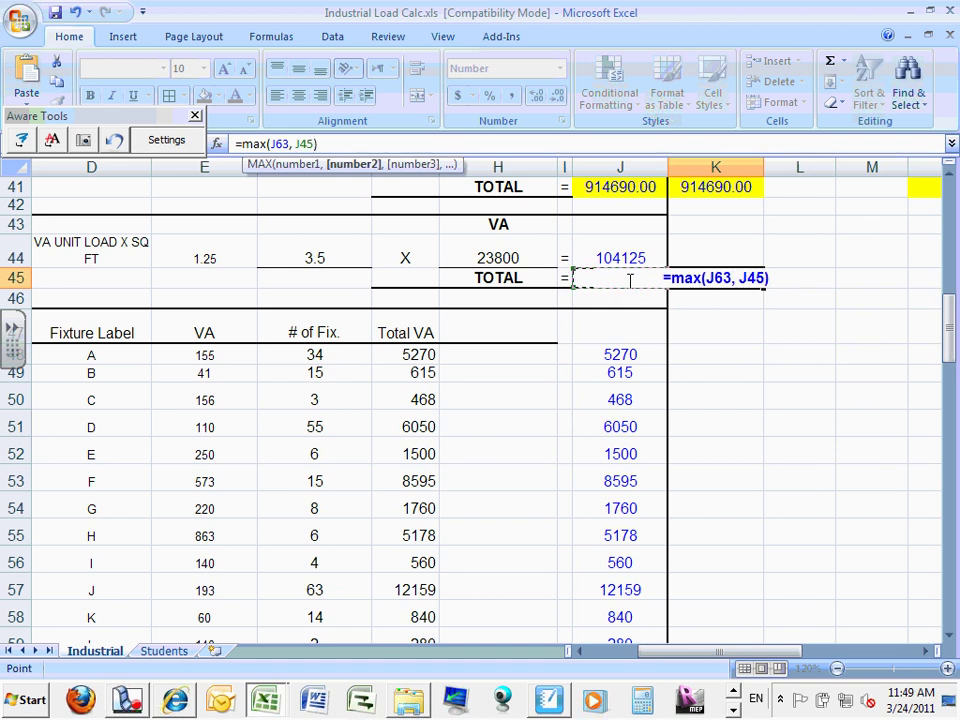
pyautogui.press('Return')
pyautogui.click(806, 383)
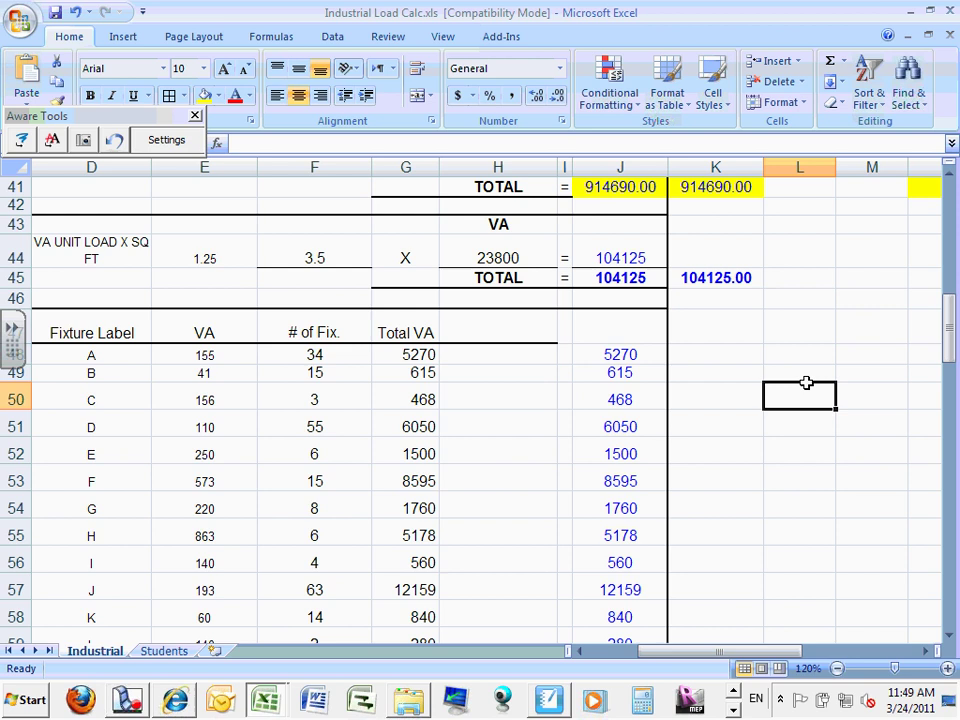
# Step: Fill the switchgear lighting total in cell K45 with yellow
pyautogui.click(722, 278)
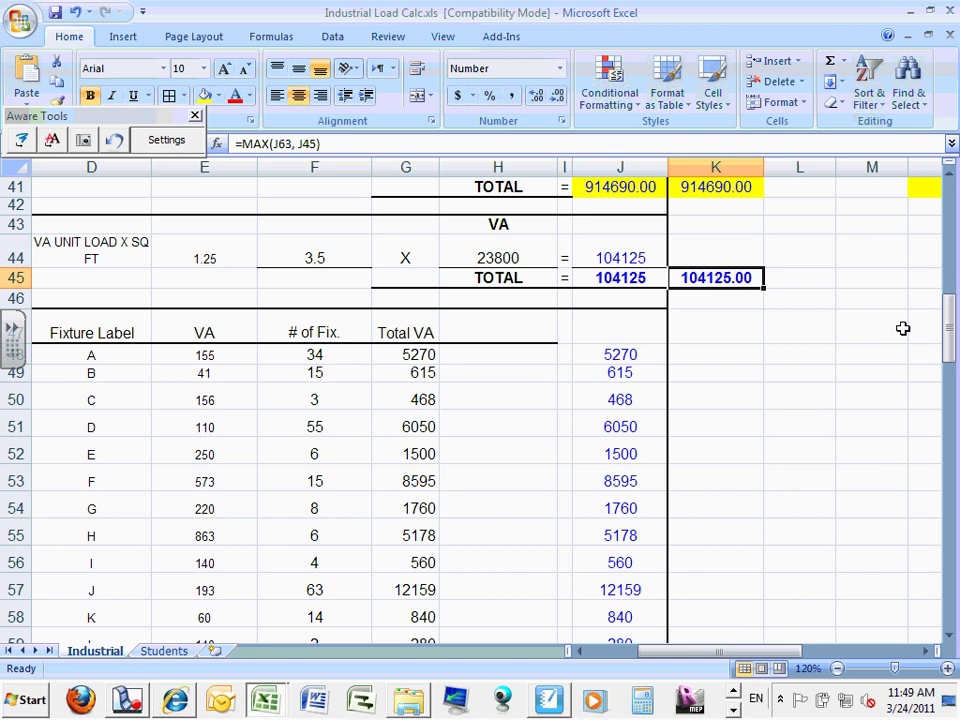
pyautogui.moveTo(950, 343); pyautogui.dragTo(950, 318)
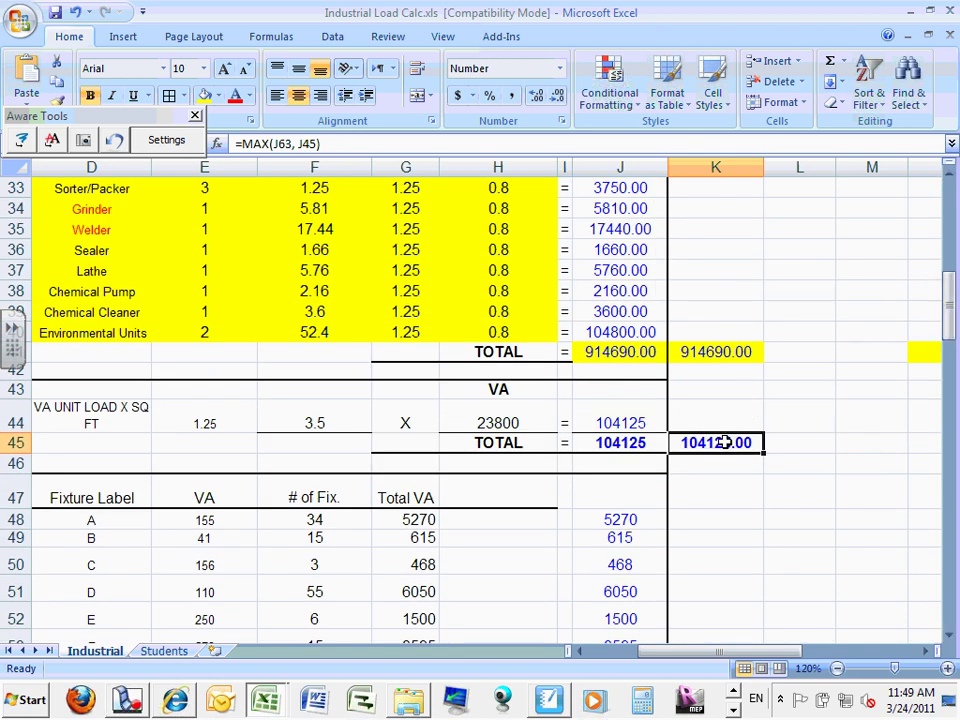
pyautogui.click(204, 95)
pyautogui.click(830, 420)
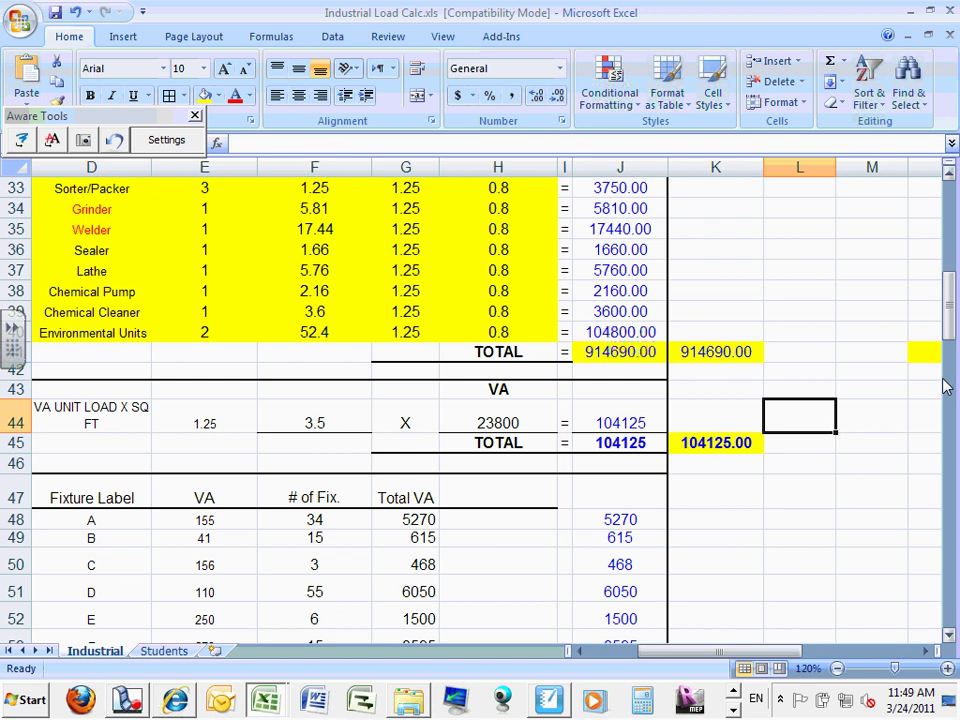
# Step: Recheck the MAX formula in cell K45 and look at the switchgear and panel column headings in row 3
pyautogui.moveTo(949, 306); pyautogui.dragTo(950, 330)
pyautogui.click(727, 280)
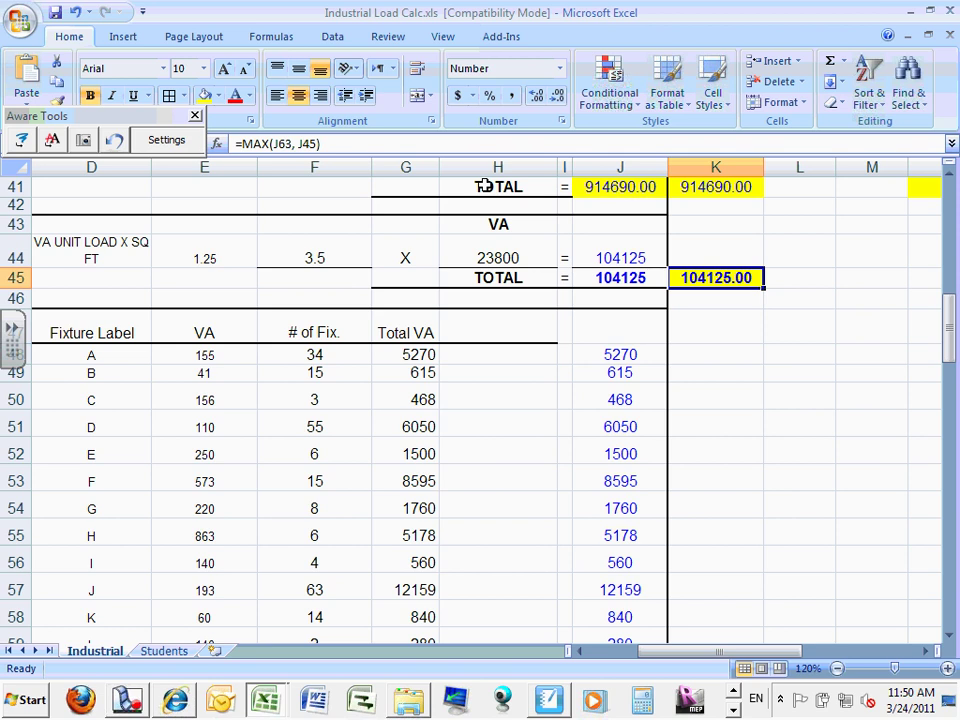
pyautogui.moveTo(949, 302); pyautogui.dragTo(952, 160)
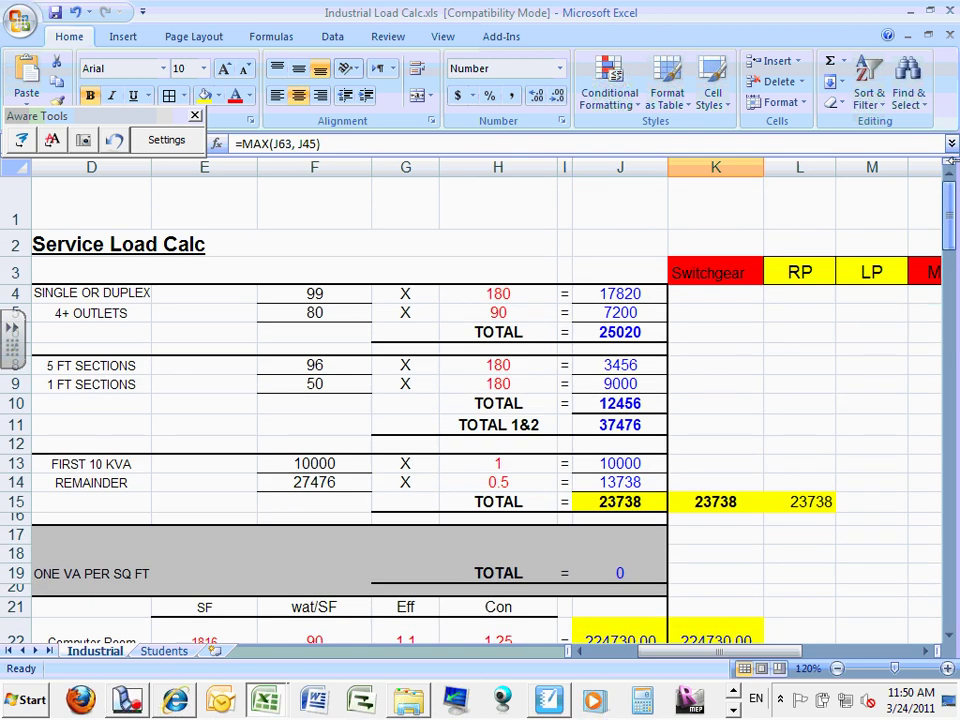
# Step: Carry the lighting total into the LP column by entering =K45 in cell M45, and fill that cell with yellow
pyautogui.click(875, 170)
pyautogui.moveTo(948, 214); pyautogui.dragTo(957, 328)
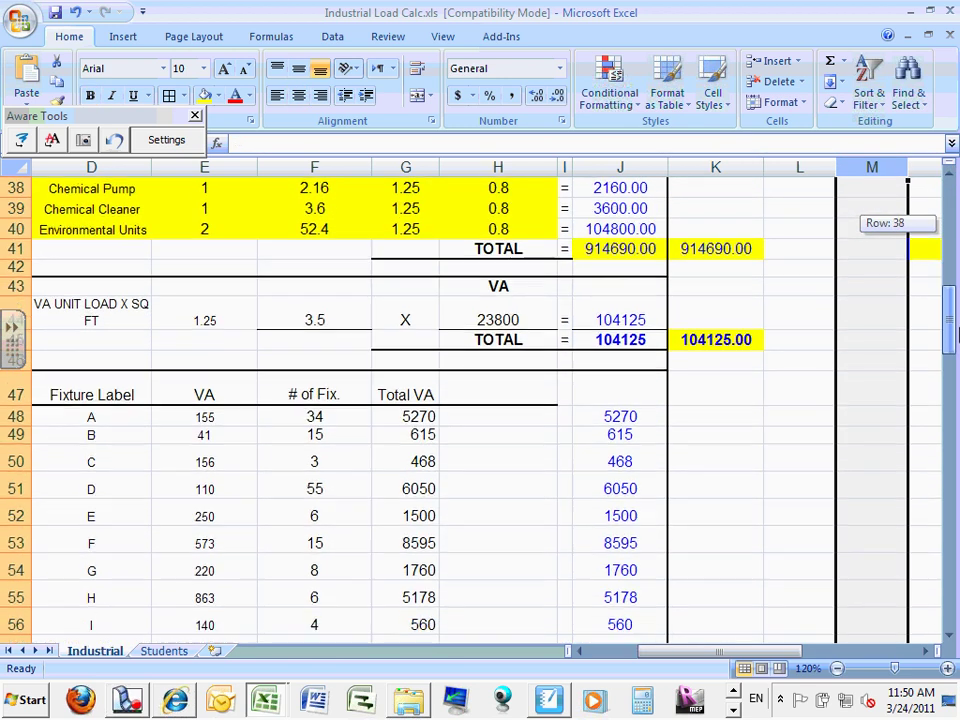
pyautogui.click(875, 339)
pyautogui.write('=')
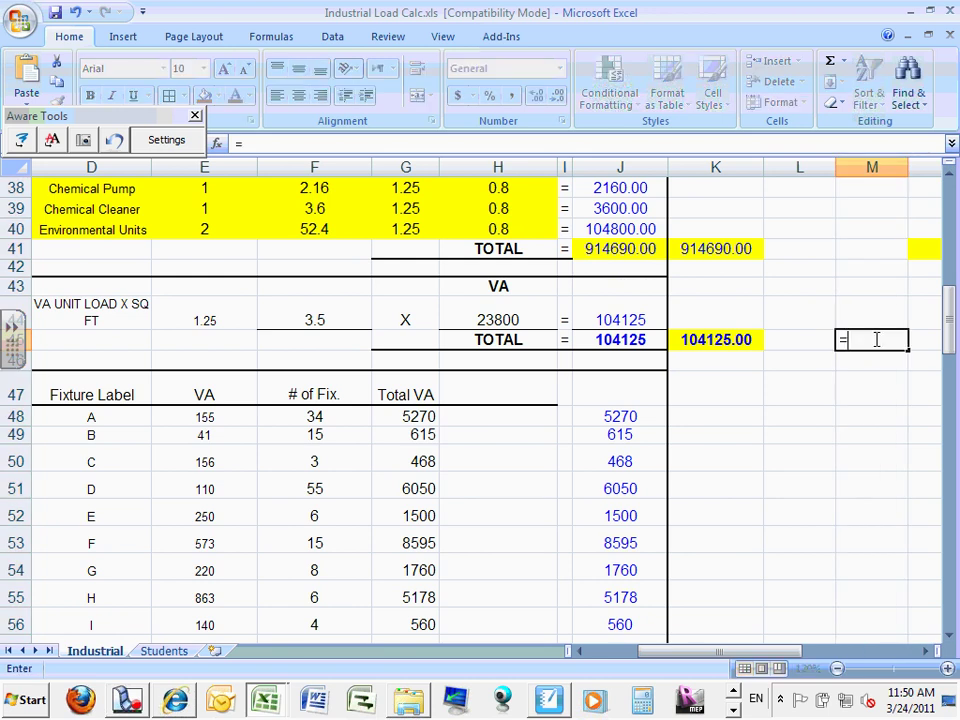
pyautogui.click(732, 340)
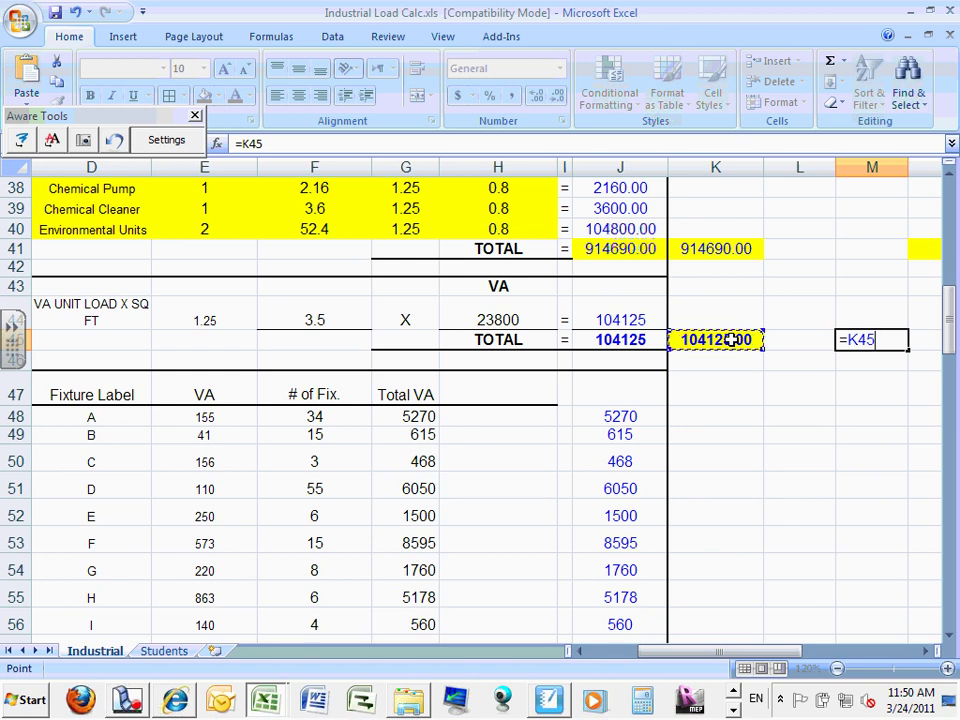
pyautogui.press('Return')
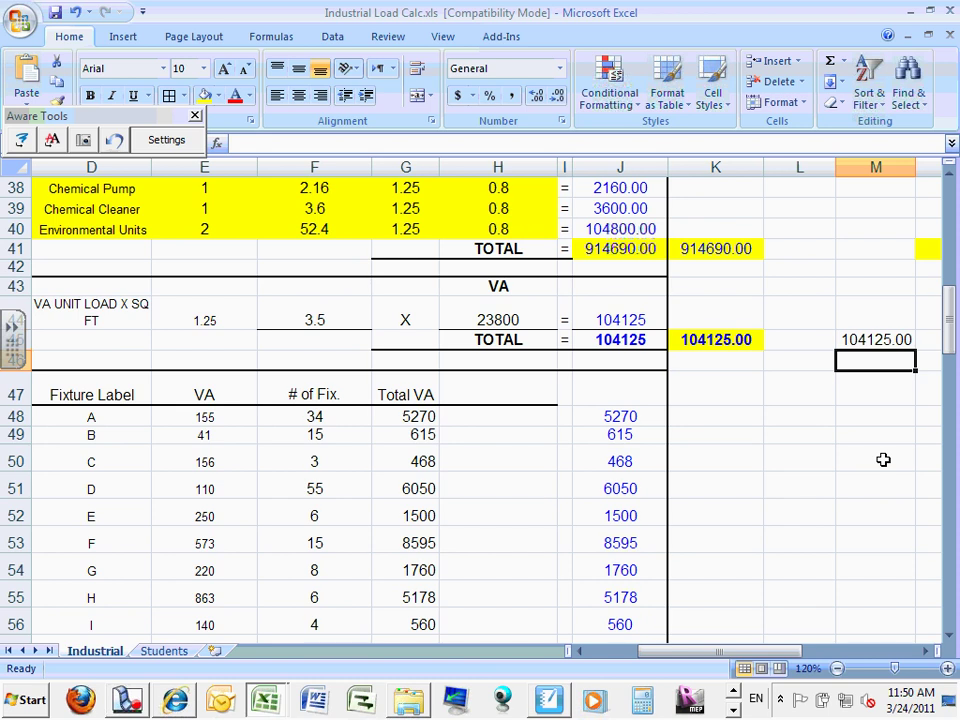
pyautogui.click(872, 339)
pyautogui.click(201, 95)
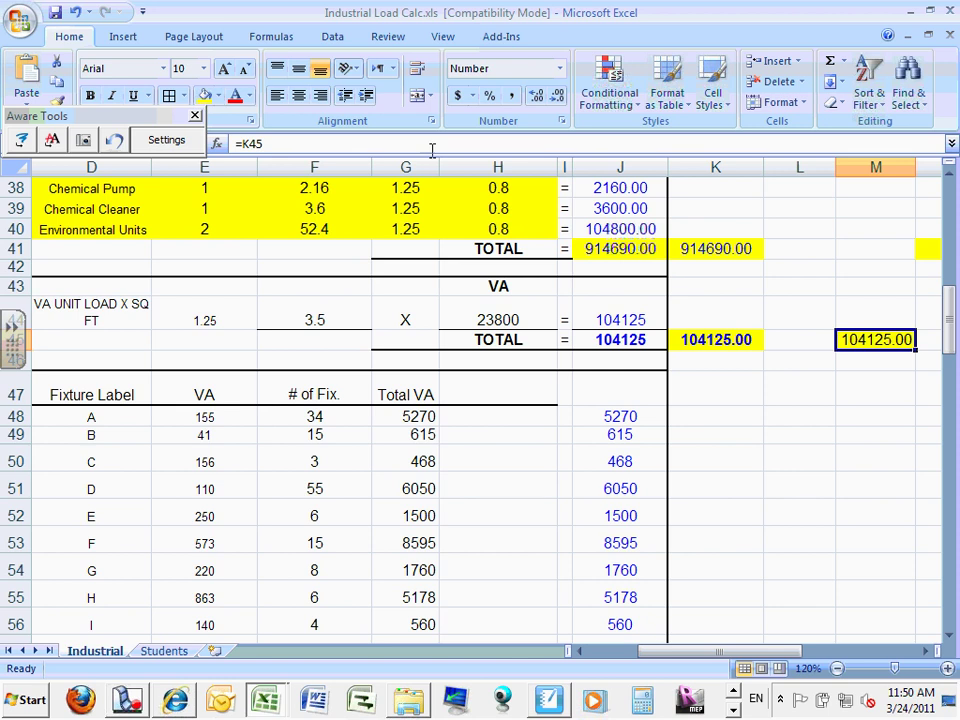
# Step: Review the fixture schedule starting at row 48 and inspect the formula for fixture A's load in cell J48
pyautogui.click(875, 434)
pyautogui.moveTo(945, 265); pyautogui.dragTo(950, 308)
pyautogui.click(875, 168)
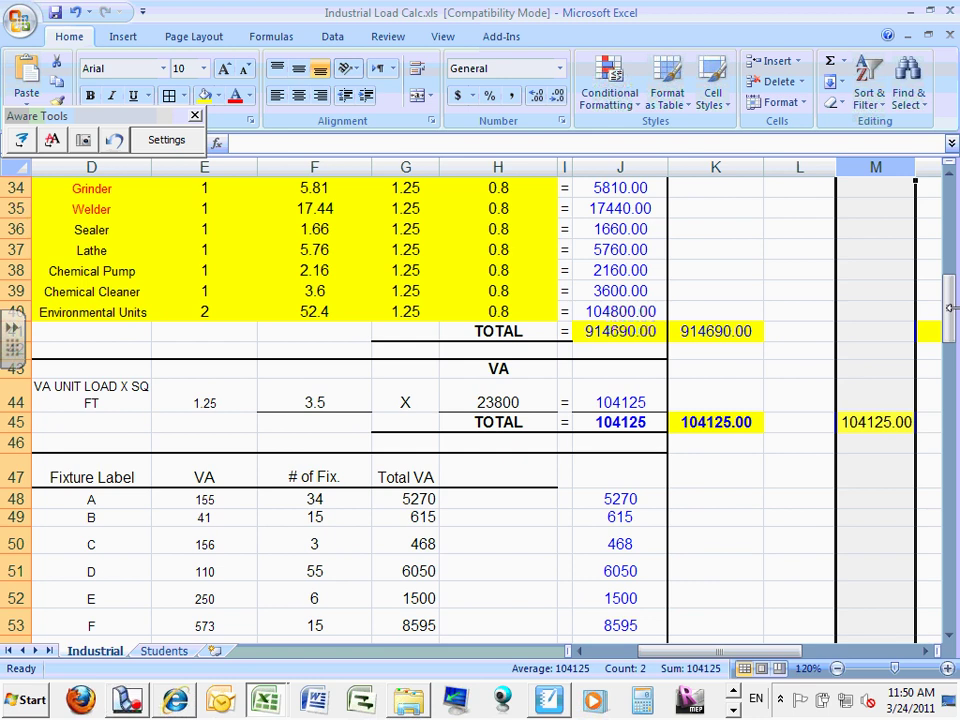
pyautogui.click(767, 497)
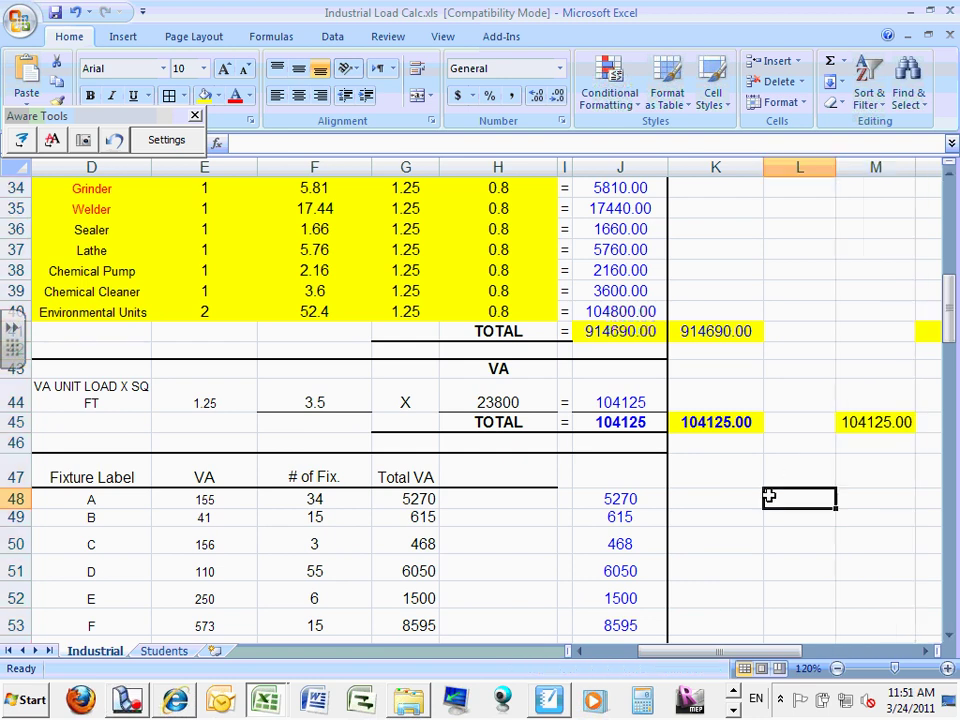
pyautogui.moveTo(952, 300); pyautogui.dragTo(955, 306)
pyautogui.click(83, 354)
pyautogui.moveTo(83, 354); pyautogui.dragTo(432, 541)
pyautogui.click(303, 468)
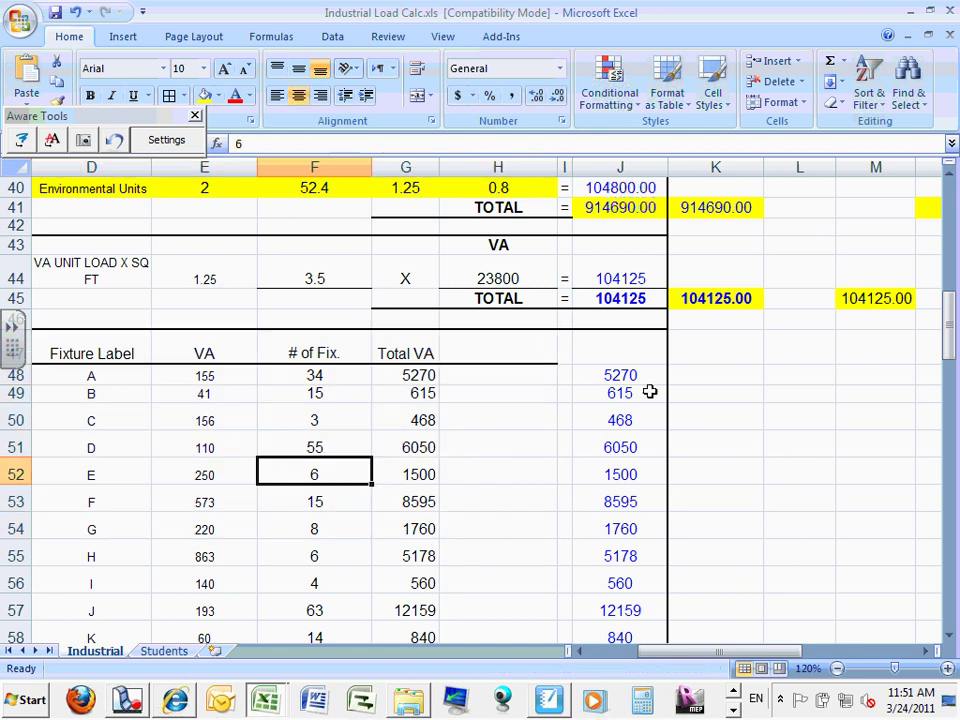
pyautogui.click(617, 380)
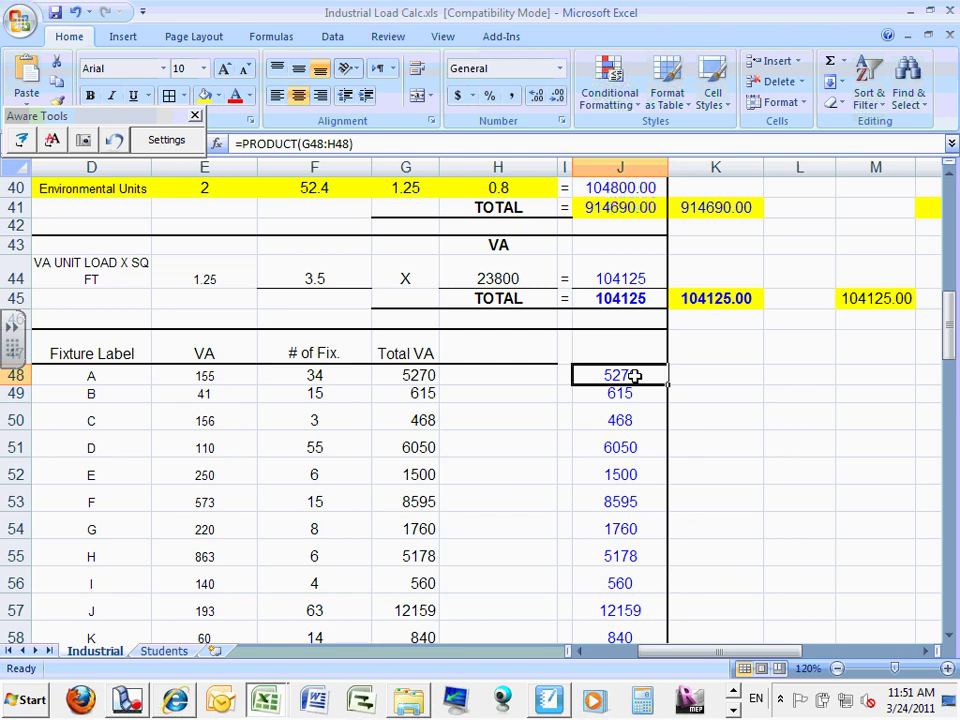
pyautogui.doubleClick(634, 375)
pyautogui.press('Escape')
pyautogui.doubleClick(634, 375)
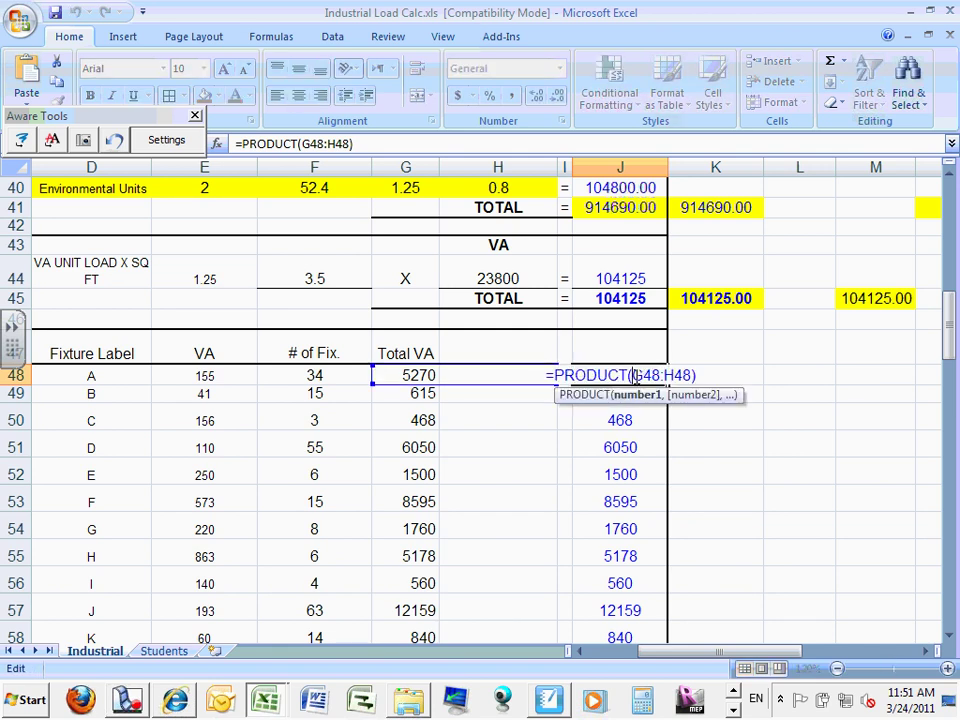
pyautogui.press('Escape')
# Step: Apply the 1.25 factor to the fixture total by changing the formula in cell J63 to =SUM(J48:J62)*1.25
pyautogui.moveTo(948, 322); pyautogui.dragTo(948, 337)
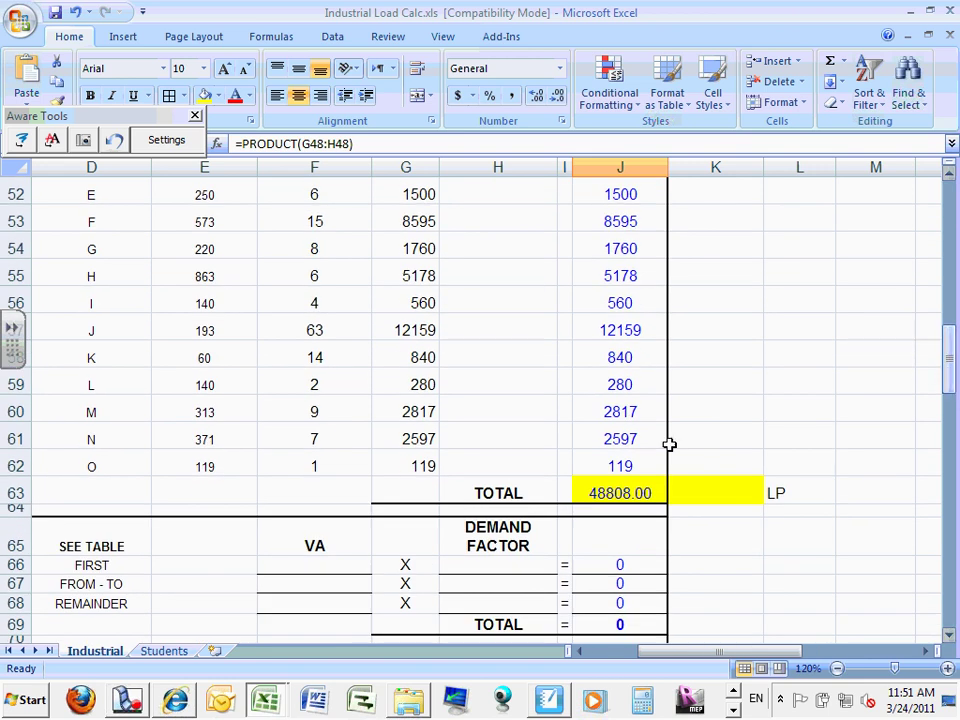
pyautogui.doubleClick(619, 491)
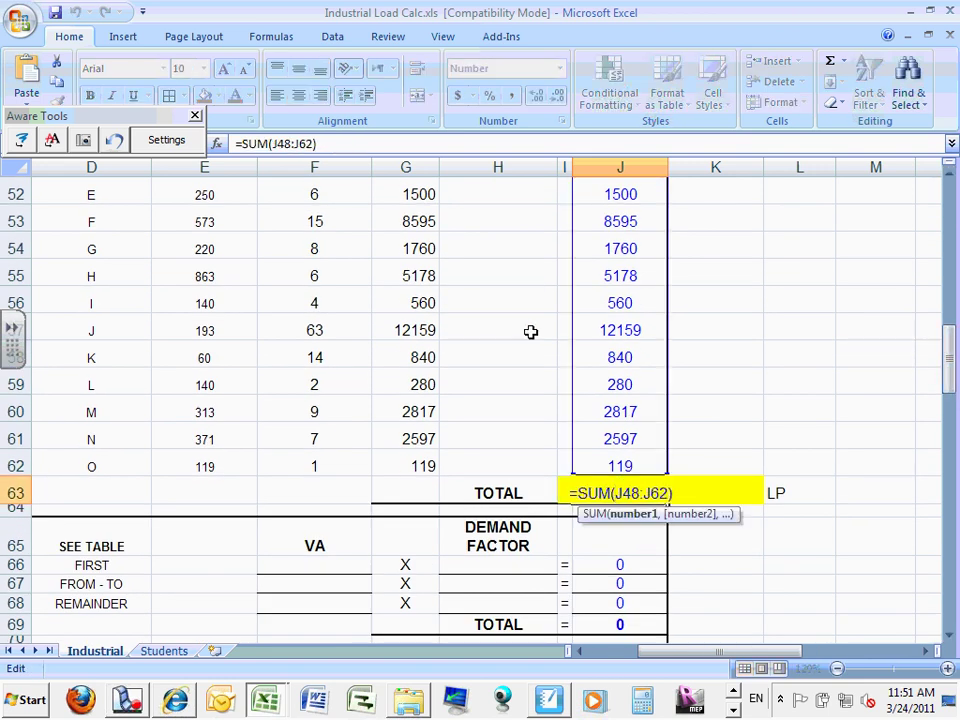
pyautogui.click(321, 143)
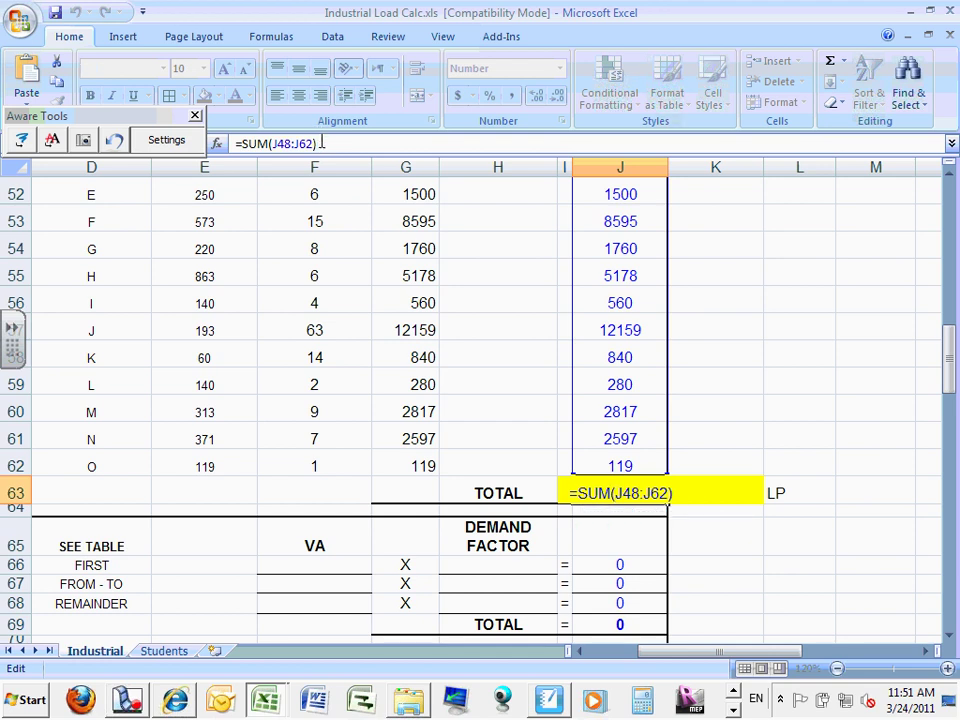
pyautogui.write('*')
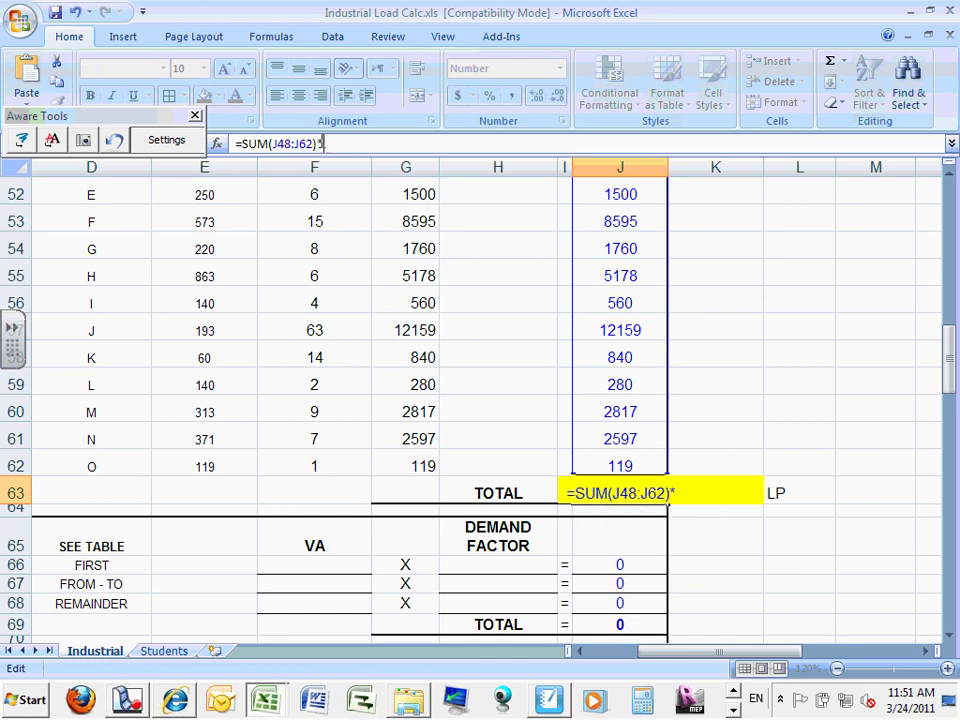
pyautogui.write('1')
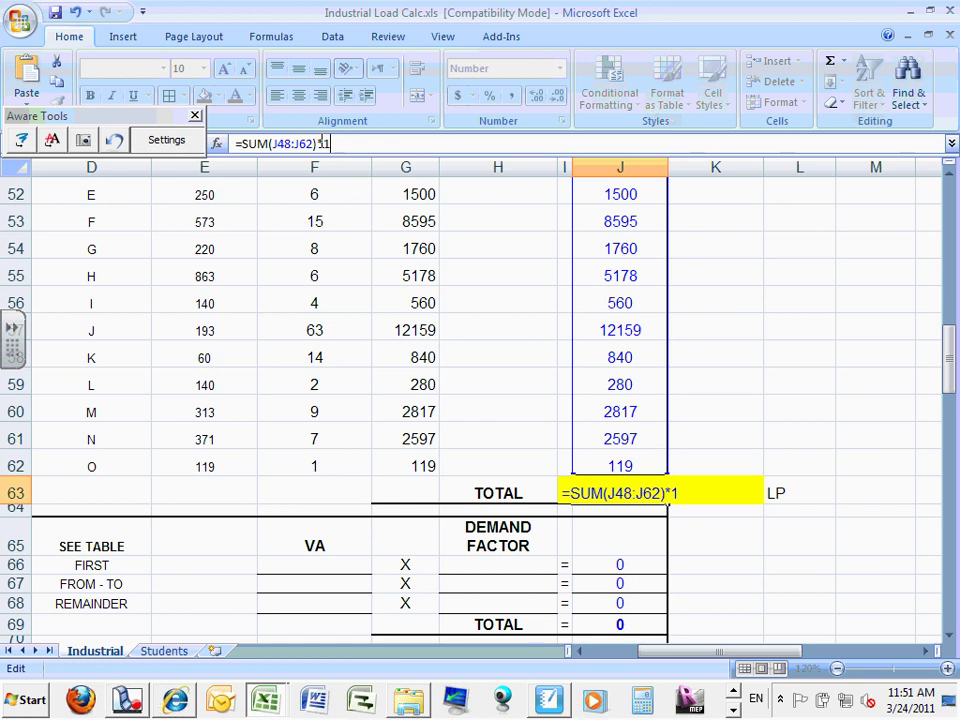
pyautogui.write('.25')
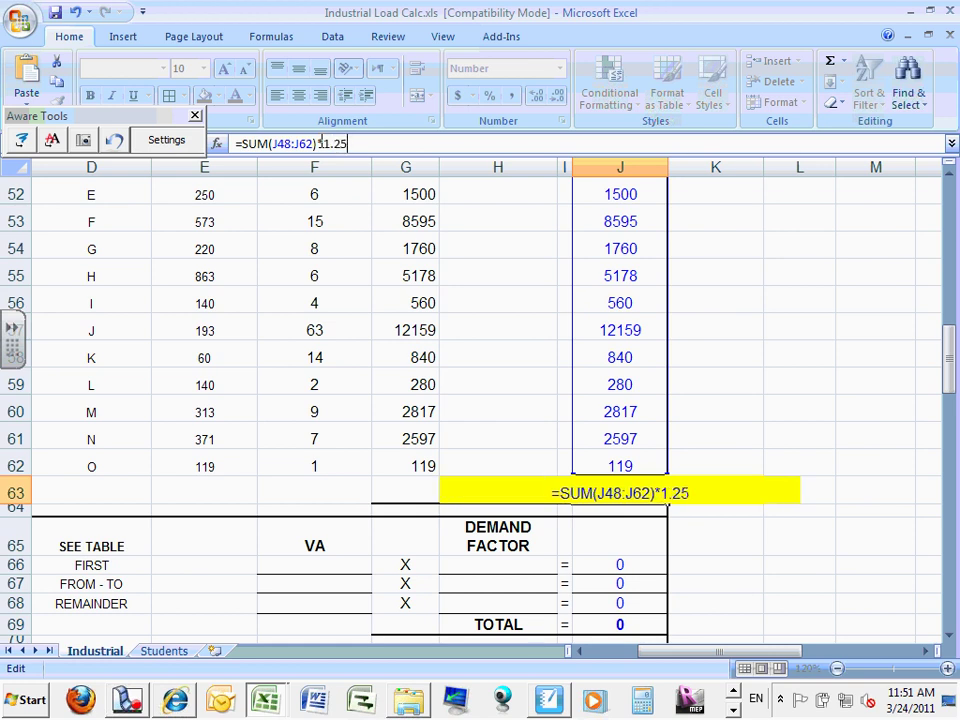
pyautogui.press('Return')
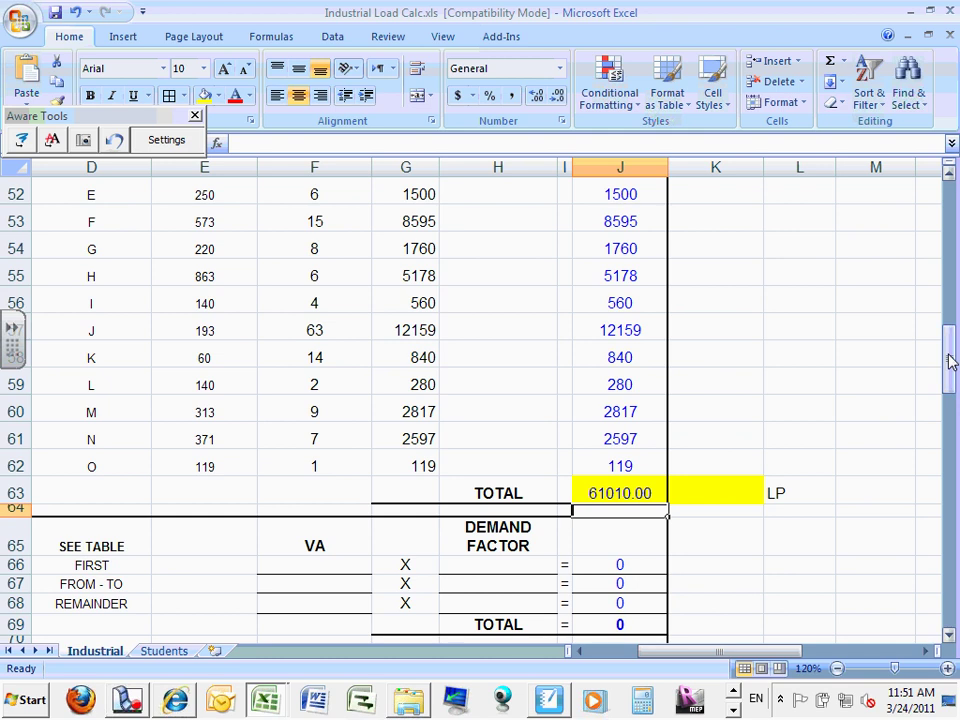
# Step: Delete the LP label in cell L63 beside the fixture total
pyautogui.moveTo(949, 360)
pyautogui.mouseDown()
pyautogui.moveTo(950, 326)
pyautogui.moveTo(950, 343)
pyautogui.mouseUp()
pyautogui.click(737, 400)
pyautogui.click(615, 548)
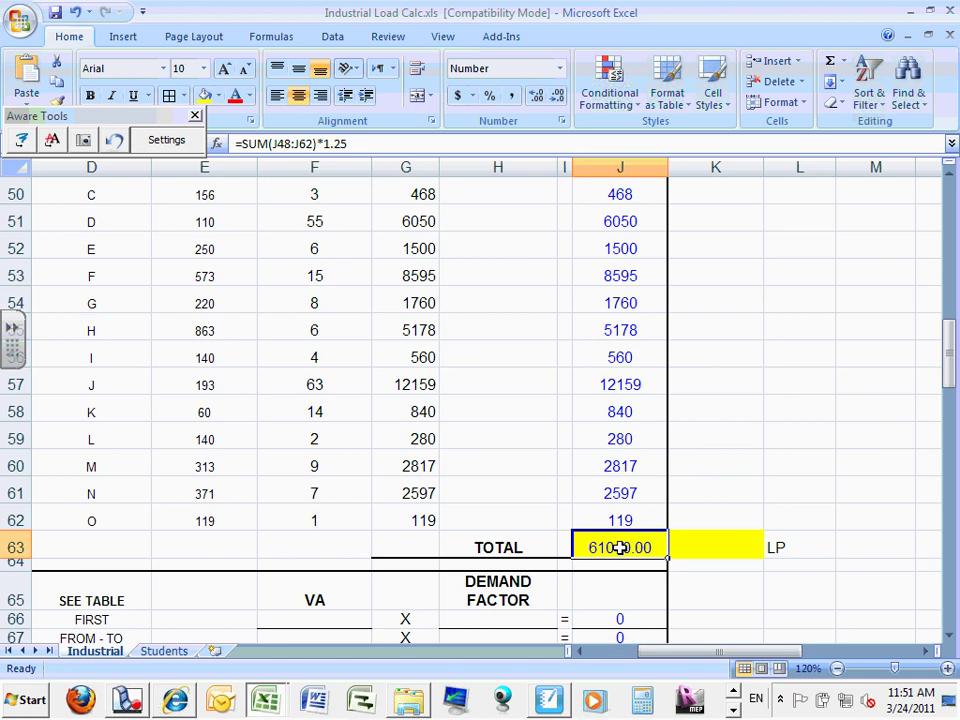
pyautogui.moveTo(949, 380)
pyautogui.mouseDown()
pyautogui.moveTo(950, 345)
pyautogui.moveTo(948, 372)
pyautogui.mouseUp()
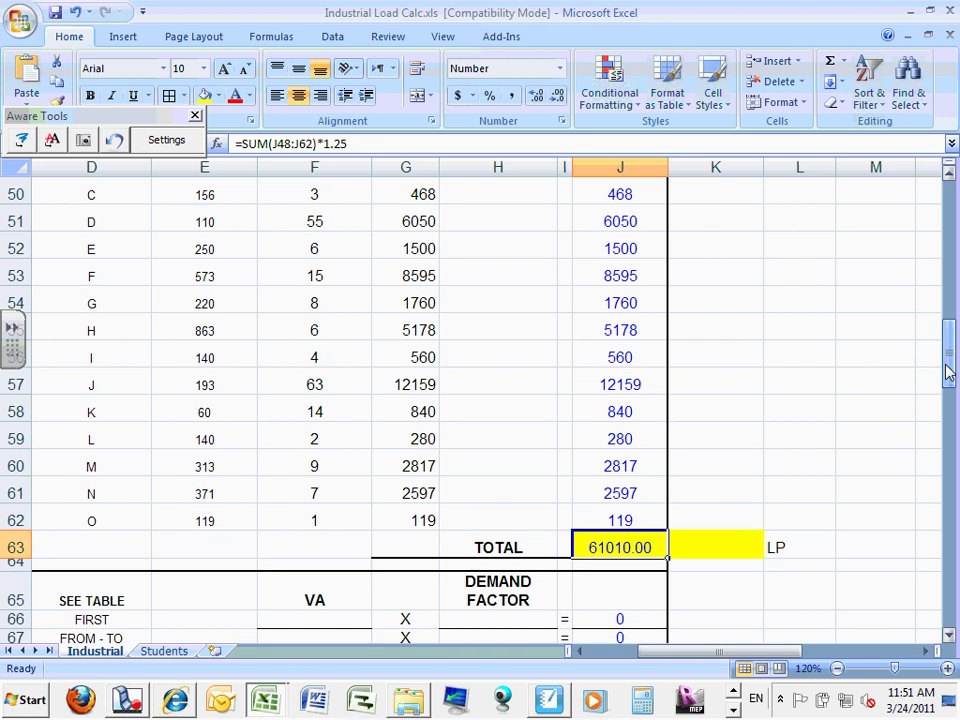
pyautogui.click(780, 542)
pyautogui.press('Delete')
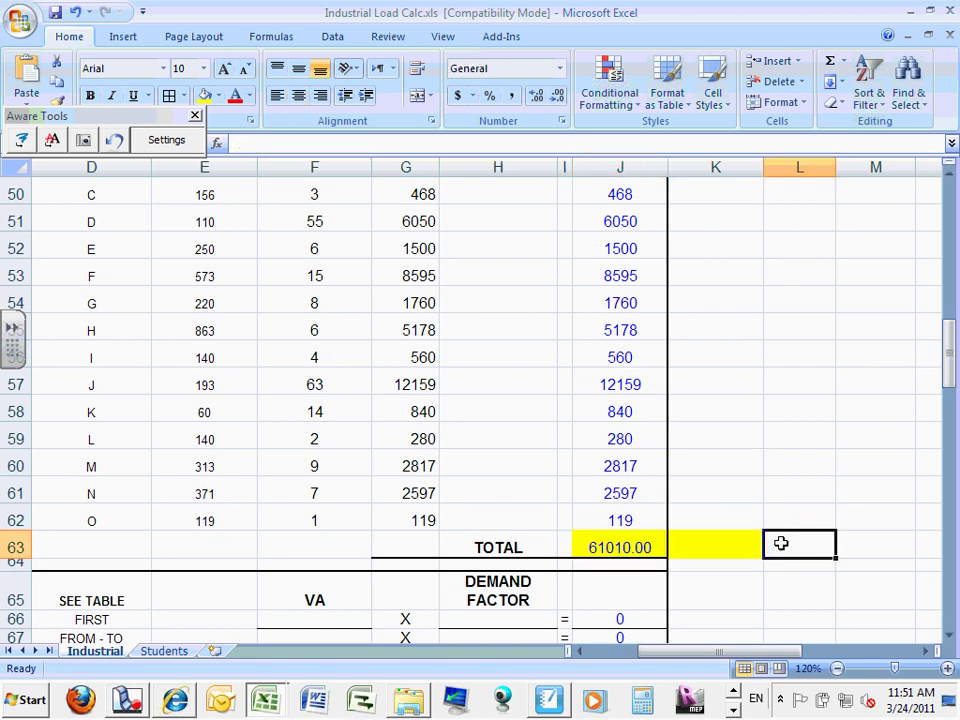
pyautogui.moveTo(780, 542); pyautogui.dragTo(885, 403)
pyautogui.click(840, 388)
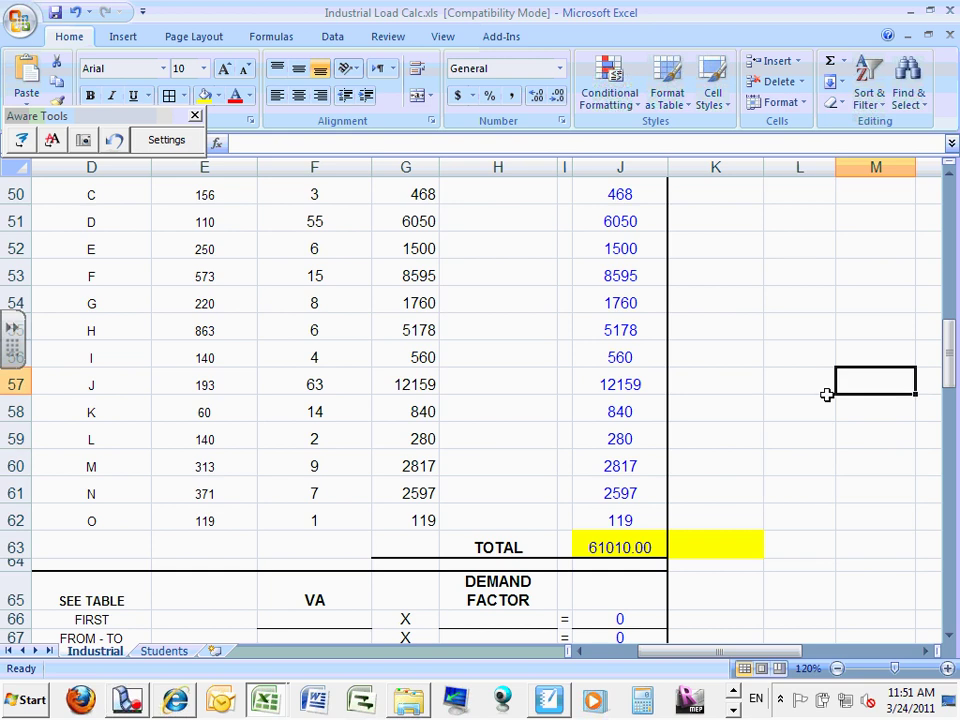
# Step: Recheck the formulas in cells J63 and K45 and review the loads carried into the switchgear and panel columns
pyautogui.click(618, 541)
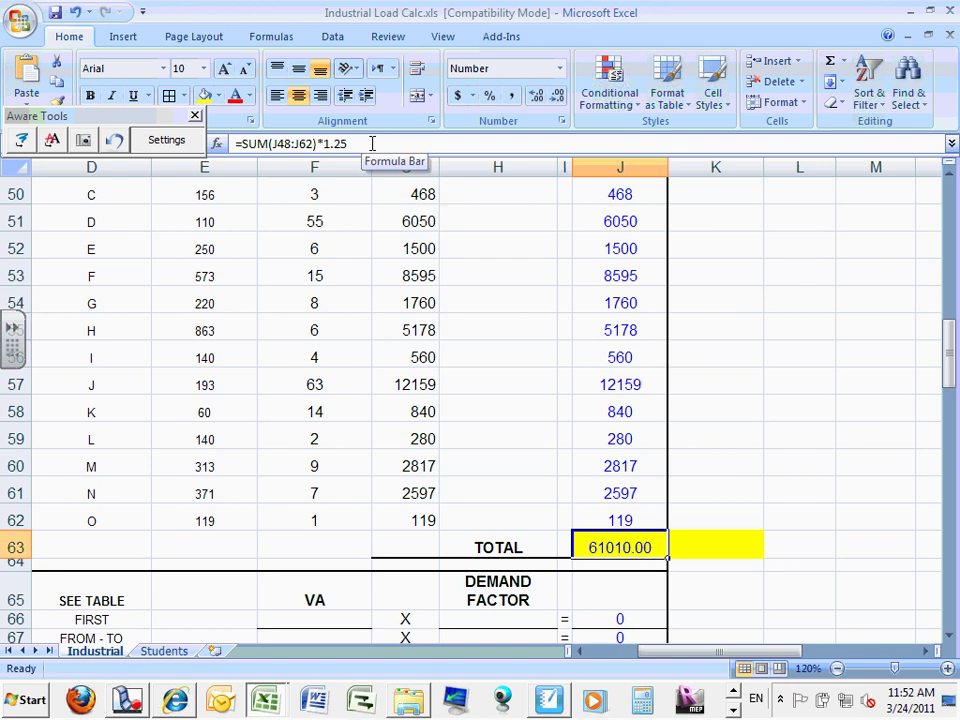
pyautogui.moveTo(949, 343); pyautogui.dragTo(949, 290)
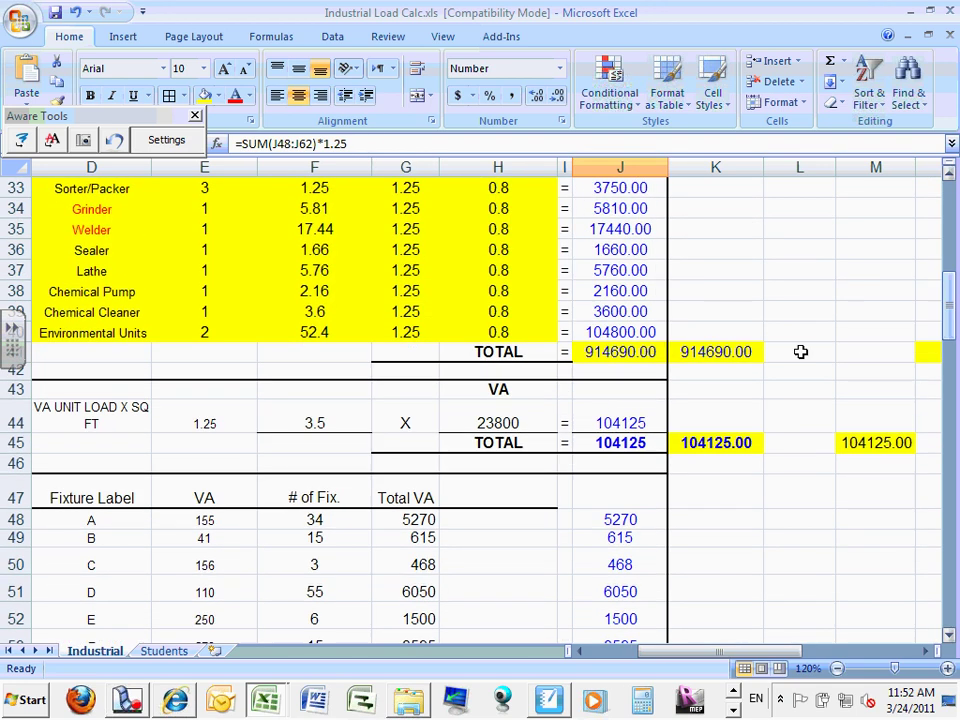
pyautogui.click(699, 450)
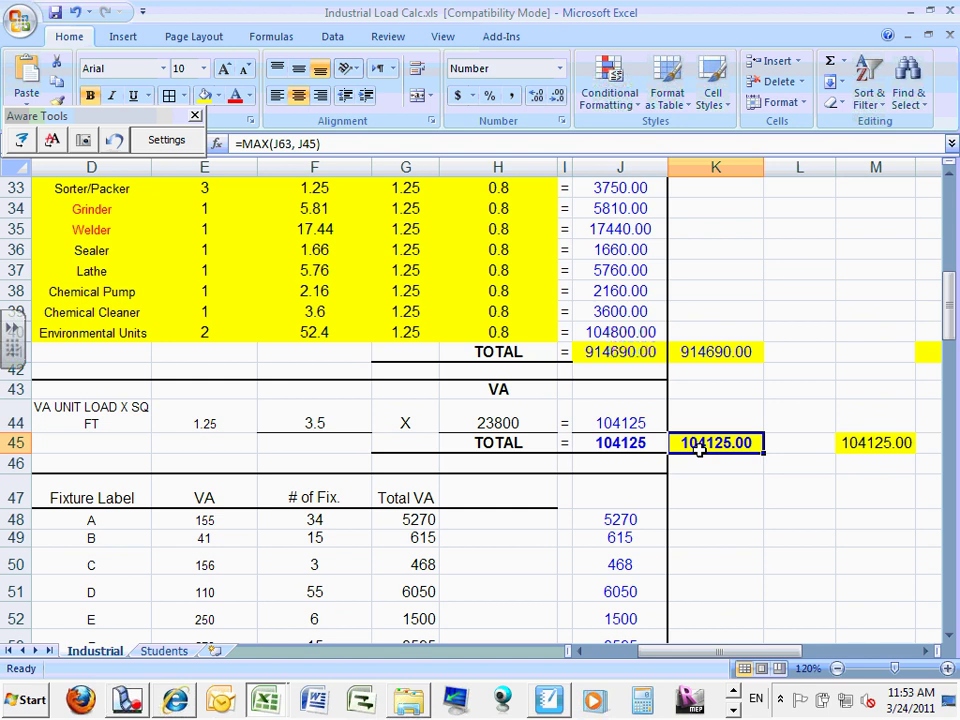
pyautogui.click(951, 305)
pyautogui.moveTo(951, 305); pyautogui.dragTo(951, 222)
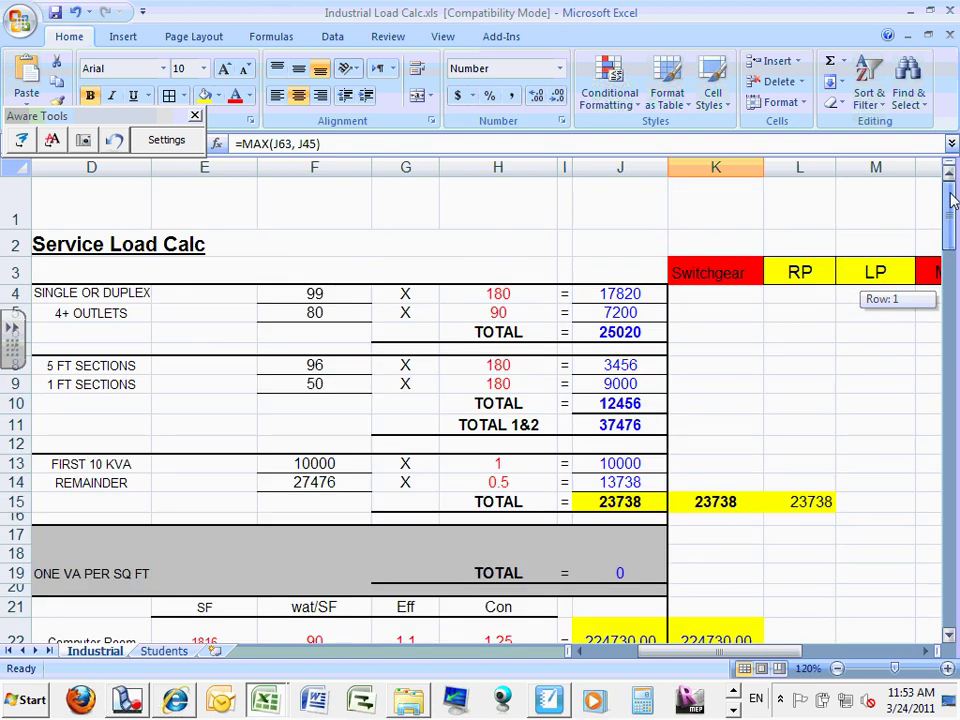
pyautogui.moveTo(952, 200); pyautogui.dragTo(952, 233)
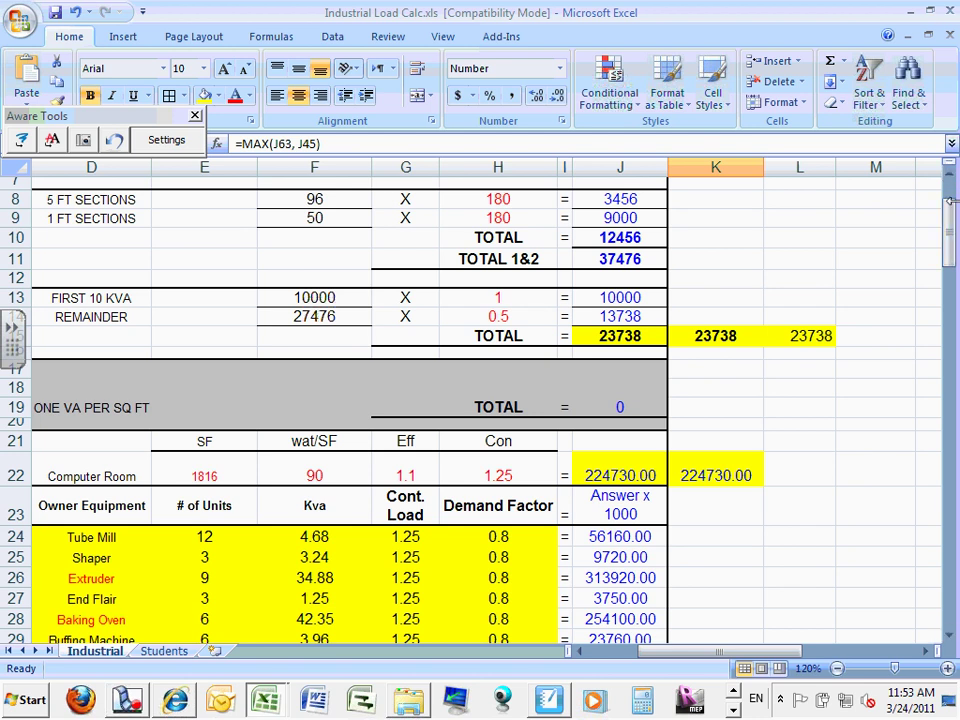
pyautogui.moveTo(950, 228); pyautogui.dragTo(952, 369)
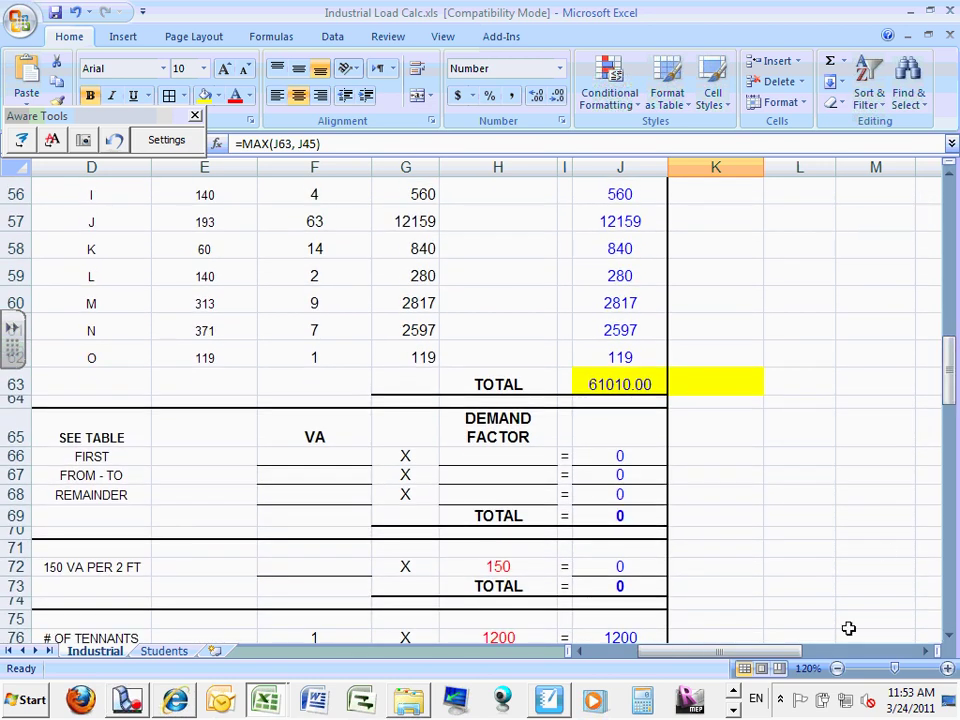
# Step: Shade section 6, Lighting Load Demand Factors, in rows 65 to 69 from column B to J with dark gray
pyautogui.moveTo(757, 651); pyautogui.dragTo(745, 655)
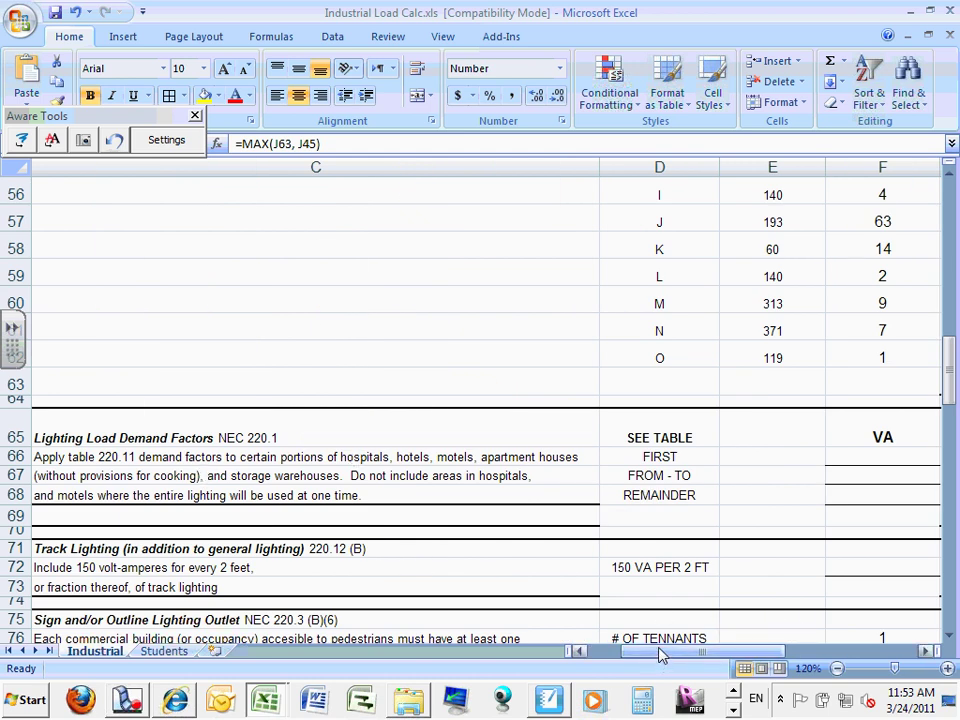
pyautogui.moveTo(658, 654); pyautogui.dragTo(615, 656)
pyautogui.moveTo(77, 428); pyautogui.dragTo(663, 484)
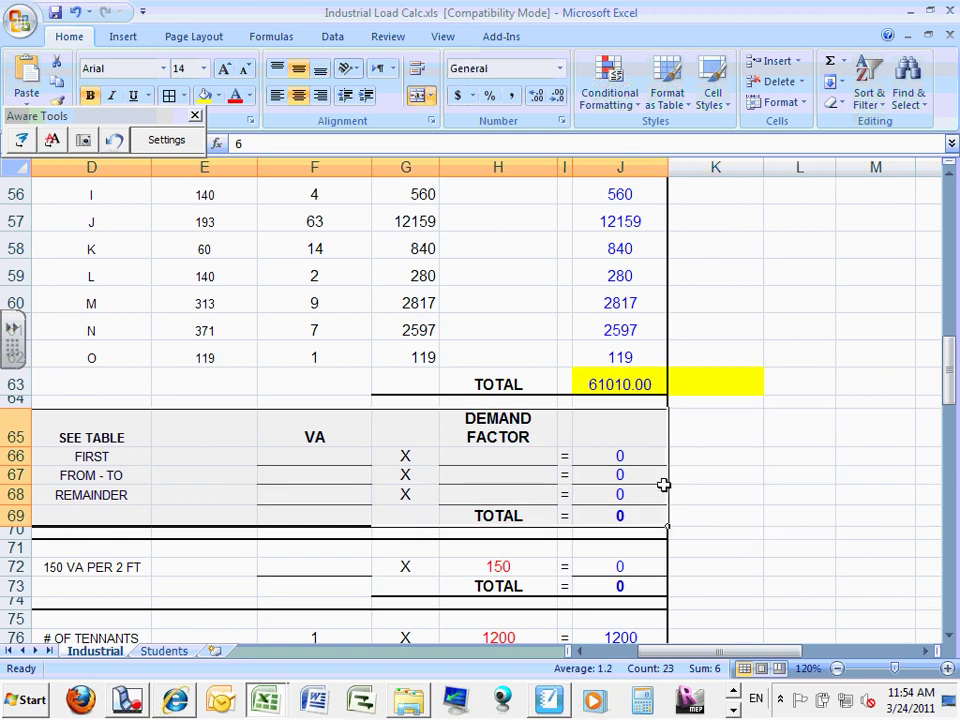
pyautogui.click(205, 96)
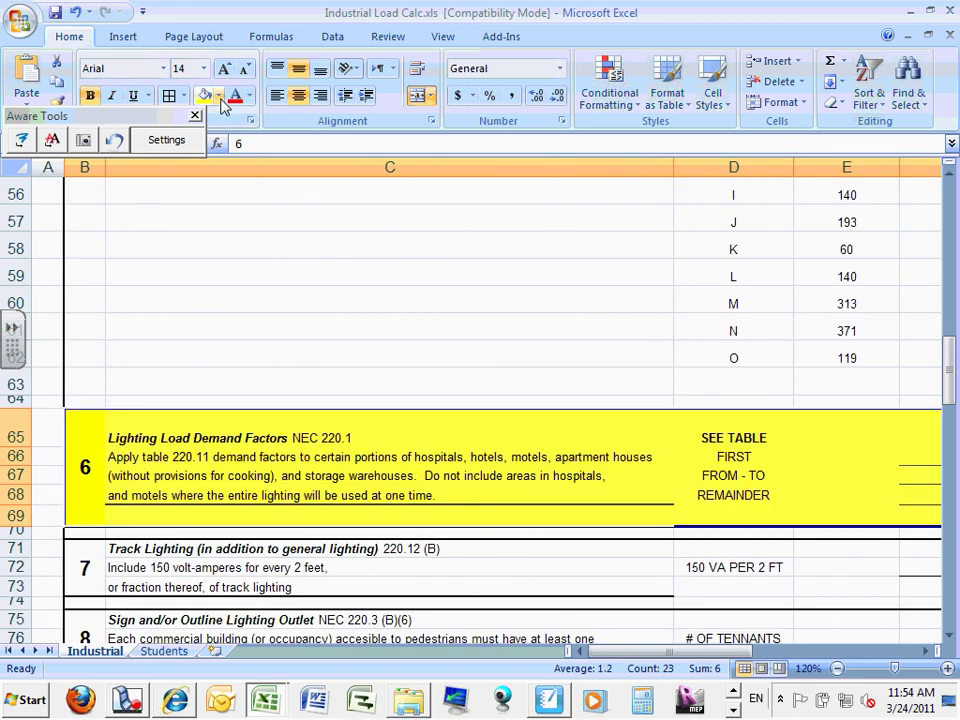
pyautogui.click(219, 96)
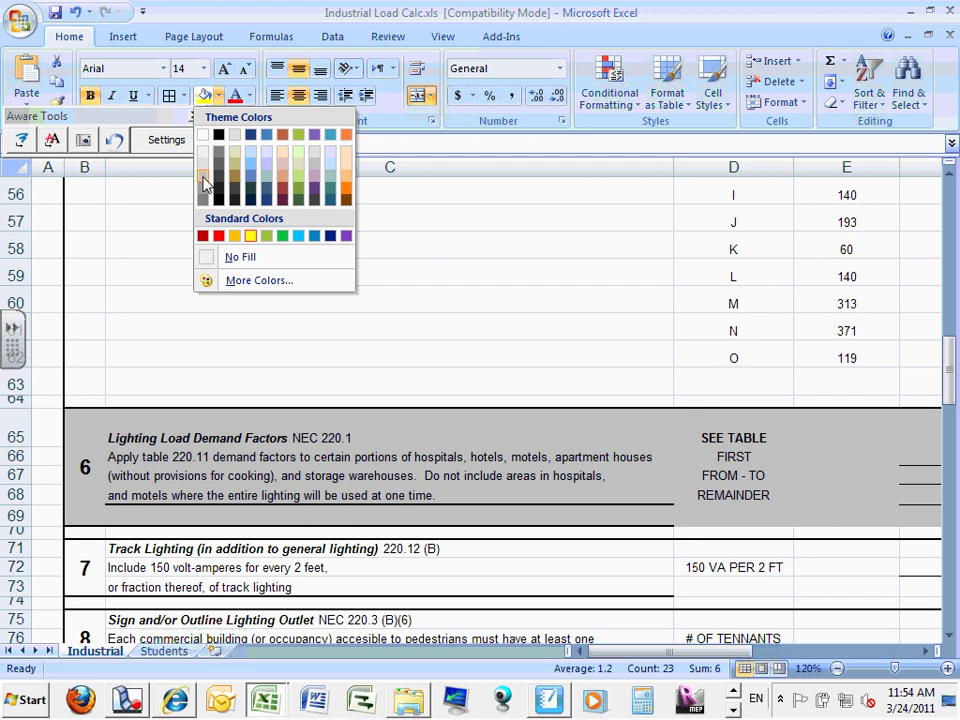
pyautogui.click(202, 195)
pyautogui.click(471, 293)
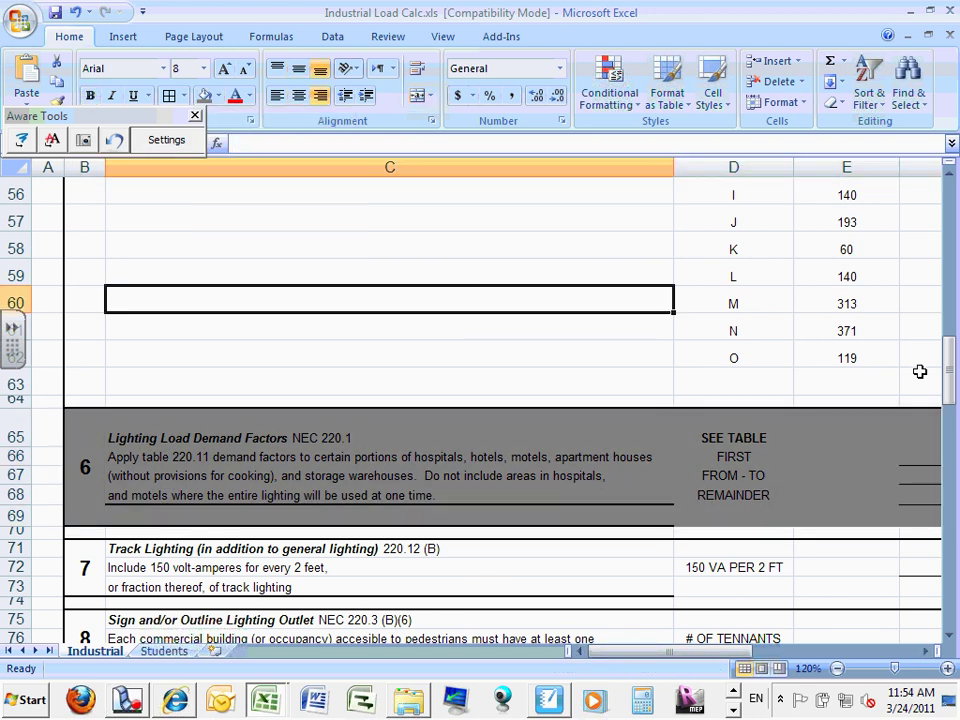
# Step: Enter 10 as the track lighting quantity in cell F72 of section 7
pyautogui.moveTo(953, 375); pyautogui.dragTo(953, 398)
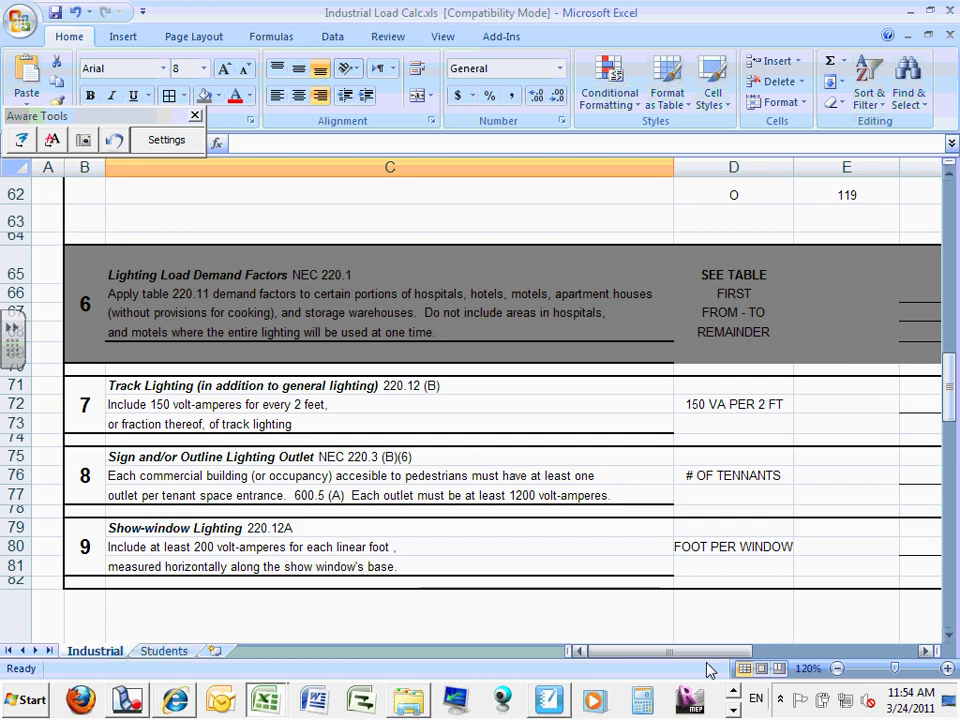
pyautogui.moveTo(700, 656); pyautogui.dragTo(744, 656)
pyautogui.click(336, 406)
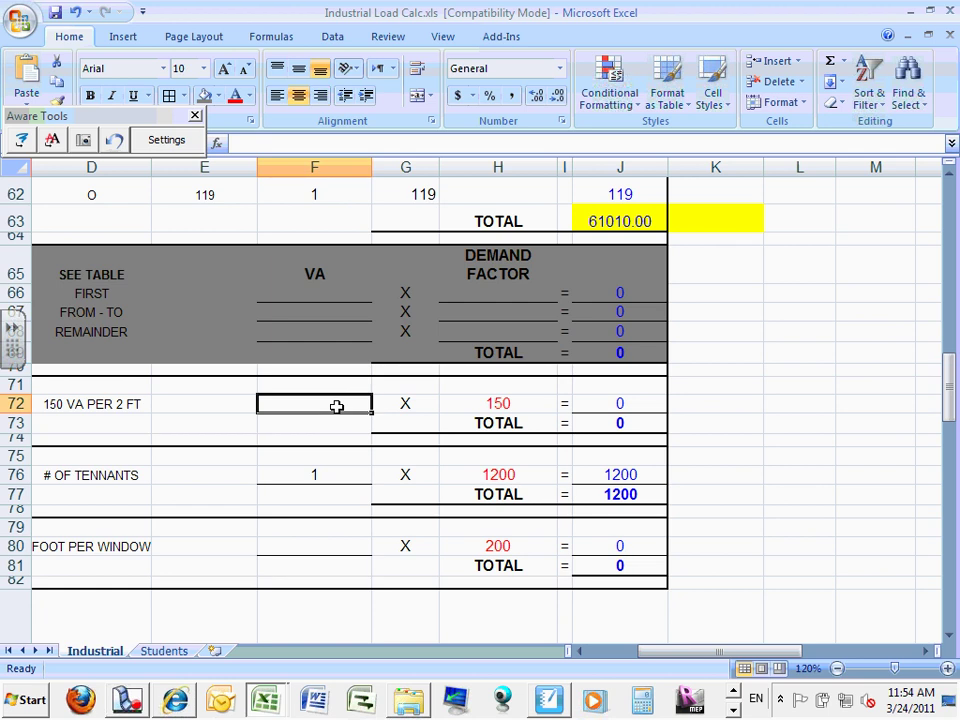
pyautogui.write('10')
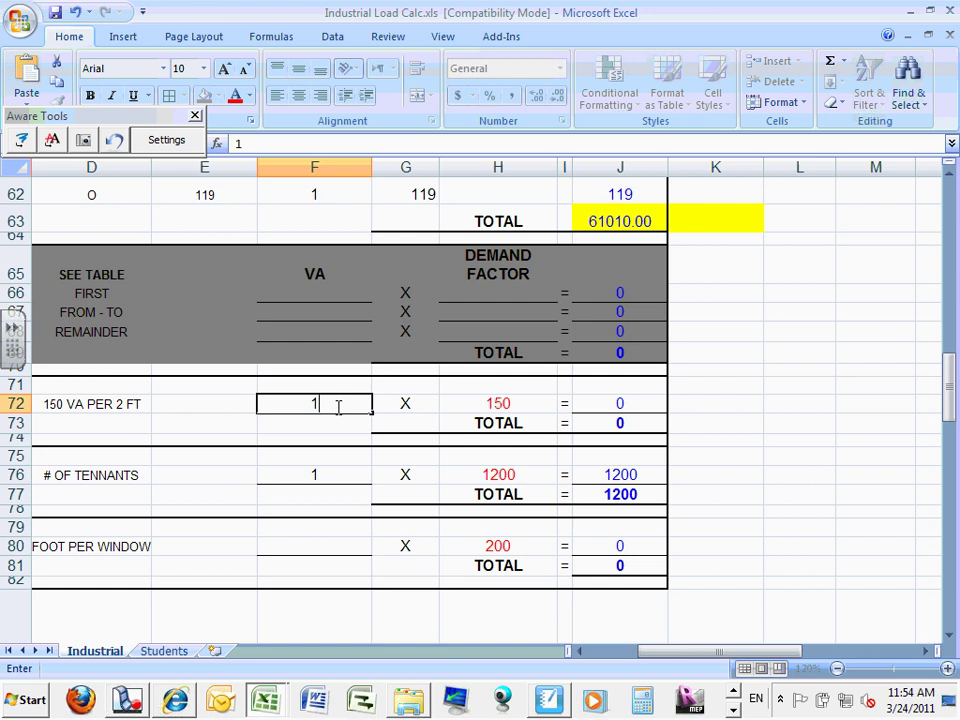
pyautogui.click(535, 403)
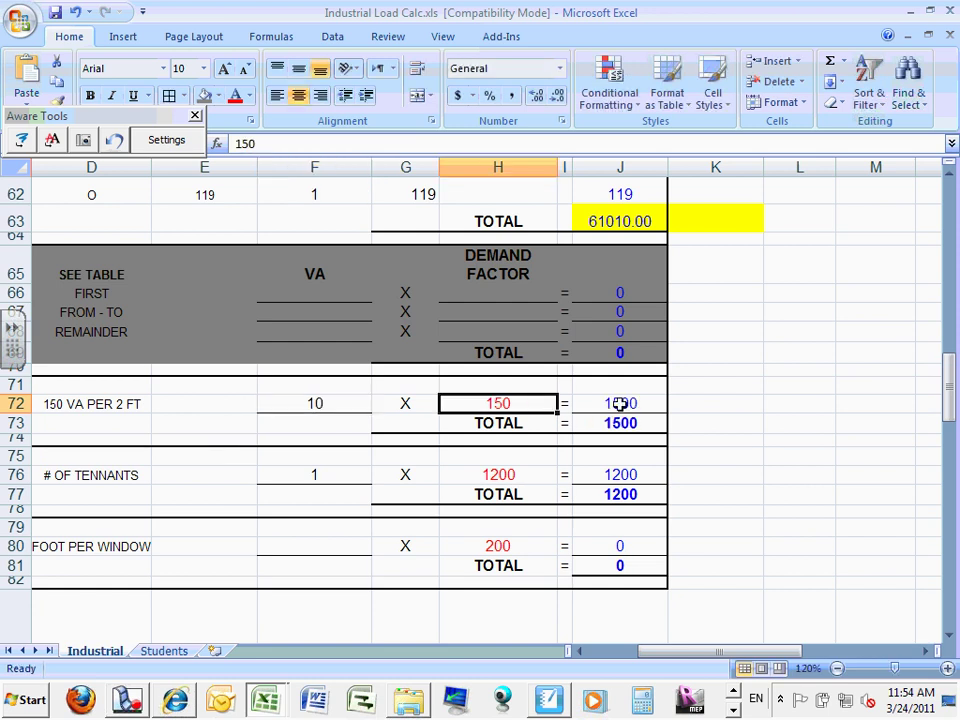
# Step: Check the formula in cell J72, and apply the 1.25 factor to the track lighting total by changing cell J73 to =J72*1.25
pyautogui.click(633, 403)
pyautogui.doubleClick(633, 403)
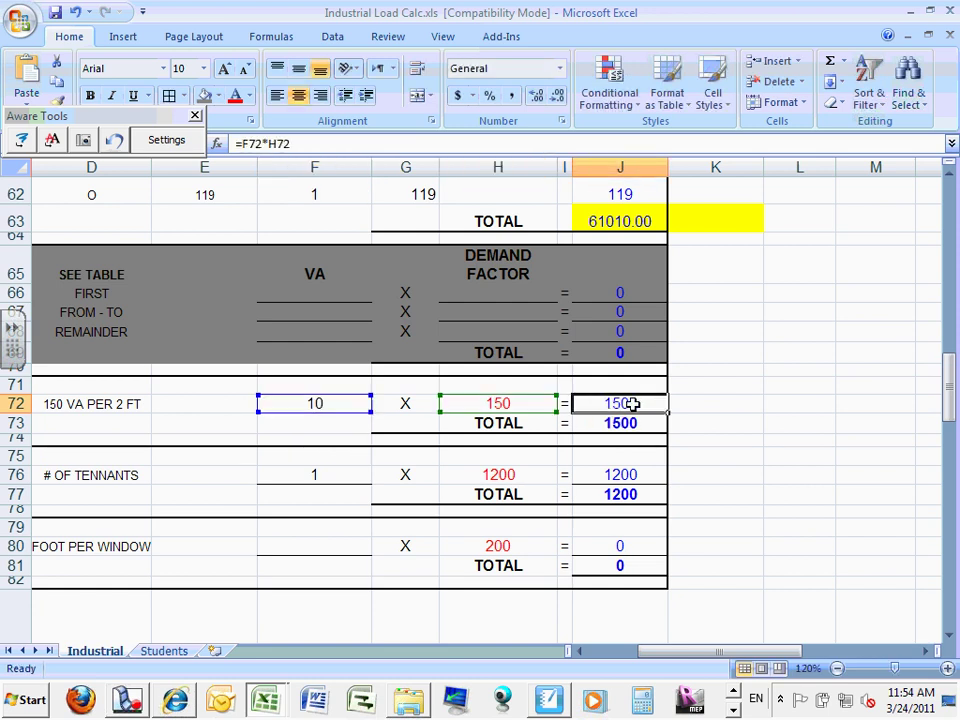
pyautogui.press('Escape')
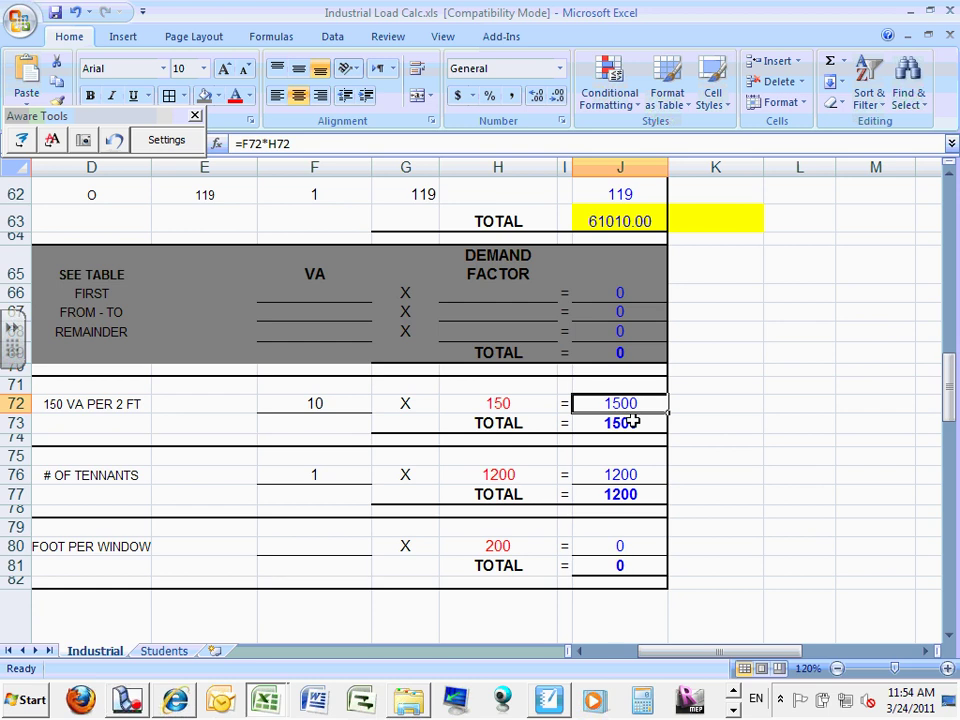
pyautogui.doubleClick(634, 423)
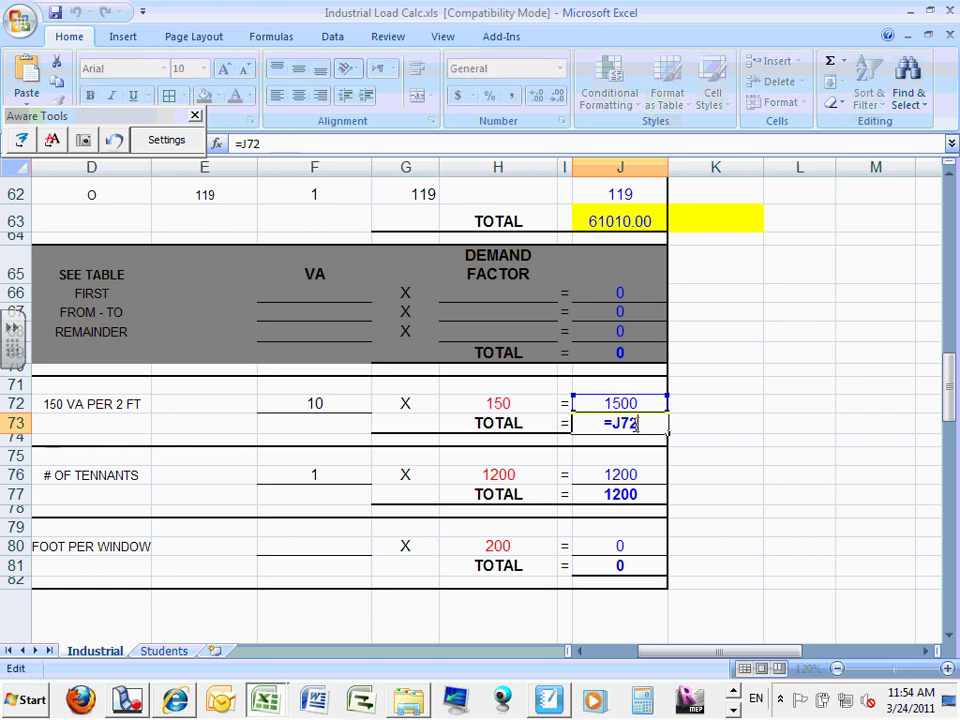
pyautogui.click(262, 143)
pyautogui.write('*1.25')
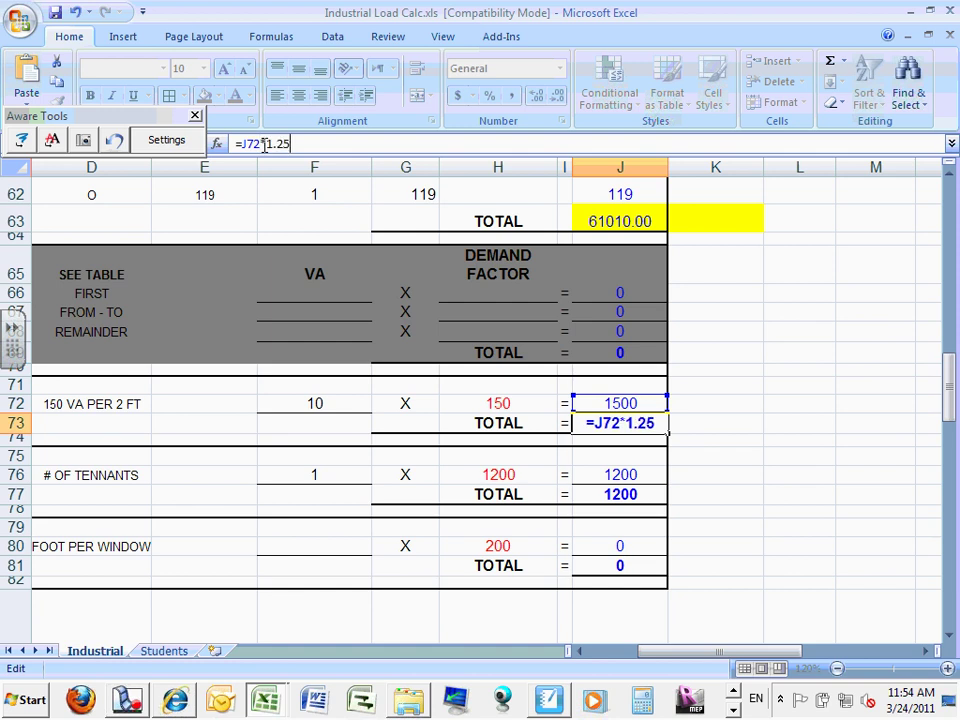
pyautogui.press('Return')
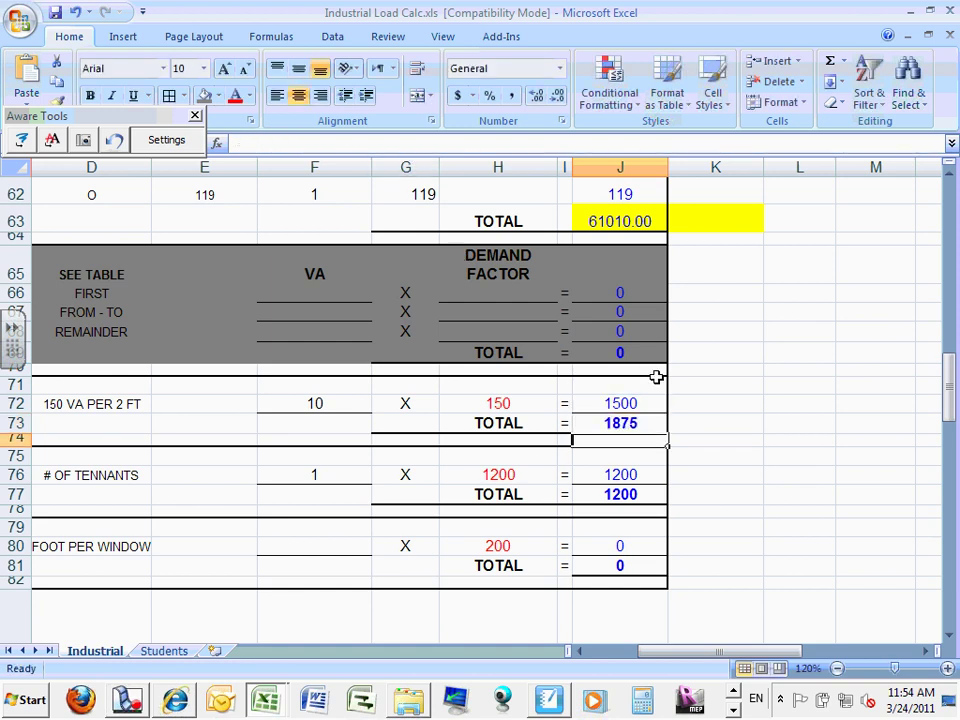
# Step: Account for 150 VA per 2 feet of track by changing the formula in cell J72 to =F72*H72/2
pyautogui.click(634, 423)
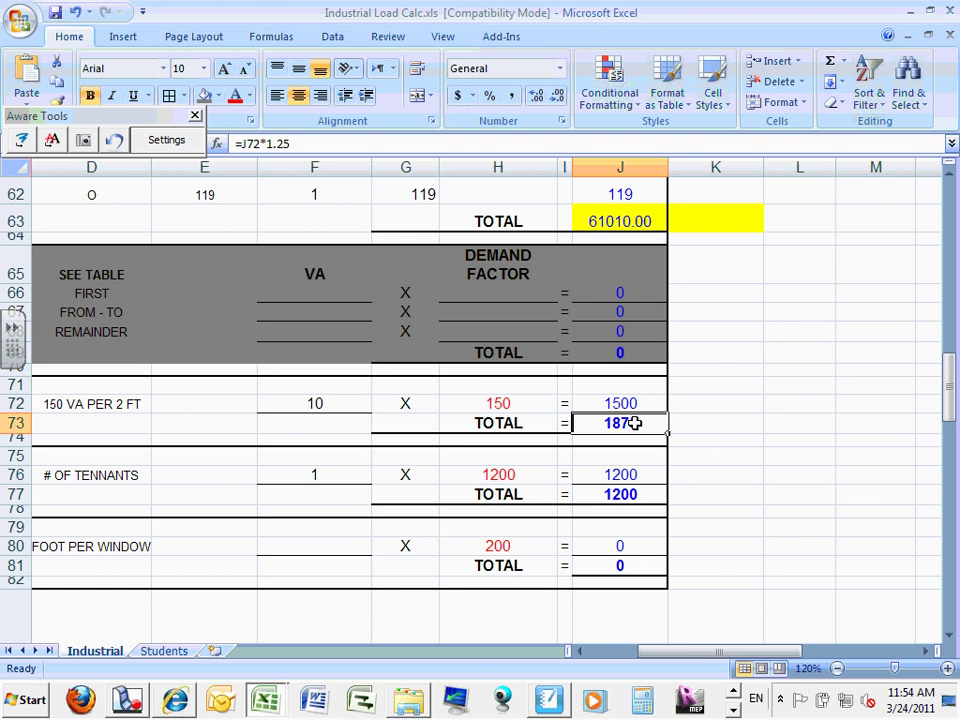
pyautogui.click(318, 401)
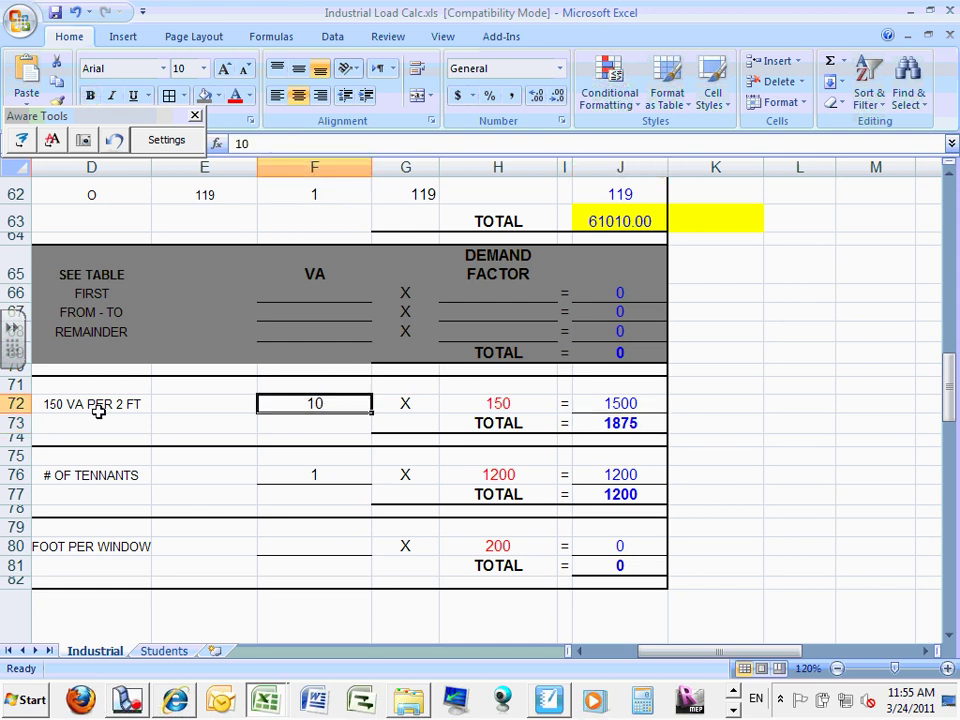
pyautogui.click(497, 404)
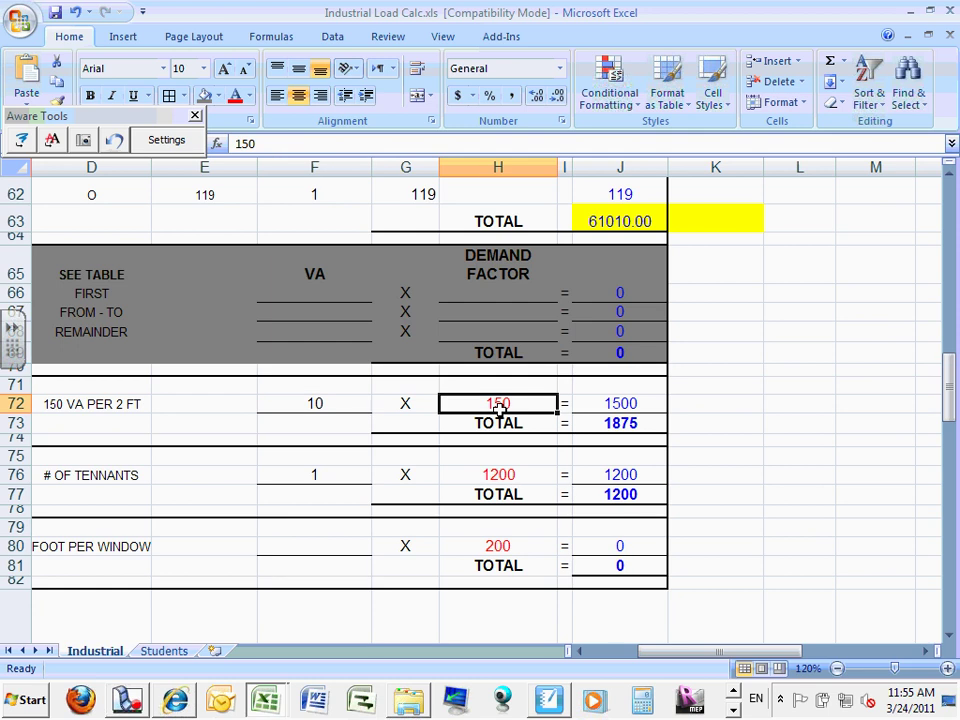
pyautogui.click(601, 407)
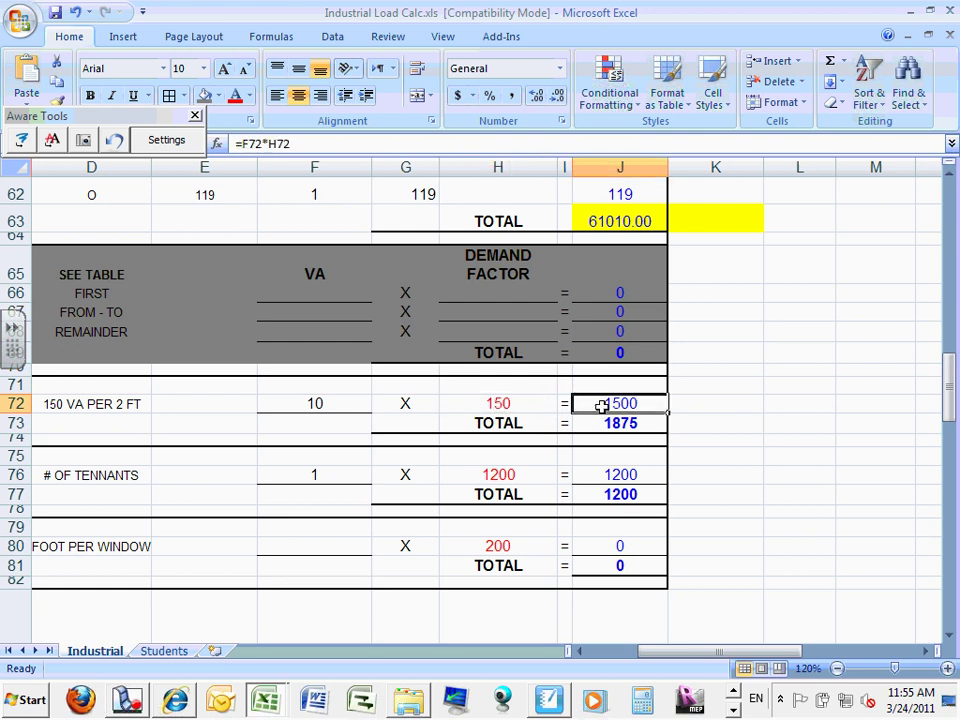
pyautogui.click(617, 421)
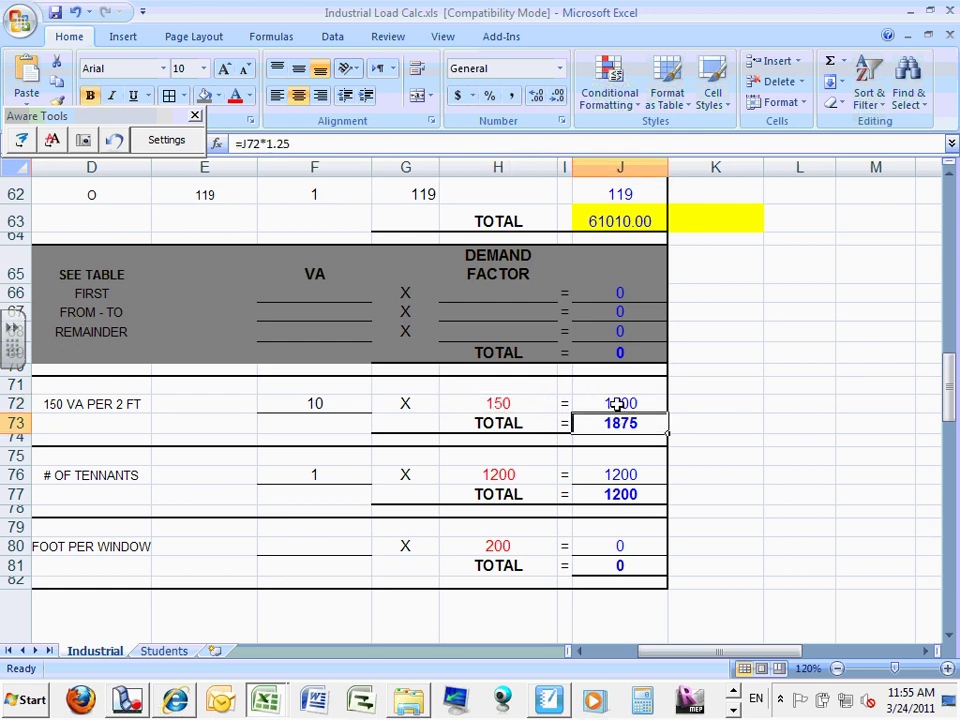
pyautogui.click(614, 402)
pyautogui.click(291, 143)
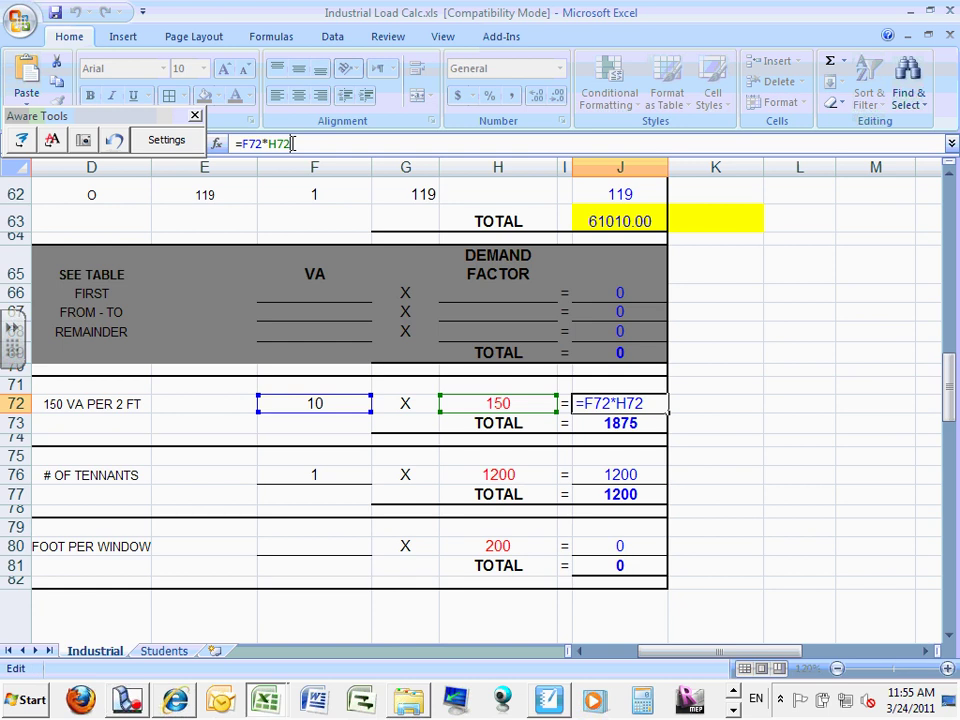
pyautogui.write('/2')
pyautogui.press('Return')
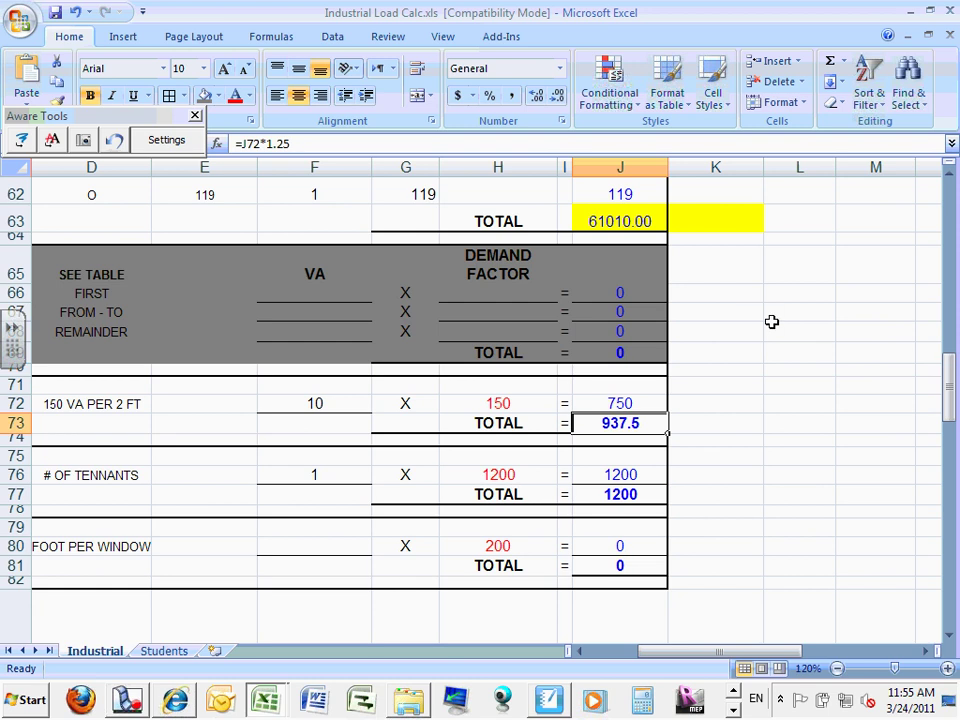
# Step: Recheck the track lighting formulas in cells J72 and J73 and review the Continuous Loads section in rows 85 to 87
pyautogui.click(622, 403)
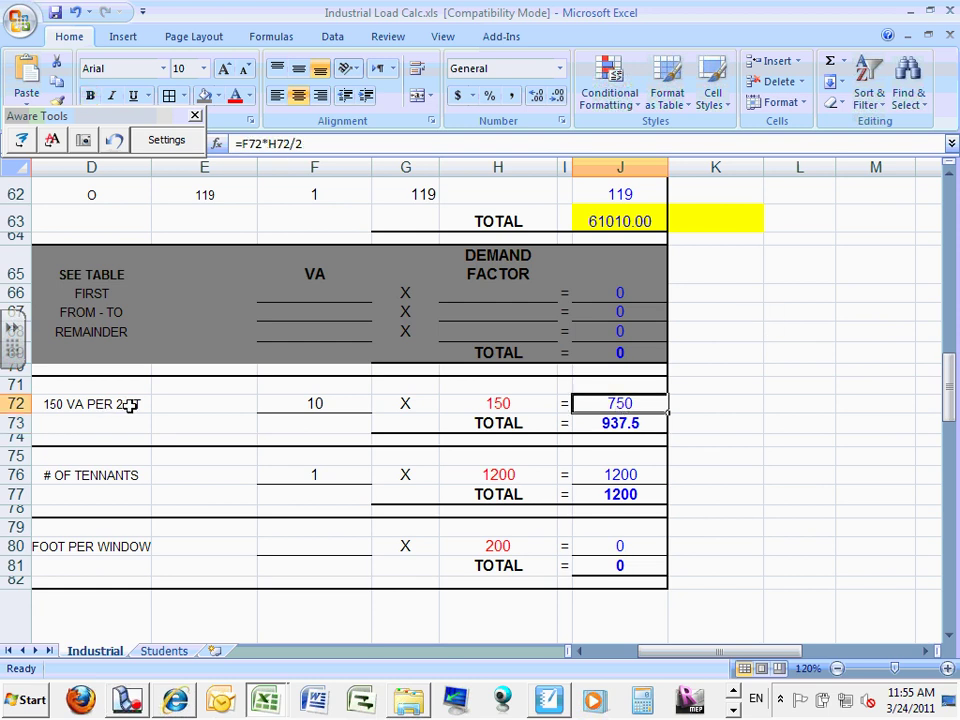
pyautogui.doubleClick(610, 403)
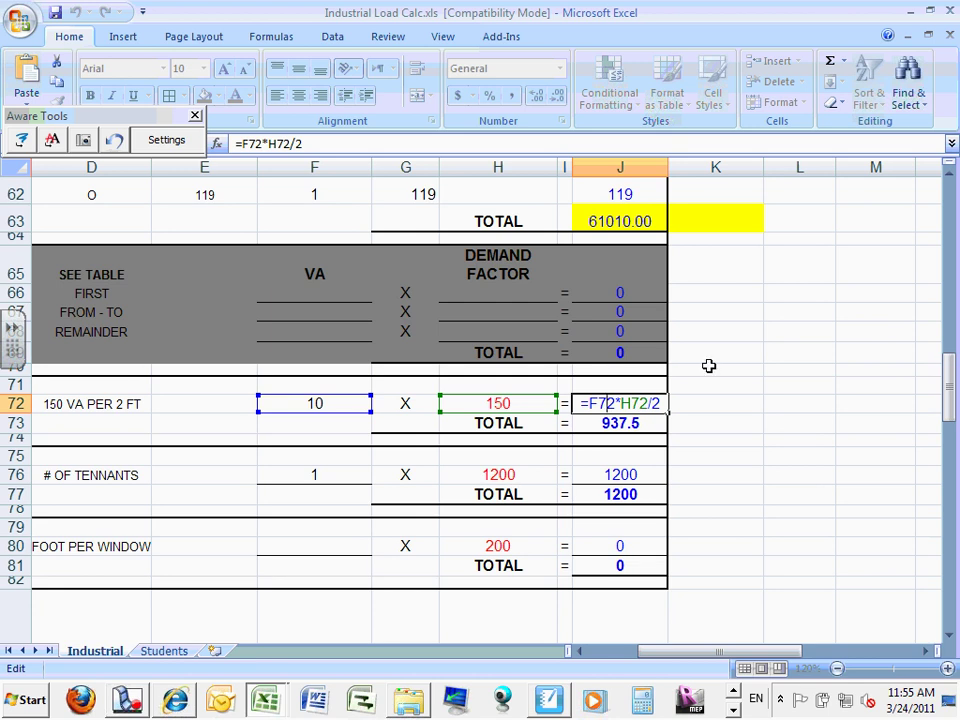
pyautogui.hotkey('ctrl', 'Return')
pyautogui.click(636, 422)
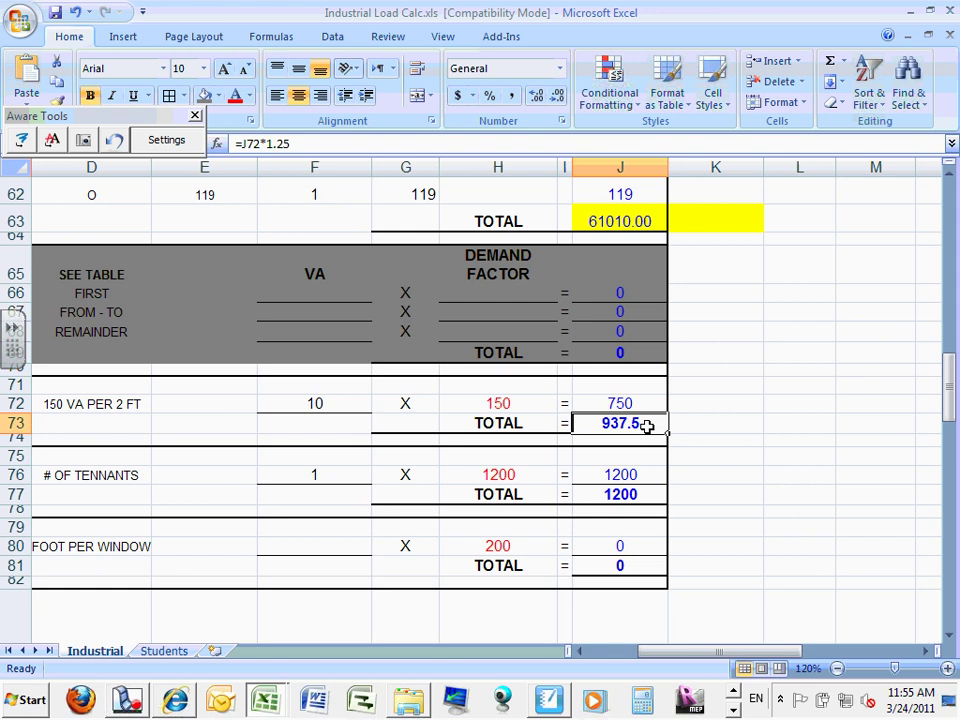
pyautogui.moveTo(649, 653)
pyautogui.mouseDown()
pyautogui.moveTo(622, 655)
pyautogui.moveTo(654, 656)
pyautogui.mouseUp()
pyautogui.moveTo(952, 408); pyautogui.dragTo(940, 457)
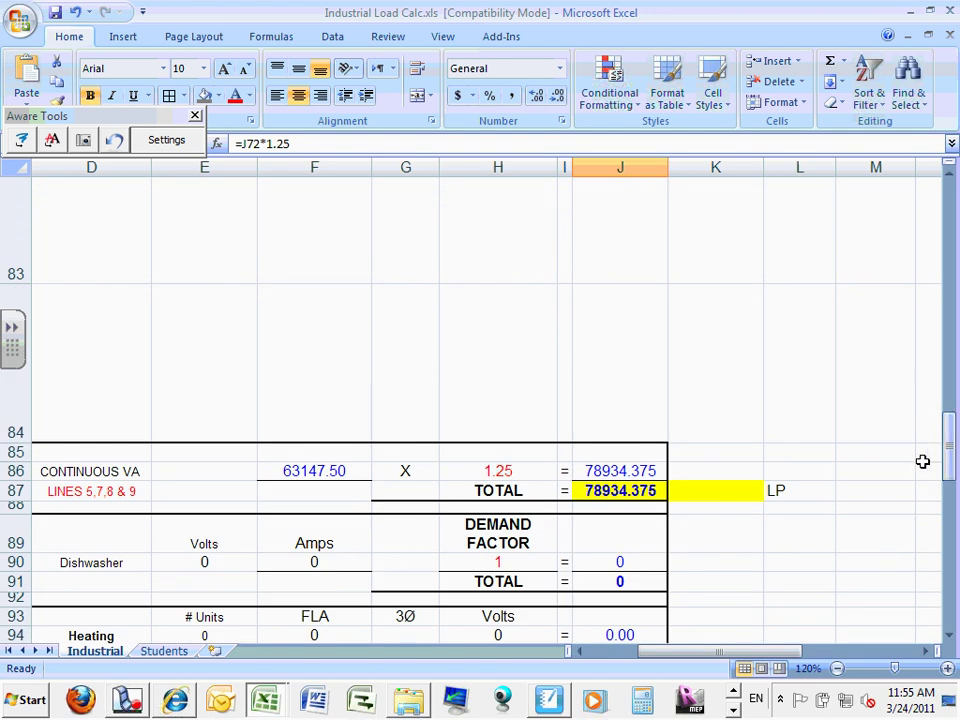
pyautogui.moveTo(686, 658); pyautogui.dragTo(675, 660)
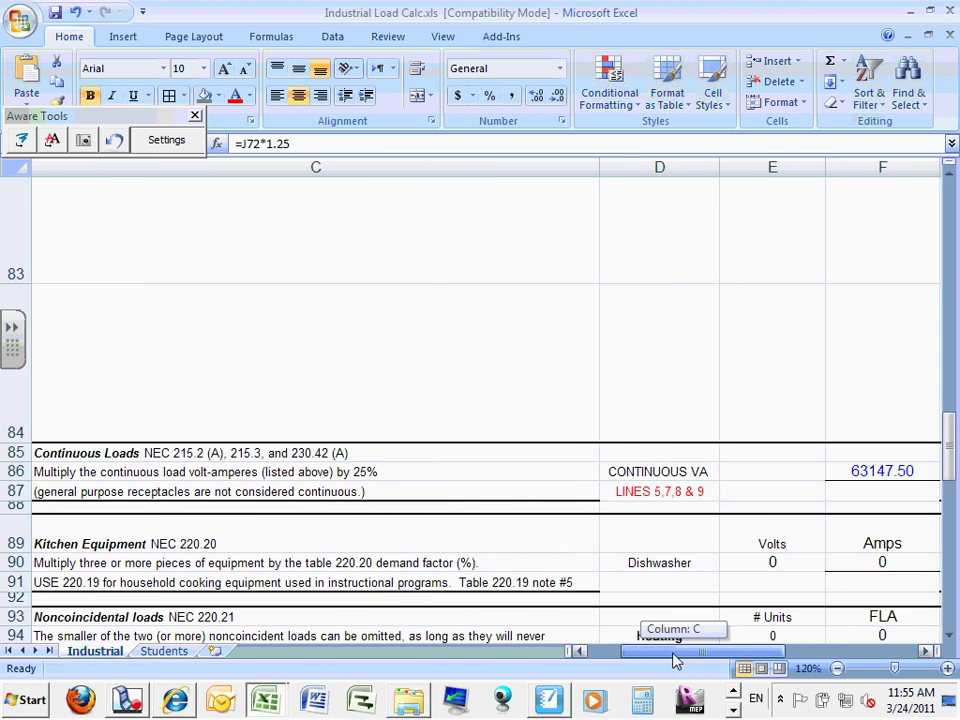
pyautogui.moveTo(675, 660); pyautogui.dragTo(675, 660)
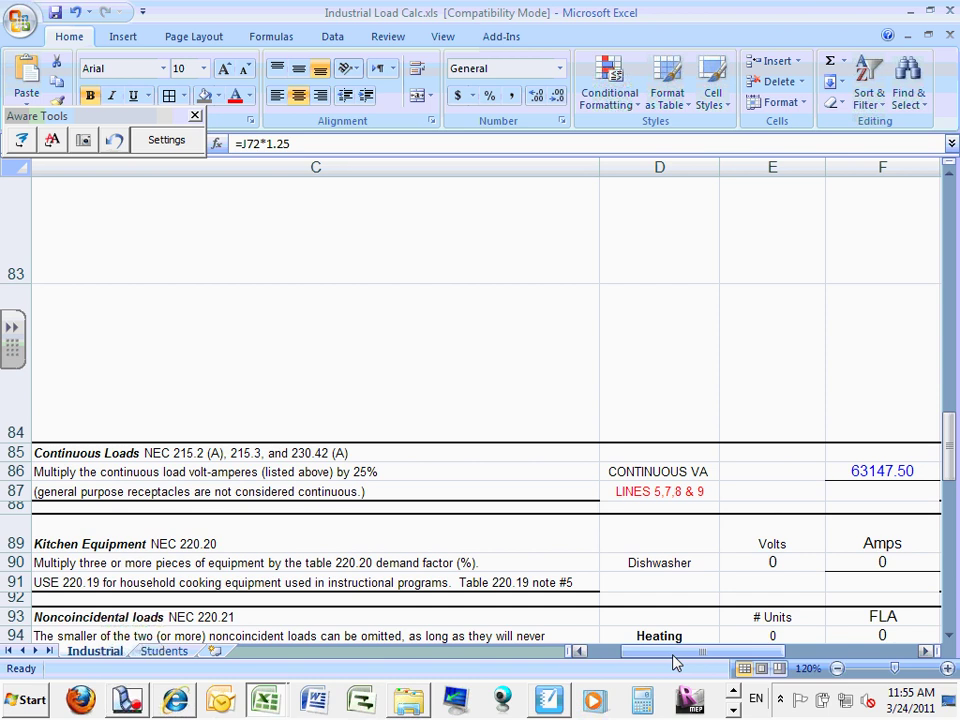
# Step: Carry the track lighting total into column K by entering =J73 in cell K73
pyautogui.moveTo(688, 658); pyautogui.dragTo(713, 658)
pyautogui.moveTo(949, 429); pyautogui.dragTo(936, 399)
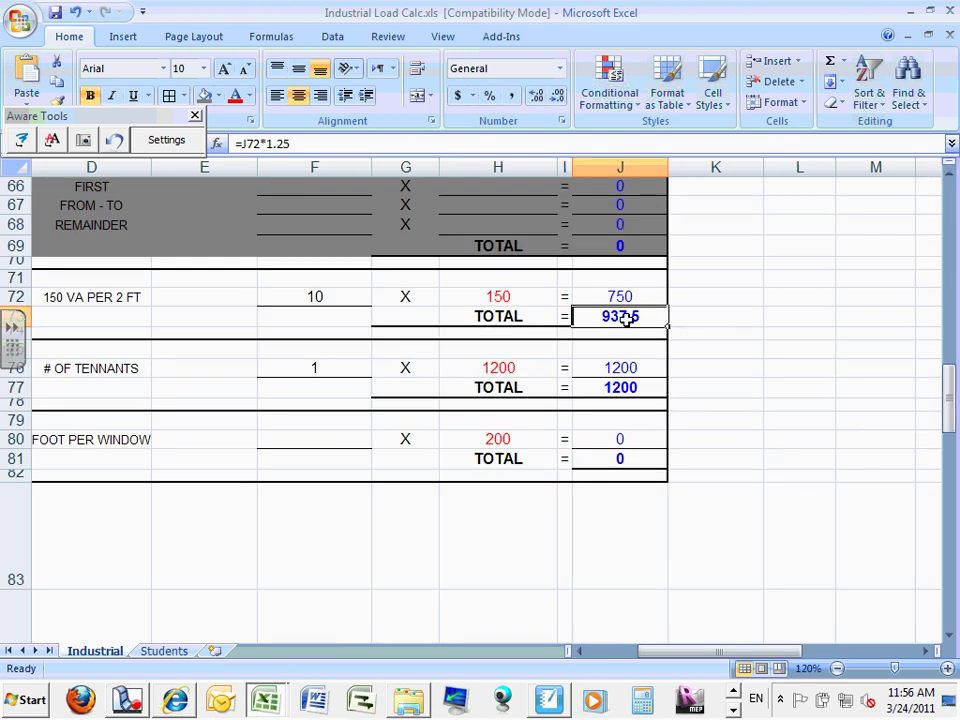
pyautogui.click(690, 318)
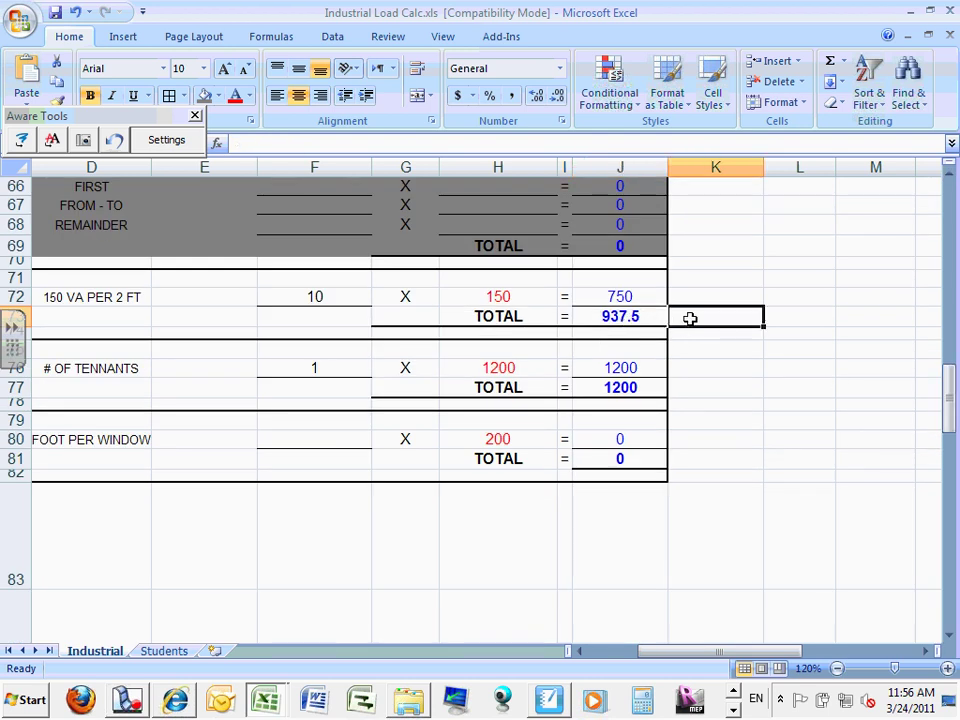
pyautogui.write('=')
pyautogui.click(634, 314)
pyautogui.press('Return')
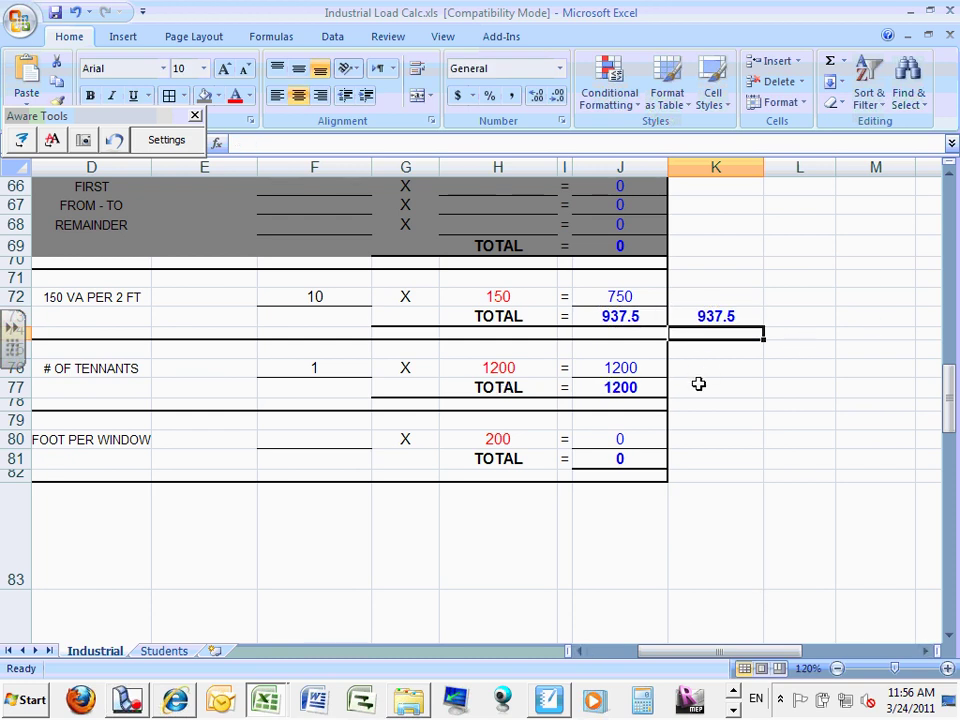
# Step: Carry the sign lighting total into column K by entering =J77 in cell K77
pyautogui.moveTo(677, 656)
pyautogui.mouseDown()
pyautogui.moveTo(659, 656)
pyautogui.moveTo(671, 658)
pyautogui.mouseUp()
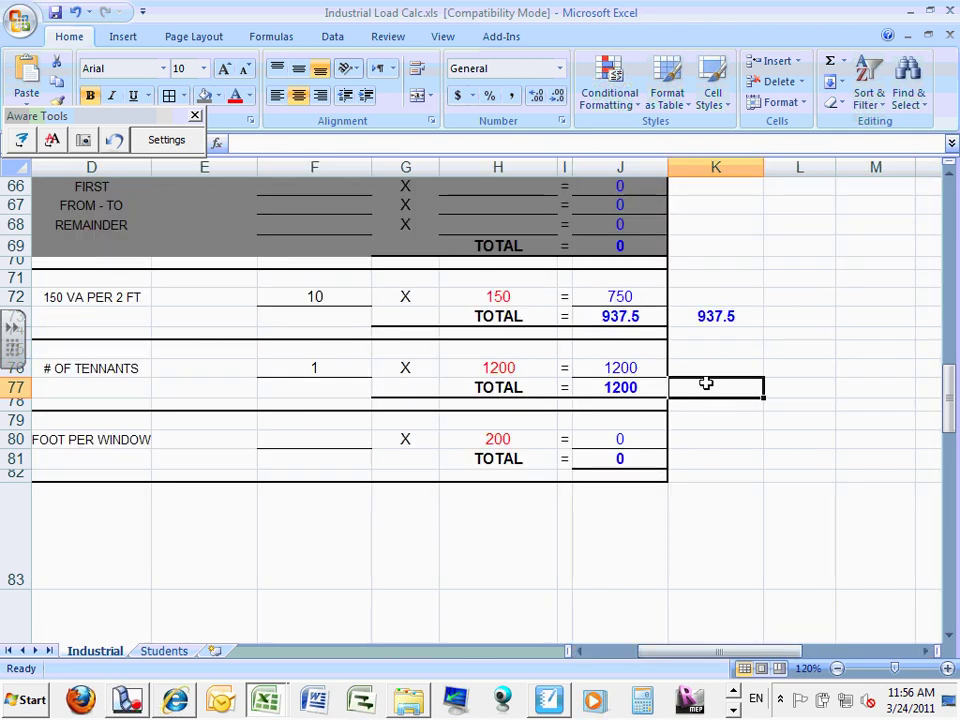
pyautogui.write('=')
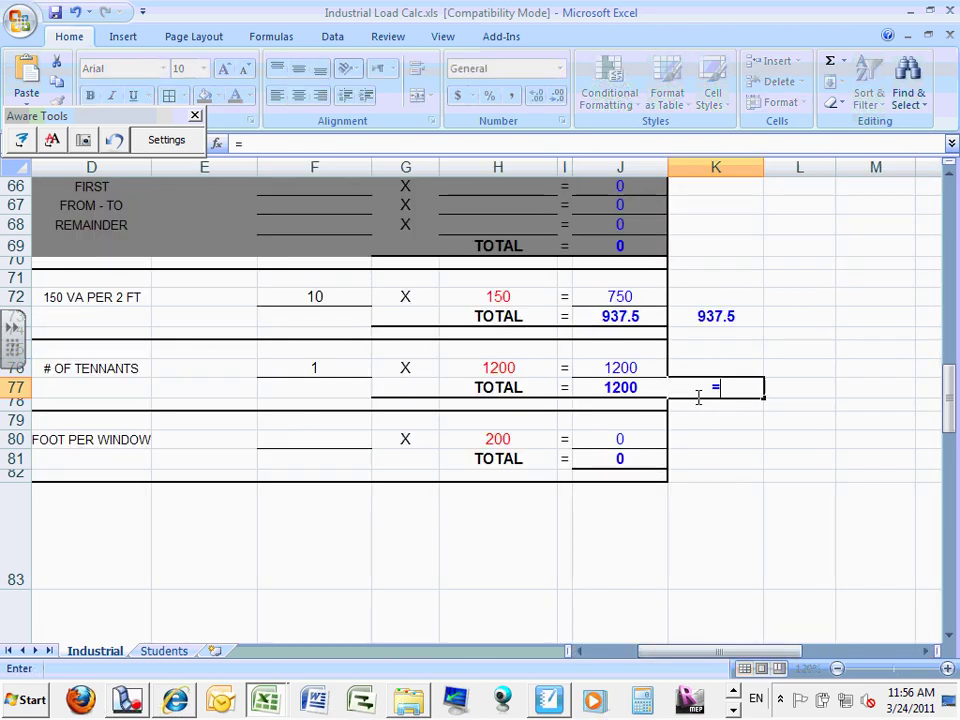
pyautogui.click(626, 387)
pyautogui.press('Return')
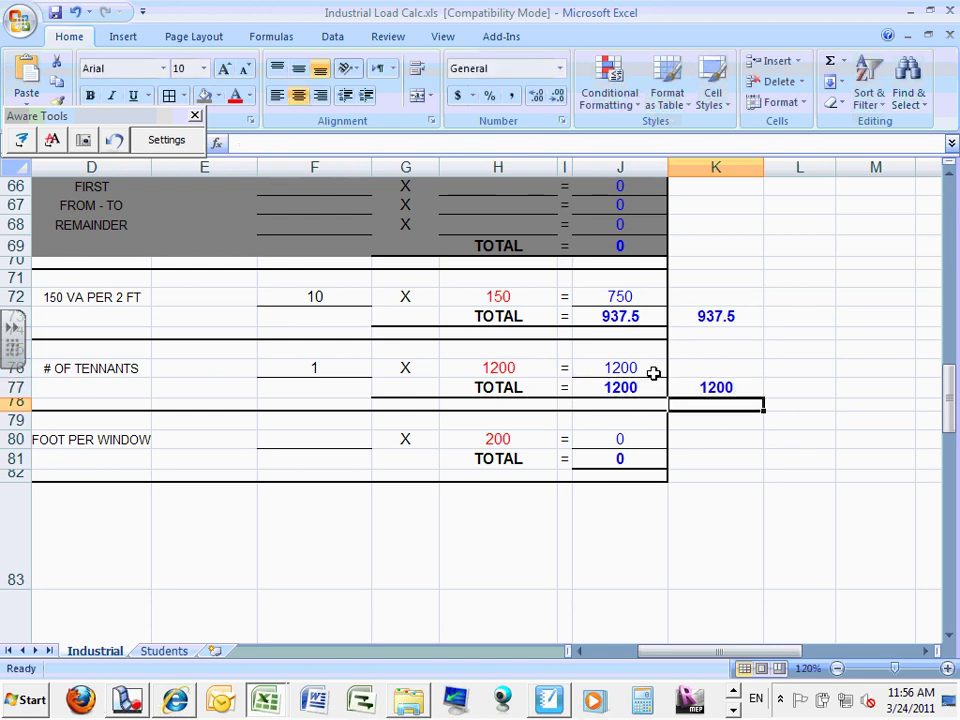
# Step: Apply the 1.25 factor to the sign lighting total by changing cell J77 to =J76*1.25, and check the linked cells K77 and K73
pyautogui.click(628, 389)
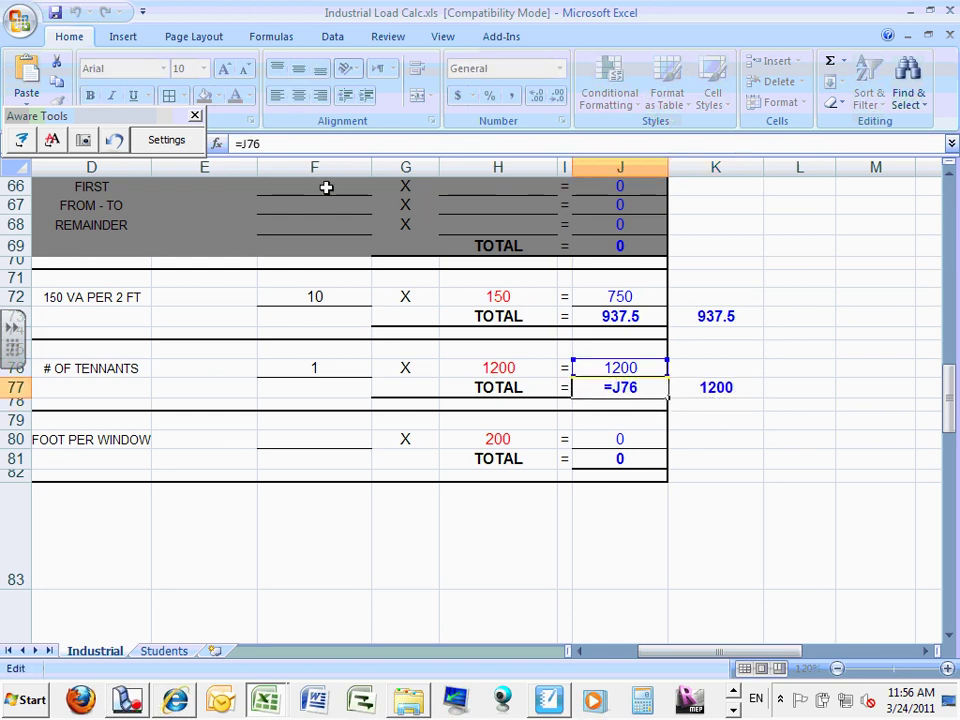
pyautogui.click(266, 143)
pyautogui.write('*1.25')
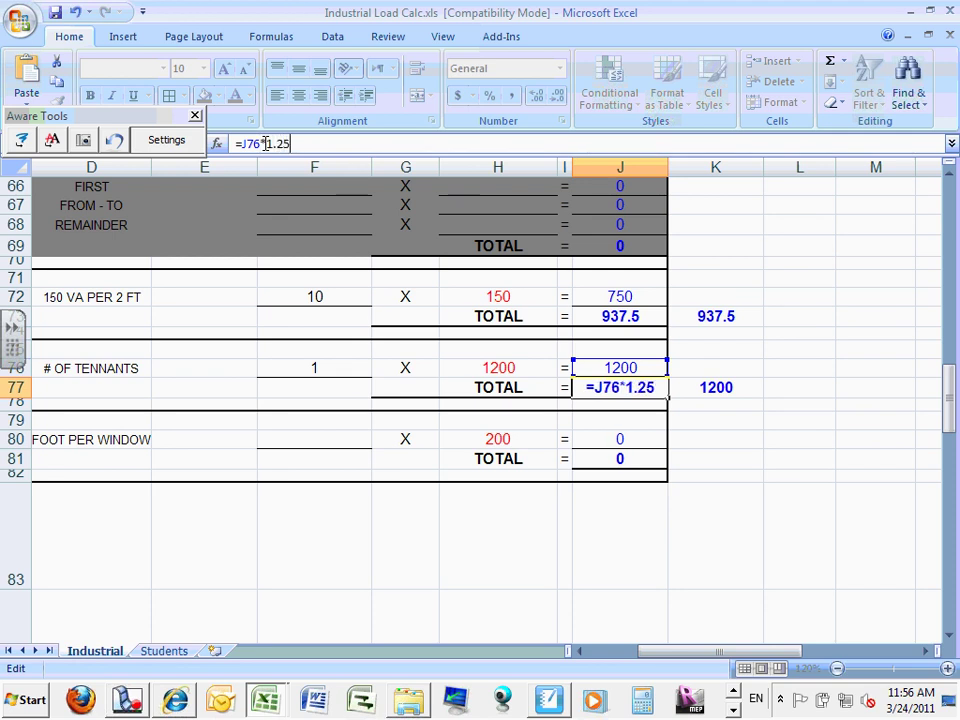
pyautogui.press('Return')
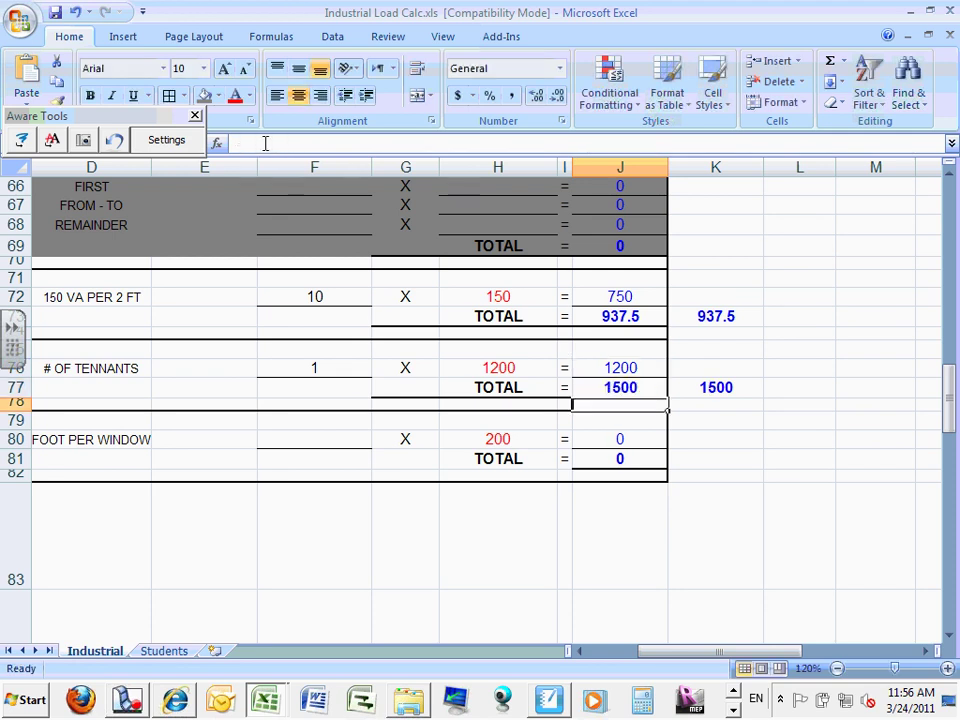
pyautogui.click(634, 386)
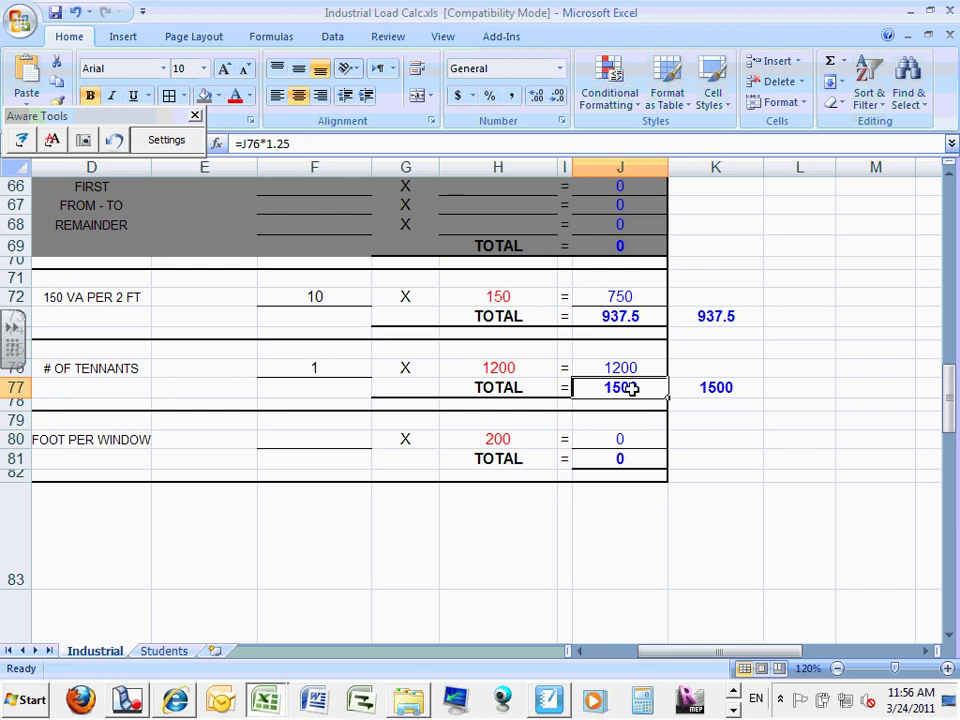
pyautogui.click(728, 388)
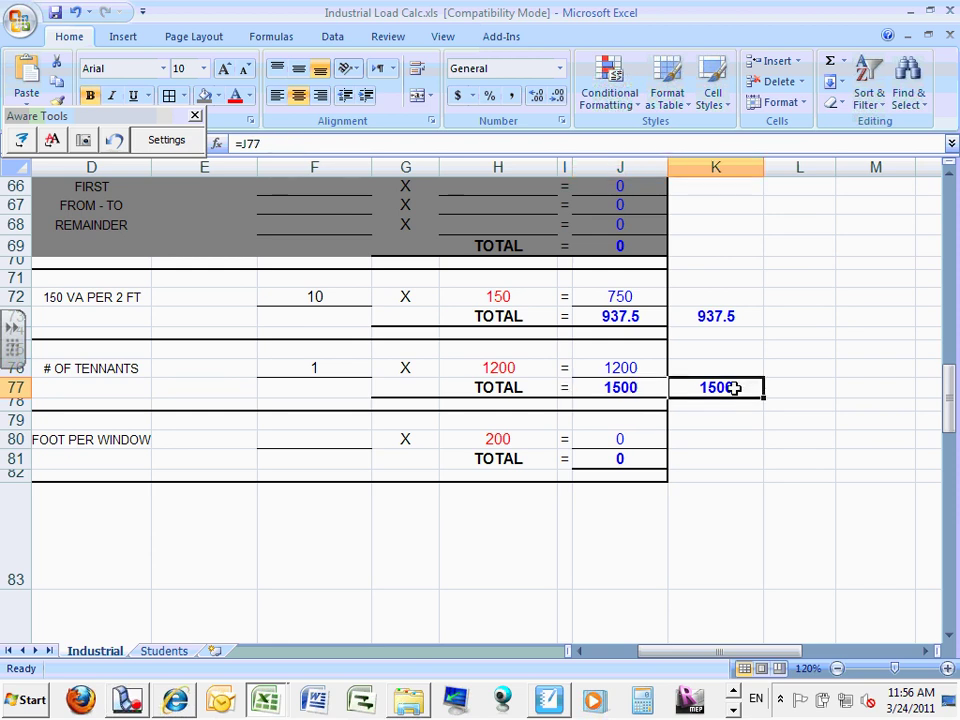
pyautogui.click(725, 320)
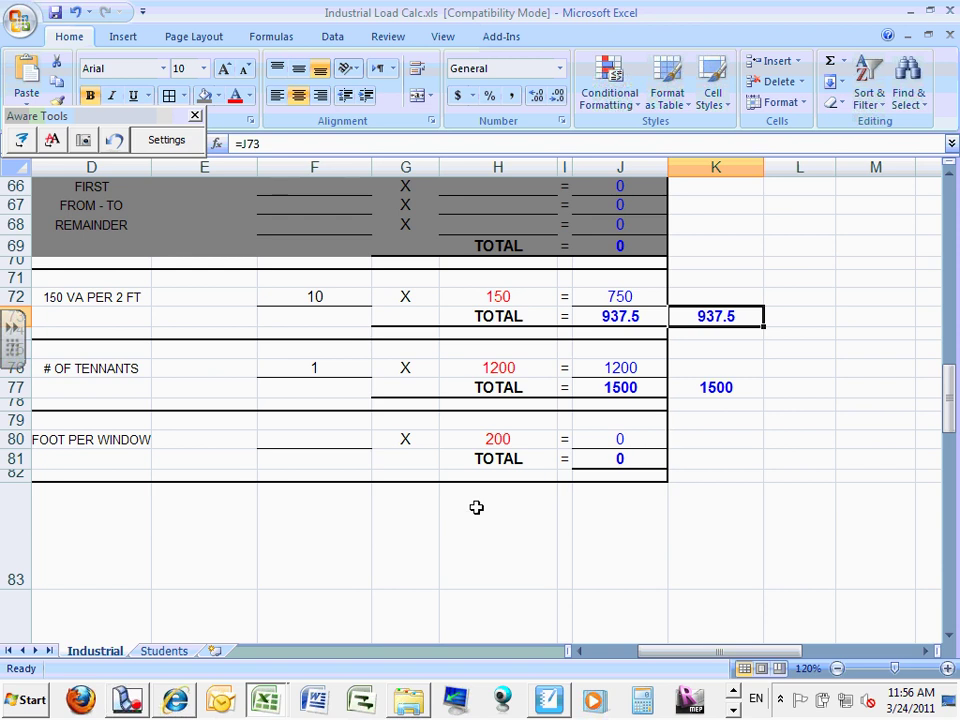
pyautogui.moveTo(678, 654)
pyautogui.mouseDown()
pyautogui.moveTo(648, 660)
pyautogui.moveTo(692, 652)
pyautogui.mouseUp()
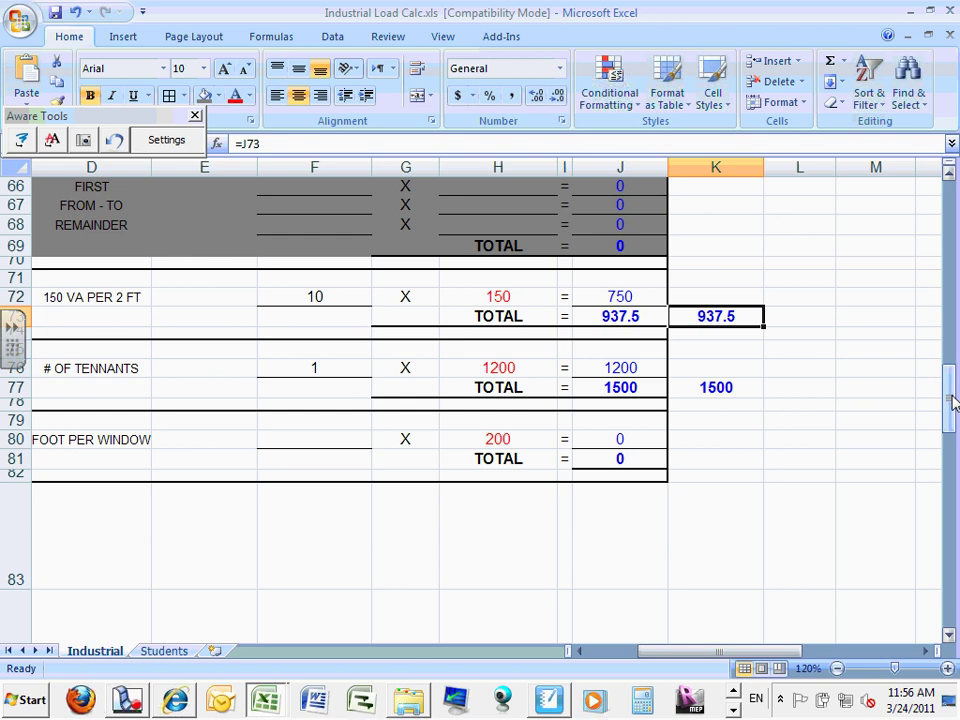
# Step: Shade the Continuous Loads section, cells B85 to J87, with a gray fill
pyautogui.moveTo(953, 402); pyautogui.dragTo(953, 394)
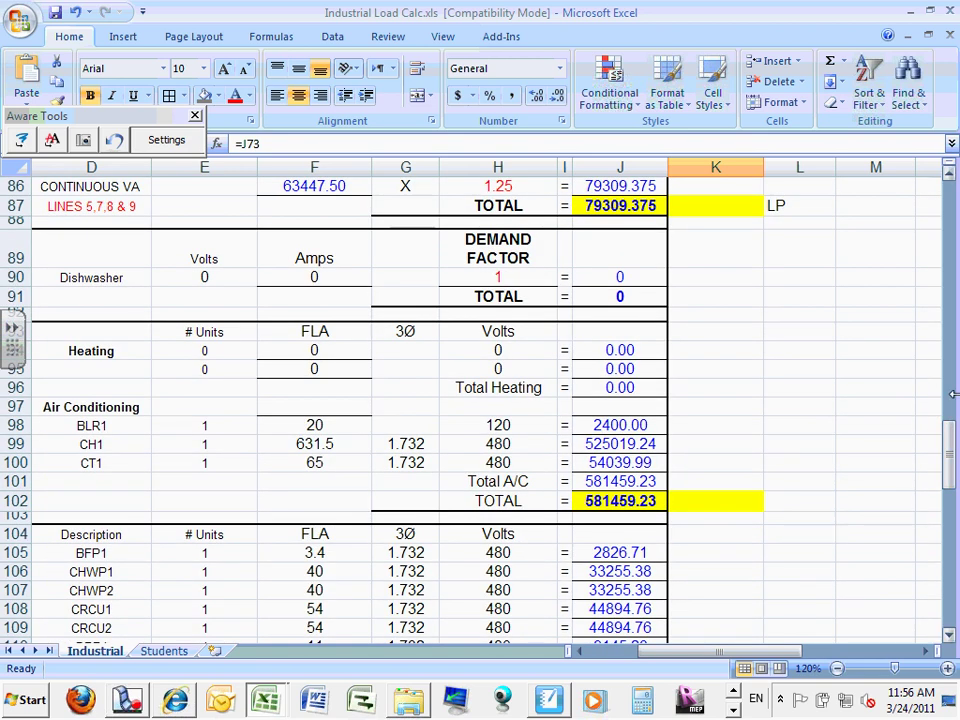
pyautogui.moveTo(940, 462); pyautogui.dragTo(940, 442)
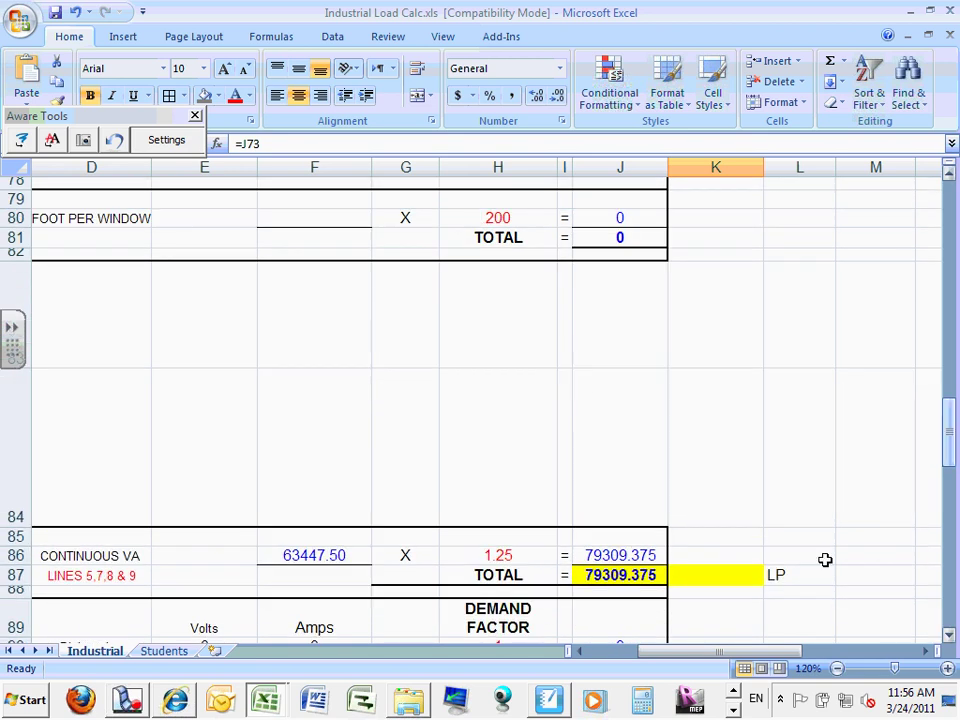
pyautogui.moveTo(699, 656); pyautogui.dragTo(670, 665)
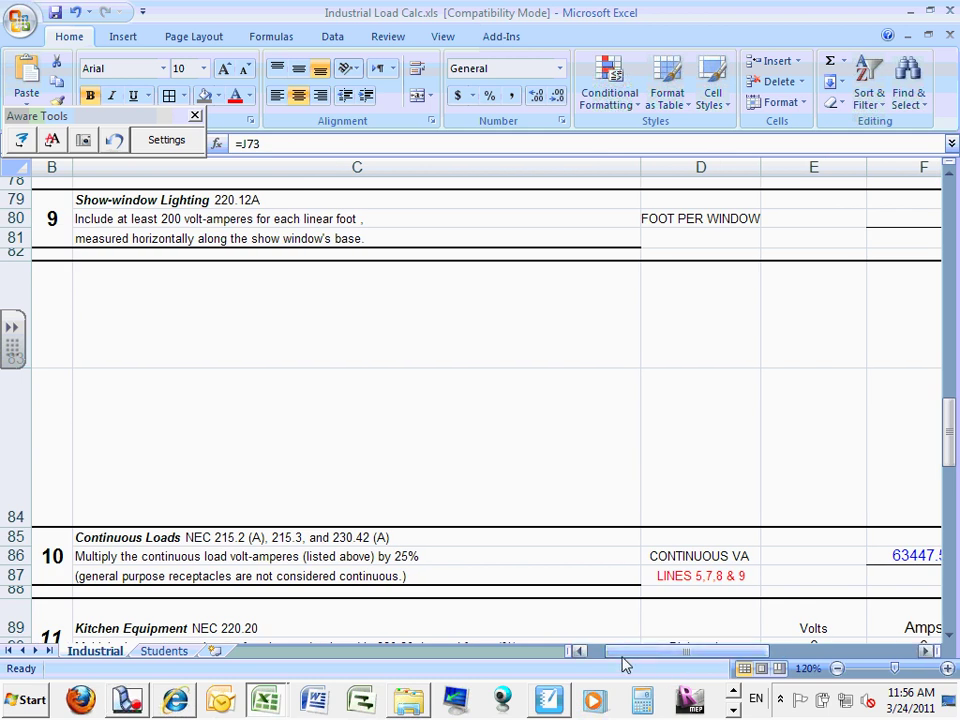
pyautogui.moveTo(60, 536); pyautogui.dragTo(647, 574)
pyautogui.click(206, 96)
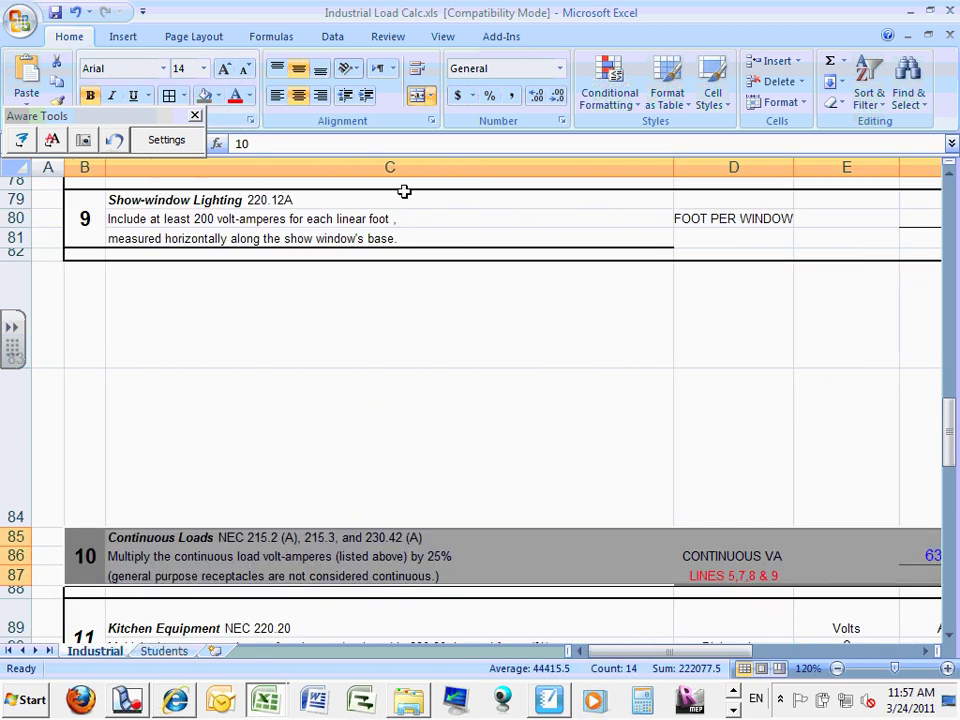
pyautogui.click(761, 461)
pyautogui.moveTo(679, 662); pyautogui.dragTo(737, 660)
pyautogui.click(795, 433)
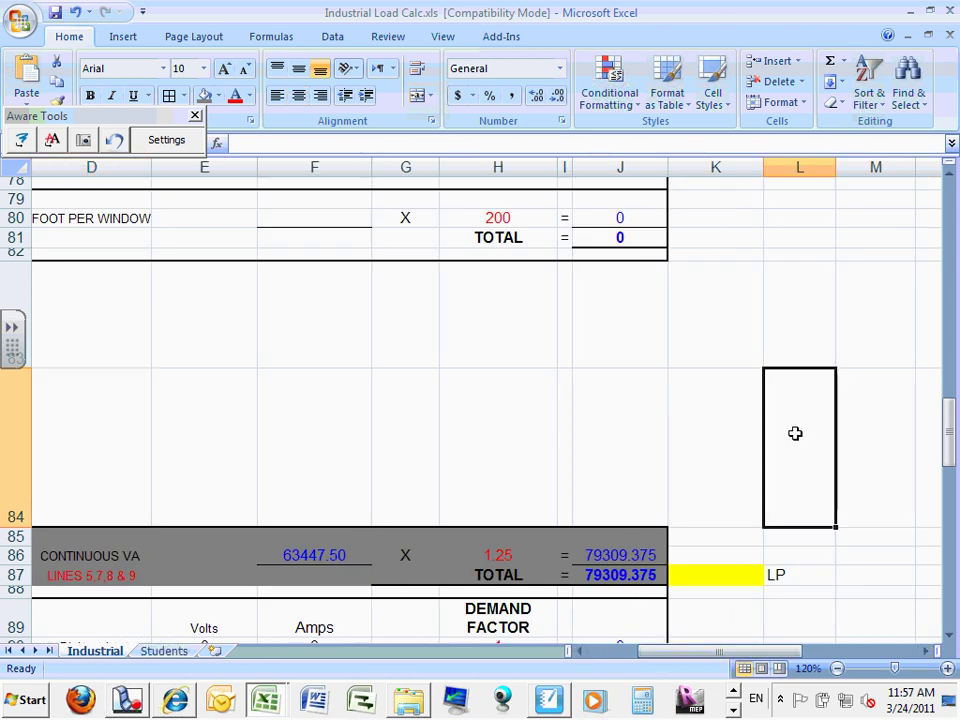
# Step: Carry the track lighting total into column M by entering =K73 in cell M73
pyautogui.moveTo(951, 435); pyautogui.dragTo(949, 385)
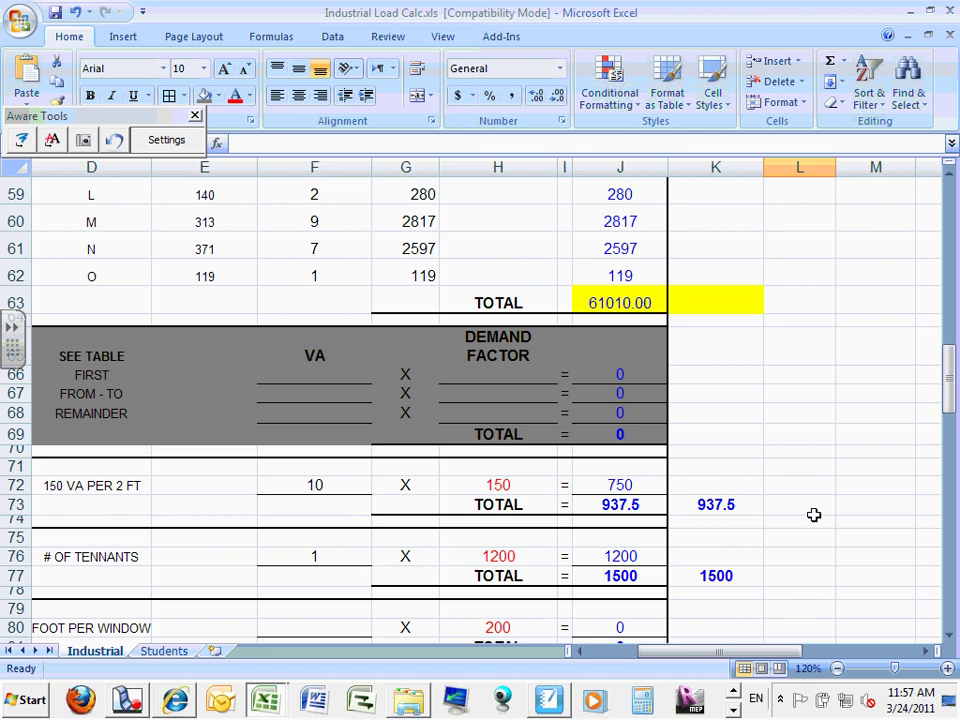
pyautogui.click(737, 503)
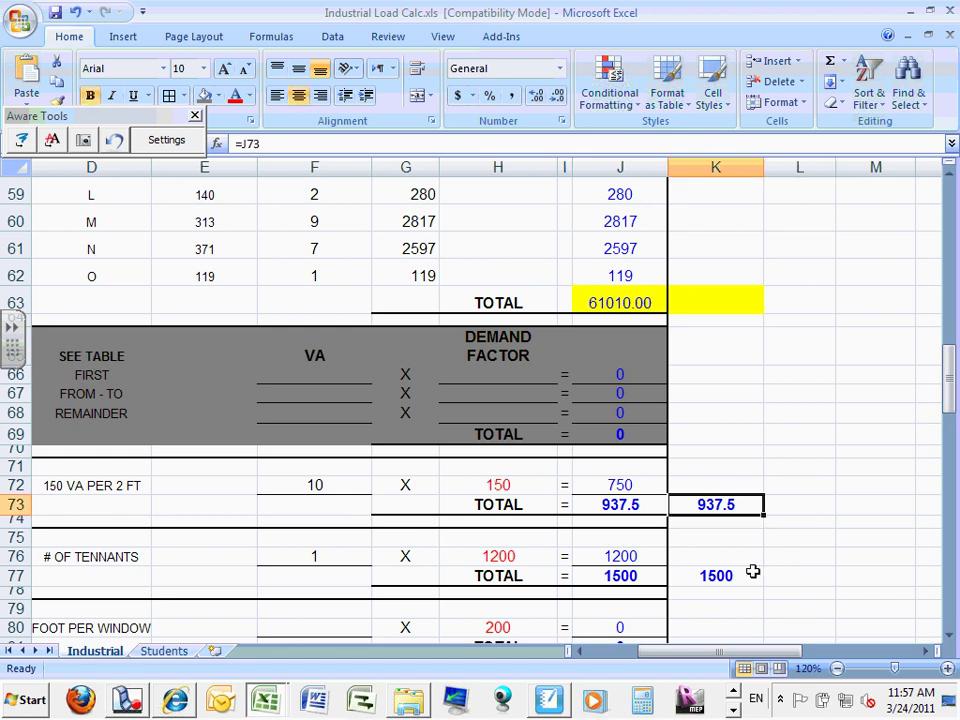
pyautogui.moveTo(950, 386)
pyautogui.mouseDown()
pyautogui.moveTo(936, 208)
pyautogui.moveTo(952, 262)
pyautogui.moveTo(955, 400)
pyautogui.mouseUp()
pyautogui.click(870, 168)
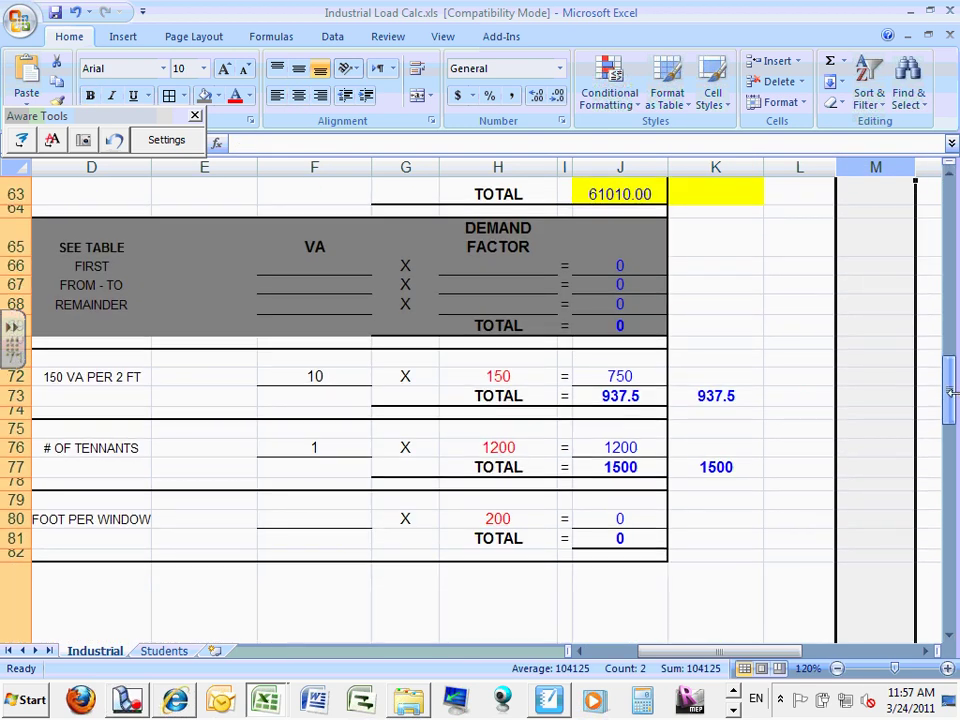
pyautogui.click(876, 394)
pyautogui.write('=')
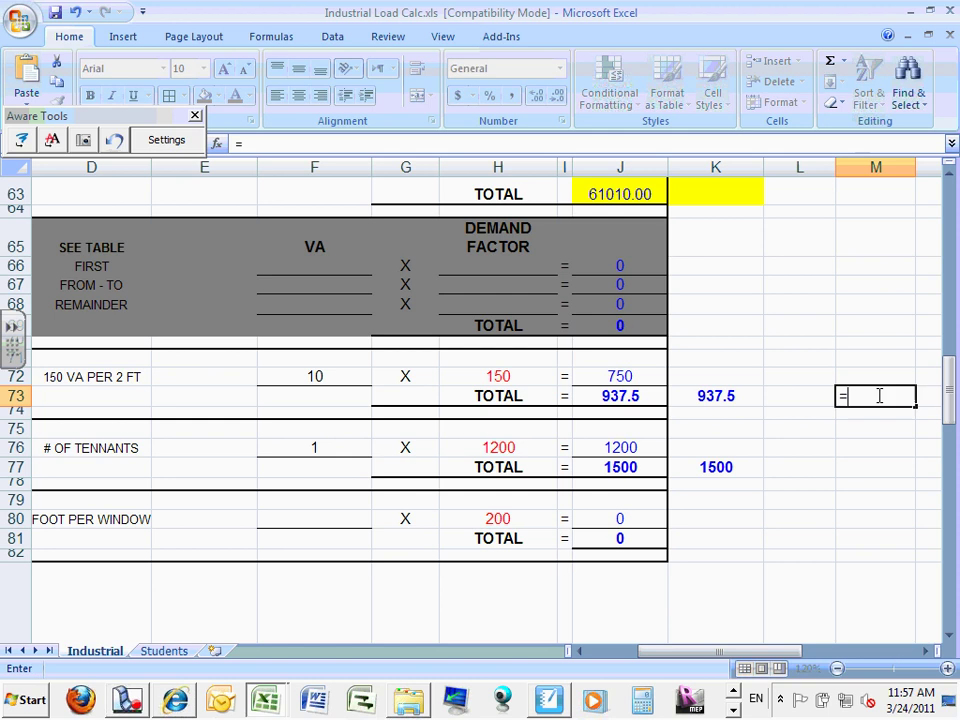
pyautogui.click(713, 398)
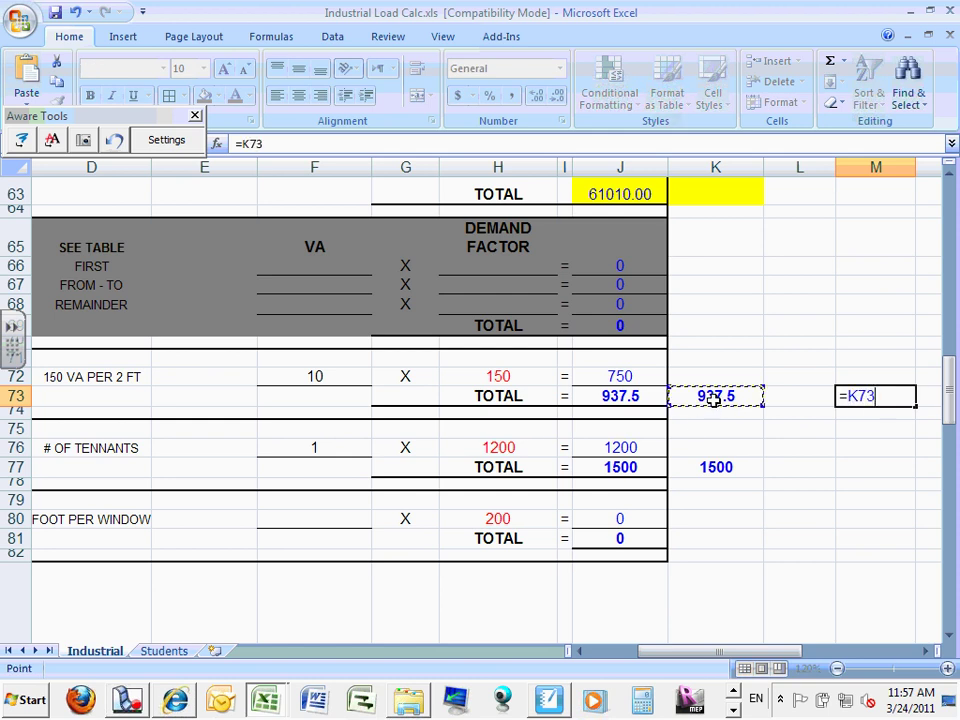
pyautogui.press('Return')
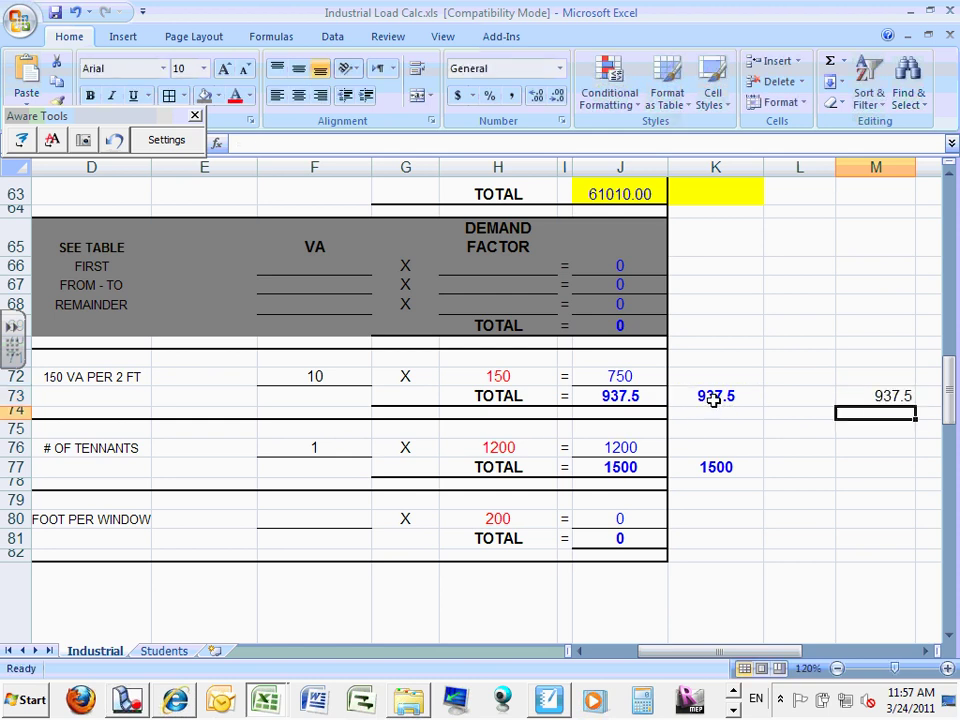
# Step: Carry the sign lighting total into column M by entering =K77 in cell M77
pyautogui.click(878, 467)
pyautogui.write('=')
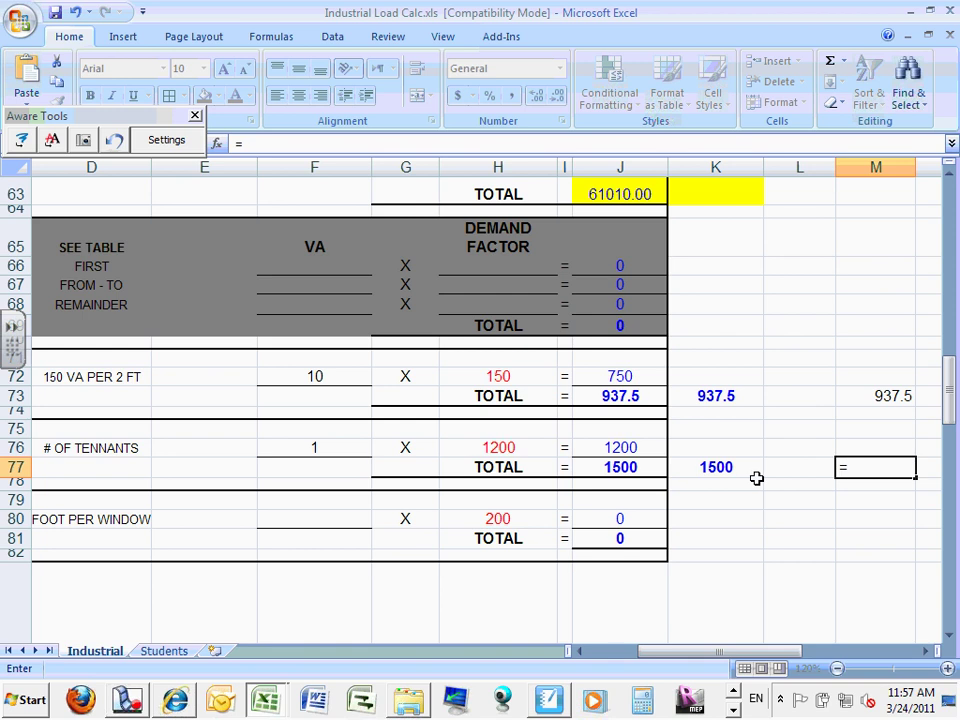
pyautogui.click(727, 467)
pyautogui.press('Return')
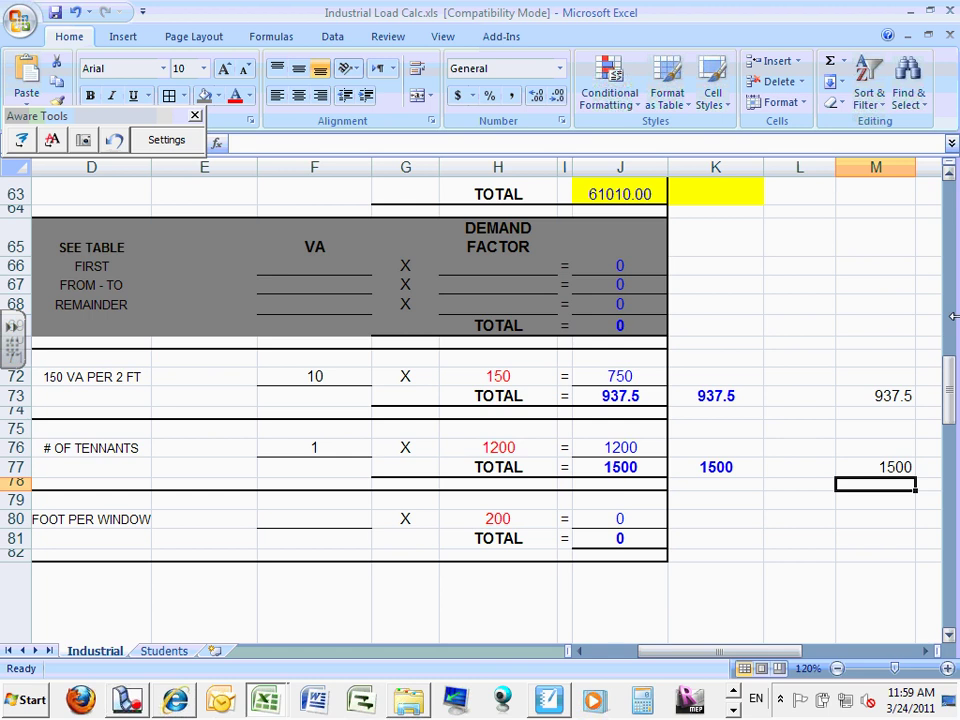
# Step: Compare the Continuous Loads formulas in J86 and J87 with the total formulas for sign, track and fixture lighting in J77, J73 and J63
pyautogui.moveTo(949, 386)
pyautogui.mouseDown()
pyautogui.moveTo(953, 452)
pyautogui.moveTo(953, 385)
pyautogui.mouseUp()
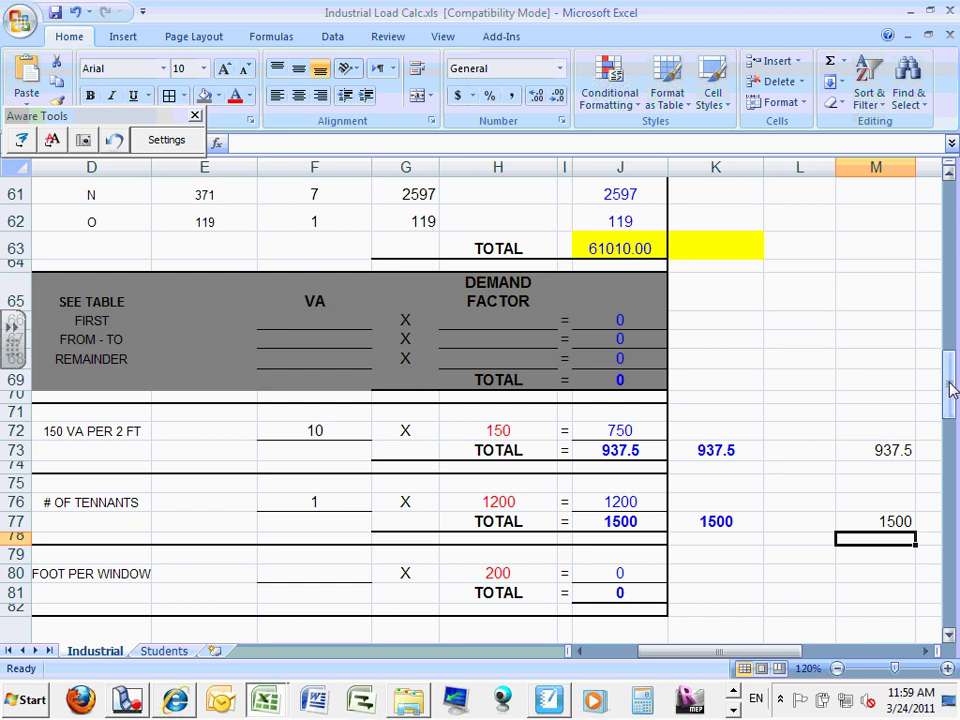
pyautogui.moveTo(950, 390); pyautogui.dragTo(940, 450)
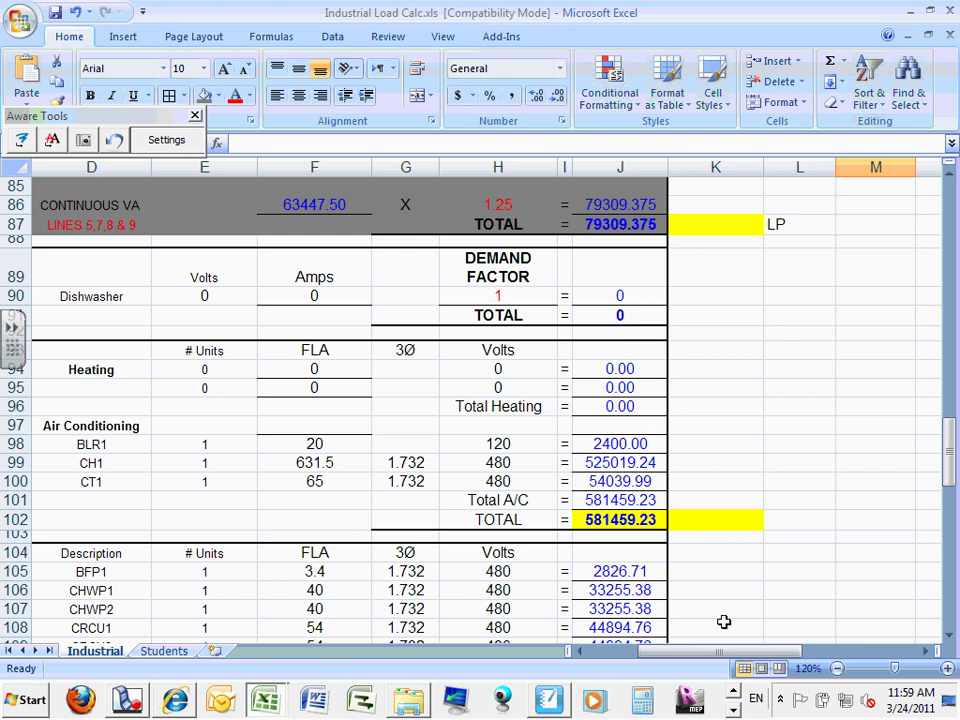
pyautogui.moveTo(692, 658)
pyautogui.mouseDown()
pyautogui.moveTo(658, 656)
pyautogui.moveTo(697, 664)
pyautogui.mouseUp()
pyautogui.click(620, 224)
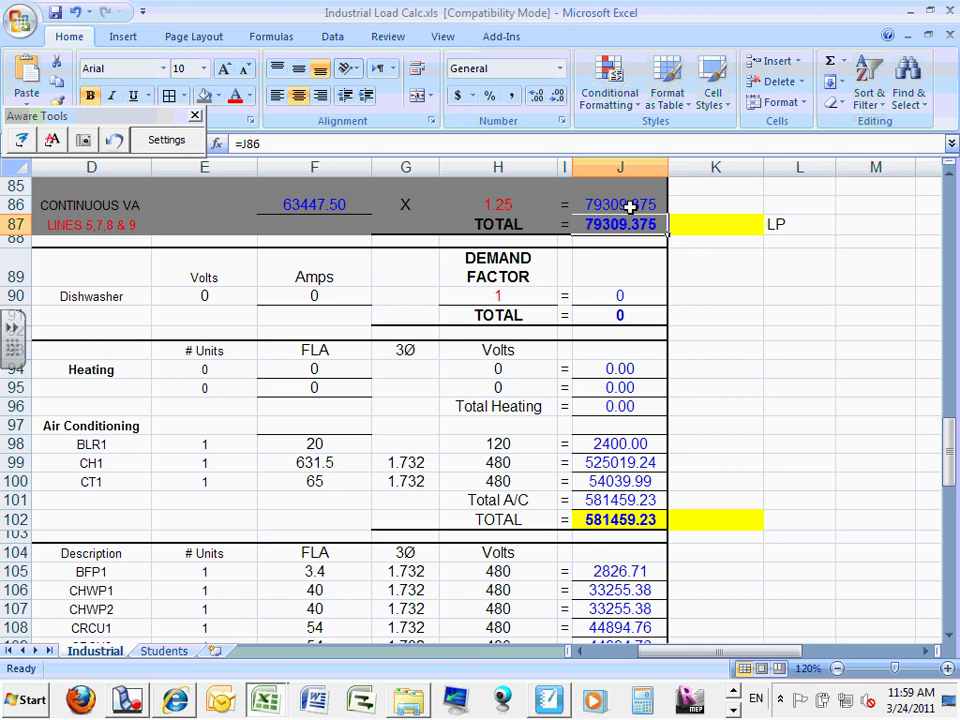
pyautogui.click(630, 205)
pyautogui.moveTo(630, 205); pyautogui.dragTo(630, 223)
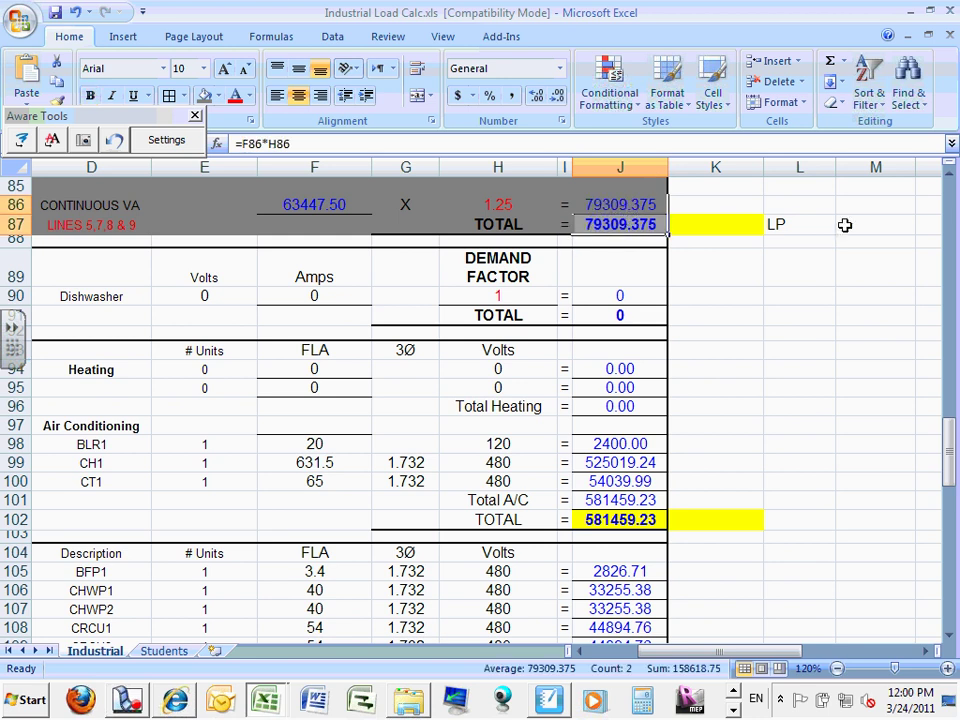
pyautogui.moveTo(951, 440); pyautogui.dragTo(951, 389)
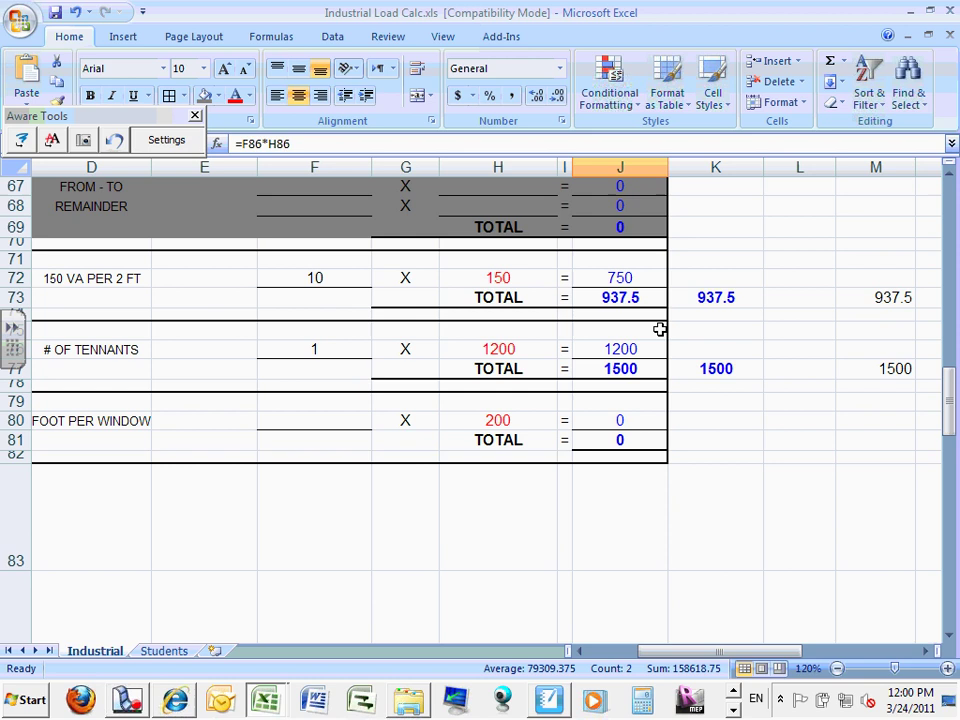
pyautogui.click(628, 369)
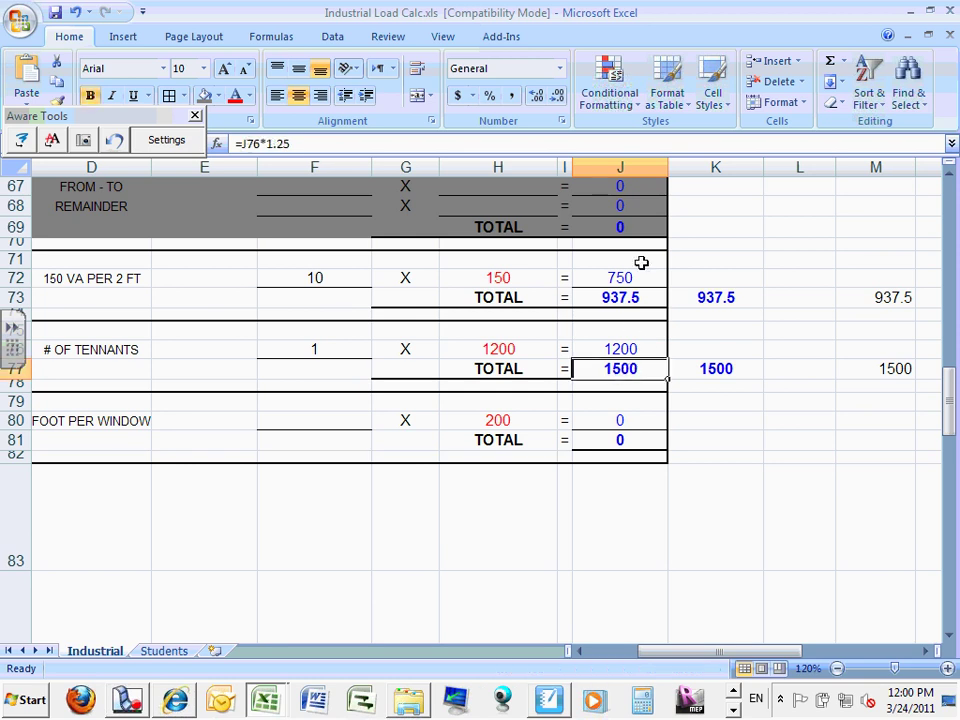
pyautogui.click(627, 291)
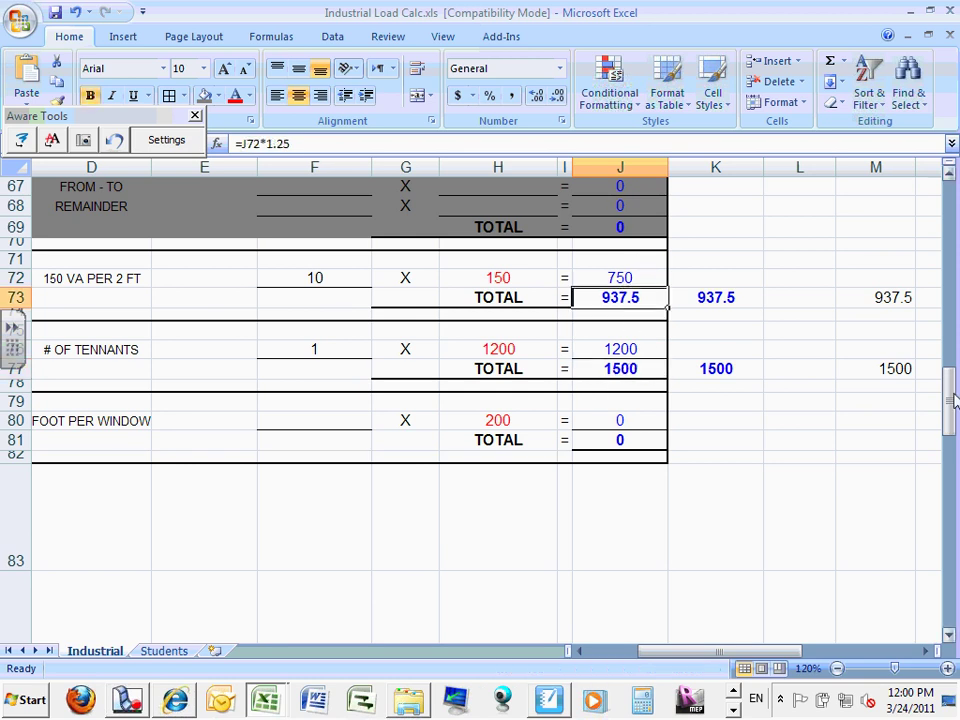
pyautogui.moveTo(951, 400); pyautogui.dragTo(951, 372)
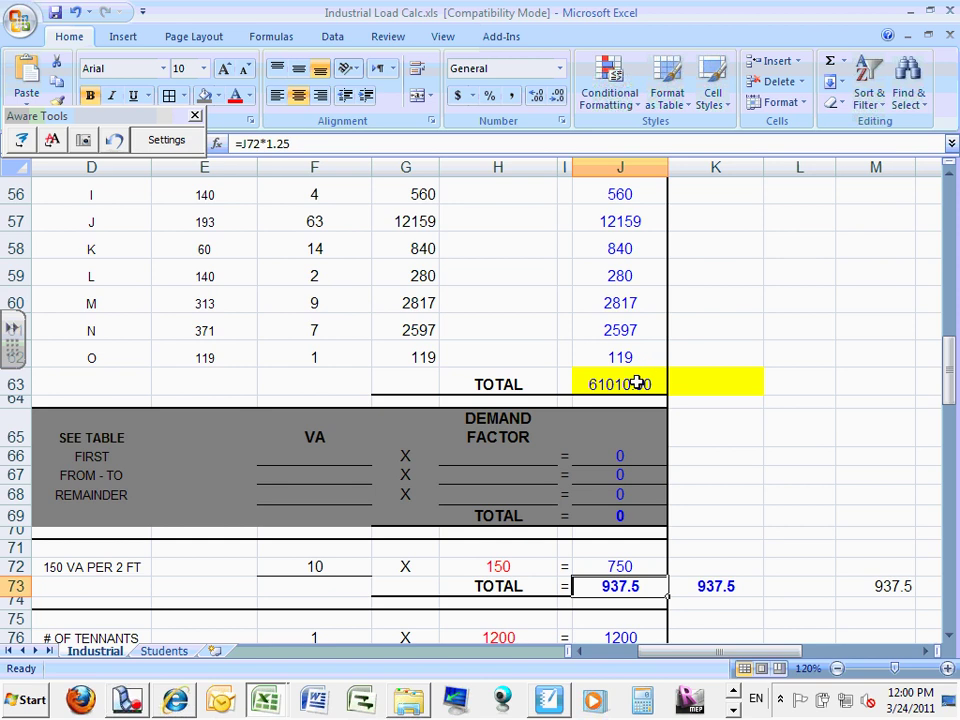
pyautogui.click(637, 383)
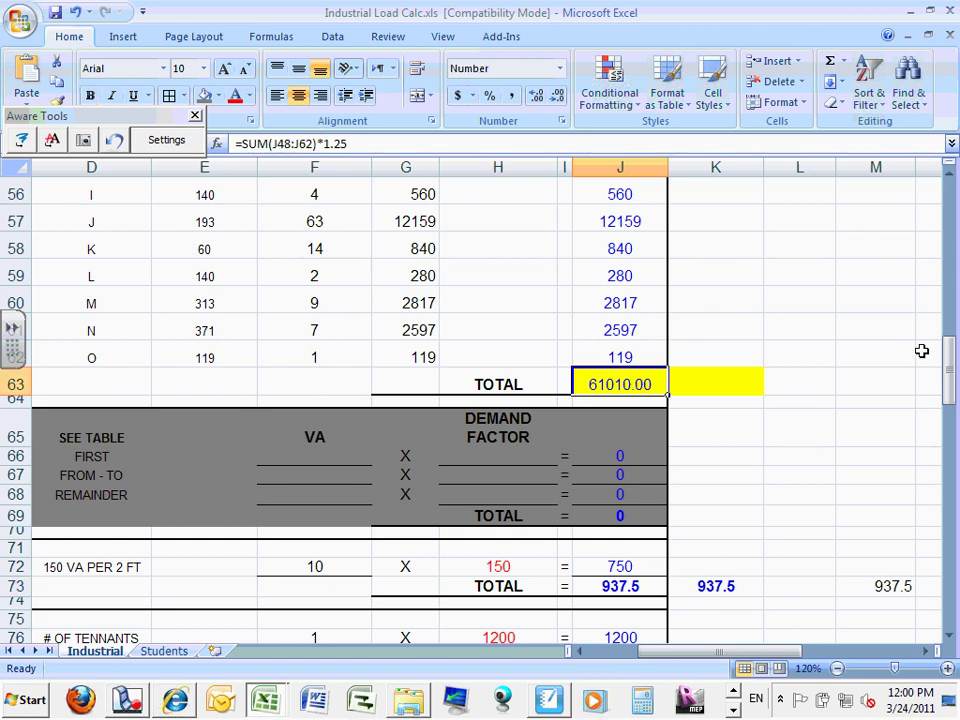
pyautogui.moveTo(951, 375); pyautogui.dragTo(951, 325)
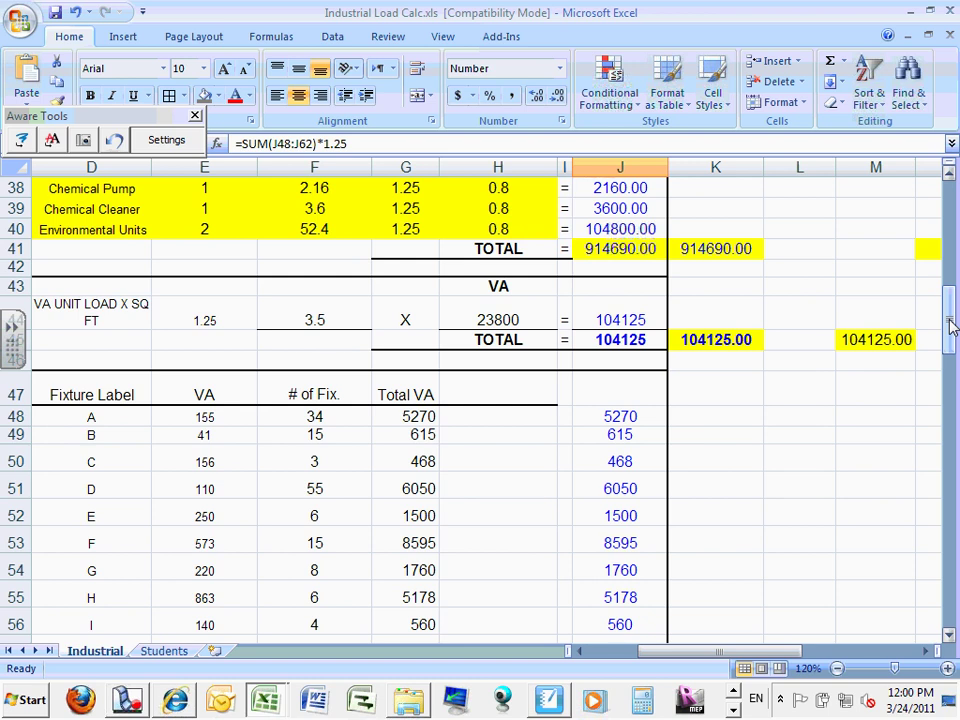
pyautogui.moveTo(949, 318); pyautogui.dragTo(955, 362)
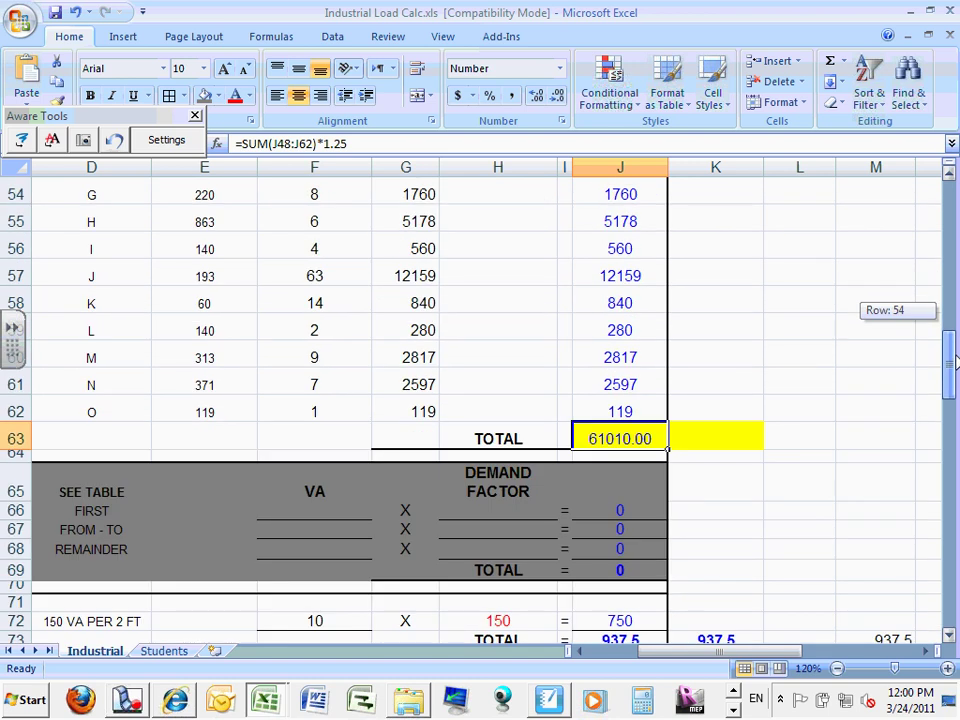
# Step: Review the Kitchen Equipment and Noncoincidental Loads sections in rows 89 to 102, including the air conditioning items BLR1, CH1 and CT1
pyautogui.moveTo(955, 362); pyautogui.dragTo(951, 453)
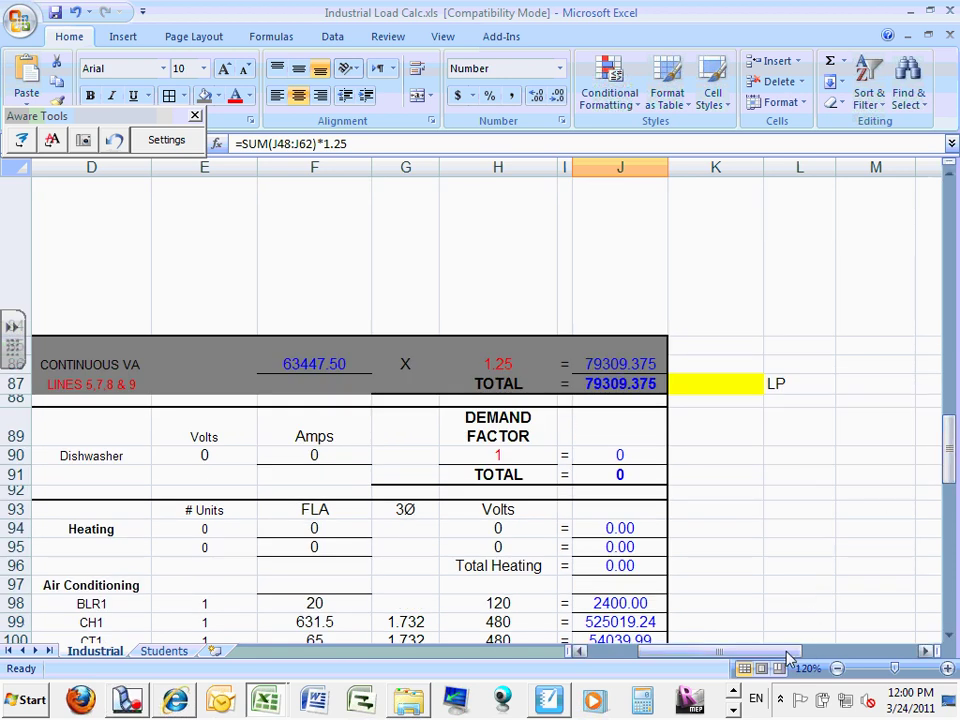
pyautogui.moveTo(790, 655); pyautogui.dragTo(768, 658)
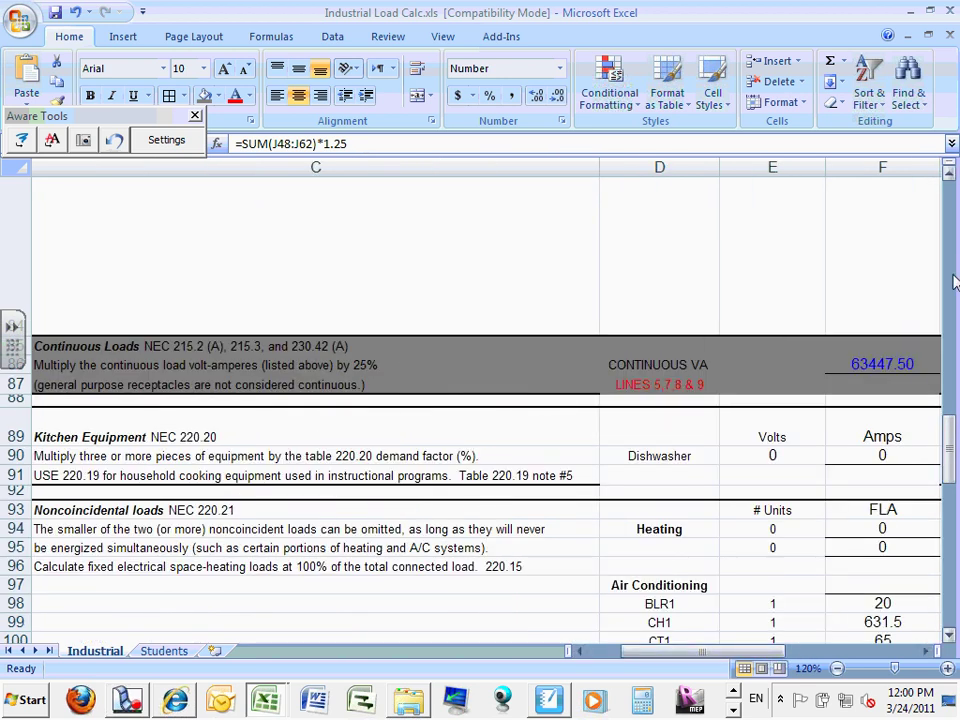
pyautogui.moveTo(951, 452); pyautogui.dragTo(951, 466)
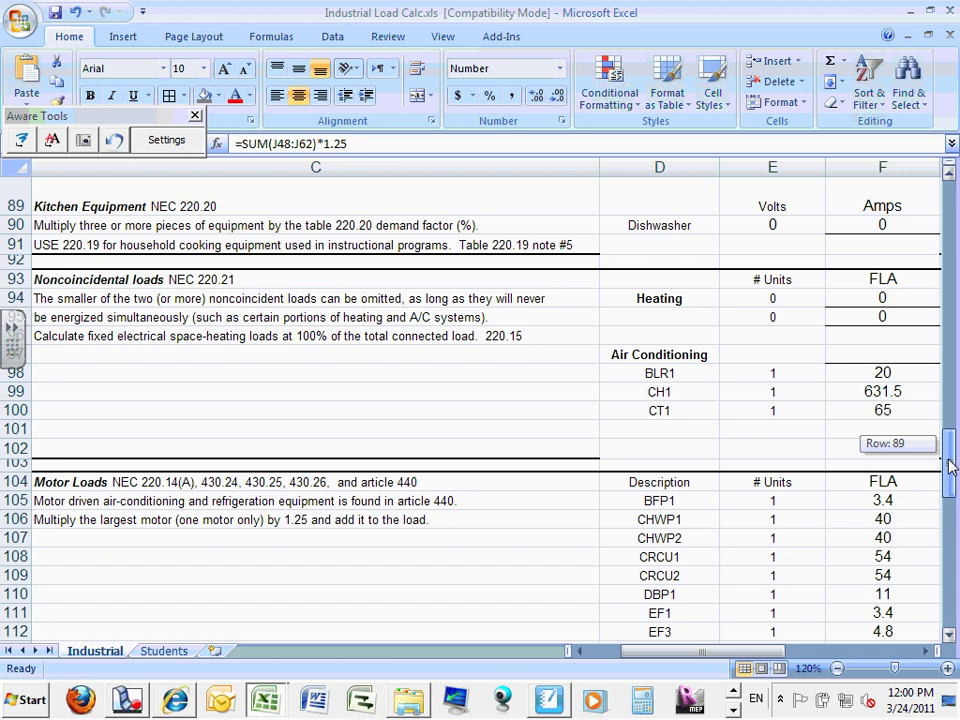
pyautogui.moveTo(951, 466); pyautogui.dragTo(951, 466)
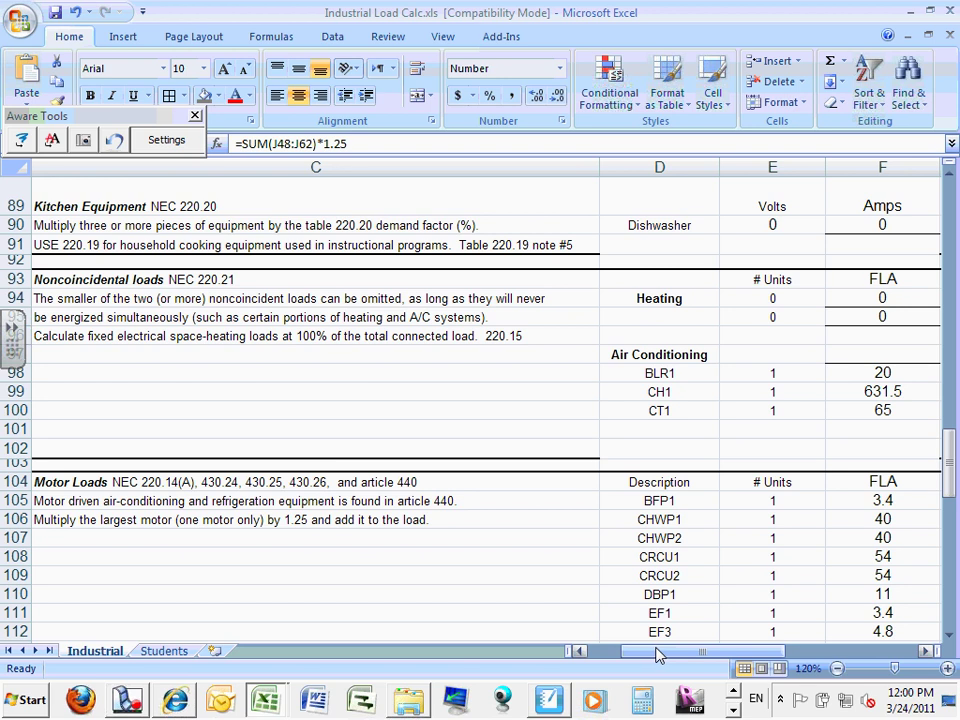
pyautogui.moveTo(669, 654); pyautogui.dragTo(733, 655)
pyautogui.moveTo(951, 452)
pyautogui.mouseDown()
pyautogui.moveTo(951, 436)
pyautogui.moveTo(950, 455)
pyautogui.mouseUp()
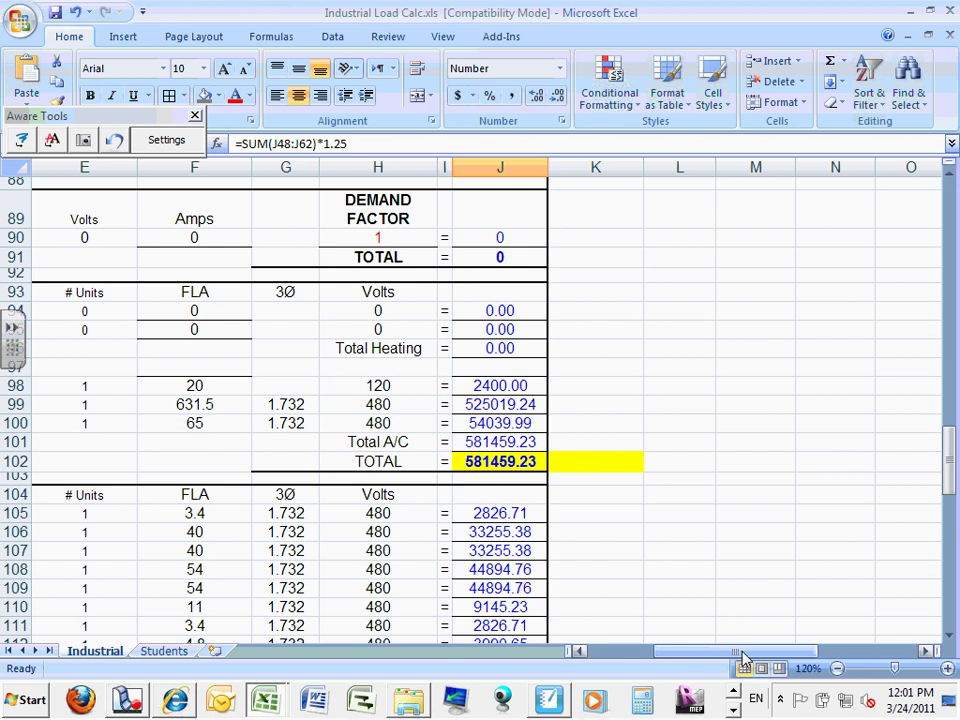
pyautogui.moveTo(741, 658)
pyautogui.mouseDown()
pyautogui.moveTo(712, 658)
pyautogui.moveTo(724, 658)
pyautogui.mouseUp()
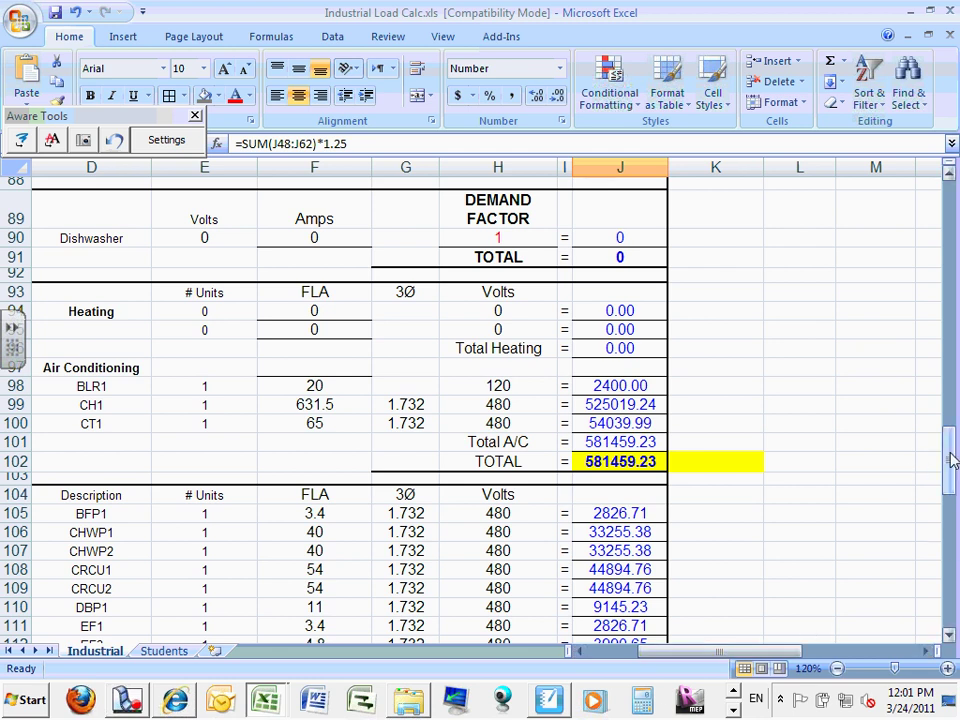
pyautogui.moveTo(771, 660); pyautogui.dragTo(736, 663)
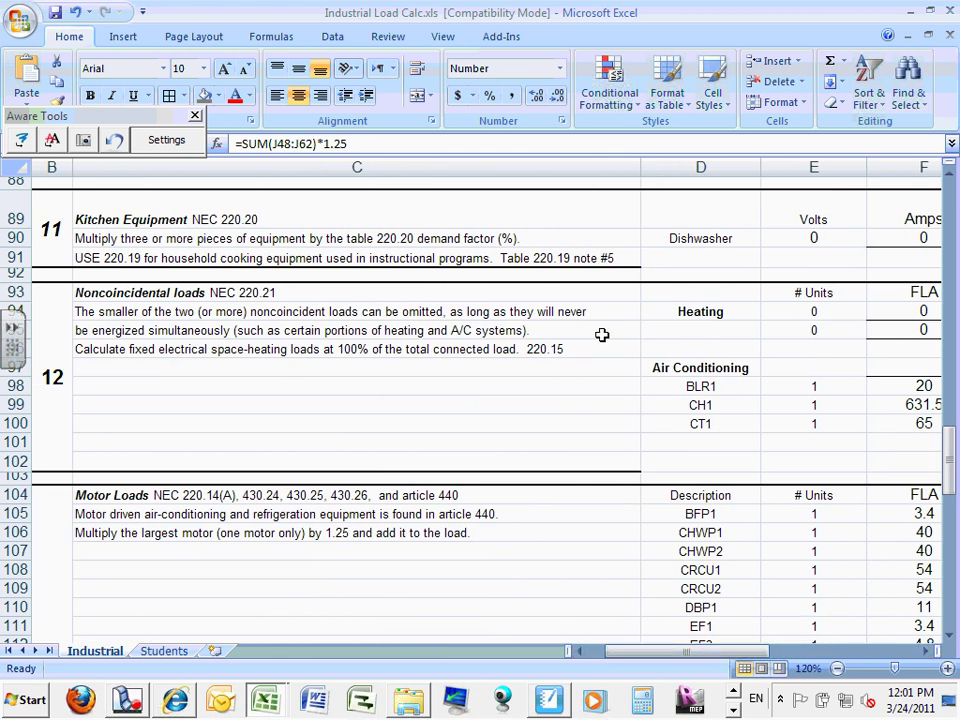
pyautogui.click(717, 383)
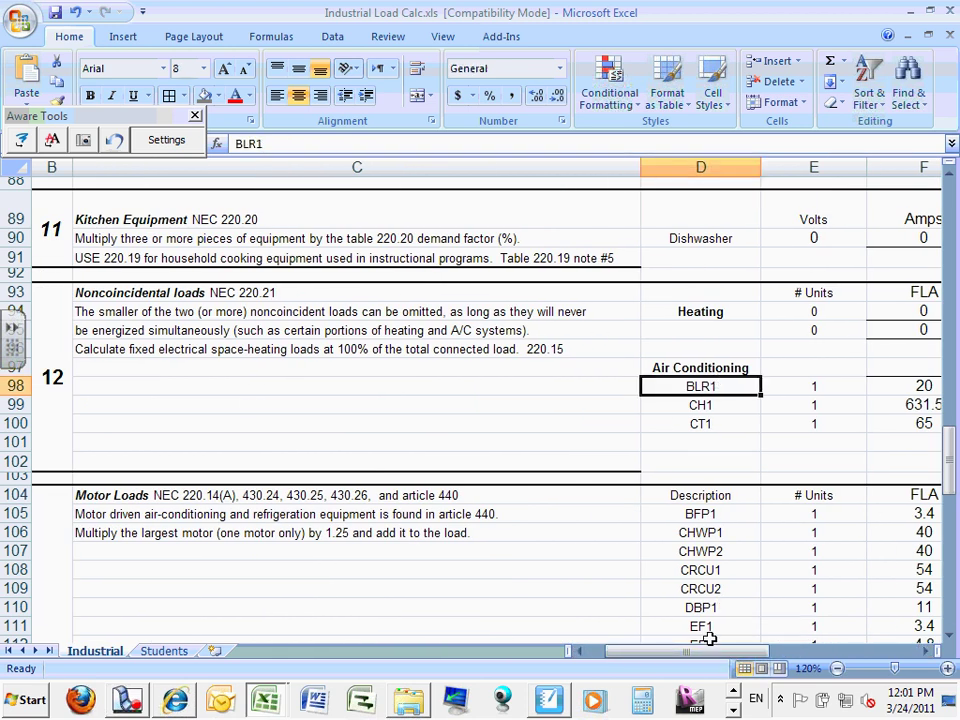
pyautogui.moveTo(707, 650); pyautogui.dragTo(742, 660)
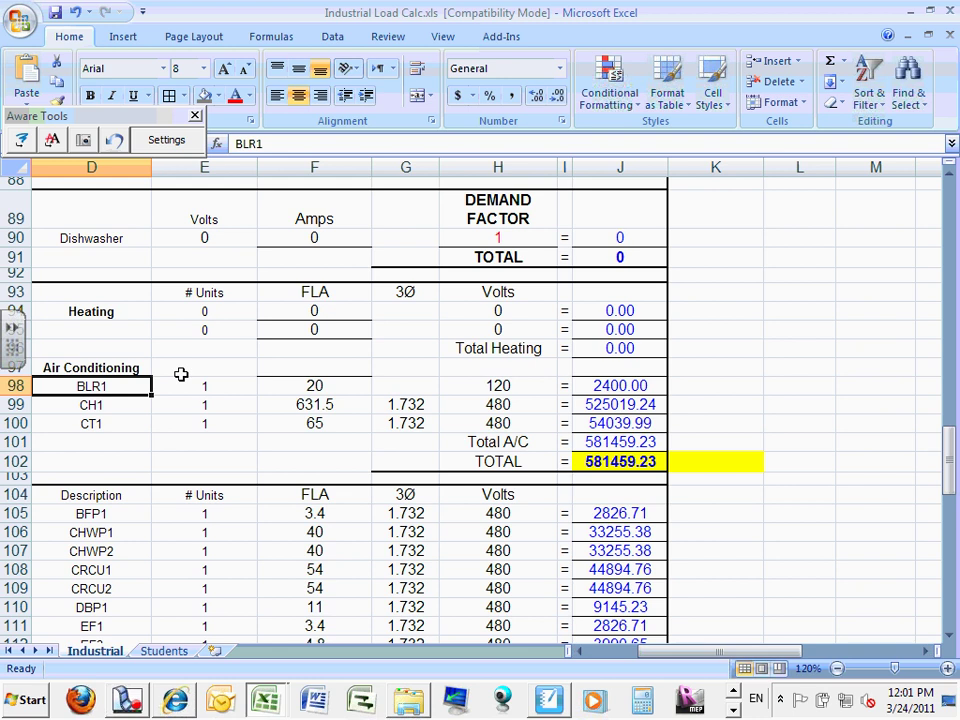
pyautogui.click(118, 403)
pyautogui.click(106, 424)
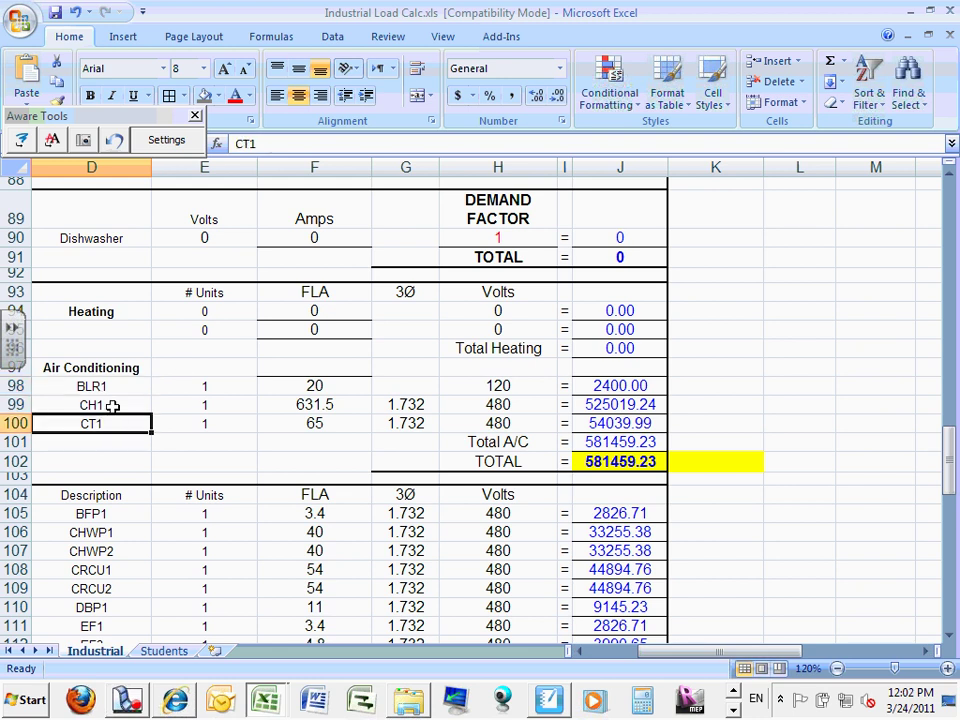
pyautogui.moveTo(113, 405); pyautogui.dragTo(113, 416)
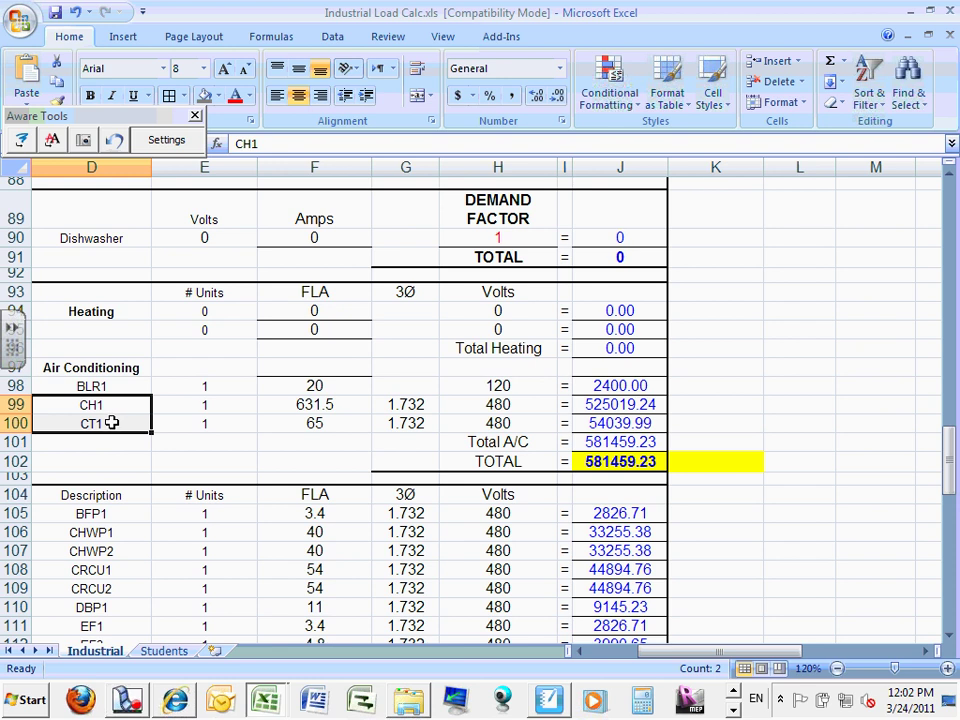
# Step: Examine the noncoincidental load total formula in J102 and the air conditioning items BLR1, CH1 and CT1 in D98 to D100
pyautogui.doubleClick(622, 462)
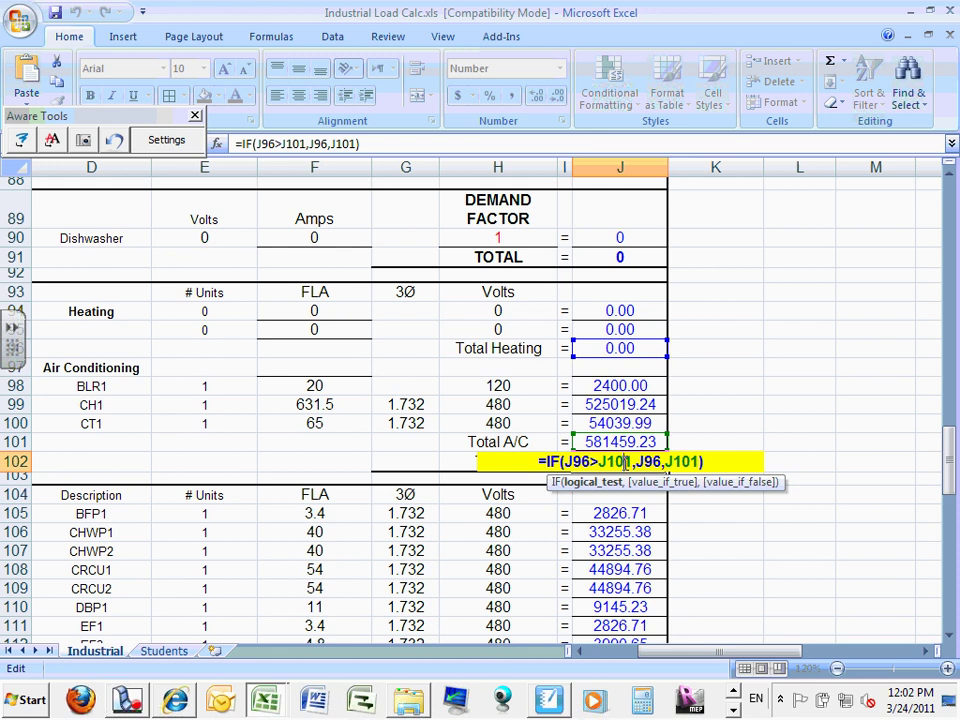
pyautogui.press('Escape')
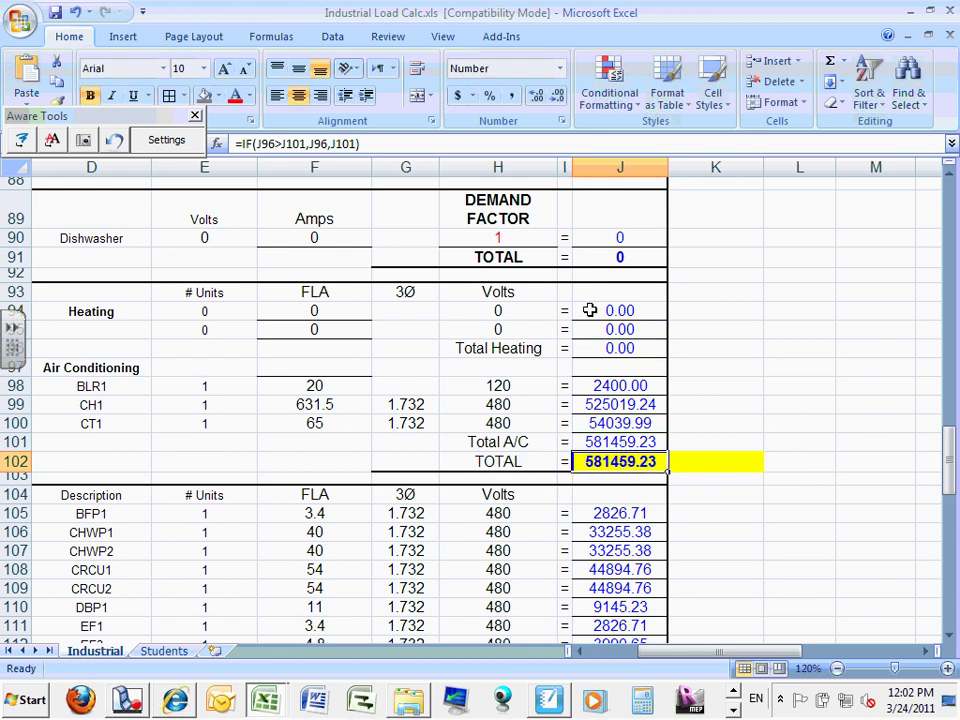
pyautogui.click(107, 388)
pyautogui.moveTo(107, 388); pyautogui.dragTo(103, 405)
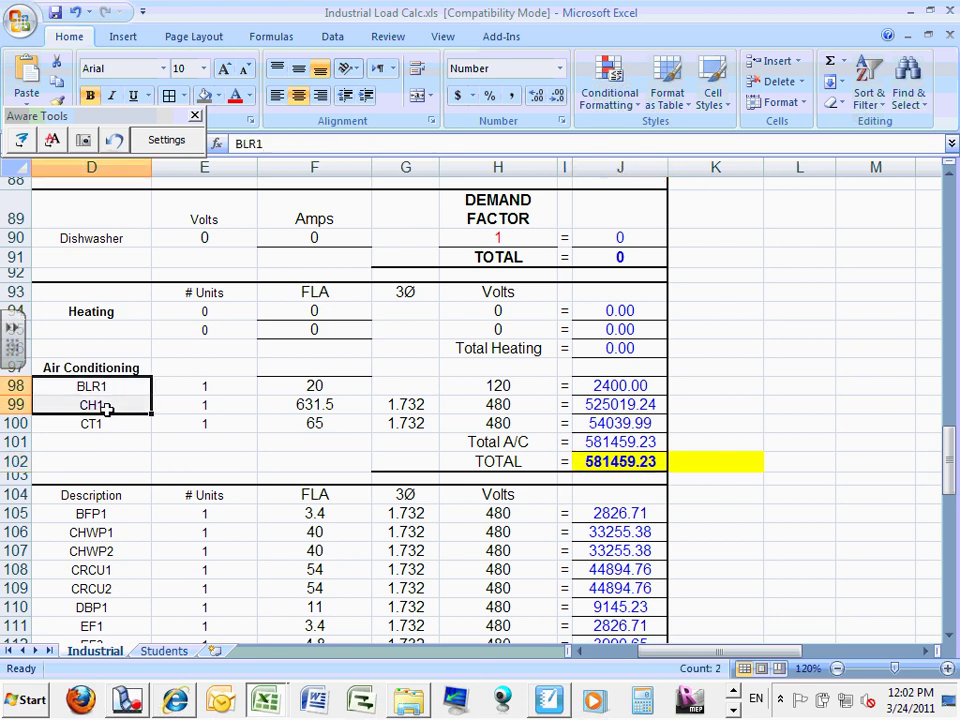
pyautogui.click(103, 405)
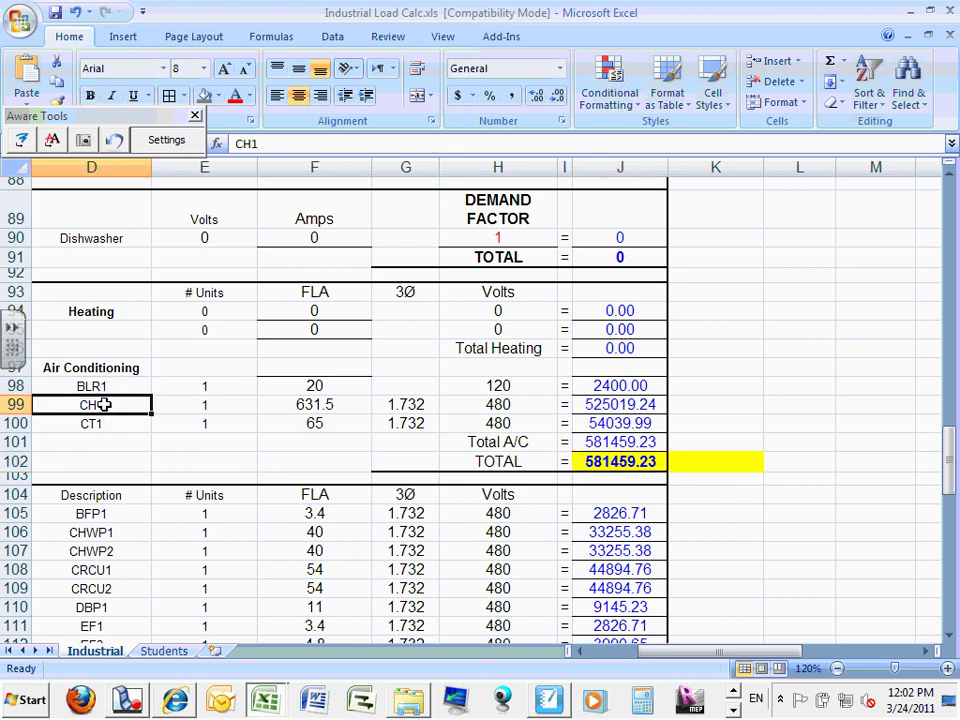
pyautogui.moveTo(103, 405); pyautogui.dragTo(101, 423)
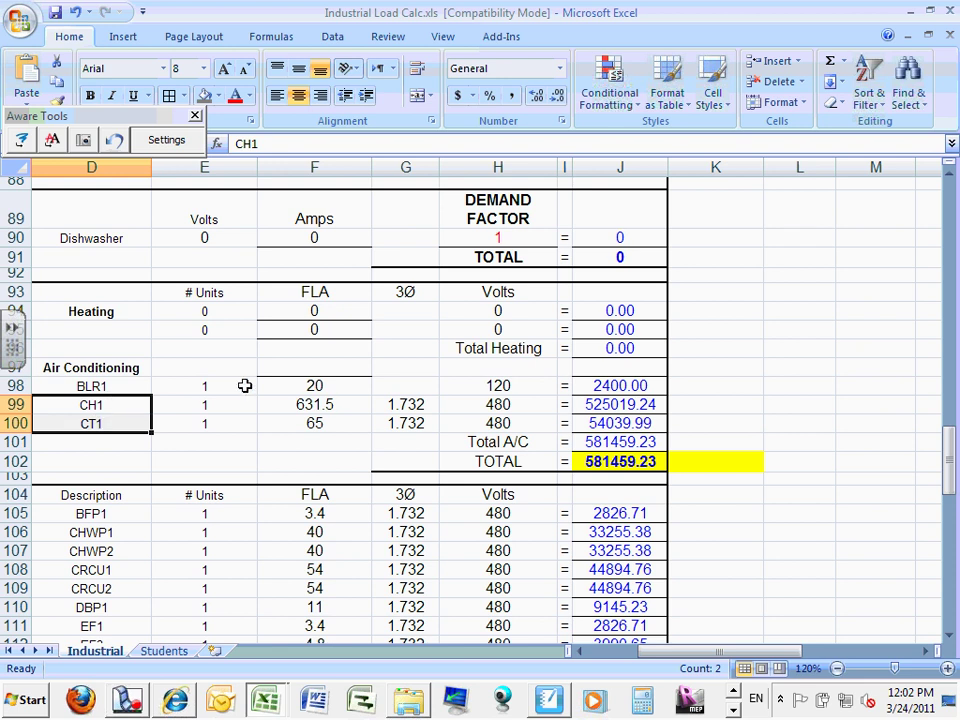
pyautogui.click(121, 384)
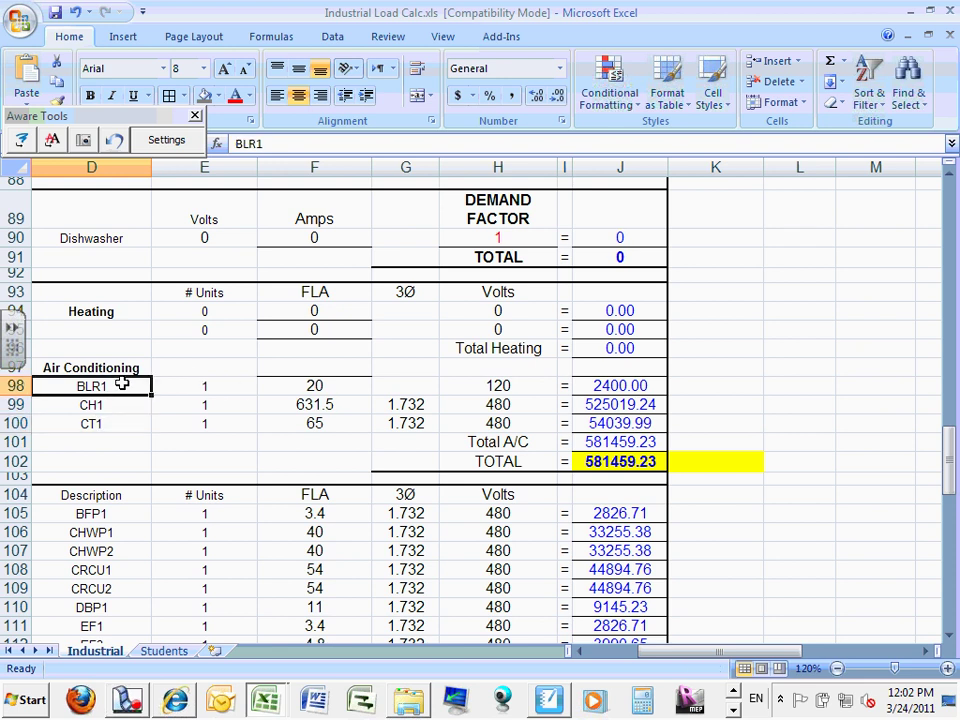
# Step: Inspect the load formulas of the three air conditioning units in J98 to J100 and the Total A/C formula in J101
pyautogui.click(630, 386)
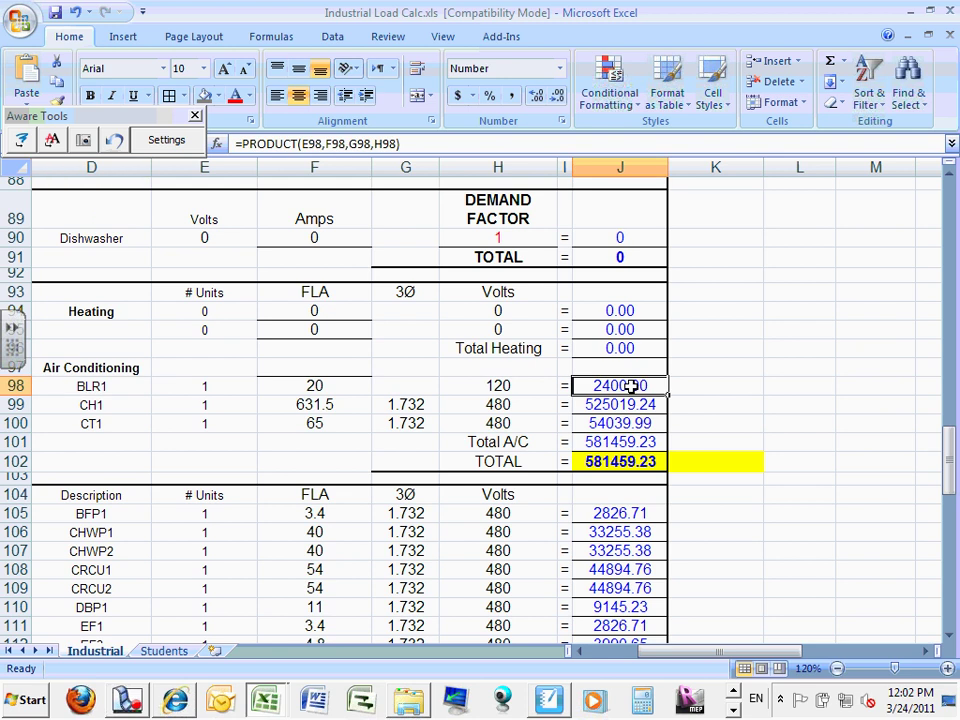
pyautogui.doubleClick(630, 386)
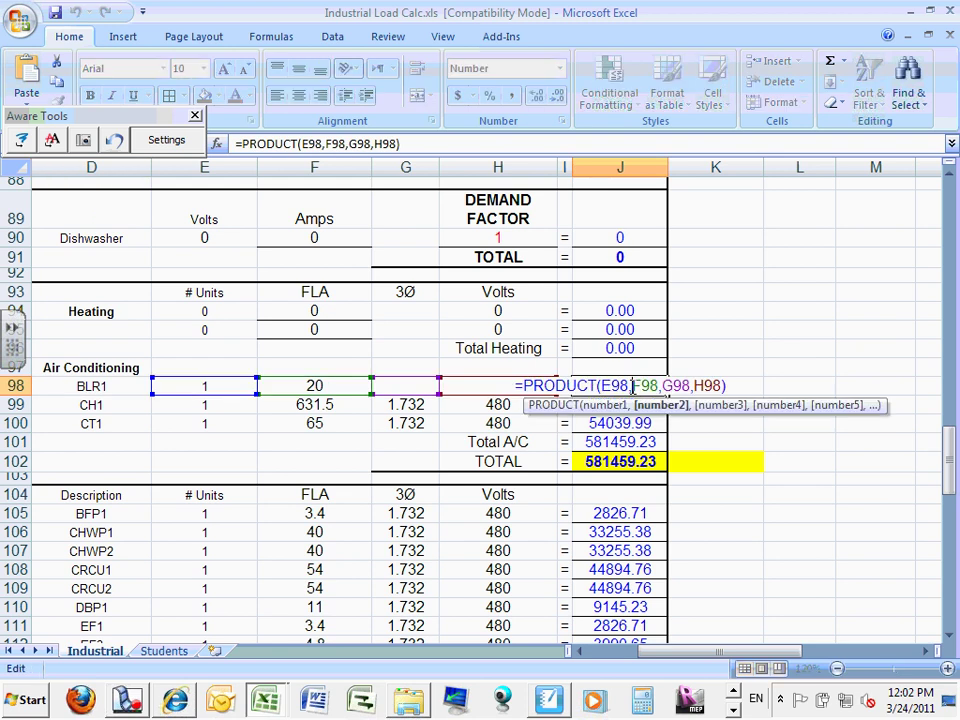
pyautogui.press('Escape')
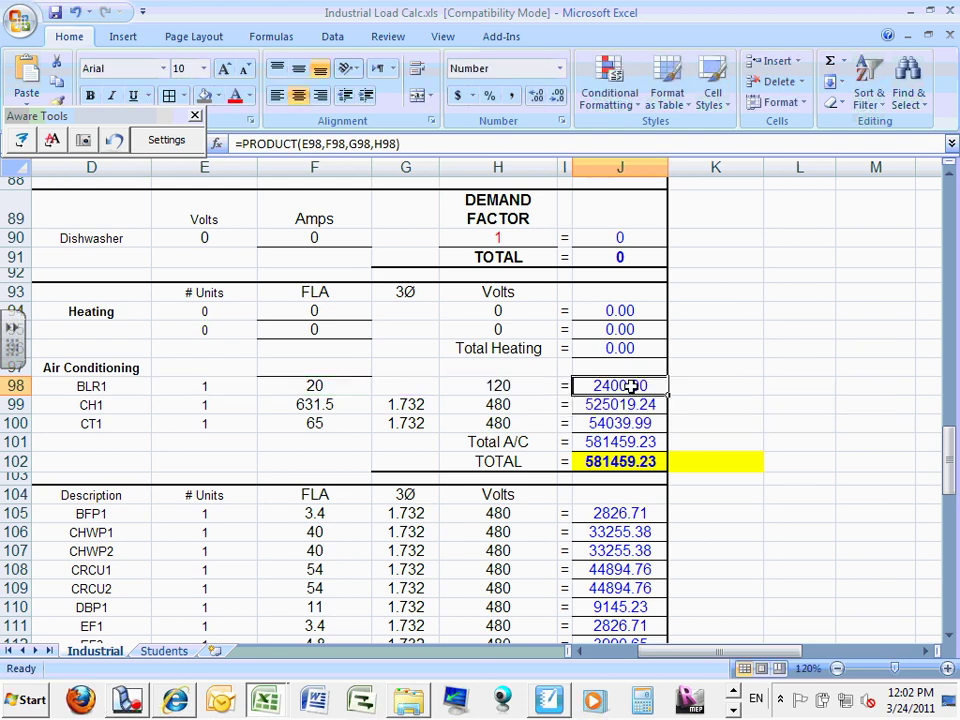
pyautogui.click(615, 404)
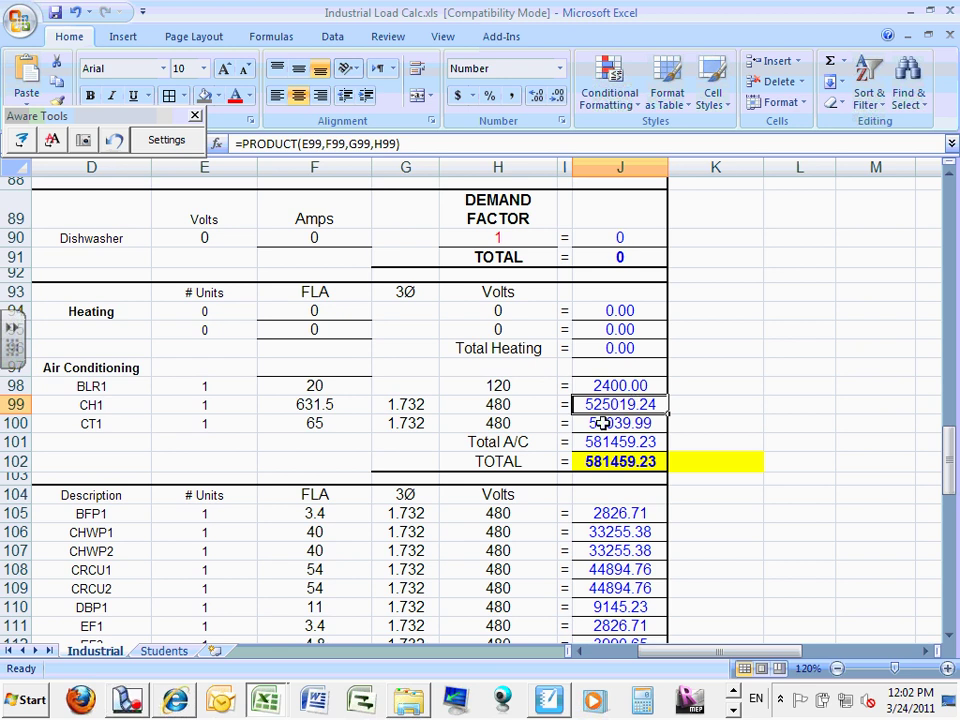
pyautogui.click(603, 423)
pyautogui.click(593, 442)
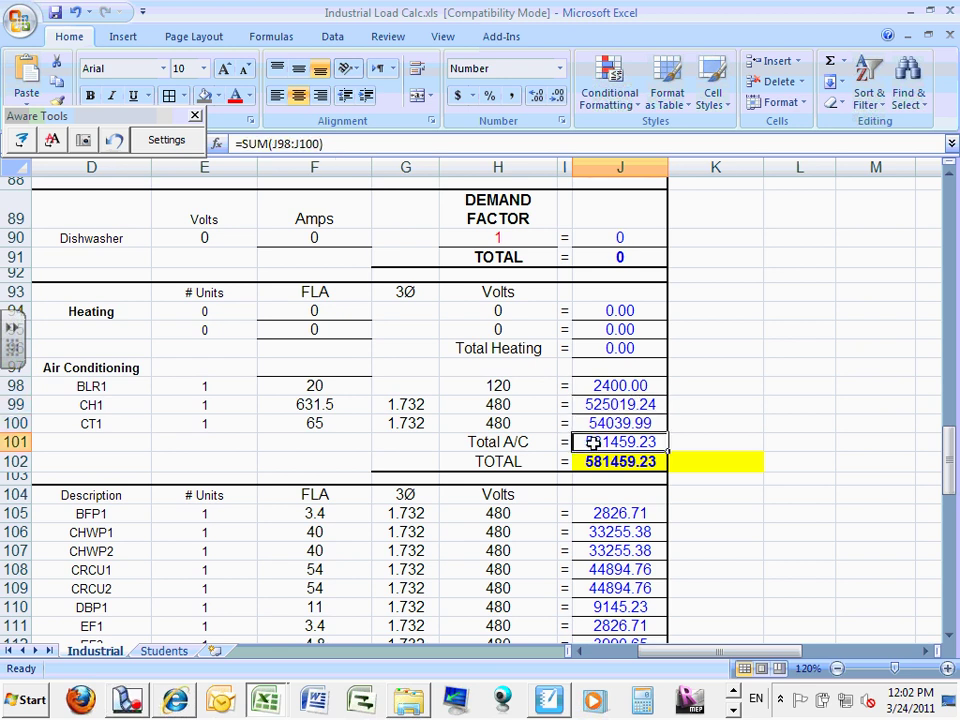
pyautogui.doubleClick(593, 442)
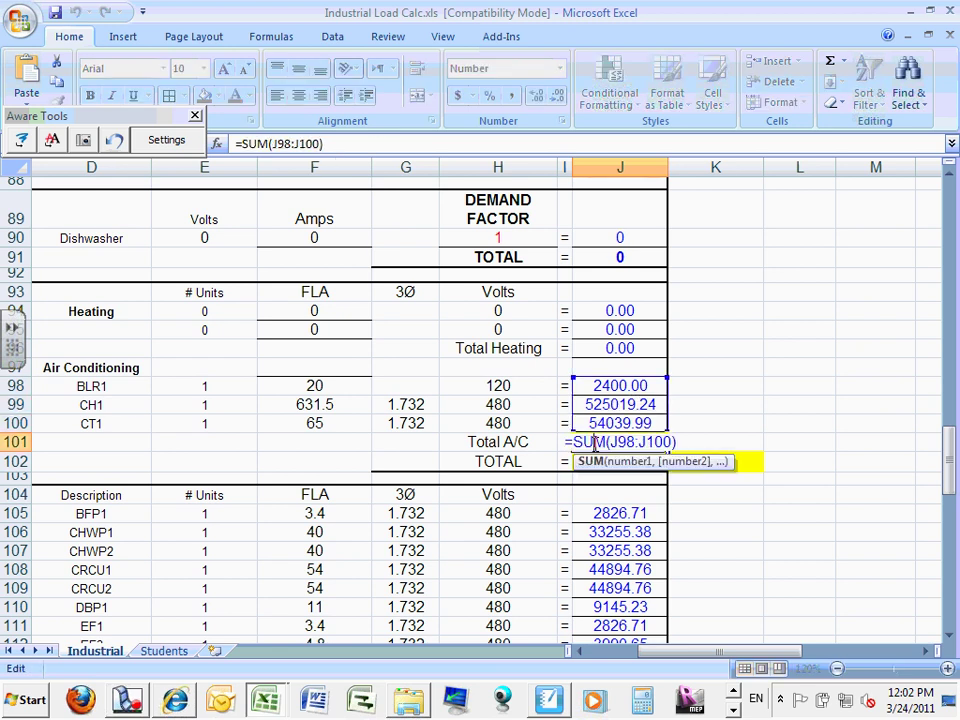
pyautogui.press('Escape')
# Step: Review how the IF formula in J102 compares the heating total in J96 with the air conditioning total in J101
pyautogui.click(597, 462)
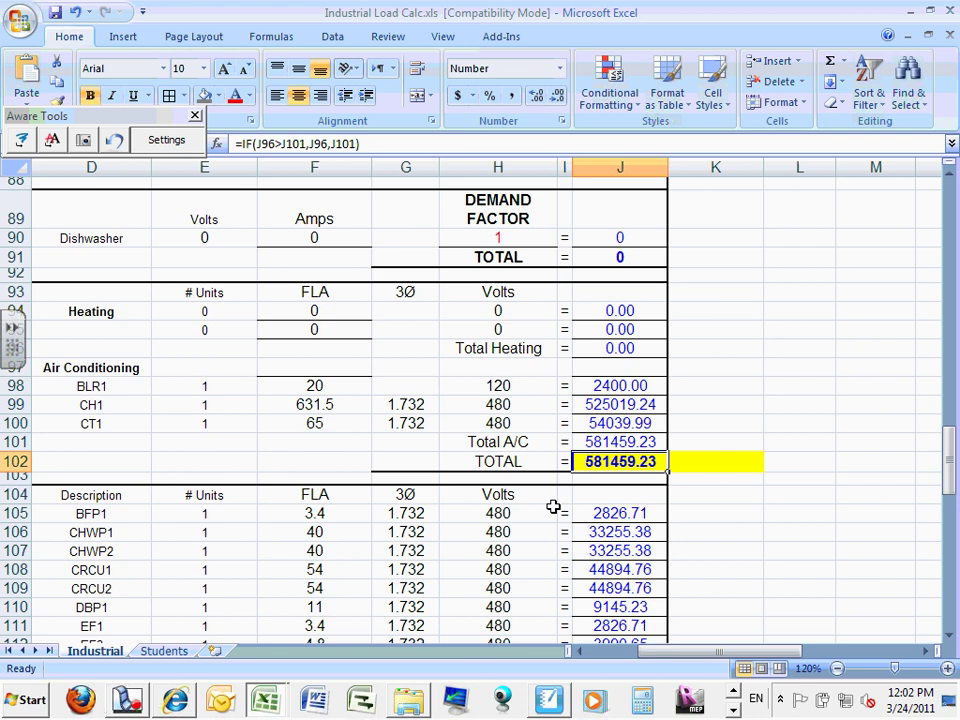
pyautogui.doubleClick(600, 466)
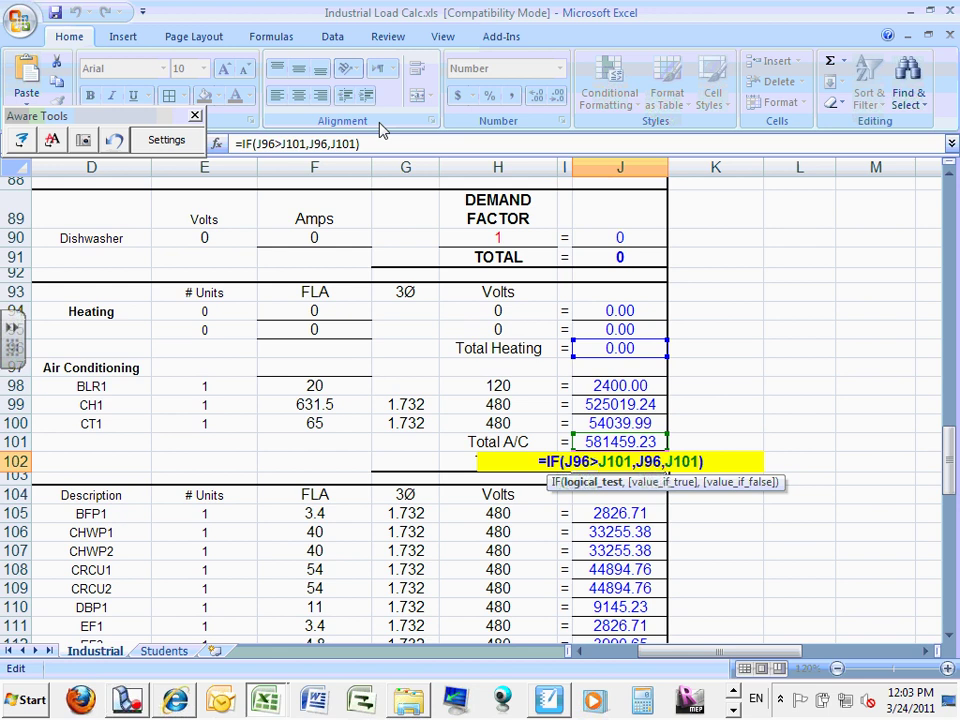
pyautogui.hotkey('ctrl', 'Return')
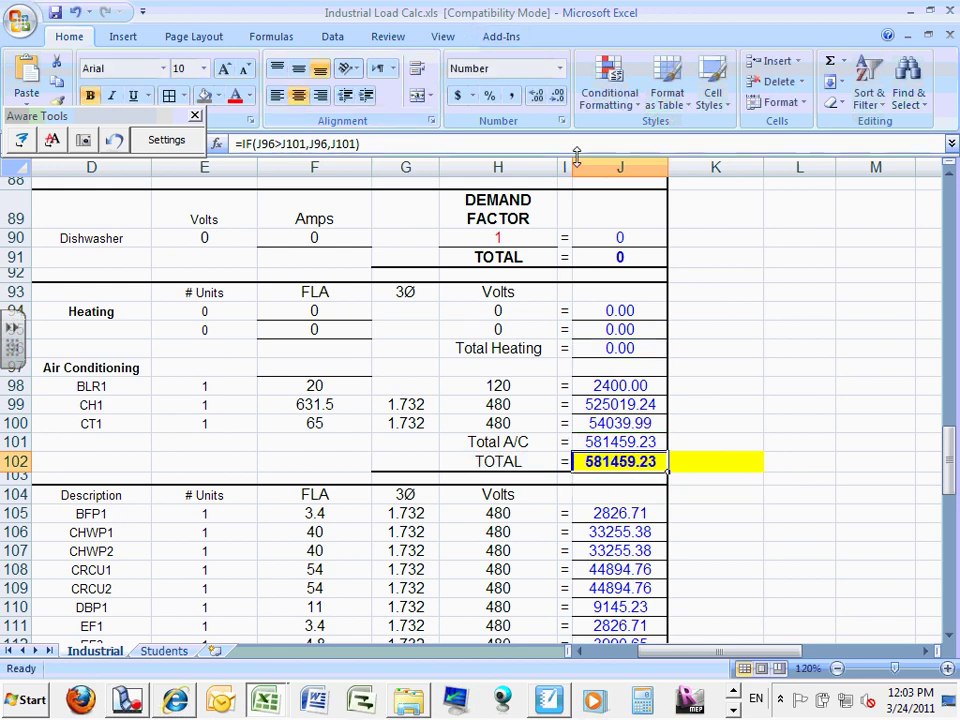
pyautogui.click(776, 352)
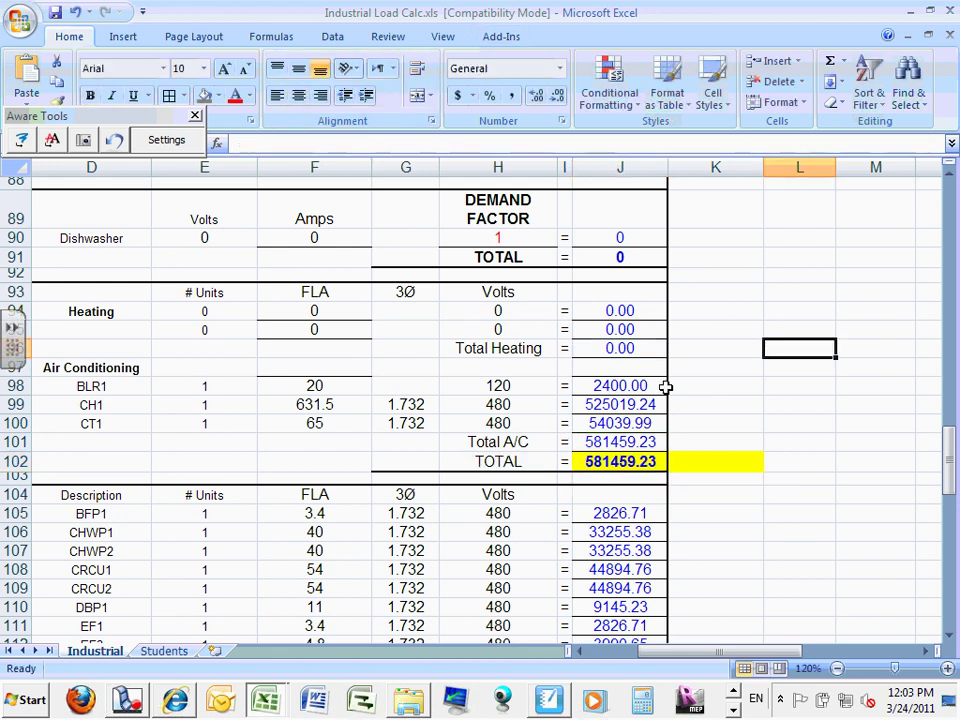
pyautogui.click(605, 461)
pyautogui.doubleClick(605, 461)
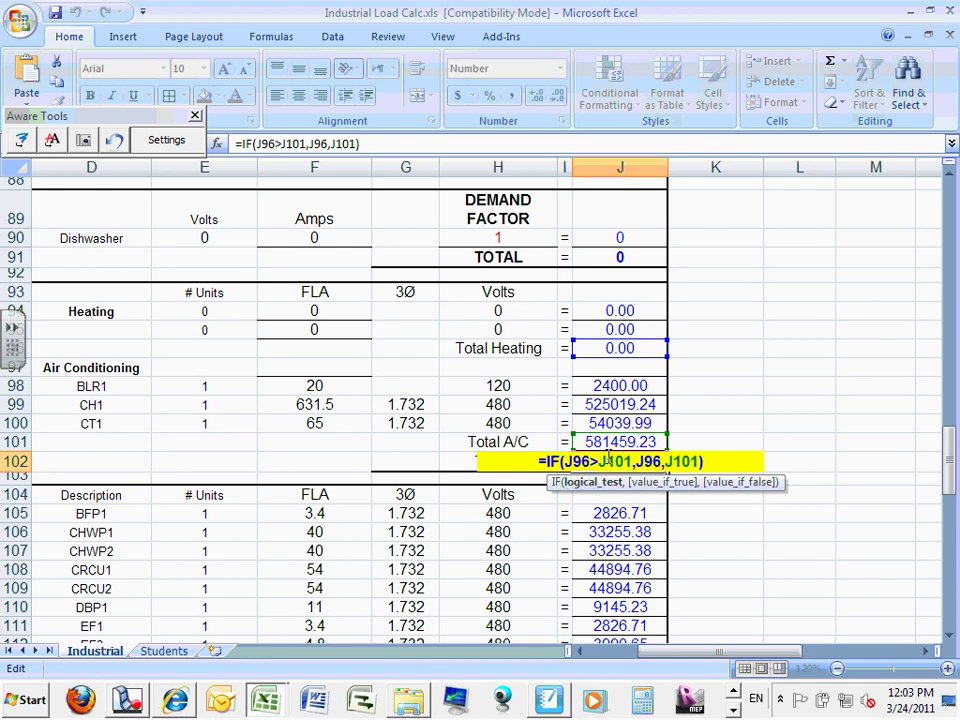
pyautogui.press('Return')
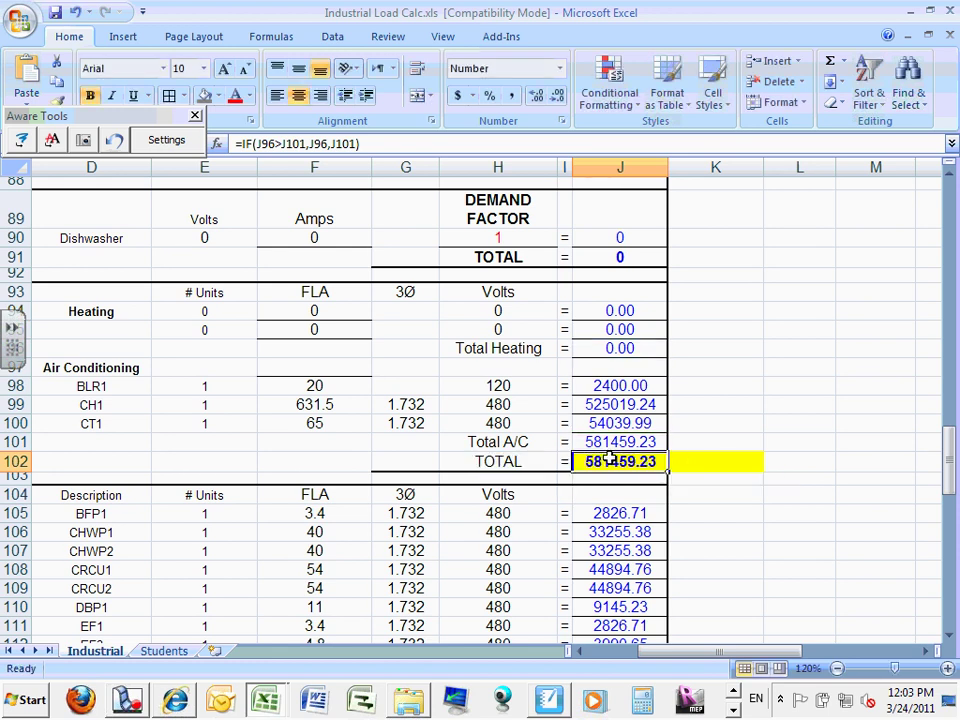
# Step: Carry the noncoincidental load total into column K by entering =J102 in cell K102
pyautogui.click(715, 464)
pyautogui.write('=')
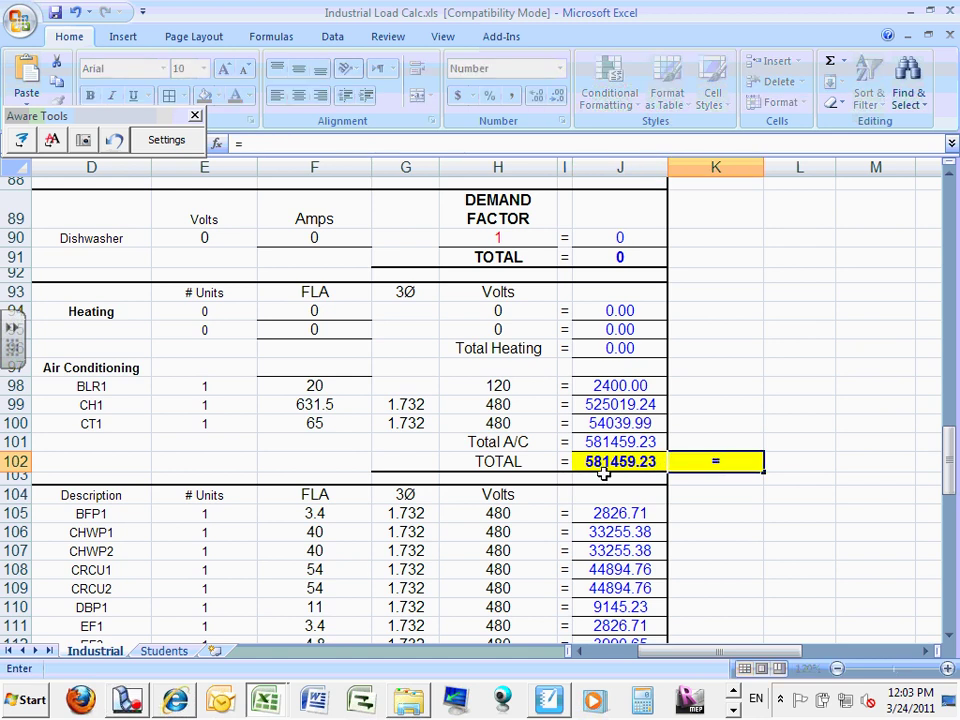
pyautogui.click(620, 462)
pyautogui.press('Return')
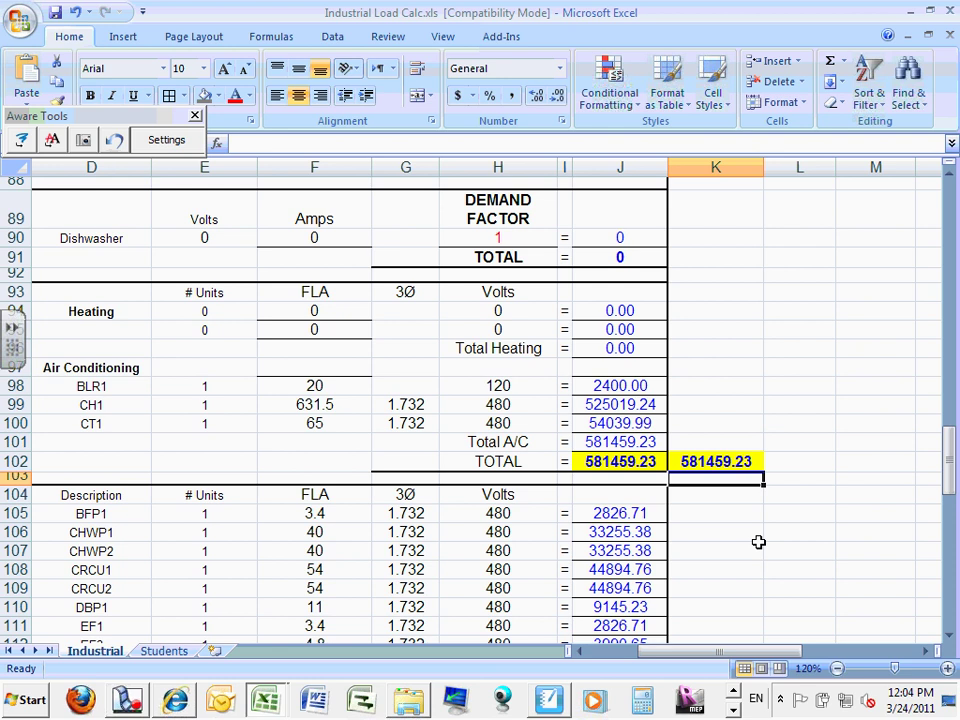
# Step: Color the CT1 label in cell D100 red
pyautogui.click(89, 422)
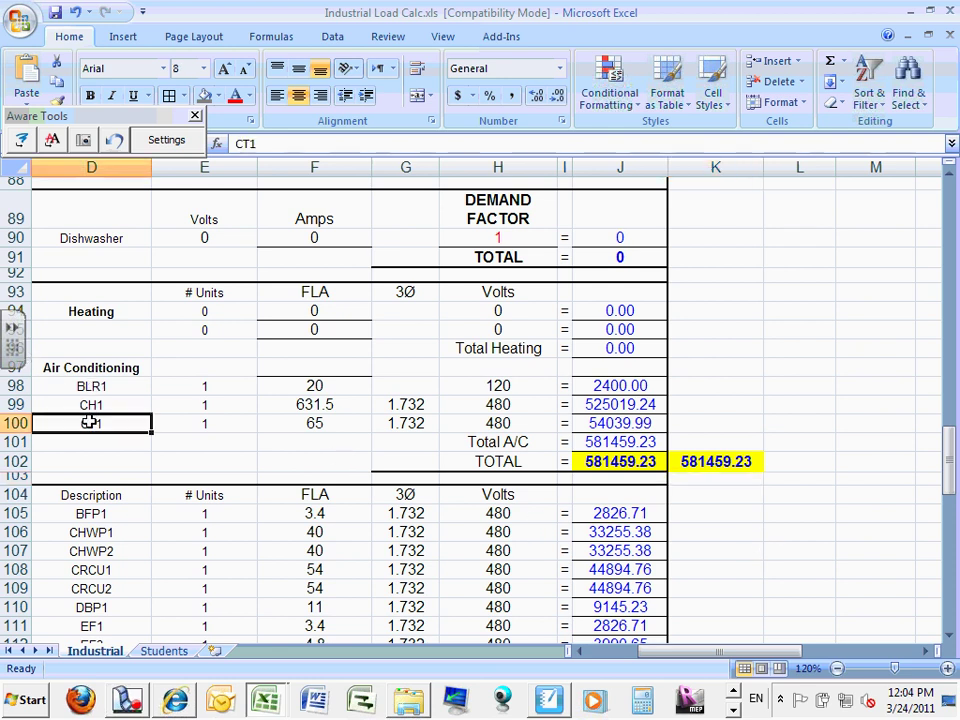
pyautogui.click(219, 96)
pyautogui.click(235, 96)
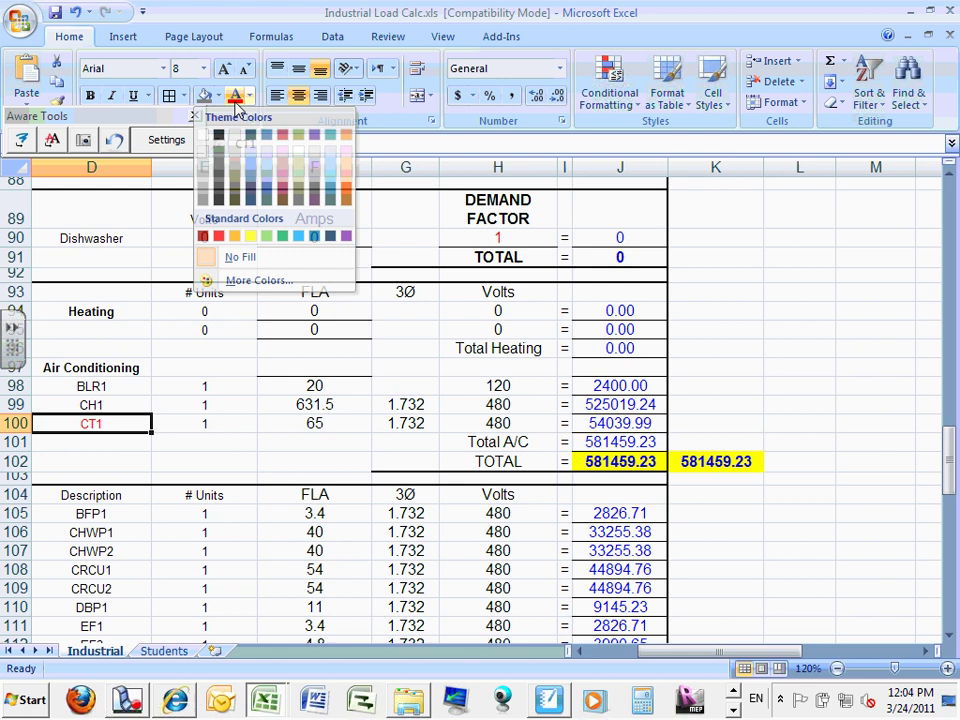
pyautogui.click(227, 420)
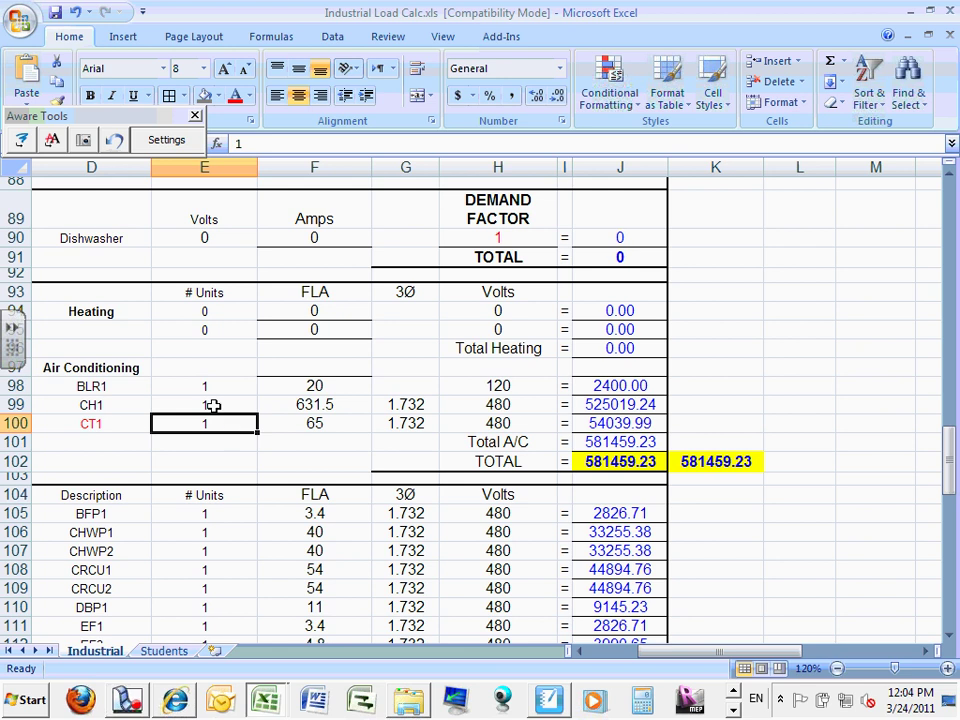
# Step: Reset the font color of the CT1 label in D100 to Automatic
pyautogui.click(116, 403)
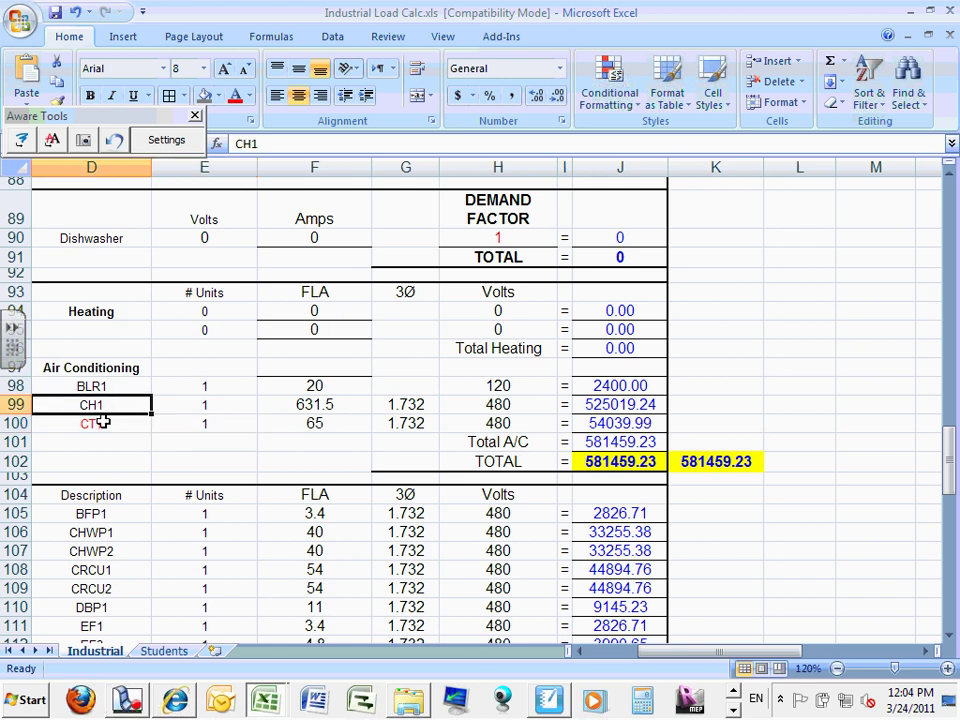
pyautogui.click(103, 422)
pyautogui.click(249, 96)
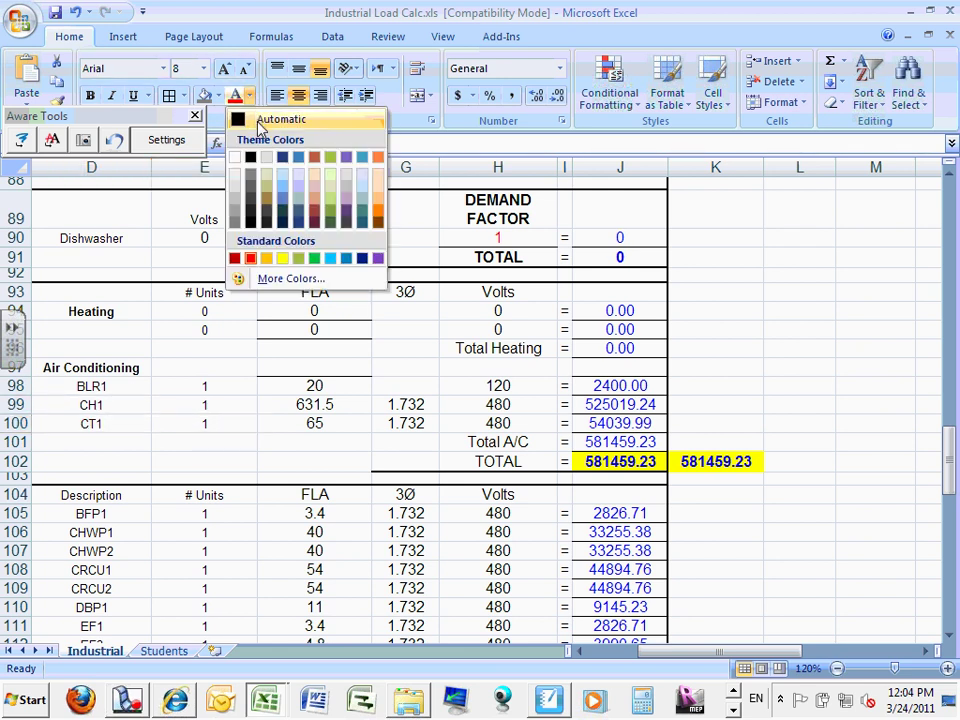
pyautogui.click(258, 121)
# Step: Color the CH1 label in cell D99 red
pyautogui.click(94, 403)
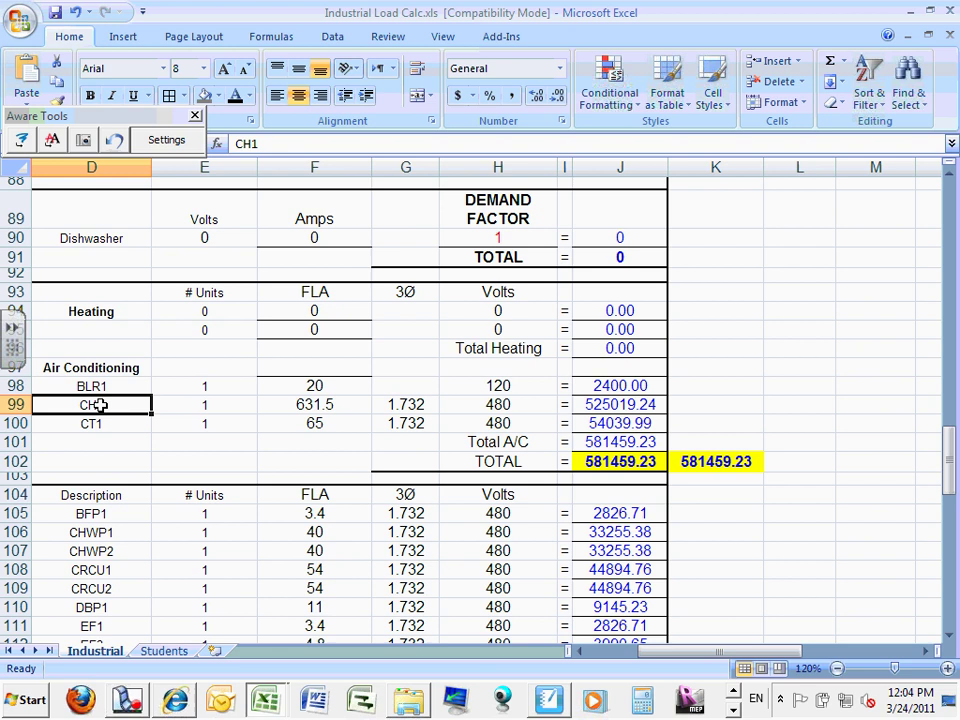
pyautogui.click(249, 96)
pyautogui.click(251, 258)
pyautogui.click(218, 446)
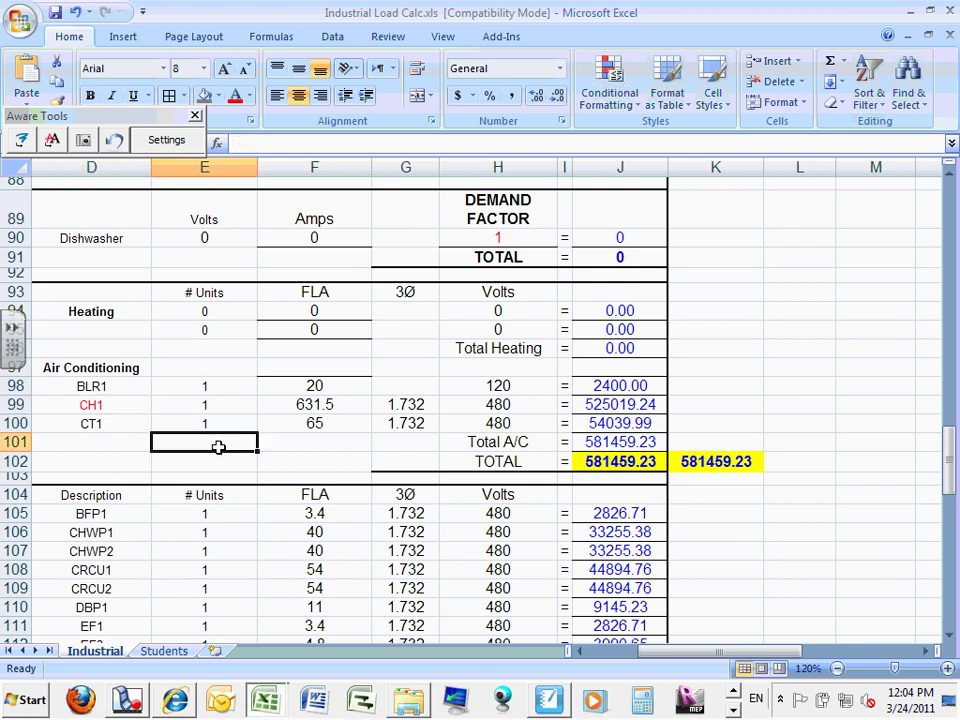
# Step: Recheck the Total A/C formula in J101, the IF formula in J102 and the linked total in K102
pyautogui.click(618, 462)
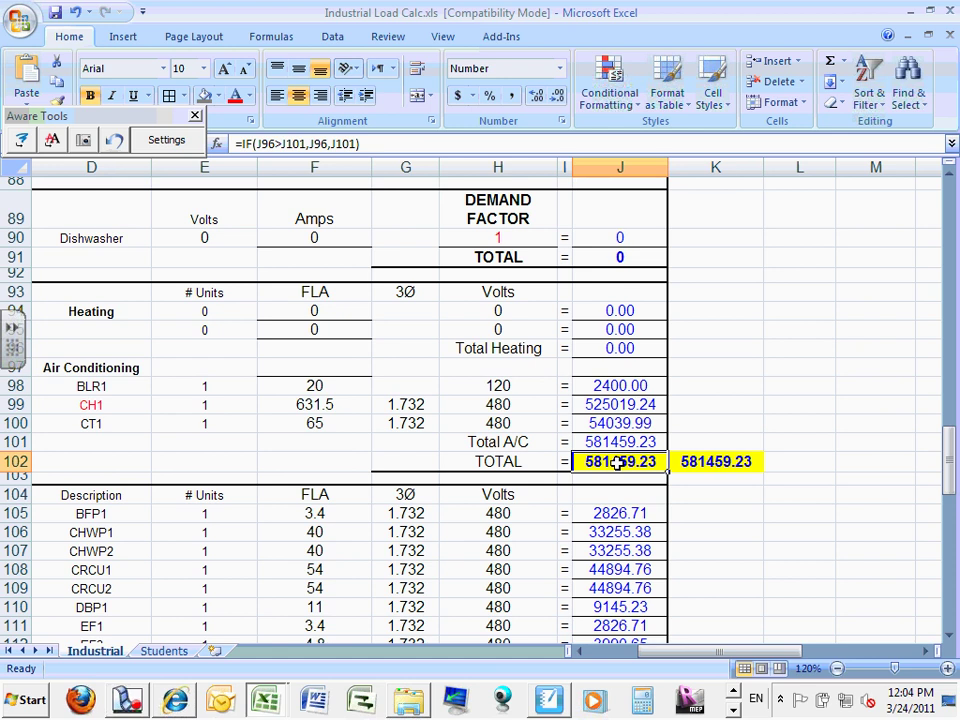
pyautogui.click(618, 442)
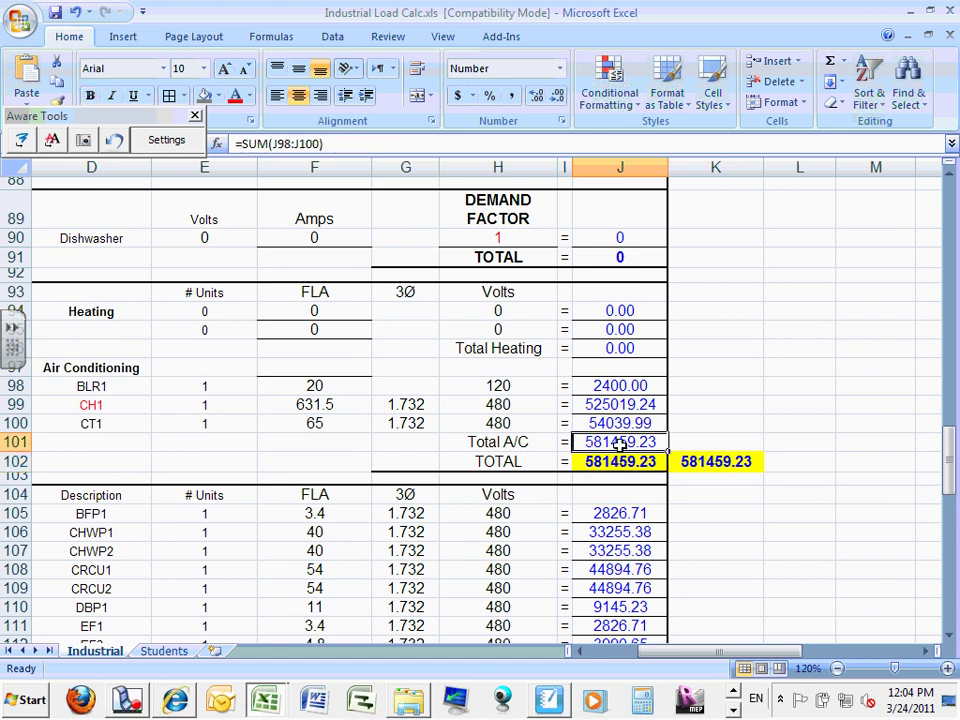
pyautogui.doubleClick(620, 443)
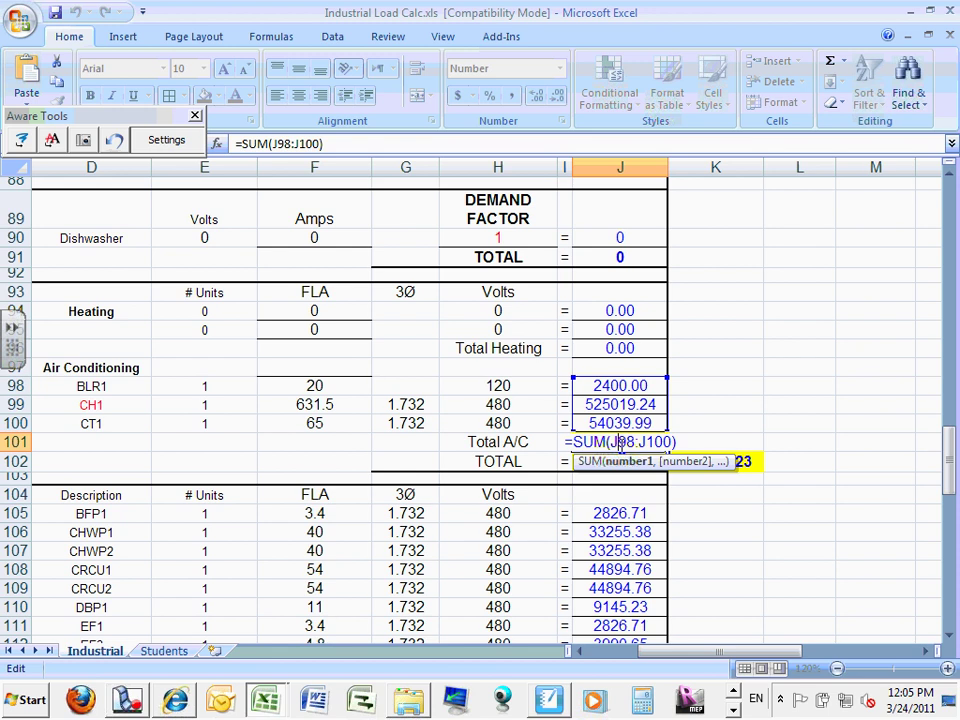
pyautogui.press('Return')
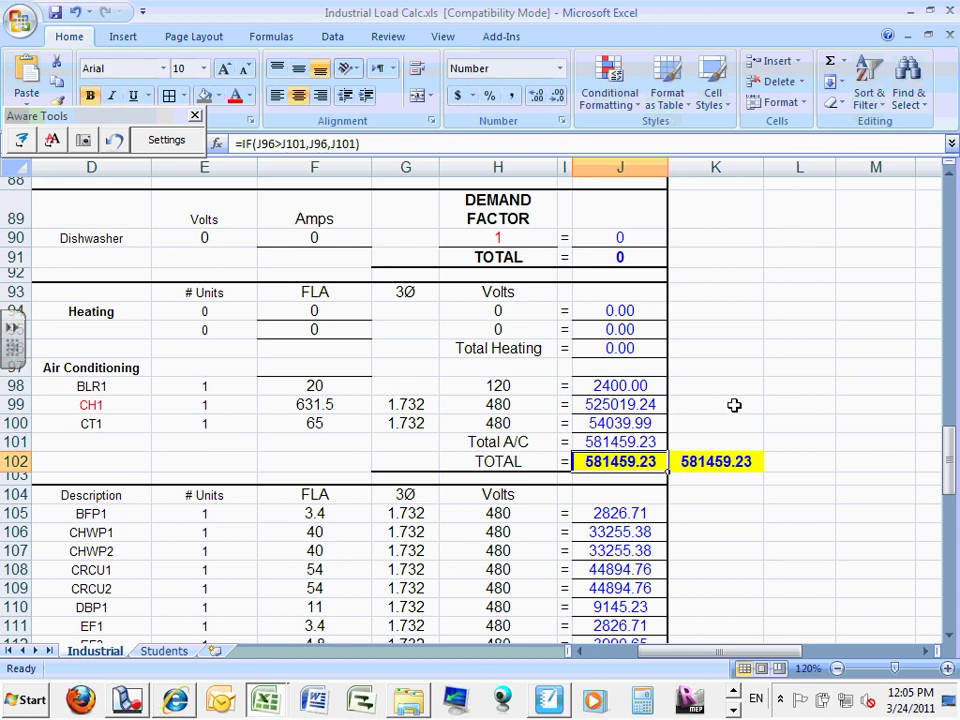
pyautogui.click(735, 405)
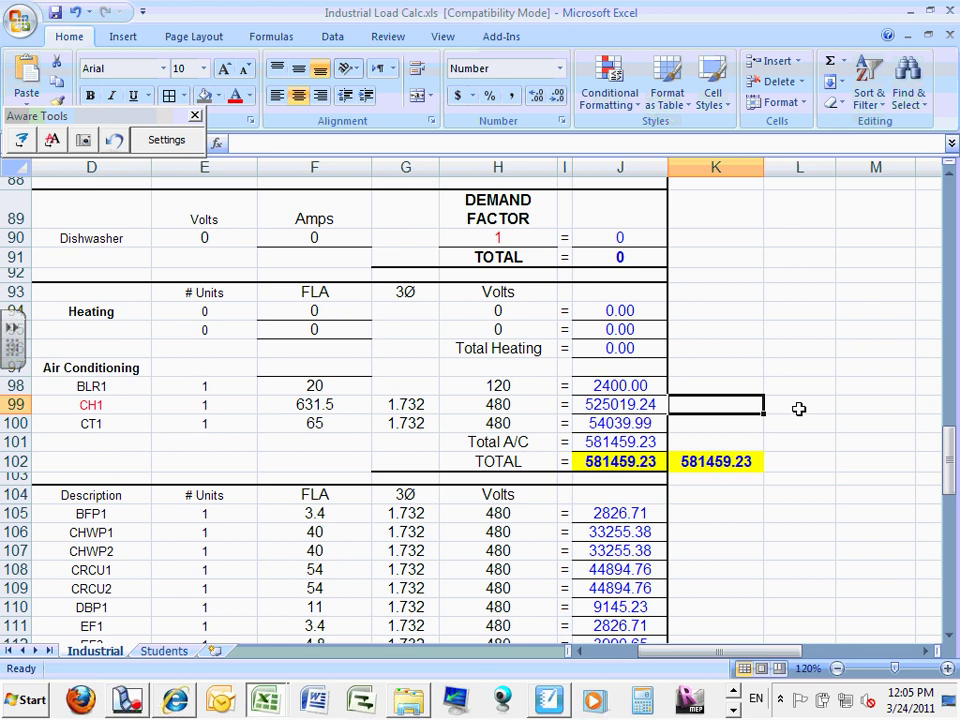
pyautogui.doubleClick(596, 461)
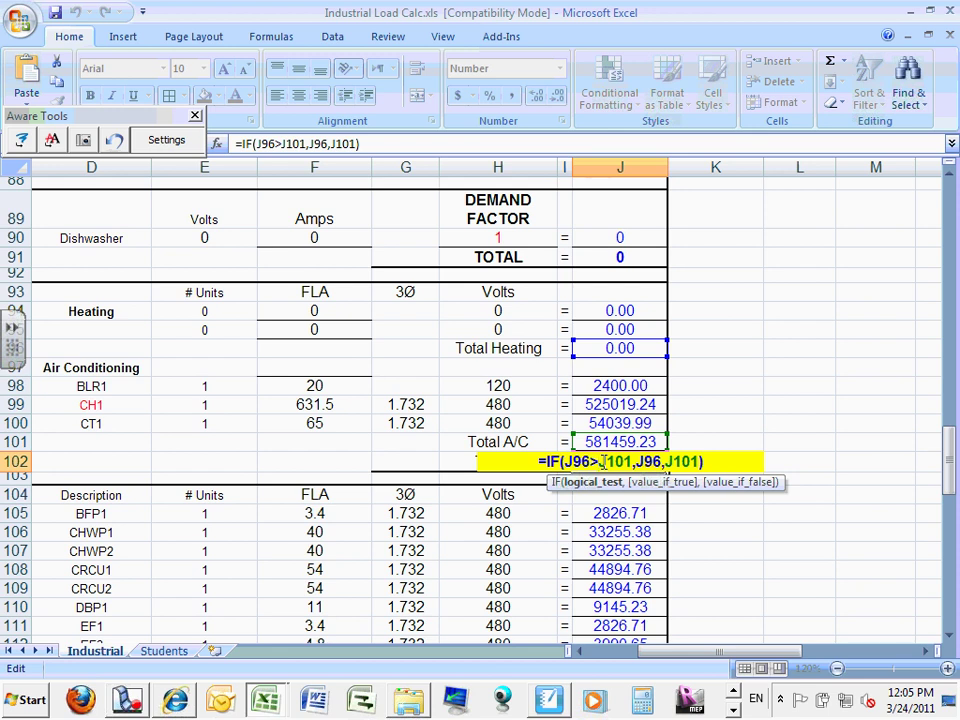
pyautogui.hotkey('ctrl', 'Return')
pyautogui.click(737, 420)
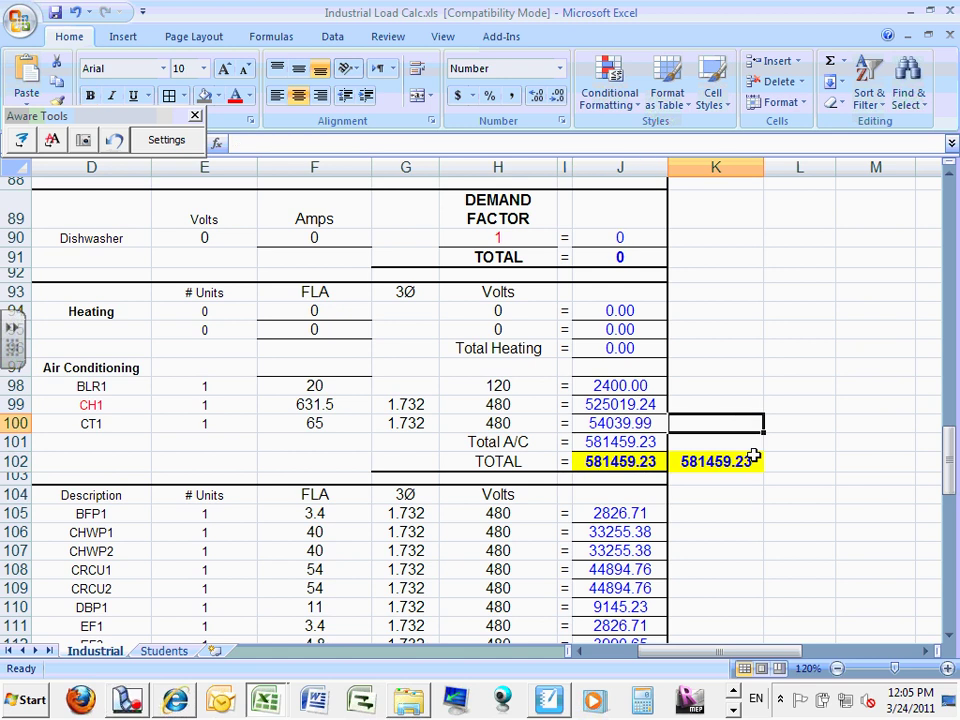
pyautogui.click(703, 466)
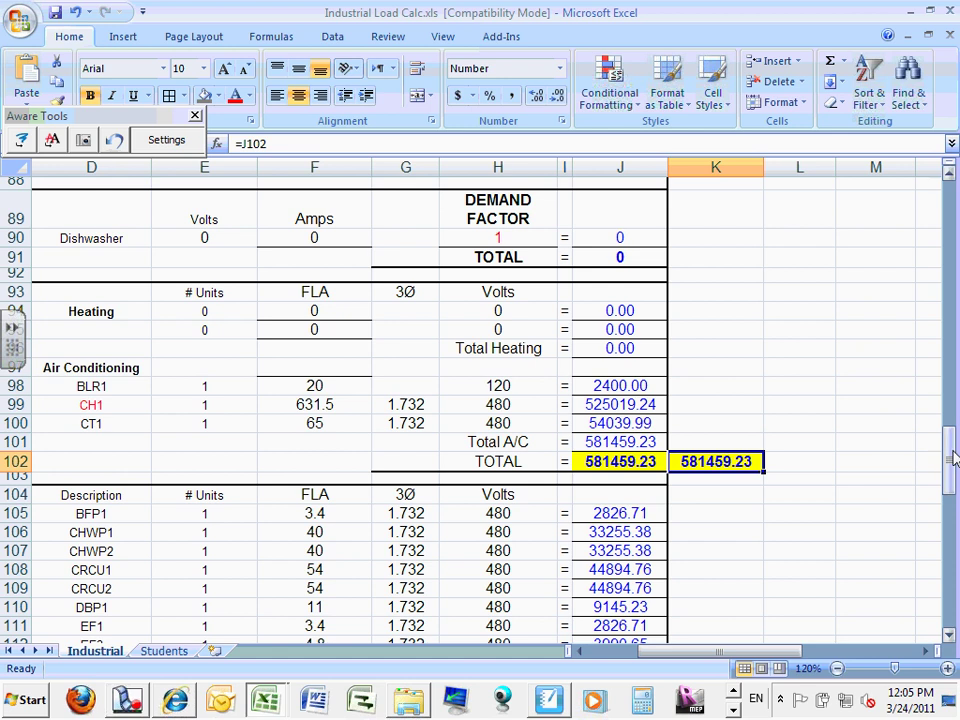
# Step: Link K126 to the motor section total in J126 with the formula =J126
pyautogui.moveTo(953, 457)
pyautogui.mouseDown()
pyautogui.moveTo(955, 489)
pyautogui.moveTo(955, 477)
pyautogui.mouseUp()
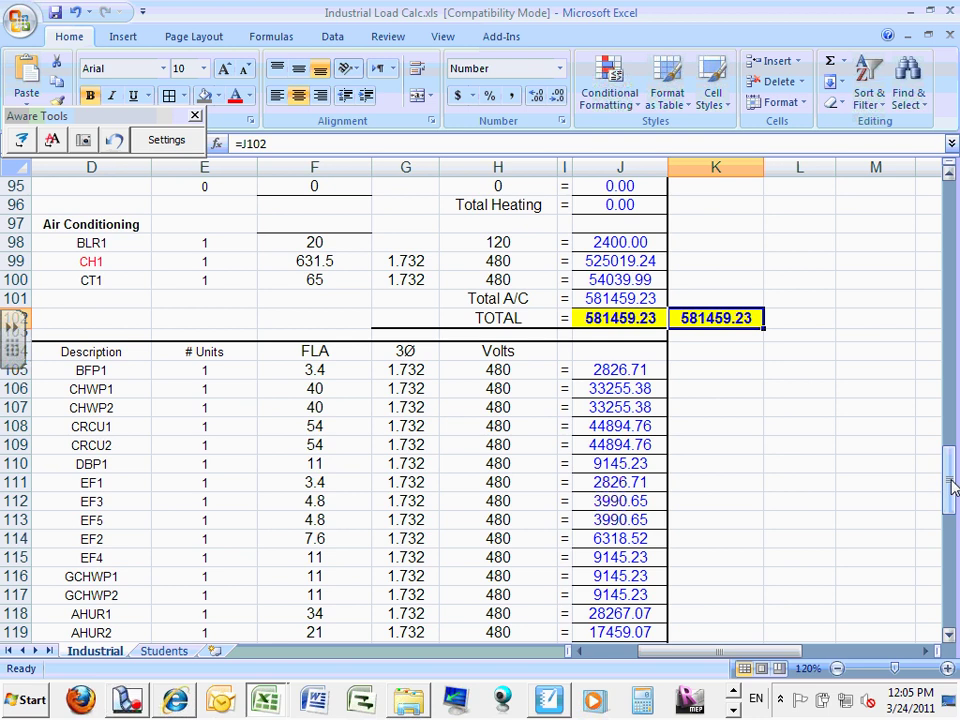
pyautogui.moveTo(951, 484); pyautogui.dragTo(953, 506)
pyautogui.click(641, 592)
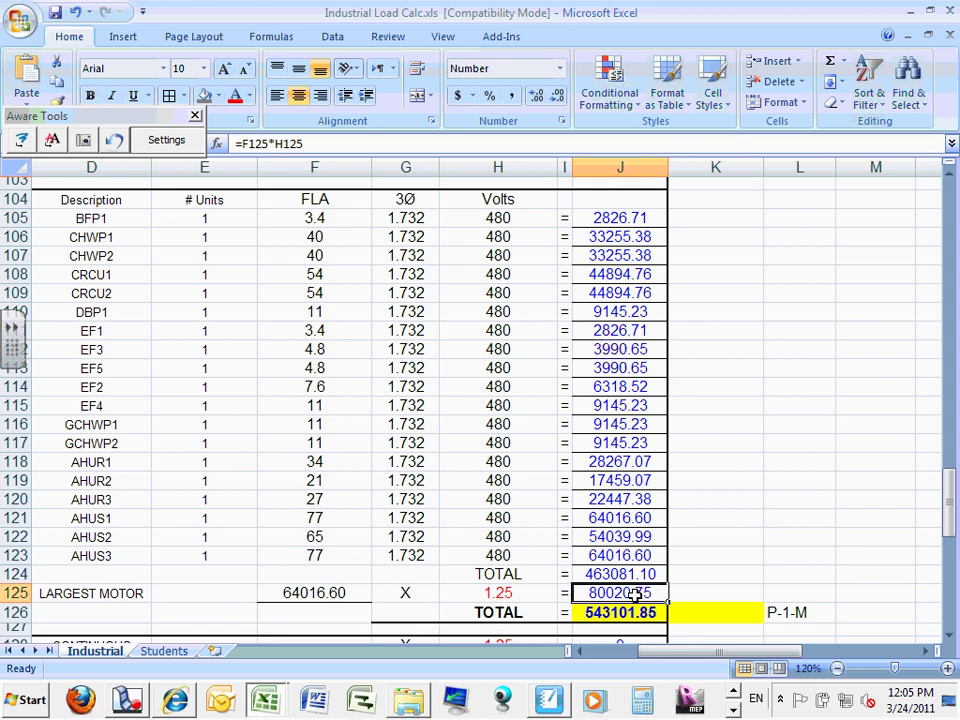
pyautogui.click(622, 613)
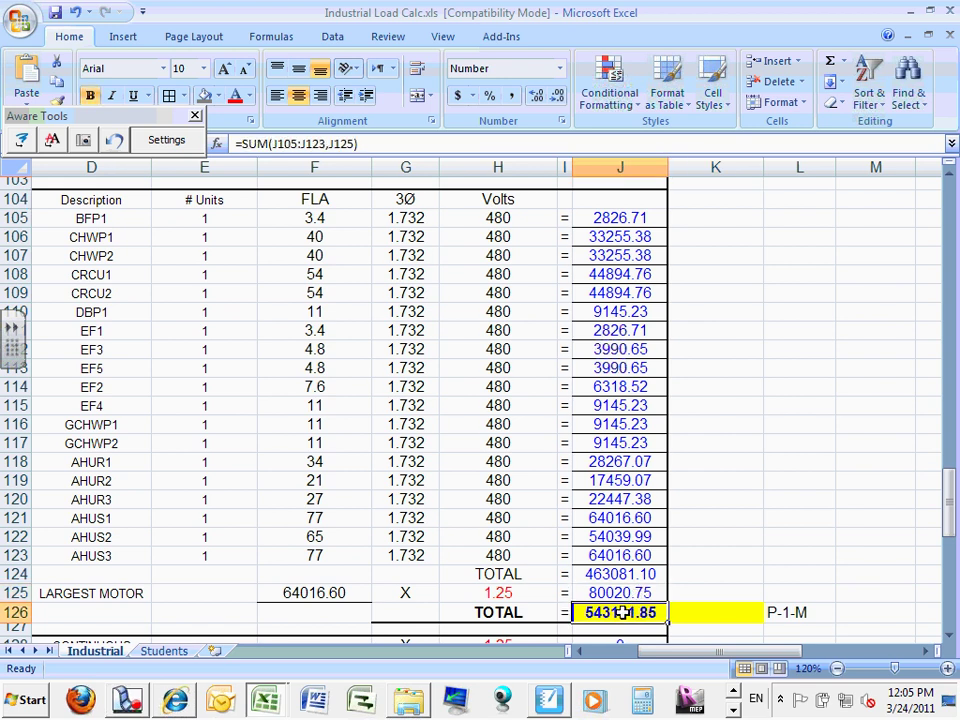
pyautogui.click(718, 613)
pyautogui.write('=')
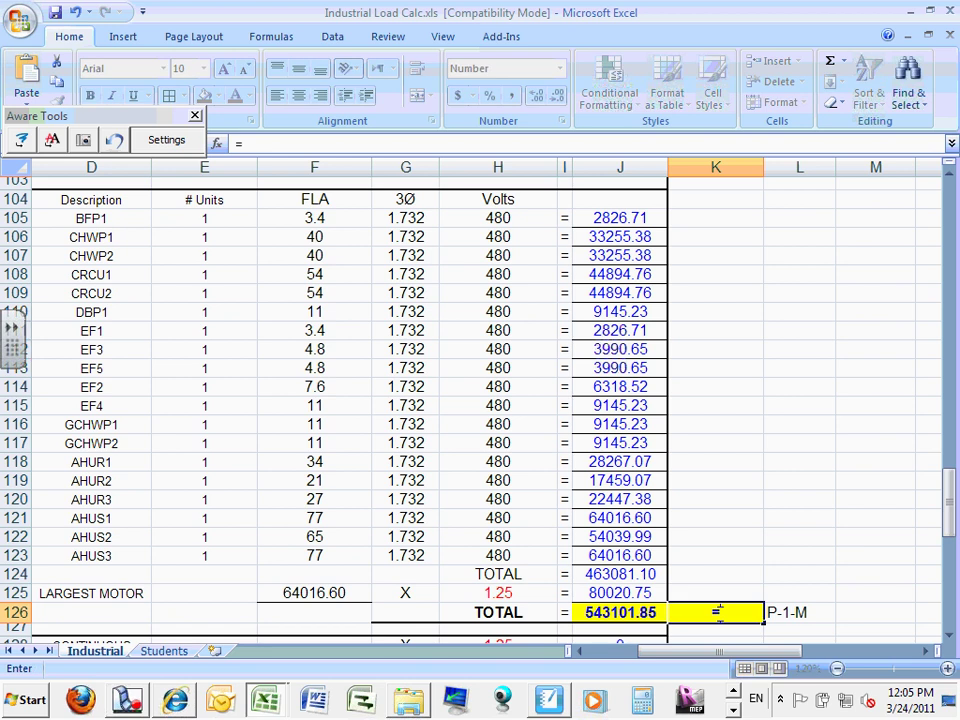
pyautogui.click(625, 612)
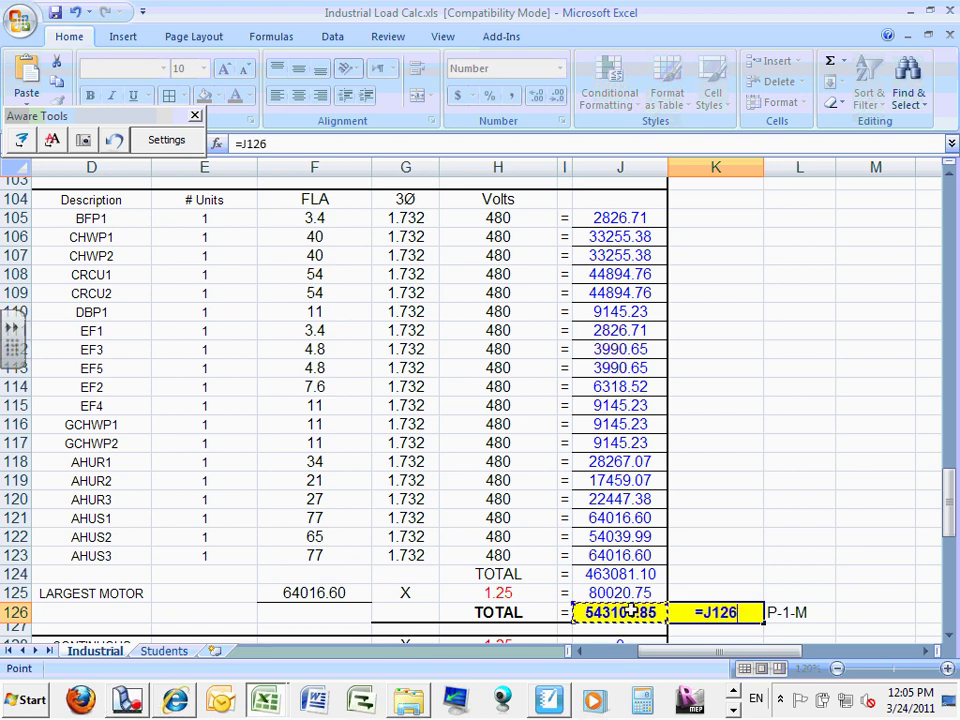
pyautogui.press('Return')
# Step: Delete the P-1-M note from cell L126 beside the motor total
pyautogui.click(795, 612)
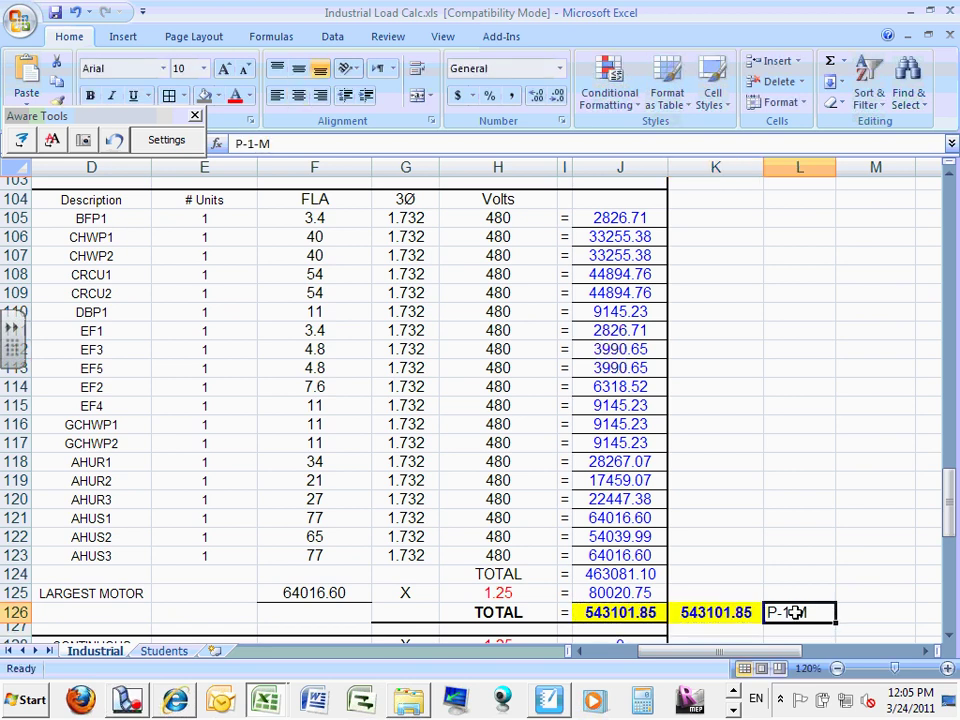
pyautogui.press('Delete')
pyautogui.click(804, 537)
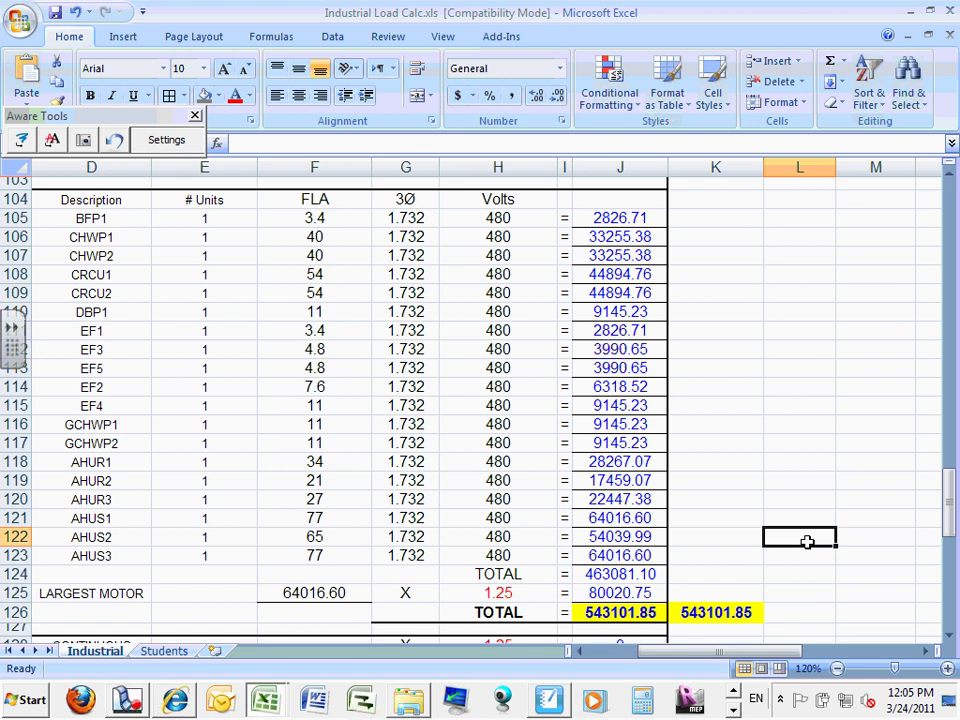
# Step: Inspect the largest motor formula in J125 and the motor subtotal formula in J124
pyautogui.moveTo(952, 495); pyautogui.dragTo(953, 512)
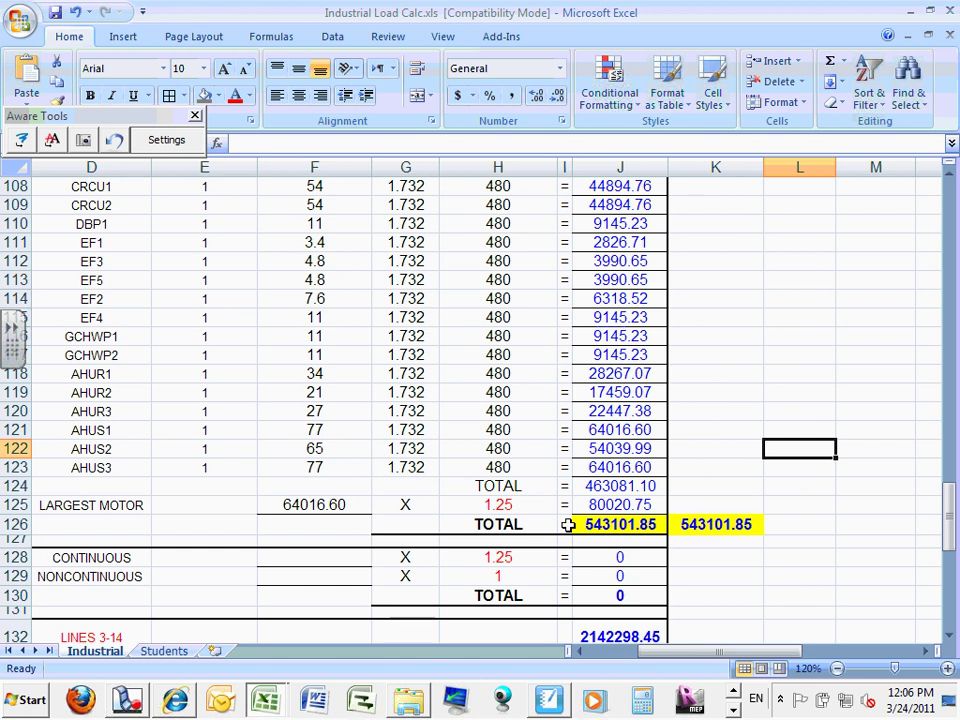
pyautogui.doubleClick(612, 506)
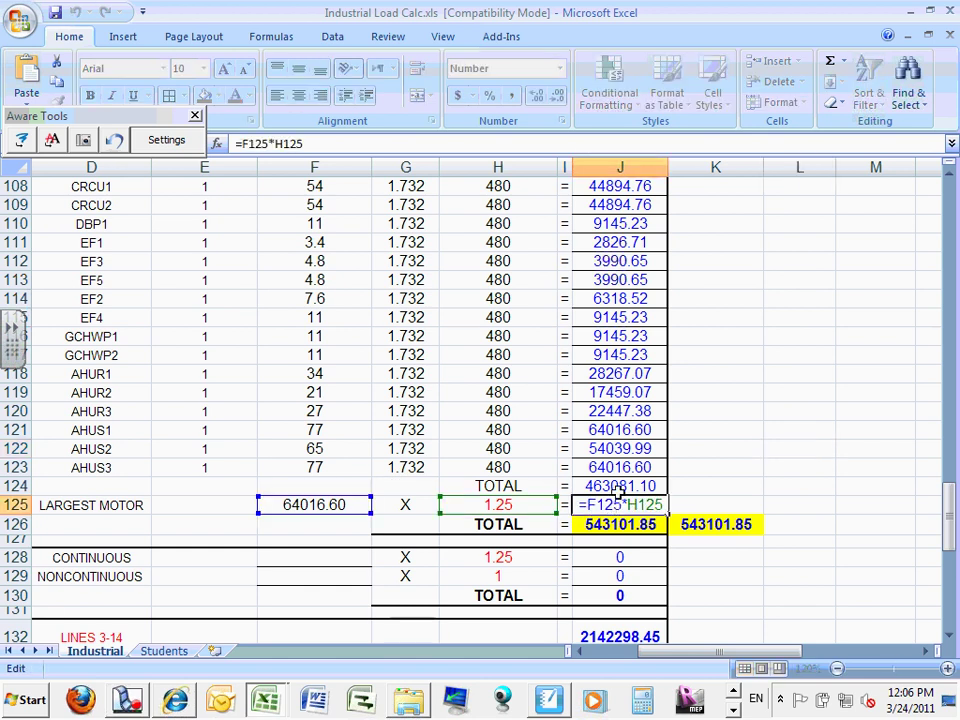
pyautogui.press('Escape')
pyautogui.click(618, 487)
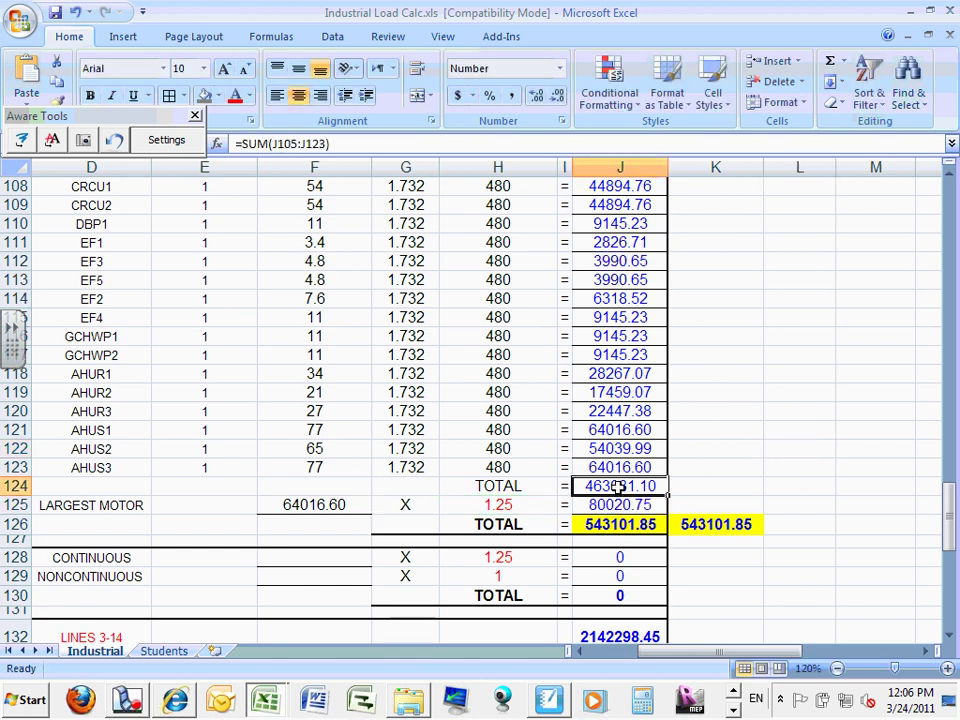
pyautogui.doubleClick(618, 487)
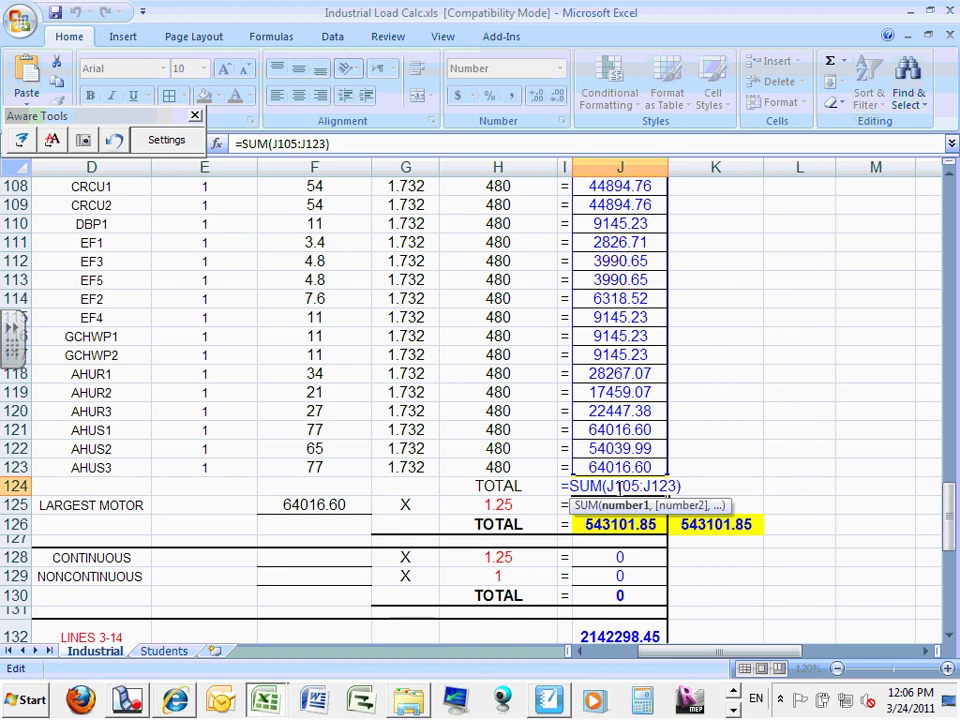
pyautogui.press('Escape')
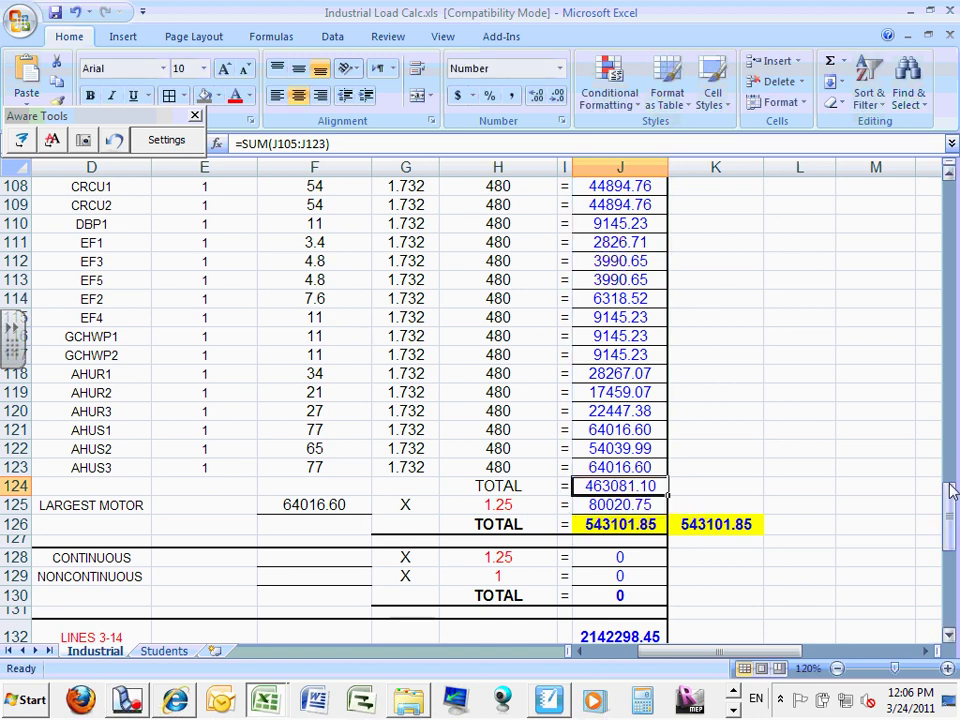
pyautogui.moveTo(951, 497)
pyautogui.mouseDown()
pyautogui.moveTo(952, 467)
pyautogui.moveTo(949, 489)
pyautogui.mouseUp()
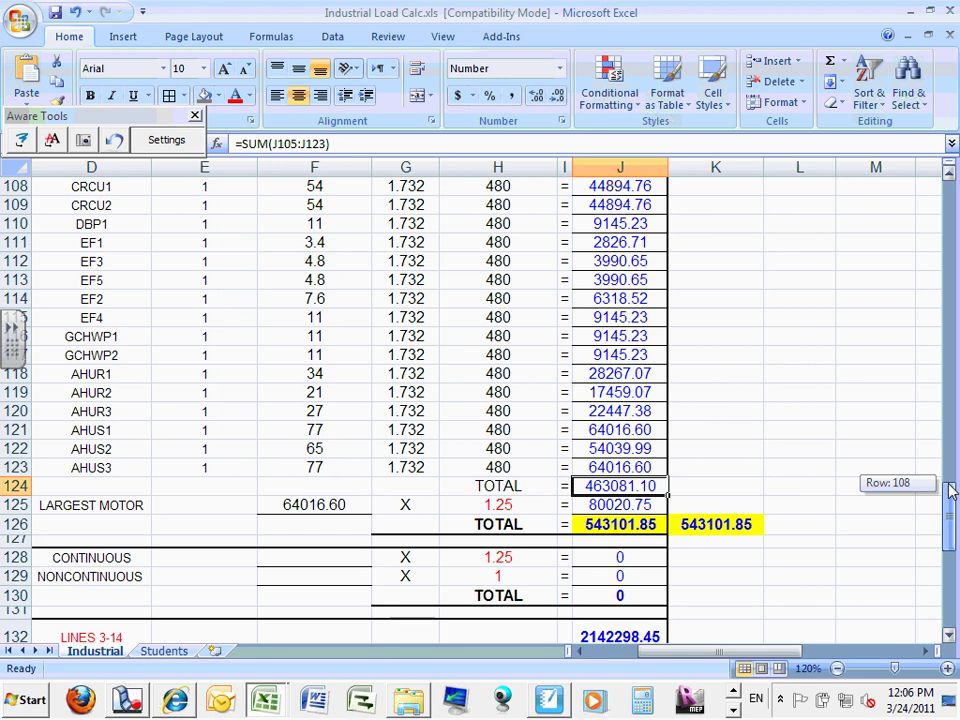
# Step: Examine which motor rows the total formula in J126 includes
pyautogui.doubleClick(628, 524)
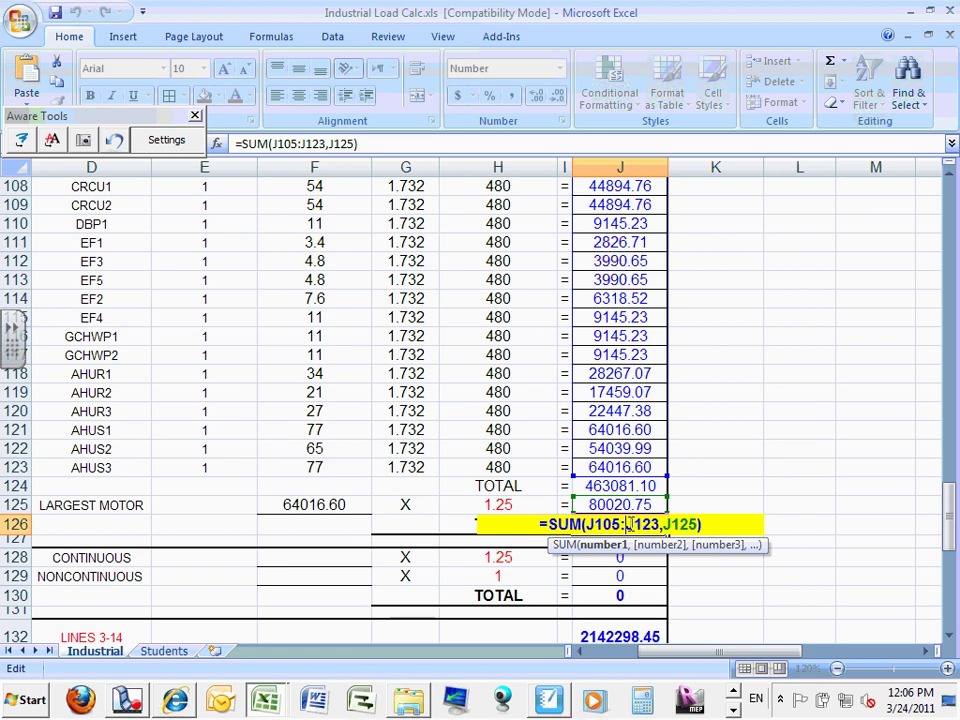
pyautogui.moveTo(953, 517); pyautogui.dragTo(953, 487)
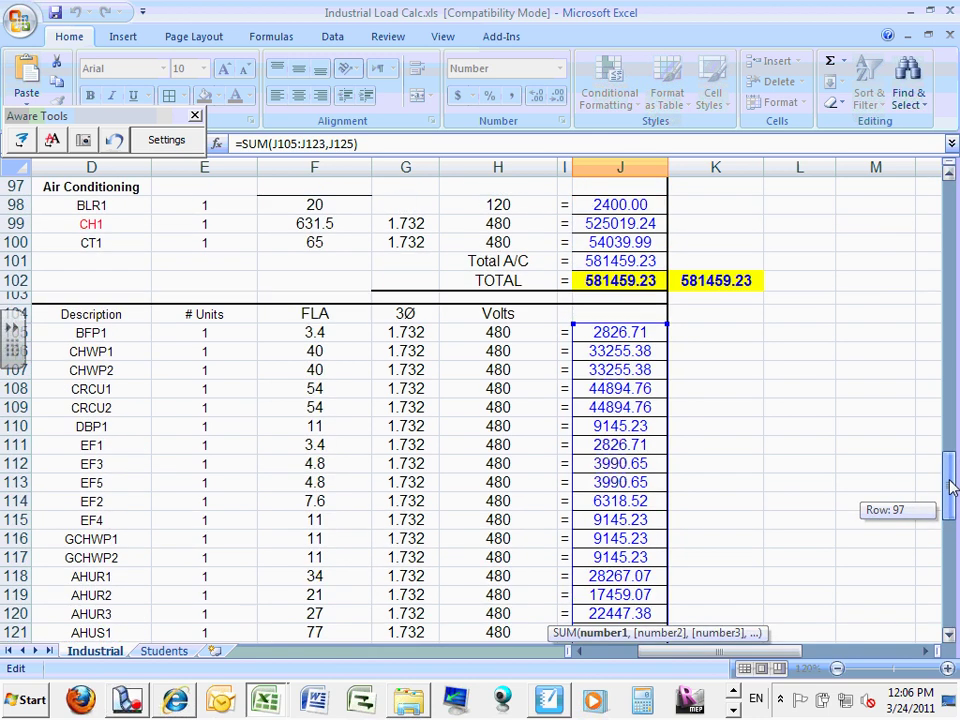
pyautogui.moveTo(951, 487); pyautogui.dragTo(953, 517)
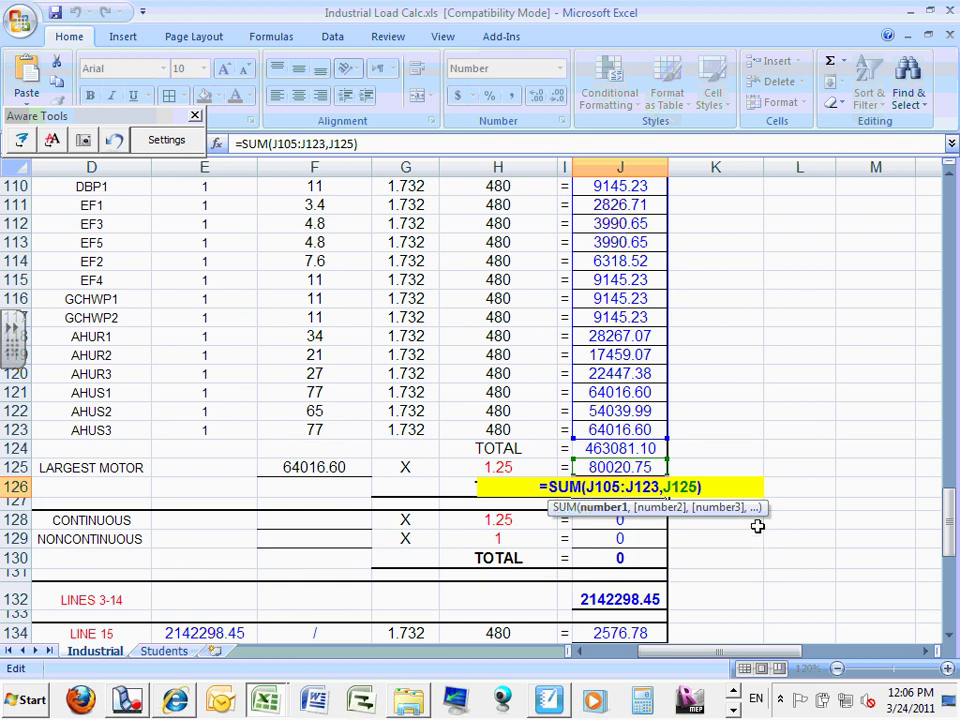
pyautogui.press('Return')
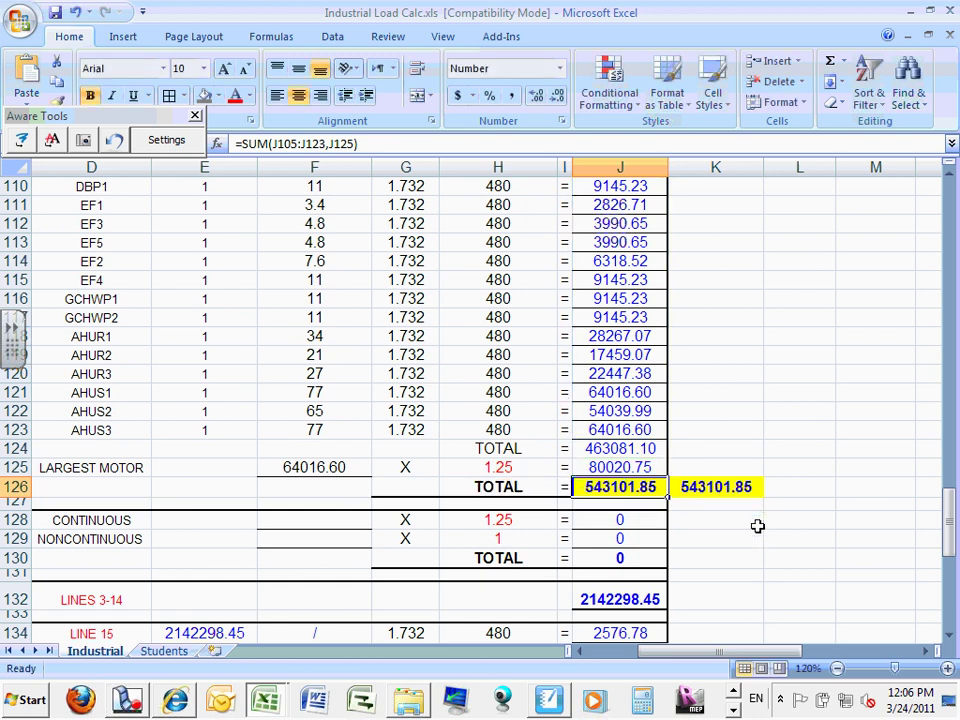
# Step: Recheck the motor subtotal in J124, the largest motor formula in J125 and the combined total in J126
pyautogui.click(624, 448)
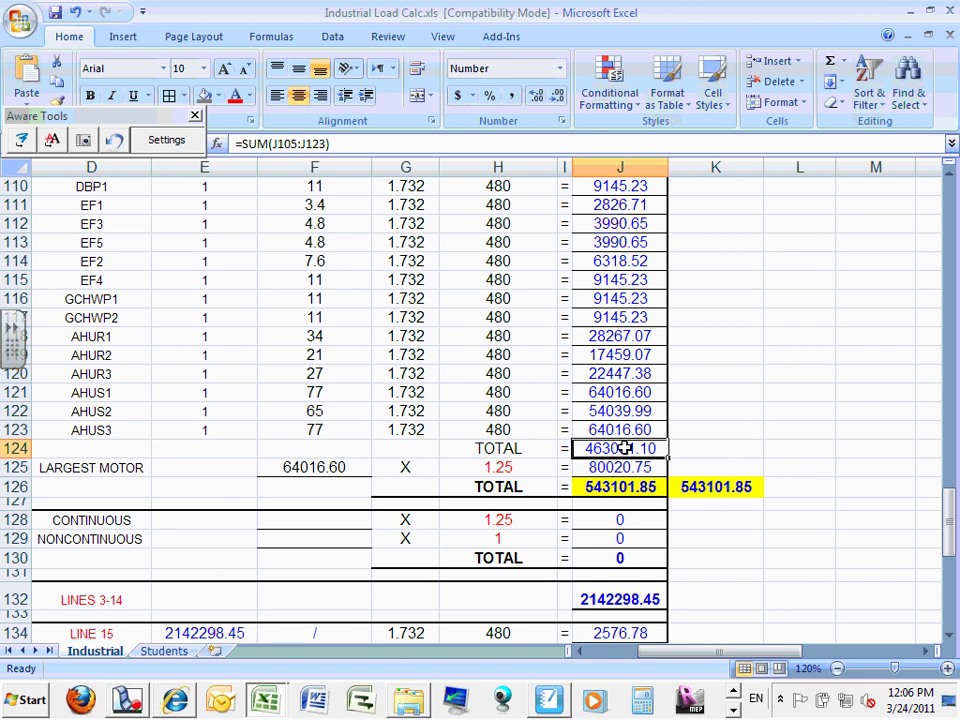
pyautogui.doubleClick(624, 448)
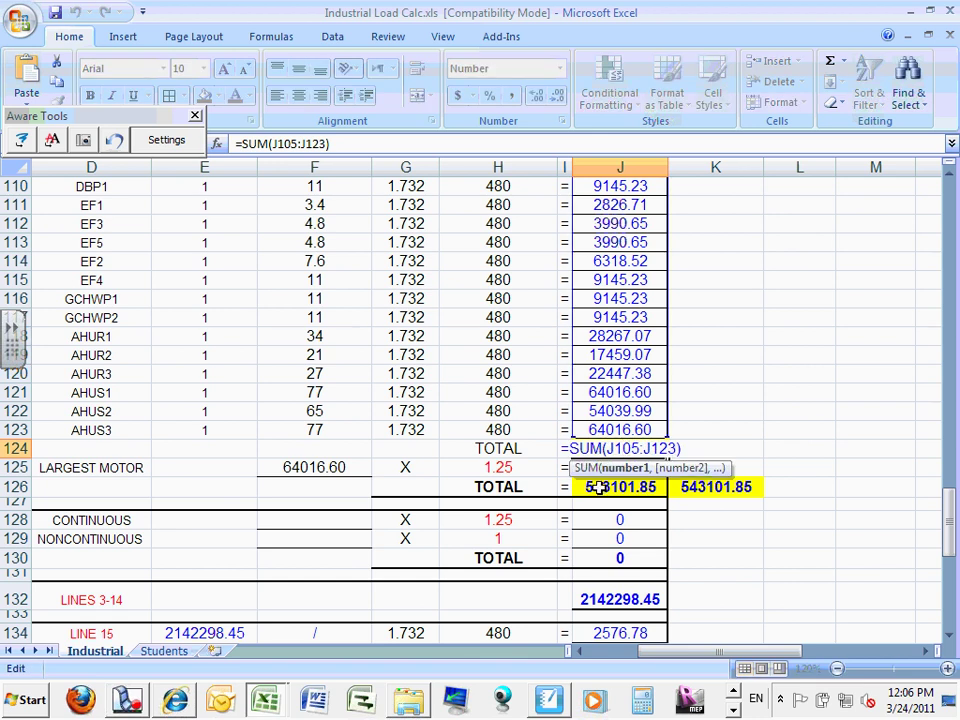
pyautogui.press('Escape')
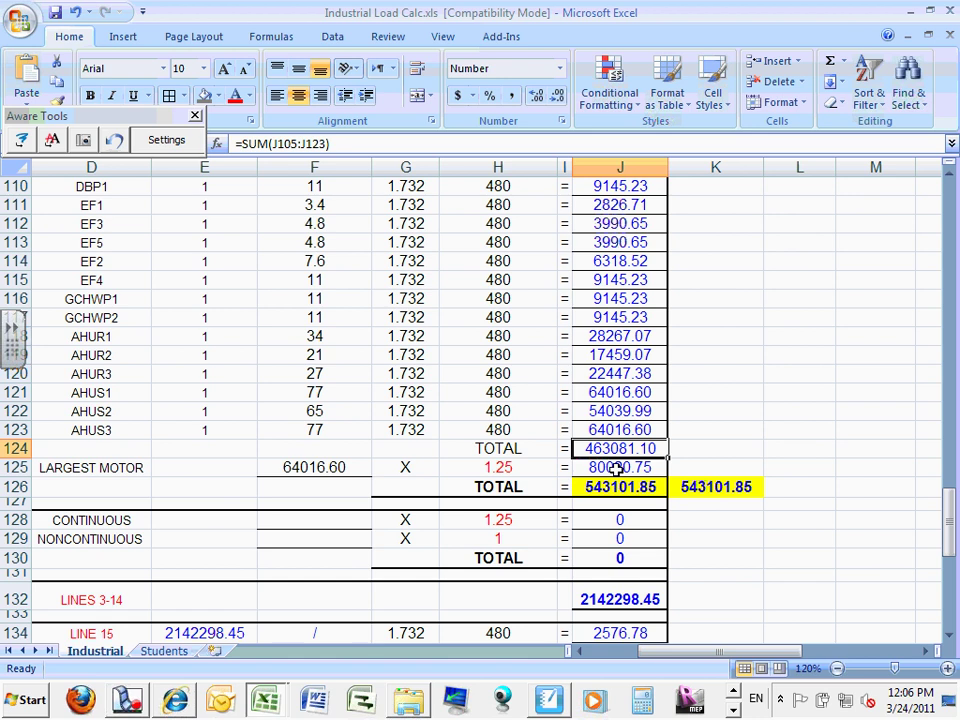
pyautogui.click(616, 467)
pyautogui.doubleClick(616, 467)
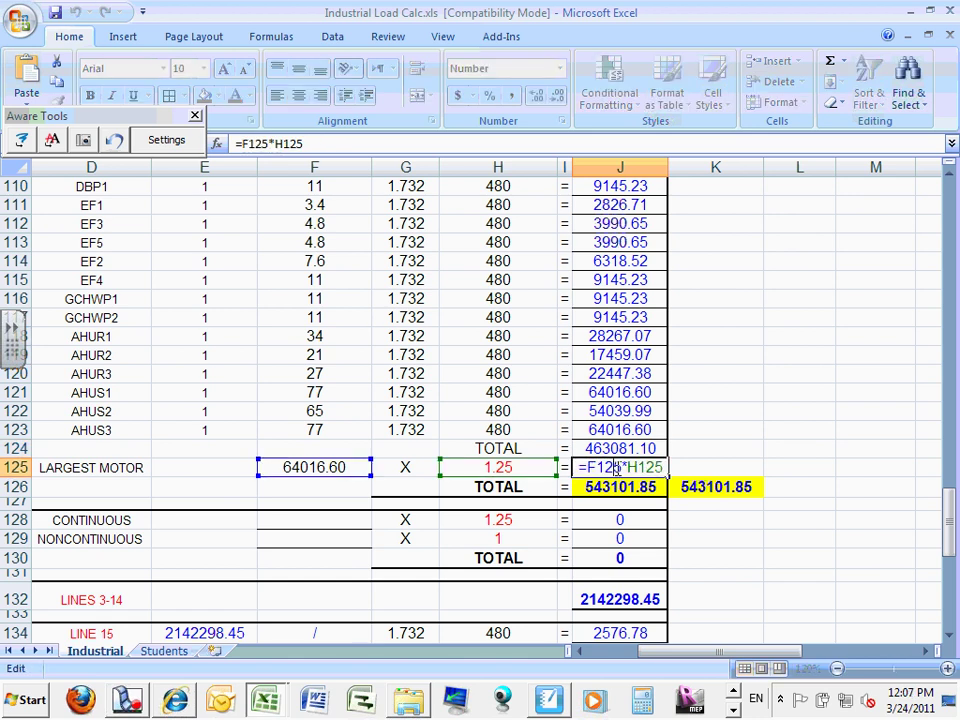
pyautogui.press('Escape')
pyautogui.doubleClick(621, 487)
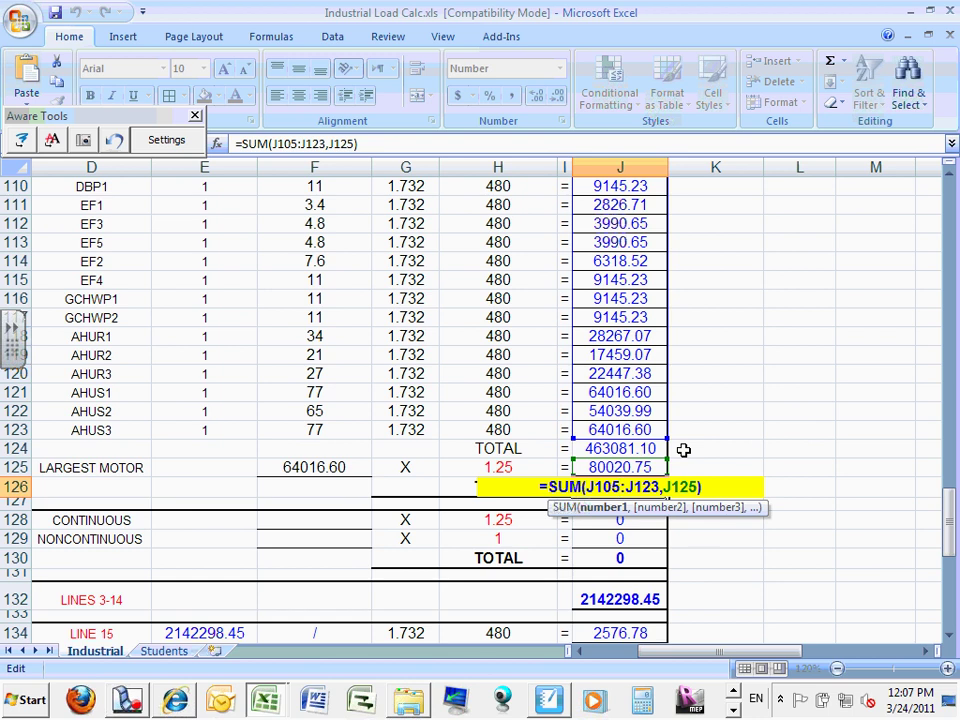
pyautogui.hotkey('ctrl', 'Return')
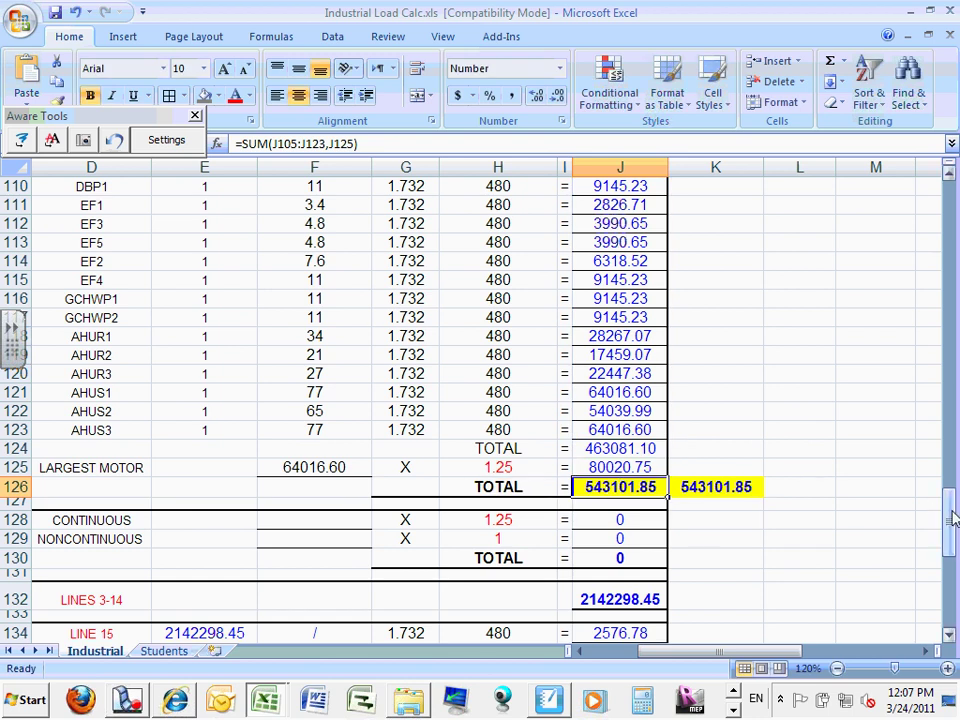
# Step: Color the exhaust fan labels EF1, EF3, EF5, EF2 and EF4 in D111:D115 red
pyautogui.moveTo(948, 510); pyautogui.dragTo(948, 490)
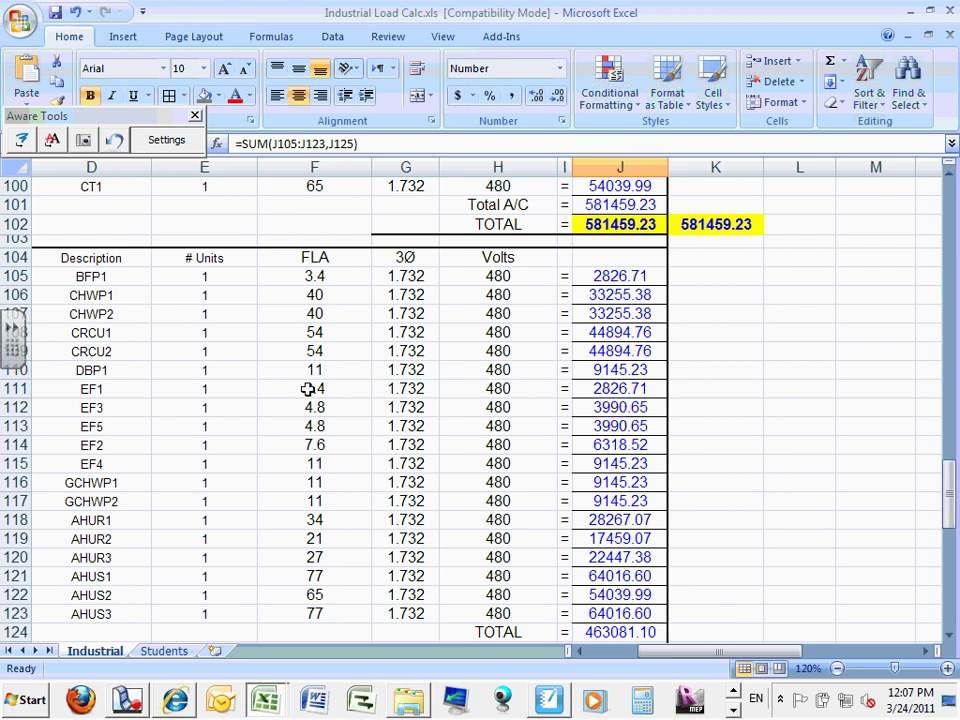
pyautogui.moveTo(107, 388); pyautogui.dragTo(103, 456)
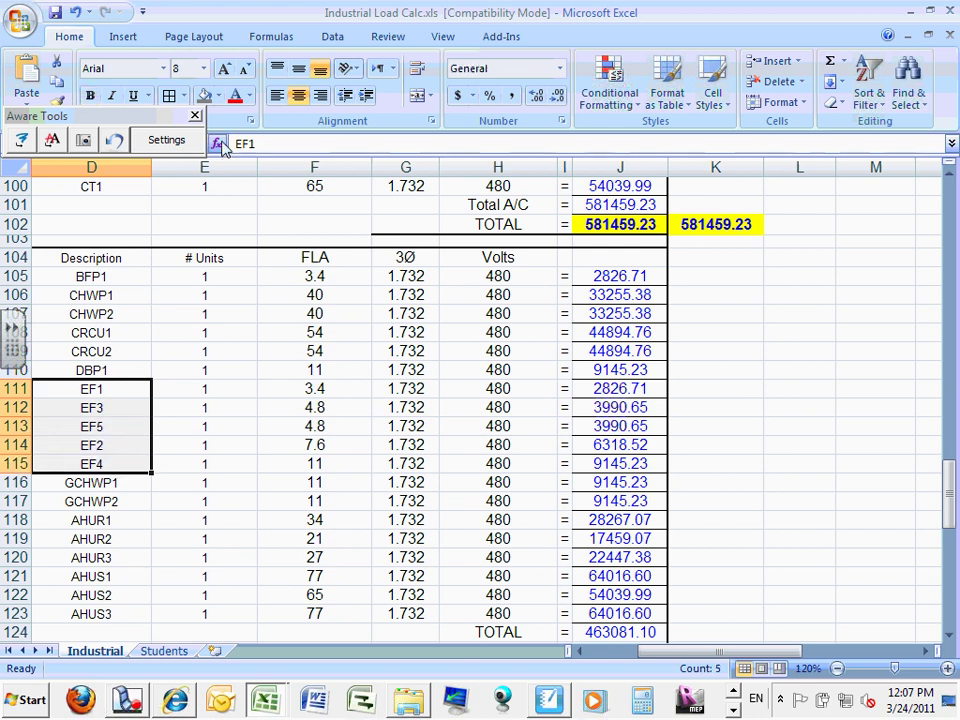
pyautogui.click(236, 96)
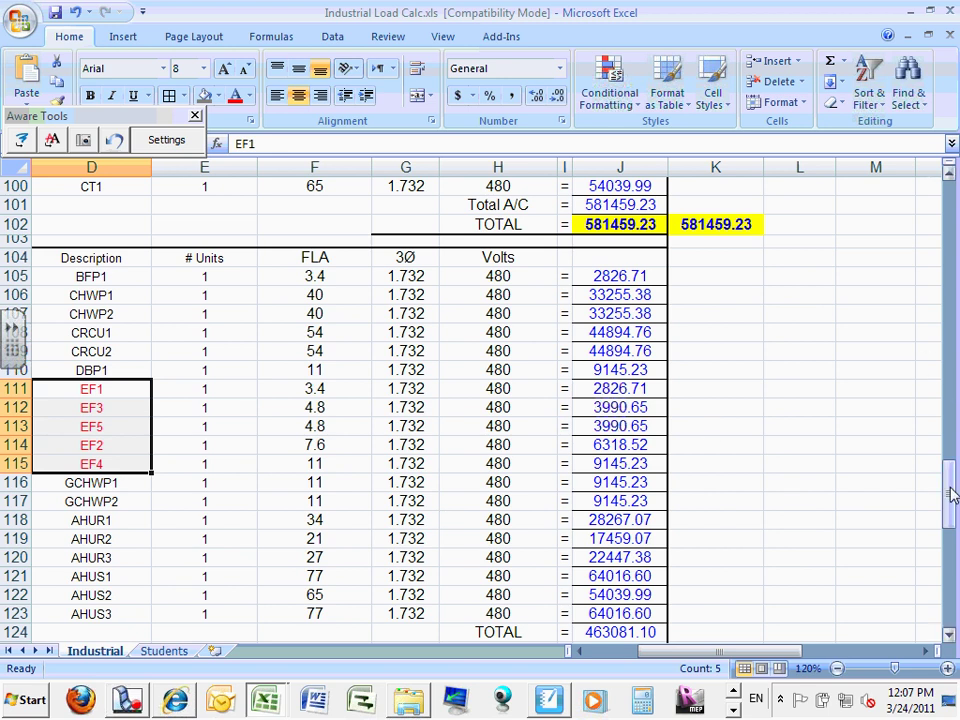
# Step: Color the air handler labels AHUR1 through AHUS3 in D118:D123 red
pyautogui.moveTo(949, 497); pyautogui.dragTo(951, 556)
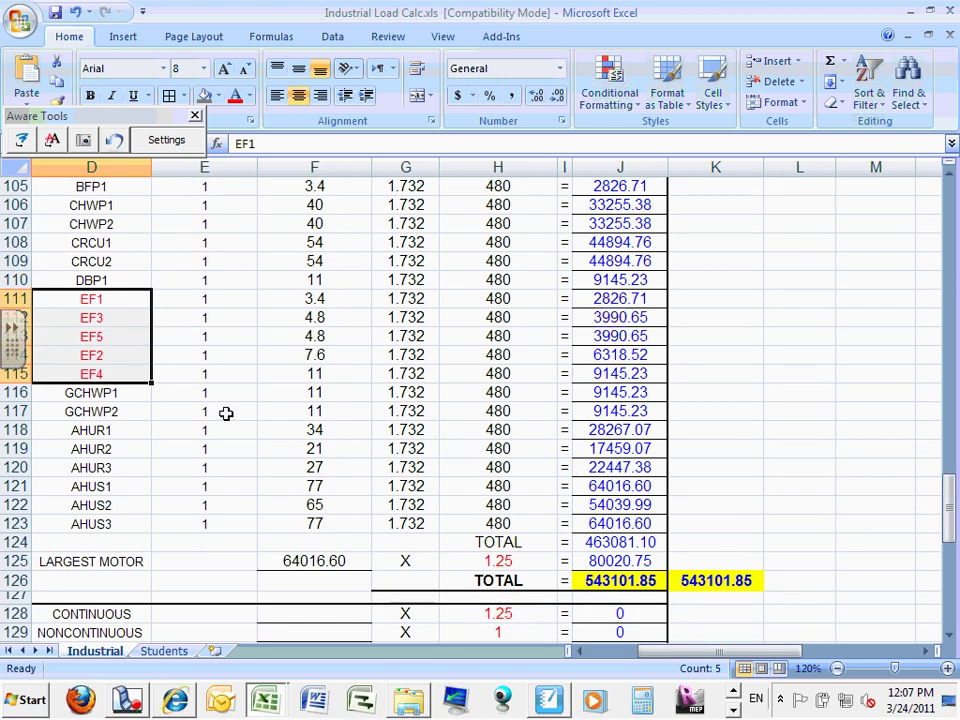
pyautogui.moveTo(105, 432); pyautogui.dragTo(101, 518)
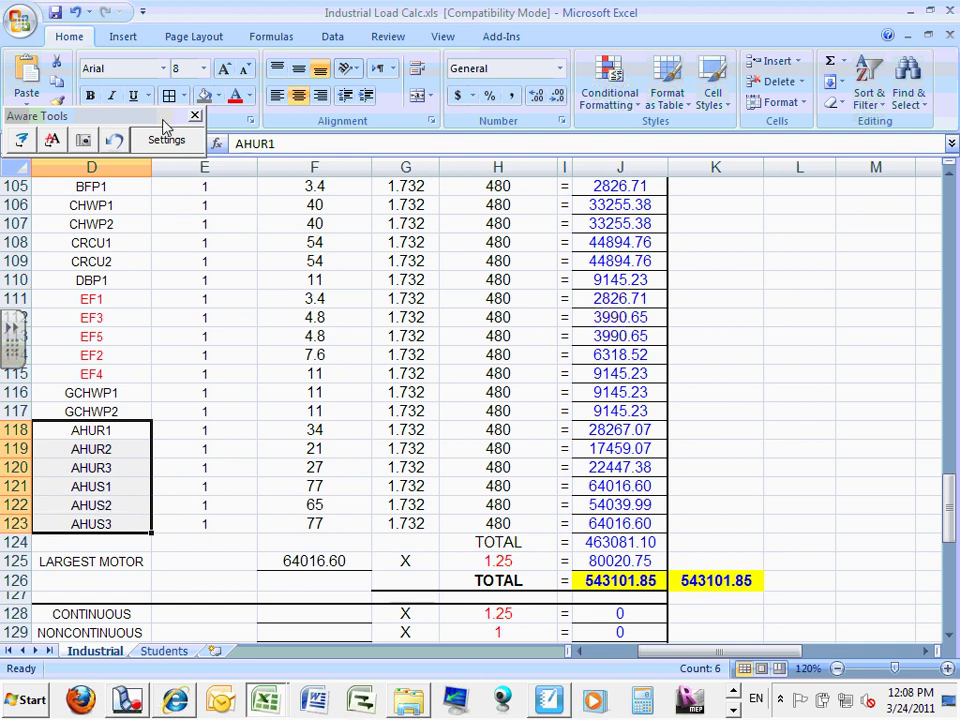
pyautogui.click(236, 98)
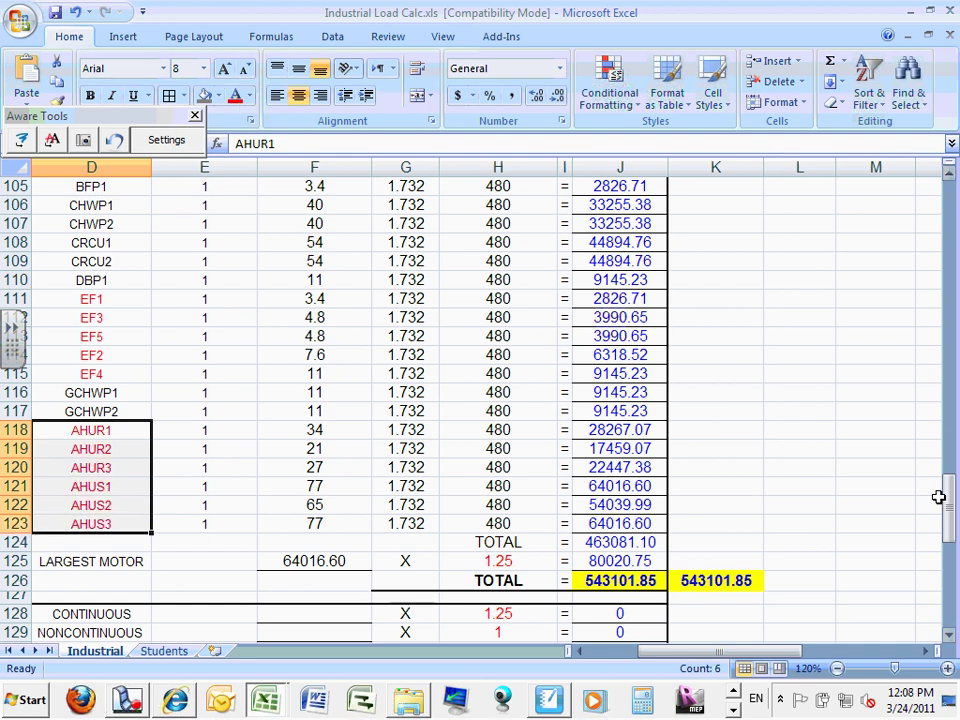
# Step: Color the CT1 label in D100 of the Air Conditioning section red
pyautogui.moveTo(951, 508); pyautogui.dragTo(951, 477)
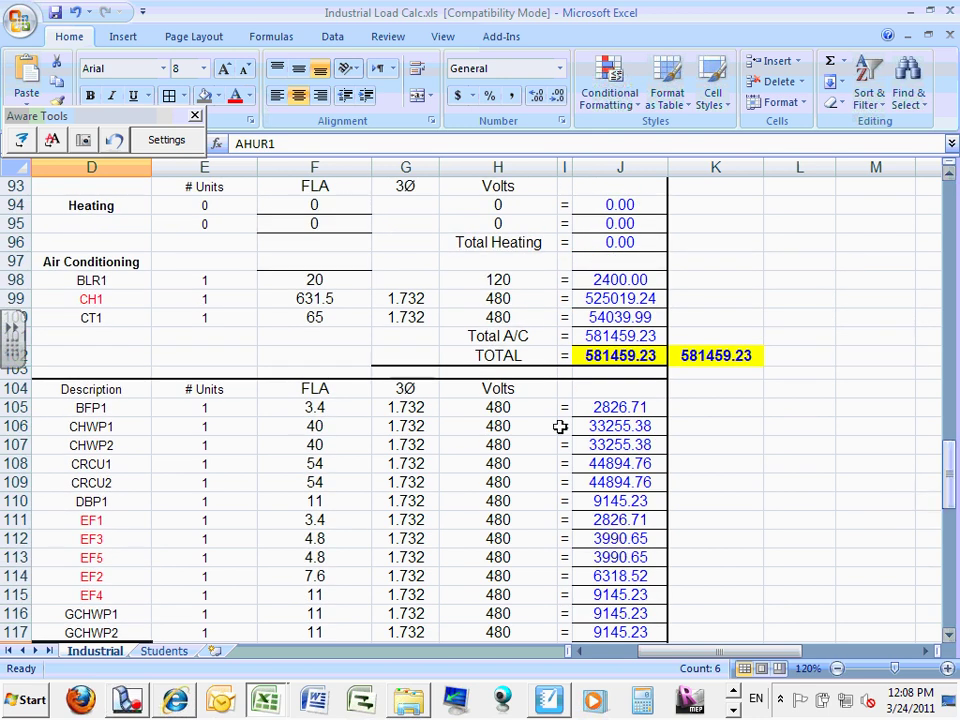
pyautogui.click(96, 315)
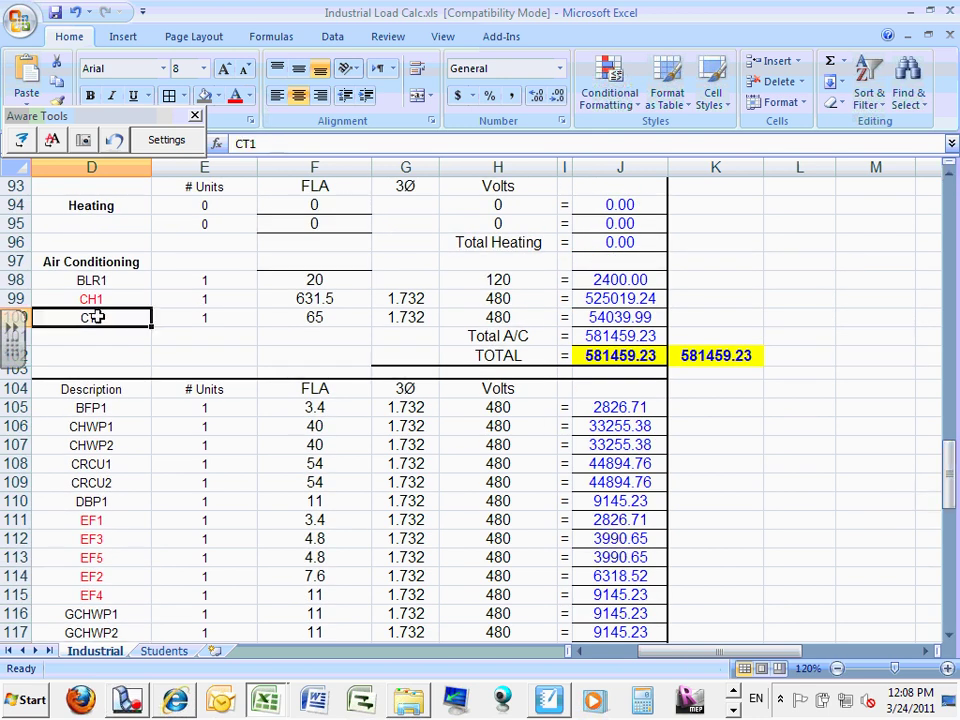
pyautogui.click(236, 96)
# Step: Change the font color of the CH1 label in D99 to green
pyautogui.click(101, 298)
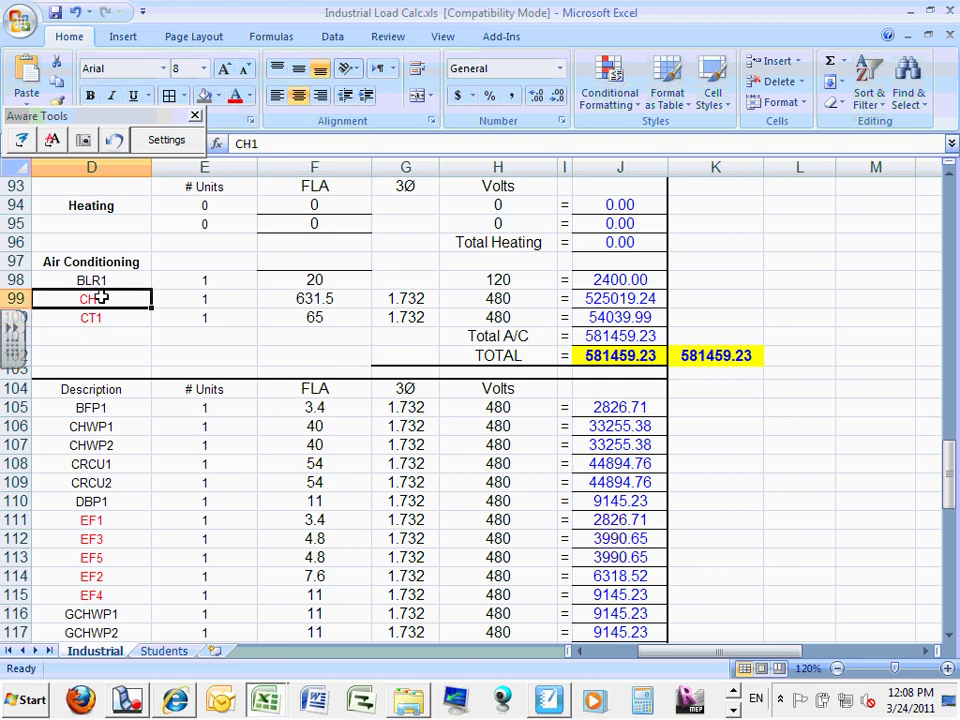
pyautogui.click(249, 96)
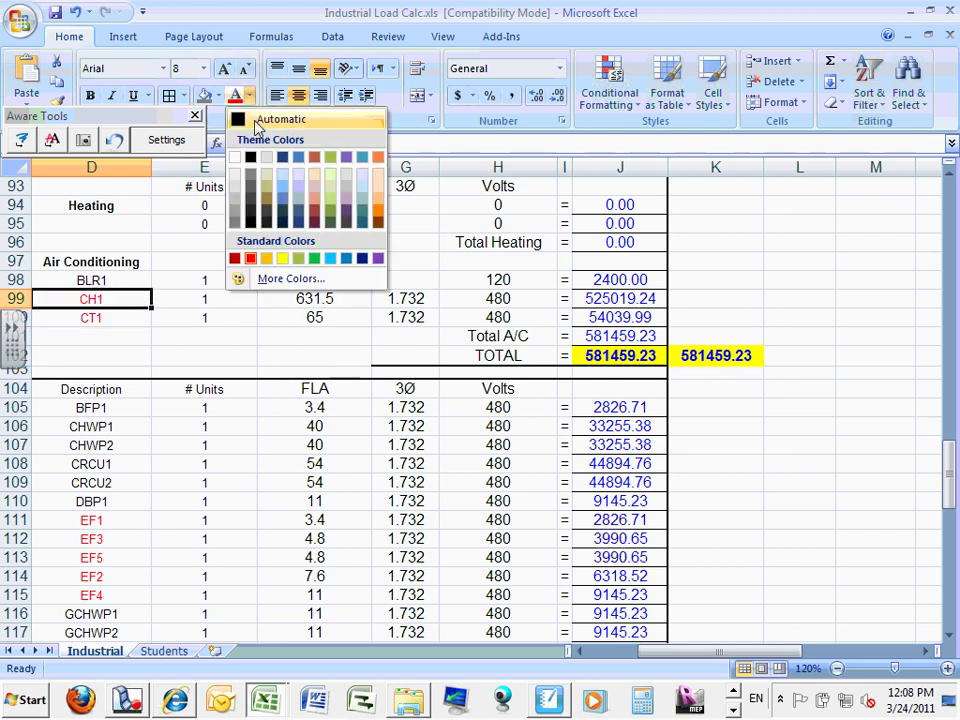
pyautogui.click(300, 260)
pyautogui.click(240, 316)
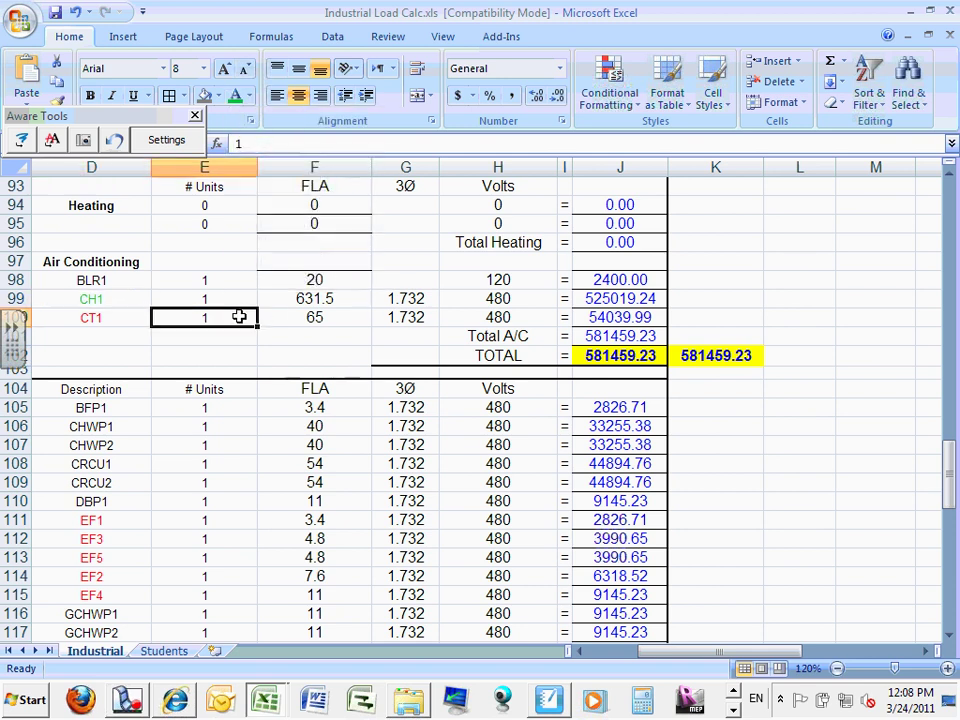
pyautogui.click(96, 320)
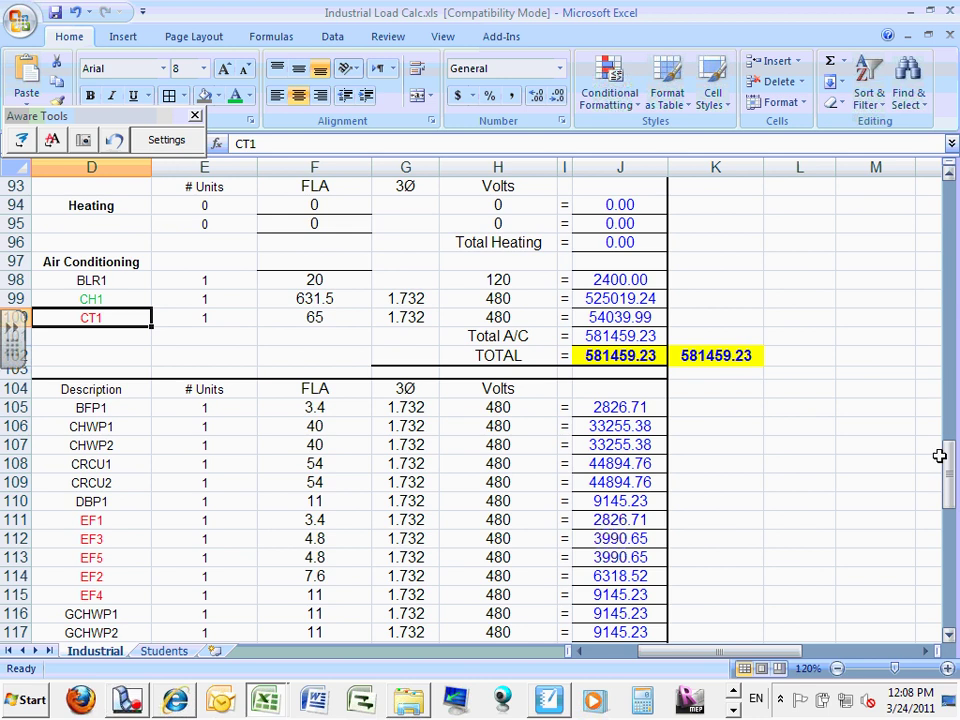
# Step: Check the largest motor formula in F125 and the motor section total formula in J126
pyautogui.moveTo(950, 477); pyautogui.dragTo(953, 507)
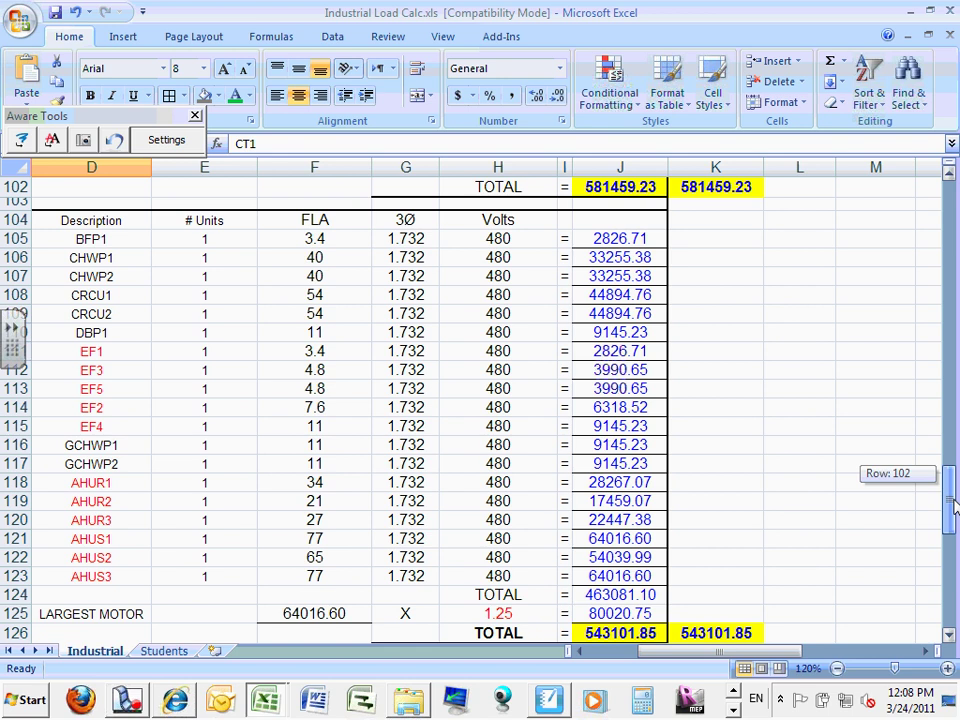
pyautogui.moveTo(953, 507); pyautogui.dragTo(951, 515)
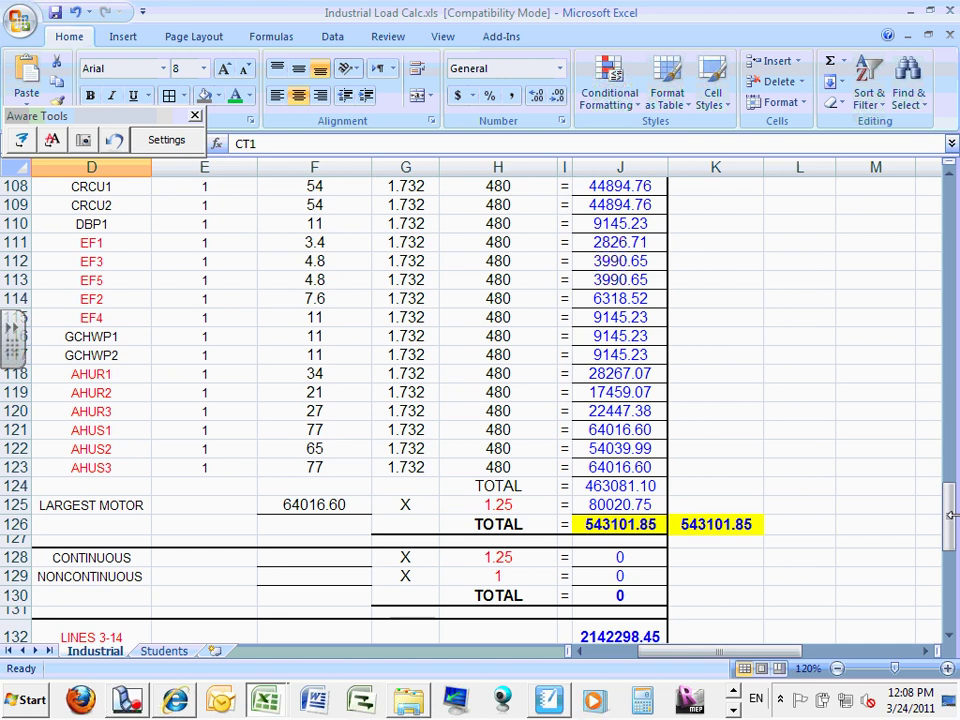
pyautogui.click(317, 505)
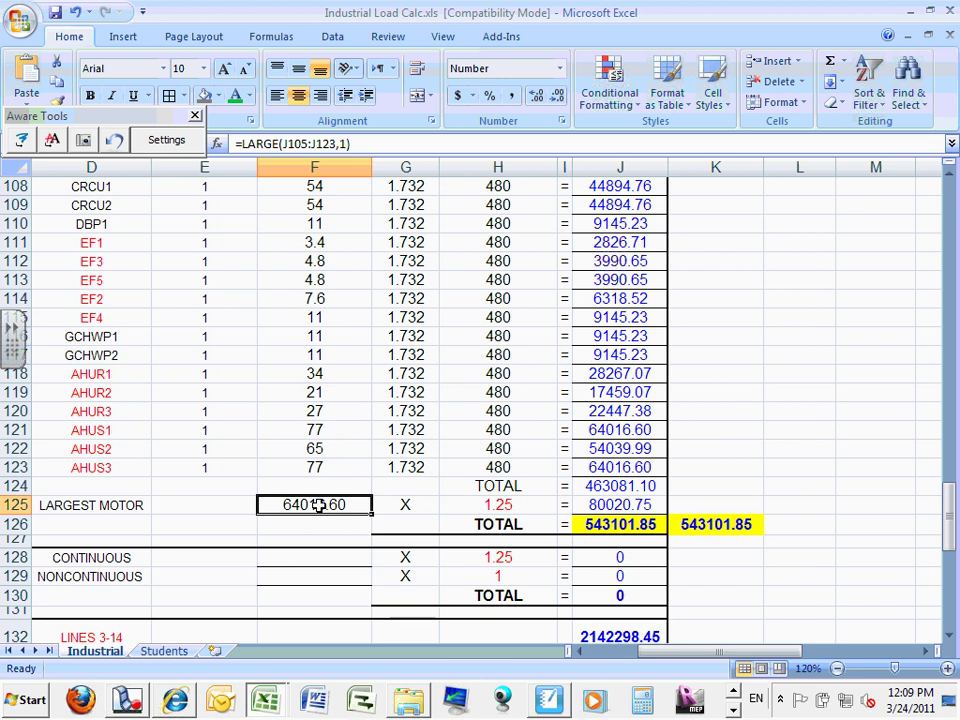
pyautogui.click(705, 524)
pyautogui.click(613, 523)
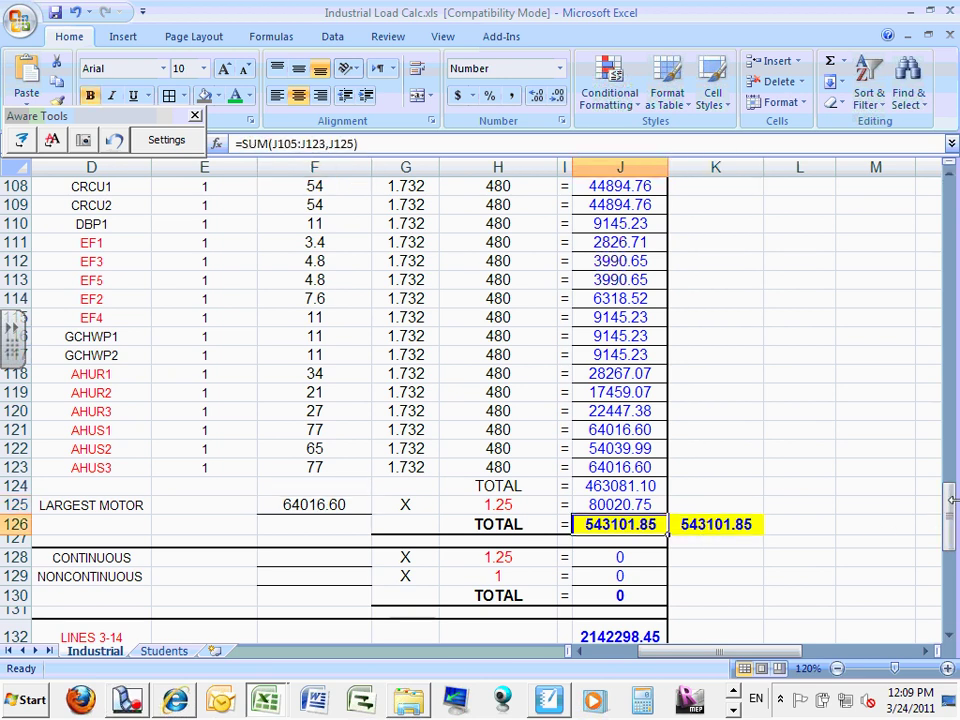
# Step: Find the MP-2 column and select its cell O126 in the motor section's TOTAL row
pyautogui.moveTo(951, 503)
pyautogui.mouseDown()
pyautogui.moveTo(950, 473)
pyautogui.moveTo(940, 513)
pyautogui.mouseUp()
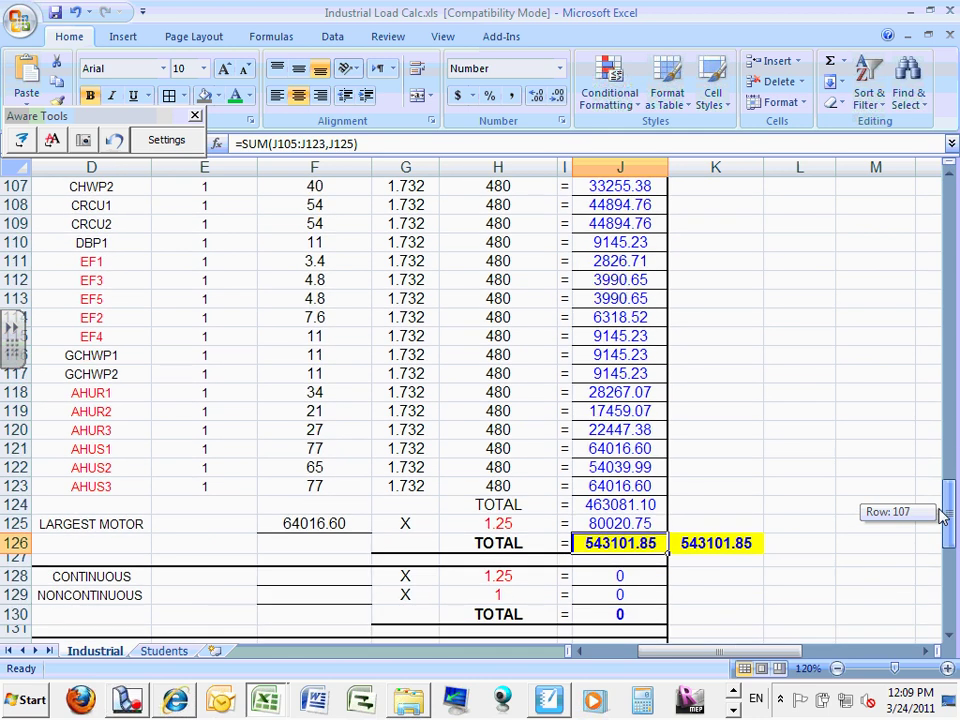
pyautogui.moveTo(940, 513); pyautogui.dragTo(948, 216)
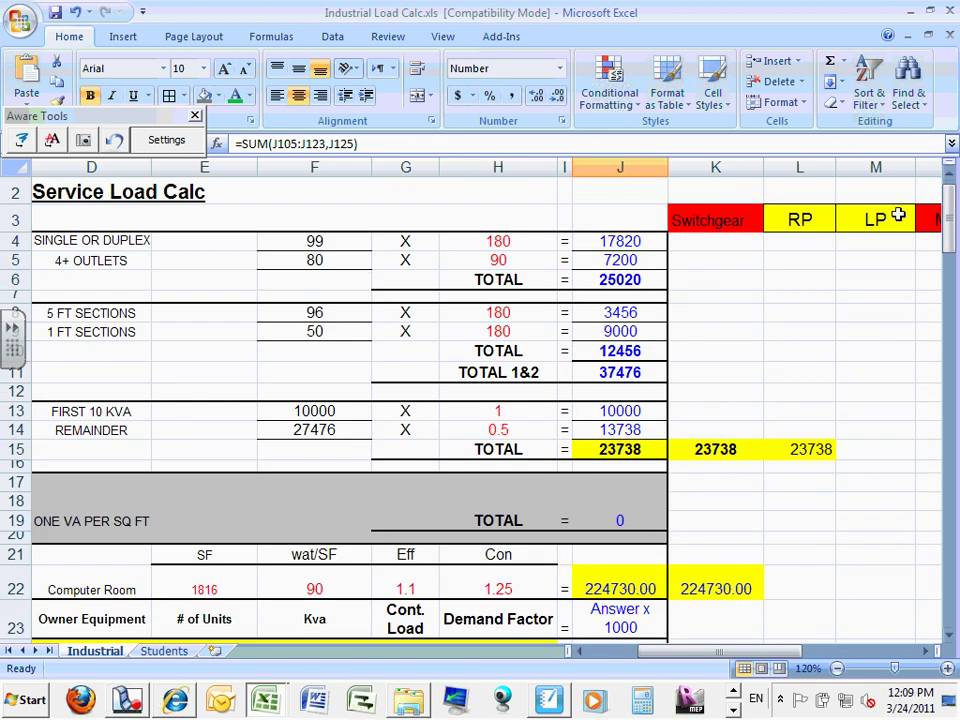
pyautogui.moveTo(720, 651); pyautogui.dragTo(770, 651)
pyautogui.click(691, 168)
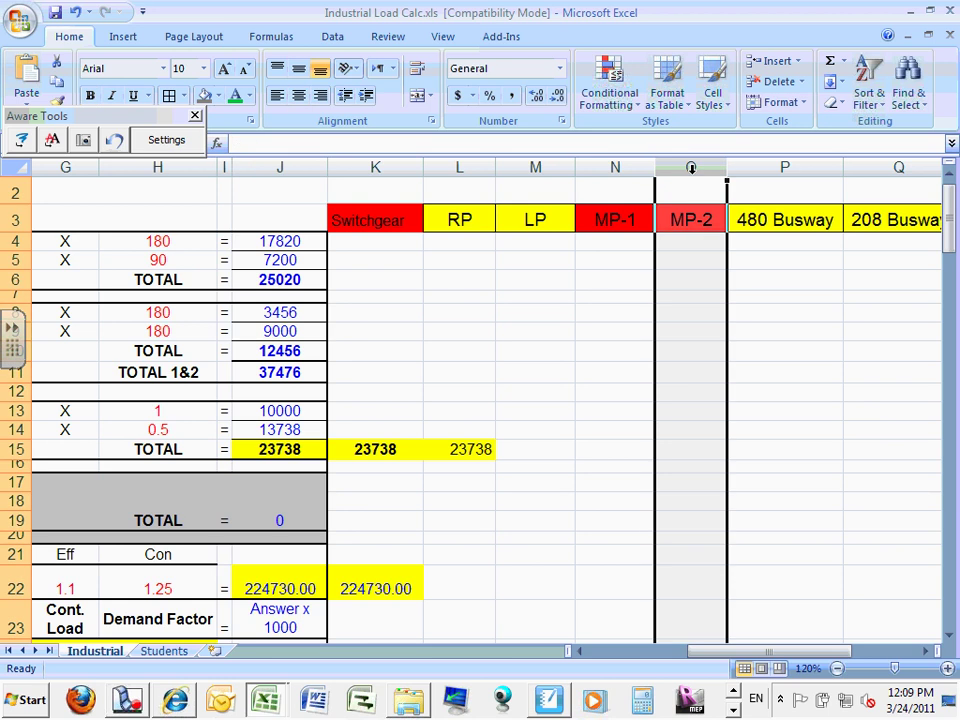
pyautogui.moveTo(952, 216); pyautogui.dragTo(957, 342)
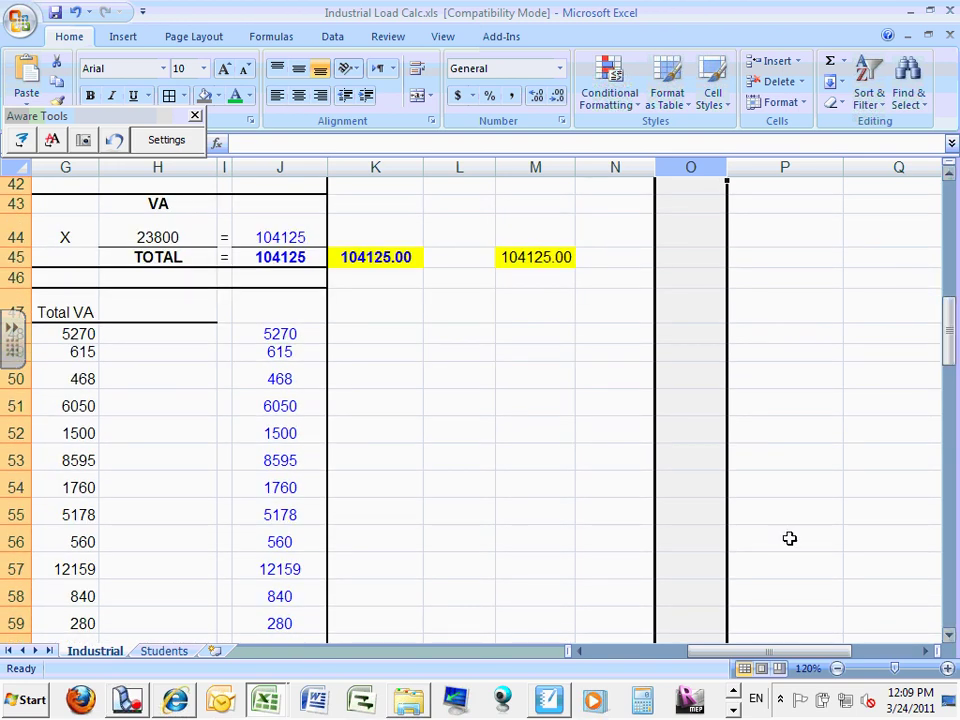
pyautogui.moveTo(724, 651); pyautogui.dragTo(683, 655)
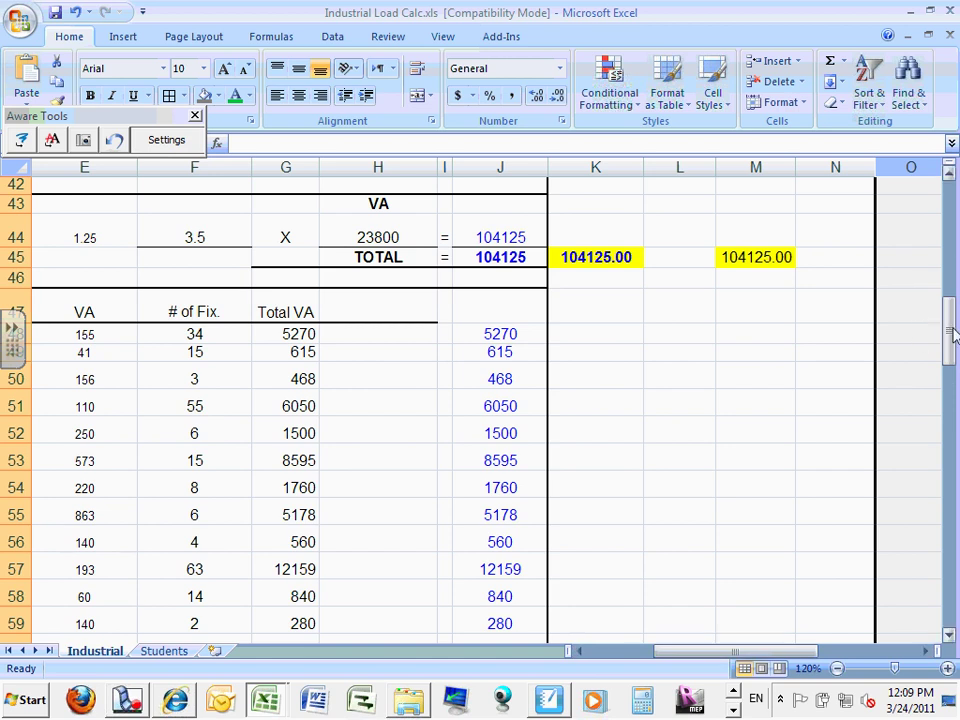
pyautogui.moveTo(953, 335); pyautogui.dragTo(945, 506)
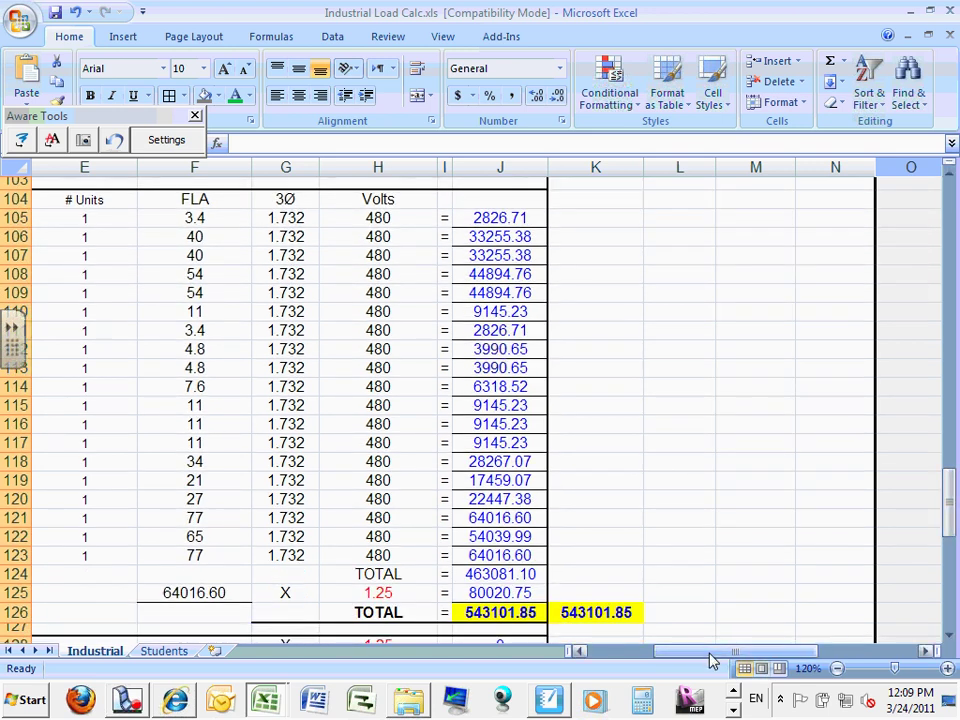
pyautogui.moveTo(712, 660); pyautogui.dragTo(728, 660)
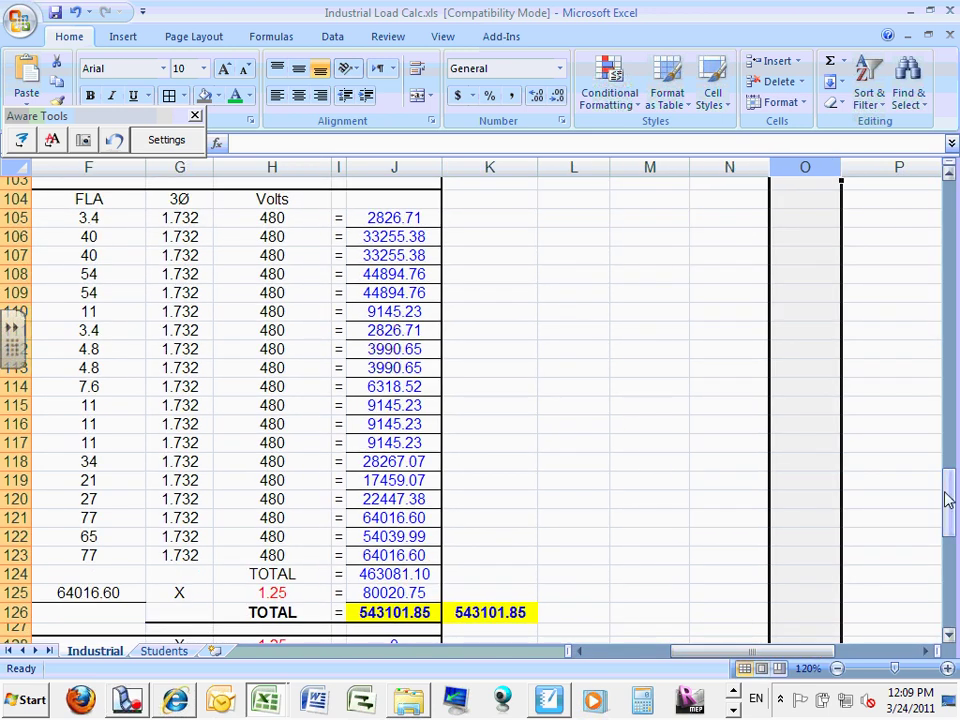
pyautogui.moveTo(951, 506); pyautogui.dragTo(951, 512)
pyautogui.moveTo(950, 515); pyautogui.dragTo(949, 516)
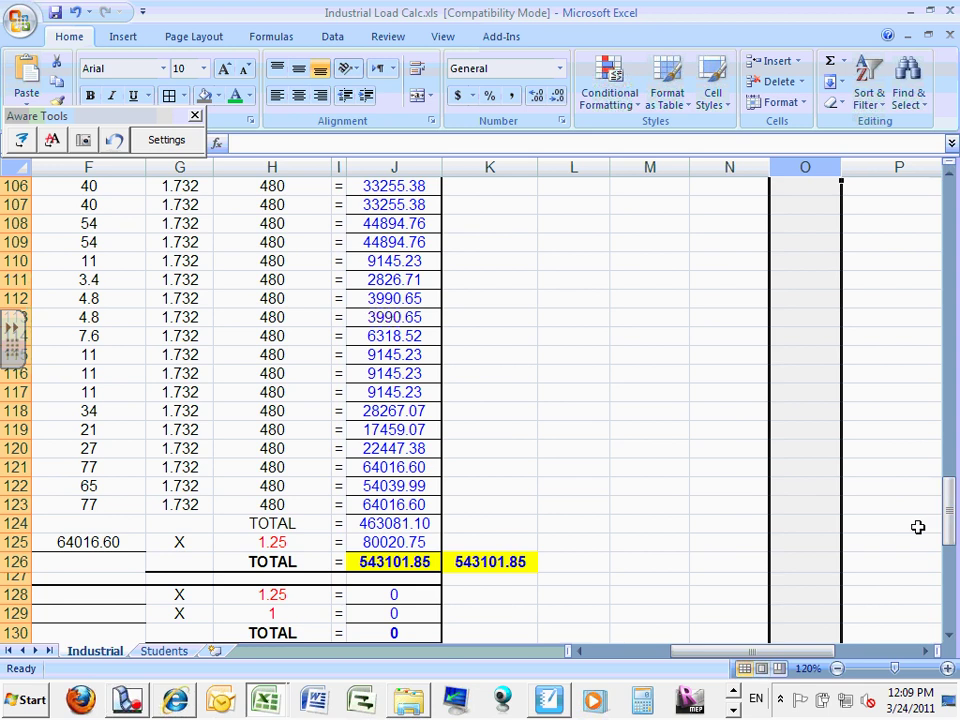
pyautogui.click(808, 561)
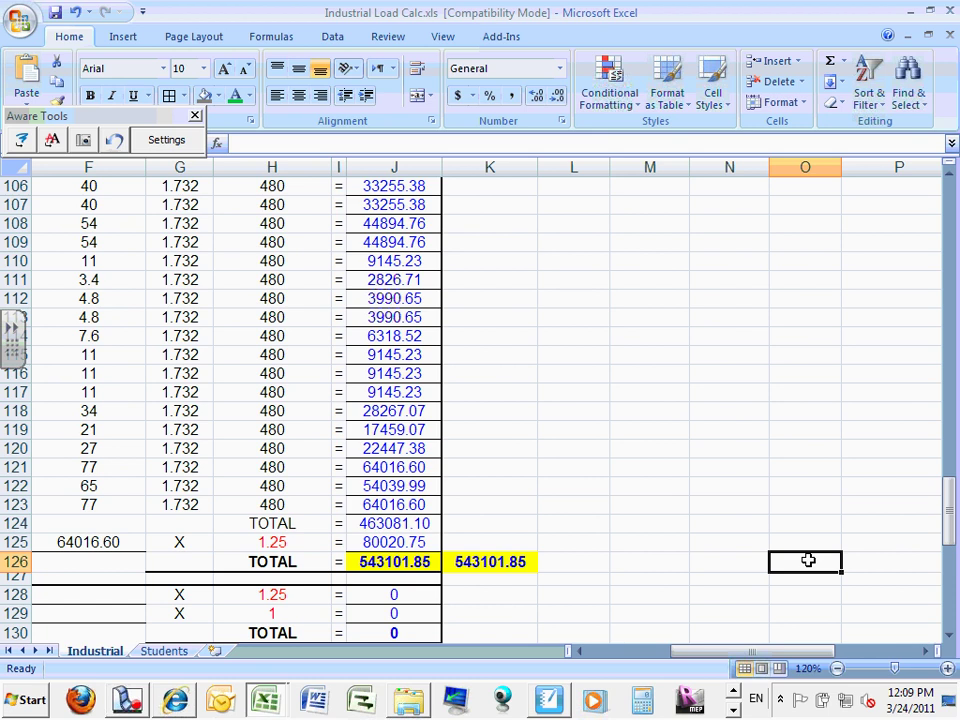
pyautogui.write('=')
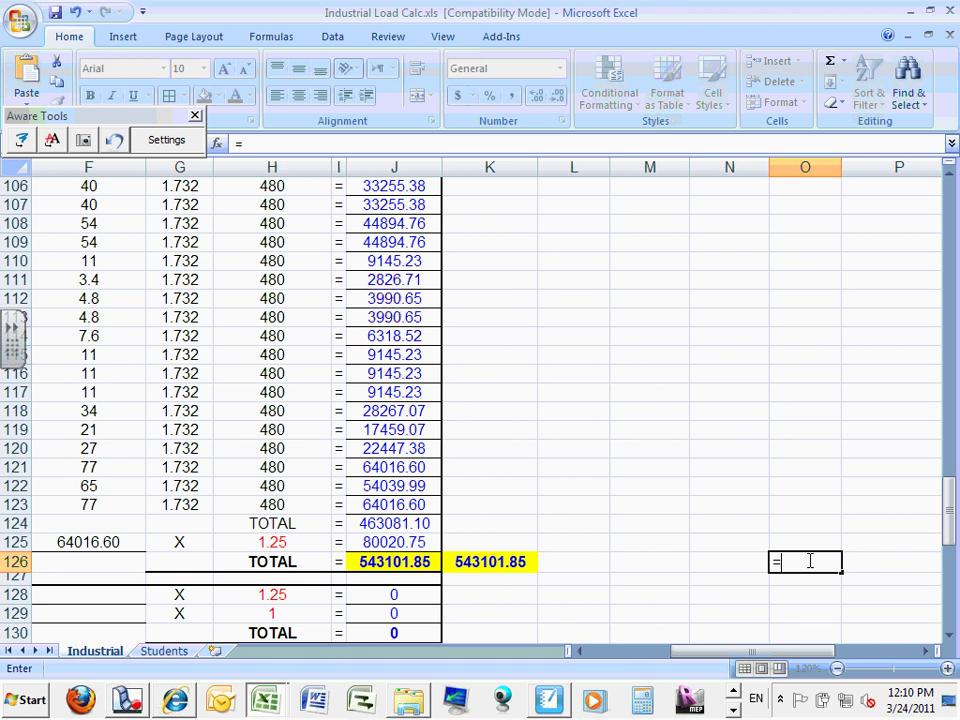
pyautogui.moveTo(711, 656); pyautogui.dragTo(681, 656)
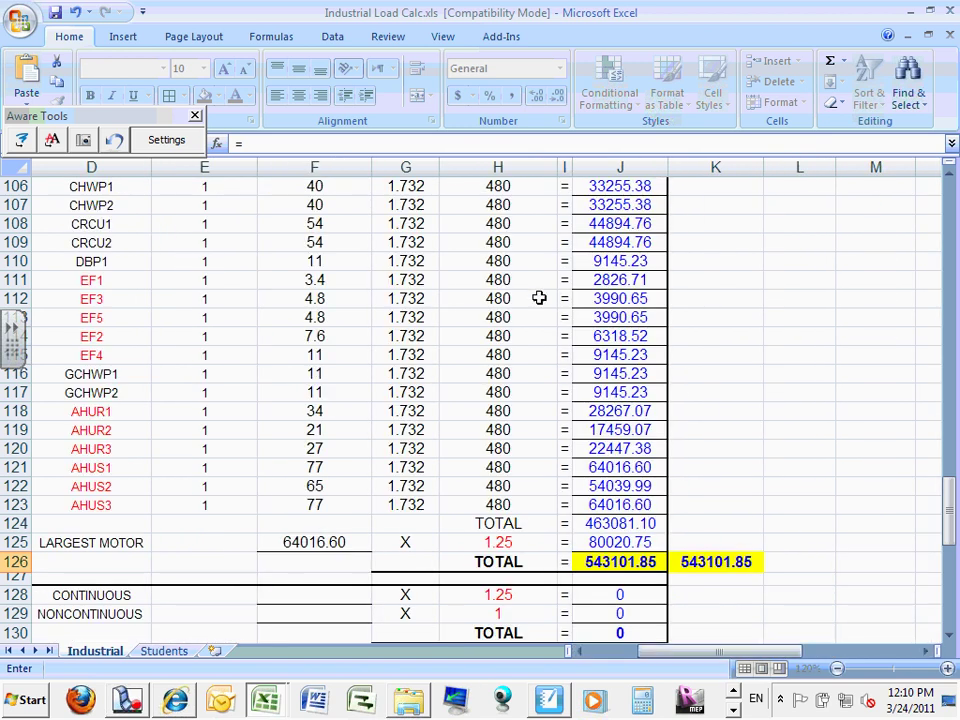
pyautogui.click(625, 280)
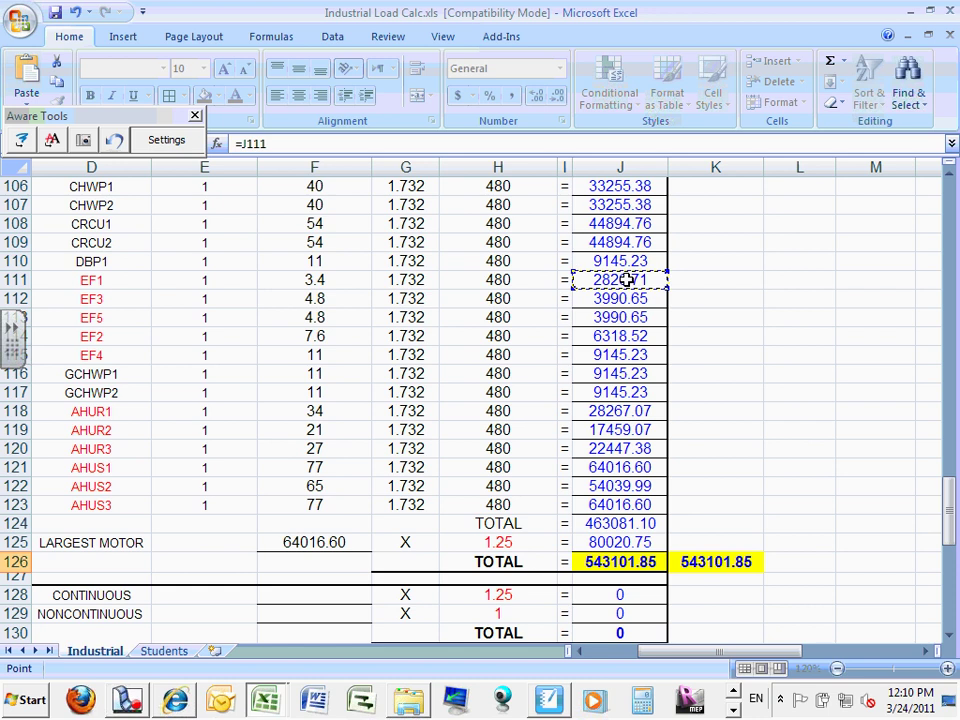
pyautogui.write('*')
pyautogui.click(620, 298)
pyautogui.write('*')
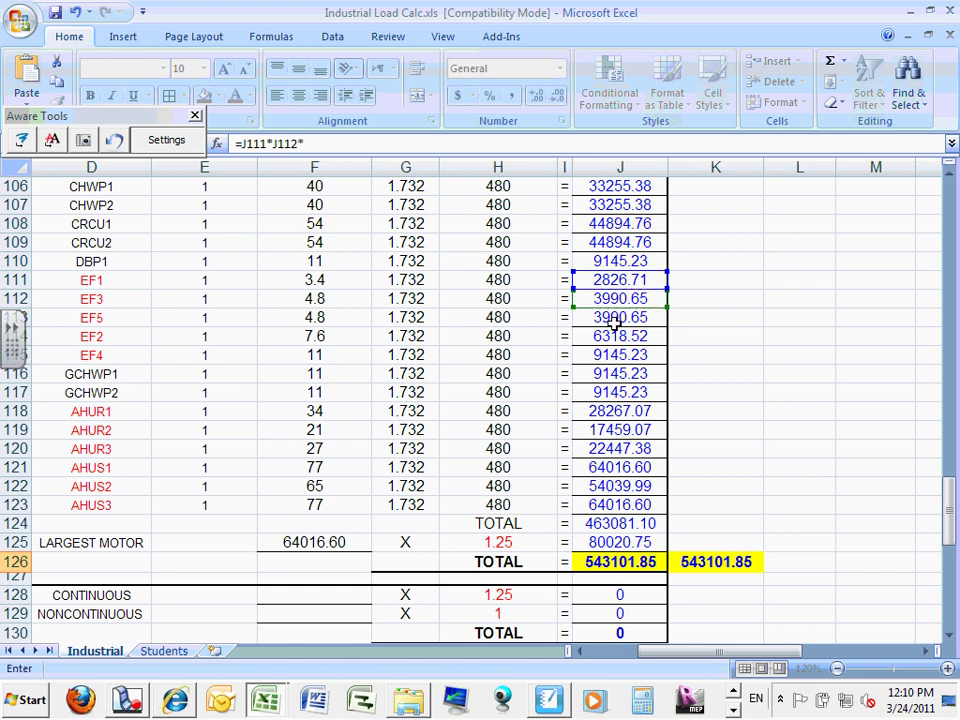
pyautogui.click(614, 317)
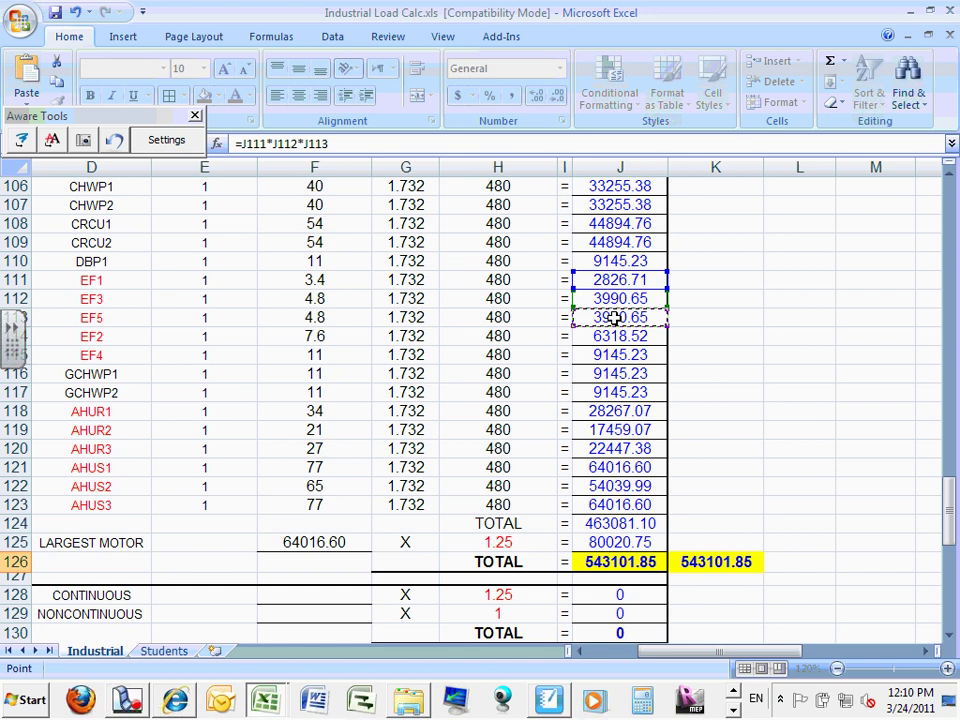
pyautogui.write('*')
pyautogui.click(608, 336)
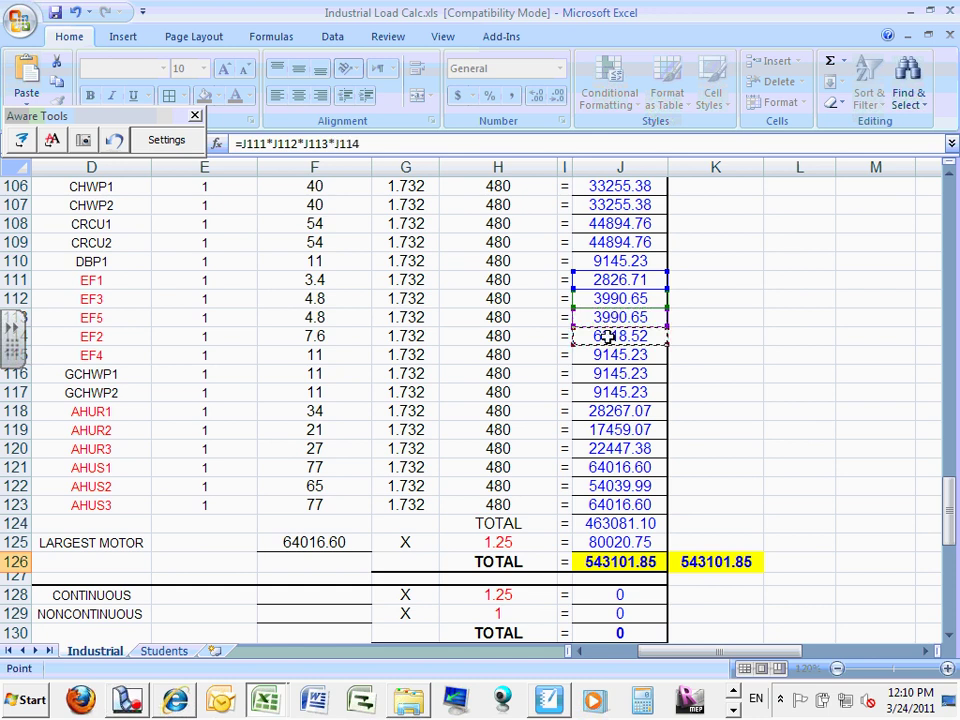
pyautogui.write('*')
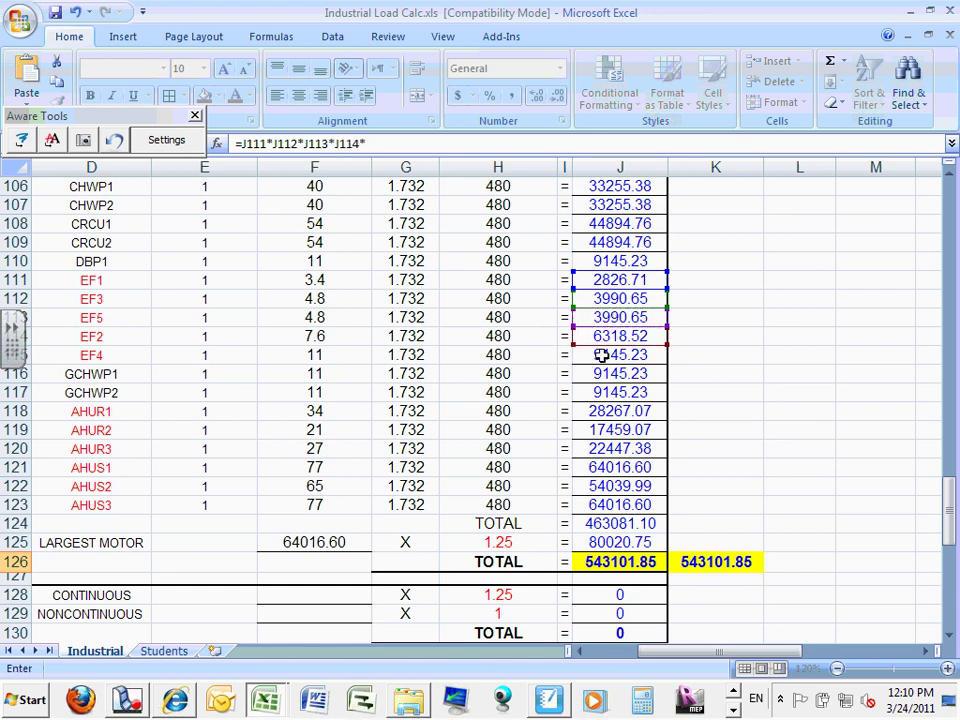
pyautogui.click(600, 355)
pyautogui.write('*')
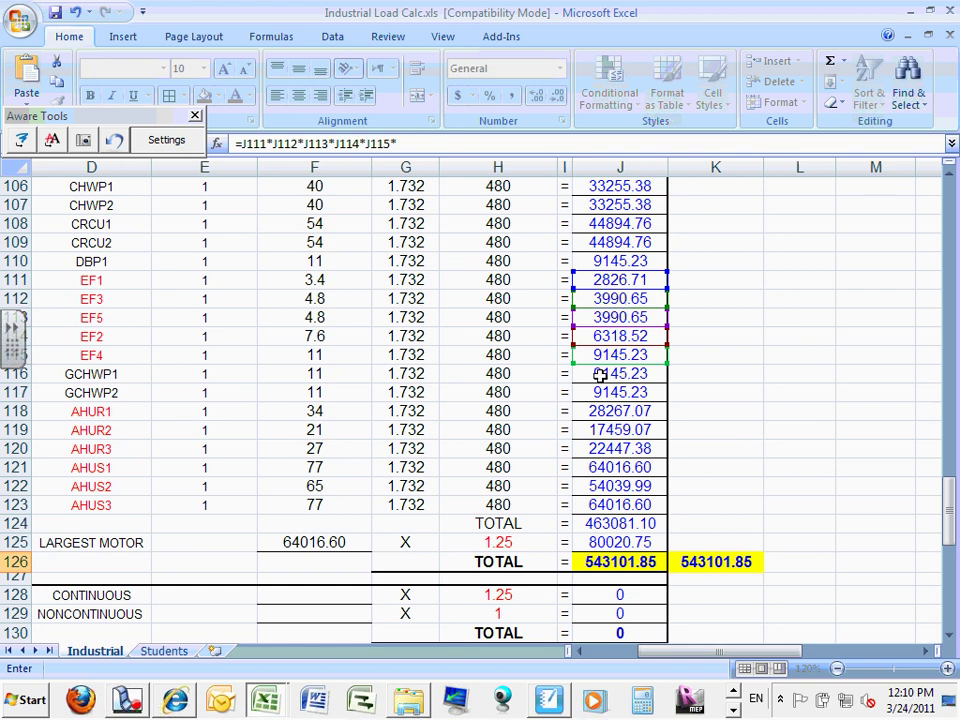
pyautogui.press('Escape')
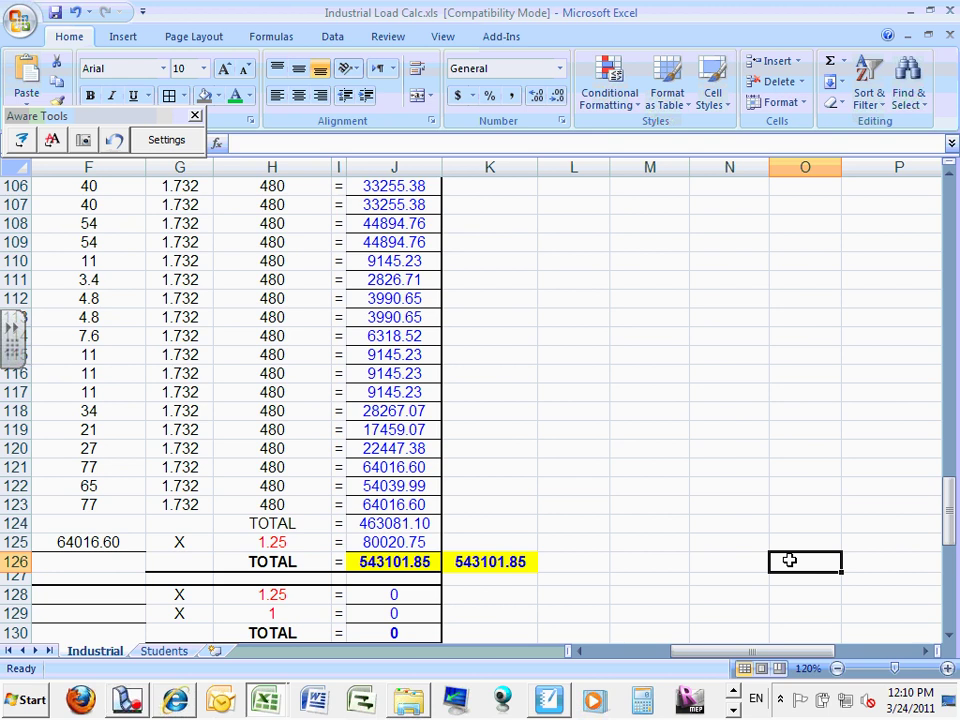
# Step: Build a SUM formula in O126 over the exhaust fan loads in J111:J115
pyautogui.write('=s')
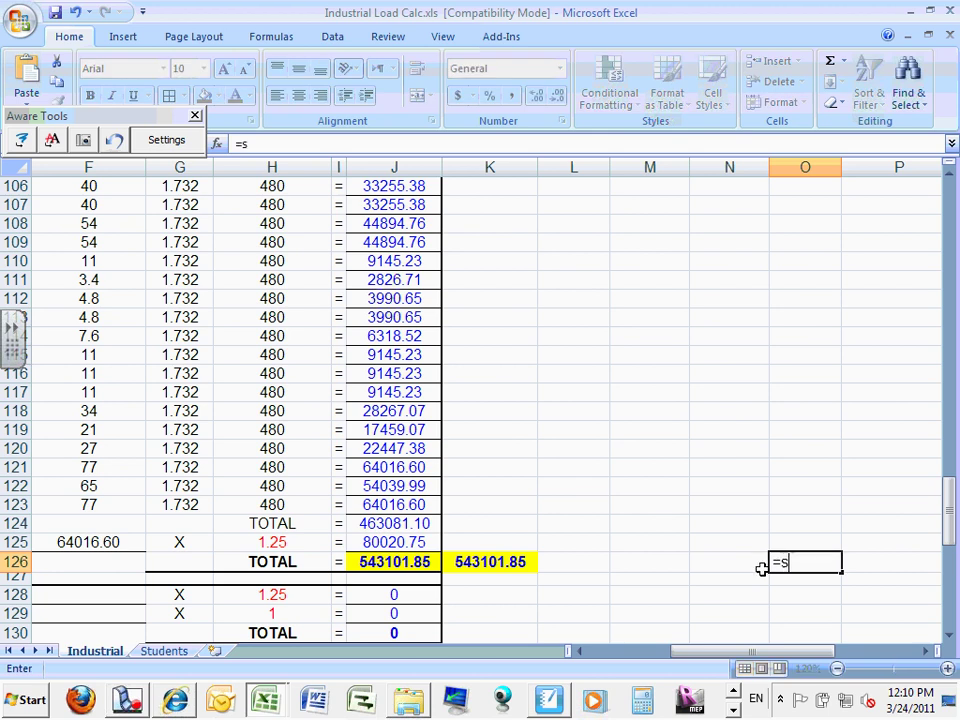
pyautogui.write('um(')
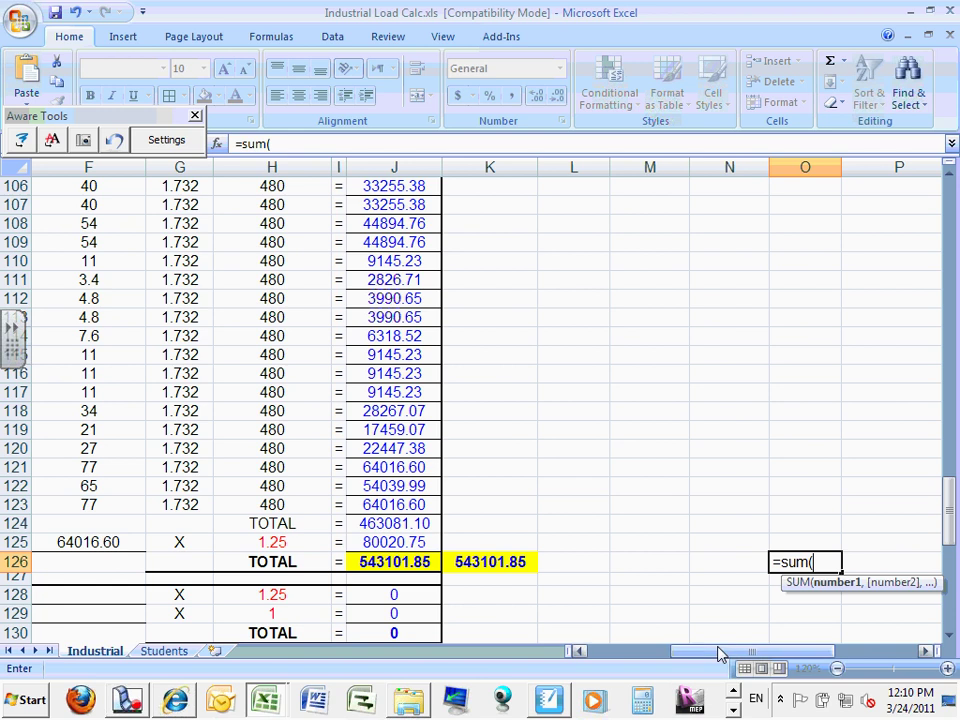
pyautogui.moveTo(720, 652); pyautogui.dragTo(670, 658)
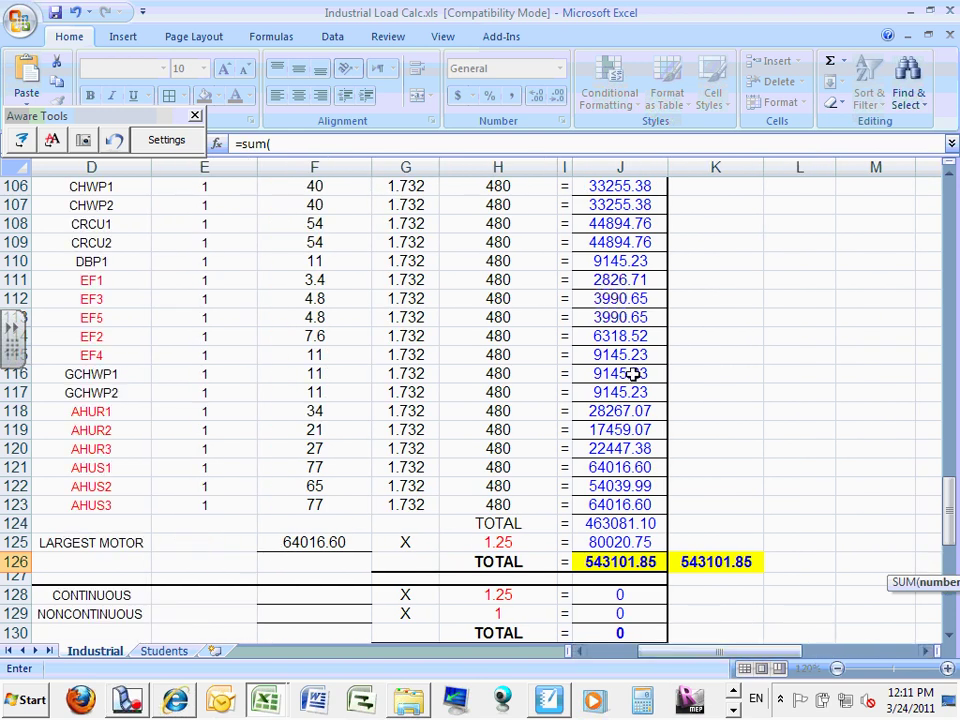
pyautogui.click(612, 285)
pyautogui.moveTo(612, 283); pyautogui.dragTo(660, 386)
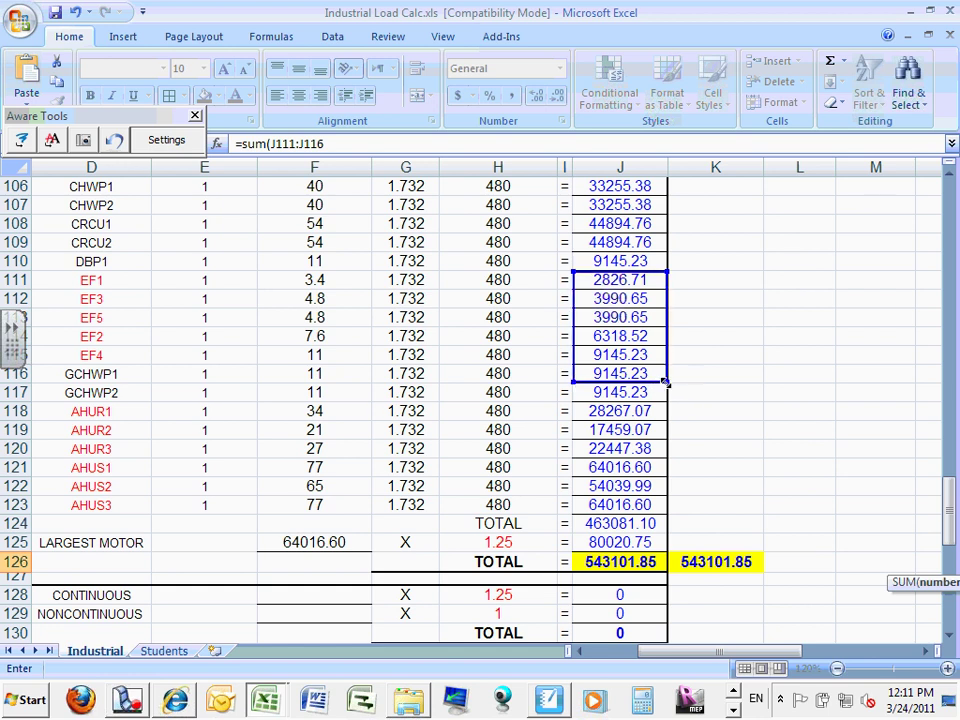
pyautogui.moveTo(666, 381); pyautogui.dragTo(663, 371)
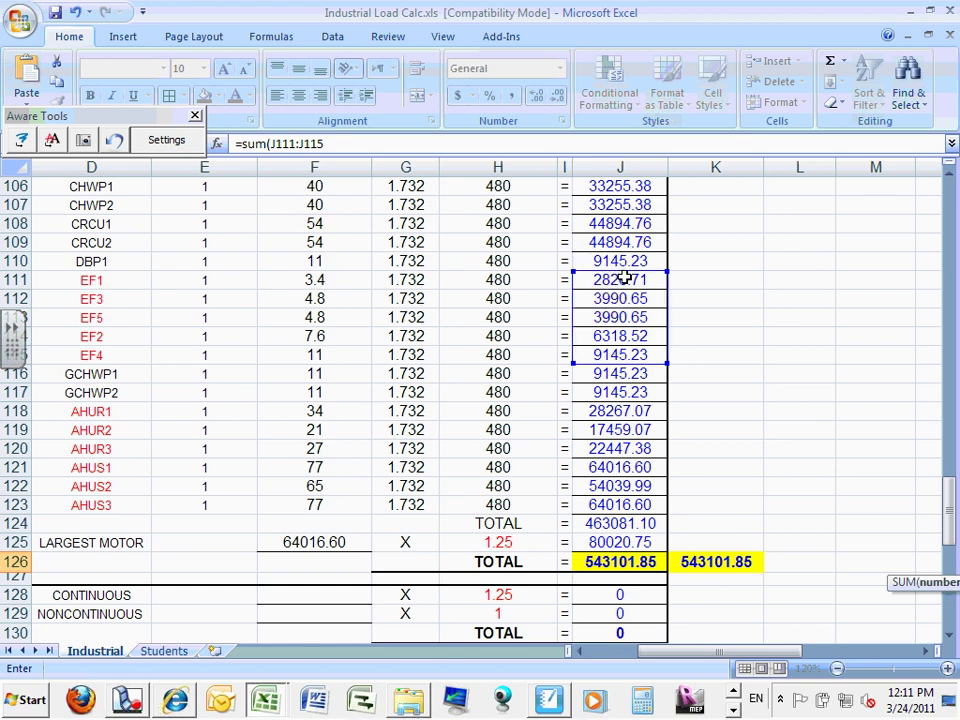
pyautogui.click(328, 144)
pyautogui.write(')')
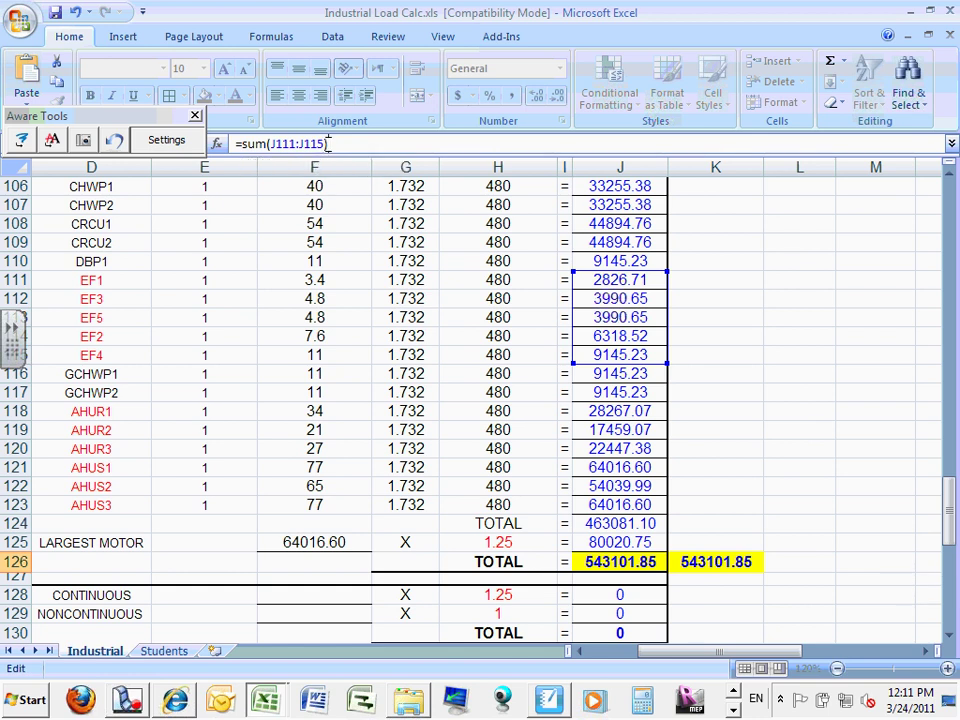
# Step: Add the air handler loads J118:J123 as the second range of the MP-2 SUM formula
pyautogui.click(327, 144)
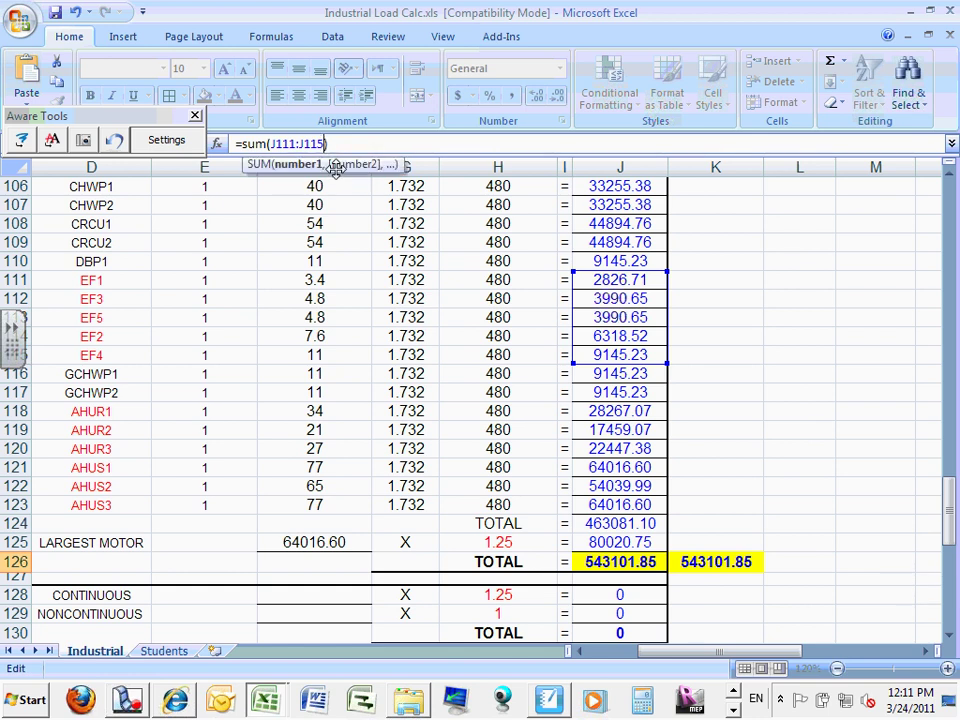
pyautogui.write(',')
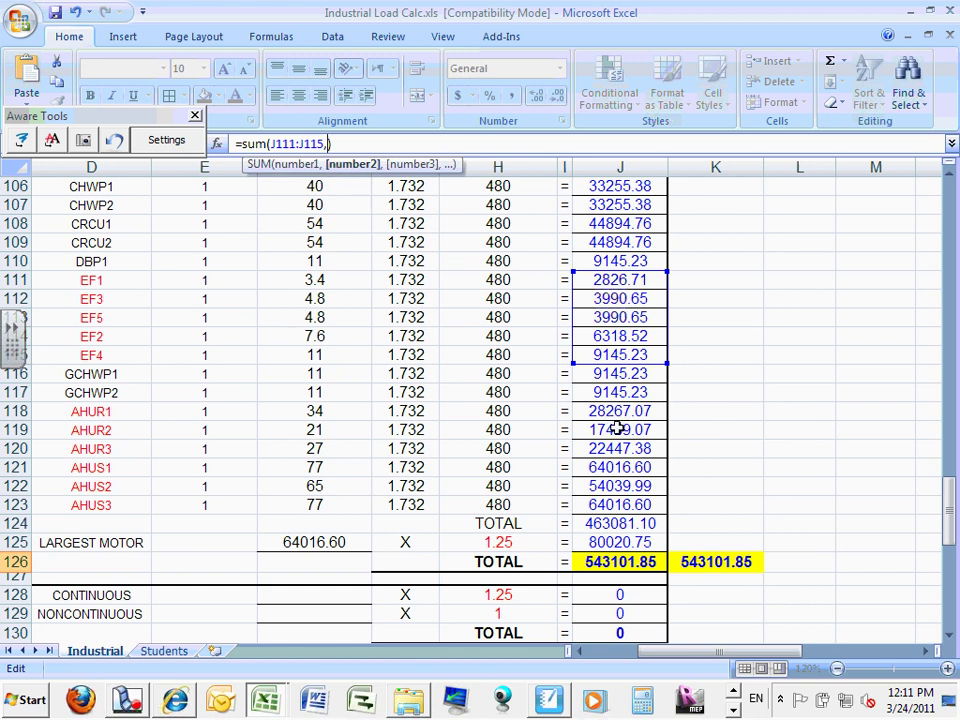
pyautogui.moveTo(617, 428); pyautogui.dragTo(619, 507)
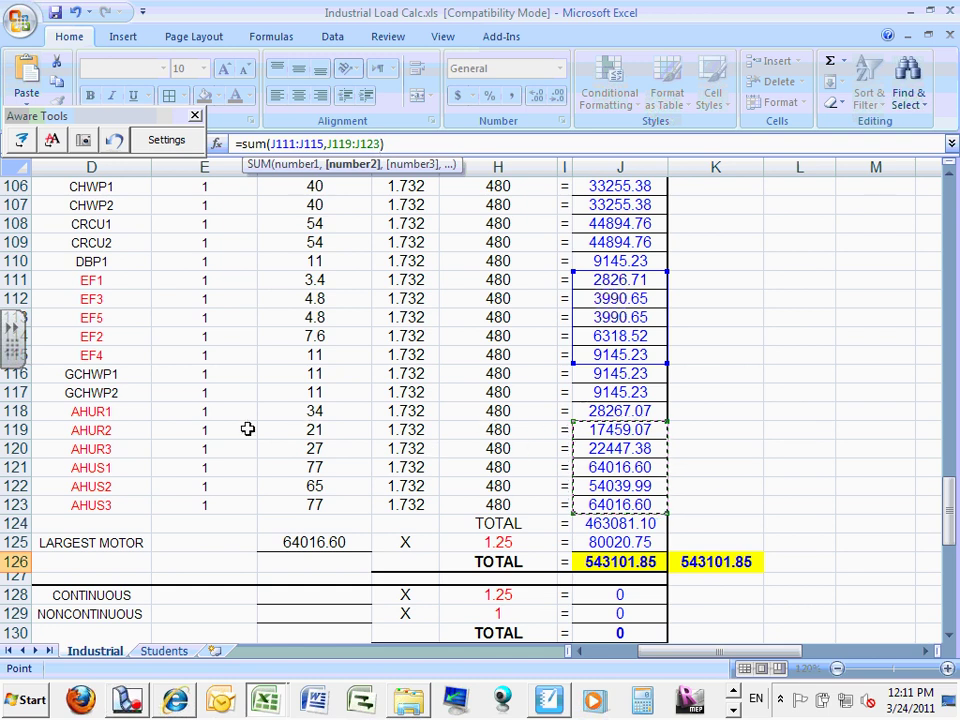
pyautogui.moveTo(665, 421); pyautogui.dragTo(666, 407)
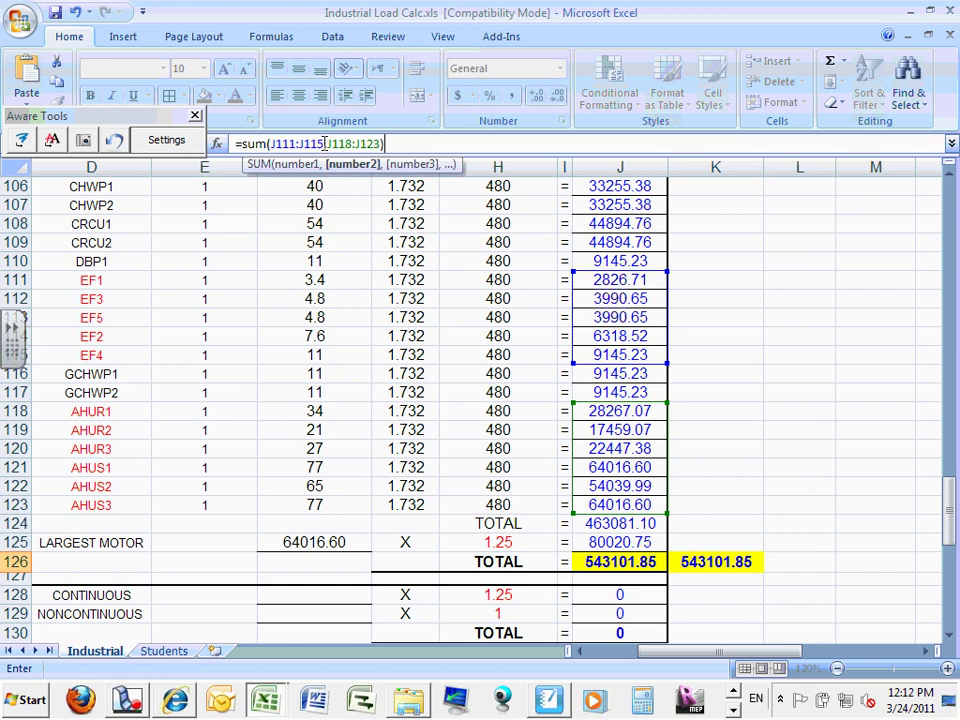
pyautogui.click(325, 143)
pyautogui.write(',')
# Step: Add the CT1 cooling tower load J100 as the third argument of the MP-2 SUM formula and complete the formula
pyautogui.click(381, 143)
pyautogui.write(',')
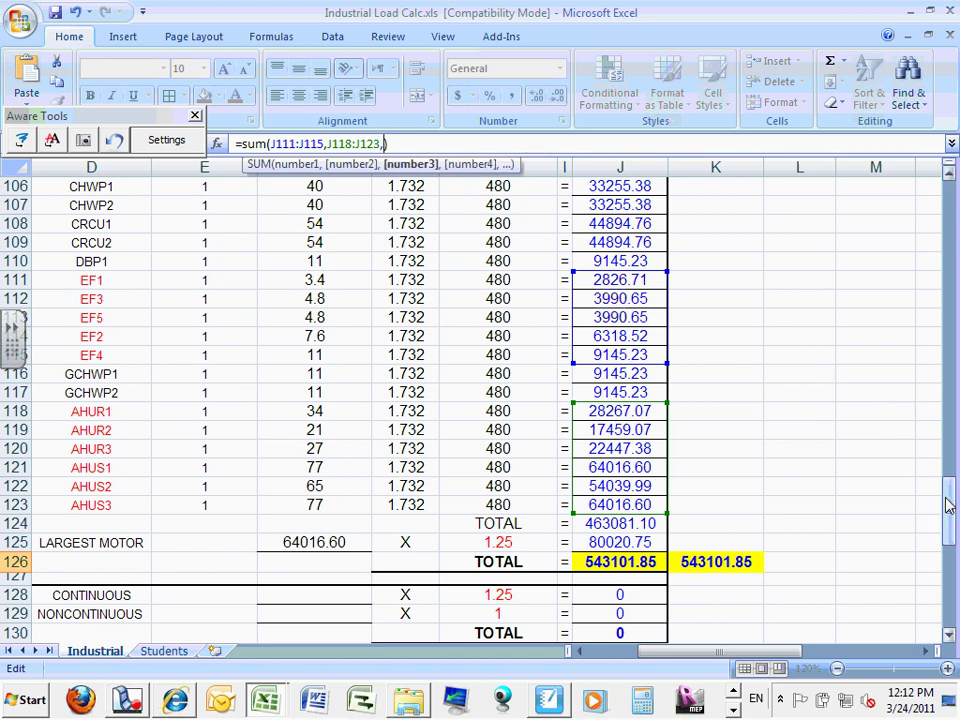
pyautogui.moveTo(945, 501); pyautogui.dragTo(947, 472)
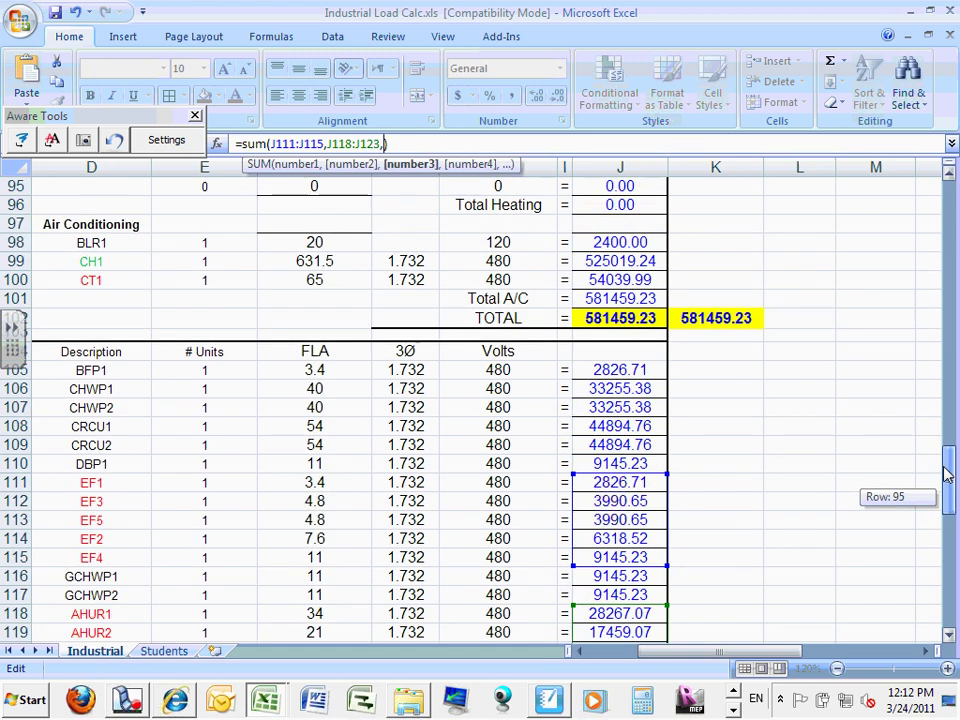
pyautogui.click(622, 279)
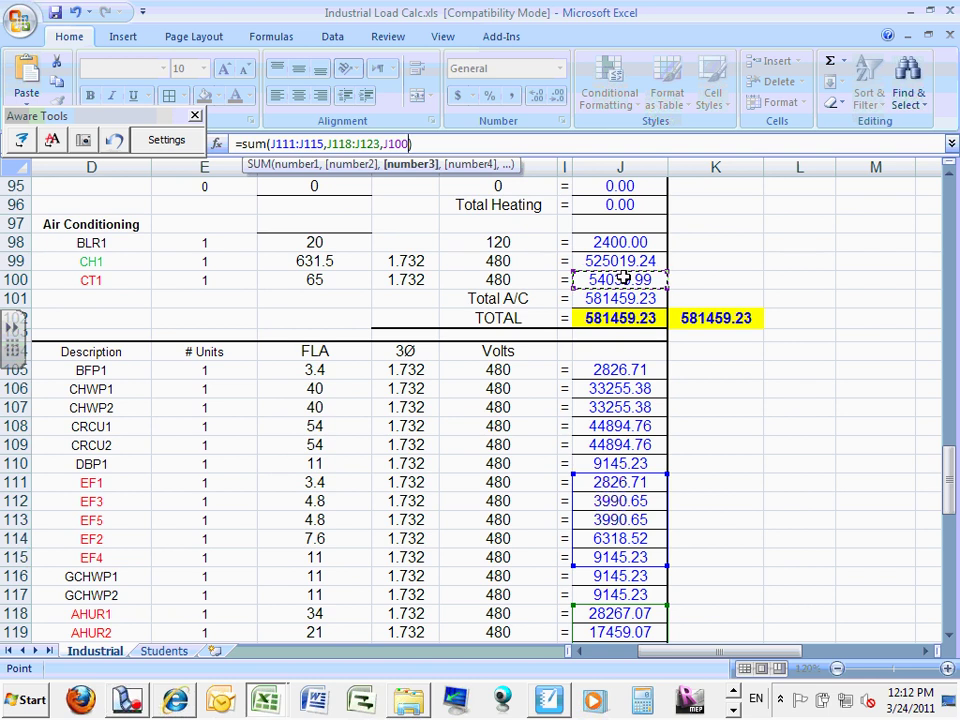
pyautogui.press('Return')
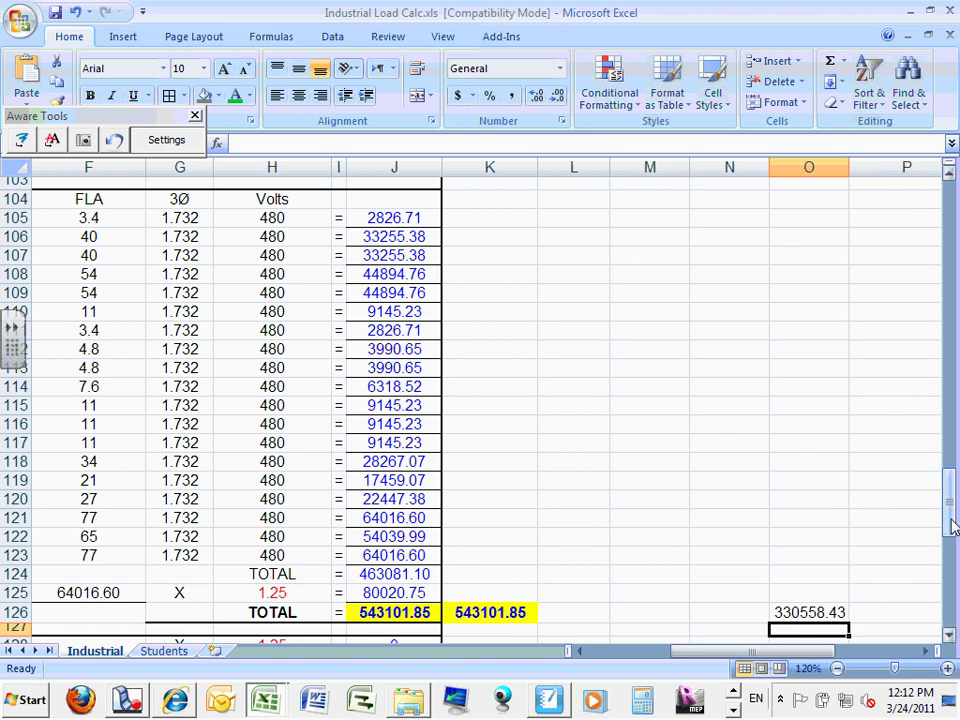
# Step: Fill the MP-2 motor total cell O126 with yellow
pyautogui.moveTo(953, 527); pyautogui.dragTo(950, 572)
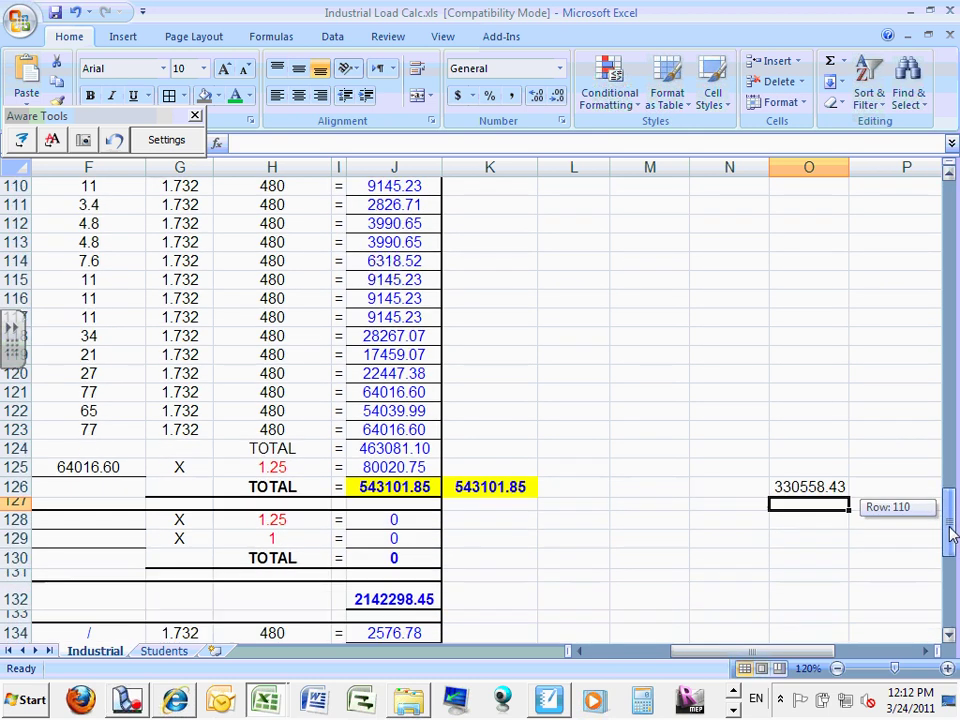
pyautogui.click(815, 486)
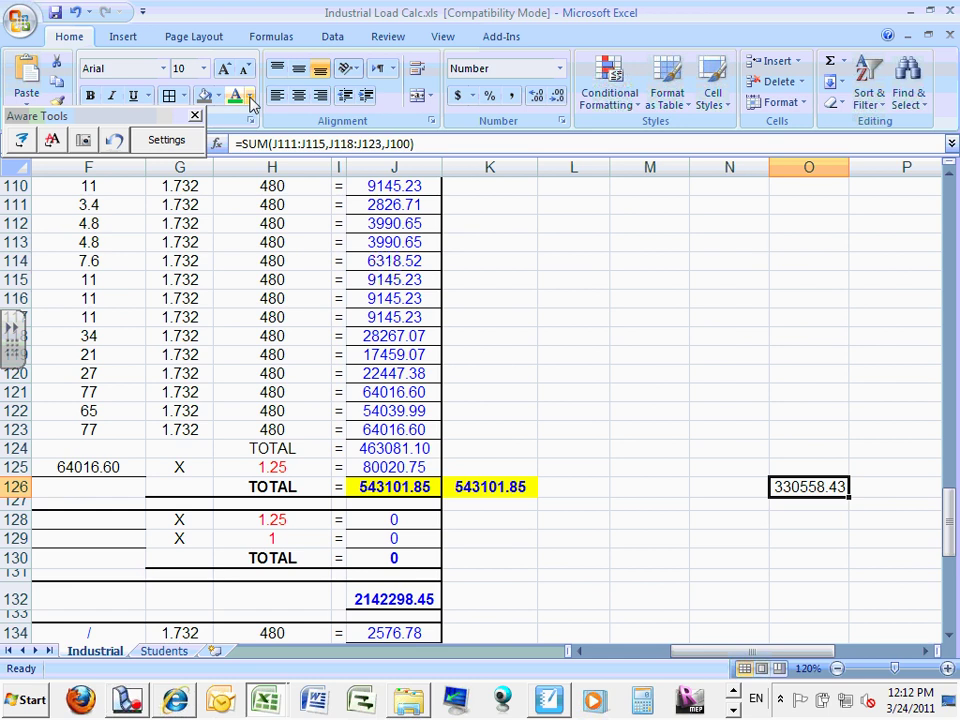
pyautogui.click(218, 96)
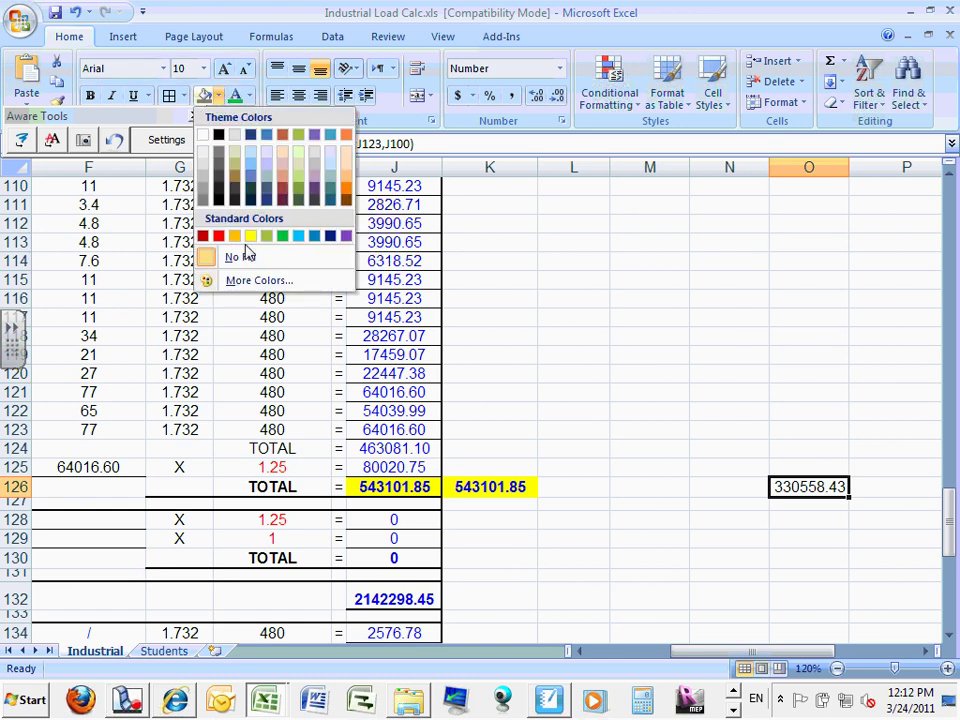
pyautogui.click(250, 237)
pyautogui.click(759, 429)
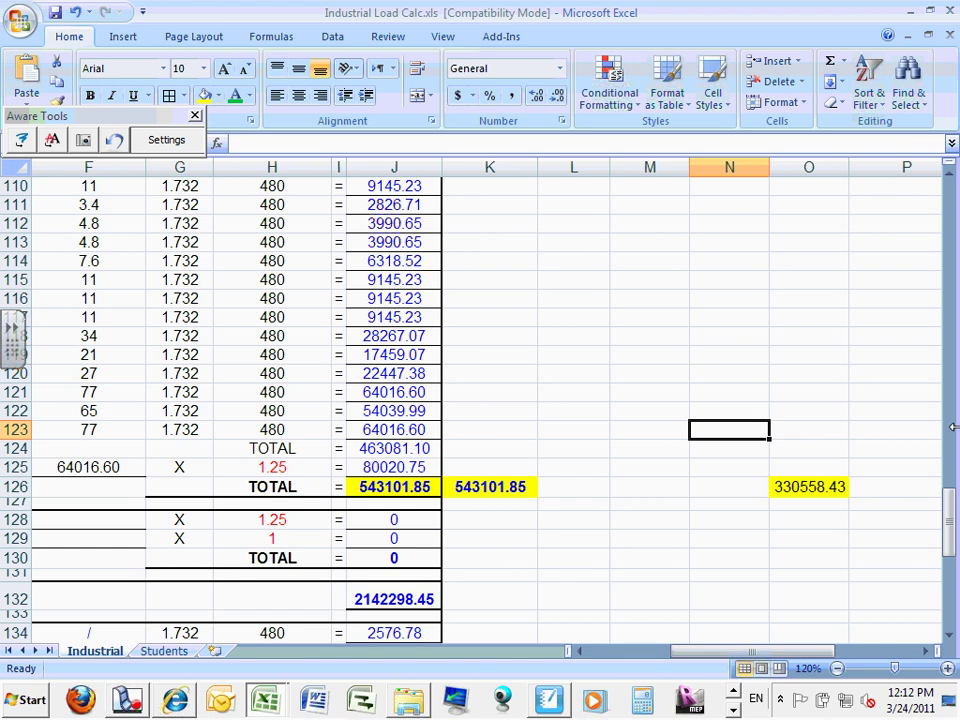
pyautogui.moveTo(951, 520)
pyautogui.mouseDown()
pyautogui.moveTo(955, 192)
pyautogui.moveTo(955, 507)
pyautogui.moveTo(952, 388)
pyautogui.moveTo(935, 285)
pyautogui.moveTo(953, 520)
pyautogui.mouseUp()
pyautogui.click(727, 487)
pyautogui.write('=')
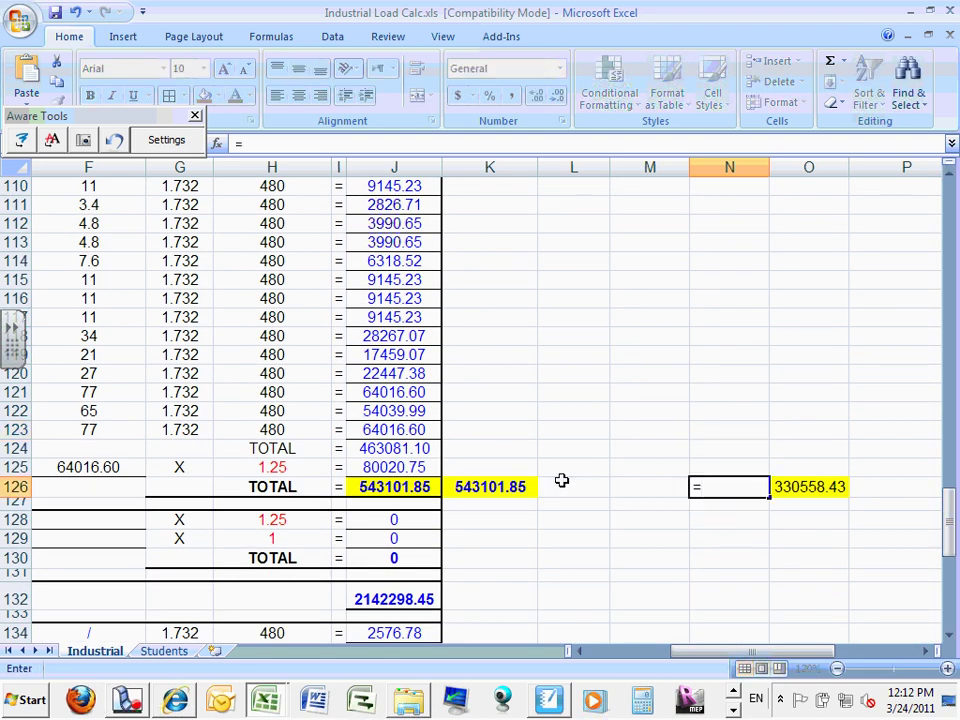
pyautogui.click(413, 487)
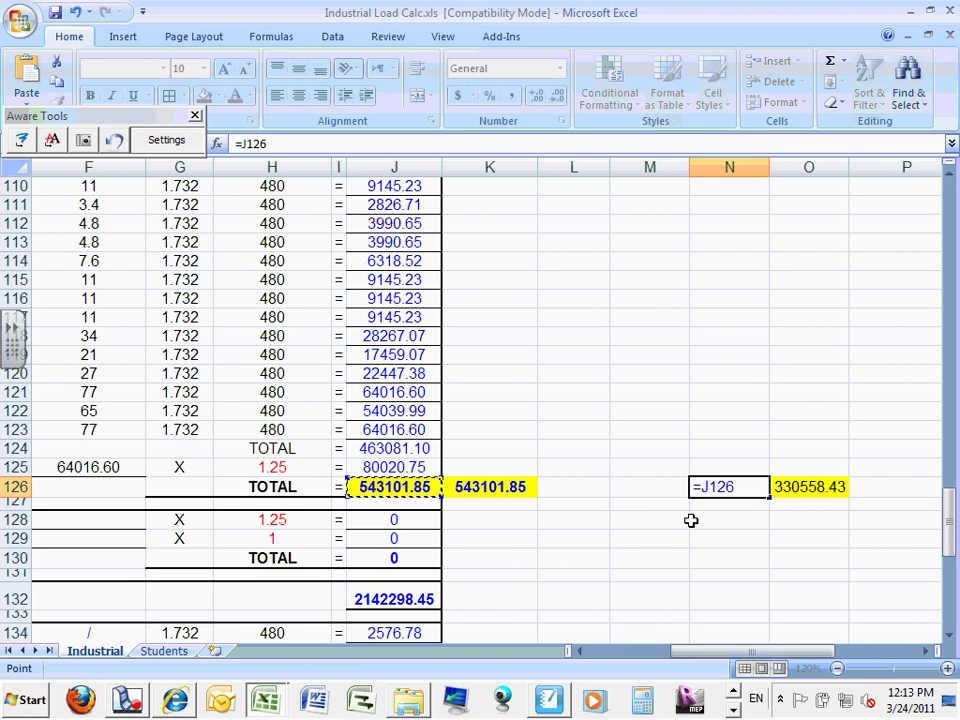
pyautogui.write('-')
pyautogui.click(822, 486)
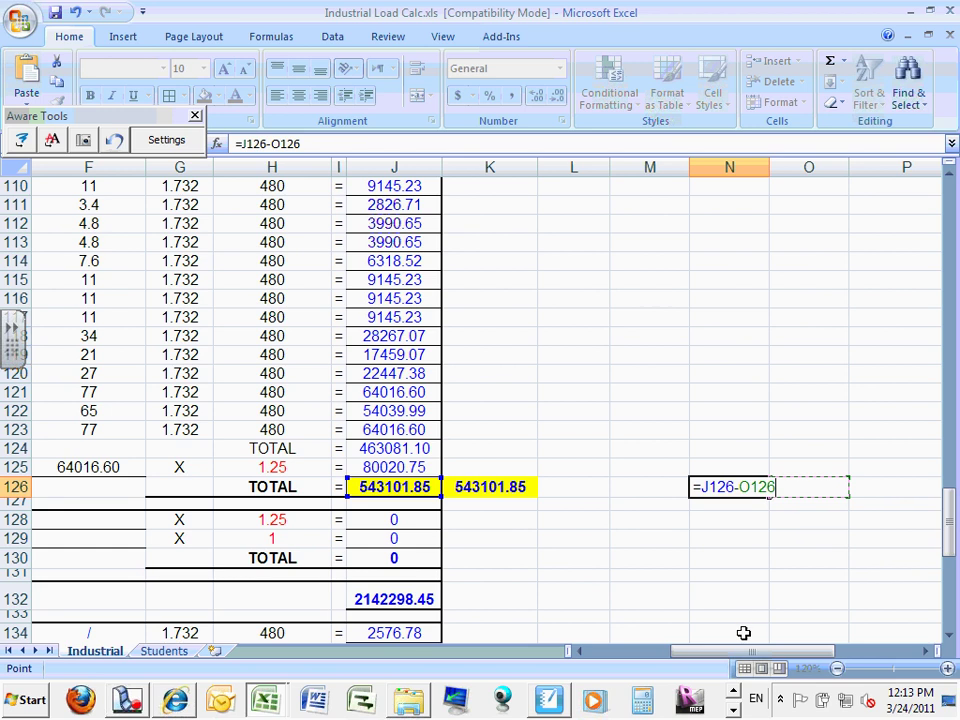
pyautogui.moveTo(724, 655); pyautogui.dragTo(666, 666)
pyautogui.moveTo(950, 520); pyautogui.dragTo(953, 597)
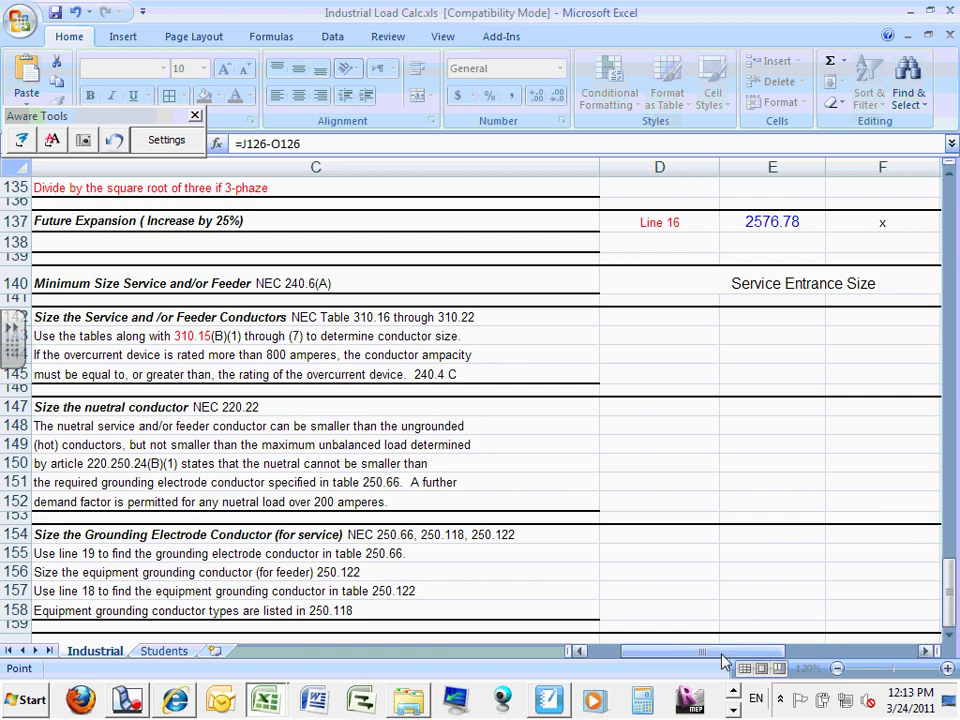
pyautogui.hotkey('ctrl', 'BackSpace')
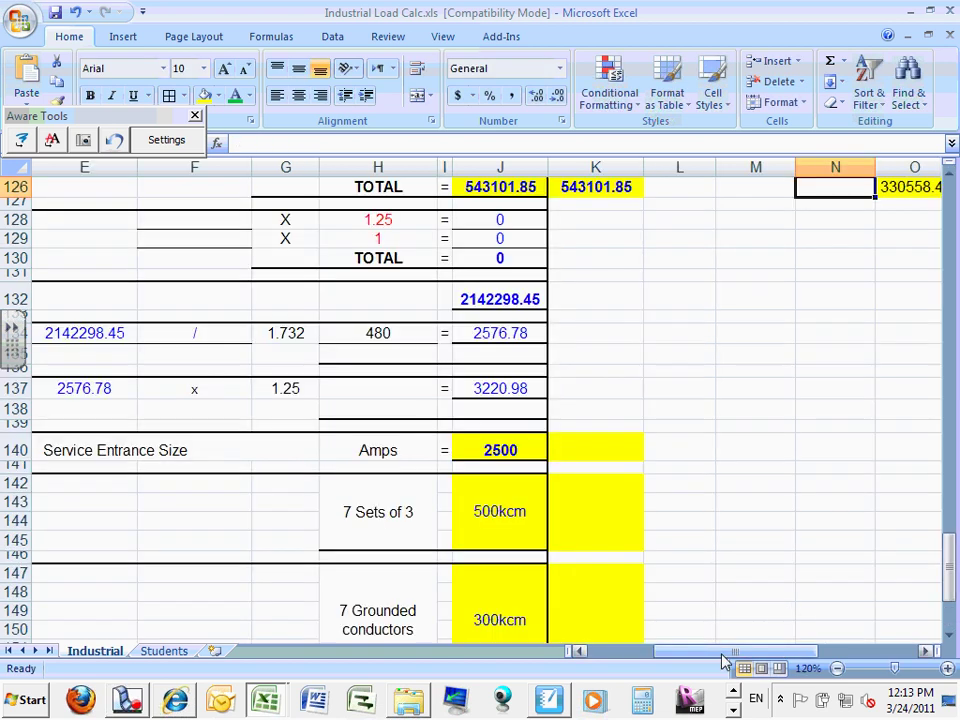
pyautogui.moveTo(950, 557); pyautogui.dragTo(950, 512)
pyautogui.click(510, 469)
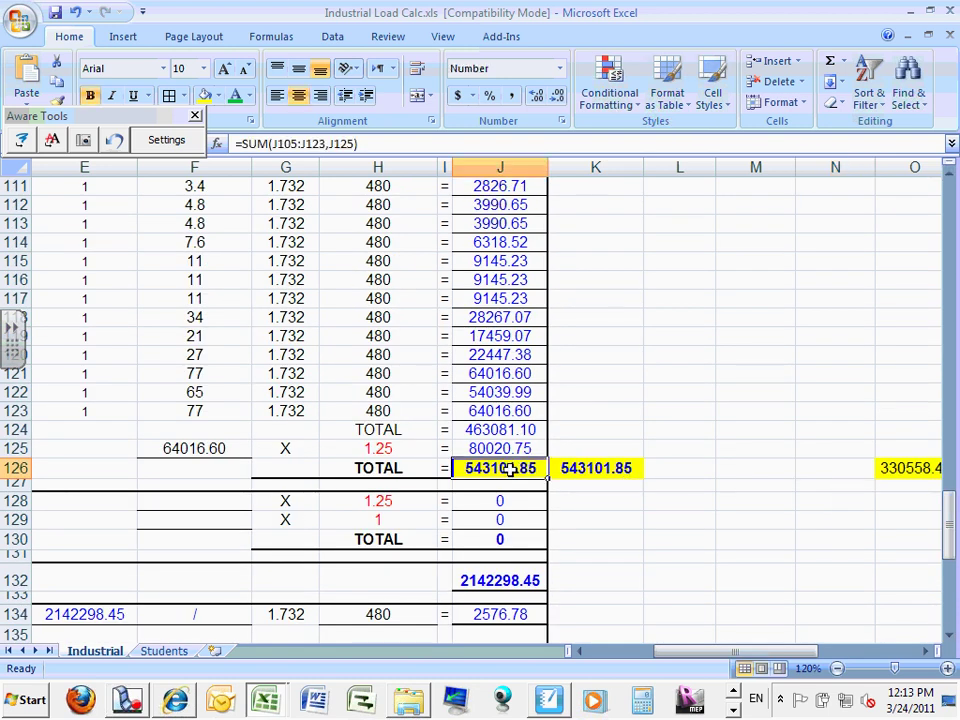
pyautogui.click(838, 469)
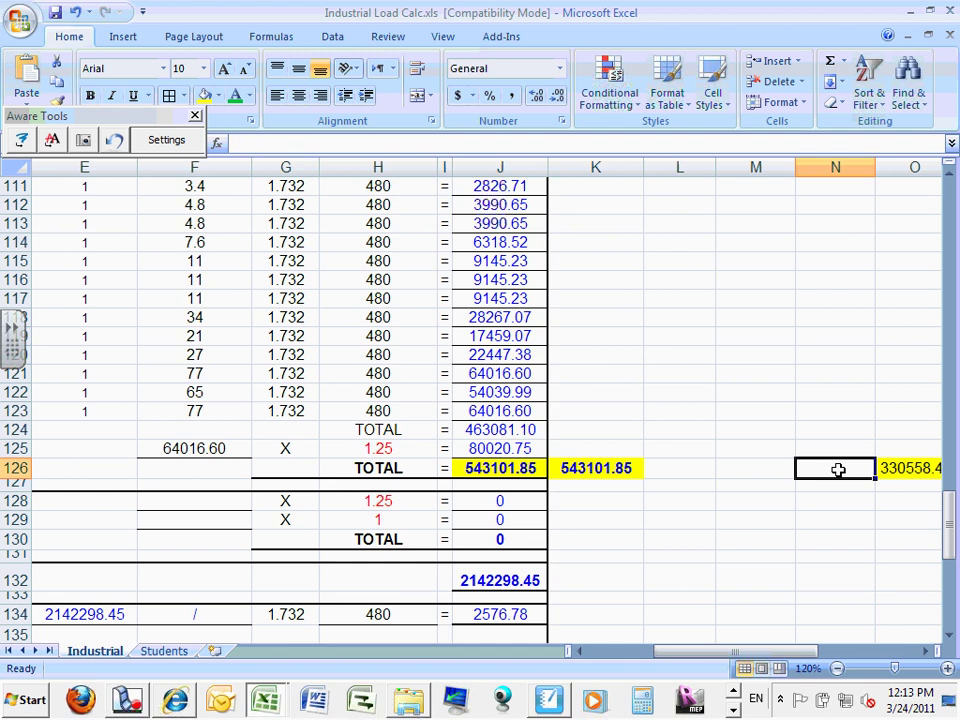
pyautogui.write('=')
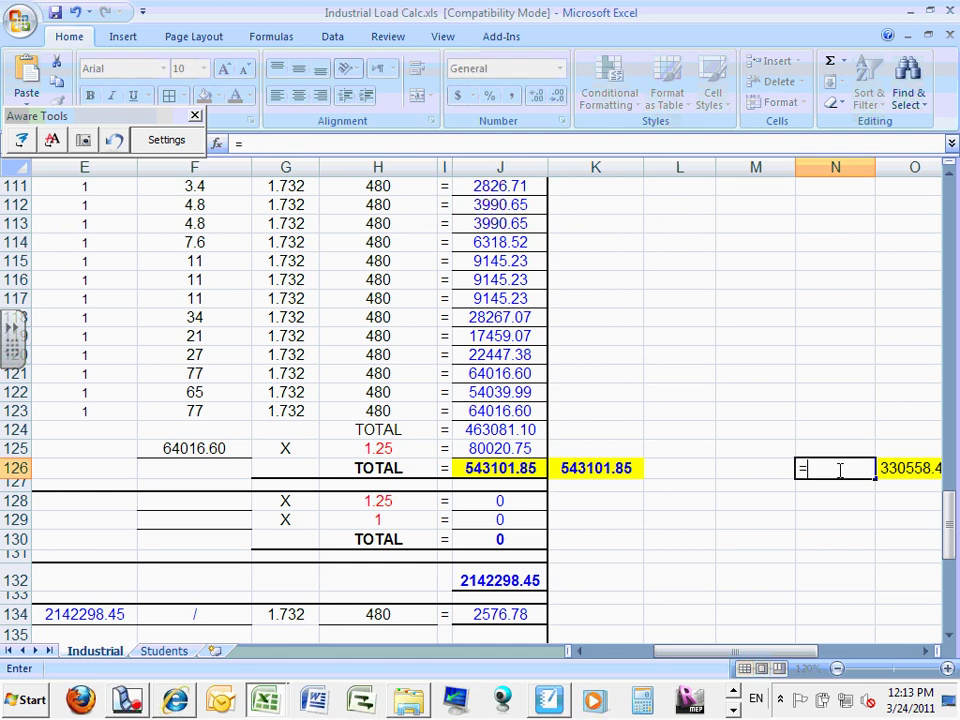
pyautogui.click(510, 468)
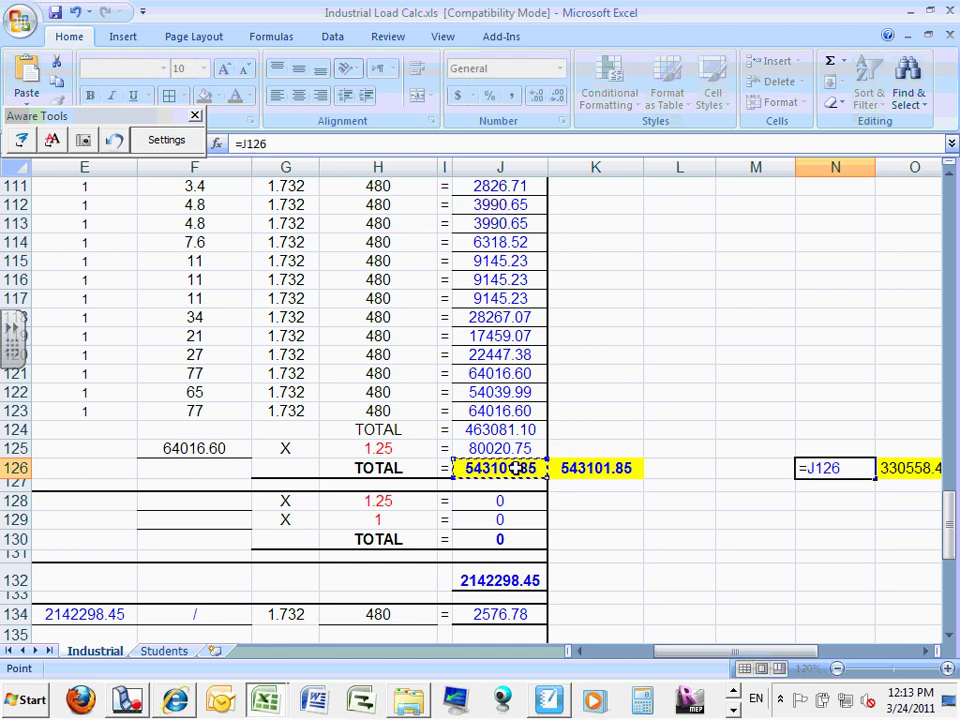
pyautogui.write('-')
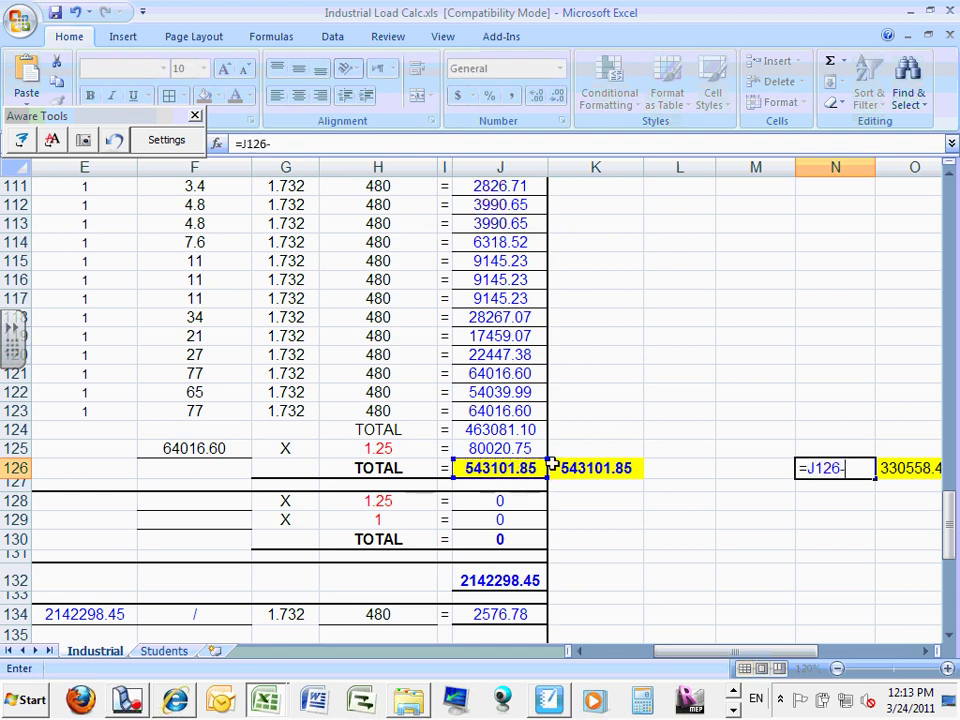
pyautogui.click(897, 468)
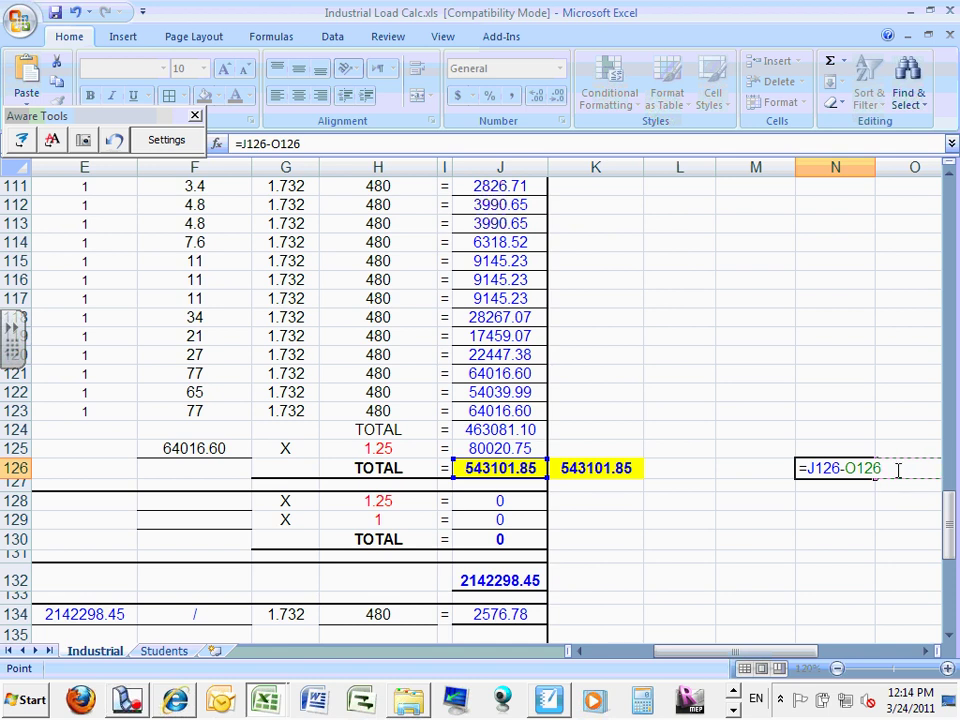
pyautogui.press('Escape')
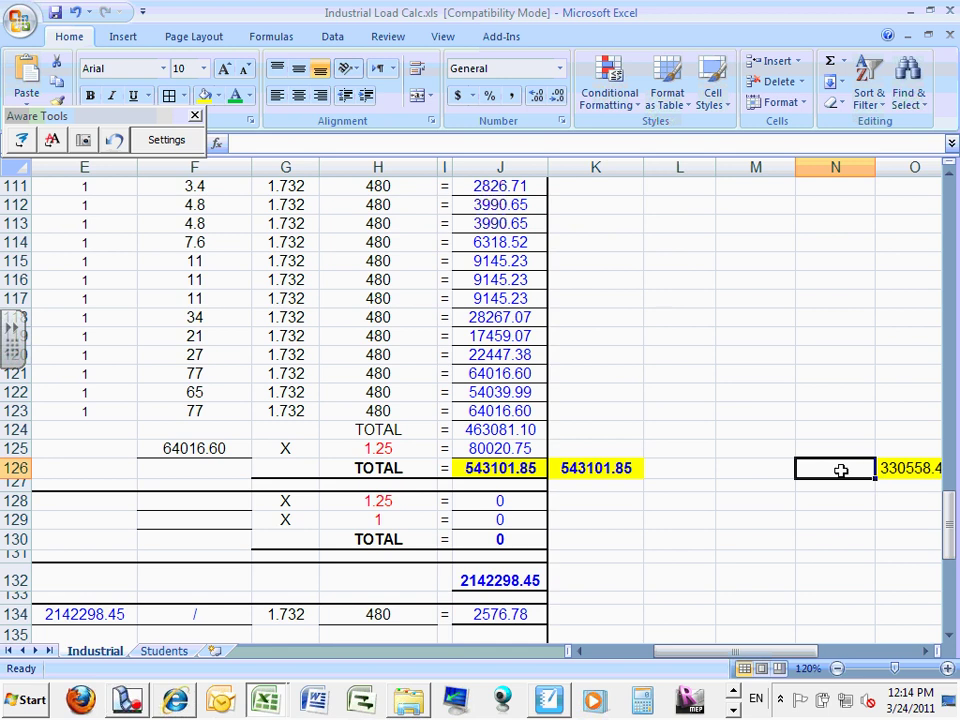
# Step: Start a SUM formula in N126 over the black-labelled motor loads BFP1 through DBP1 in J105:J110
pyautogui.write('=')
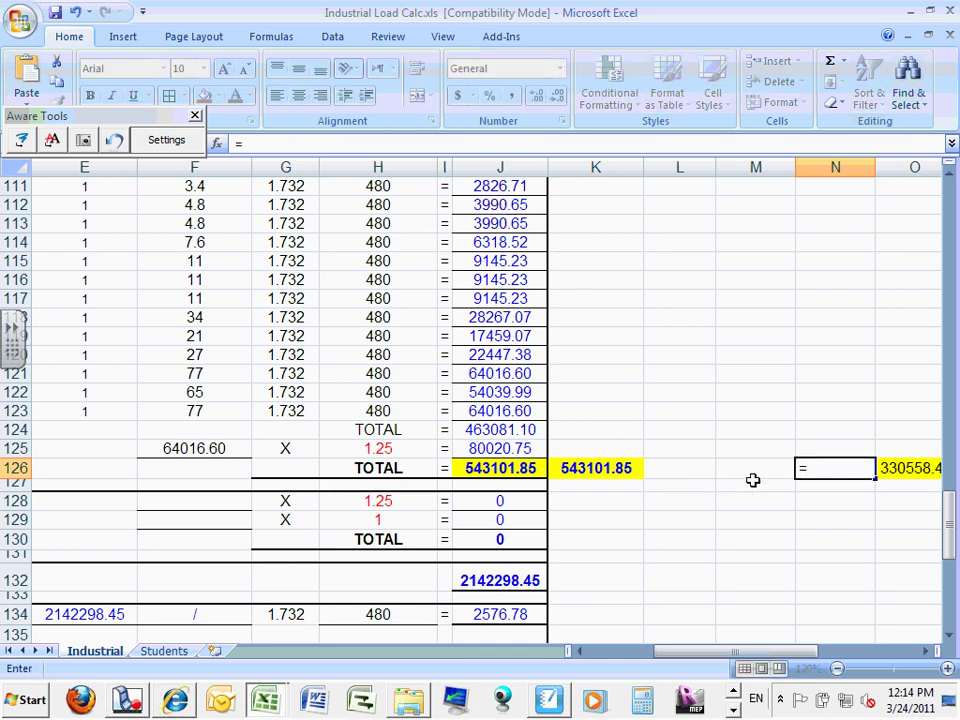
pyautogui.write('sum')
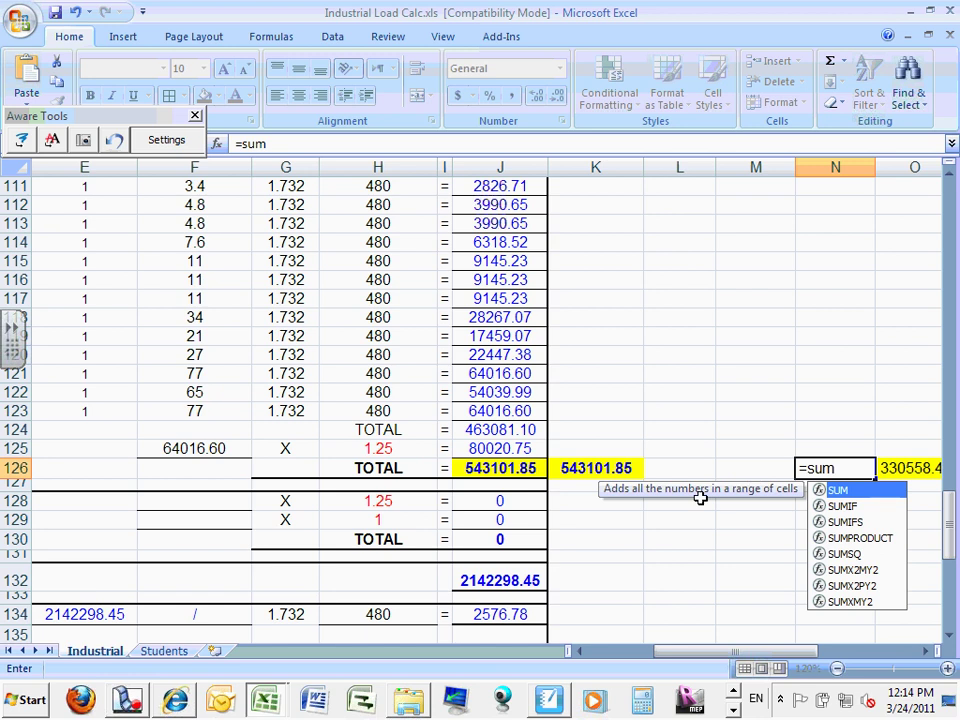
pyautogui.write('(')
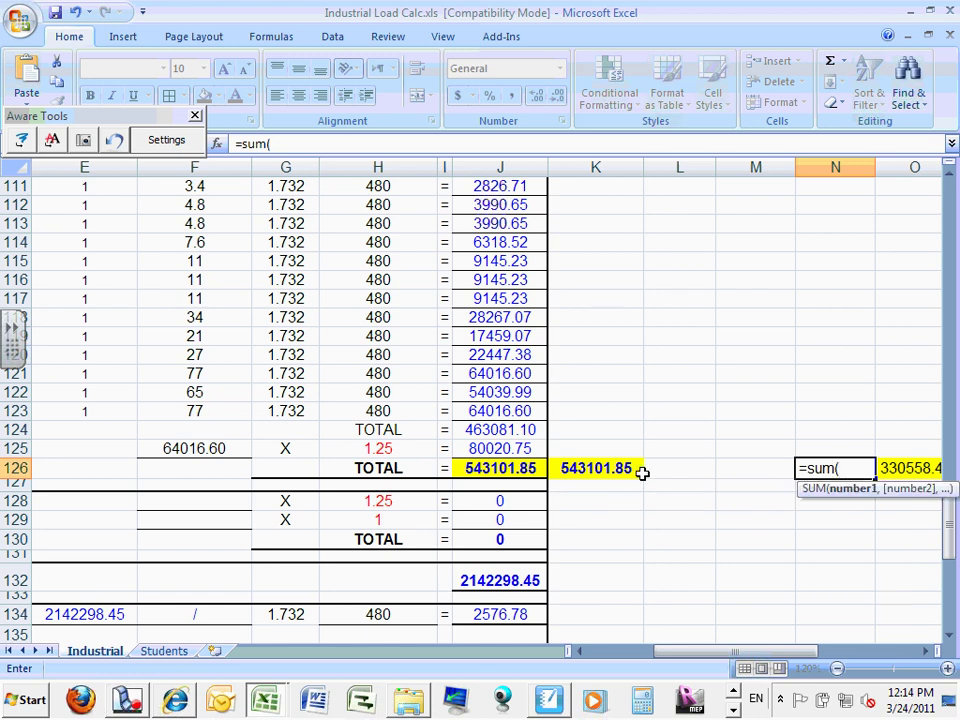
pyautogui.moveTo(681, 654); pyautogui.dragTo(654, 660)
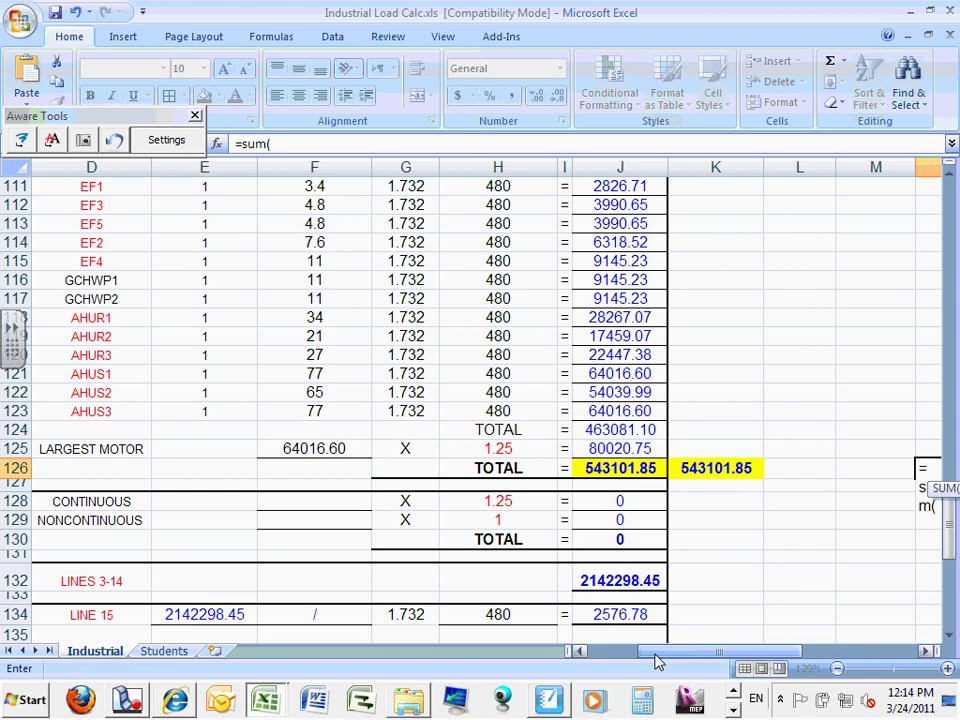
pyautogui.moveTo(953, 537); pyautogui.dragTo(945, 514)
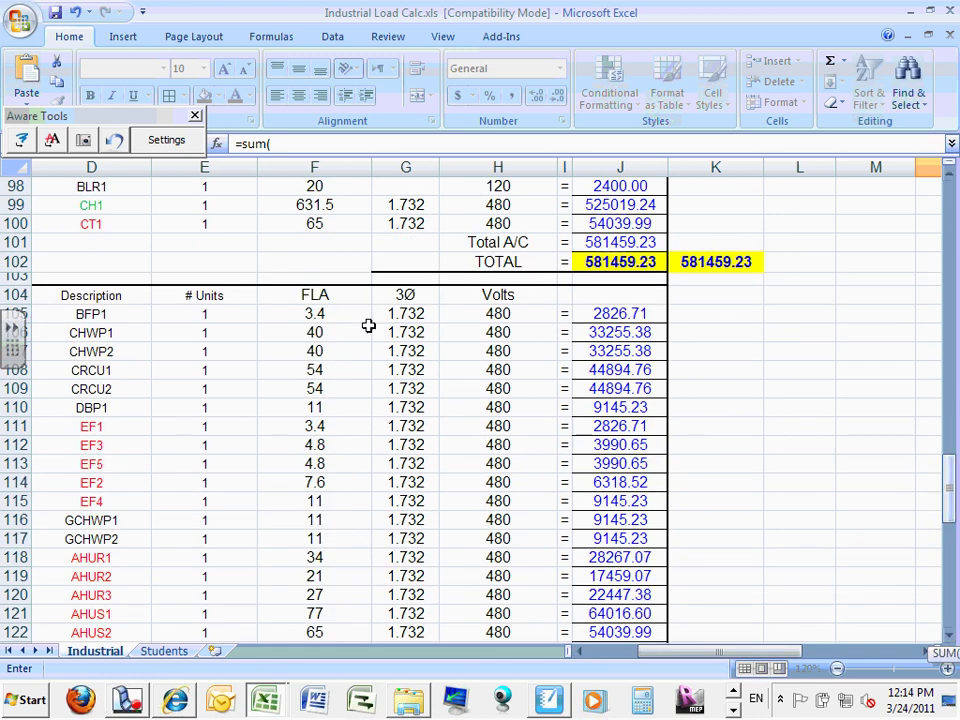
pyautogui.moveTo(603, 313); pyautogui.dragTo(620, 400)
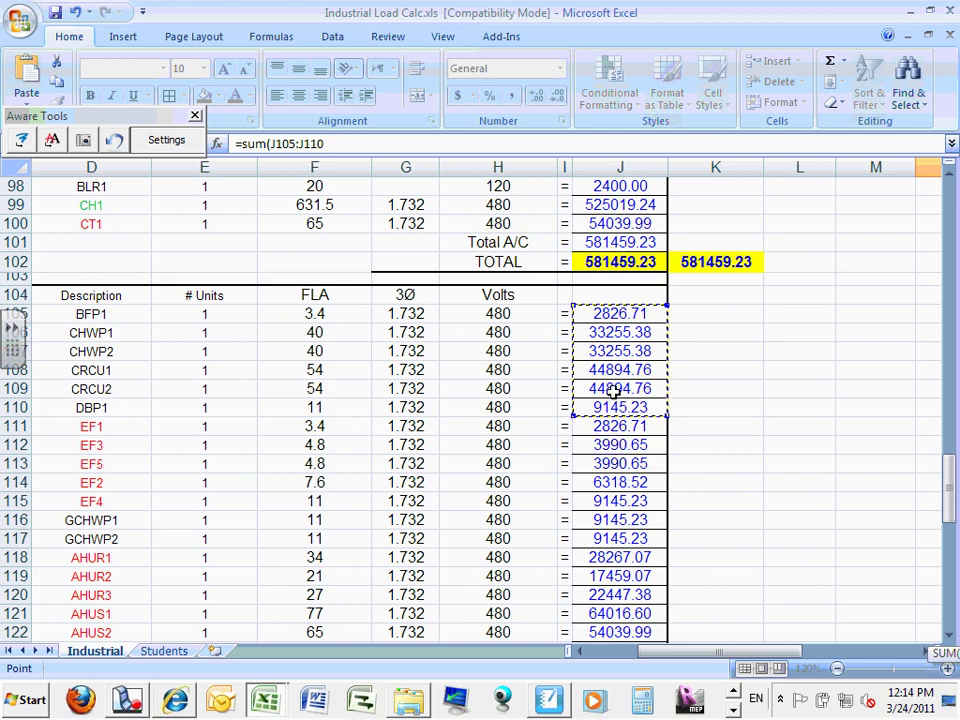
# Step: Add the GCHWP1 and GCHWP2 loads J116:J117 as the second range of the N126 SUM formula
pyautogui.click(328, 143)
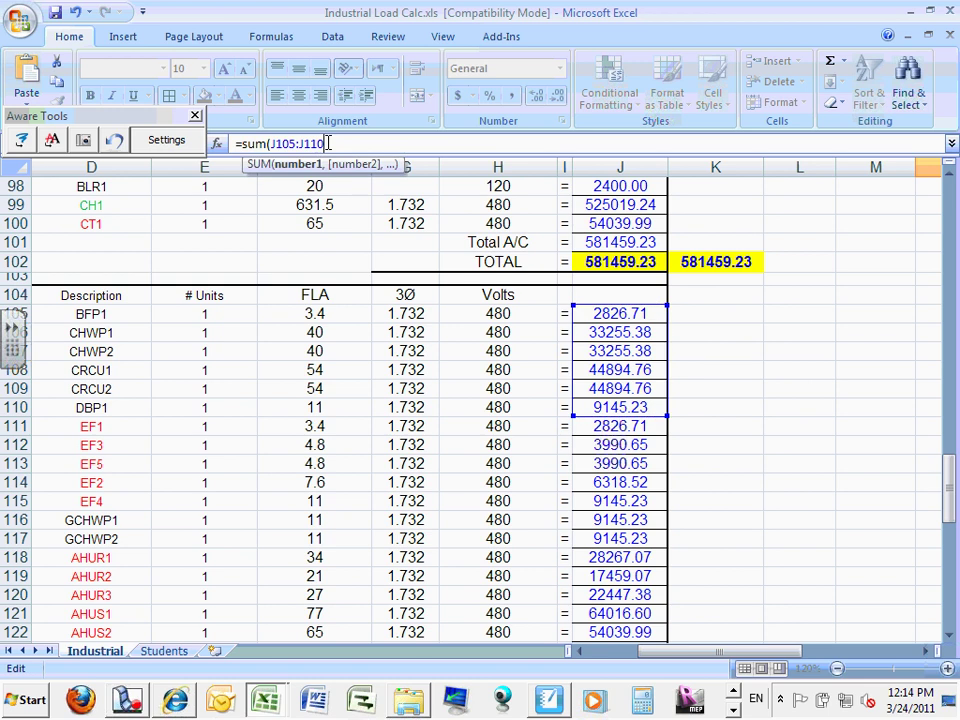
pyautogui.write(',')
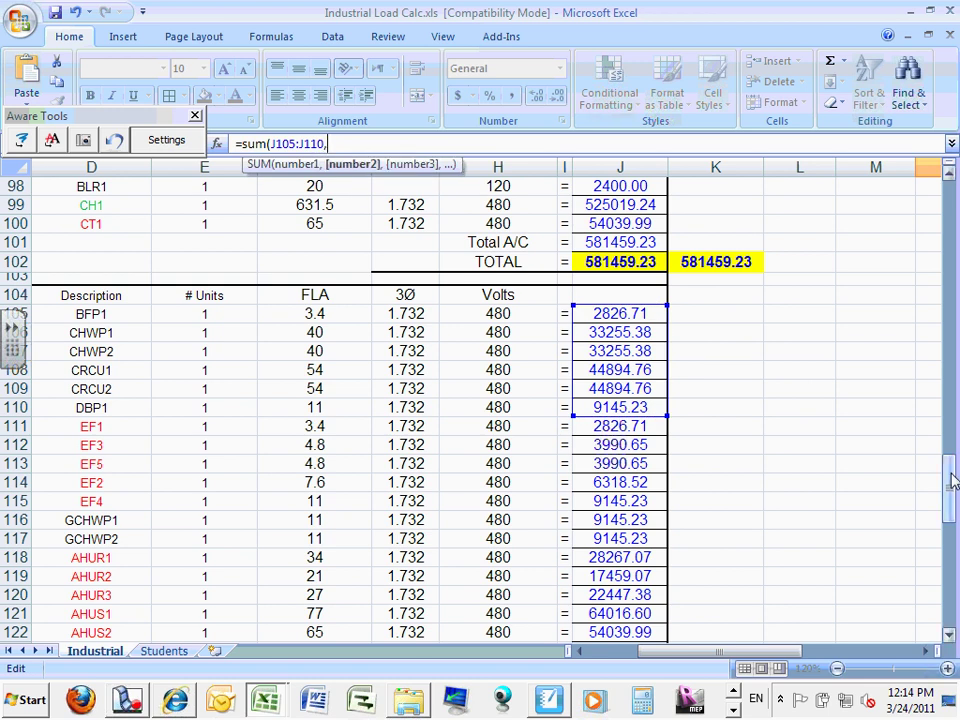
pyautogui.moveTo(952, 481); pyautogui.dragTo(951, 491)
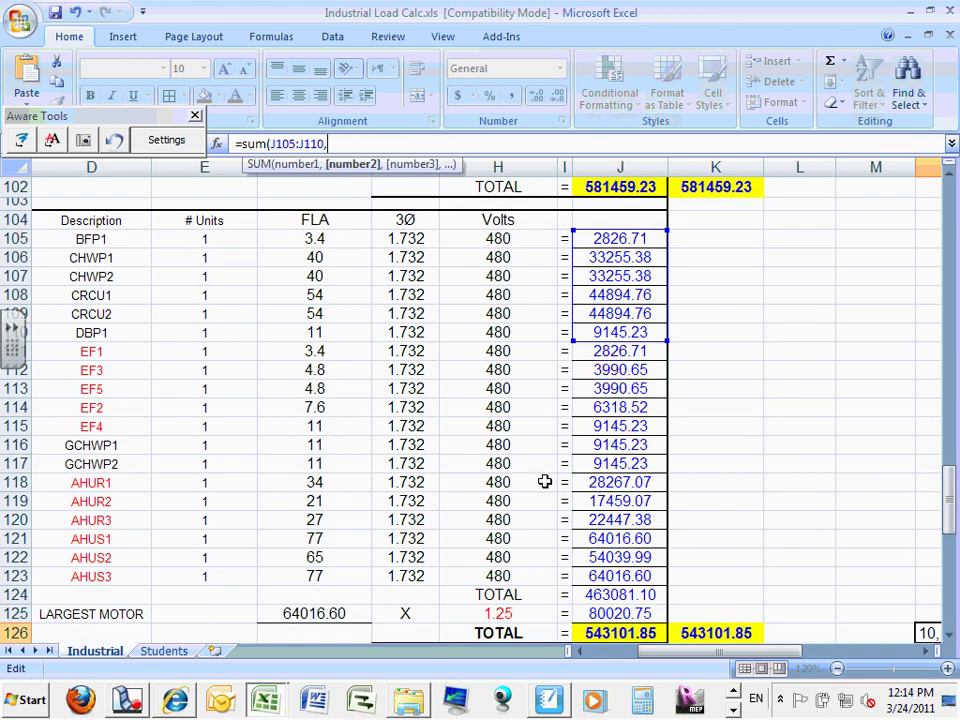
pyautogui.moveTo(631, 444); pyautogui.dragTo(631, 461)
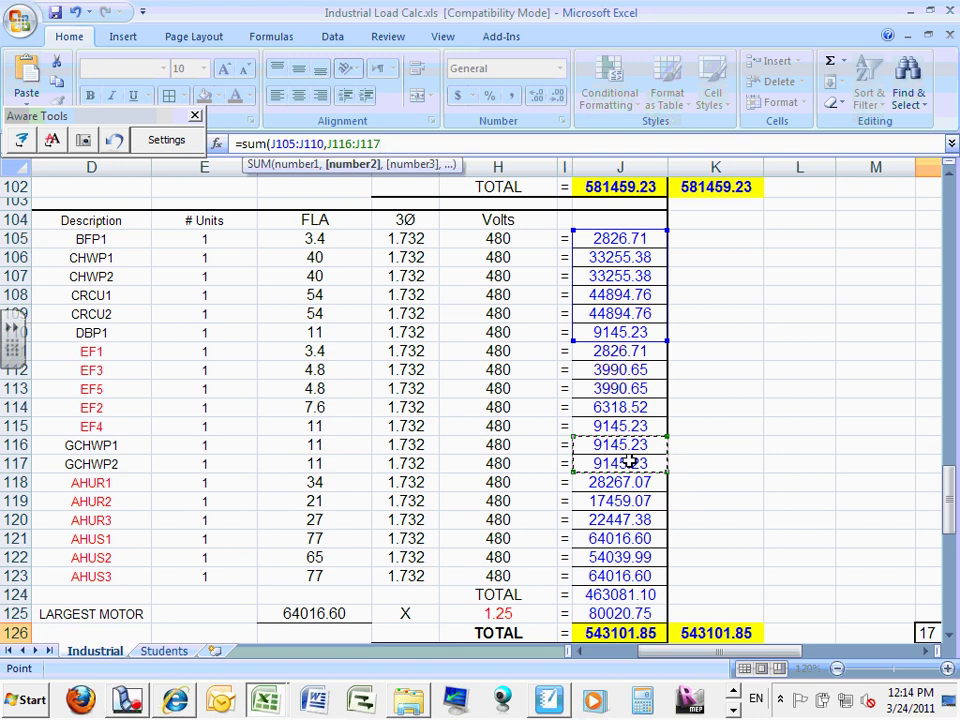
# Step: Finish the formula in N126 as =SUM(J105:J110,J116:J117)
pyautogui.write(',')
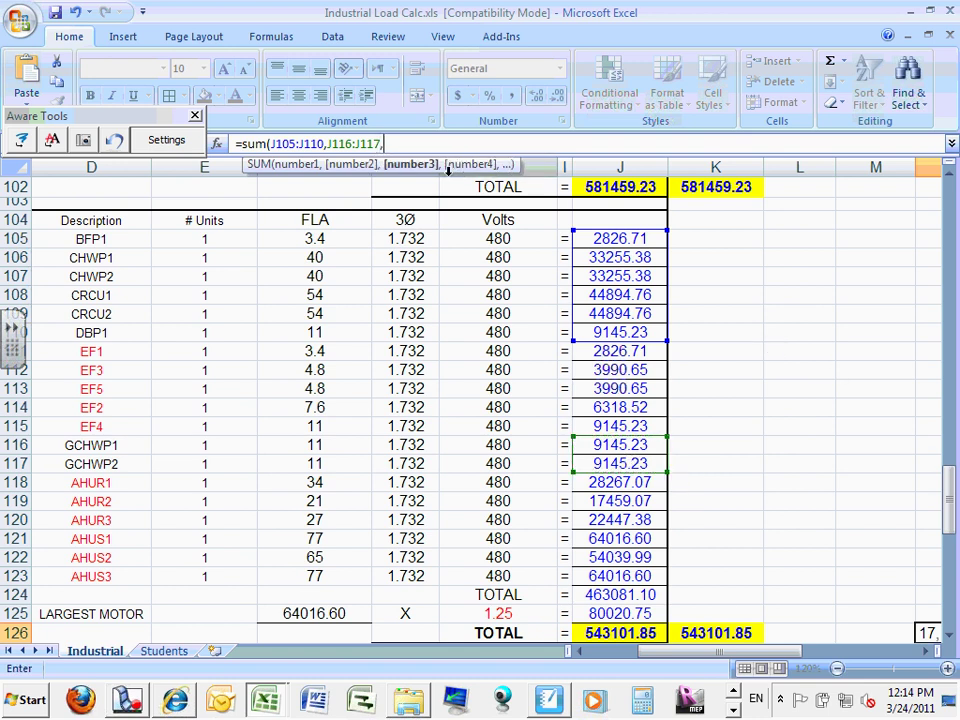
pyautogui.moveTo(949, 503)
pyautogui.mouseDown()
pyautogui.moveTo(953, 520)
pyautogui.moveTo(953, 510)
pyautogui.mouseUp()
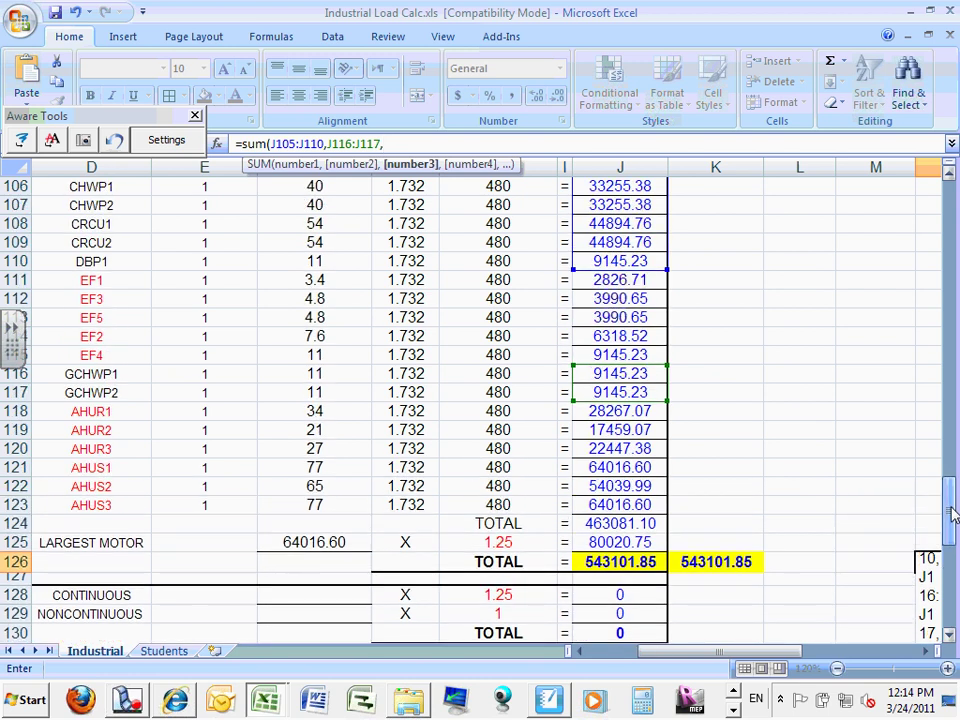
pyautogui.press('BackSpace')
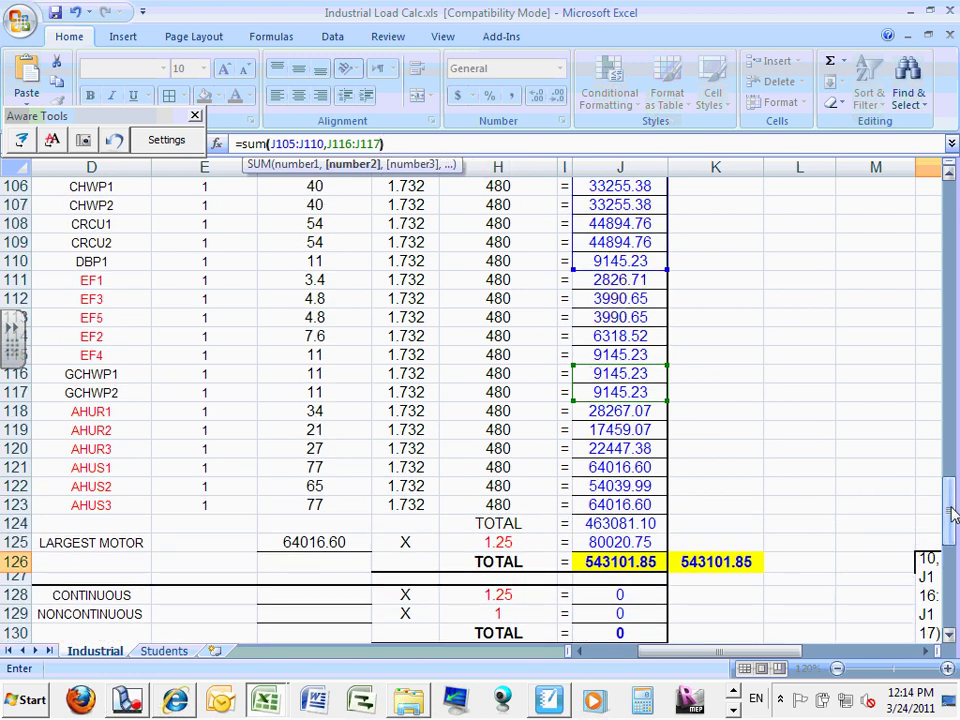
pyautogui.write(')')
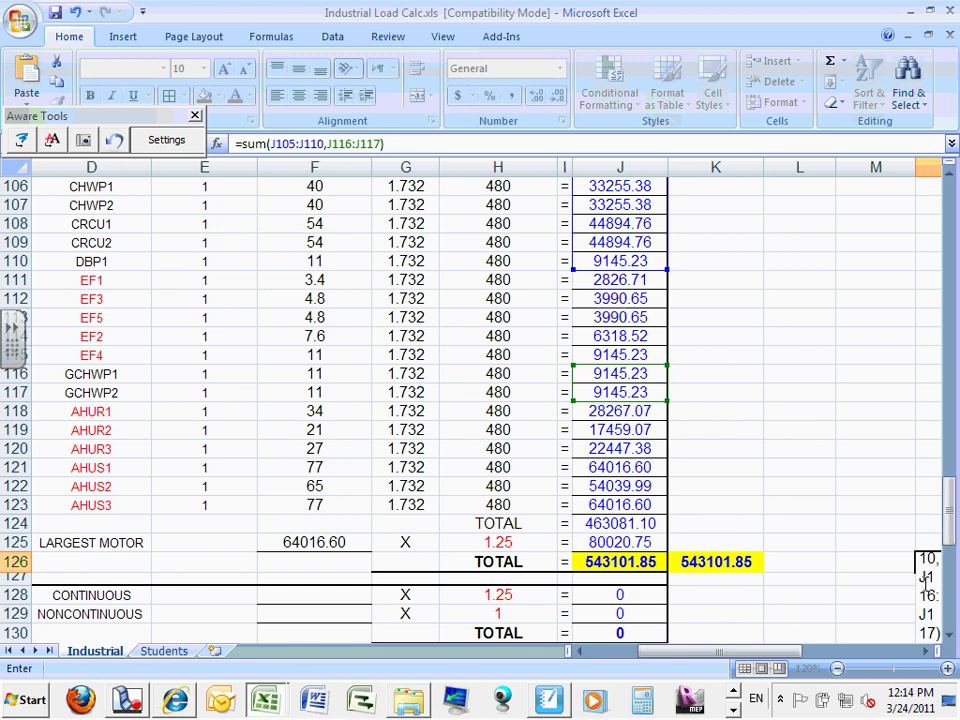
pyautogui.moveTo(953, 512); pyautogui.dragTo(951, 543)
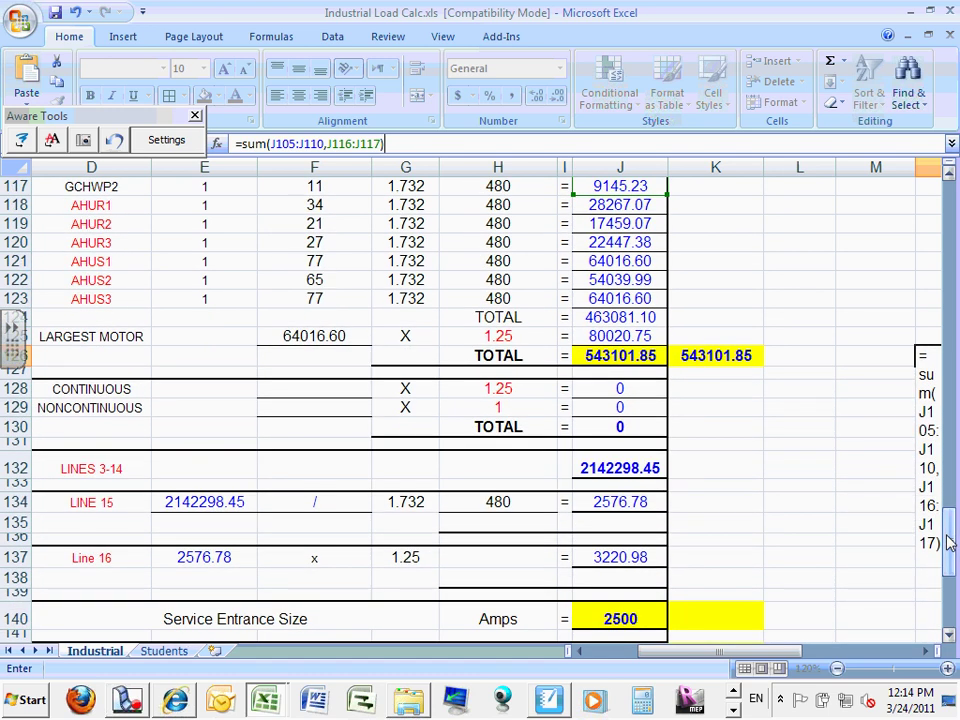
pyautogui.press('Return')
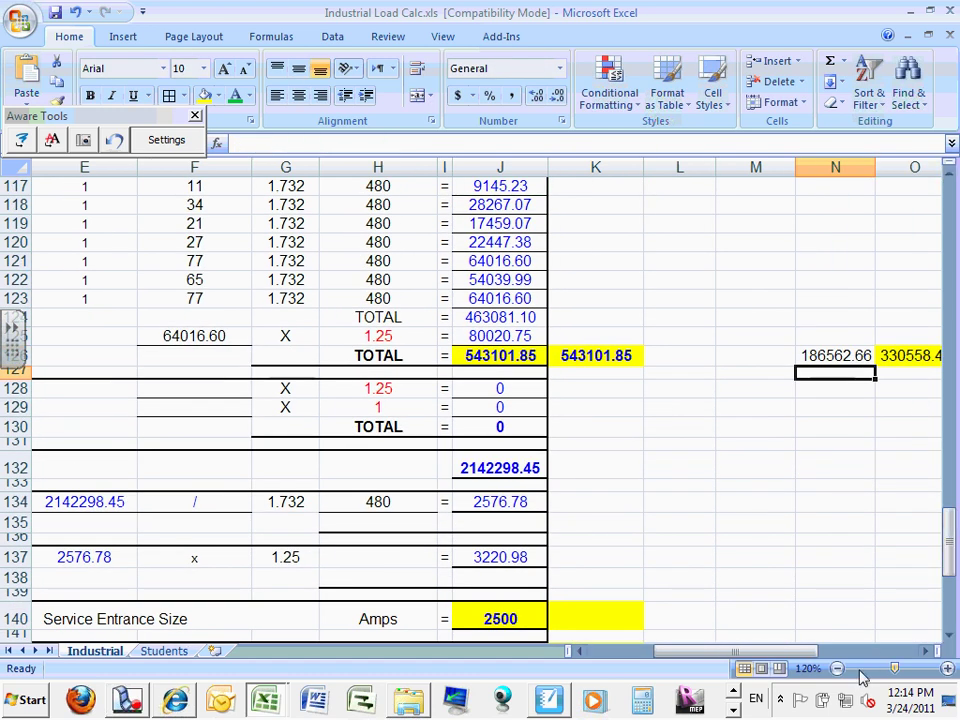
# Step: Highlight cell N126 with the yellow fill colour
pyautogui.click(833, 356)
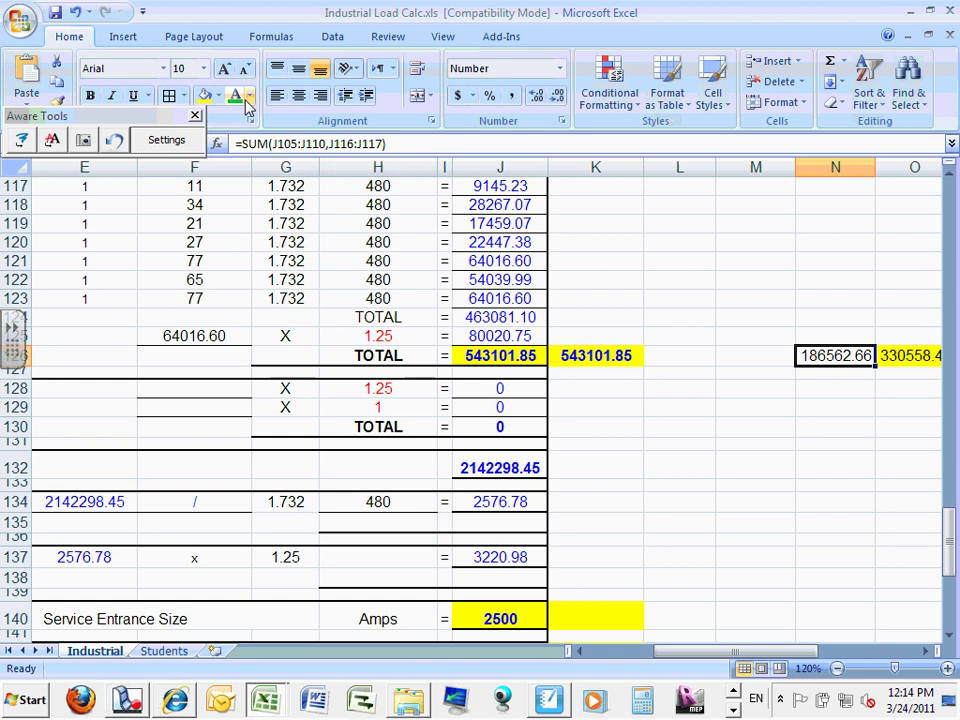
pyautogui.click(204, 98)
pyautogui.click(836, 459)
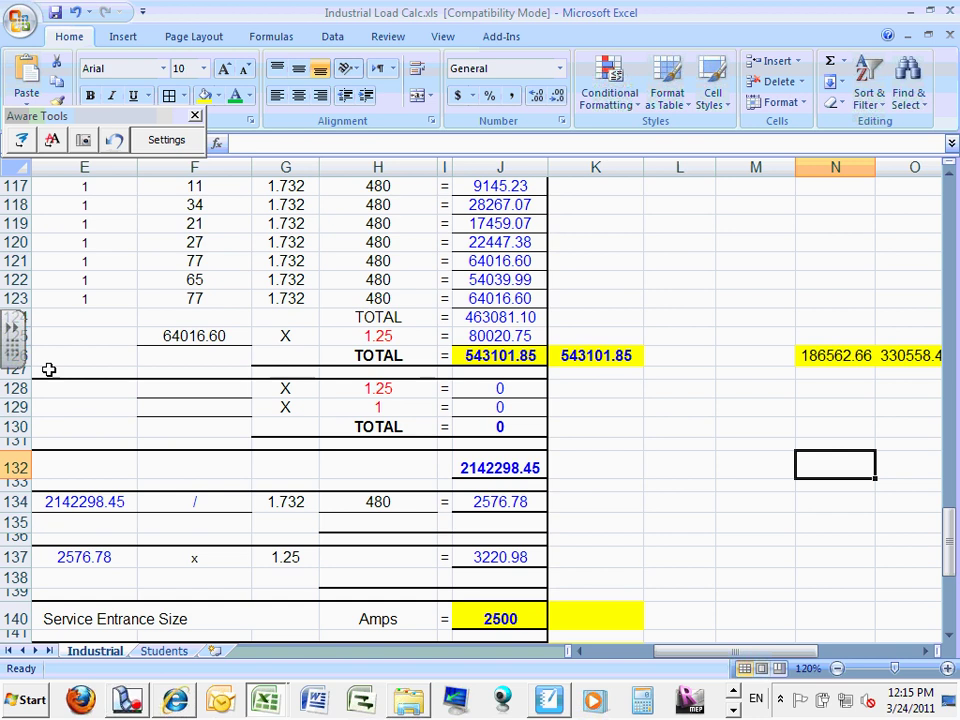
# Step: Check the LARGE formula in F125 and set the largest-motor multiplier in H125 to 0.25
pyautogui.click(204, 340)
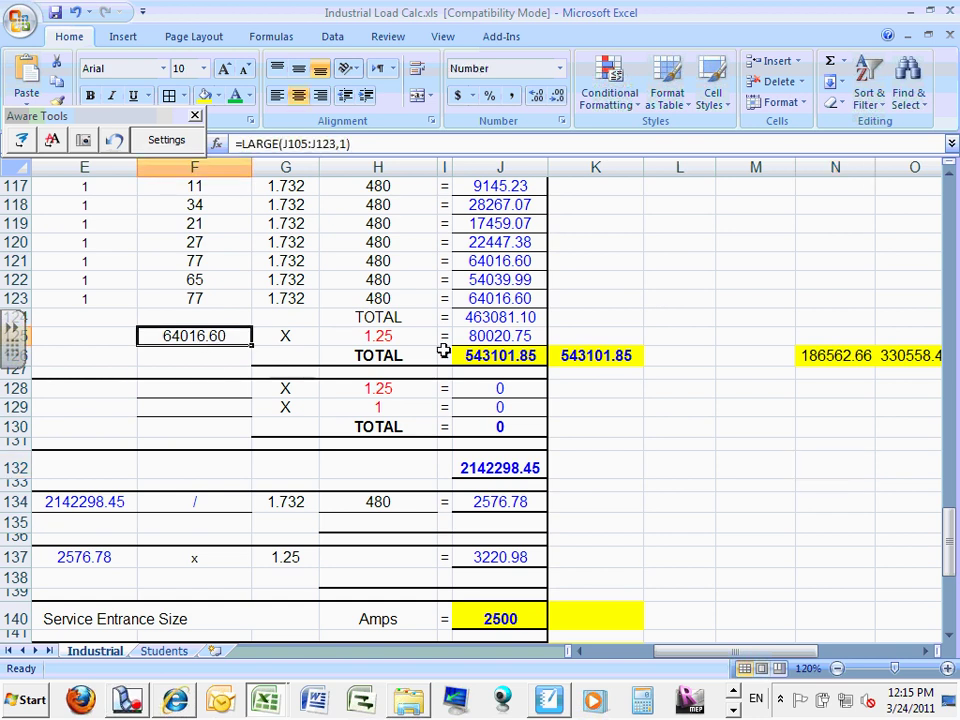
pyautogui.doubleClick(209, 342)
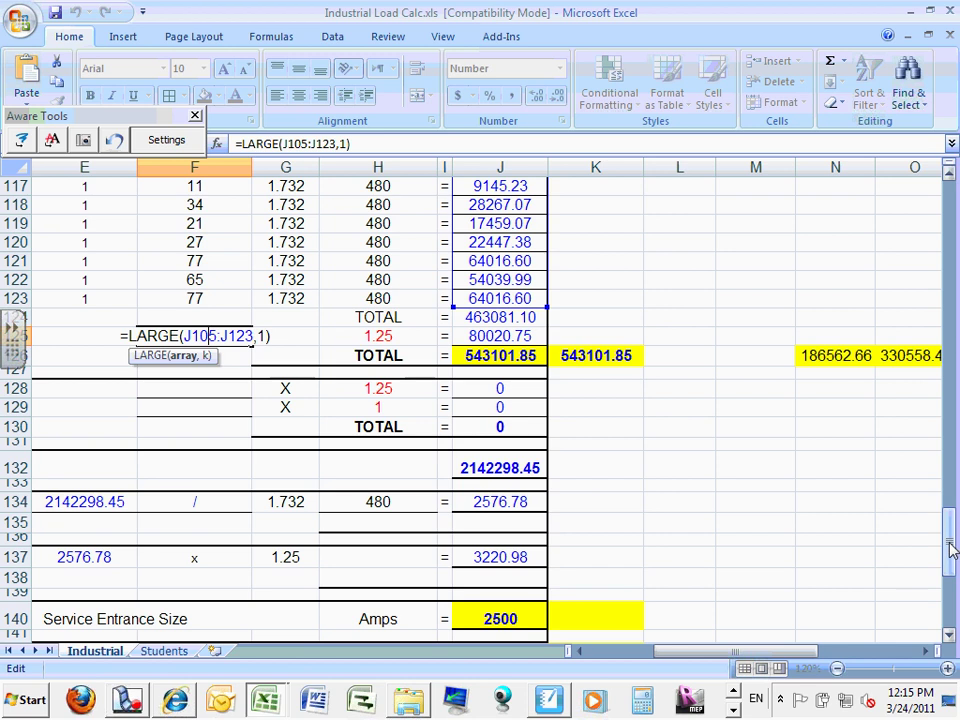
pyautogui.press('Escape')
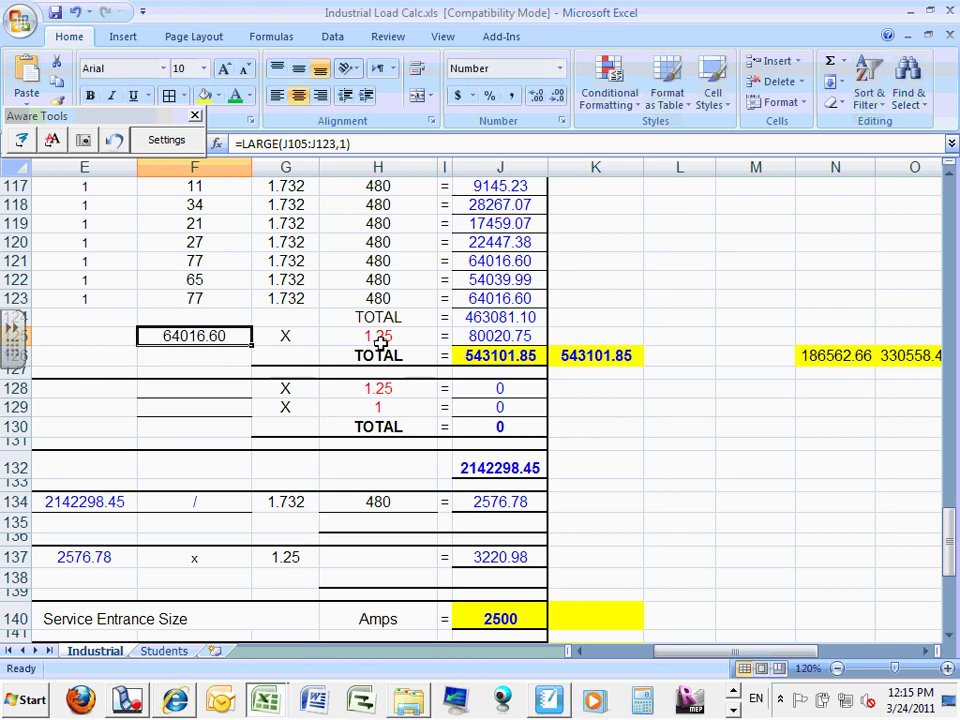
pyautogui.click(385, 337)
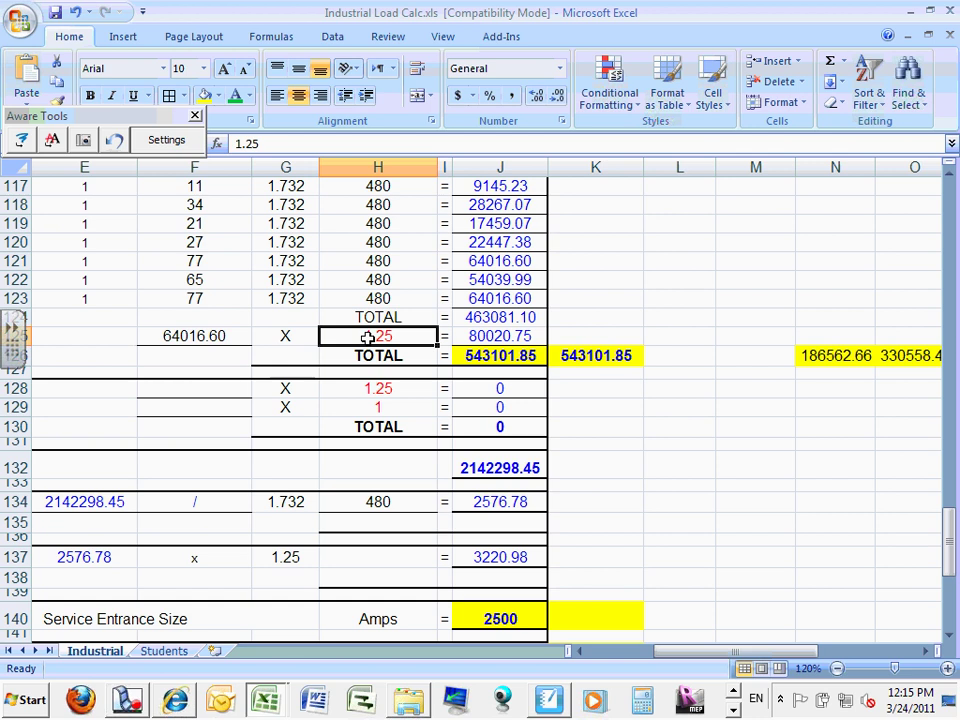
pyautogui.doubleClick(365, 336)
pyautogui.hotkey('shift', 'Left')
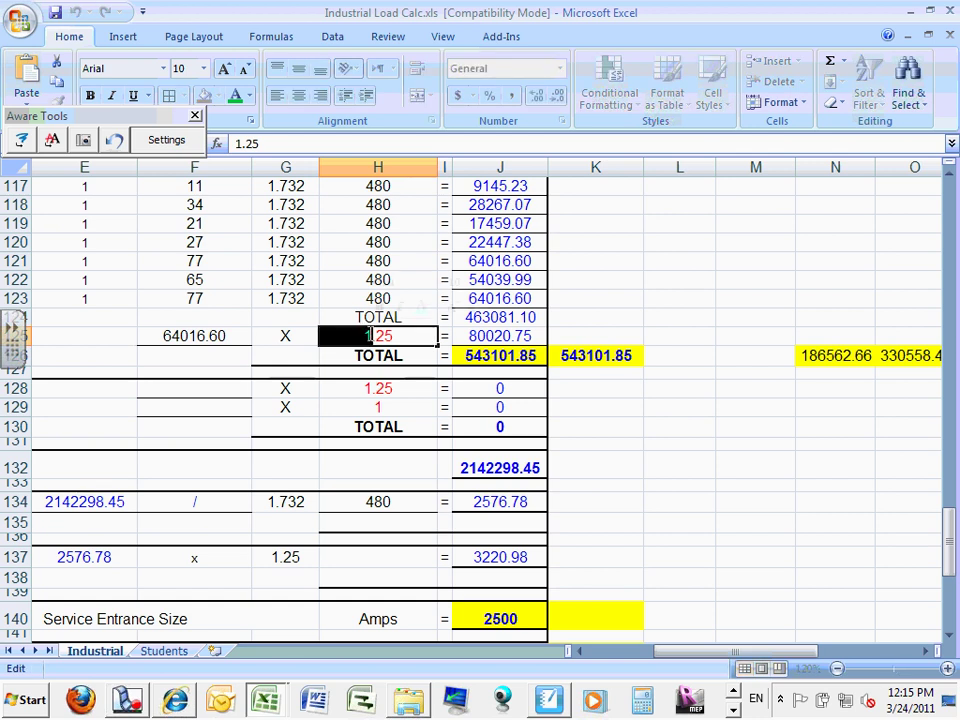
pyautogui.write('0')
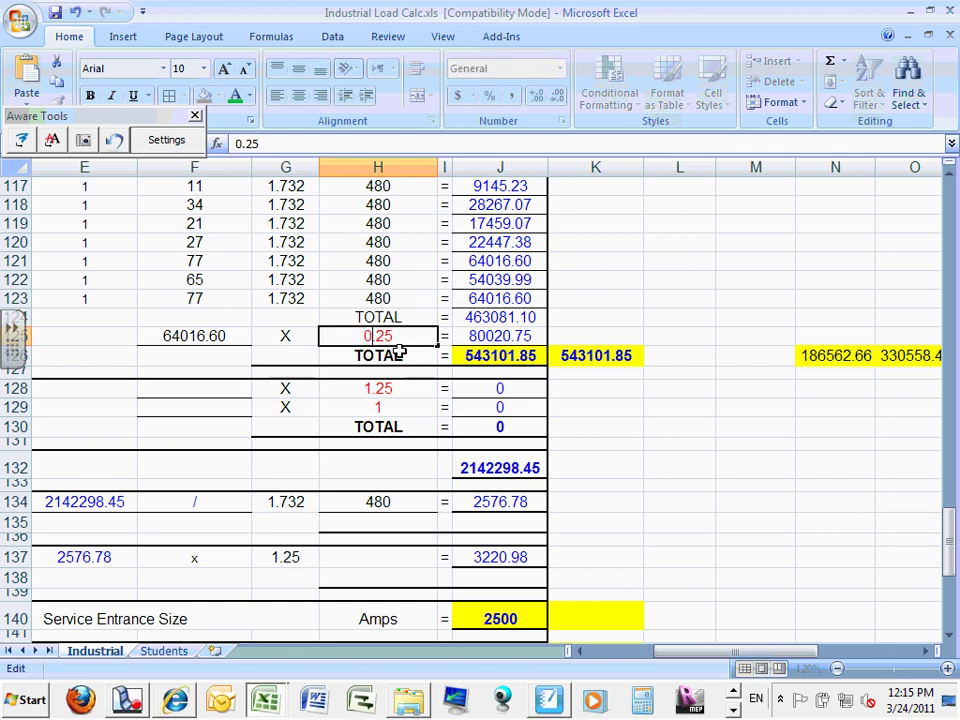
pyautogui.press('Return')
pyautogui.click(391, 338)
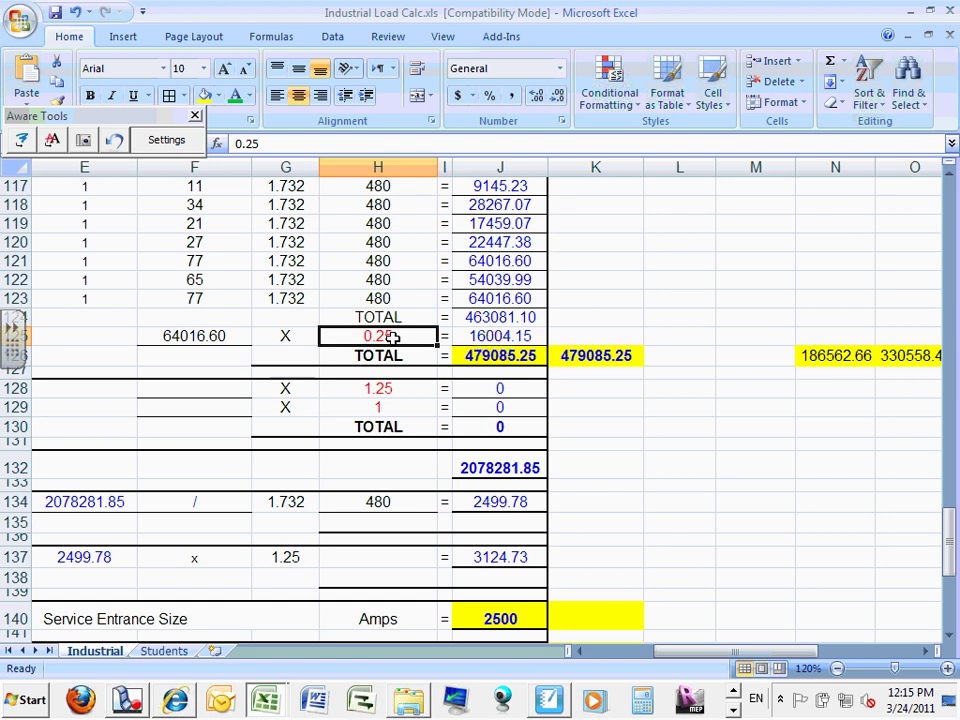
# Step: Examine the largest-motor formulas in J125 and F125, the cell range they cover, and the load formula in J123
pyautogui.click(468, 337)
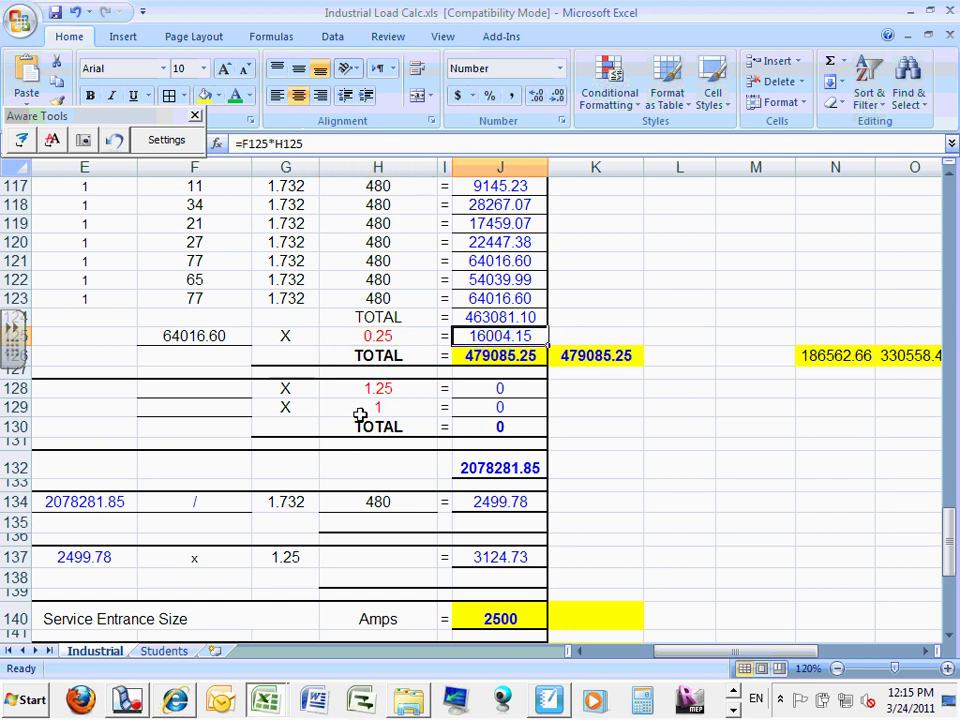
pyautogui.doubleClick(205, 338)
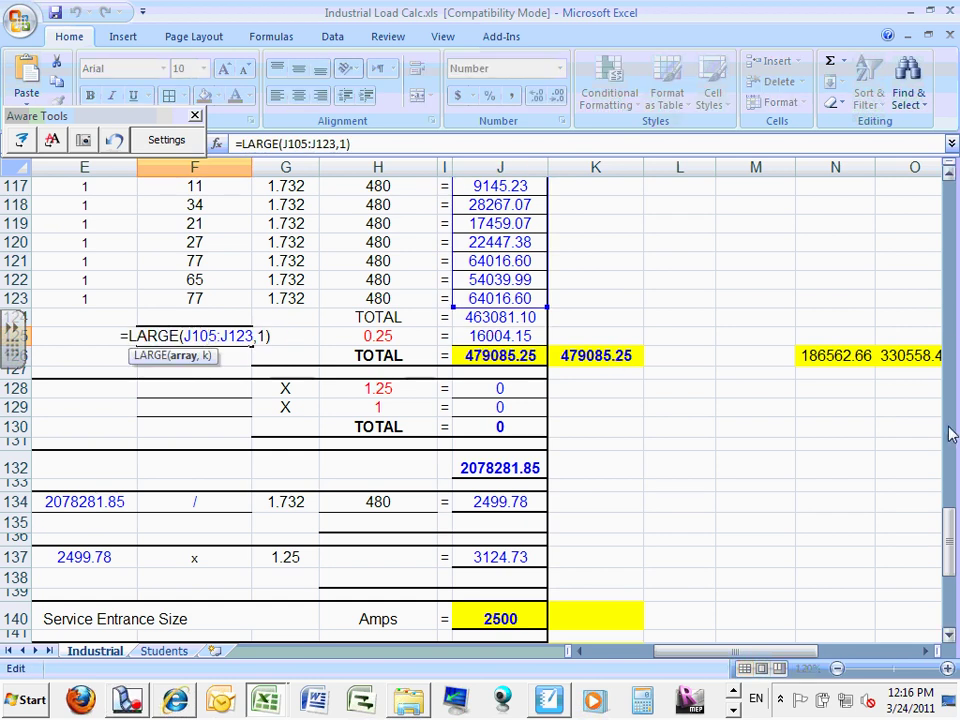
pyautogui.moveTo(951, 561); pyautogui.dragTo(951, 535)
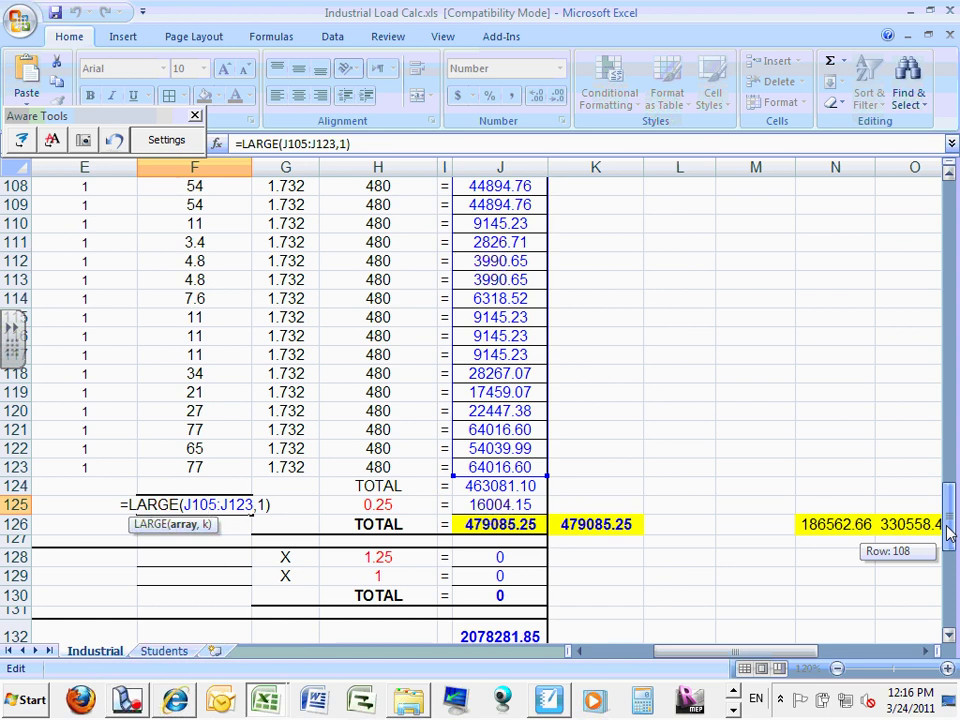
pyautogui.moveTo(949, 534); pyautogui.dragTo(950, 537)
pyautogui.press('Return')
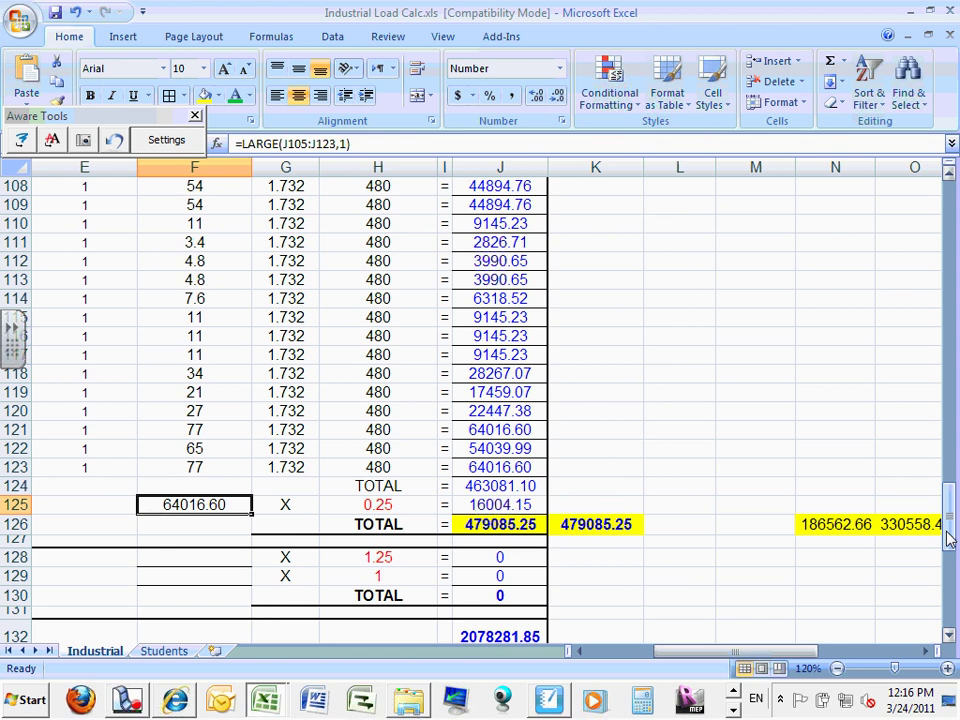
pyautogui.click(522, 467)
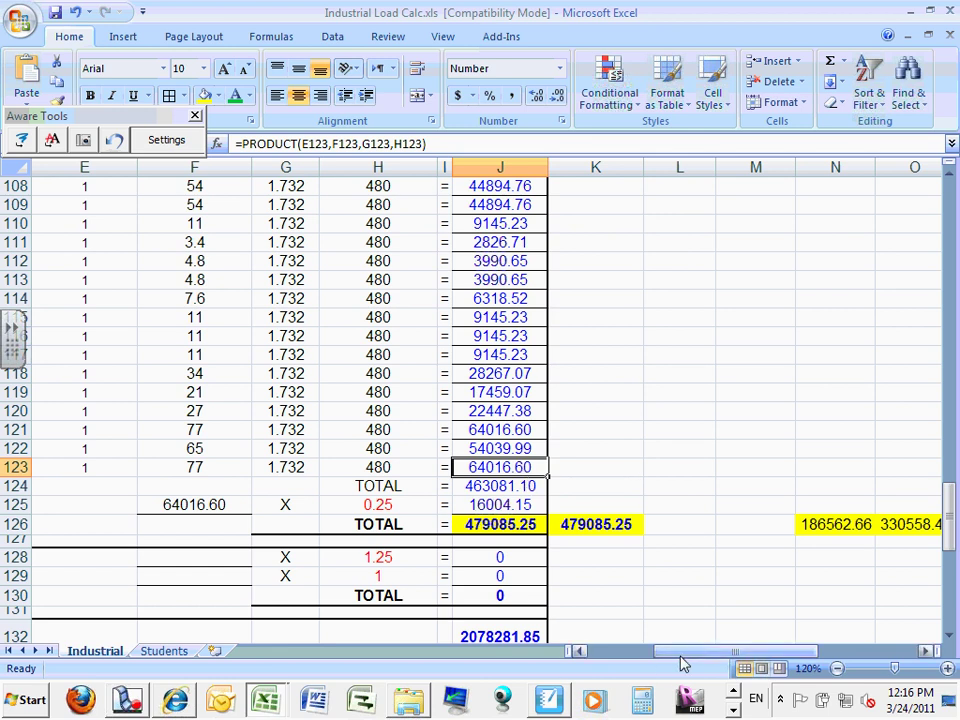
pyautogui.moveTo(683, 663)
pyautogui.mouseDown()
pyautogui.moveTo(669, 659)
pyautogui.moveTo(677, 658)
pyautogui.mouseUp()
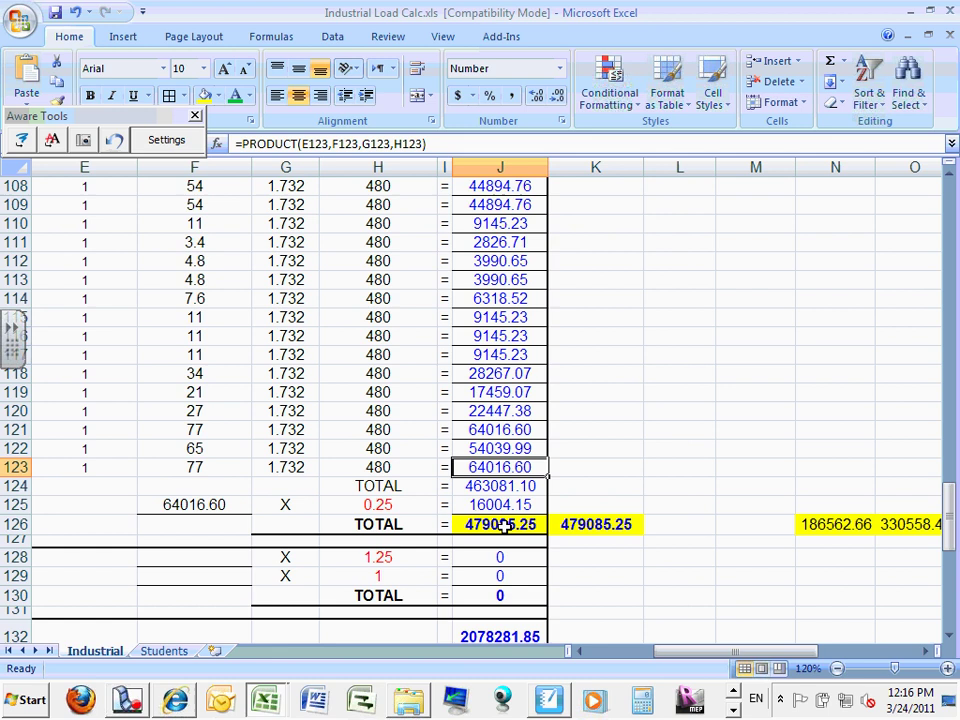
# Step: Examine the formulas of the motor subtotal in J124, the section total in J126 and the largest-motor addition in J125
pyautogui.click(493, 485)
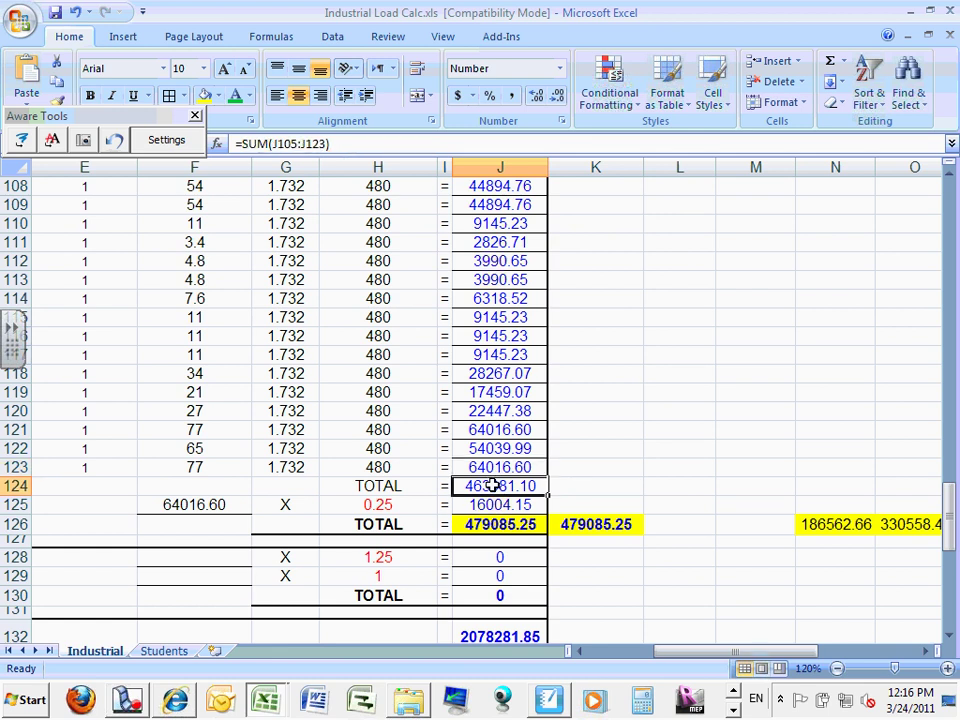
pyautogui.doubleClick(493, 485)
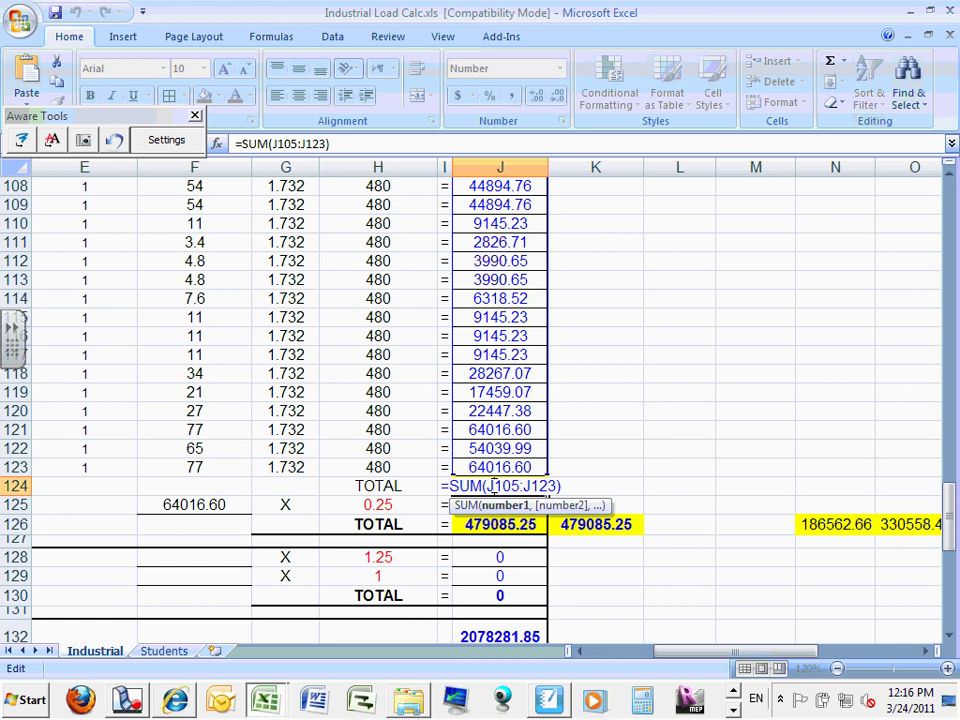
pyautogui.press('Escape')
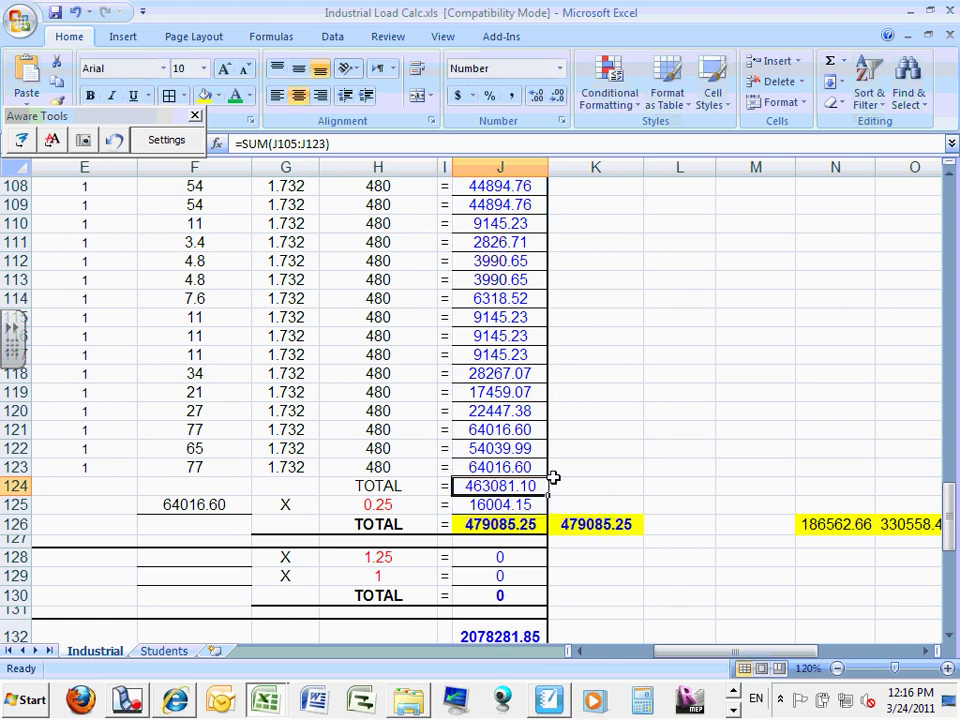
pyautogui.click(495, 506)
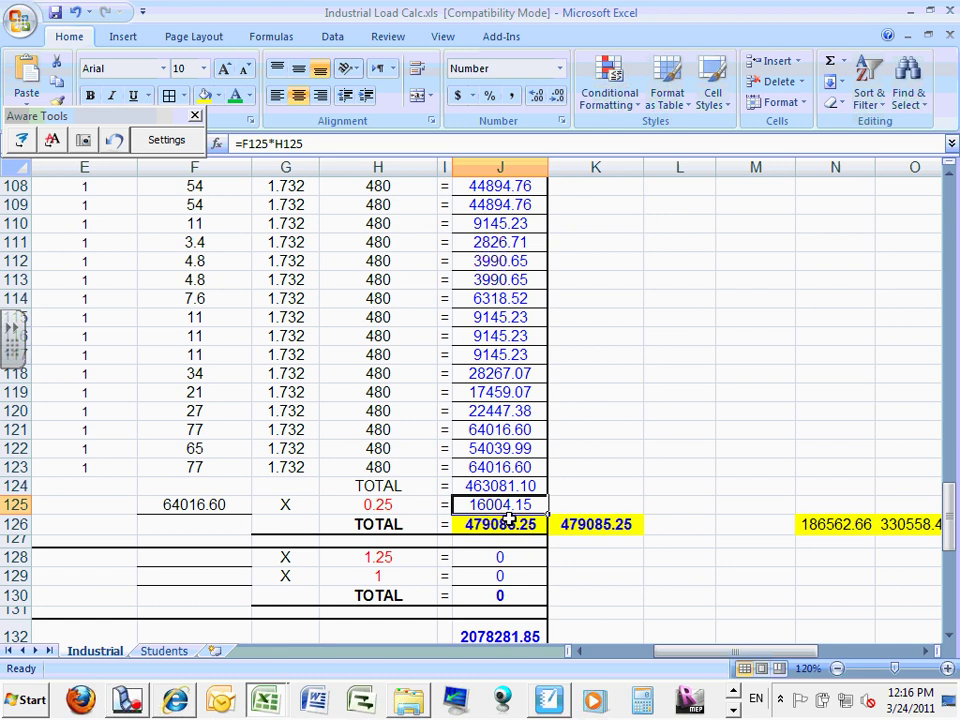
pyautogui.click(505, 524)
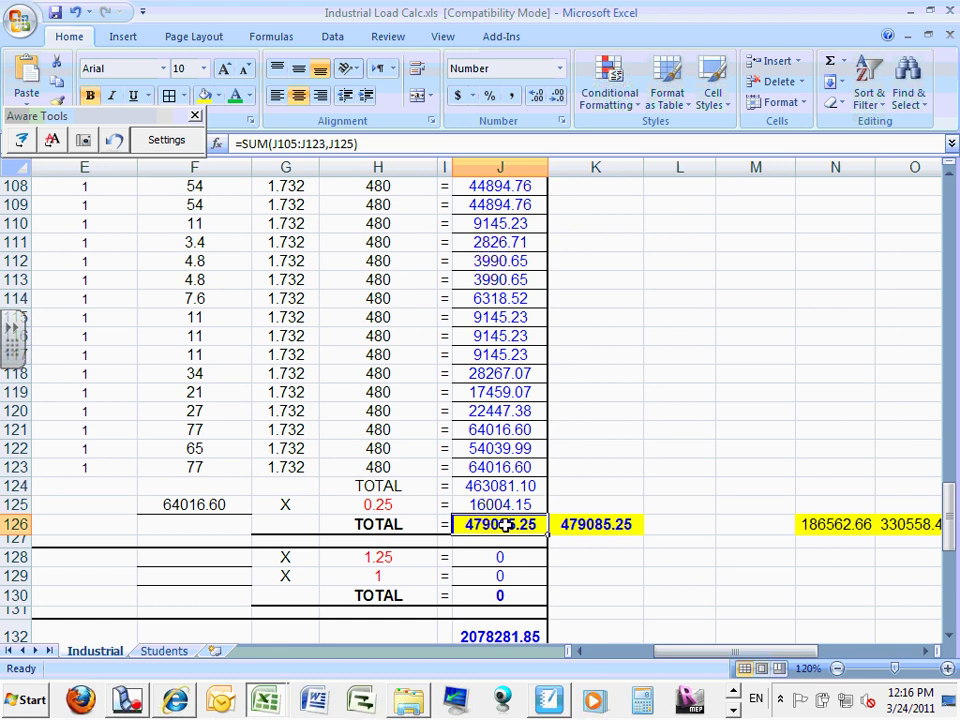
pyautogui.doubleClick(505, 524)
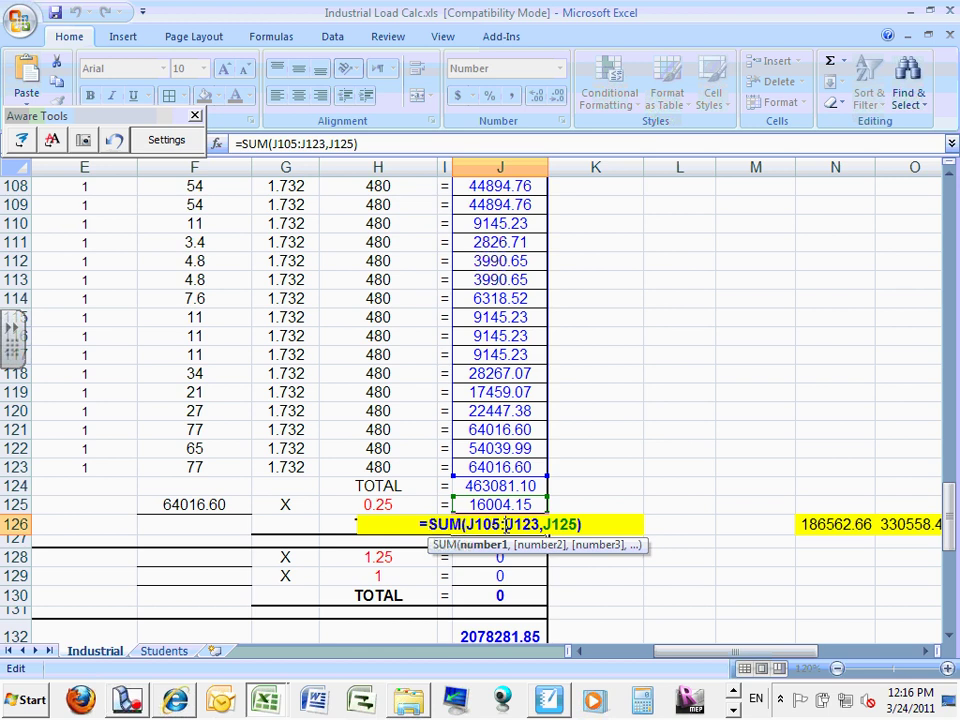
pyautogui.press('Return')
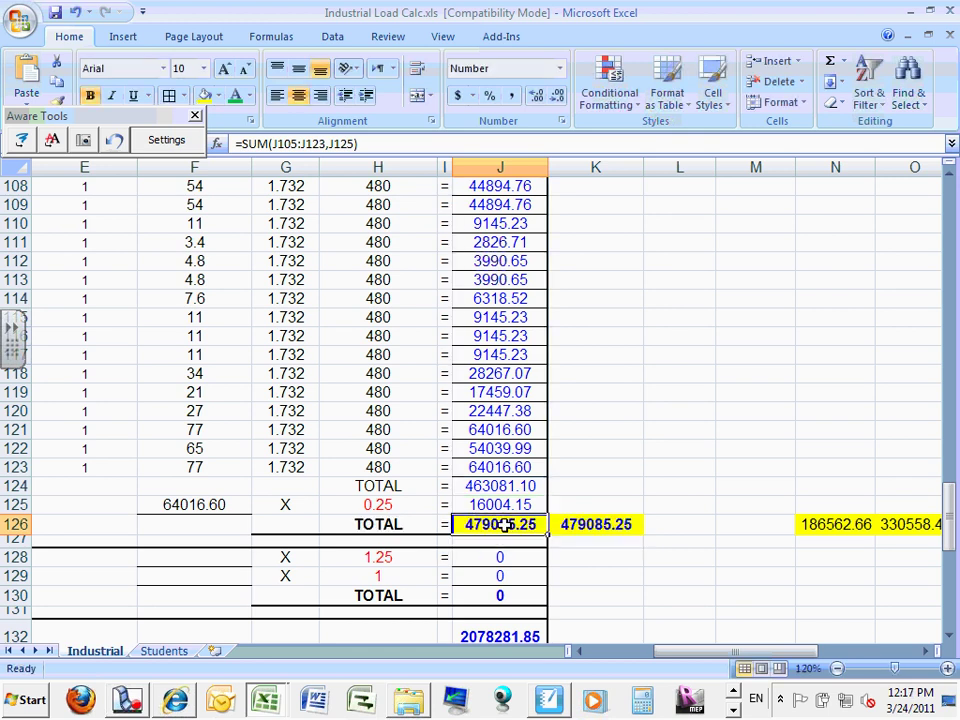
pyautogui.click(508, 505)
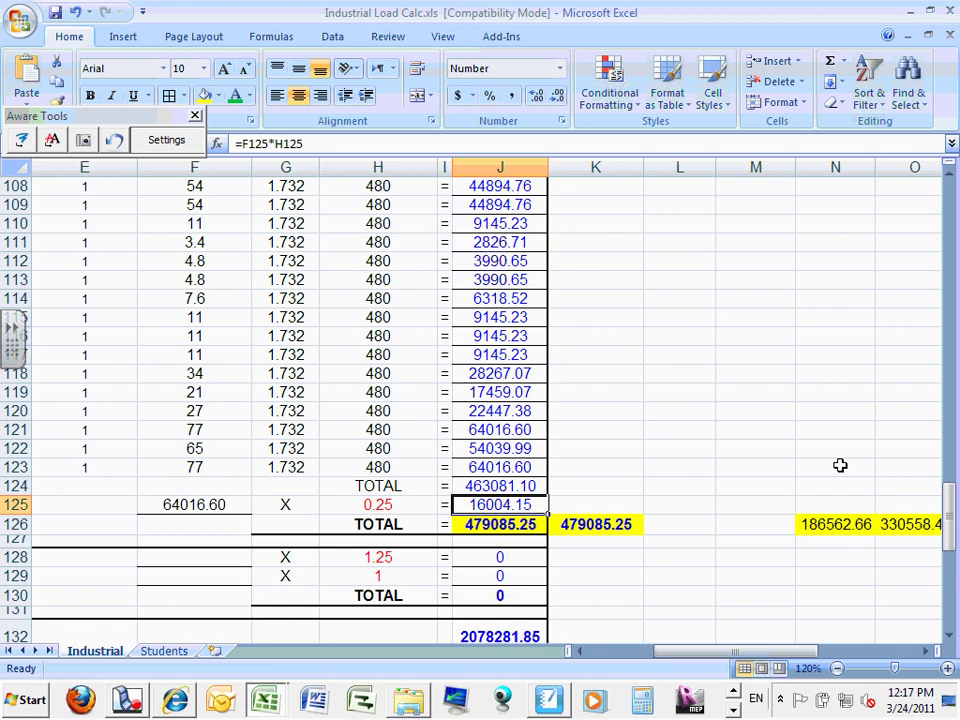
pyautogui.doubleClick(500, 505)
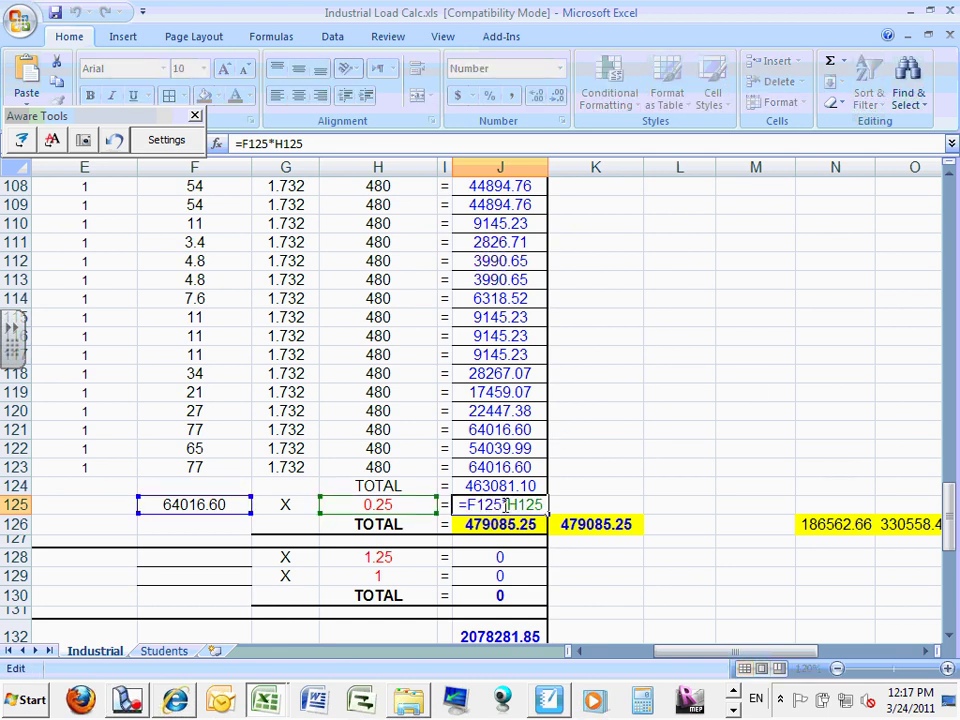
pyautogui.press('Escape')
pyautogui.click(607, 481)
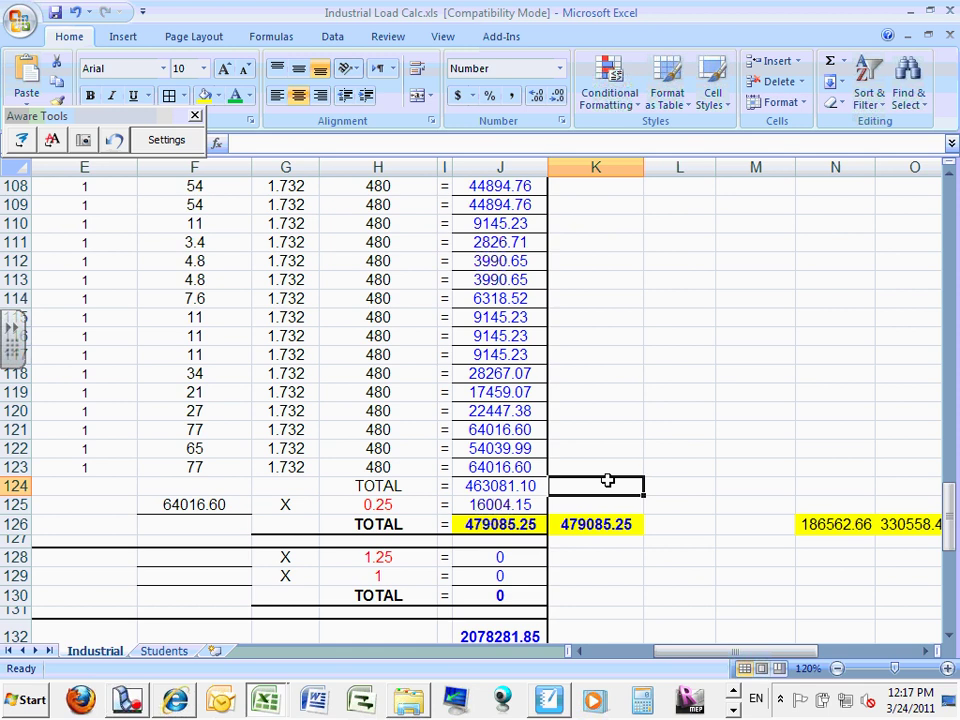
# Step: Add the largest-motor amount in J125 to the SUM formula of the motor group in O126
pyautogui.moveTo(671, 654)
pyautogui.mouseDown()
pyautogui.moveTo(639, 654)
pyautogui.moveTo(687, 658)
pyautogui.mouseUp()
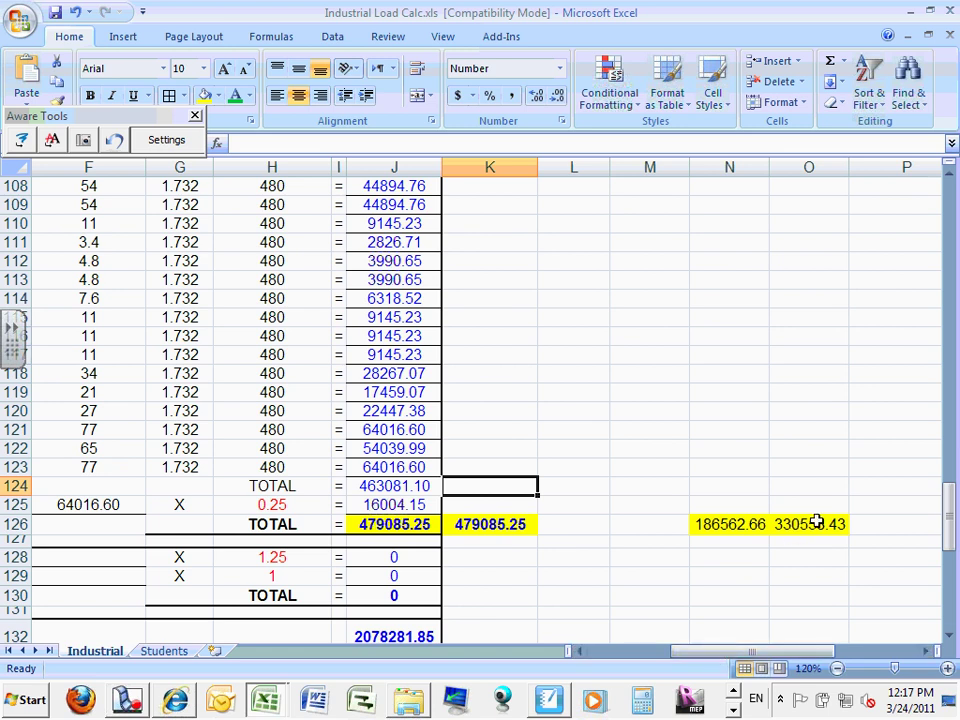
pyautogui.doubleClick(815, 524)
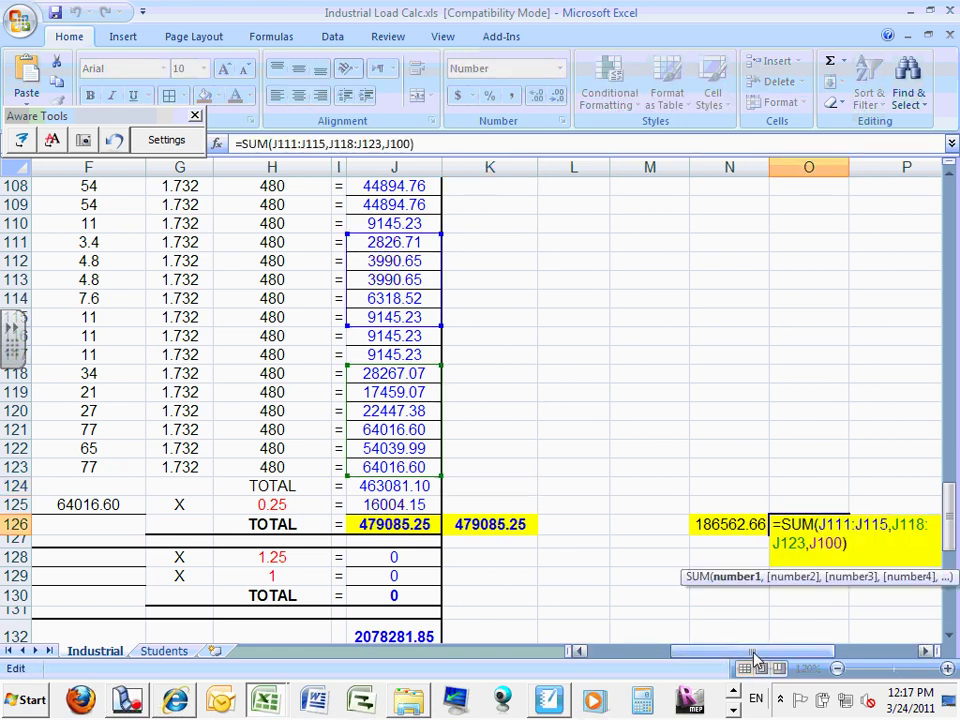
pyautogui.moveTo(754, 655); pyautogui.dragTo(728, 665)
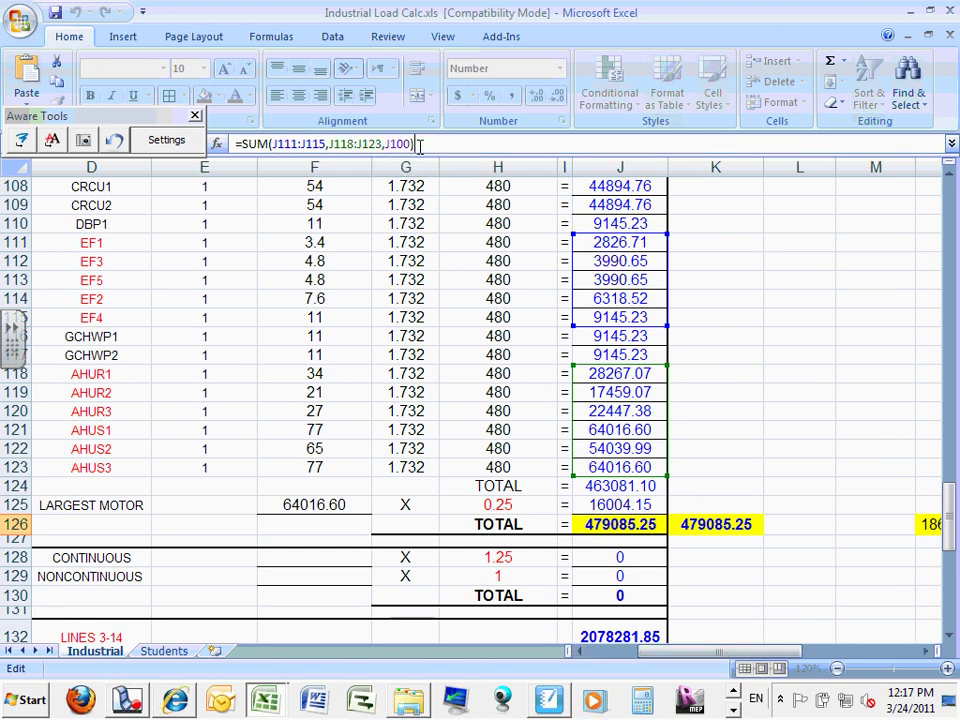
pyautogui.write('+')
pyautogui.click(607, 504)
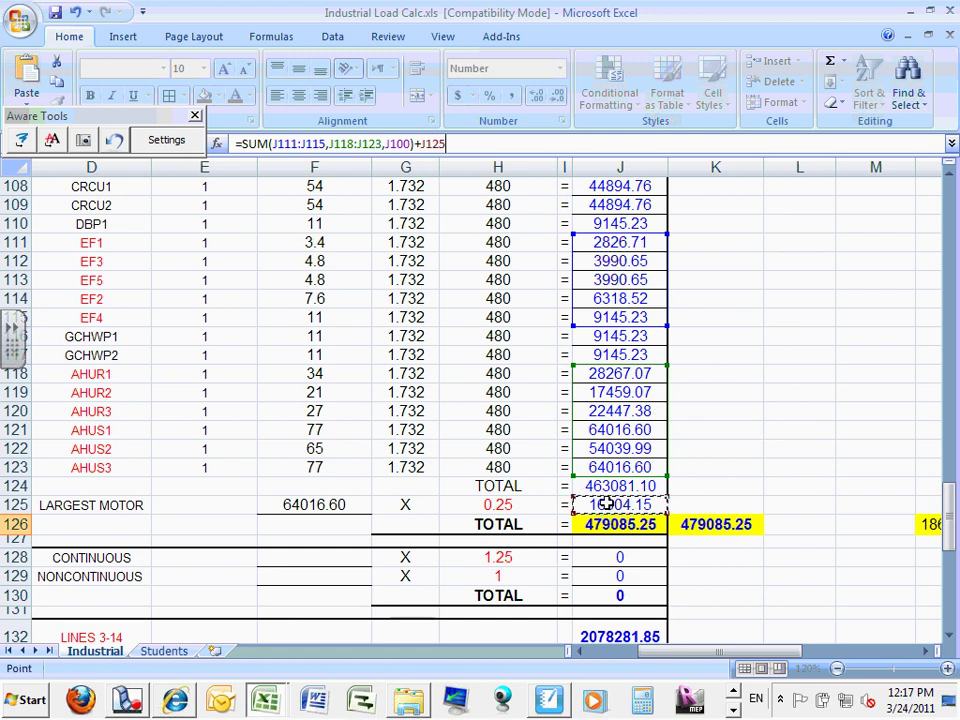
pyautogui.press('Return')
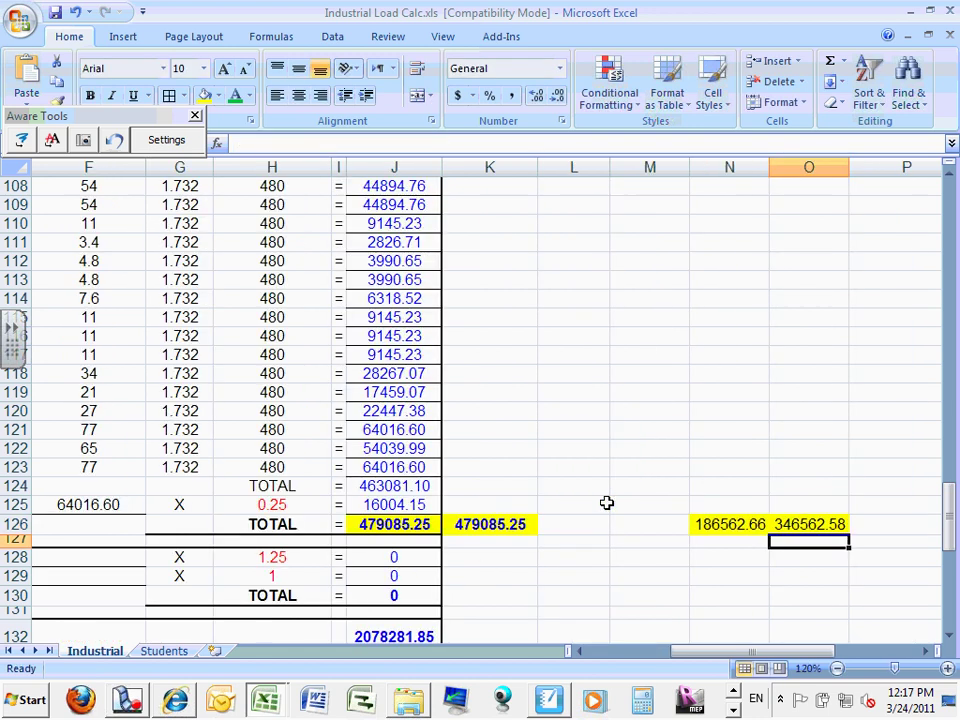
# Step: Check the formulas of the motor group sums in O126 and N126, the total in J126 and the motor loads in J115 and J116
pyautogui.click(821, 522)
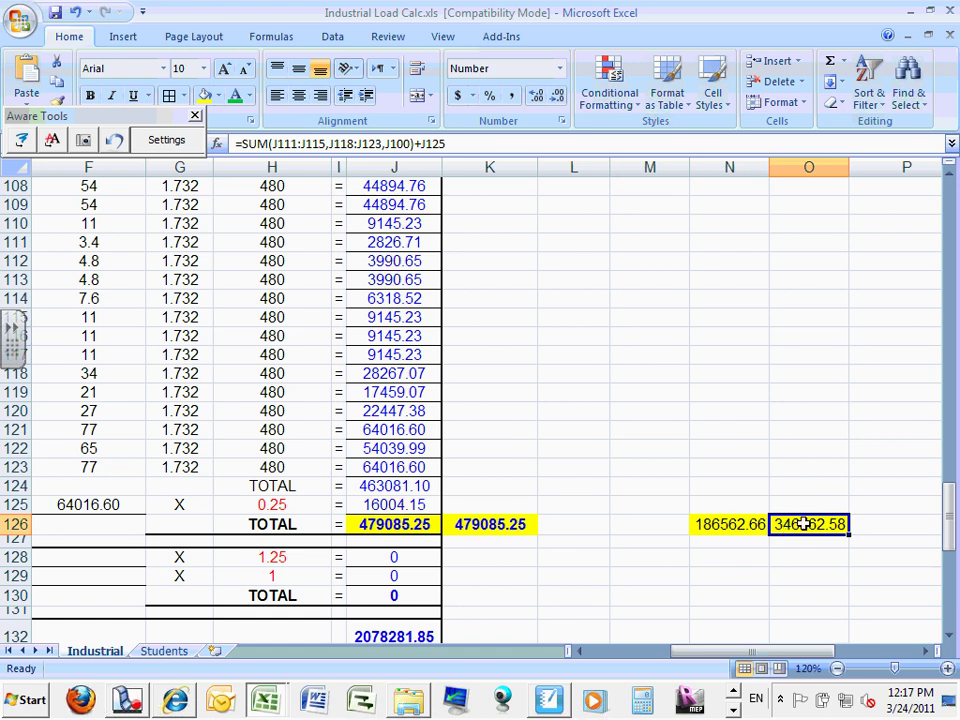
pyautogui.click(735, 526)
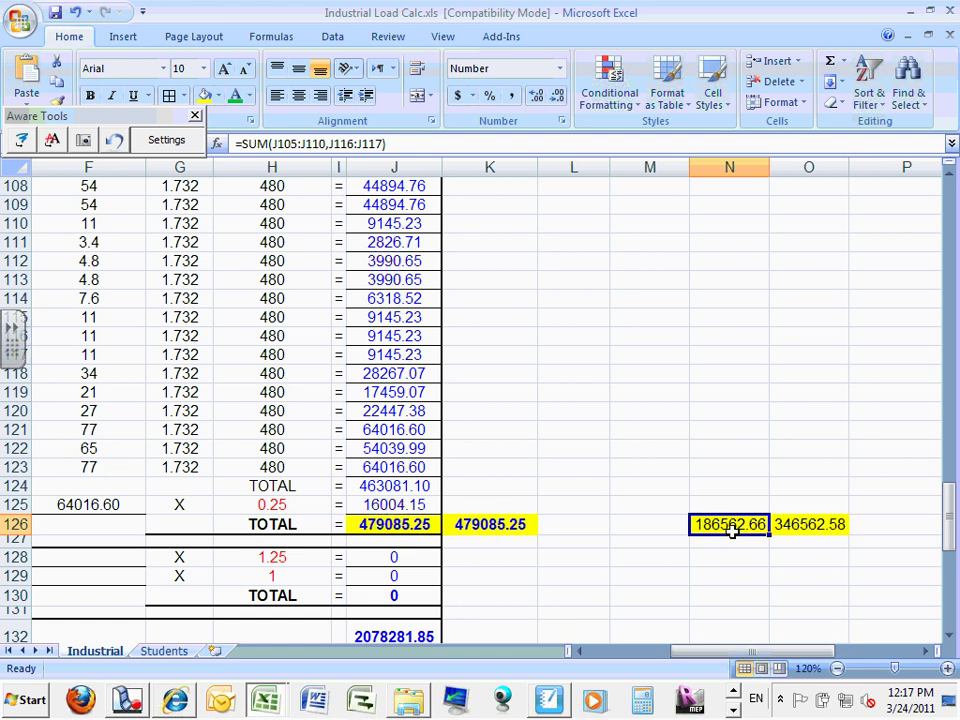
pyautogui.click(409, 530)
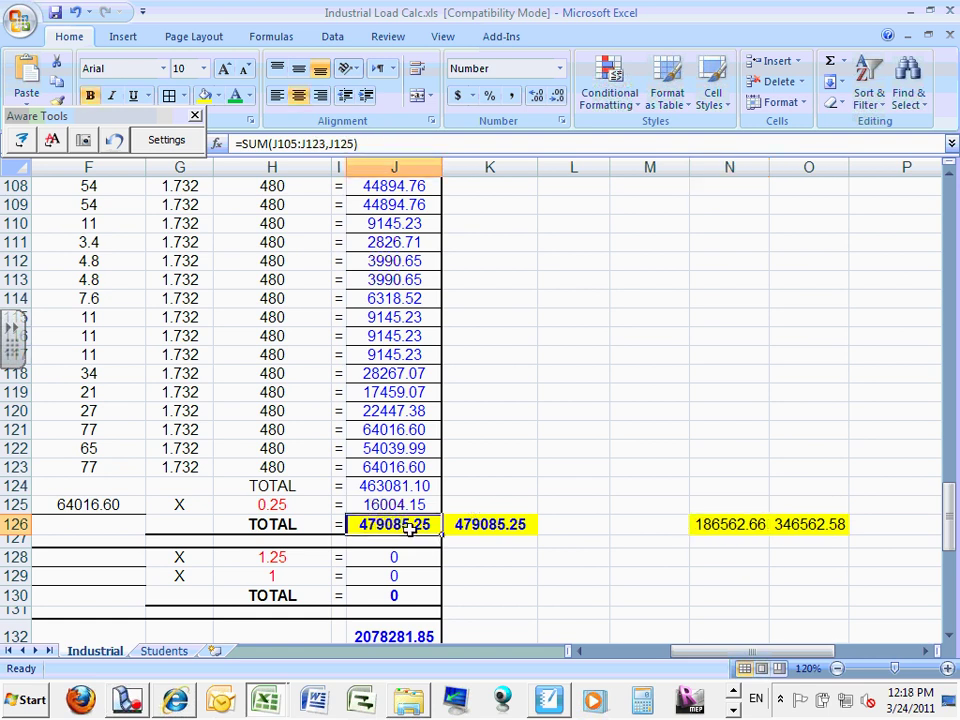
pyautogui.click(410, 317)
pyautogui.click(407, 336)
pyautogui.click(409, 317)
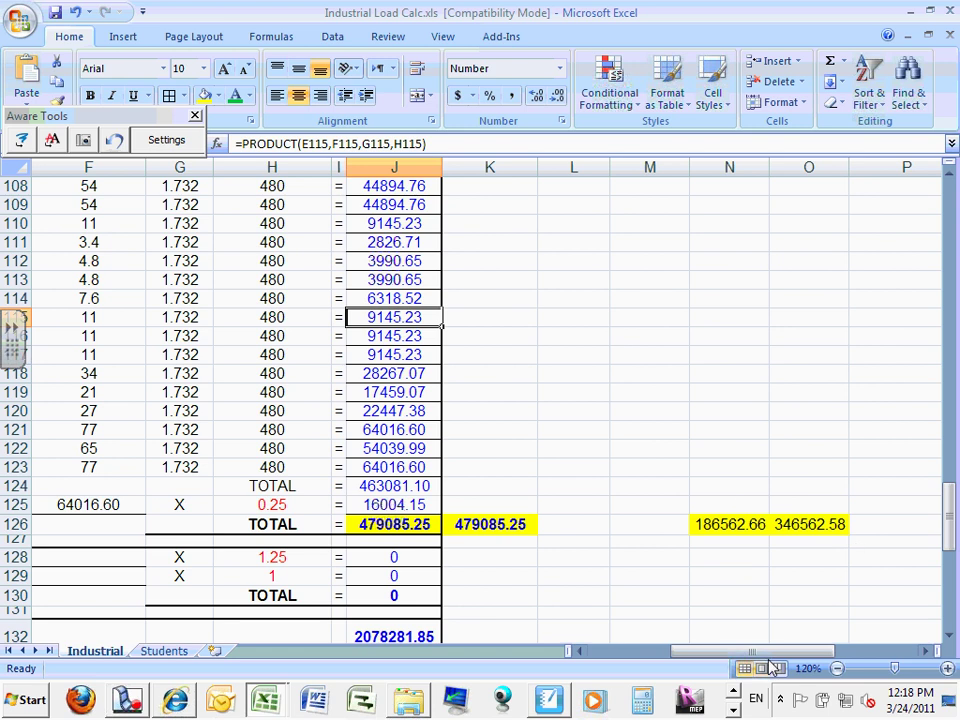
# Step: Examine the AHUS3 motor in row 123, including its FLA, three-phase factor, voltage and calculated load
pyautogui.moveTo(771, 653); pyautogui.dragTo(736, 660)
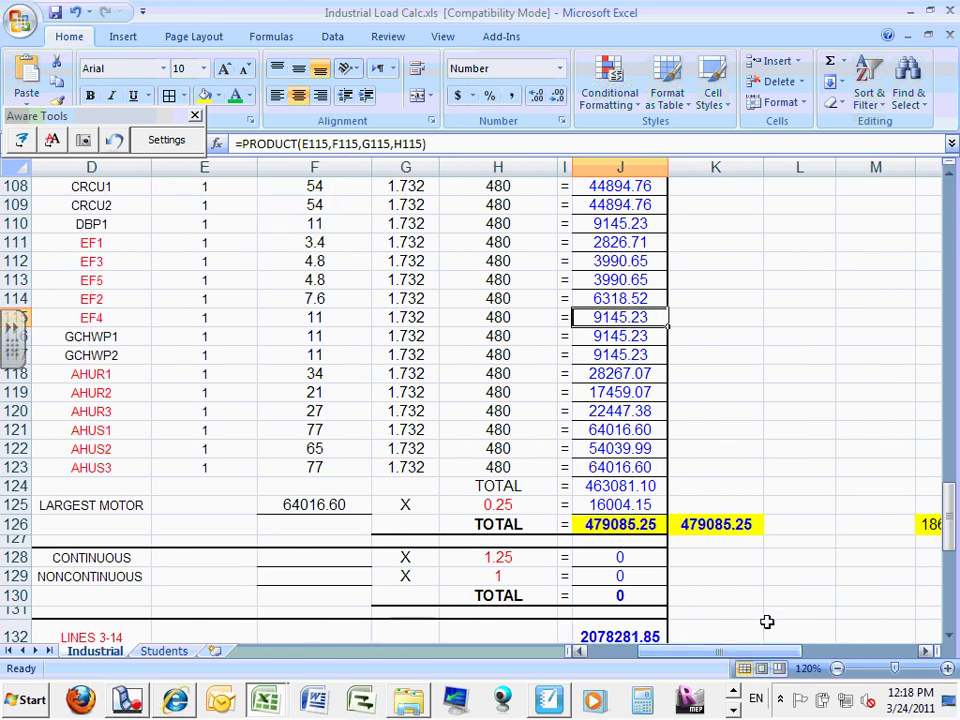
pyautogui.moveTo(954, 491); pyautogui.dragTo(950, 490)
pyautogui.scroll(-1, 489, 531)
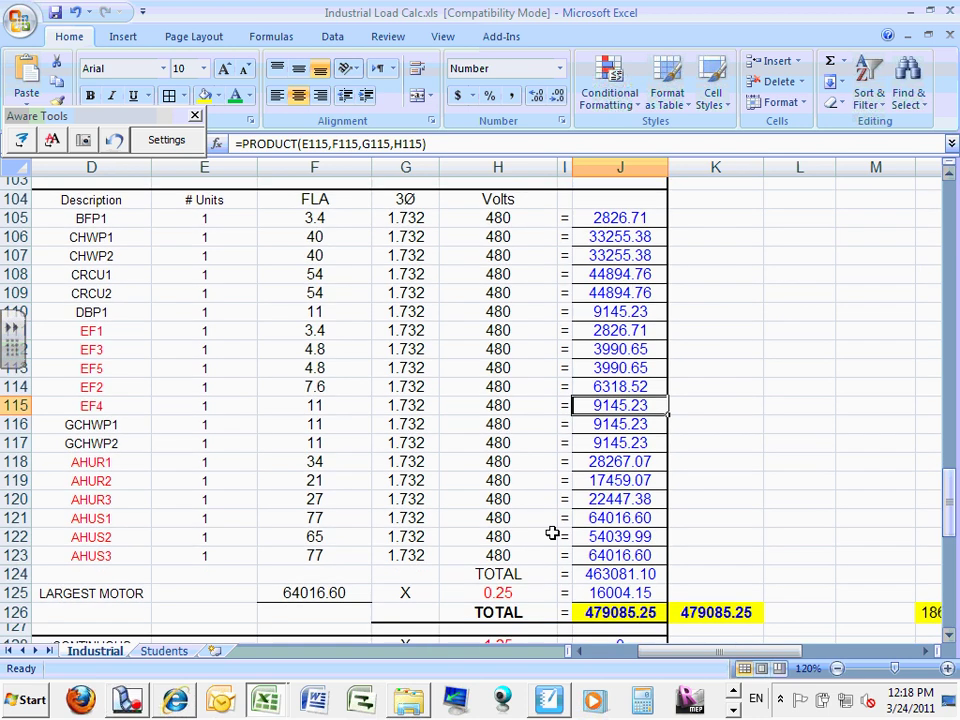
pyautogui.click(18, 555)
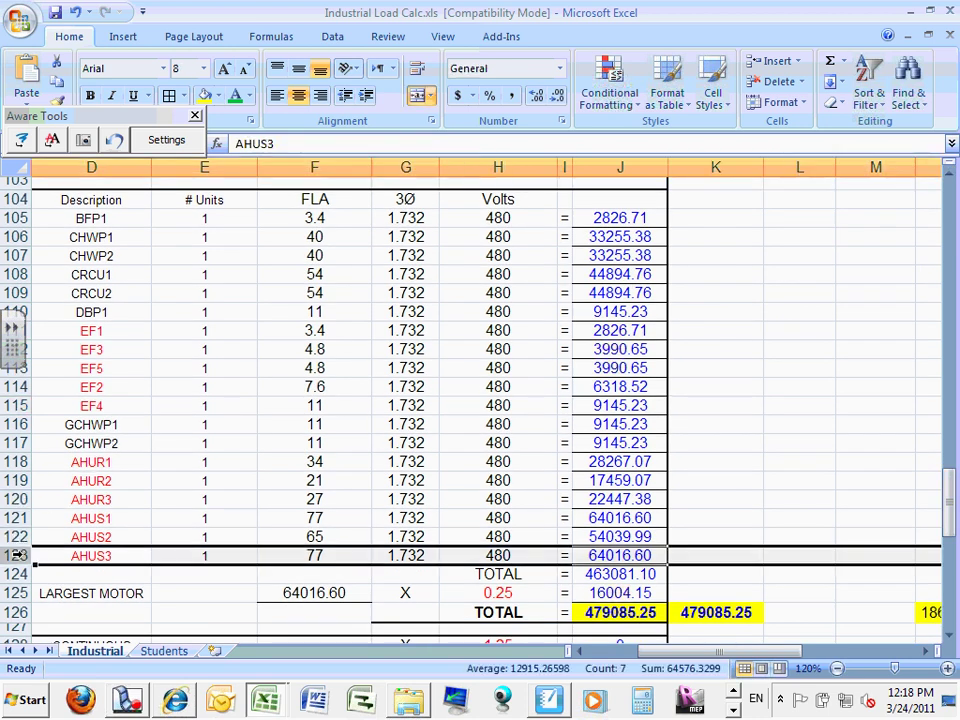
pyautogui.click(323, 555)
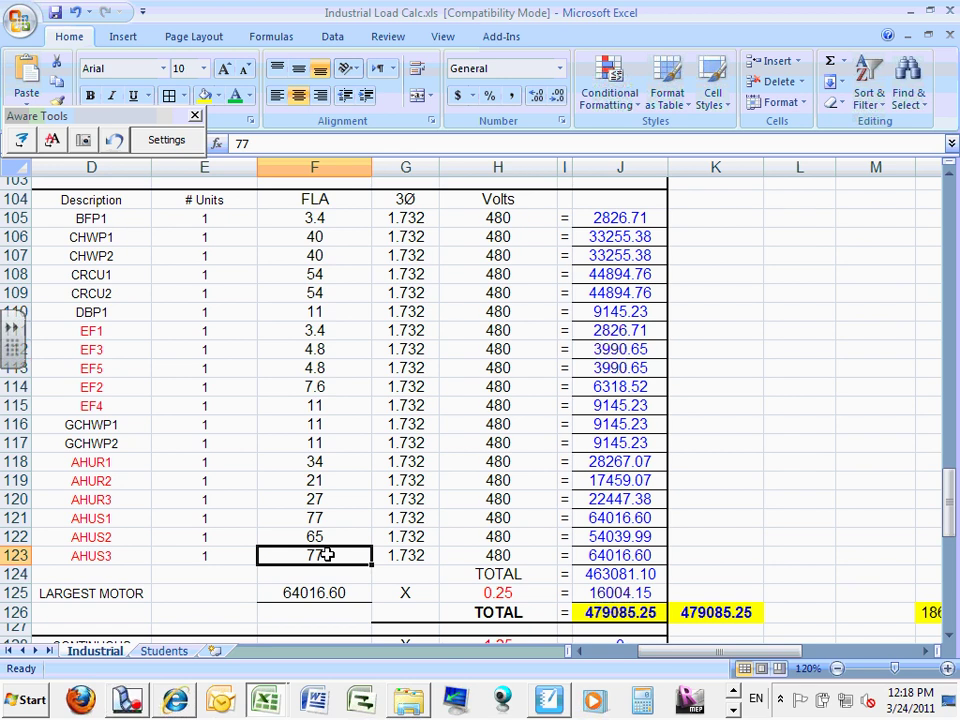
pyautogui.click(402, 555)
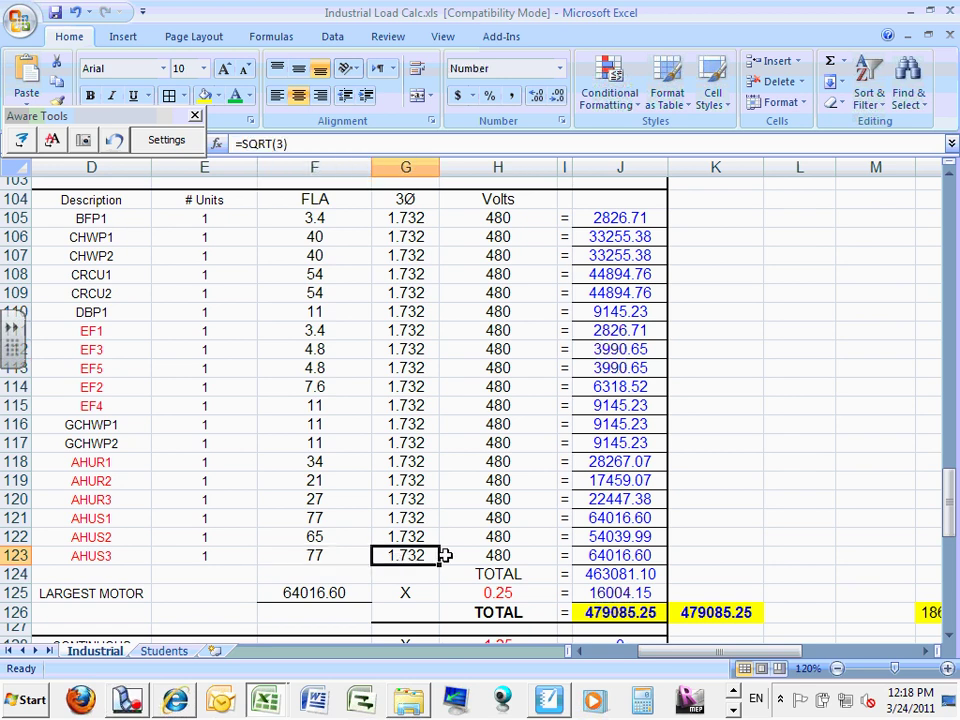
pyautogui.click(487, 555)
pyautogui.click(606, 557)
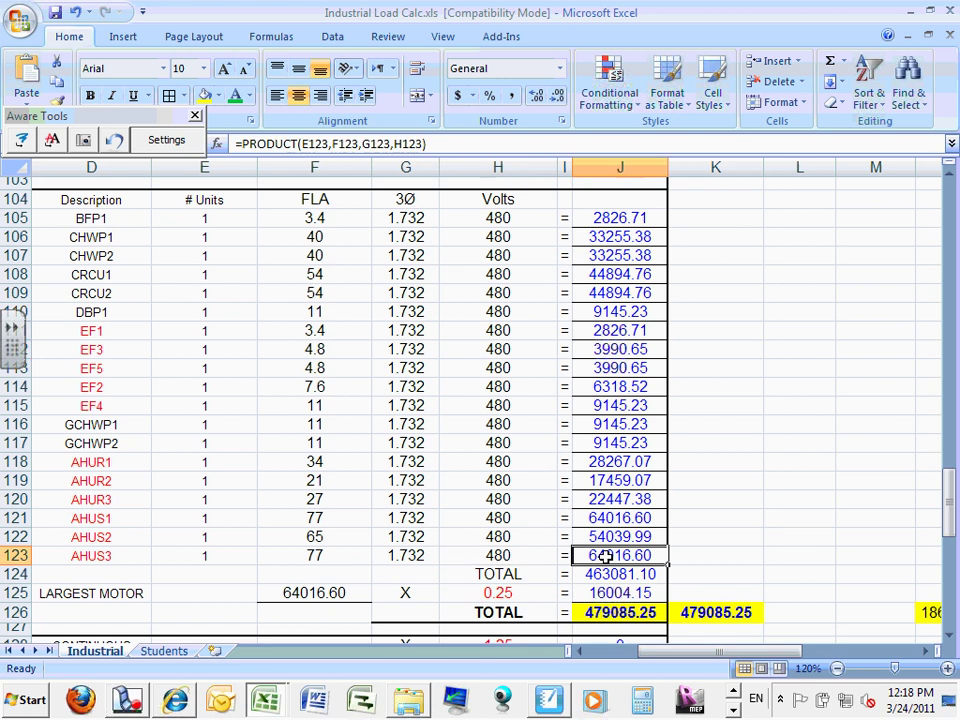
# Step: Inspect the cells referenced by the PRODUCT formula in J123 and the square-root formula in G123
pyautogui.doubleClick(606, 557)
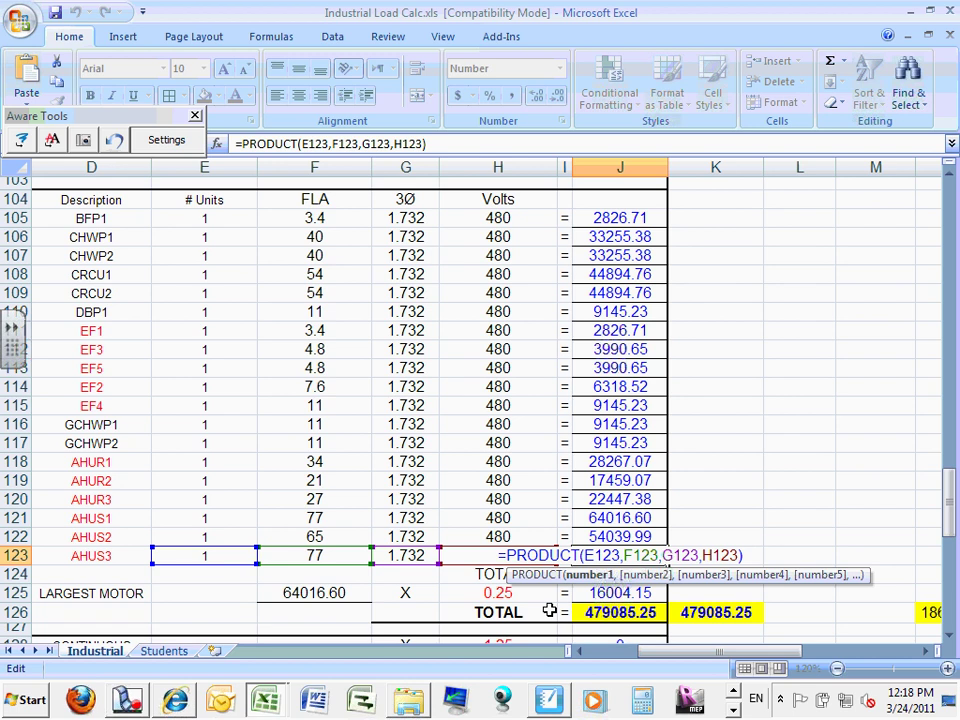
pyautogui.press('Escape')
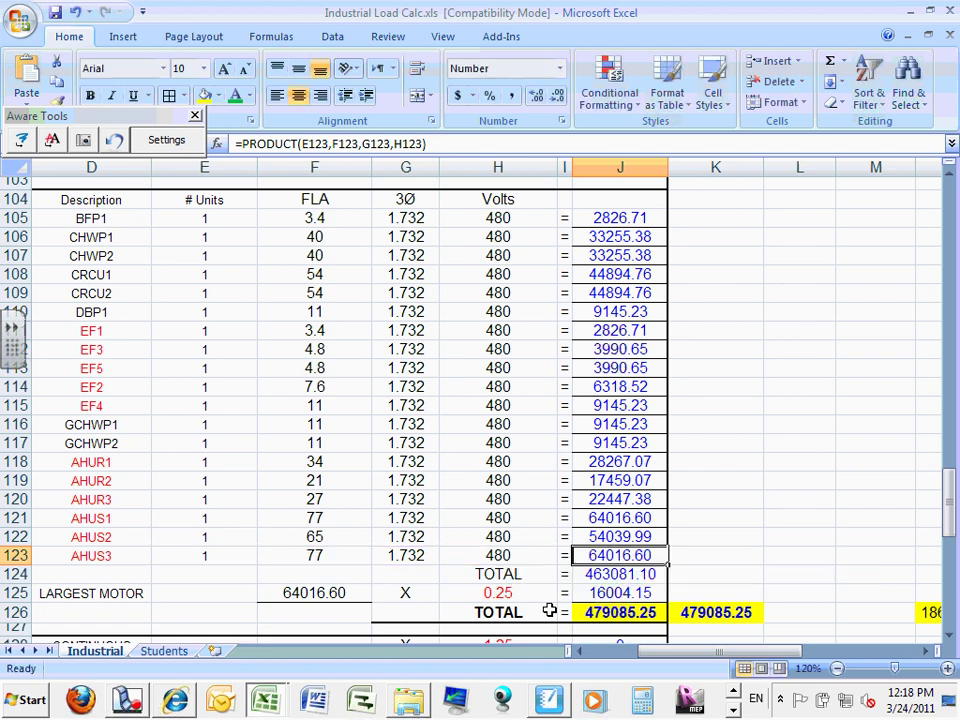
pyautogui.doubleClick(617, 555)
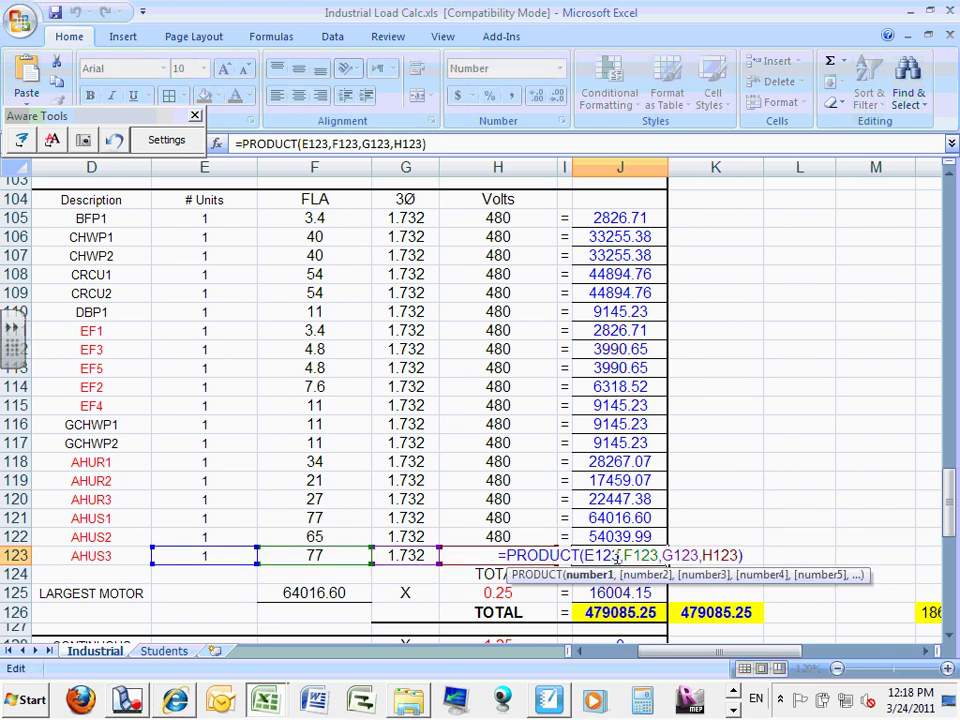
pyautogui.press('Escape')
pyautogui.click(418, 553)
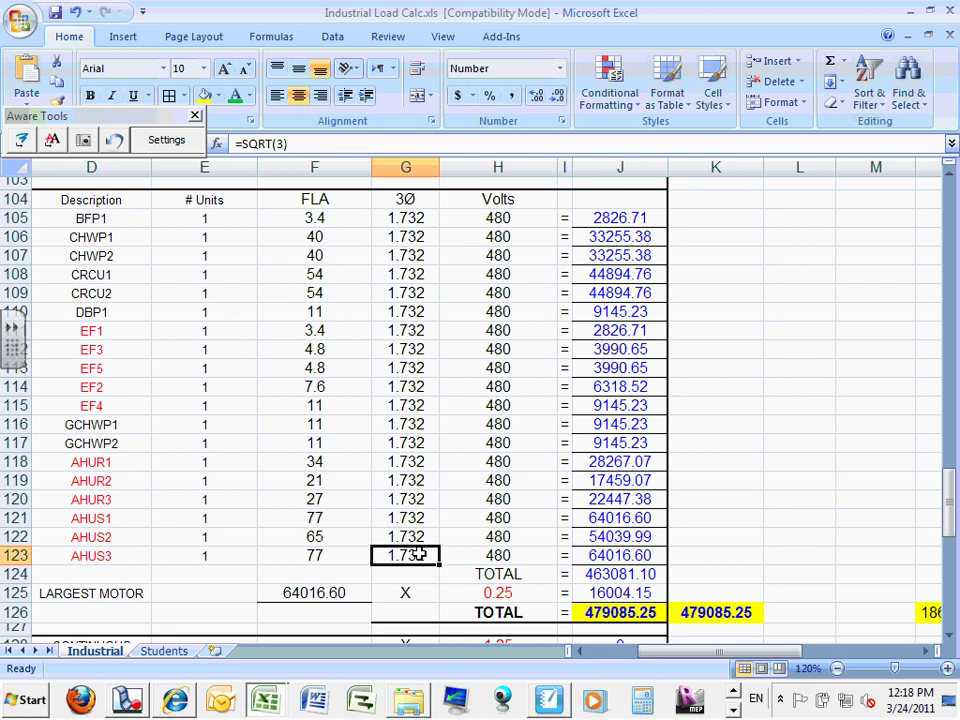
pyautogui.click(616, 558)
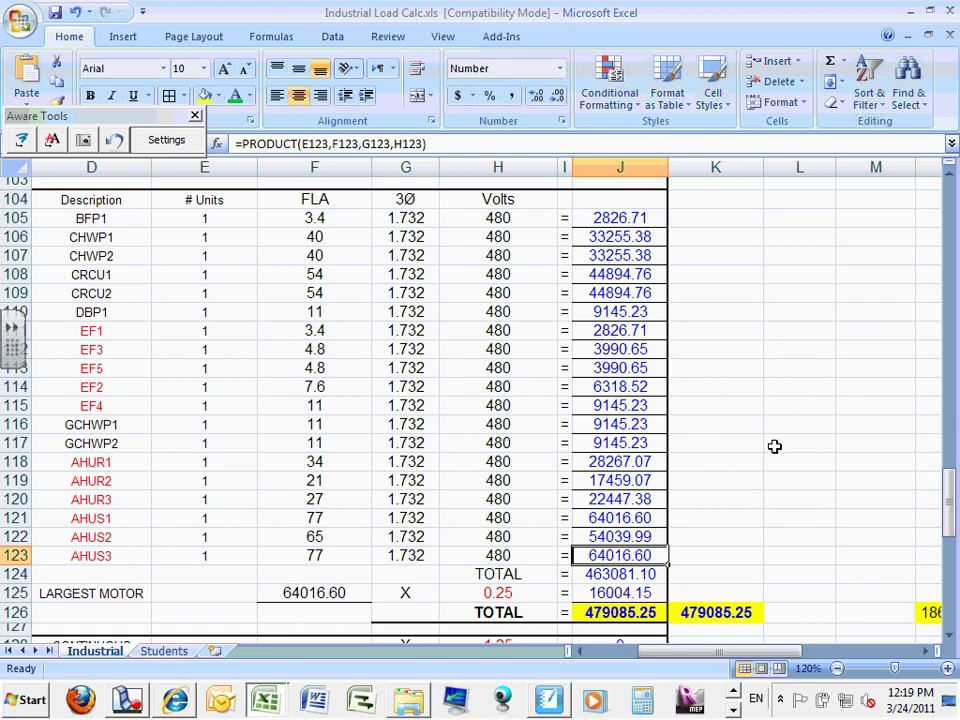
# Step: Check the three-phase factor formula in G105 and the load formulas in J111, J109 and J112
pyautogui.click(417, 218)
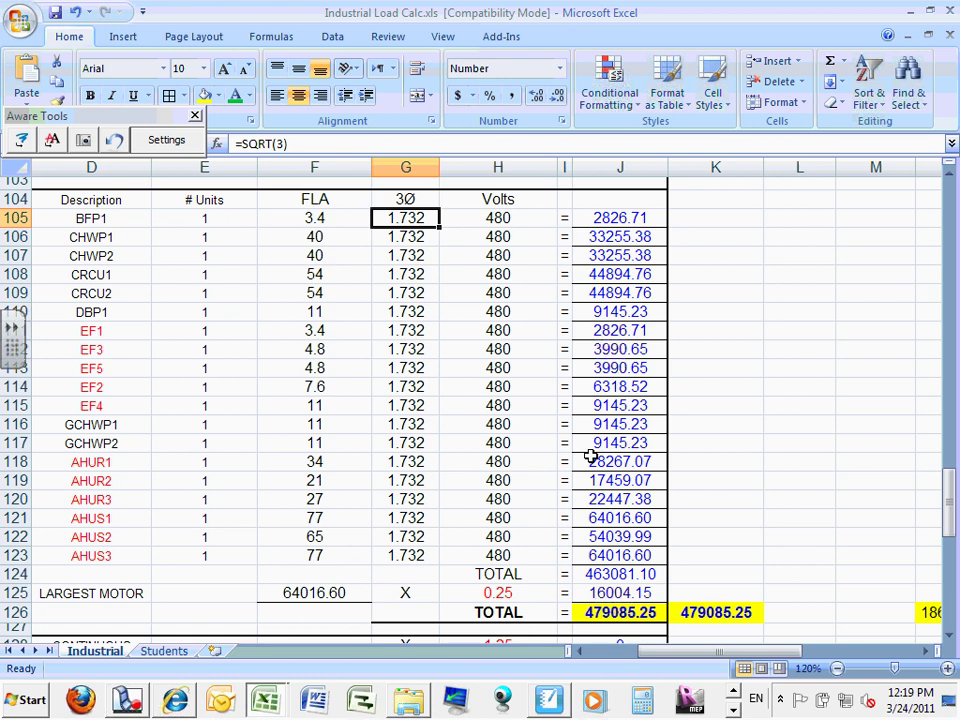
pyautogui.click(630, 331)
pyautogui.click(615, 293)
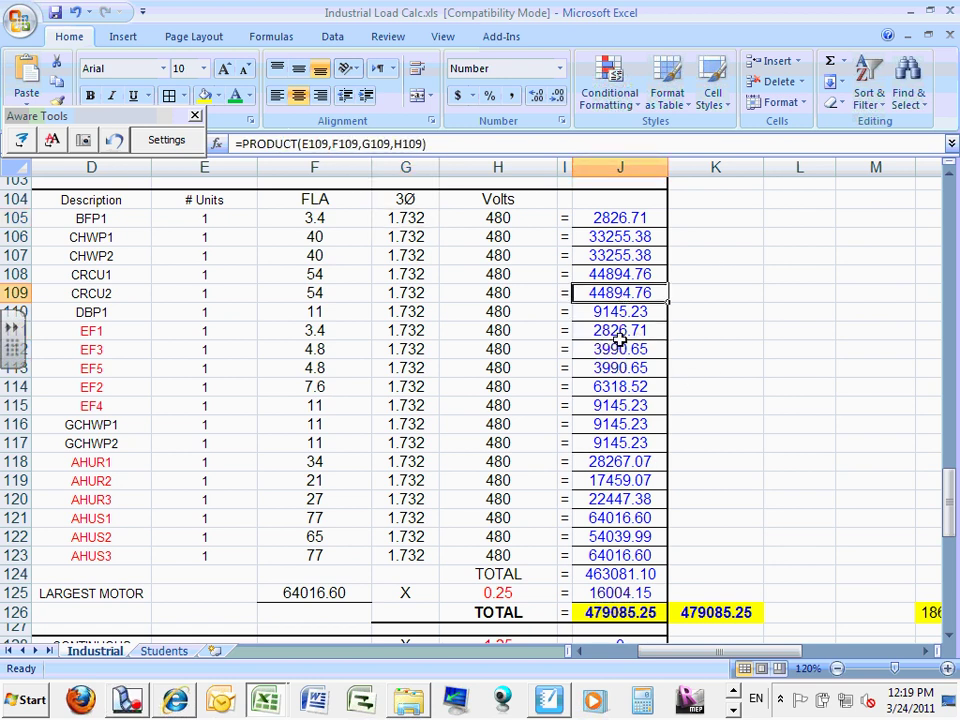
pyautogui.click(622, 346)
pyautogui.click(741, 343)
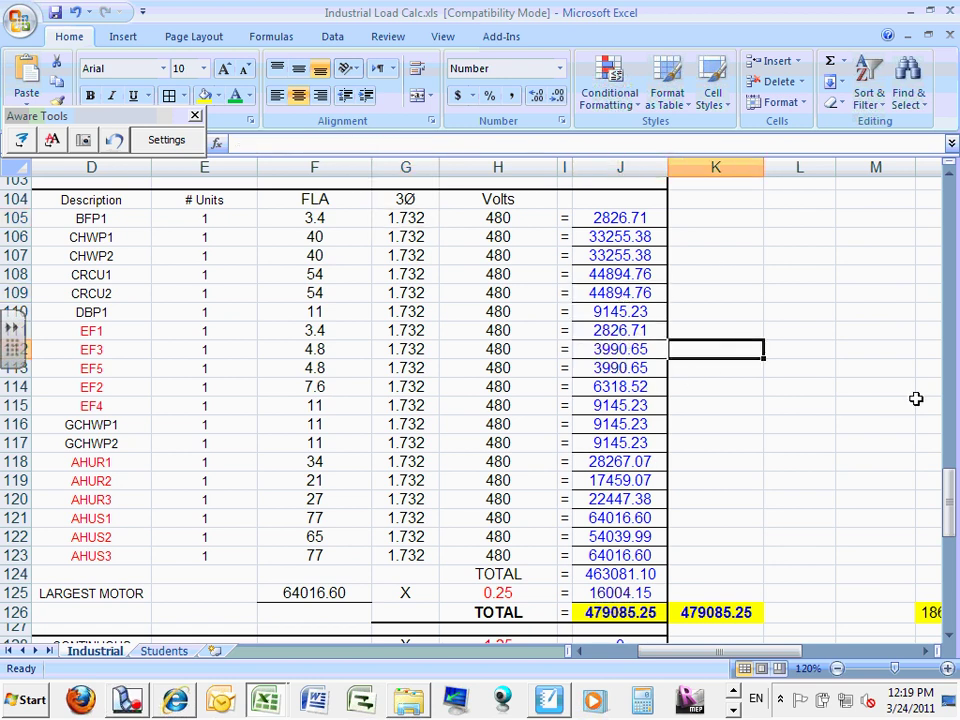
# Step: Review the Other Loads, Total Volt-ampere Demand Load, Minimum Amperes and Future Expansion lines below the motor section
pyautogui.moveTo(948, 505)
pyautogui.mouseDown()
pyautogui.moveTo(952, 576)
pyautogui.moveTo(952, 515)
pyautogui.mouseUp()
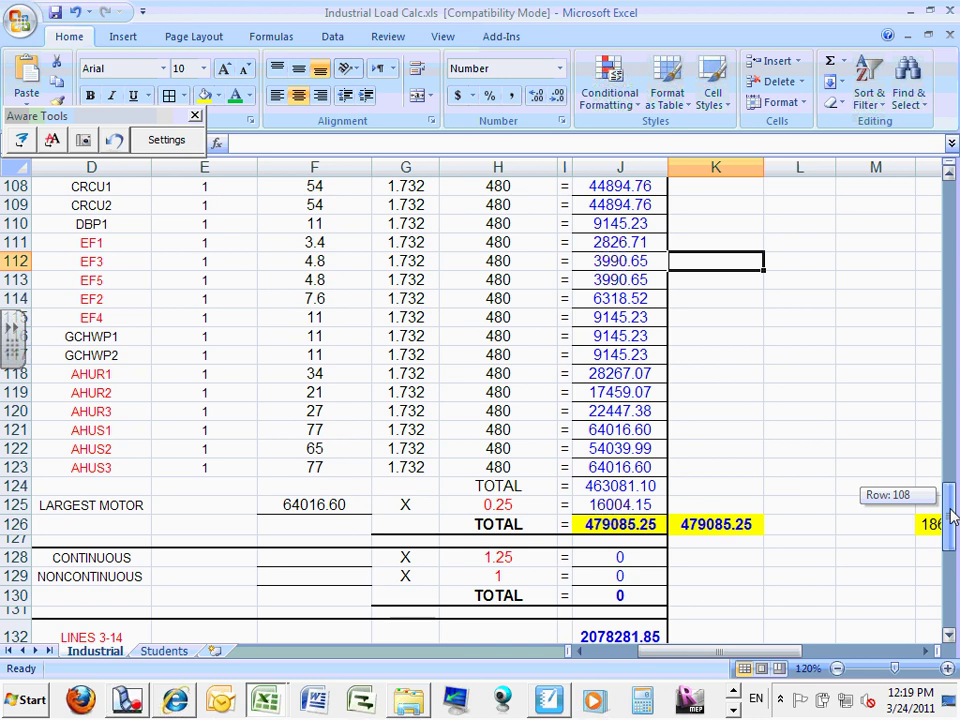
pyautogui.moveTo(951, 515); pyautogui.dragTo(951, 519)
pyautogui.moveTo(757, 655); pyautogui.dragTo(779, 657)
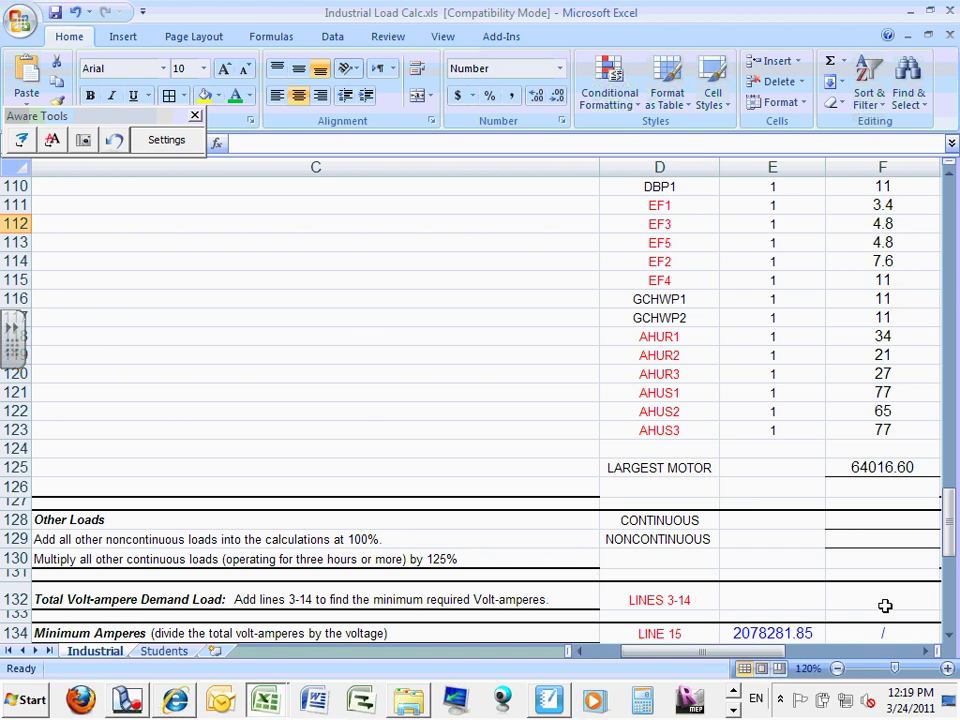
pyautogui.moveTo(947, 516); pyautogui.dragTo(951, 541)
pyautogui.moveTo(701, 652); pyautogui.dragTo(745, 653)
pyautogui.moveTo(745, 653); pyautogui.dragTo(746, 650)
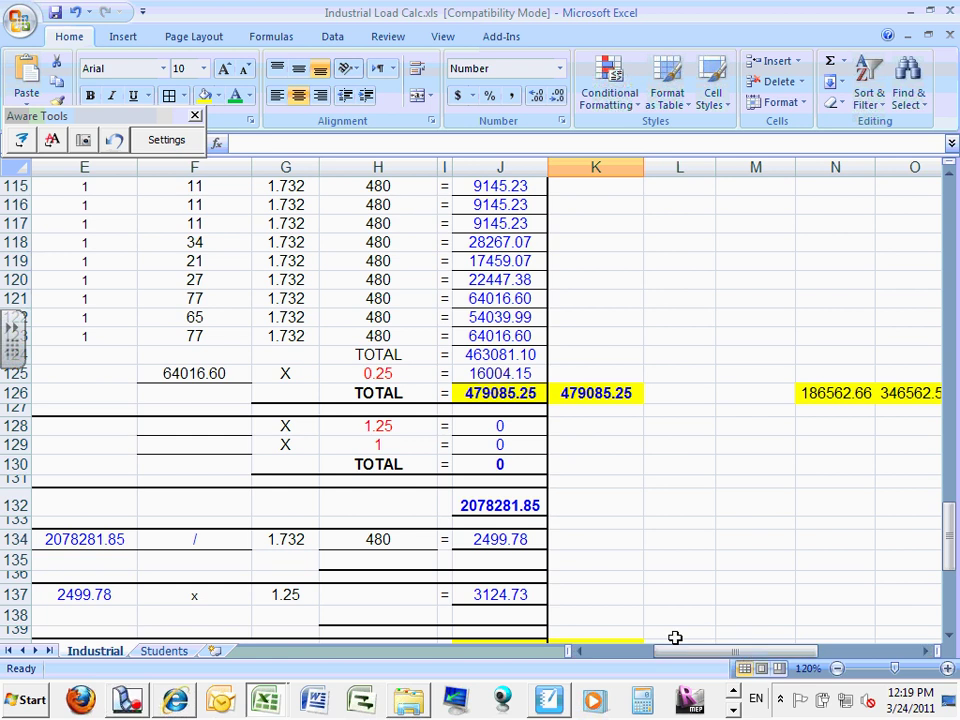
pyautogui.scroll(-2, 676, 640)
pyautogui.scroll(3, 677, 642)
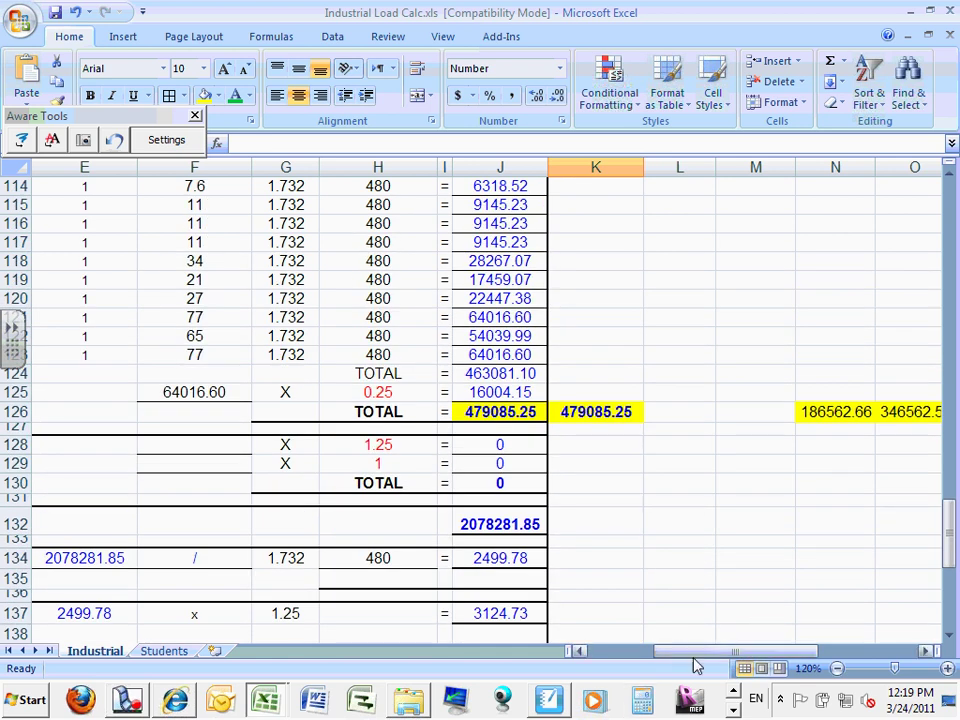
pyautogui.moveTo(694, 663); pyautogui.dragTo(640, 663)
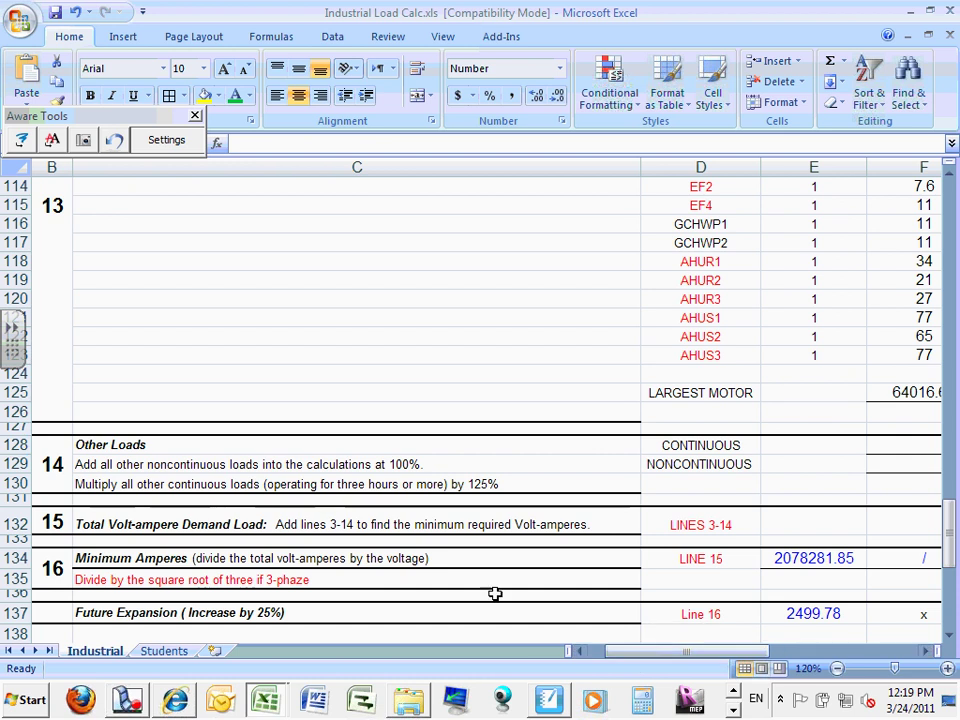
pyautogui.click(18, 523)
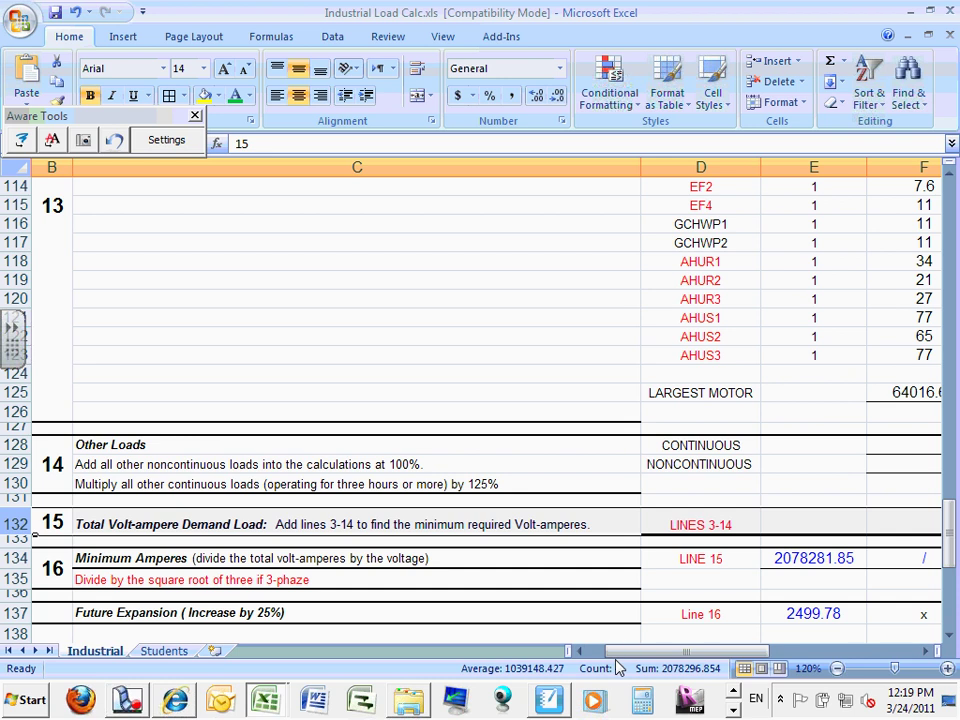
# Step: Fill cell K132, beside the total volt-ampere demand load, with the standard red colour
pyautogui.moveTo(632, 660); pyautogui.dragTo(690, 652)
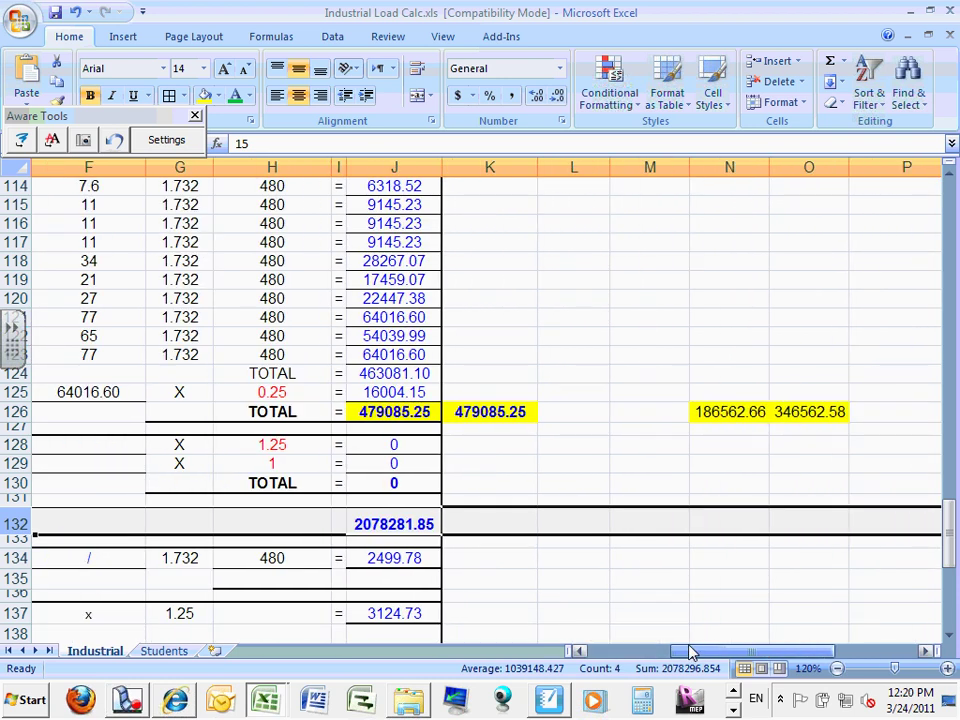
pyautogui.click(497, 524)
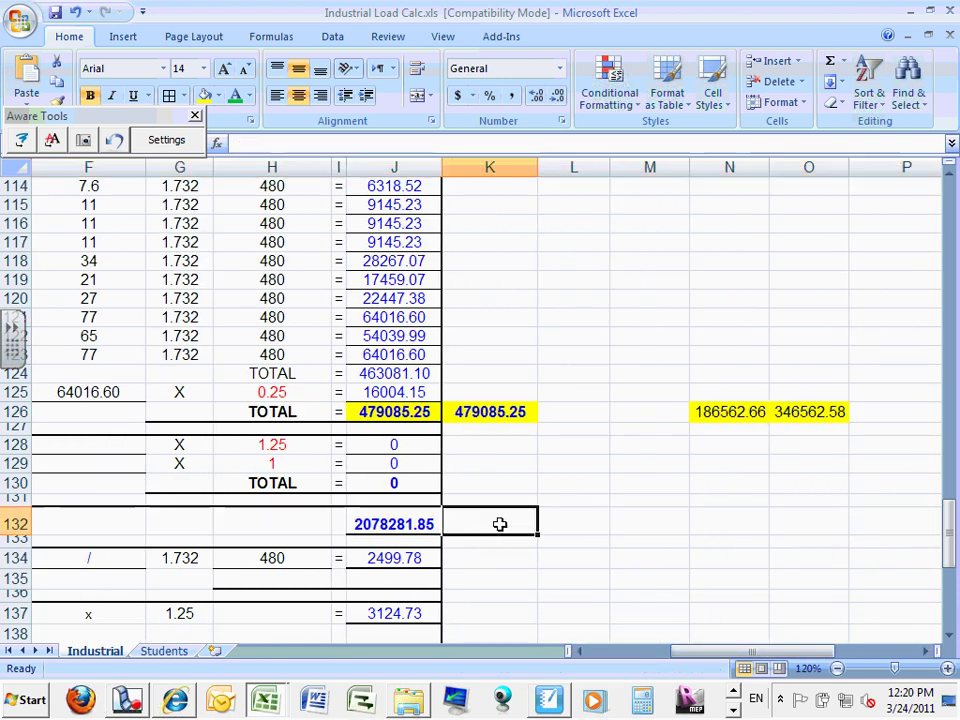
pyautogui.click(220, 97)
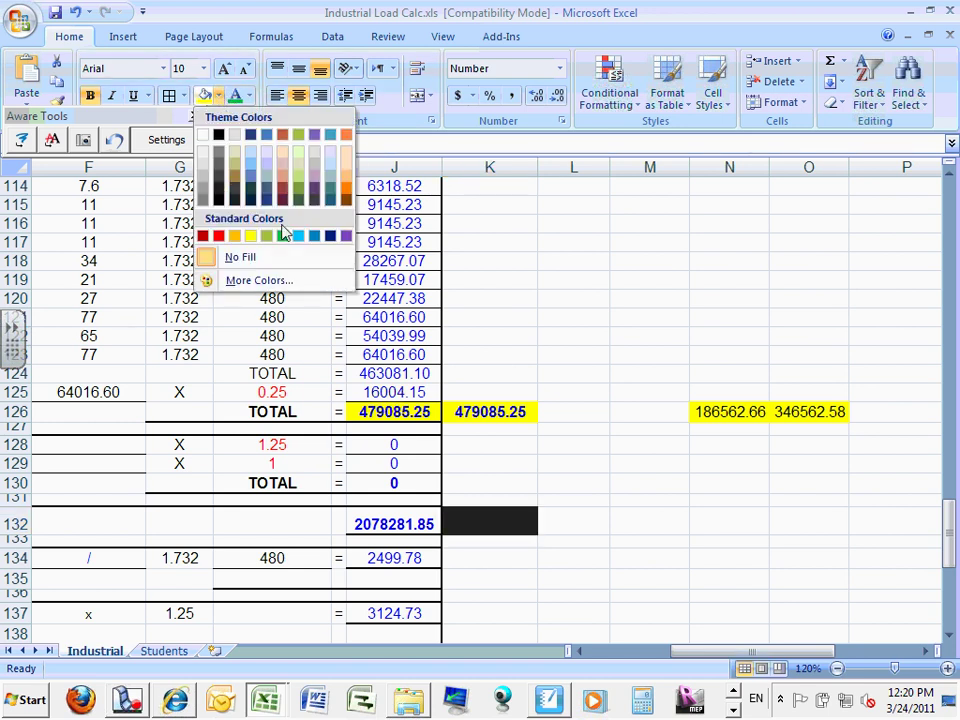
pyautogui.click(220, 238)
pyautogui.click(750, 523)
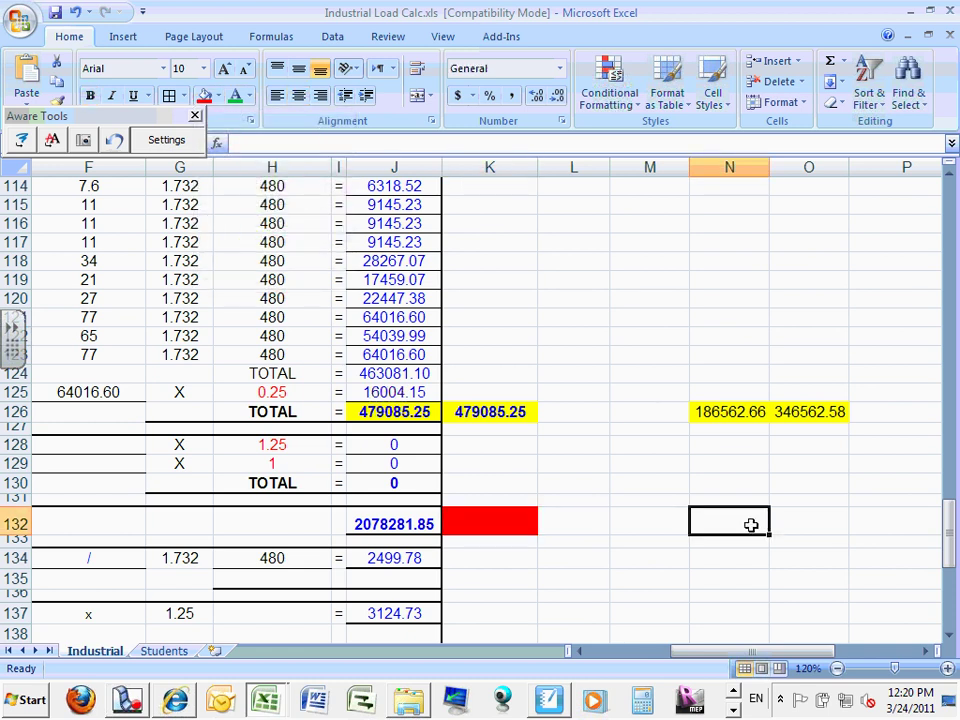
# Step: Begin the total volt-ampere demand formula in K132 by adding the motor total K126 and the air conditioning total K102
pyautogui.click(510, 529)
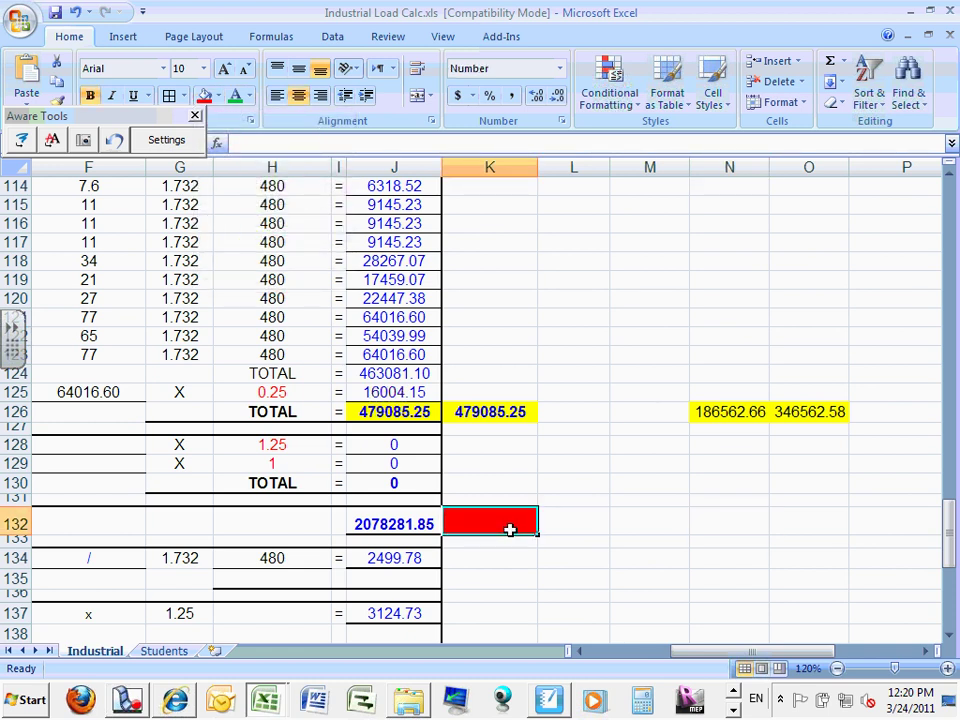
pyautogui.write('=')
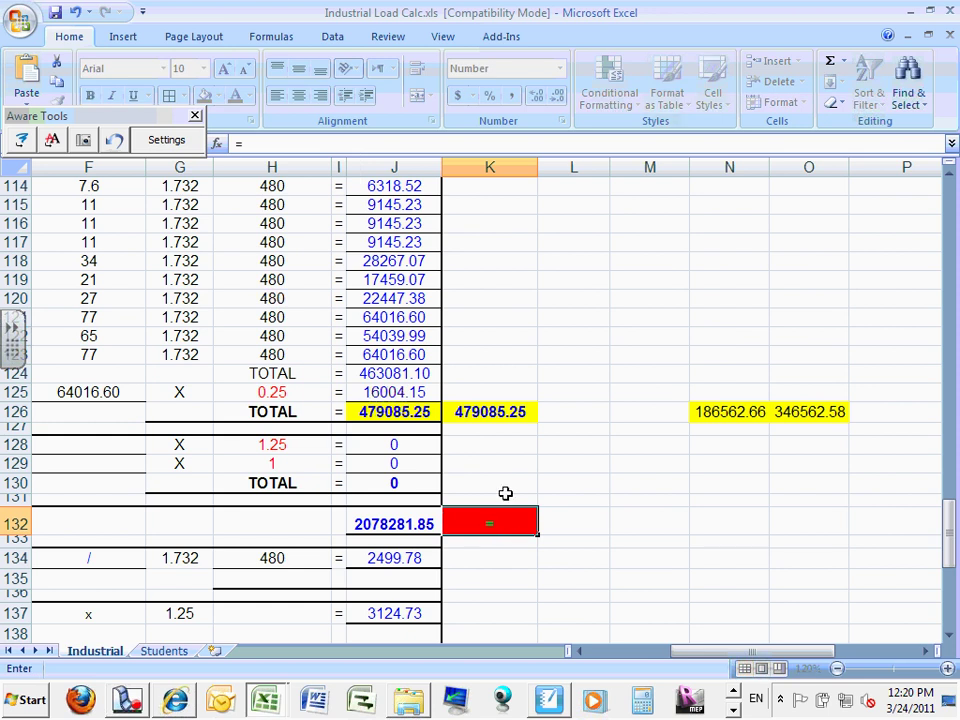
pyautogui.click(505, 411)
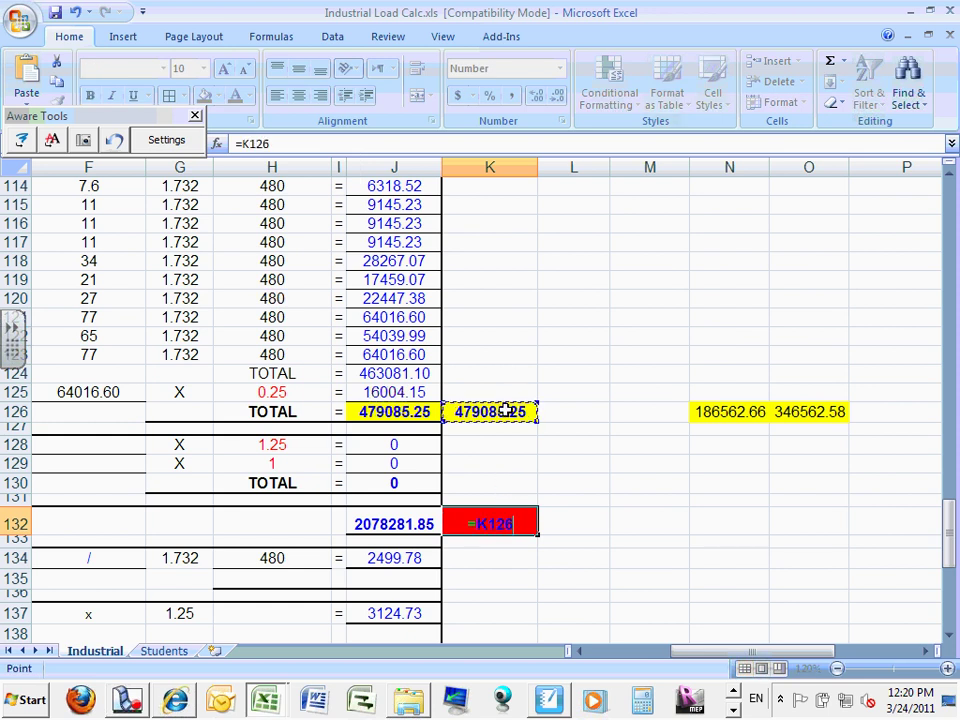
pyautogui.write('+')
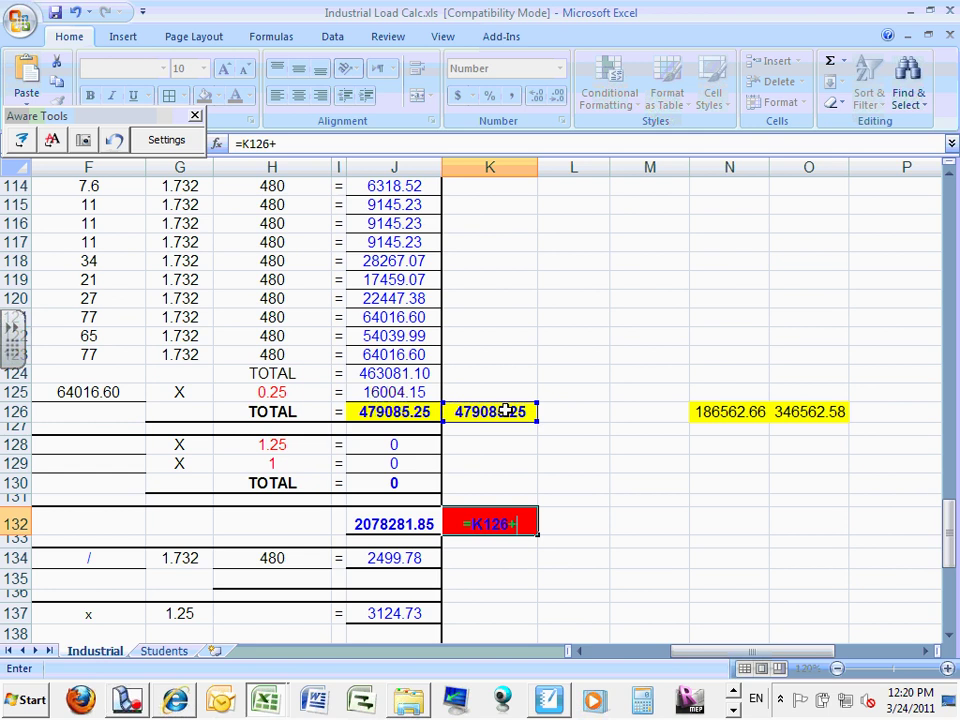
pyautogui.moveTo(953, 533); pyautogui.dragTo(949, 480)
pyautogui.click(505, 318)
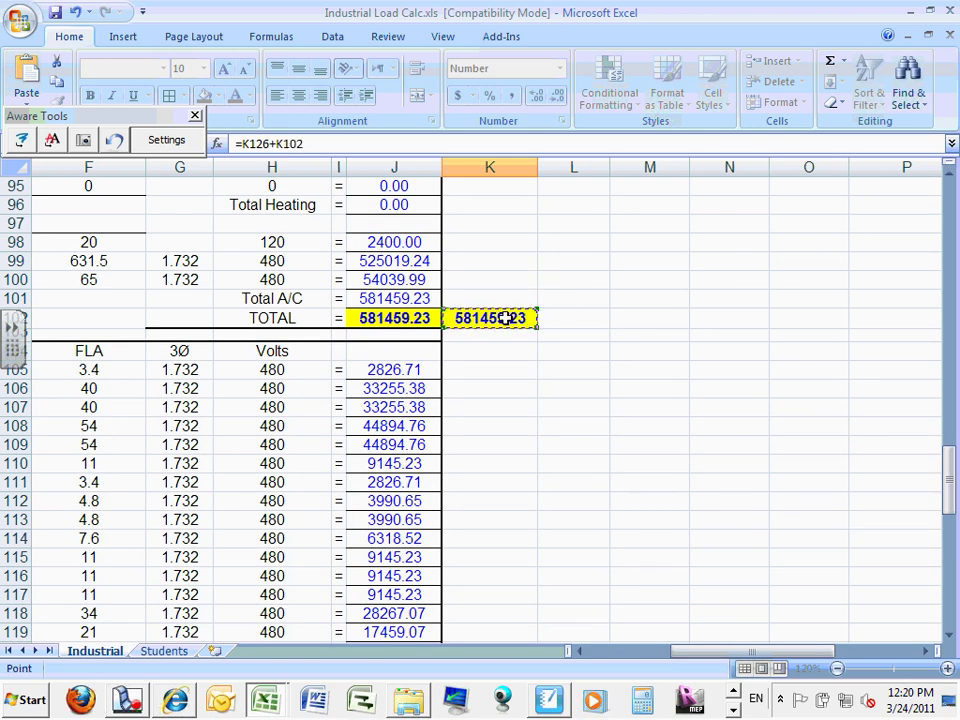
pyautogui.write('+')
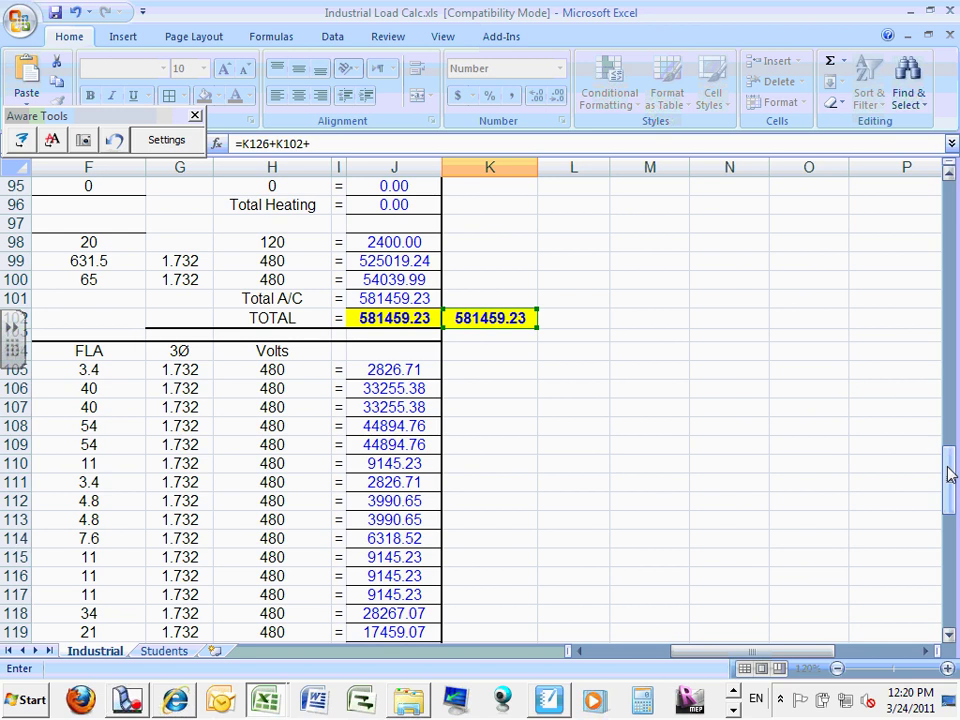
# Step: Extend the K132 addition formula with the totals in K77 and K73
pyautogui.moveTo(950, 475); pyautogui.dragTo(949, 390)
pyautogui.click(490, 426)
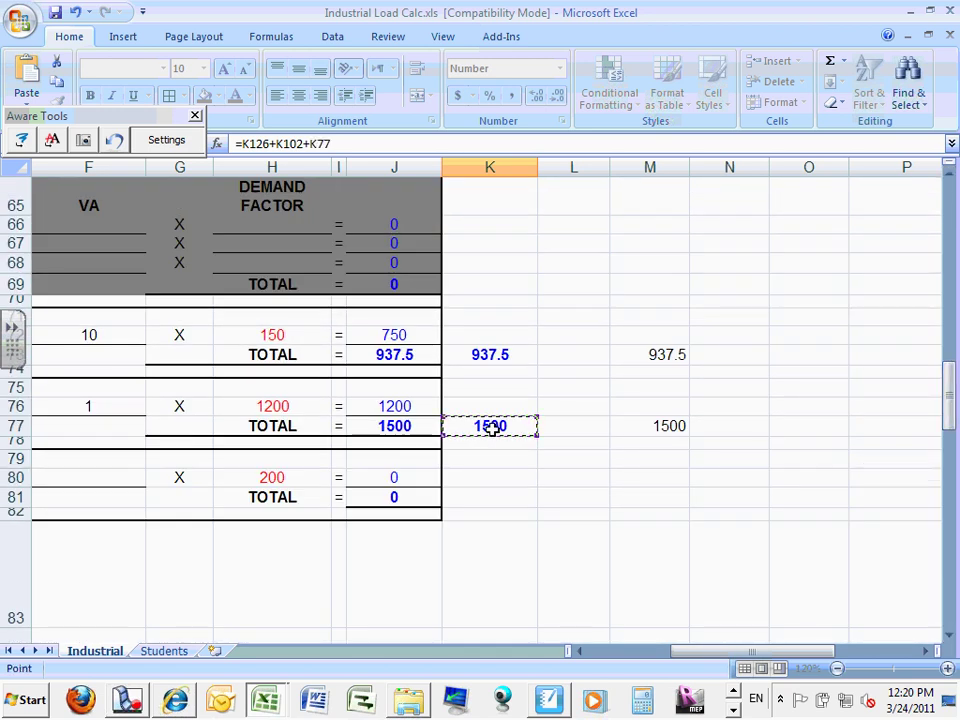
pyautogui.write('+')
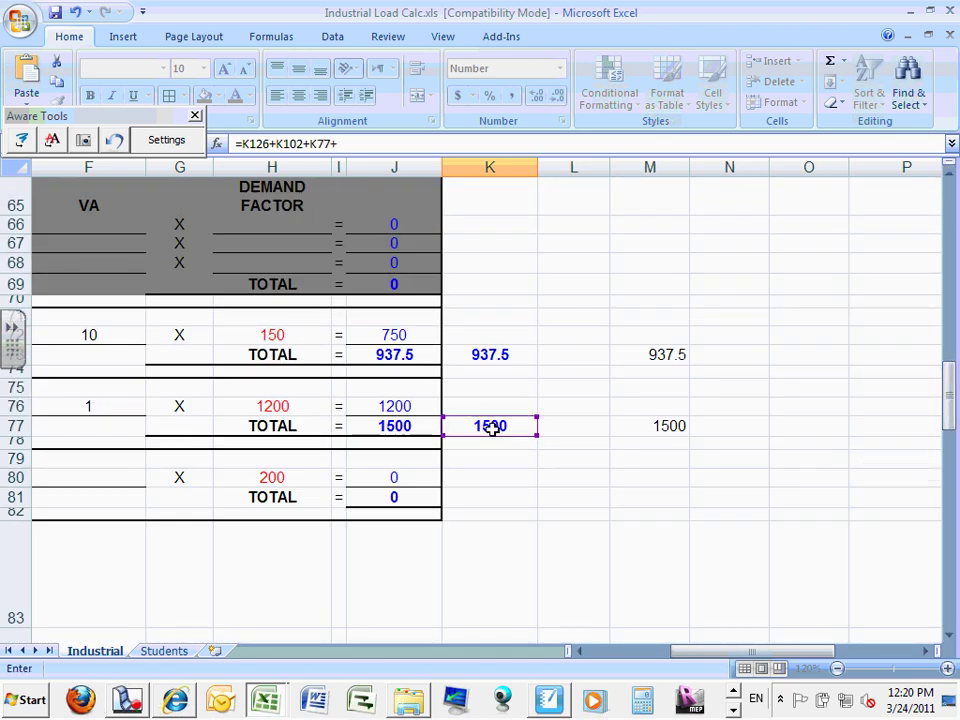
pyautogui.click(513, 354)
pyautogui.write('+')
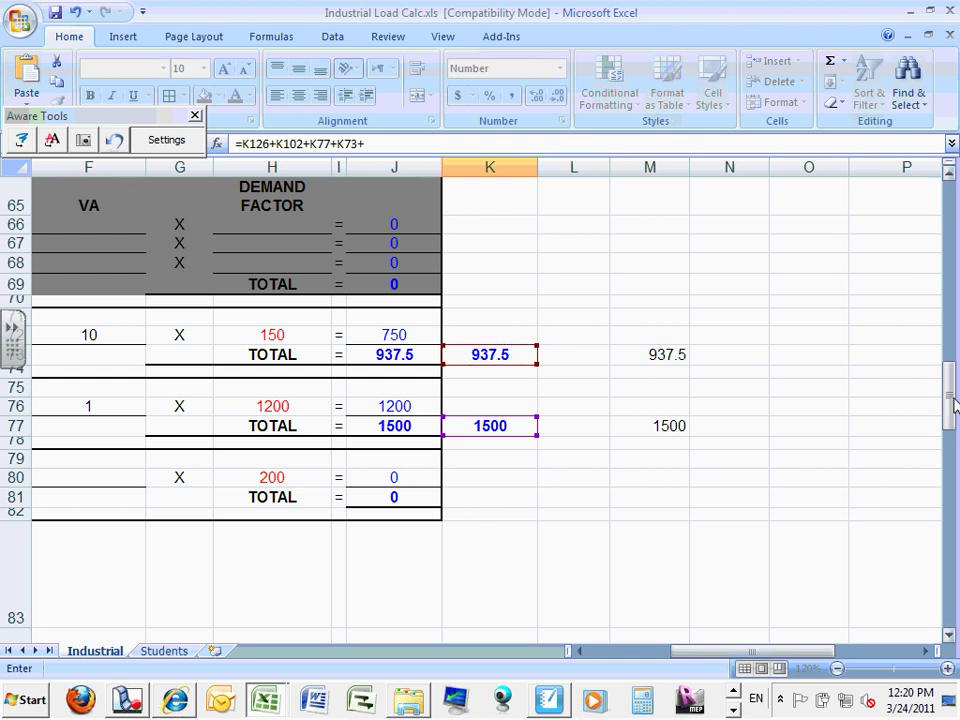
# Step: Extend the K132 addition formula with the totals in K45 and K41
pyautogui.moveTo(953, 403); pyautogui.dragTo(953, 318)
pyautogui.click(497, 401)
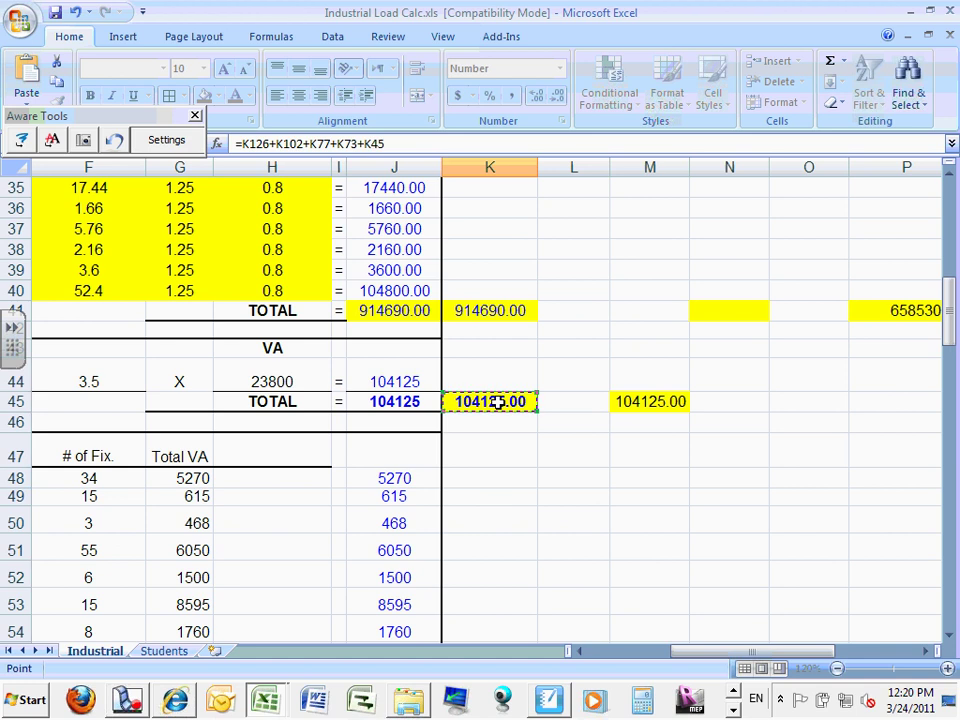
pyautogui.write('+')
pyautogui.click(511, 310)
pyautogui.write('+')
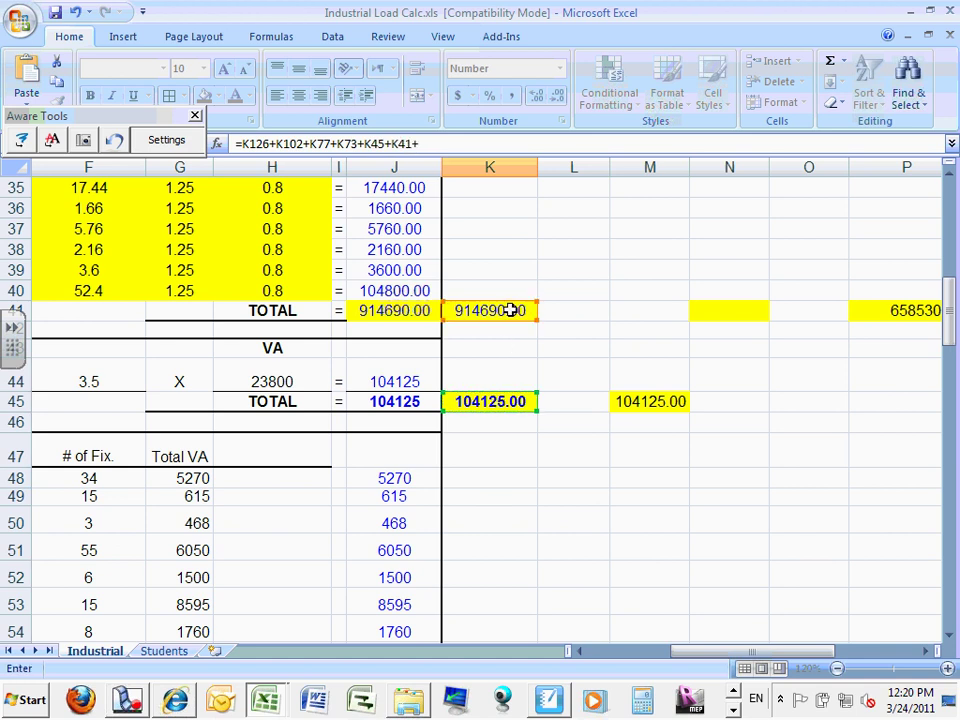
# Step: Complete the K132 addition formula with K22 and K15 and enter it
pyautogui.moveTo(950, 325); pyautogui.dragTo(953, 250)
pyautogui.click(492, 441)
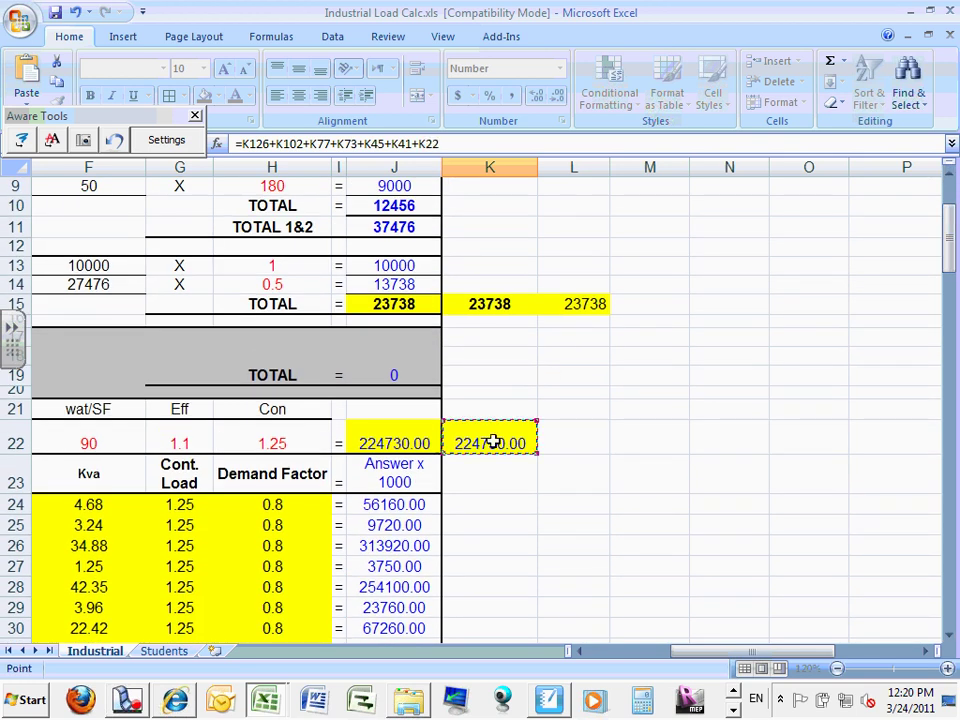
pyautogui.write('+')
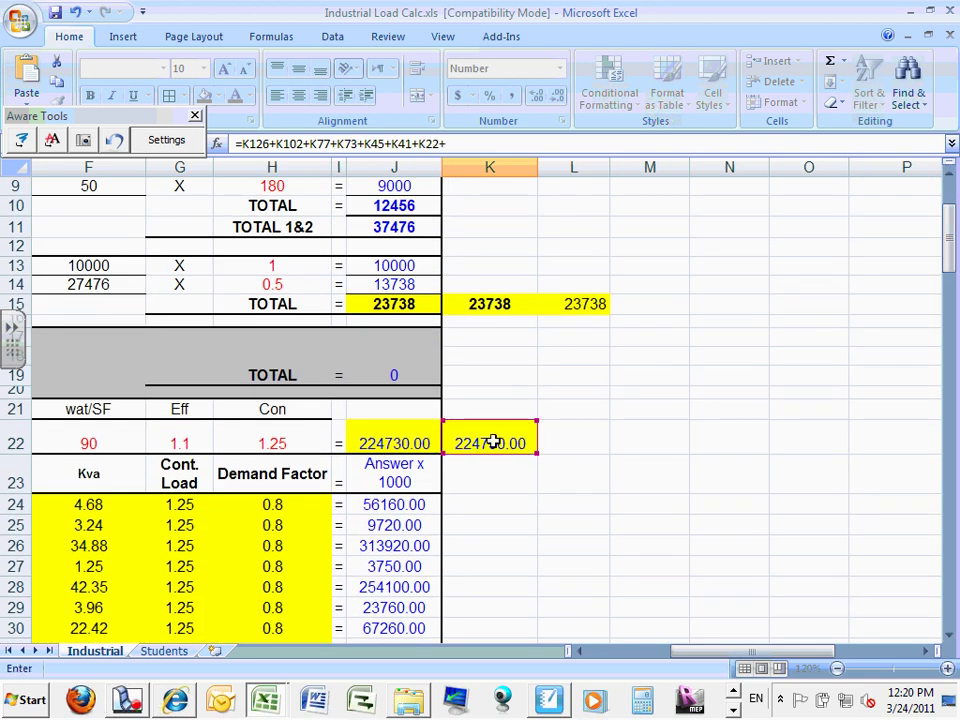
pyautogui.click(510, 303)
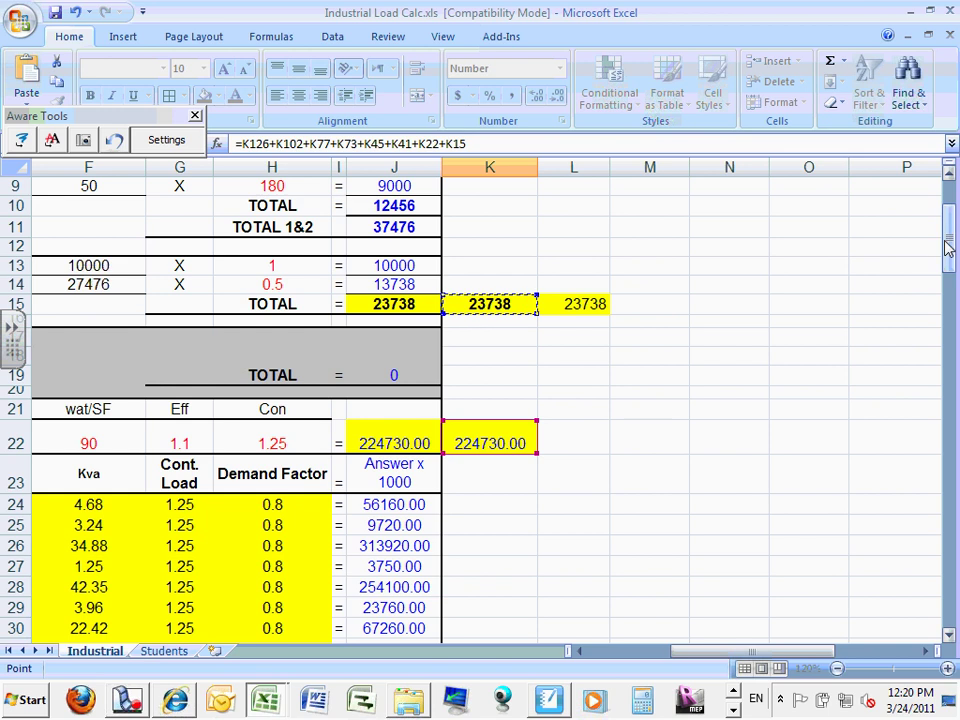
pyautogui.moveTo(949, 246); pyautogui.dragTo(952, 225)
pyautogui.press('Return')
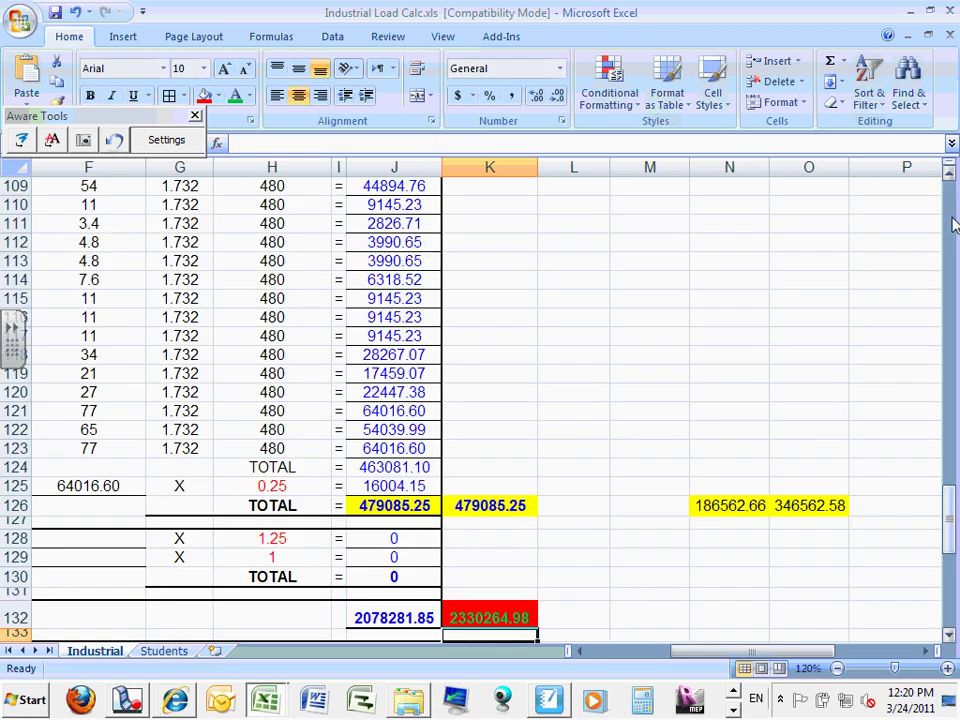
# Step: Review the service entrance and conductor rows, then the column K totals from the top of the sheet down to the air conditioning section
pyautogui.moveTo(949, 505); pyautogui.dragTo(950, 535)
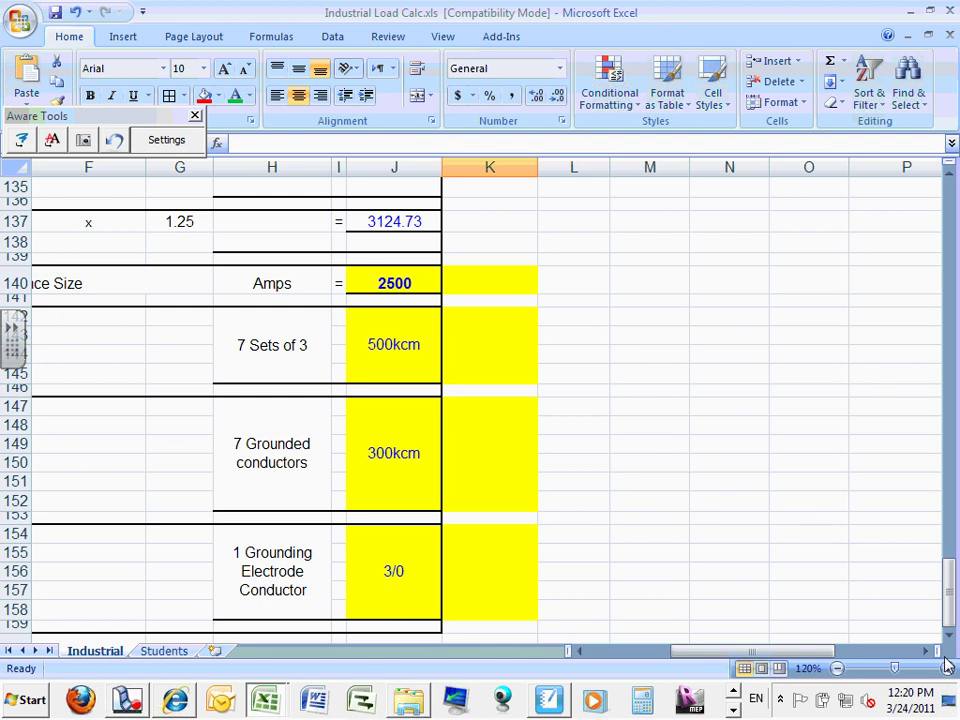
pyautogui.moveTo(950, 600); pyautogui.dragTo(951, 283)
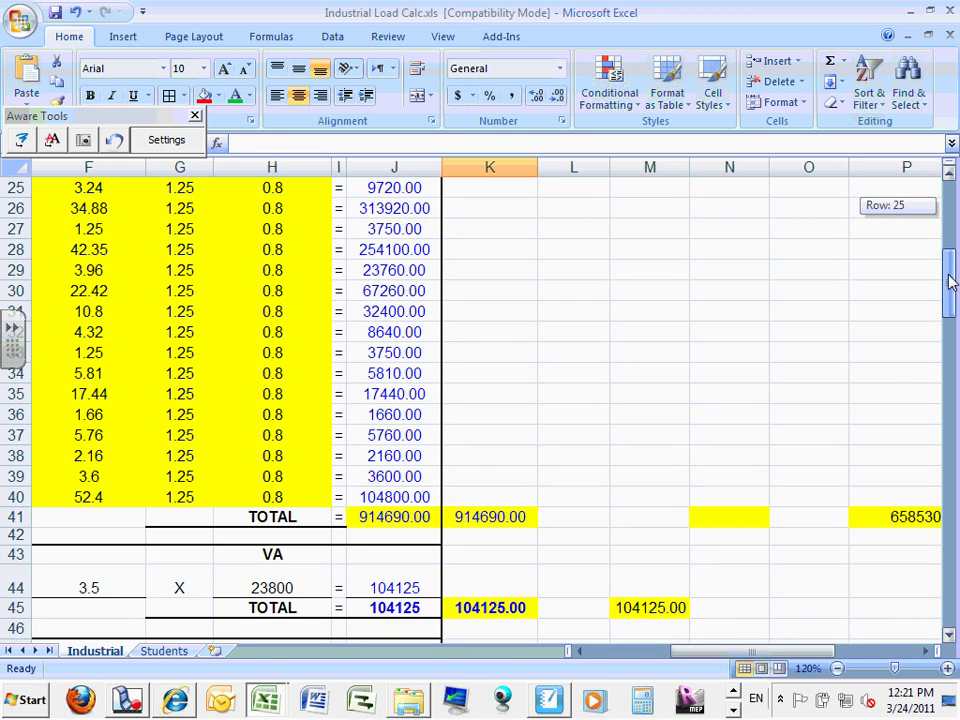
pyautogui.moveTo(951, 283); pyautogui.dragTo(955, 165)
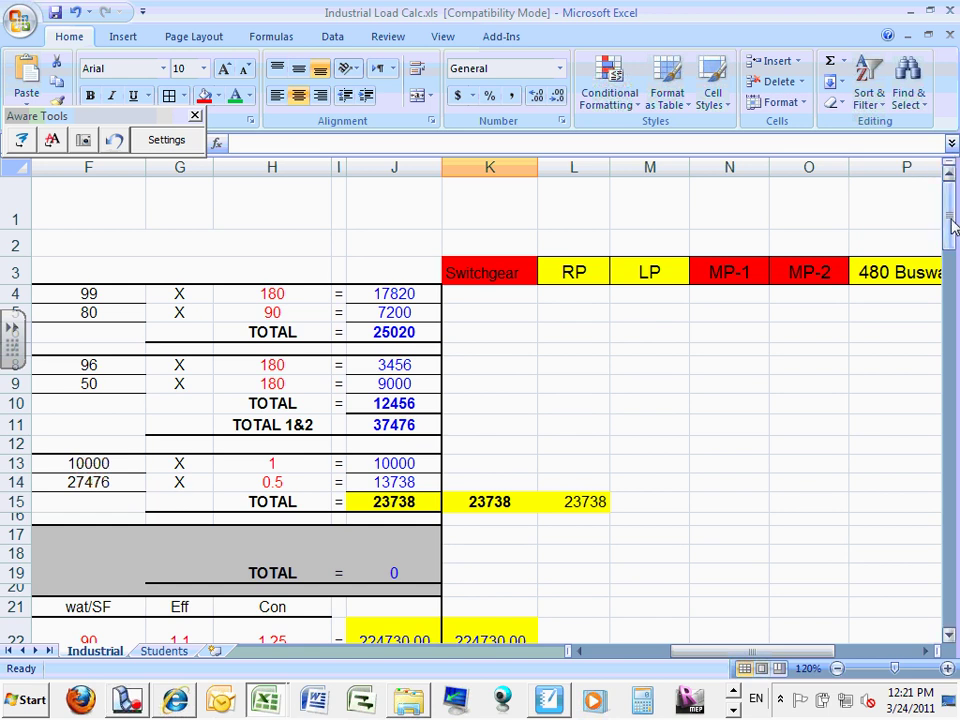
pyautogui.moveTo(953, 228); pyautogui.dragTo(953, 228)
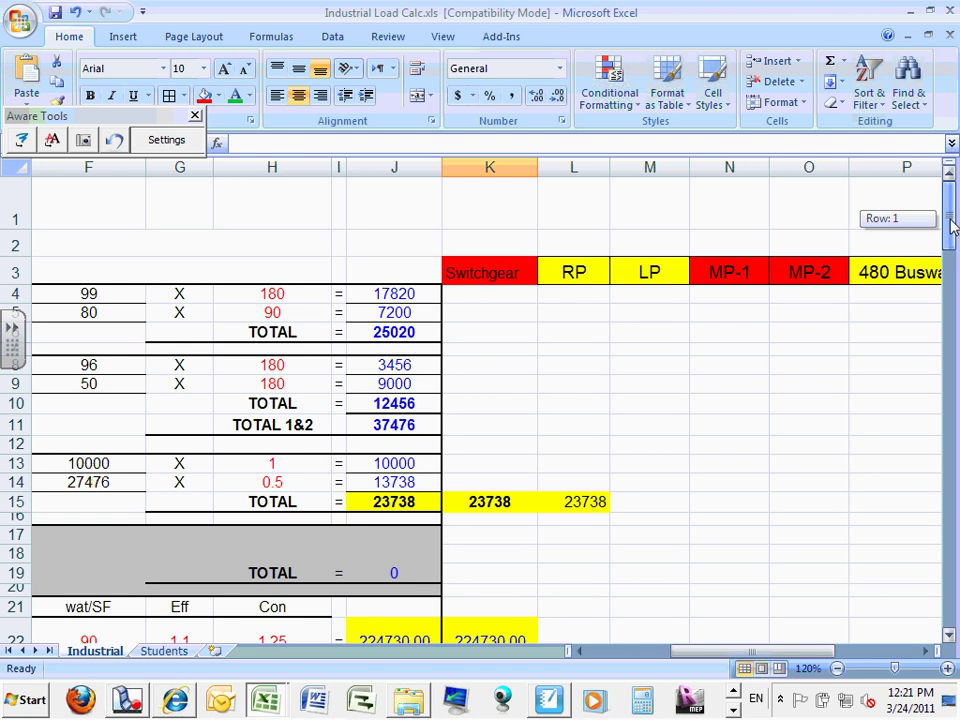
pyautogui.moveTo(953, 228); pyautogui.dragTo(952, 247)
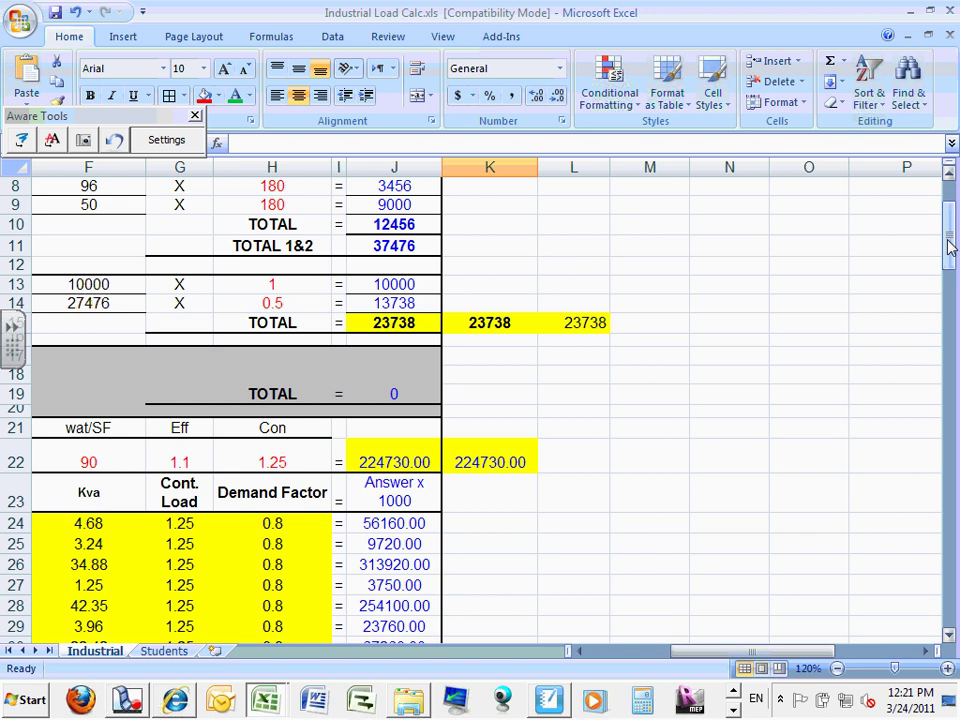
pyautogui.moveTo(950, 247); pyautogui.dragTo(945, 326)
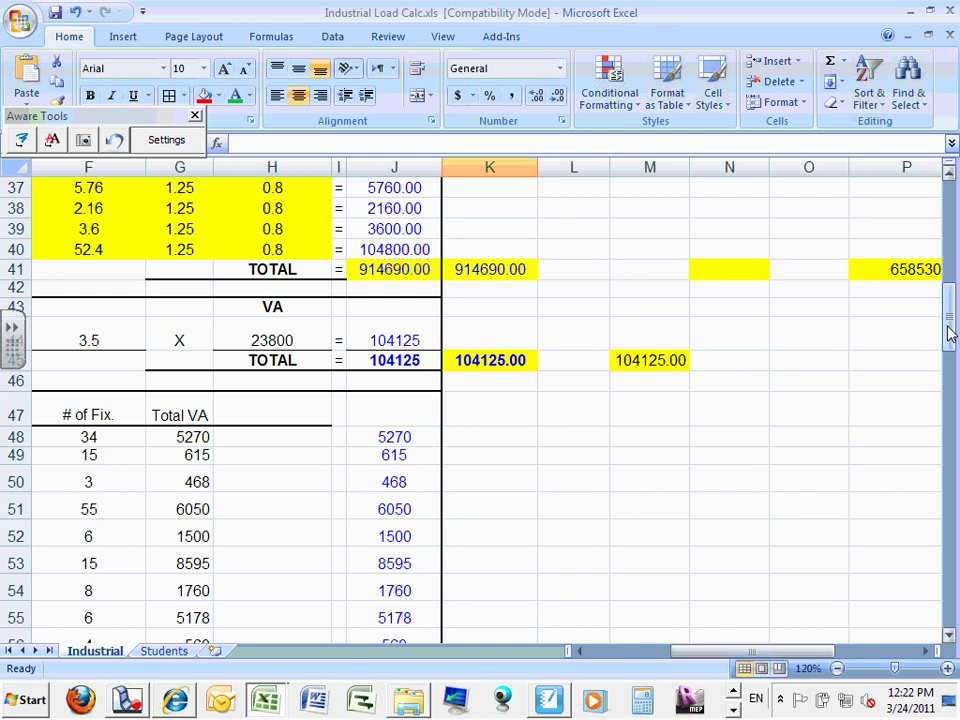
pyautogui.moveTo(950, 333); pyautogui.dragTo(956, 425)
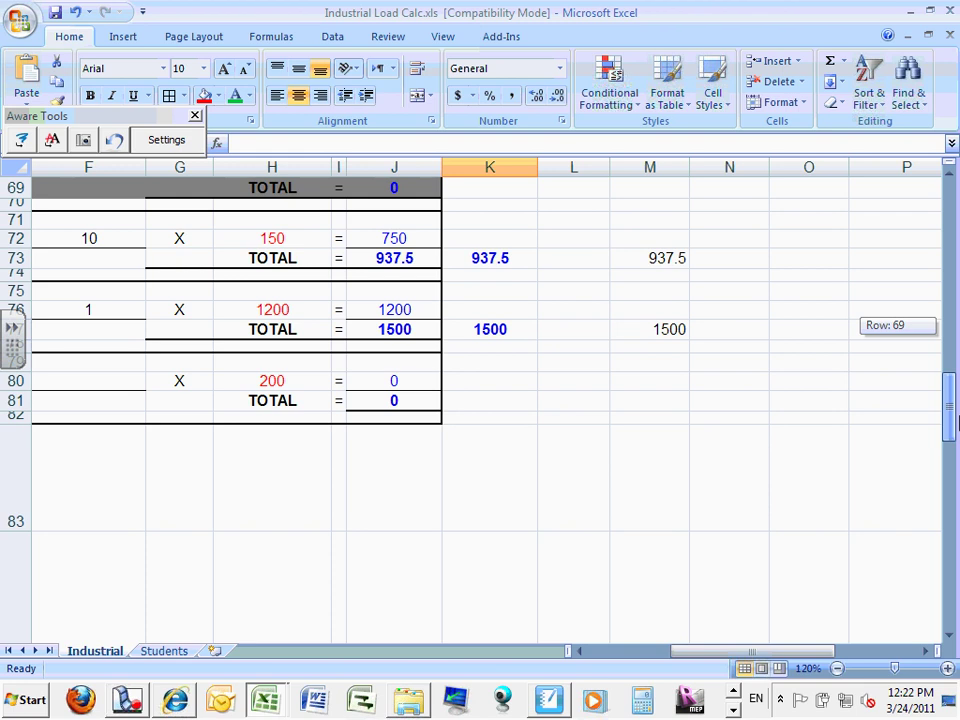
pyautogui.moveTo(952, 422); pyautogui.dragTo(950, 421)
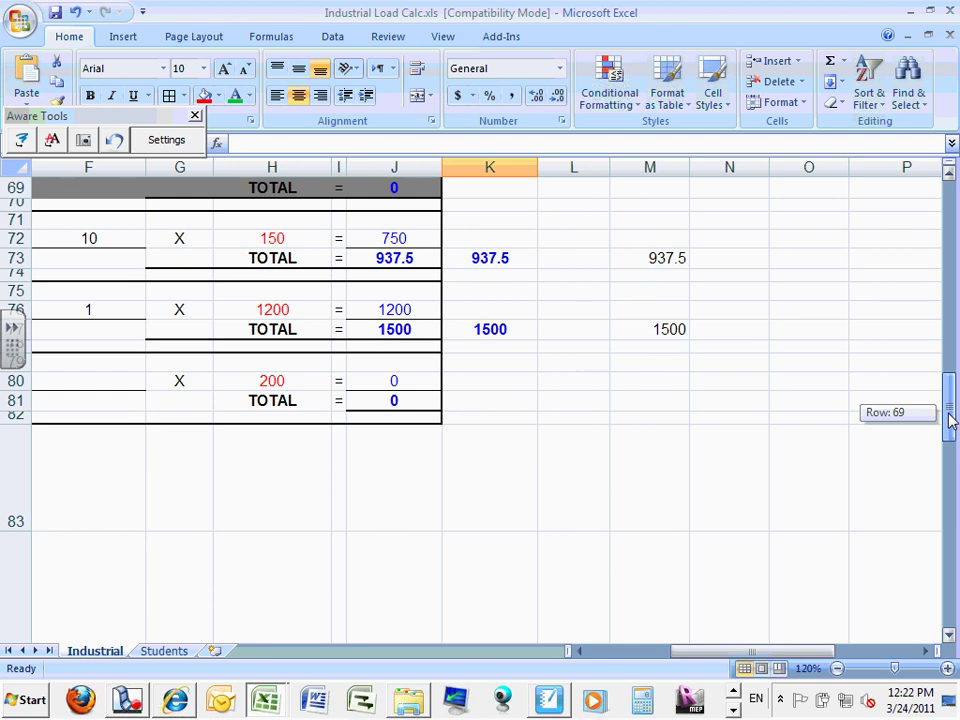
pyautogui.moveTo(950, 421); pyautogui.dragTo(951, 476)
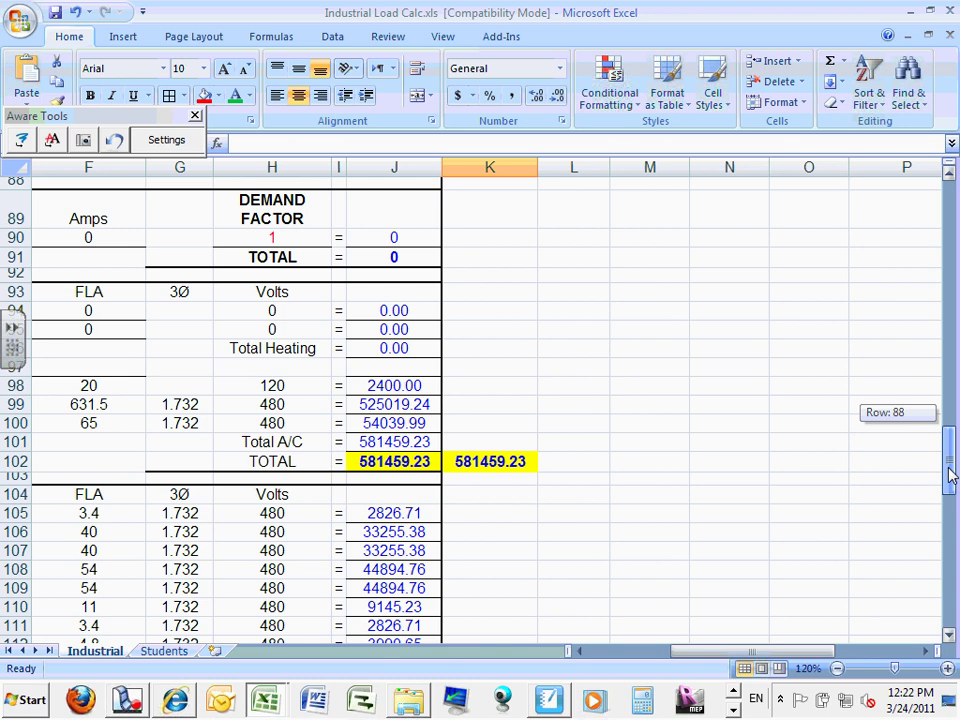
pyautogui.moveTo(951, 476); pyautogui.dragTo(951, 476)
# Step: Inspect the air conditioning section with its descriptions, checking the BLR1 full-load amps in F98 and the total formula in J102
pyautogui.moveTo(799, 656); pyautogui.dragTo(727, 664)
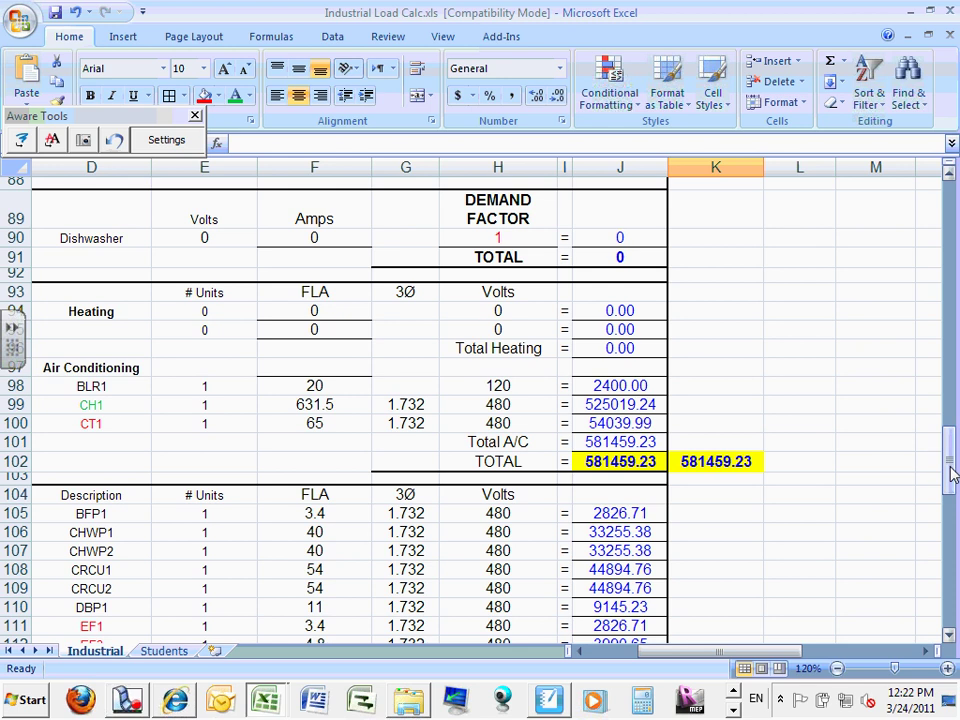
pyautogui.moveTo(952, 467); pyautogui.dragTo(951, 475)
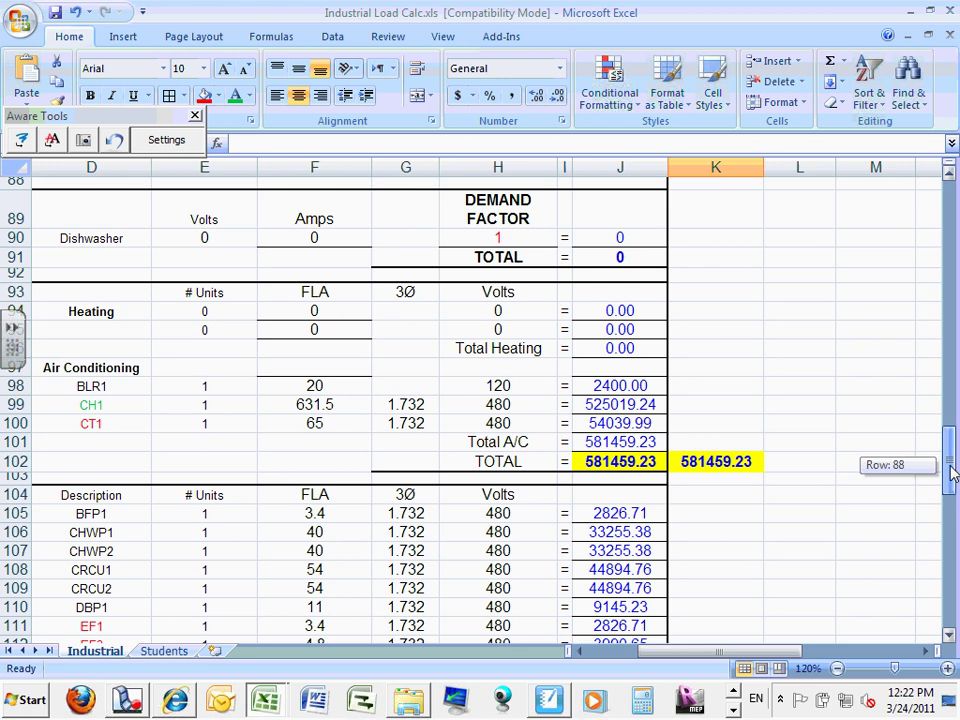
pyautogui.moveTo(951, 475)
pyautogui.mouseDown()
pyautogui.moveTo(952, 498)
pyautogui.moveTo(950, 476)
pyautogui.mouseUp()
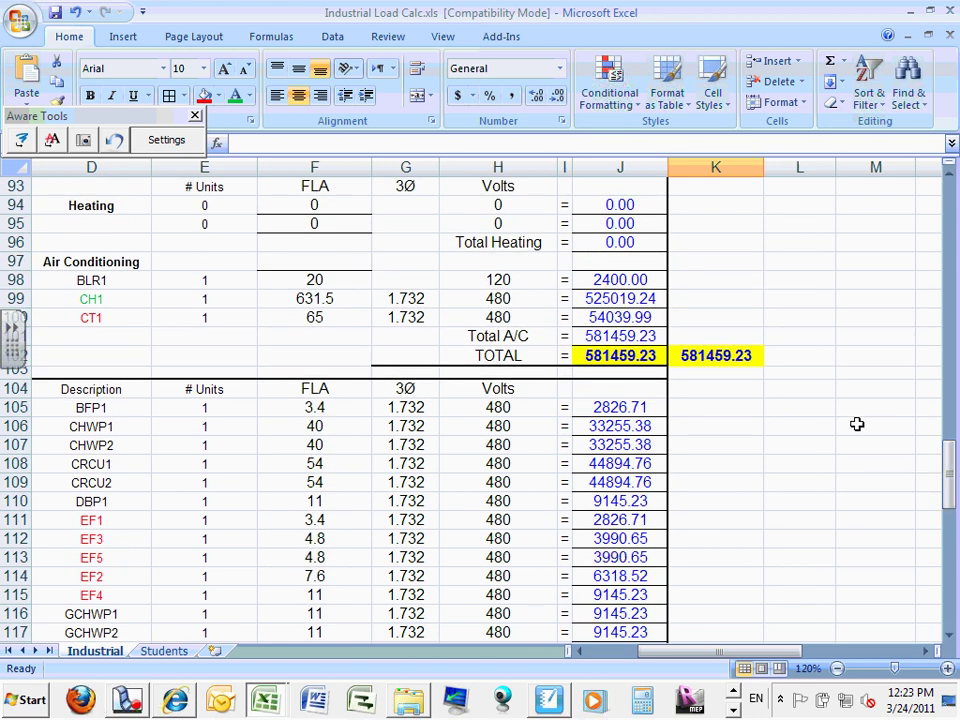
pyautogui.click(317, 280)
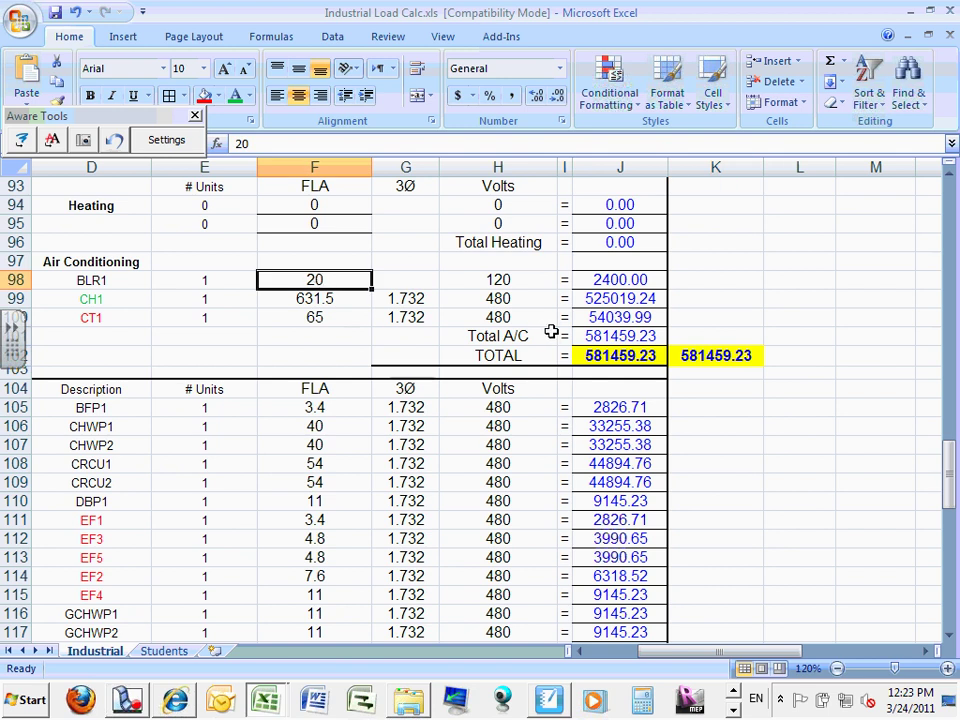
pyautogui.click(611, 355)
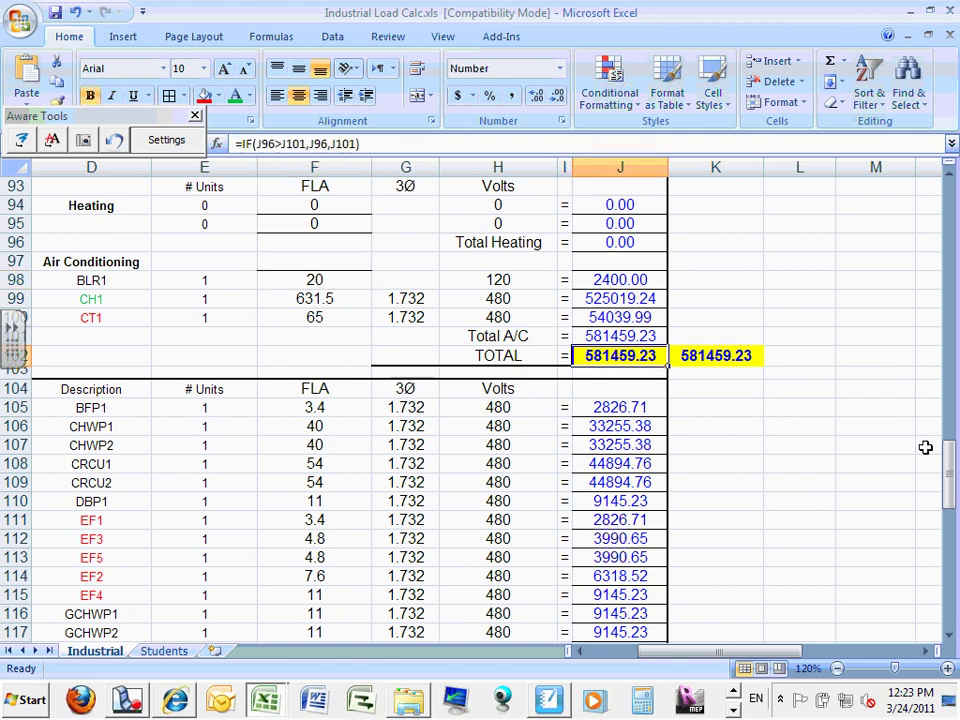
# Step: Replace the K132 addition formula with a SUM over K4:K131
pyautogui.moveTo(950, 468); pyautogui.dragTo(951, 540)
pyautogui.click(704, 467)
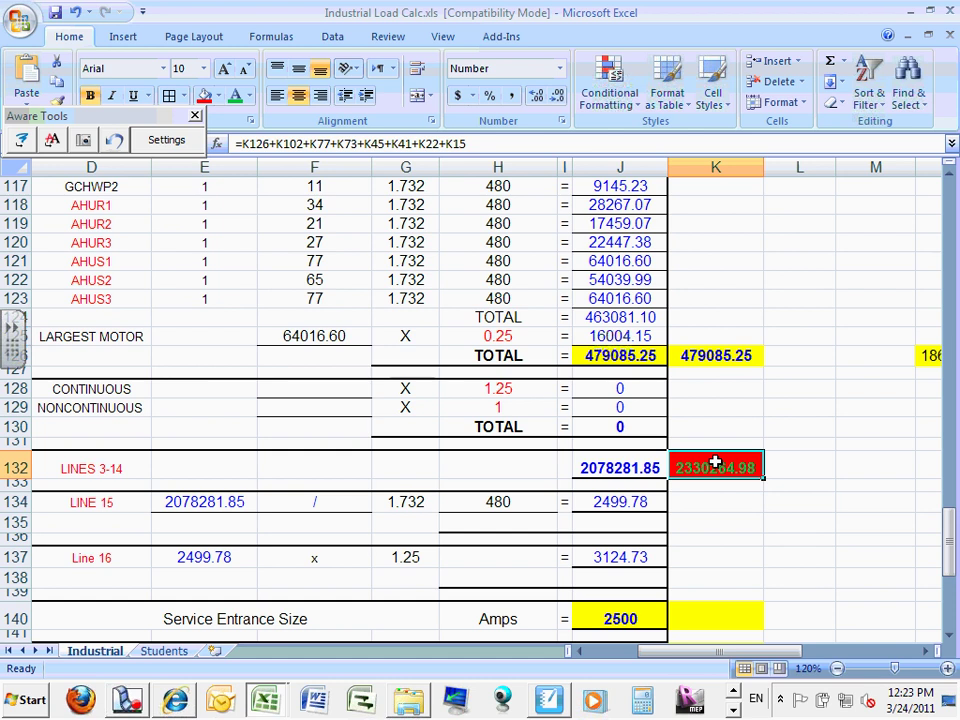
pyautogui.write('=')
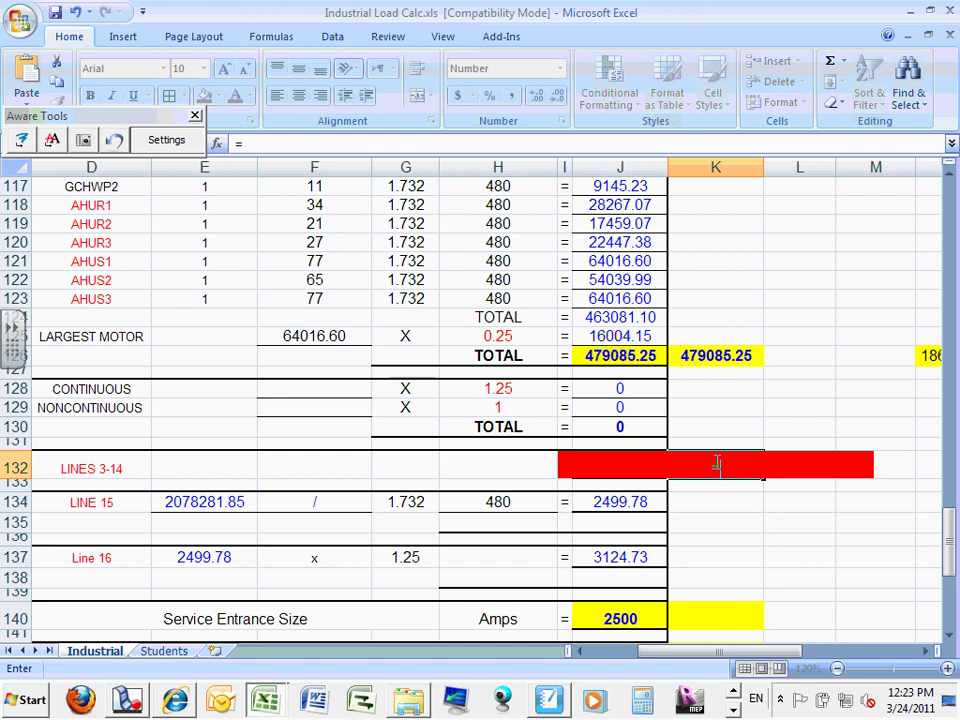
pyautogui.write('s')
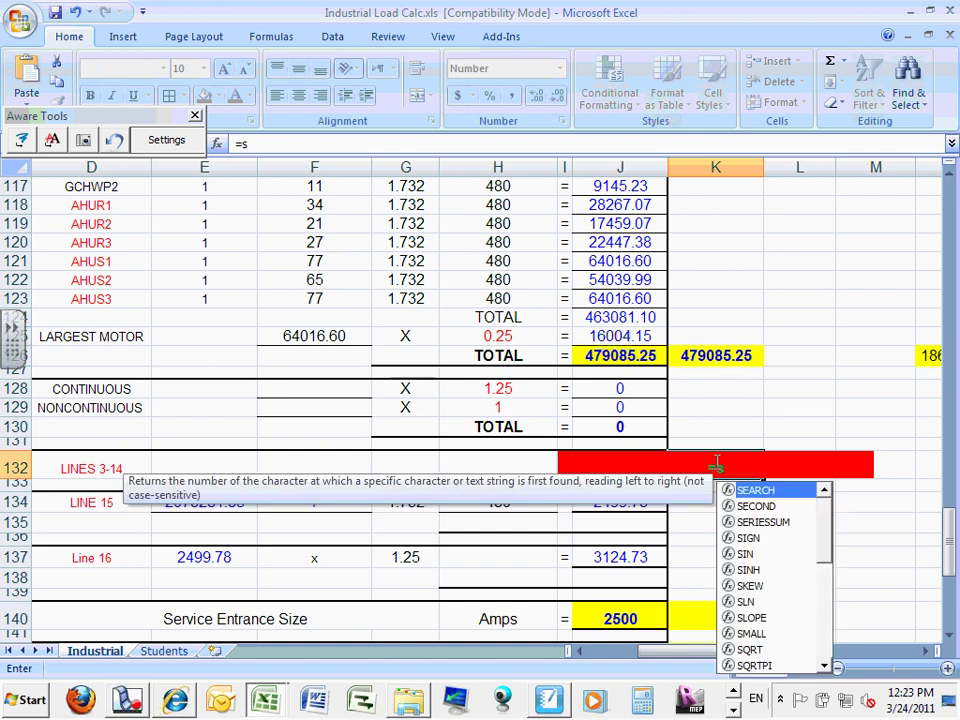
pyautogui.write('um')
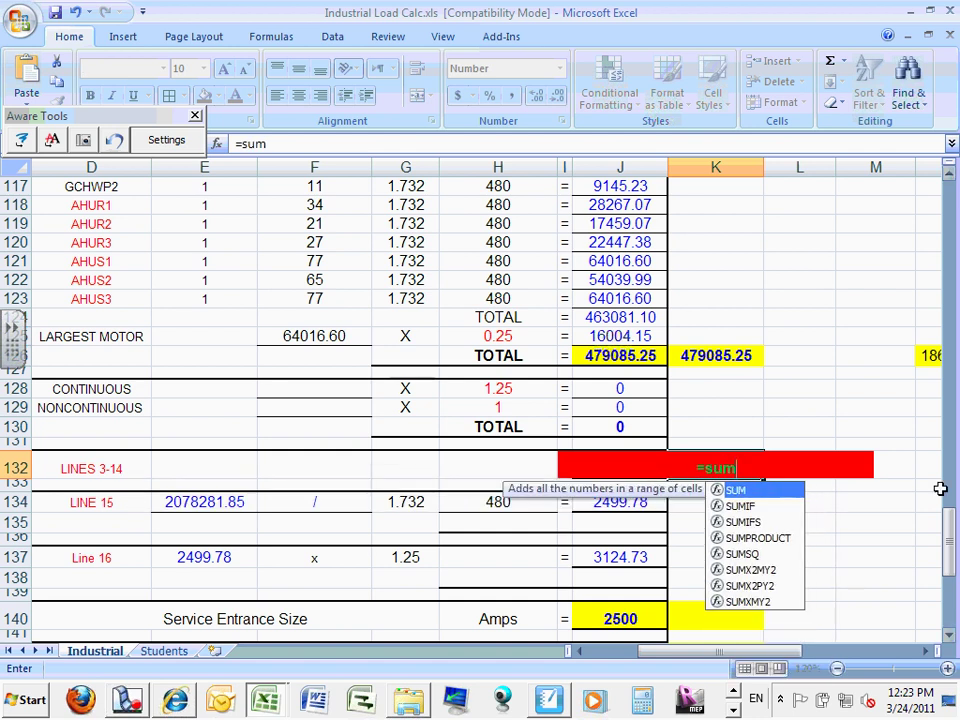
pyautogui.write('(')
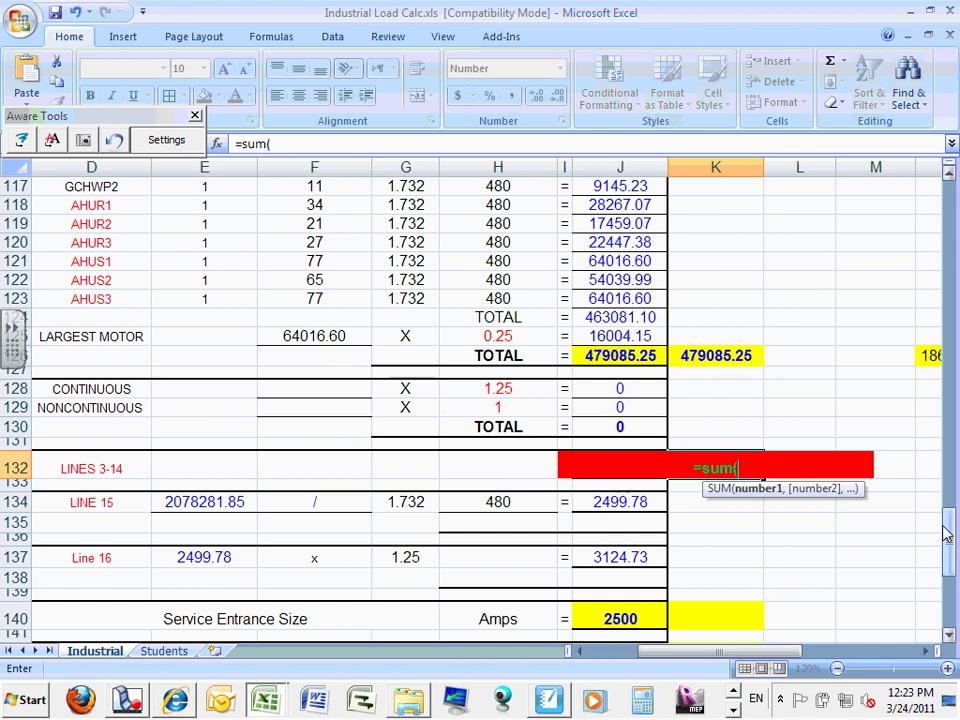
pyautogui.moveTo(949, 546); pyautogui.dragTo(953, 210)
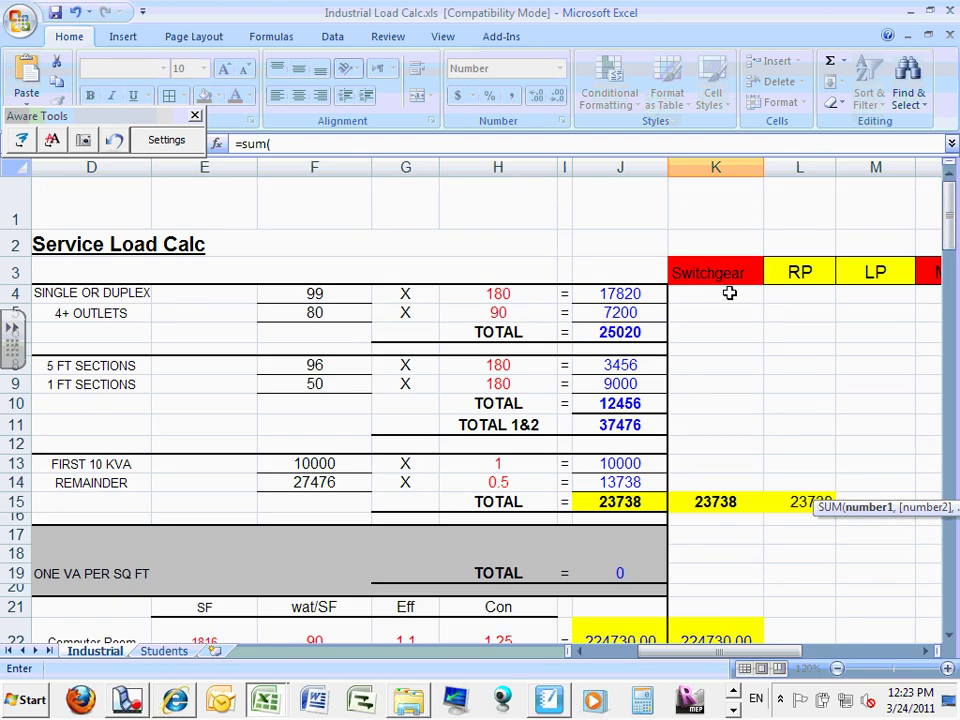
pyautogui.moveTo(731, 291); pyautogui.dragTo(722, 480)
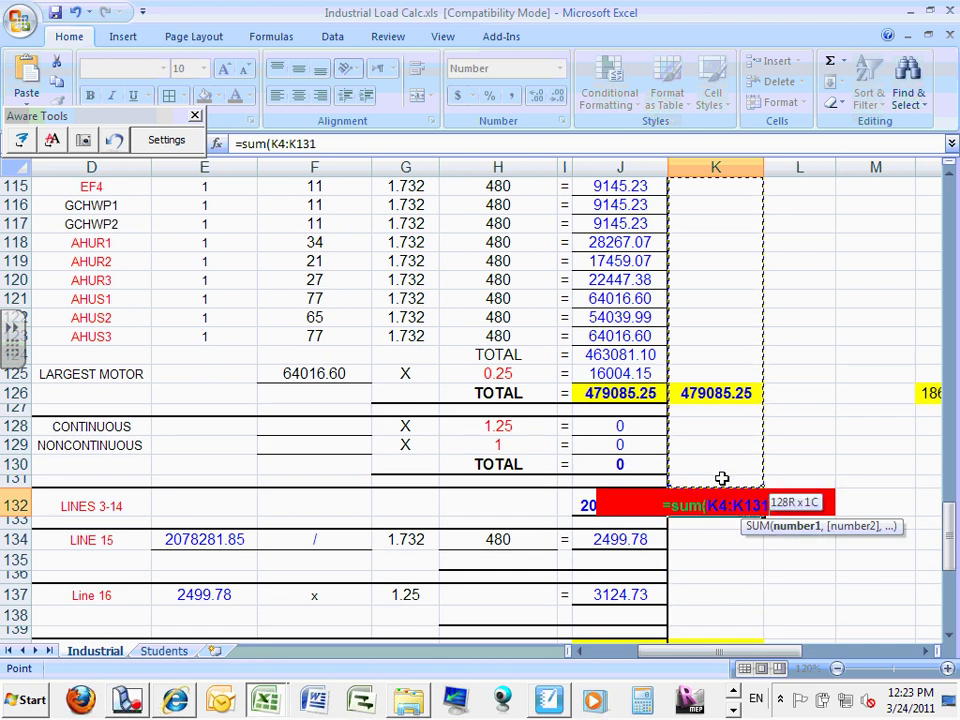
pyautogui.press('Return')
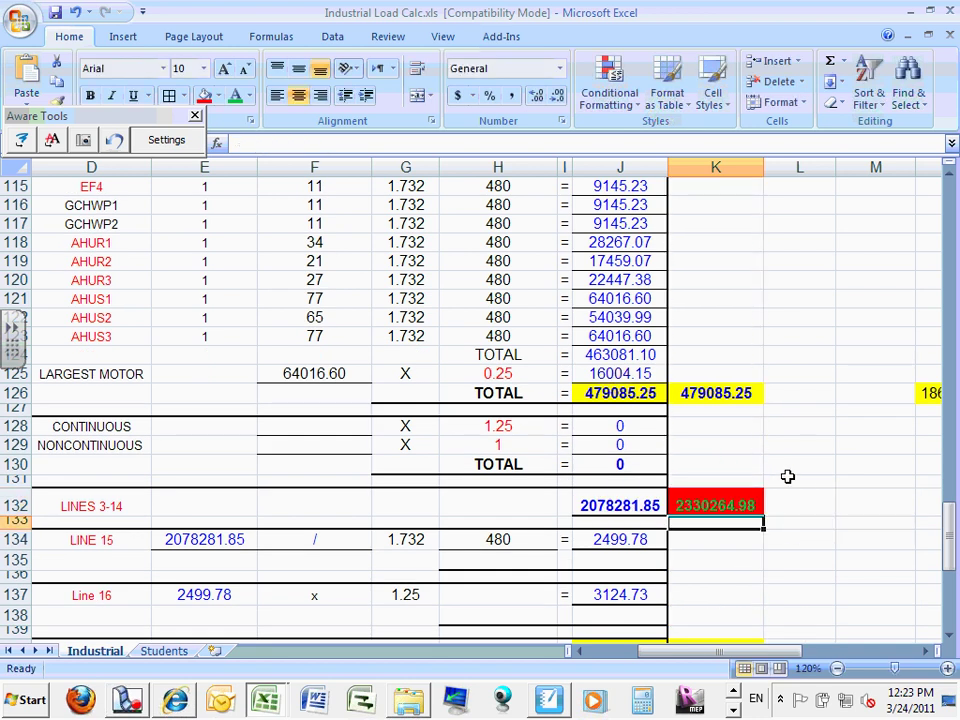
pyautogui.click(813, 424)
pyautogui.click(722, 354)
pyautogui.click(707, 242)
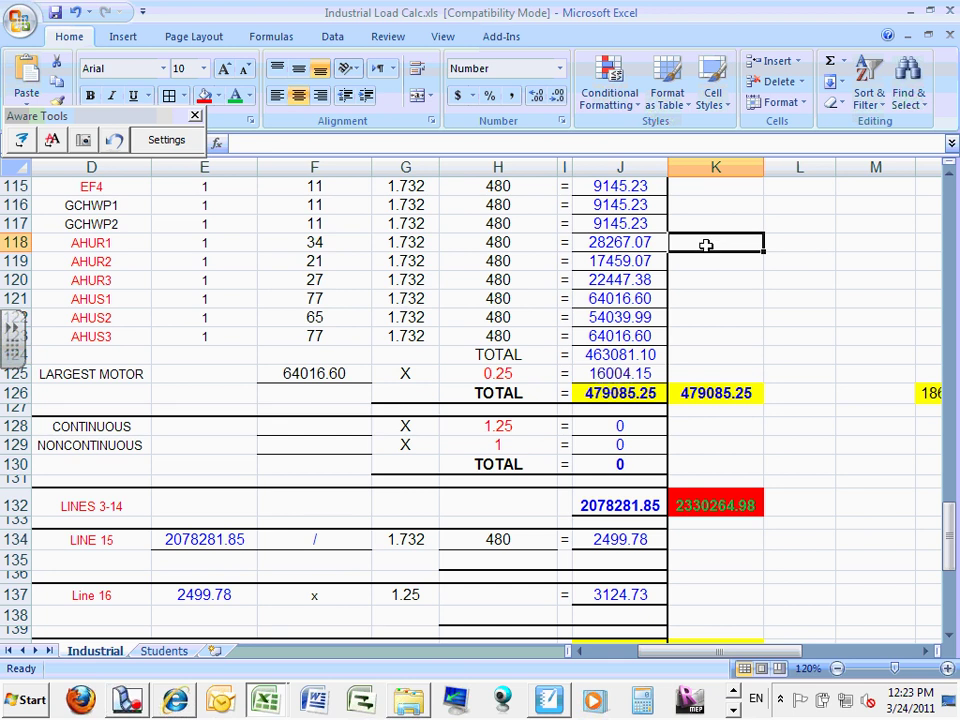
pyautogui.click(712, 298)
pyautogui.click(712, 313)
pyautogui.click(714, 282)
pyautogui.click(715, 258)
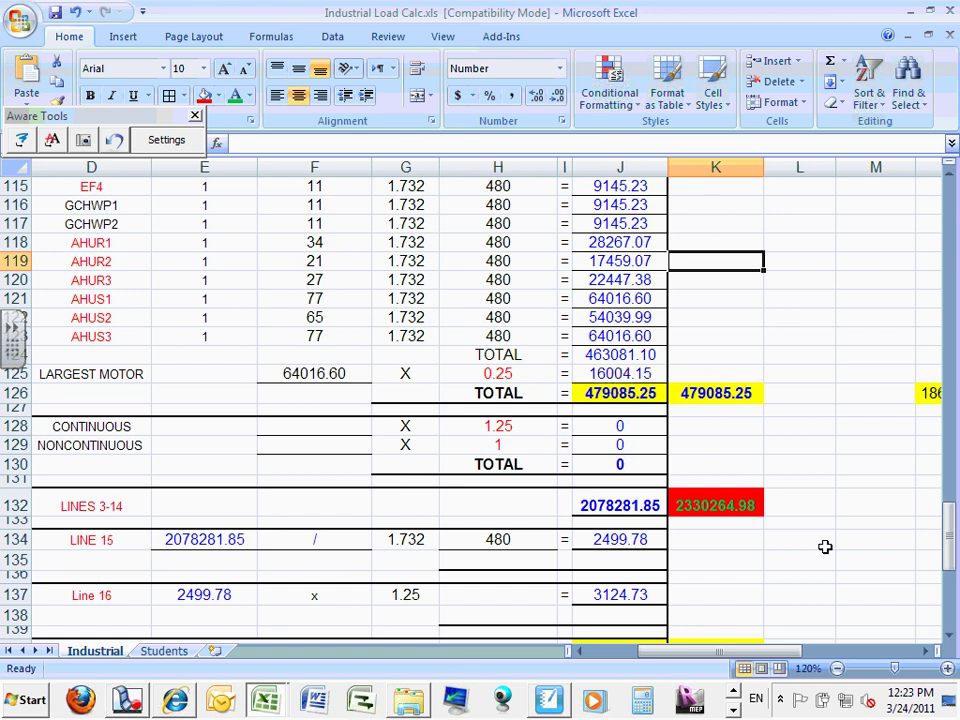
# Step: Copy the SUM formula in K132 across row 132 through column R
pyautogui.click(736, 500)
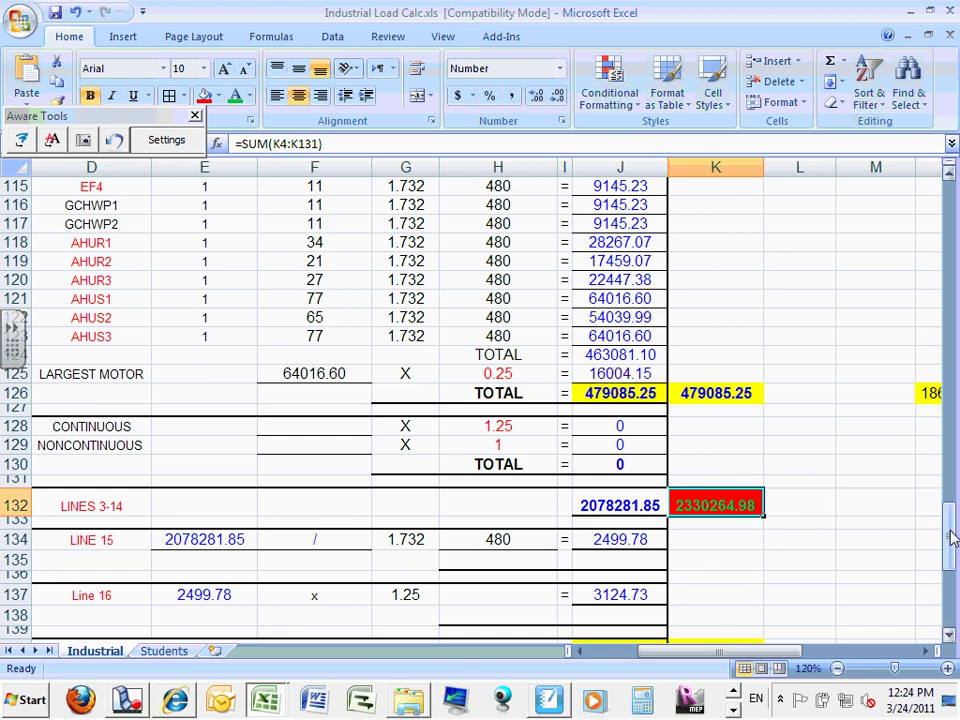
pyautogui.moveTo(948, 534); pyautogui.dragTo(949, 560)
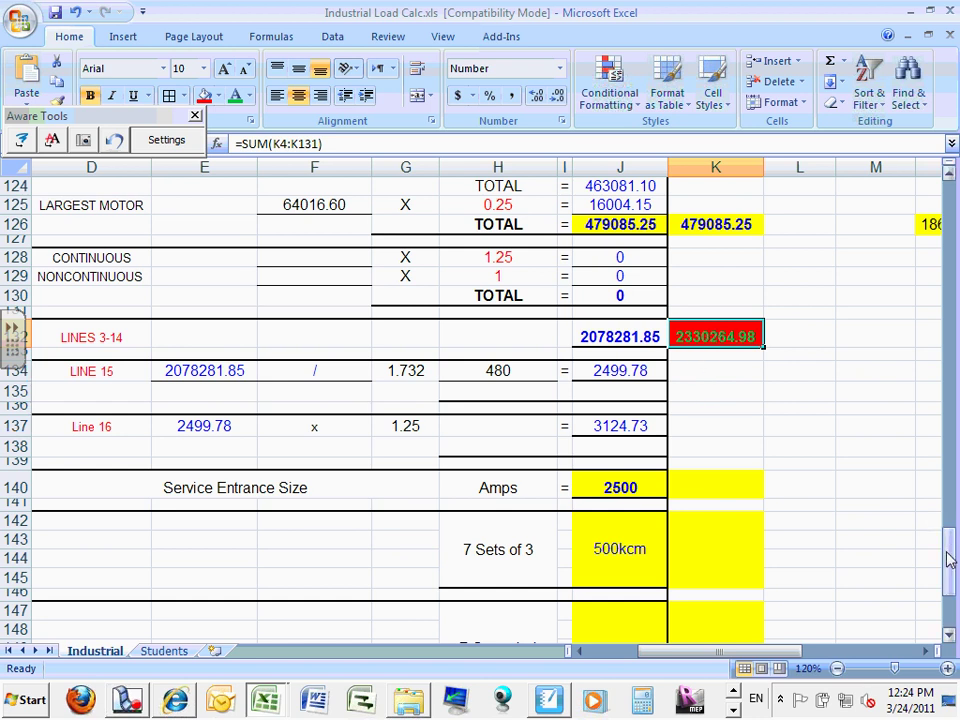
pyautogui.moveTo(950, 560); pyautogui.dragTo(952, 596)
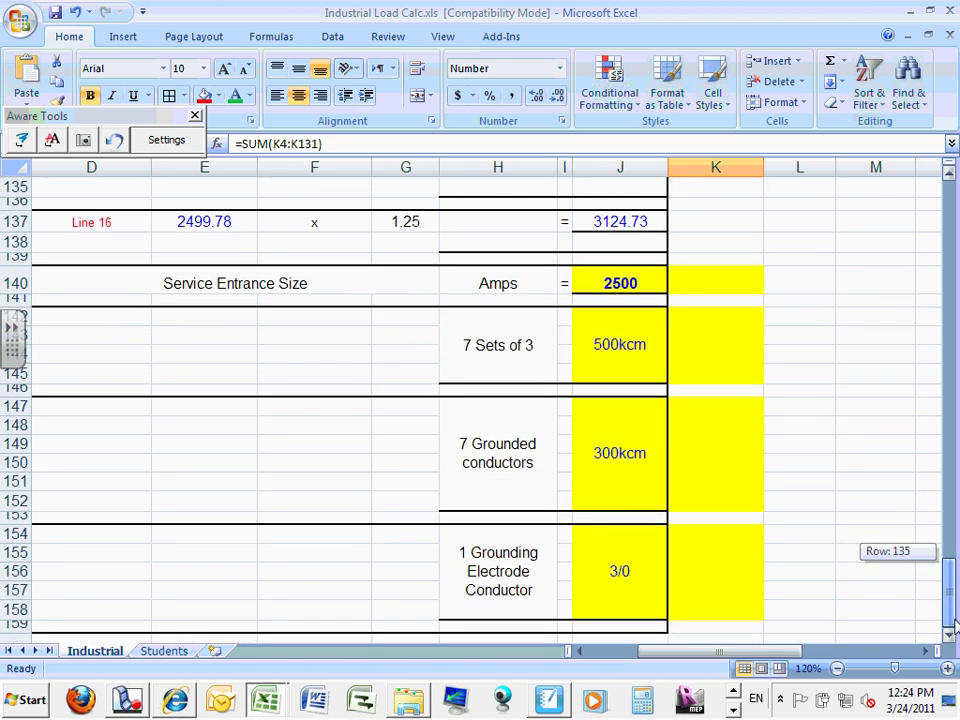
pyautogui.moveTo(739, 650); pyautogui.dragTo(640, 660)
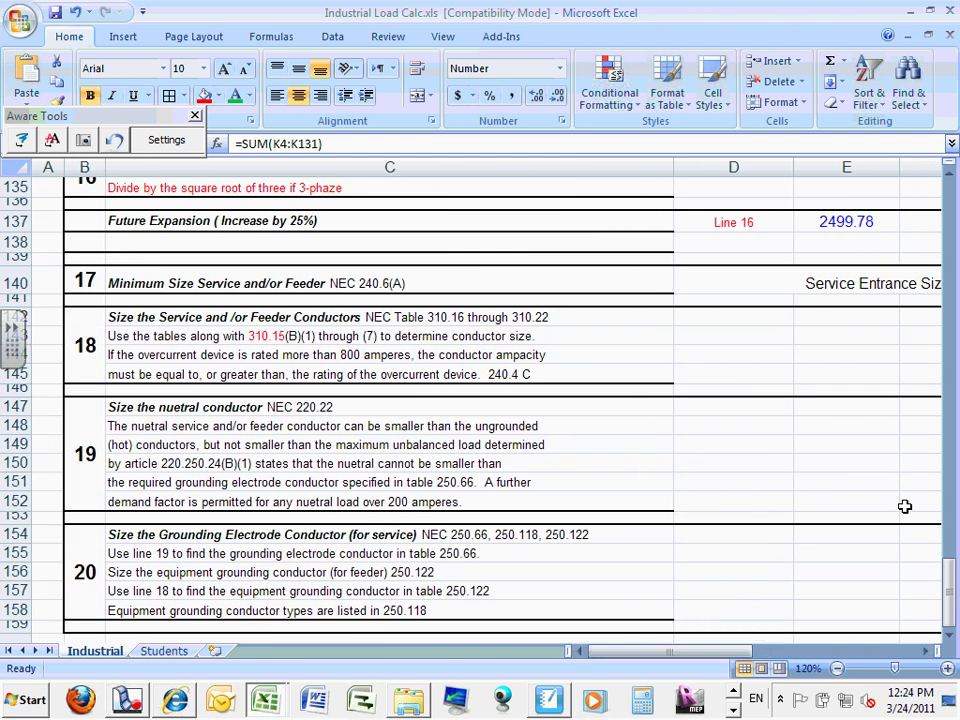
pyautogui.moveTo(940, 580); pyautogui.dragTo(944, 555)
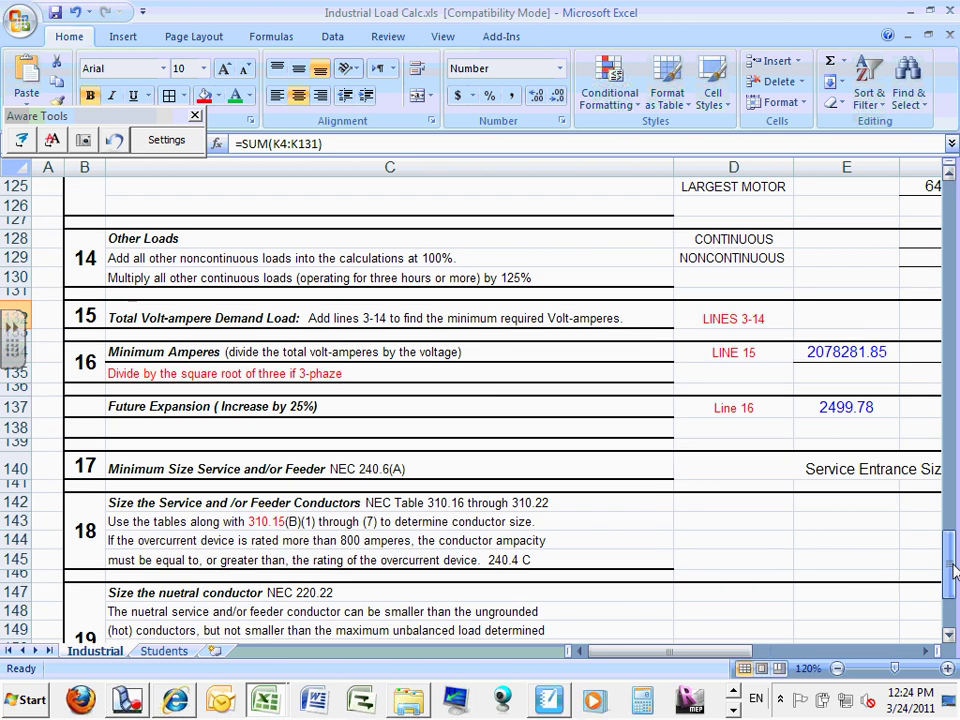
pyautogui.moveTo(743, 655); pyautogui.dragTo(805, 655)
pyautogui.moveTo(949, 558); pyautogui.dragTo(756, 501)
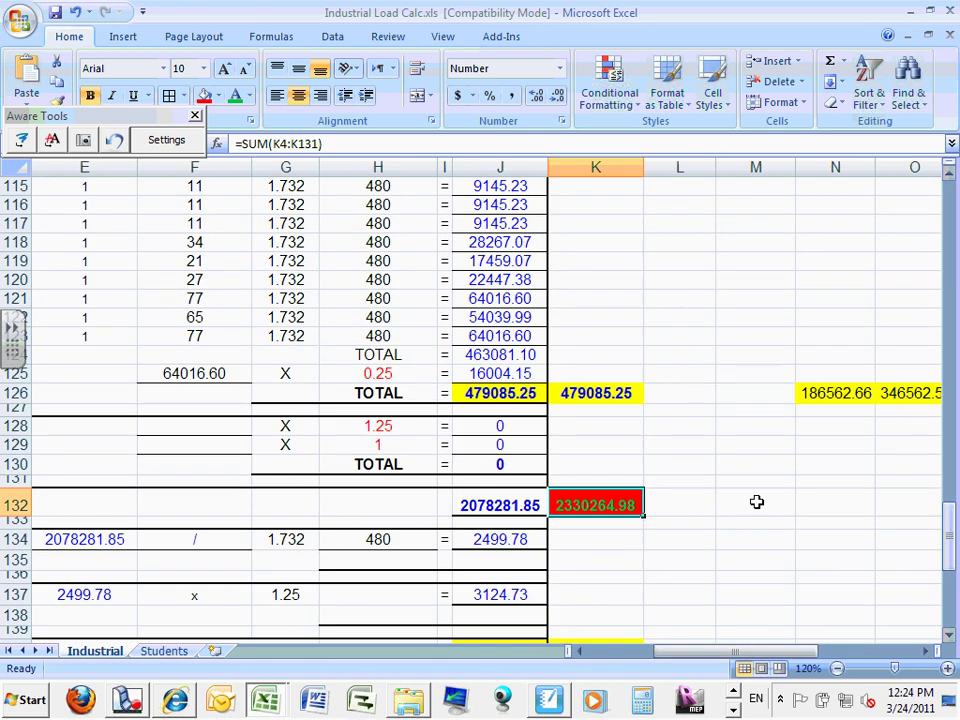
pyautogui.moveTo(647, 518); pyautogui.dragTo(840, 508)
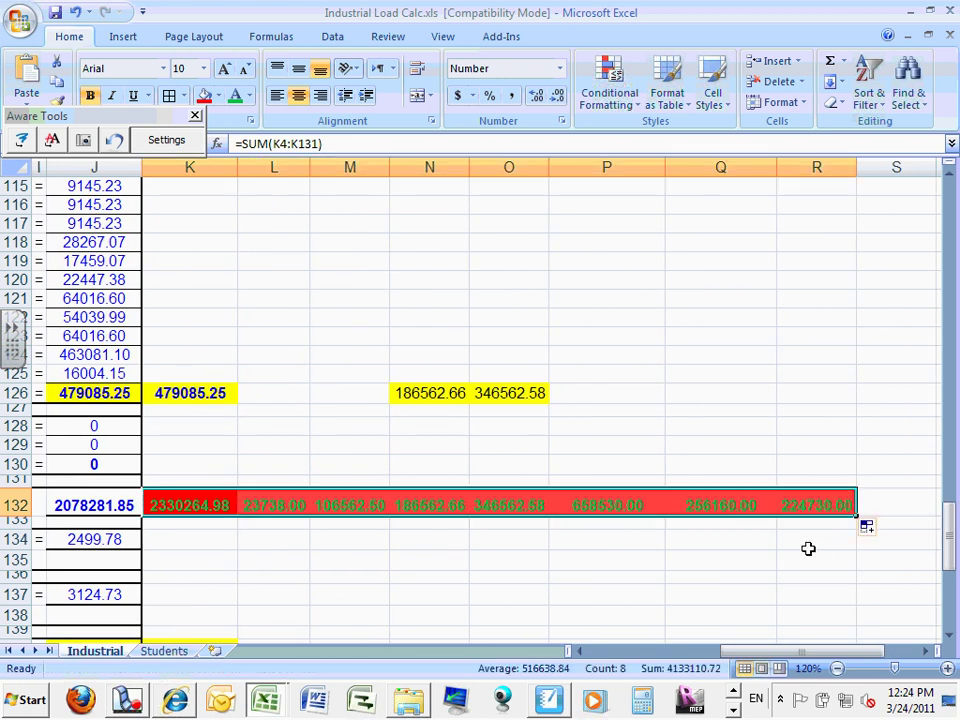
pyautogui.click(800, 557)
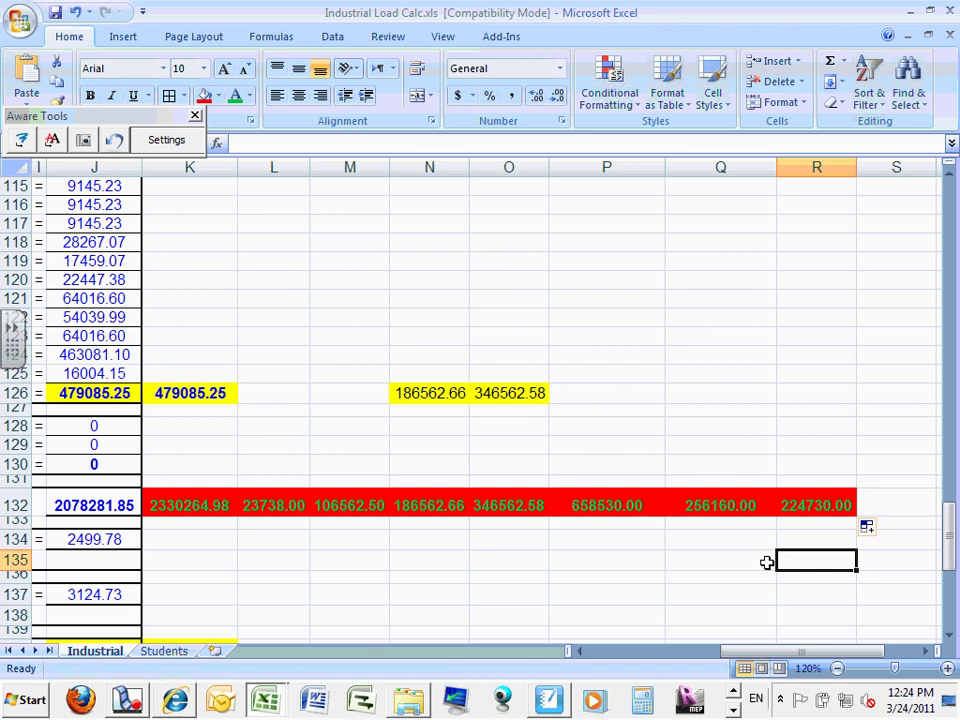
# Step: Check the cell range of the copied SUM formula in Q132 for the 208 Busway column
pyautogui.click(749, 505)
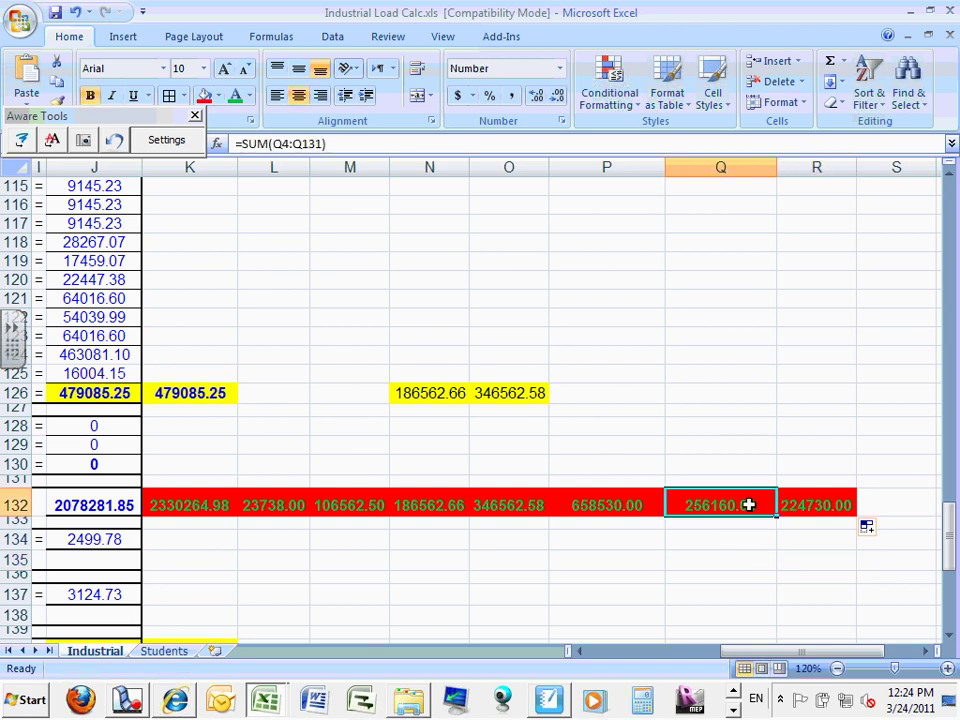
pyautogui.doubleClick(749, 505)
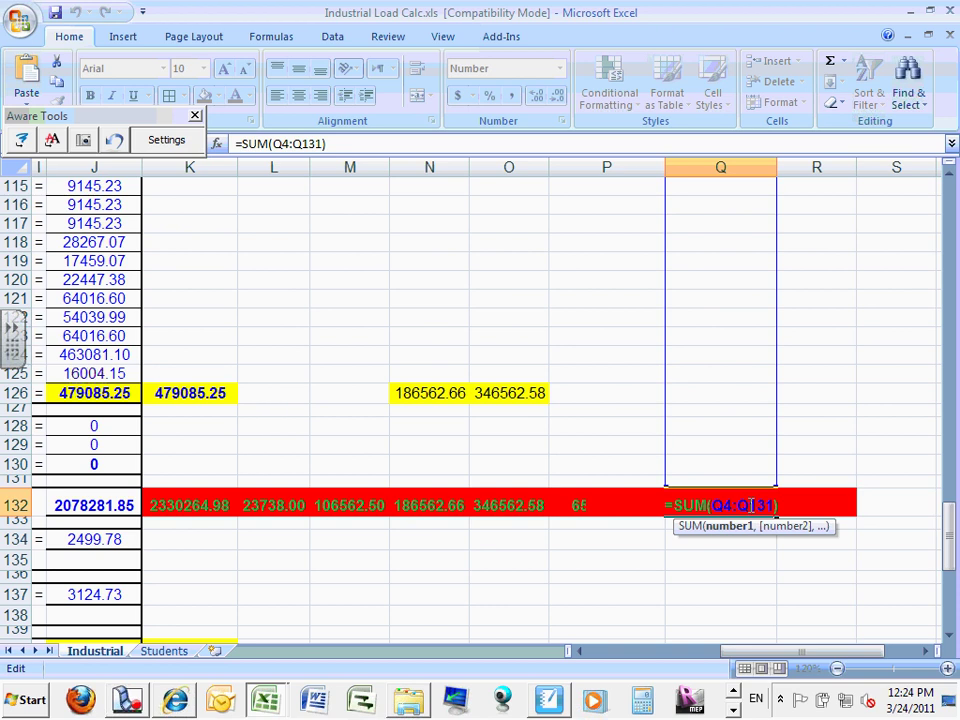
pyautogui.press('Escape')
pyautogui.click(714, 610)
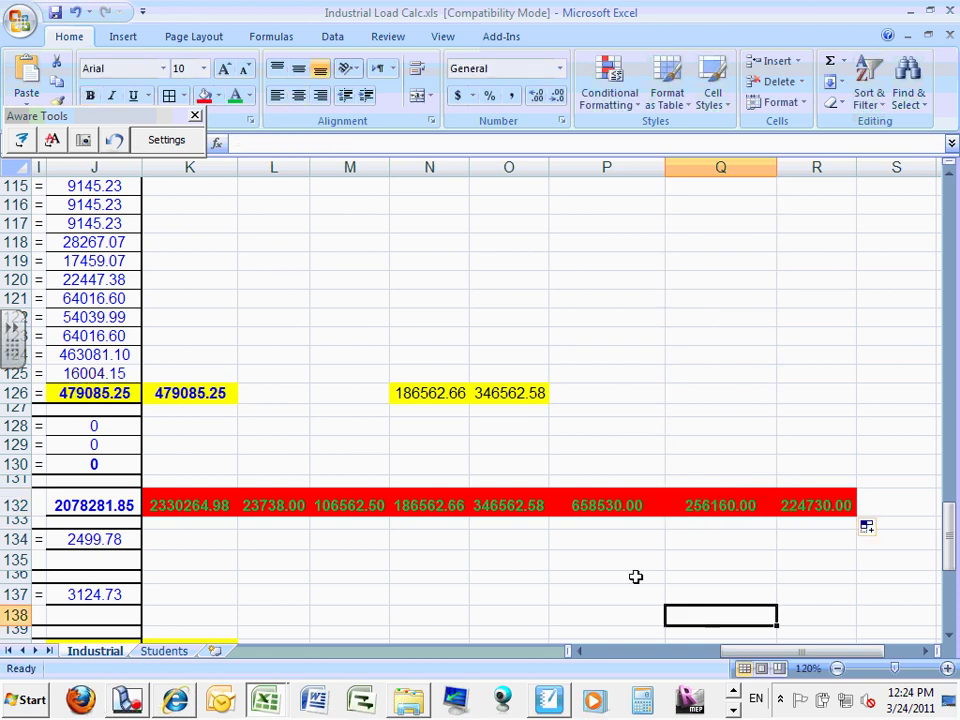
# Step: Extend the row 132 SUM formula from R132 into the PDU column at S132
pyautogui.moveTo(952, 524); pyautogui.dragTo(948, 200)
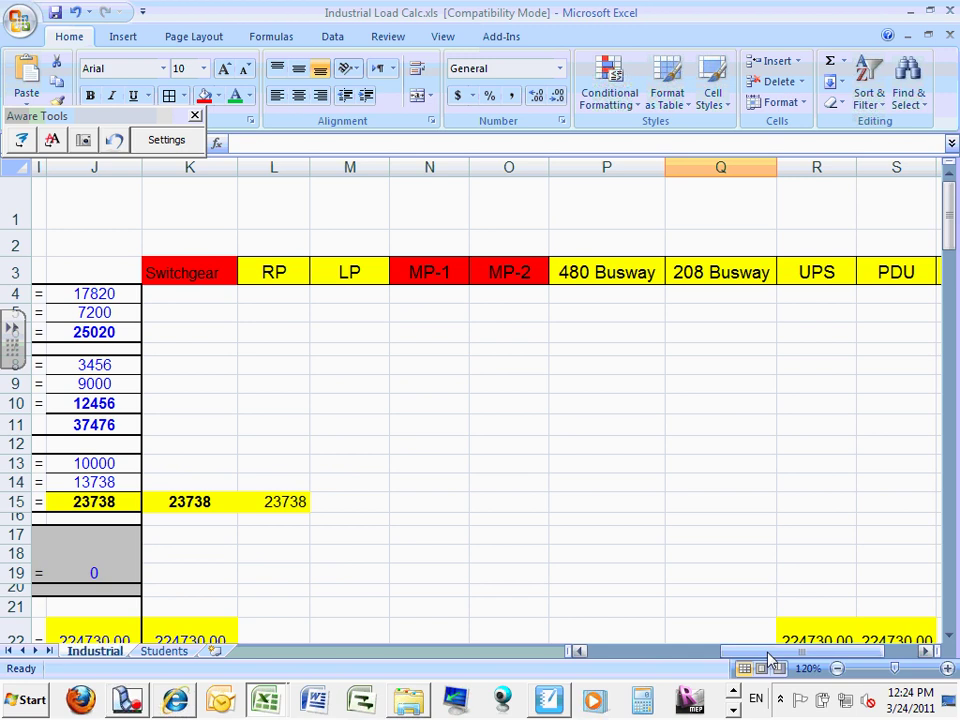
pyautogui.moveTo(765, 651); pyautogui.dragTo(790, 651)
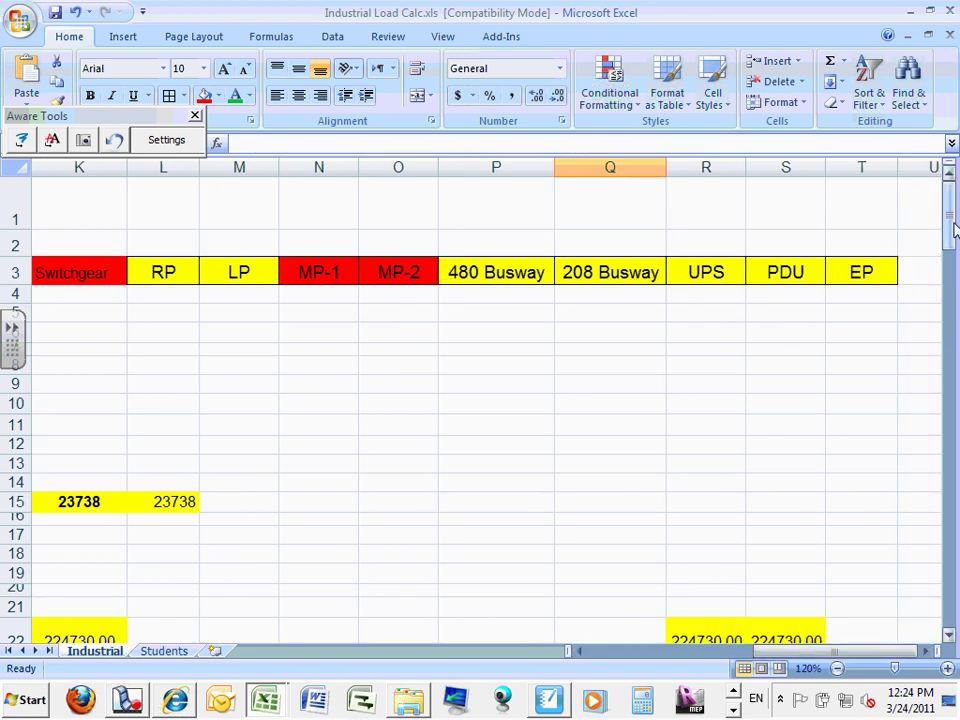
pyautogui.moveTo(949, 221); pyautogui.dragTo(955, 578)
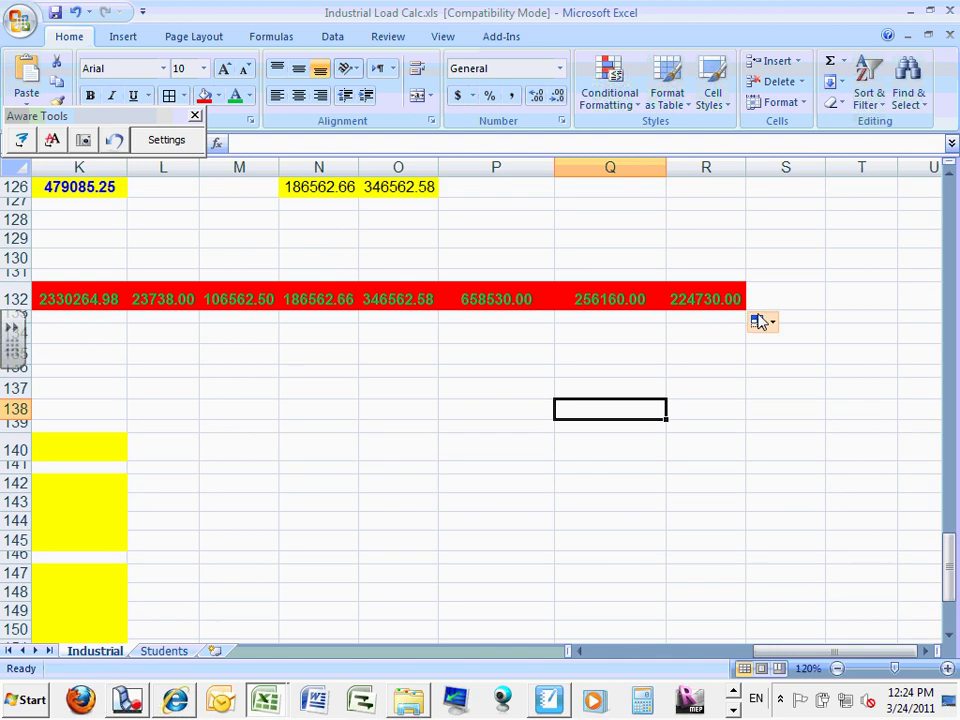
pyautogui.click(726, 297)
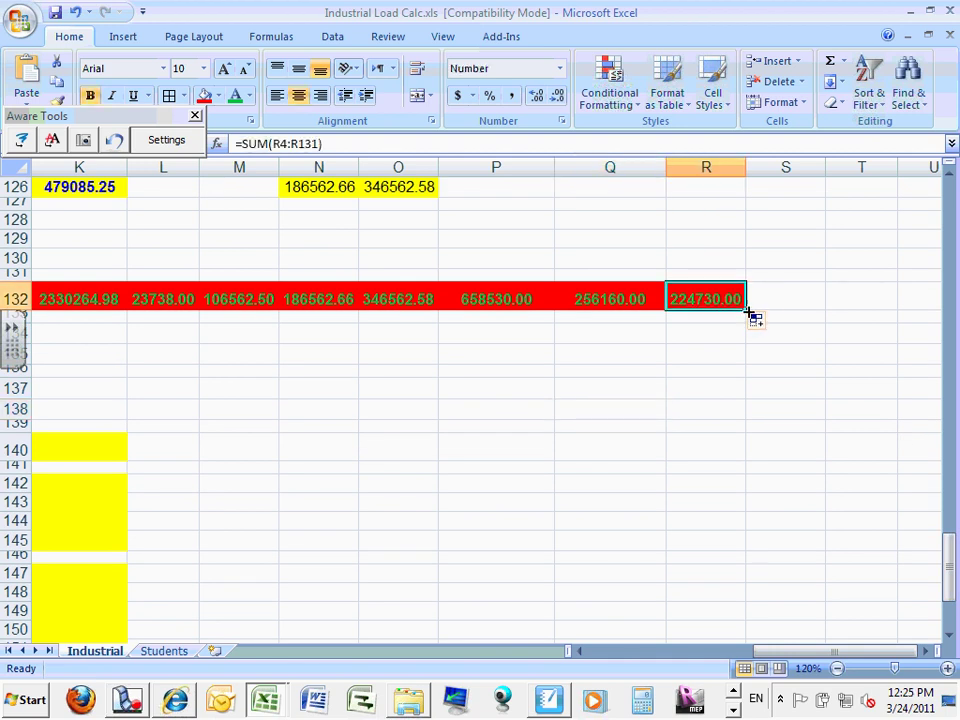
pyautogui.moveTo(746, 312); pyautogui.dragTo(796, 308)
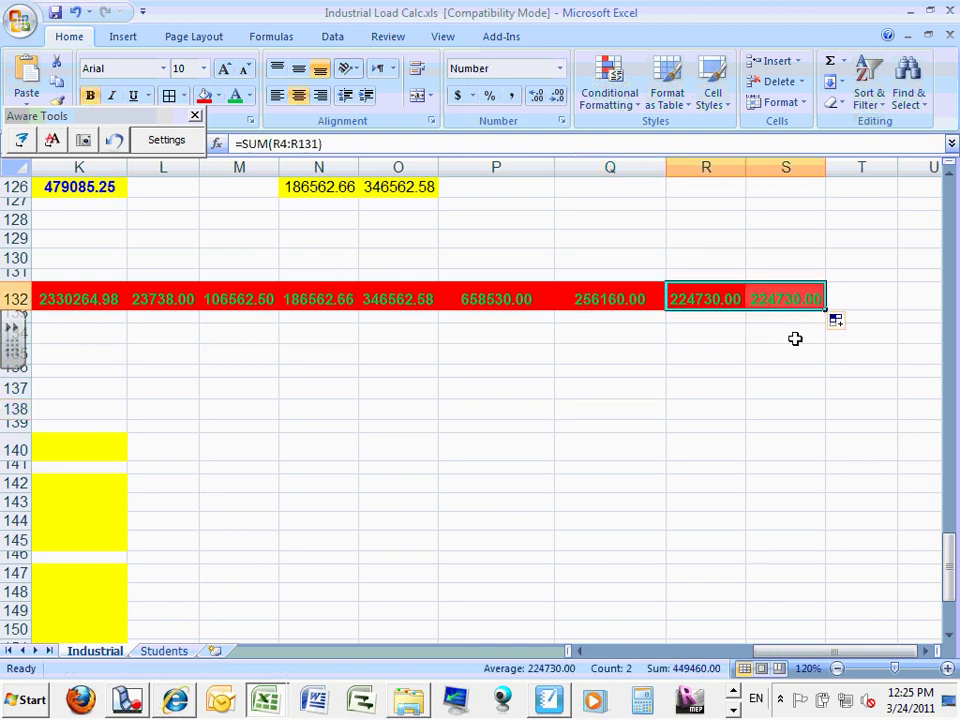
# Step: Check the cell range of the UPS total formula in R132, leaving it as is
pyautogui.doubleClick(722, 297)
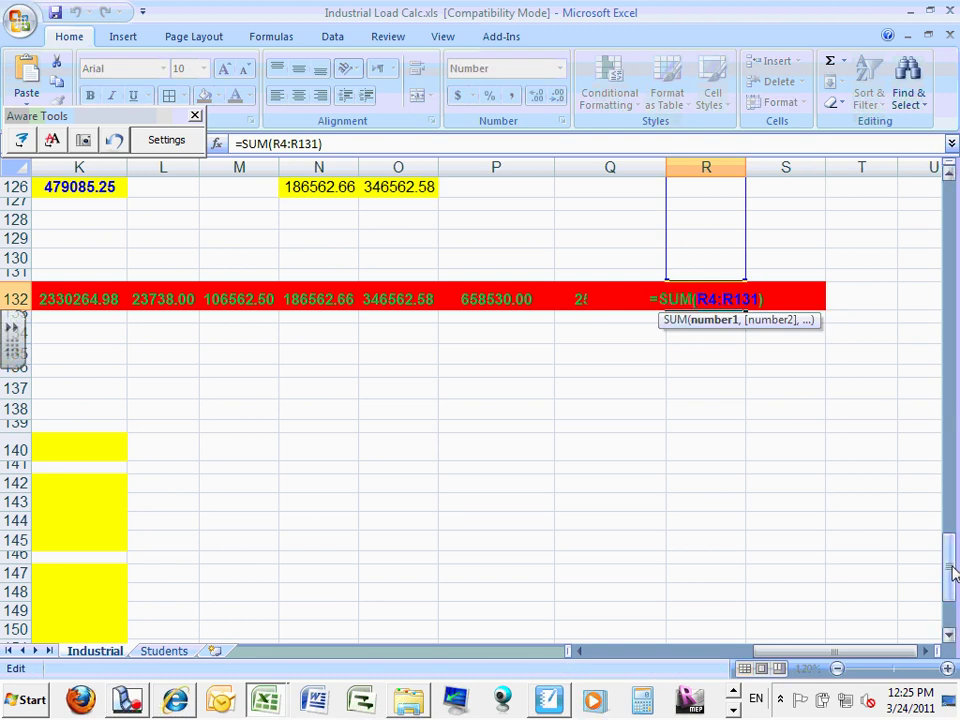
pyautogui.moveTo(945, 568)
pyautogui.mouseDown()
pyautogui.moveTo(943, 214)
pyautogui.moveTo(936, 491)
pyautogui.moveTo(944, 545)
pyautogui.mouseUp()
pyautogui.press('Return')
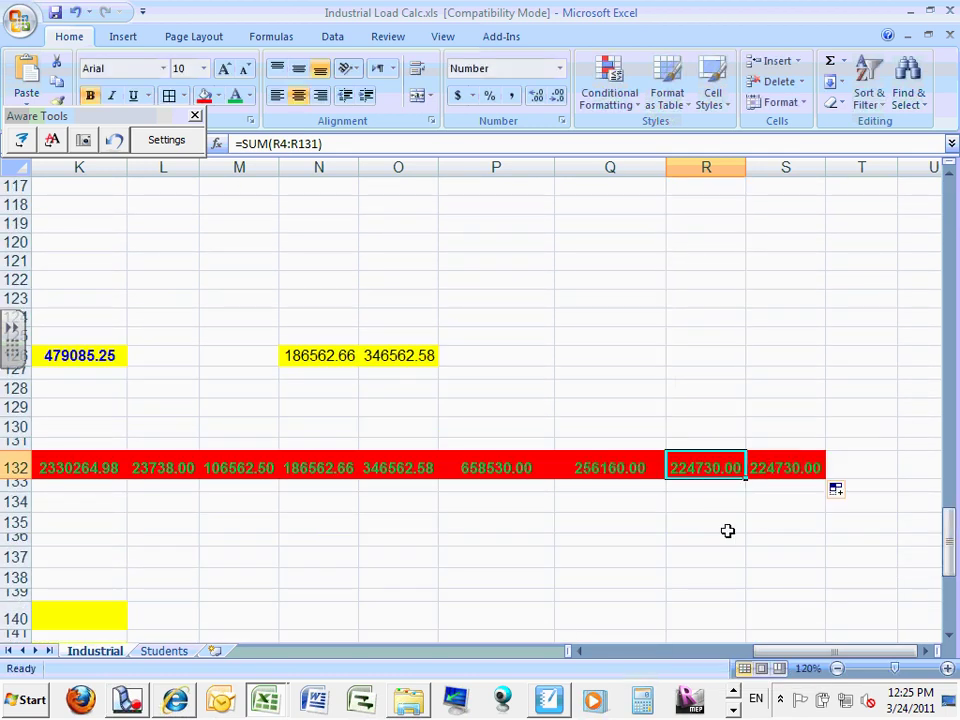
# Step: Copy the SUM formula in S132 across to T132 and U132
pyautogui.click(762, 465)
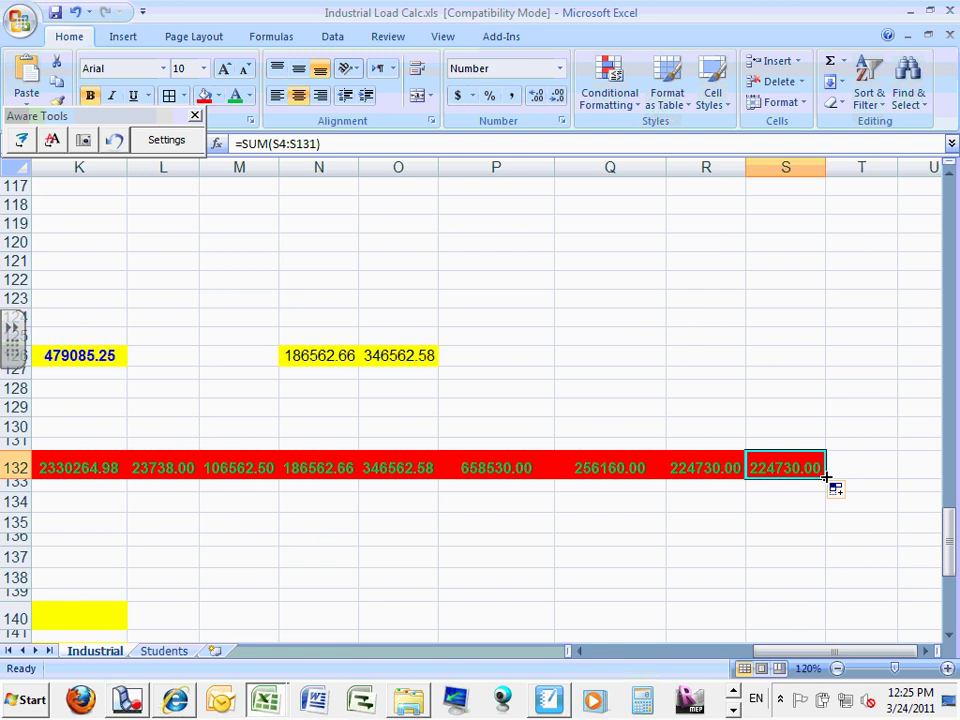
pyautogui.moveTo(826, 478); pyautogui.dragTo(936, 476)
pyautogui.click(857, 539)
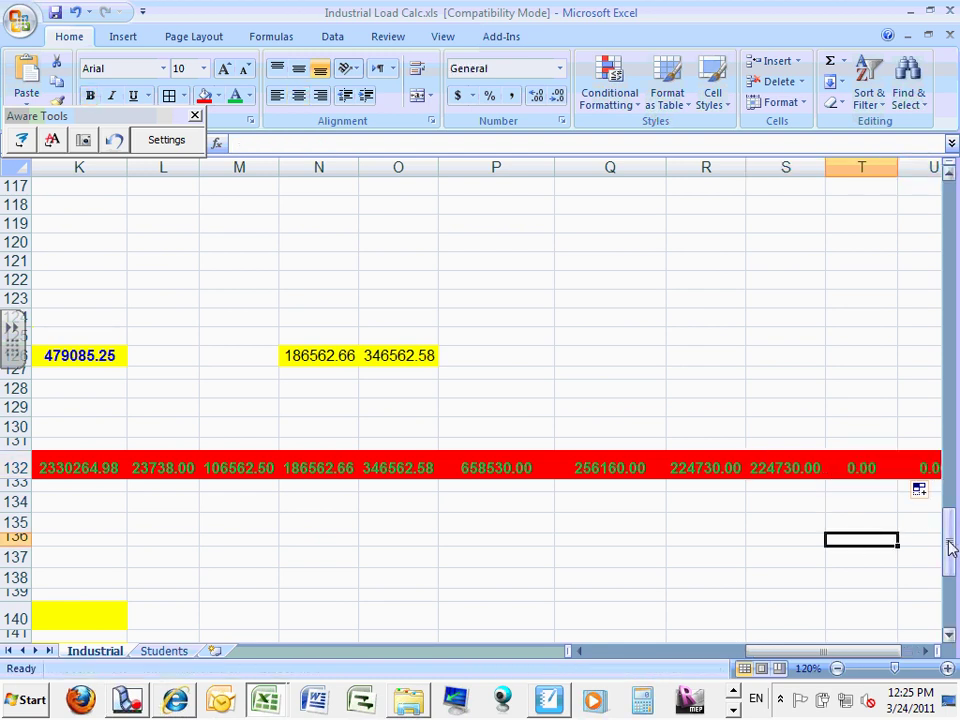
# Step: Compare the row 3 panel headings with the row 132 totals and clear the surplus formula in U132, beyond the EP column
pyautogui.moveTo(950, 546); pyautogui.dragTo(937, 208)
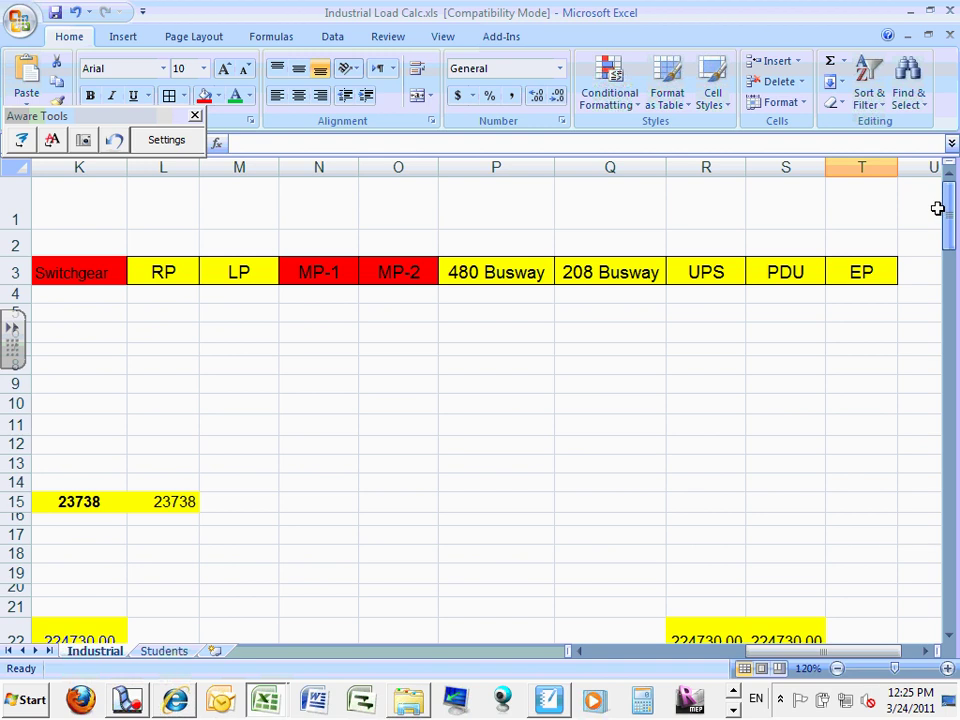
pyautogui.moveTo(891, 652); pyautogui.dragTo(949, 622)
pyautogui.moveTo(950, 508); pyautogui.dragTo(926, 182)
pyautogui.moveTo(782, 657); pyautogui.dragTo(603, 651)
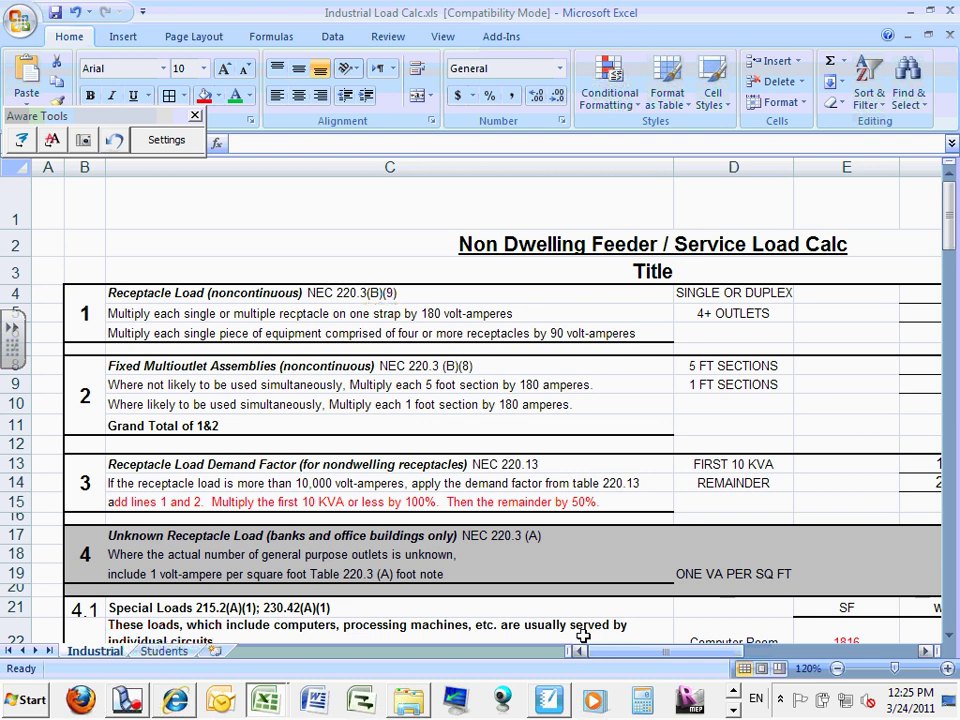
pyautogui.moveTo(643, 655); pyautogui.dragTo(776, 650)
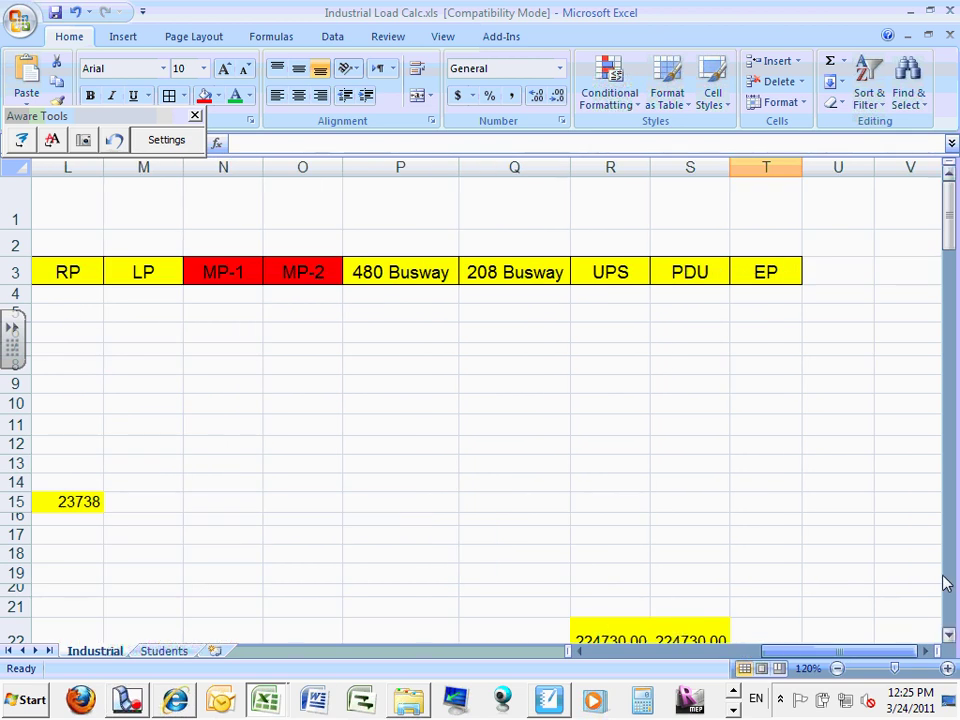
pyautogui.click(765, 167)
pyautogui.moveTo(949, 210); pyautogui.dragTo(955, 548)
pyautogui.click(851, 412)
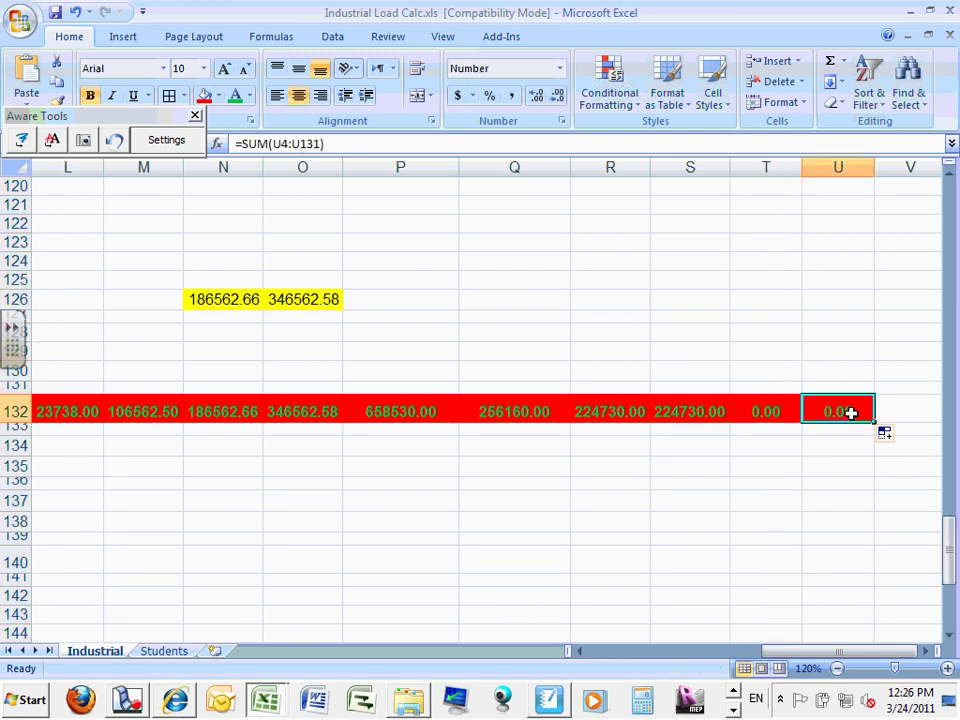
pyautogui.press('Delete')
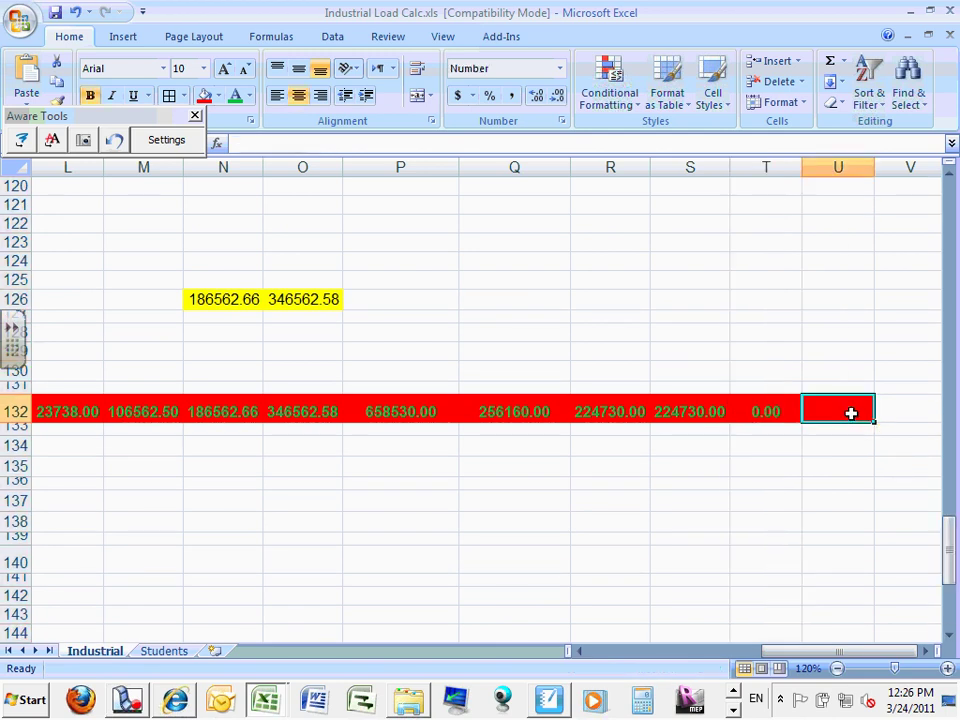
# Step: Remove the red fill from the emptied cell U132 beyond the EP total
pyautogui.click(220, 96)
pyautogui.click(249, 259)
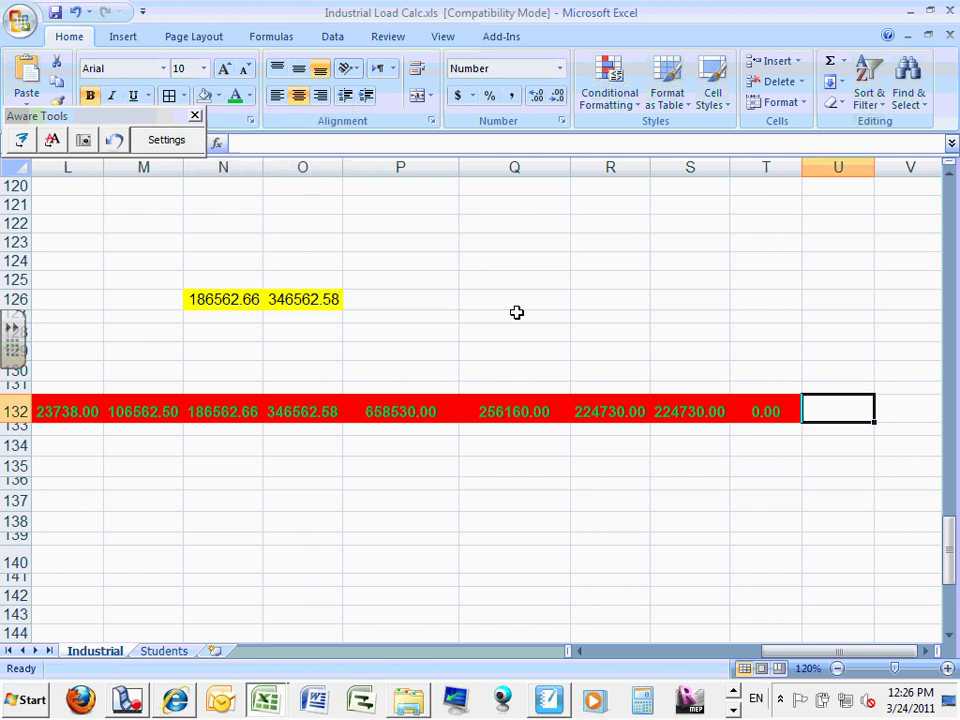
pyautogui.click(690, 332)
# Step: Review the panel headings in row 3 and the load calculation lines down to the conductor sizing in line 20
pyautogui.moveTo(810, 654); pyautogui.dragTo(873, 657)
pyautogui.moveTo(950, 545); pyautogui.dragTo(929, 226)
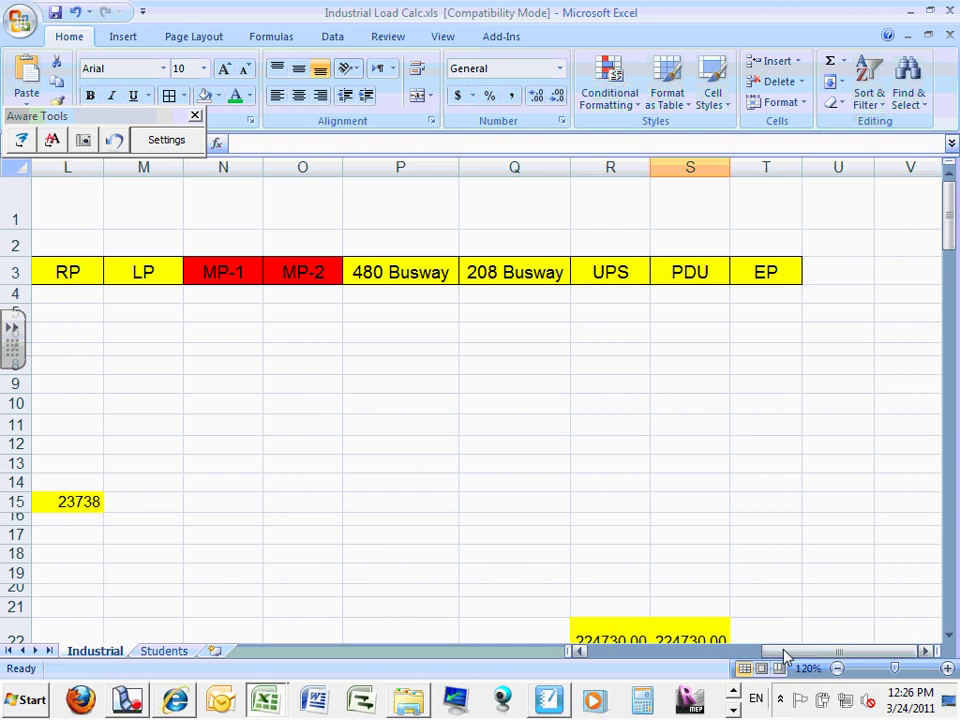
pyautogui.moveTo(789, 656); pyautogui.dragTo(602, 650)
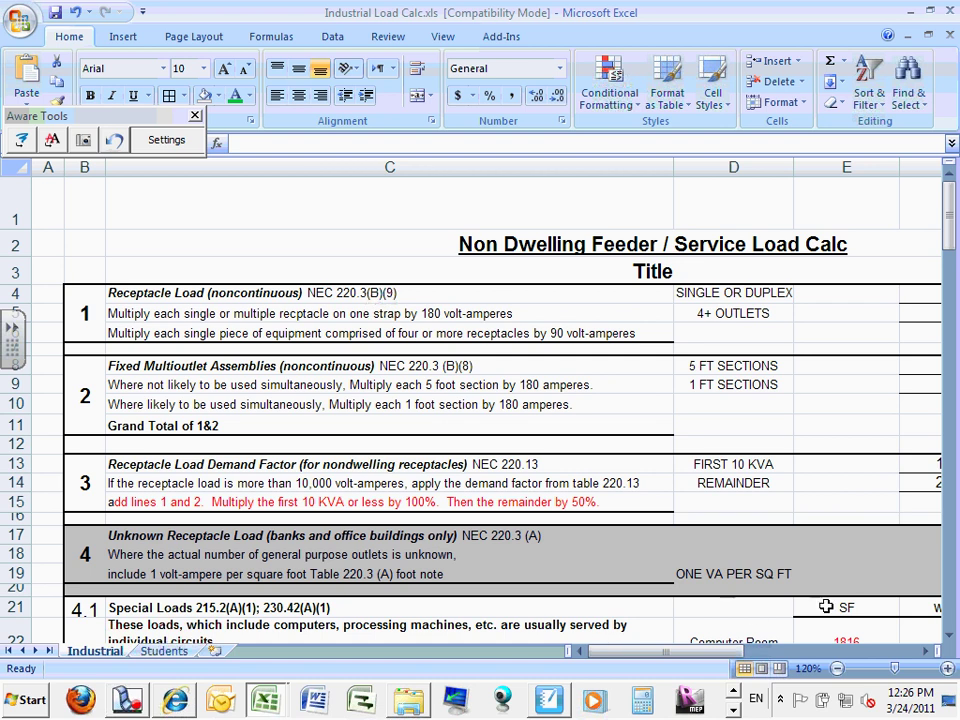
pyautogui.click(838, 669)
pyautogui.click(838, 669)
pyautogui.click(838, 669)
pyautogui.click(838, 669)
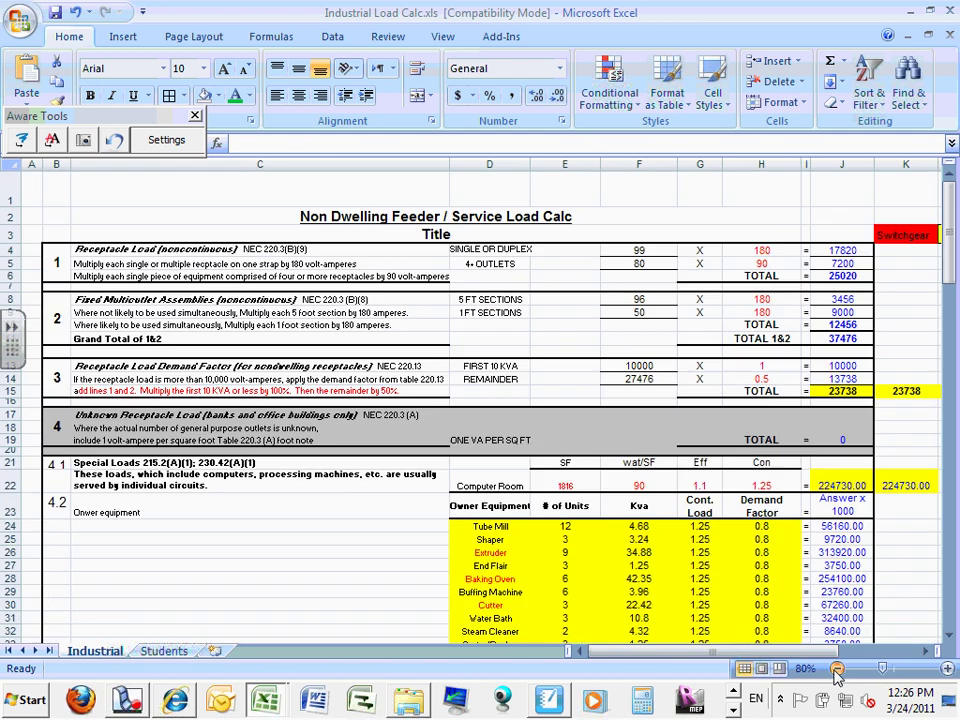
pyautogui.click(838, 669)
pyautogui.click(838, 669)
pyautogui.moveTo(950, 290); pyautogui.dragTo(955, 388)
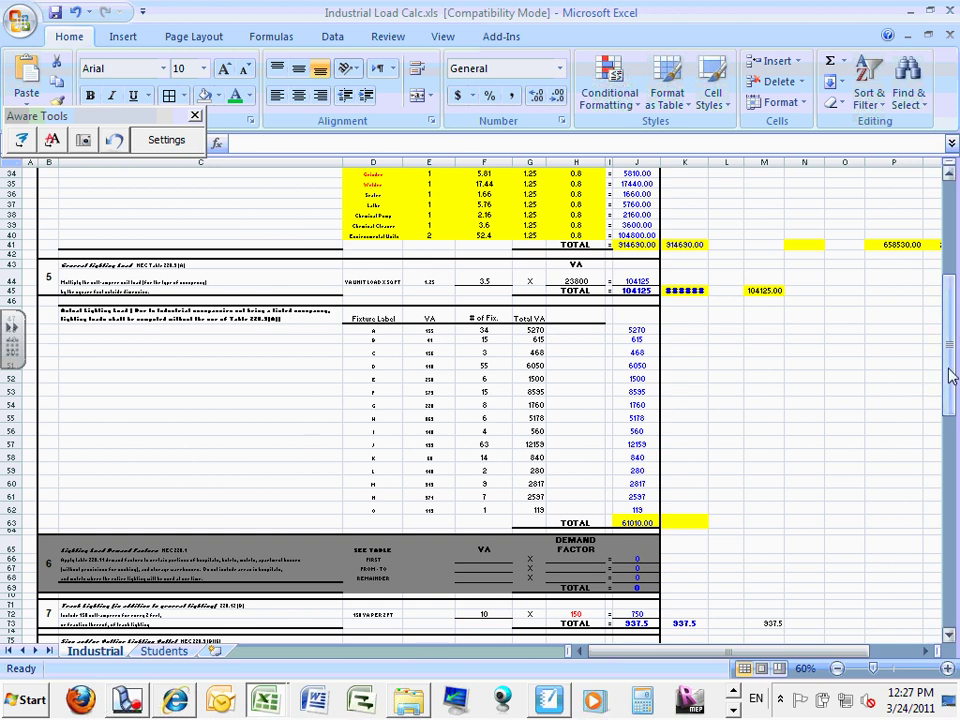
pyautogui.moveTo(947, 377); pyautogui.dragTo(952, 598)
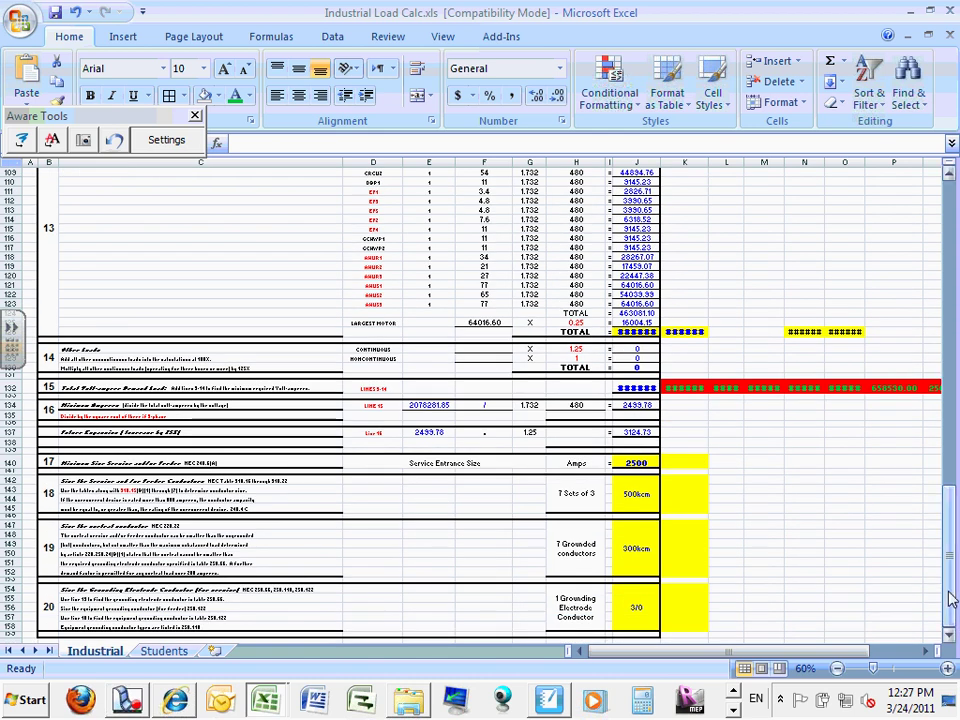
pyautogui.click(127, 698)
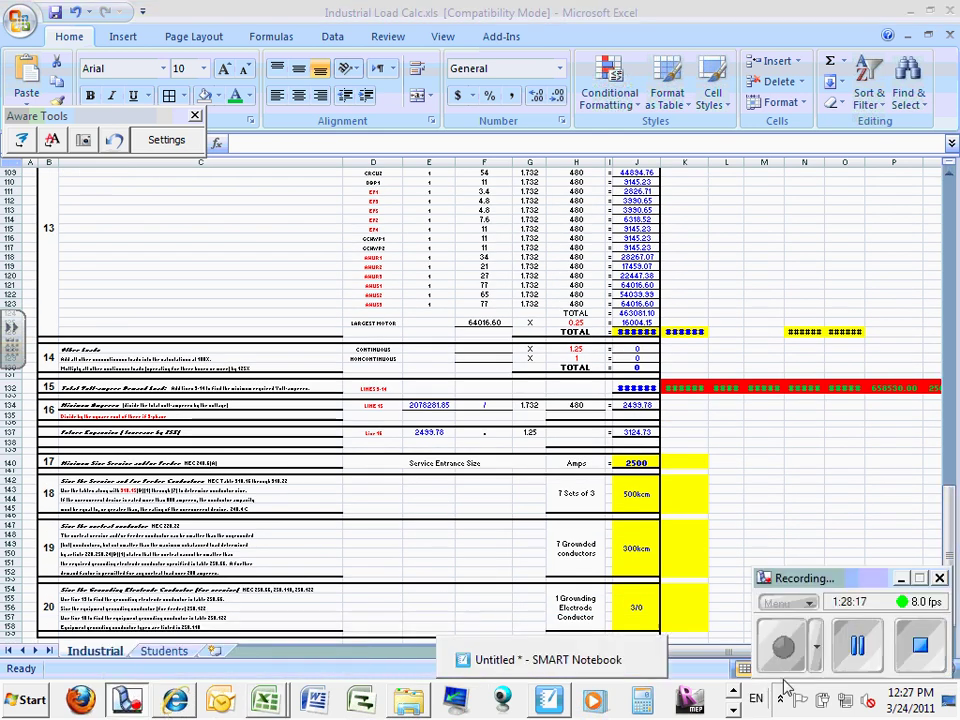
pyautogui.click(859, 646)
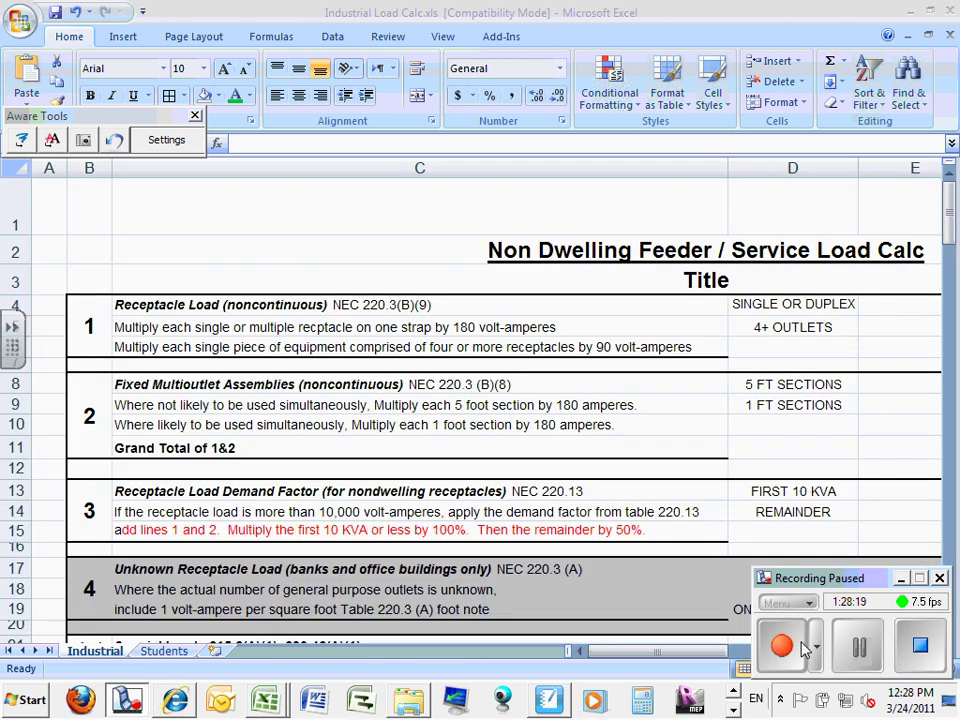
pyautogui.click(785, 646)
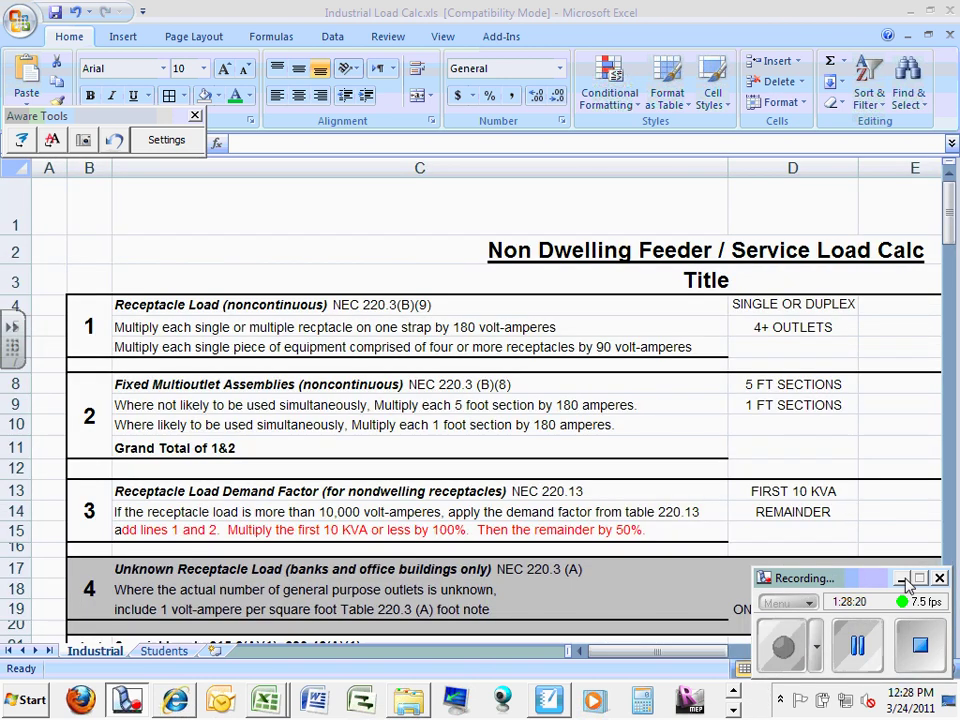
pyautogui.click(901, 578)
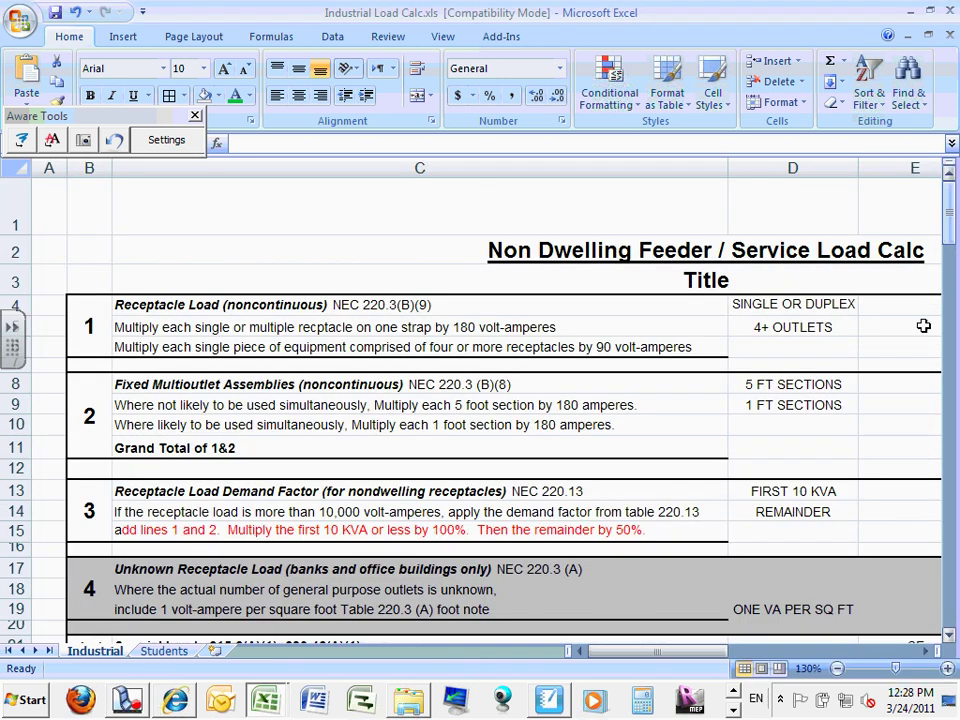
# Step: Review the loads in lines 1 through 6 and examine the receptacle total formula in J15
pyautogui.click(837, 668)
pyautogui.click(837, 668)
pyautogui.click(837, 668)
pyautogui.click(837, 668)
pyautogui.click(837, 668)
pyautogui.click(837, 668)
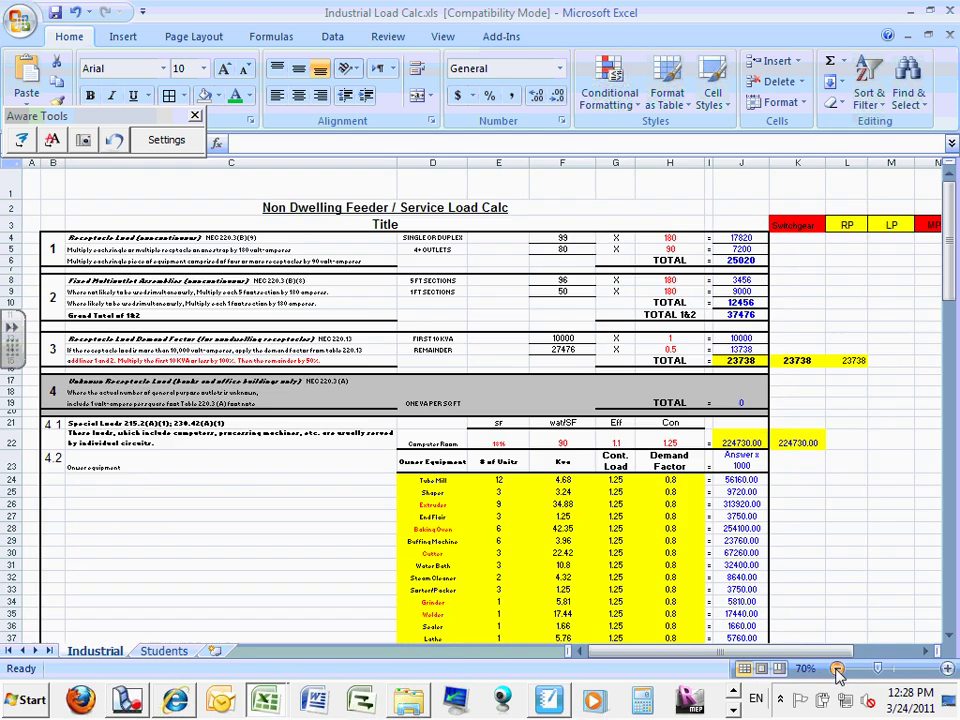
pyautogui.moveTo(950, 263); pyautogui.dragTo(952, 372)
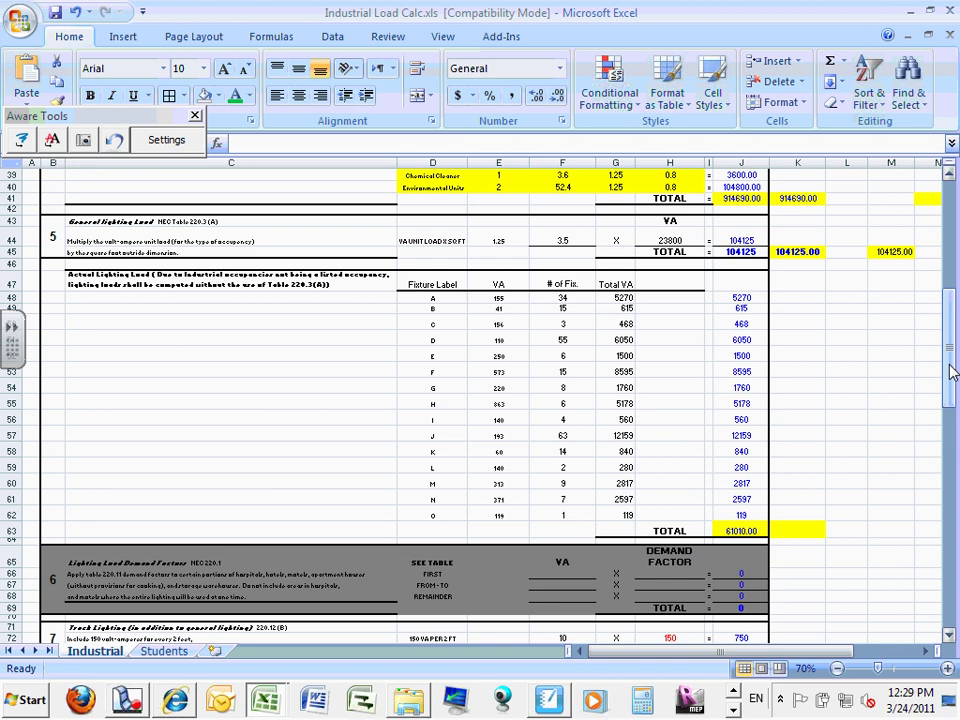
pyautogui.moveTo(952, 372); pyautogui.dragTo(940, 240)
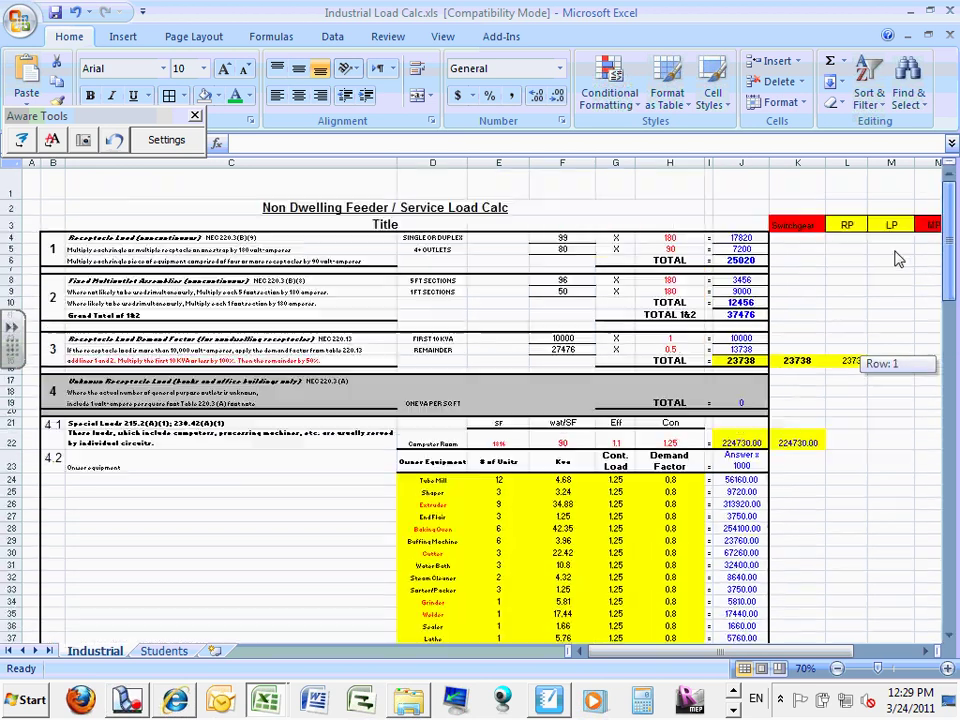
pyautogui.click(745, 363)
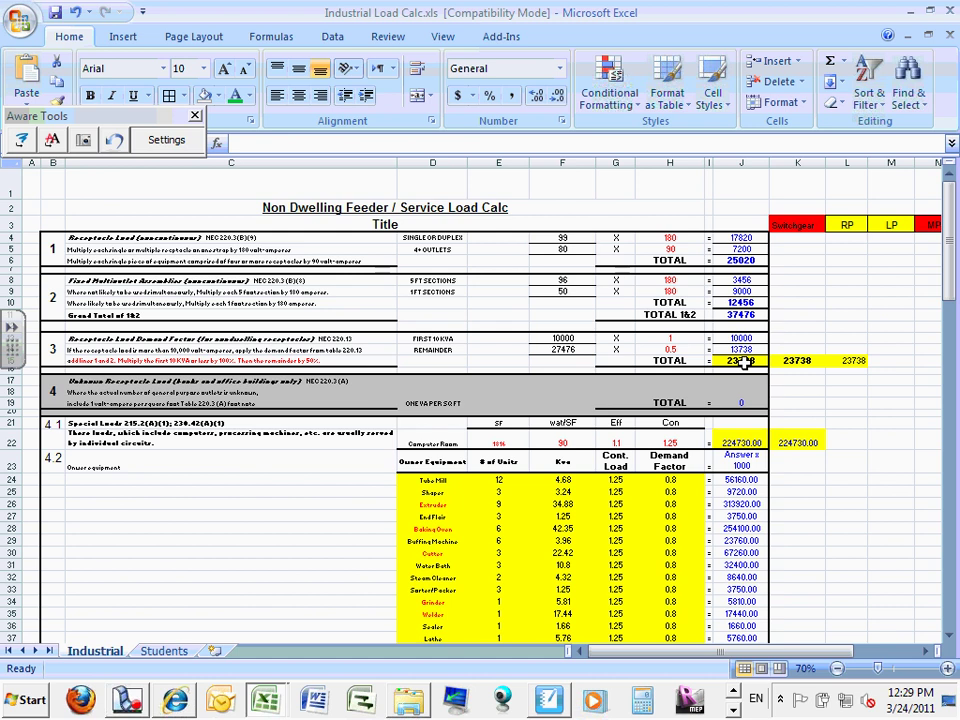
pyautogui.click(745, 363)
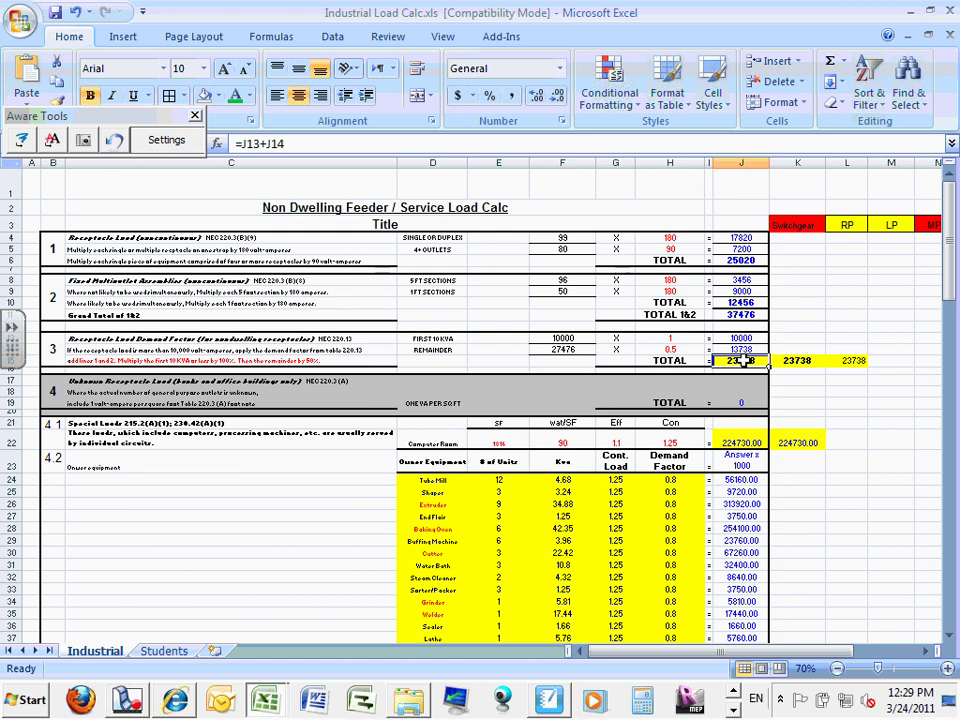
pyautogui.click(947, 668)
pyautogui.click(947, 668)
pyautogui.click(947, 668)
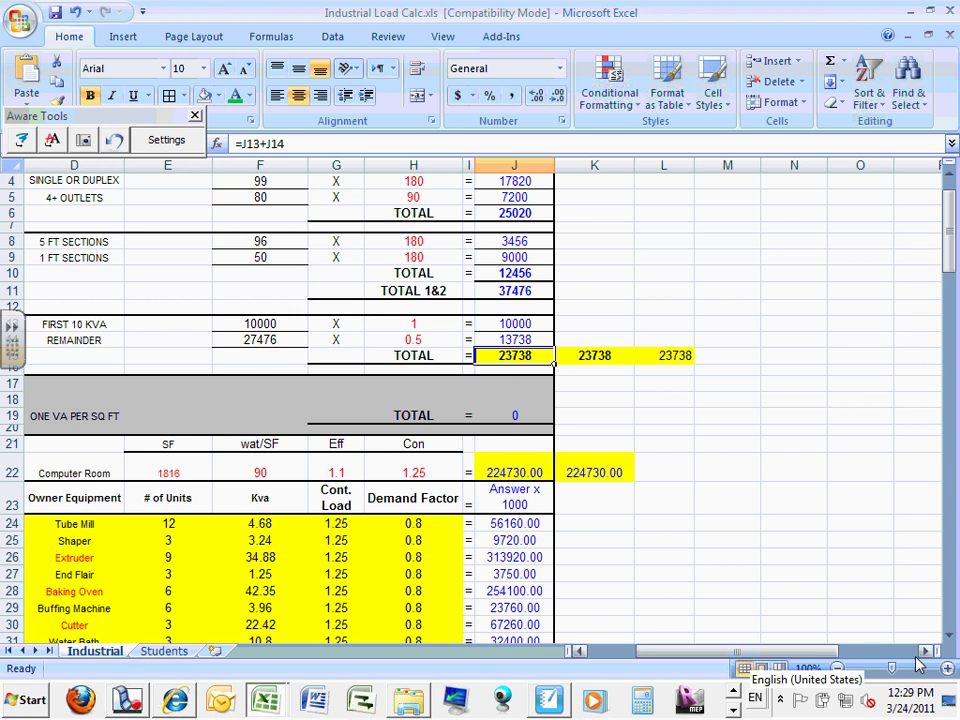
# Step: Check the cell range of the switchgear total formula in K132 from row 4 to row 131, leaving it as is
pyautogui.moveTo(949, 251); pyautogui.dragTo(952, 348)
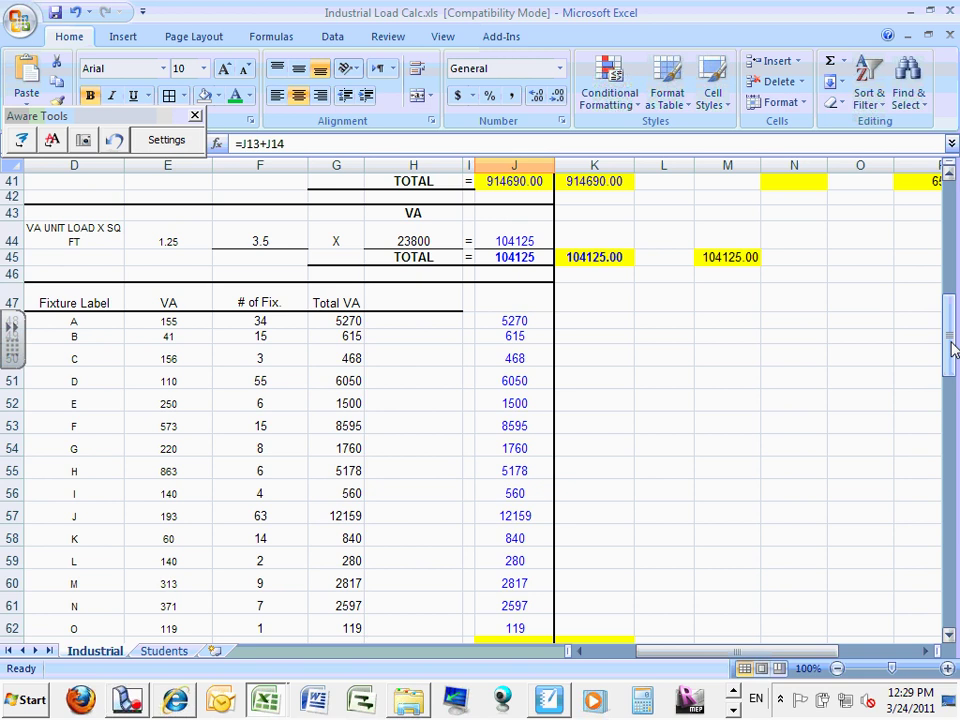
pyautogui.moveTo(952, 348); pyautogui.dragTo(956, 556)
pyautogui.moveTo(793, 651); pyautogui.dragTo(819, 651)
pyautogui.click(423, 471)
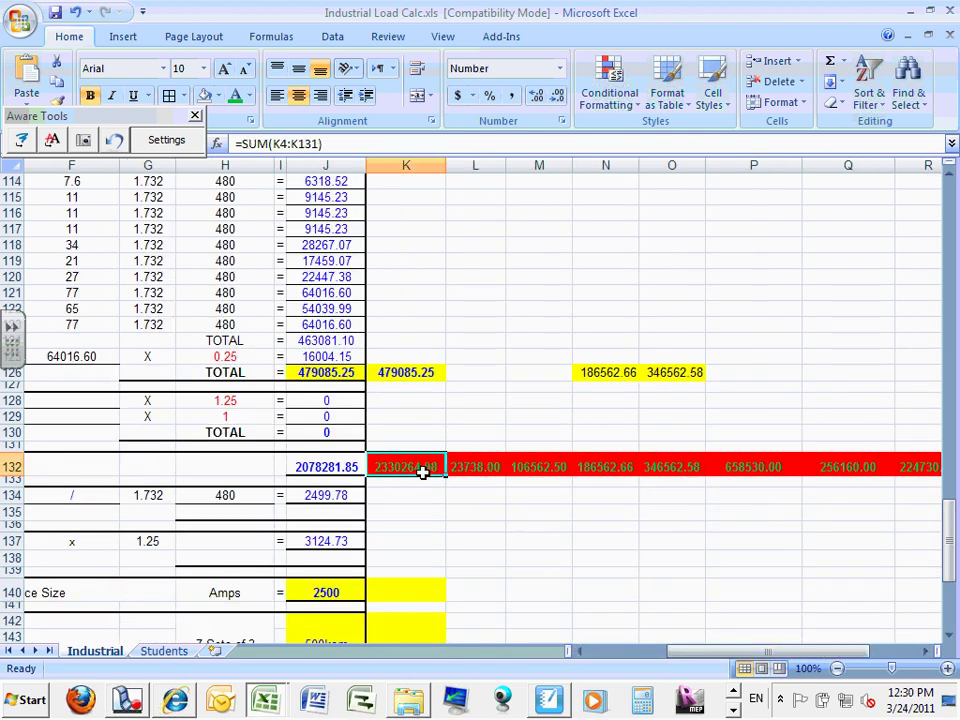
pyautogui.doubleClick(423, 466)
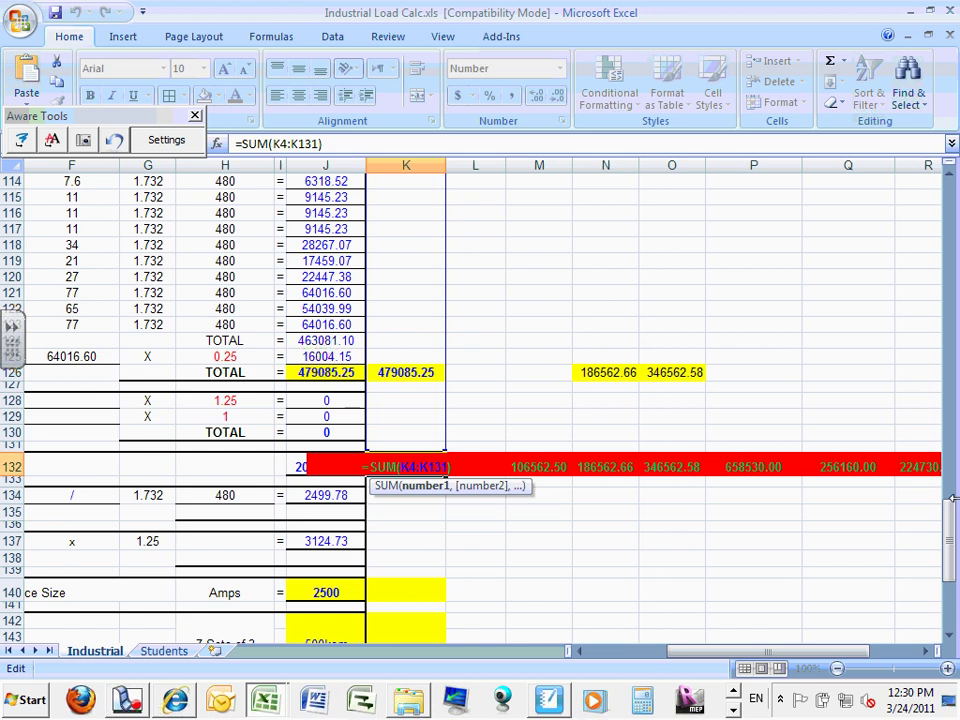
pyautogui.moveTo(952, 545); pyautogui.dragTo(953, 198)
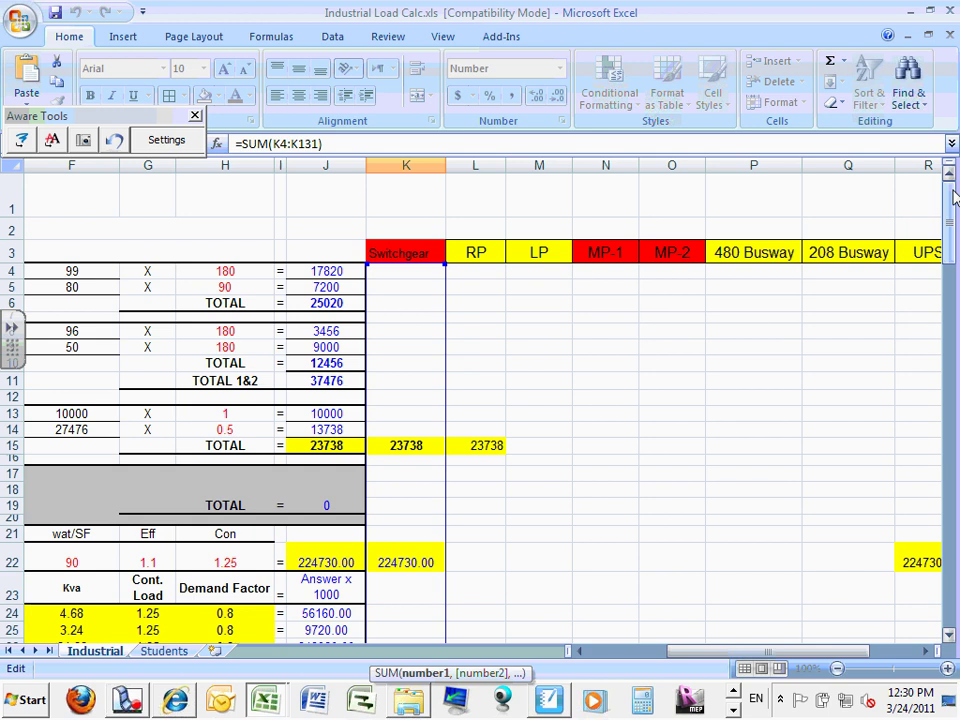
pyautogui.moveTo(953, 198); pyautogui.dragTo(953, 527)
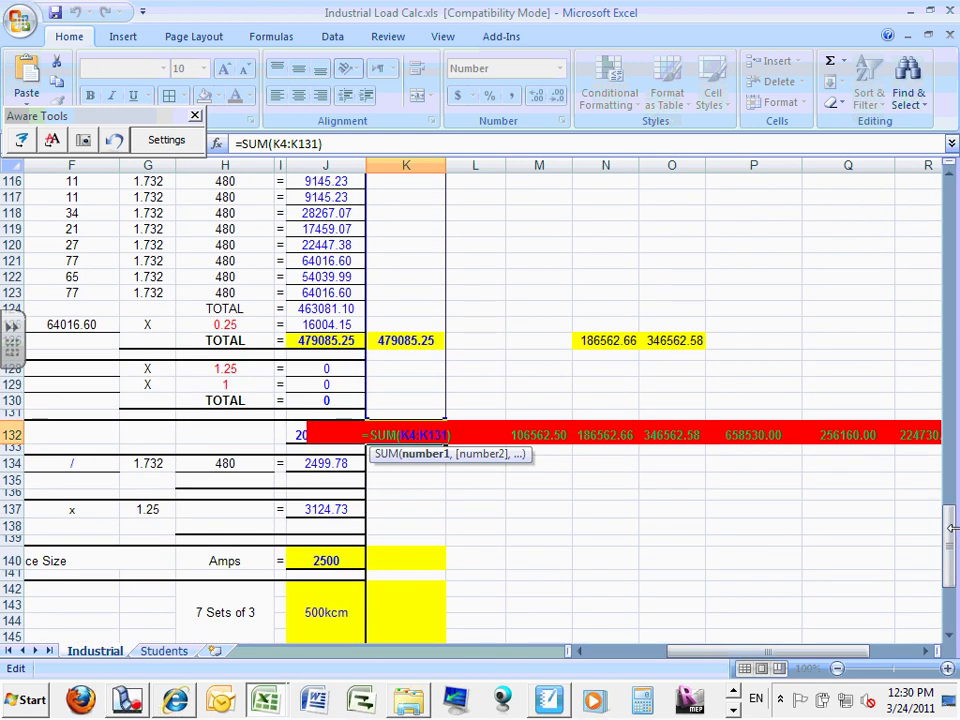
pyautogui.hotkey('ctrl', 'Return')
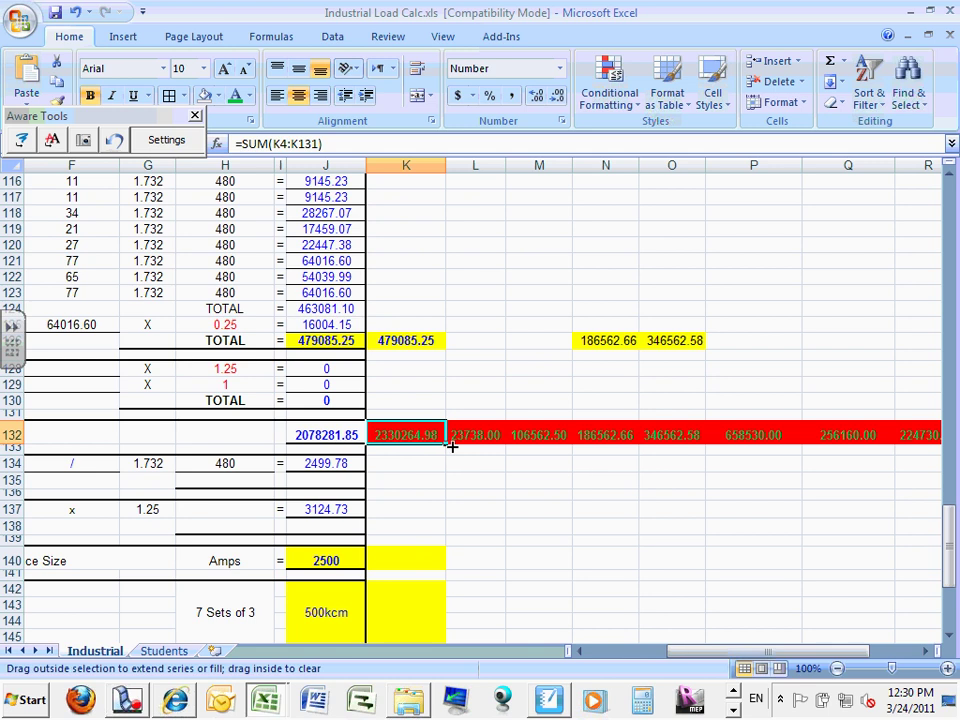
# Step: Fill the SUM formula from K132 across to N132 and check the range summed in N132
pyautogui.moveTo(452, 447); pyautogui.dragTo(615, 433)
pyautogui.doubleClick(610, 435)
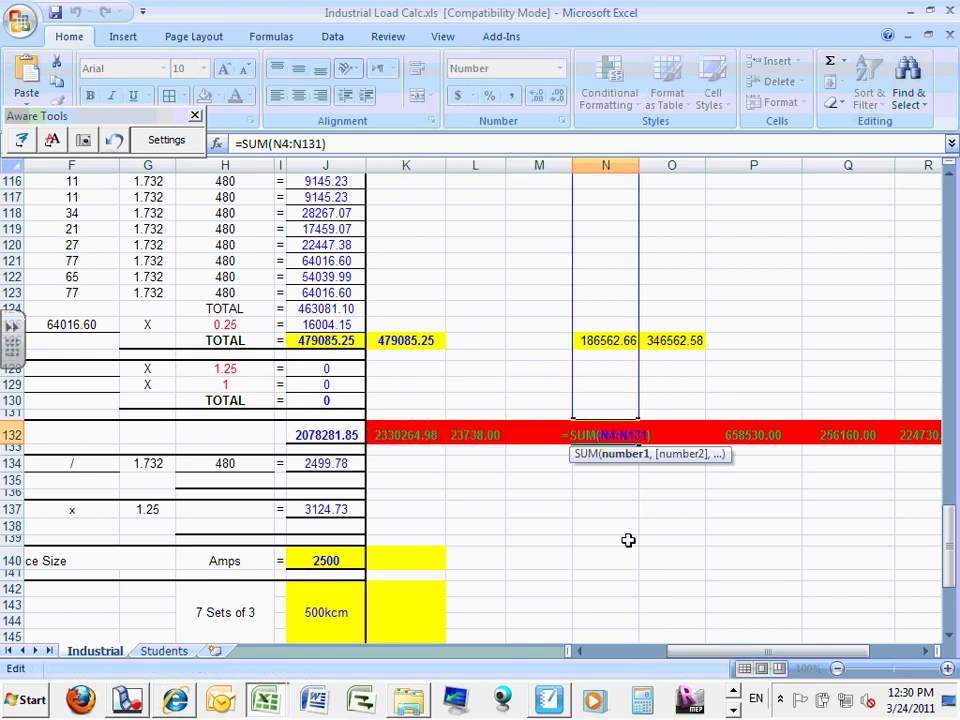
pyautogui.moveTo(950, 540)
pyautogui.mouseDown()
pyautogui.moveTo(948, 175)
pyautogui.moveTo(952, 537)
pyautogui.mouseUp()
pyautogui.press('Escape')
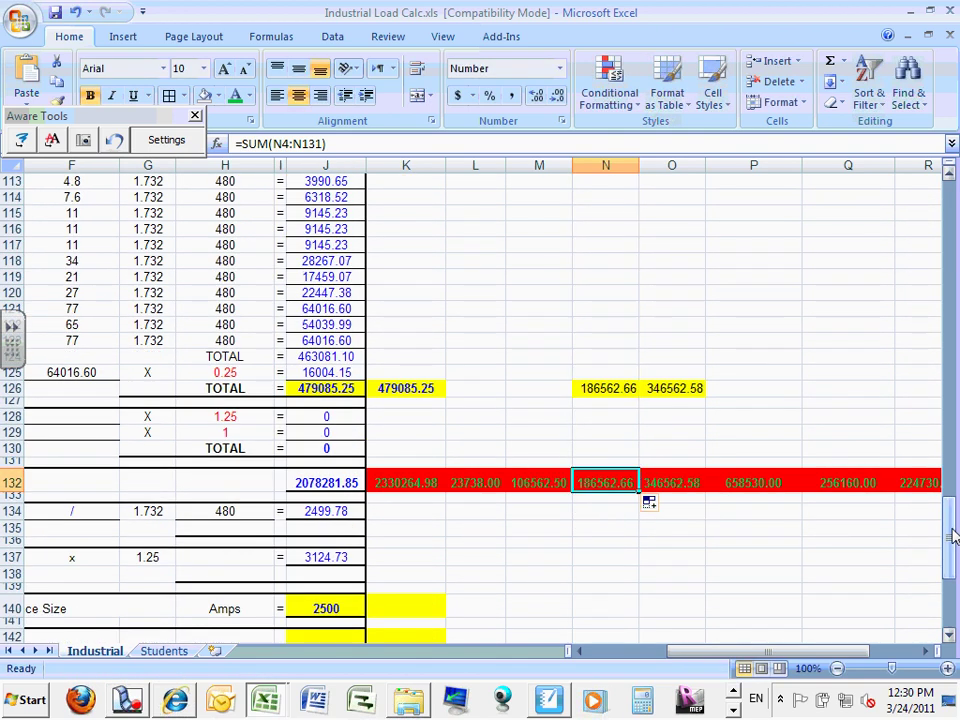
# Step: Set the font colour of the row 132 totals from K132 to T132 to black
pyautogui.click(391, 486)
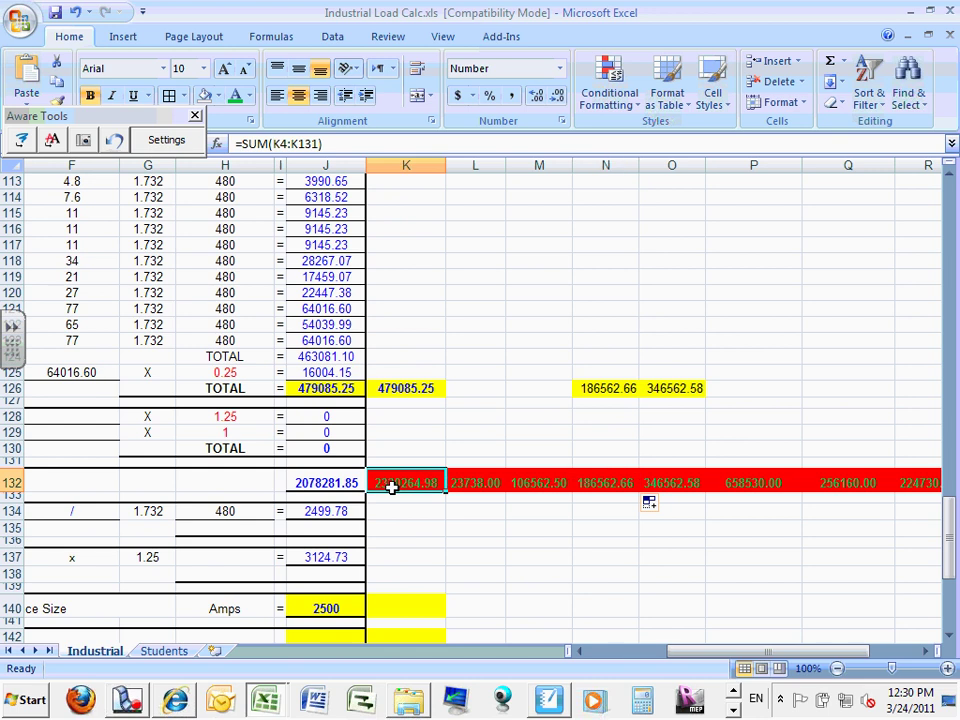
pyautogui.moveTo(391, 486); pyautogui.dragTo(735, 480)
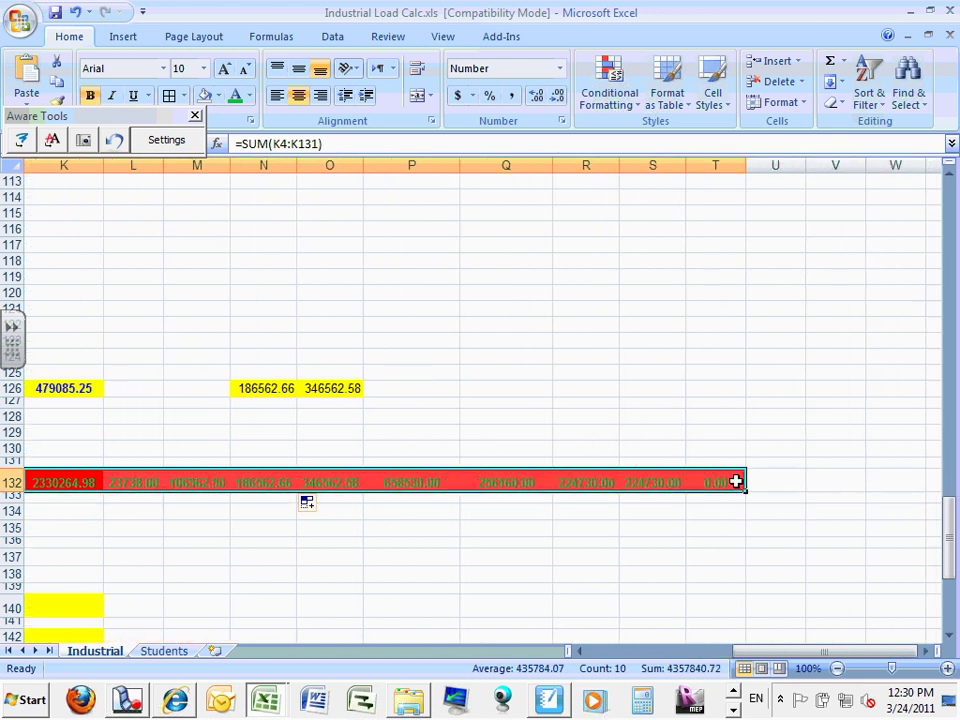
pyautogui.click(249, 97)
pyautogui.click(249, 128)
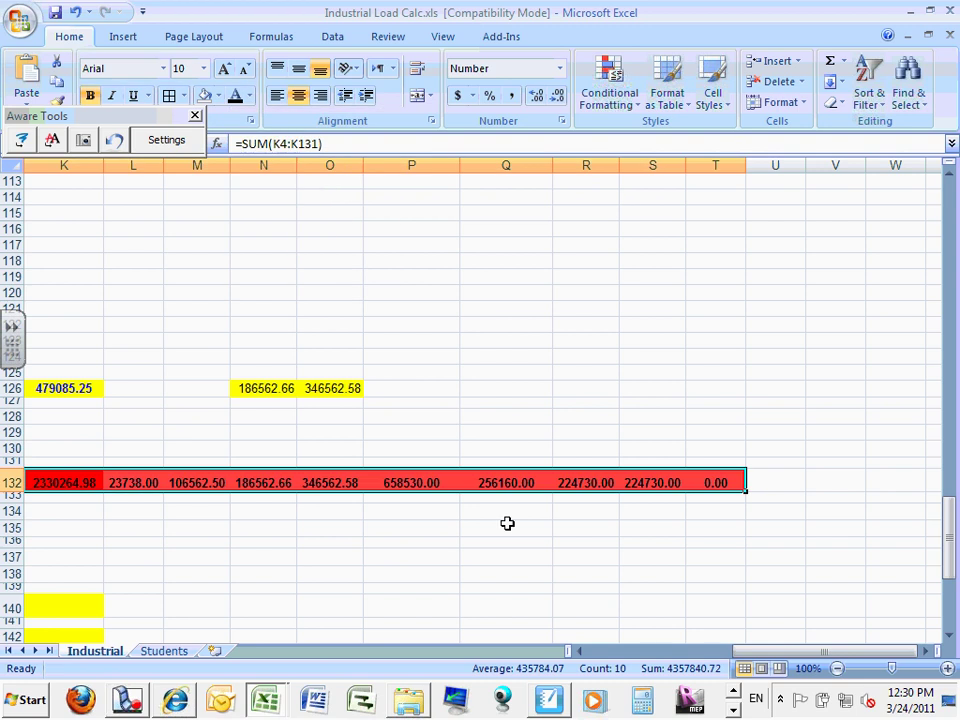
pyautogui.click(503, 535)
# Step: Read the Minimum Amperes instructions for line 16 in row 134 and compare them with the existing calculation
pyautogui.moveTo(790, 660); pyautogui.dragTo(725, 660)
pyautogui.click(635, 588)
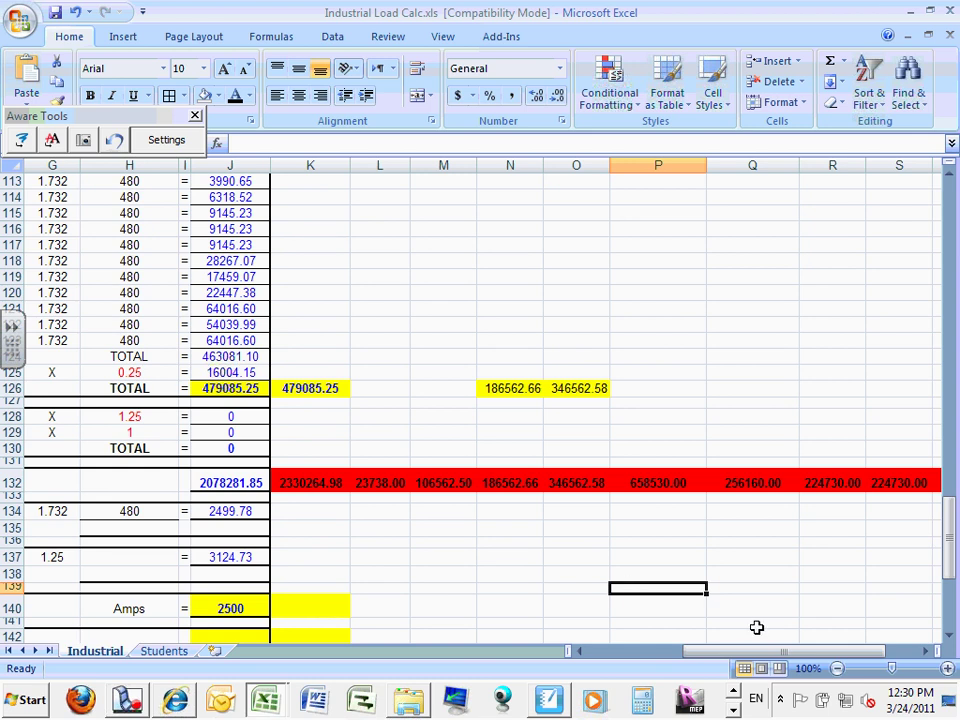
pyautogui.moveTo(720, 650); pyautogui.dragTo(667, 653)
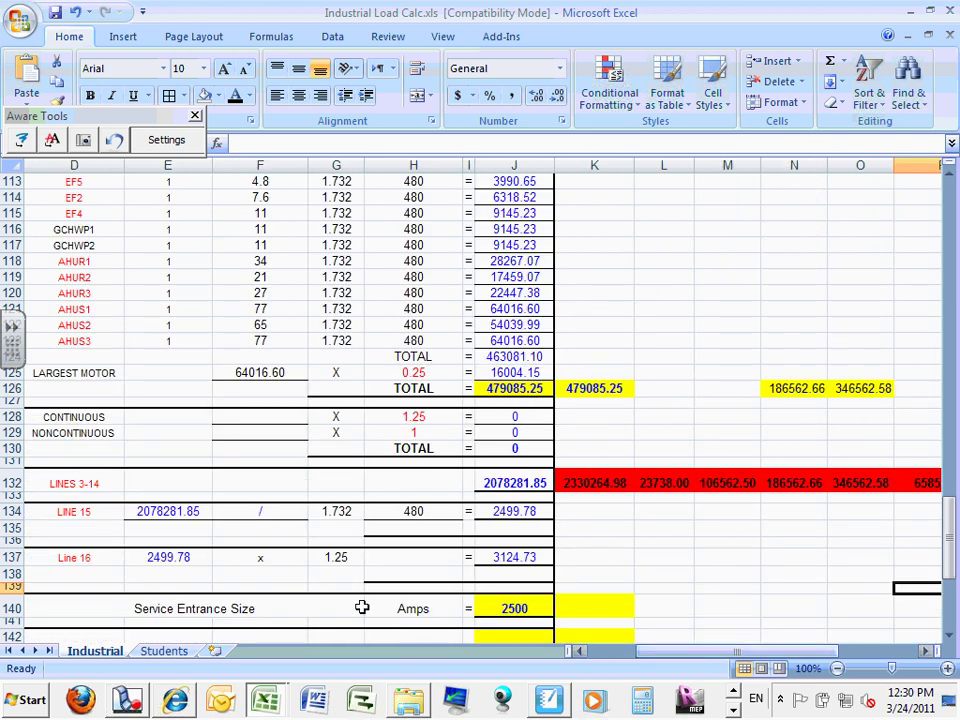
pyautogui.click(574, 511)
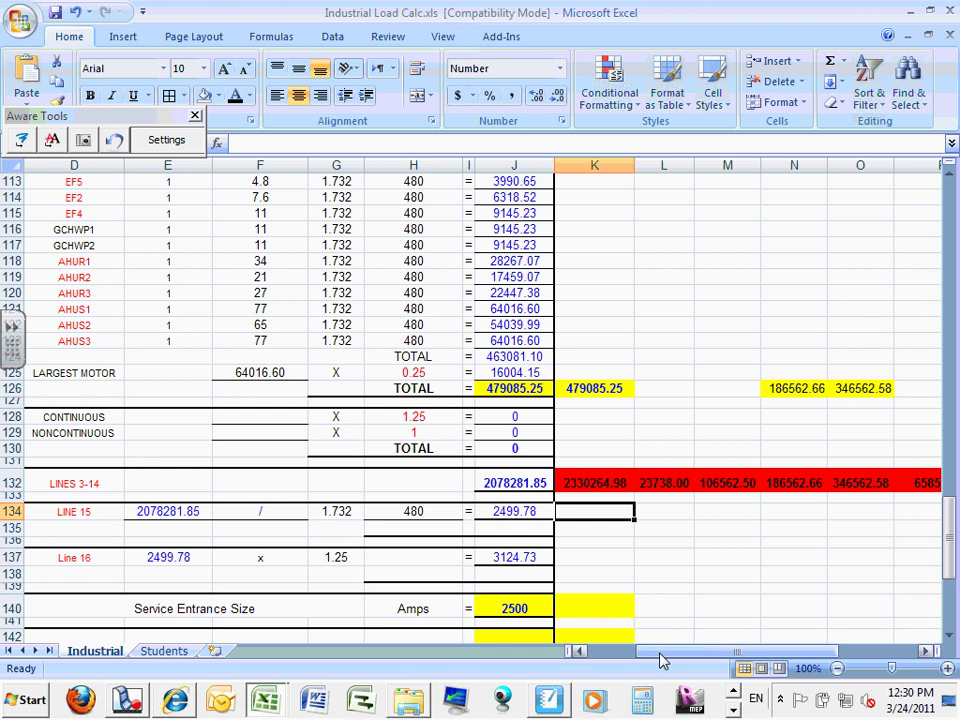
pyautogui.moveTo(660, 657); pyautogui.dragTo(634, 660)
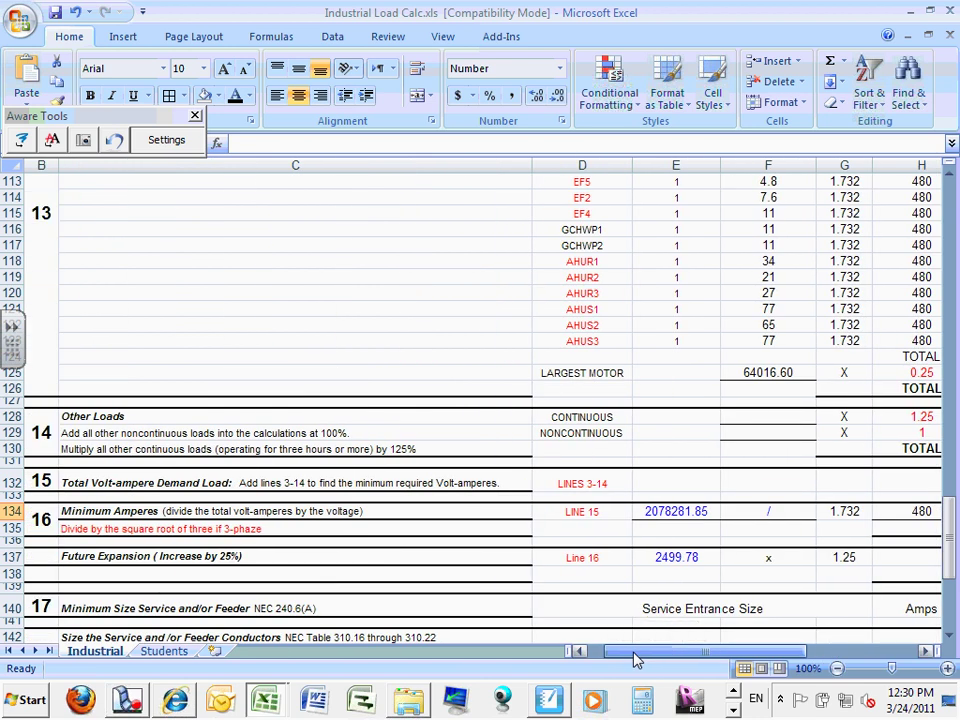
pyautogui.click(12, 511)
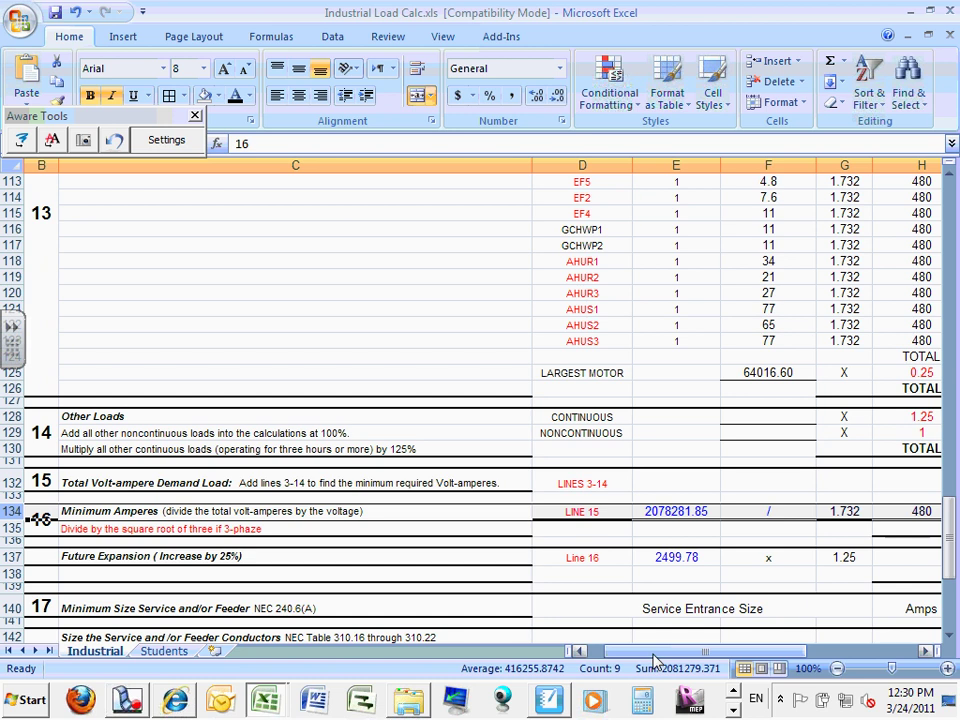
# Step: Calculate the switchgear's minimum amperes in K134 with =K132/(1.73*480) and check the formula
pyautogui.moveTo(655, 660); pyautogui.dragTo(687, 653)
pyautogui.click(598, 511)
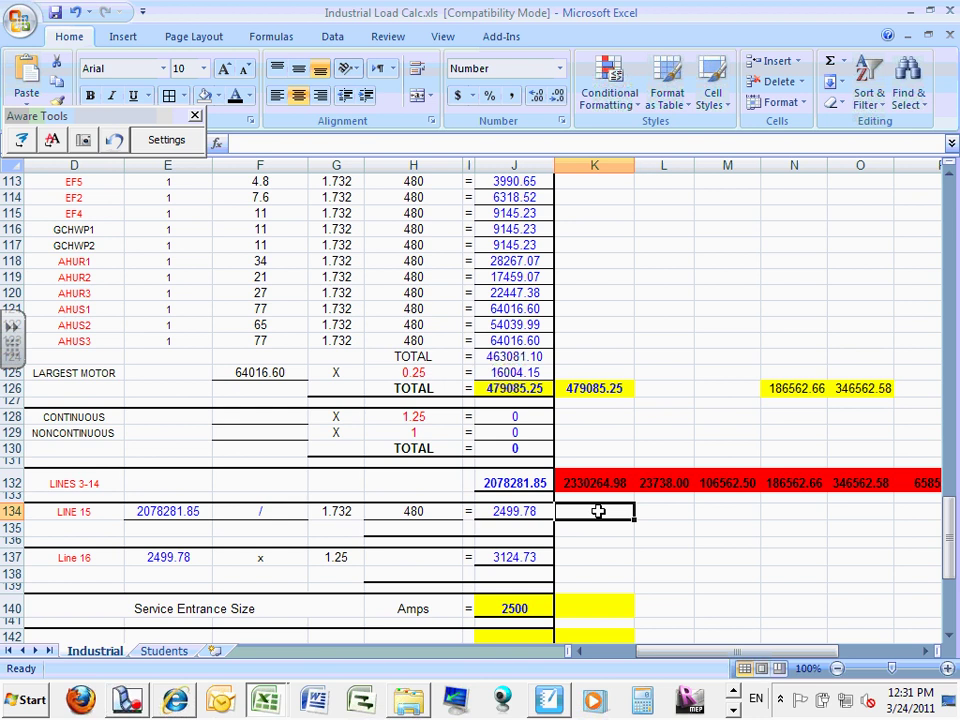
pyautogui.write('=')
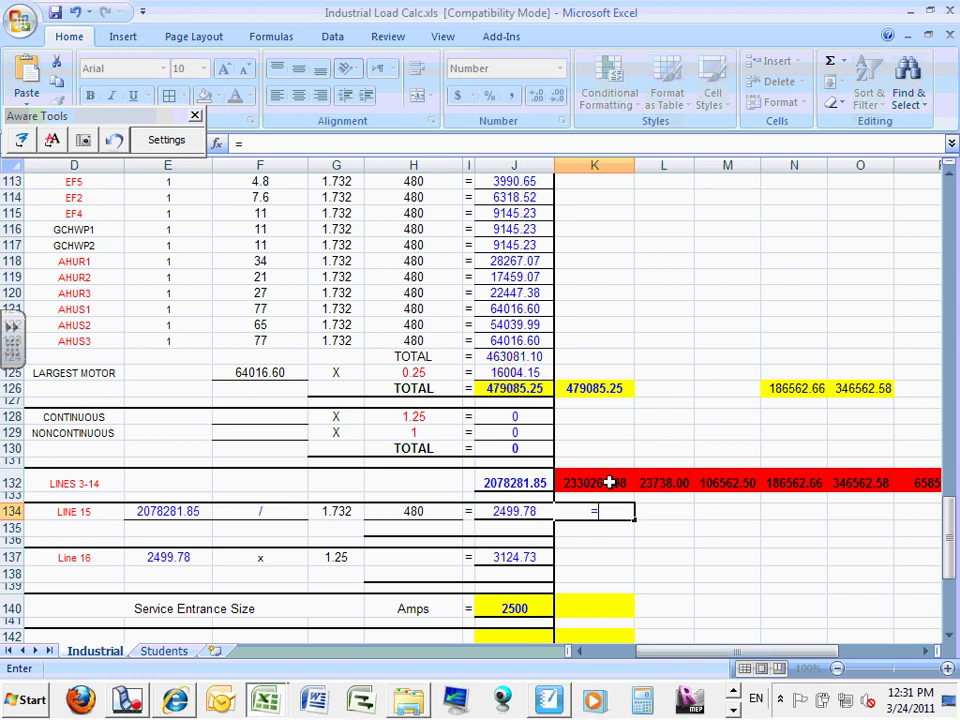
pyautogui.click(605, 482)
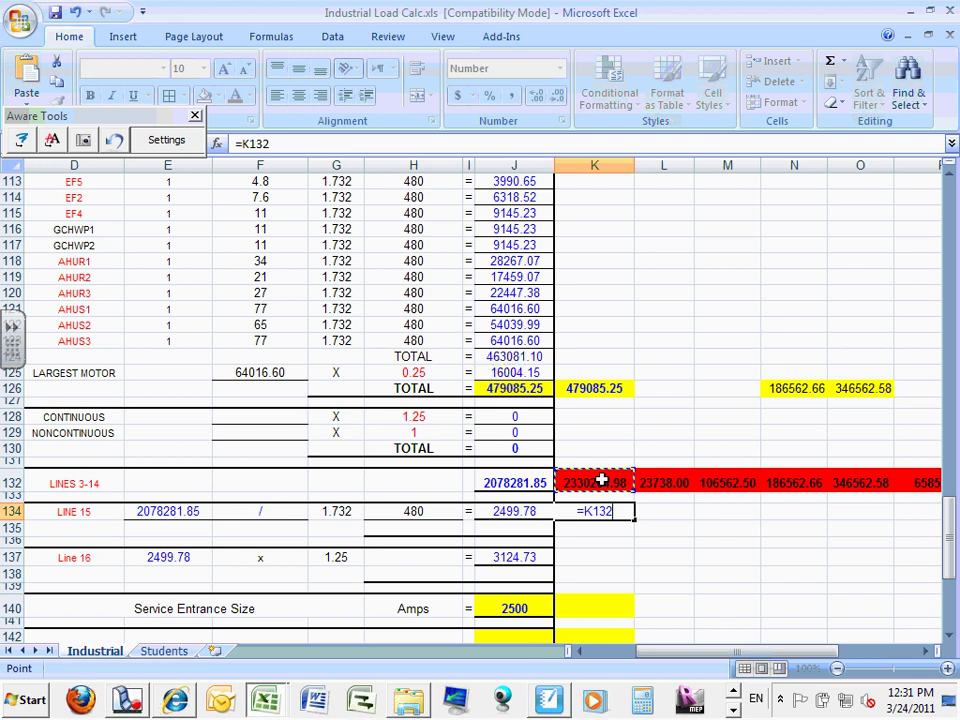
pyautogui.write('/(')
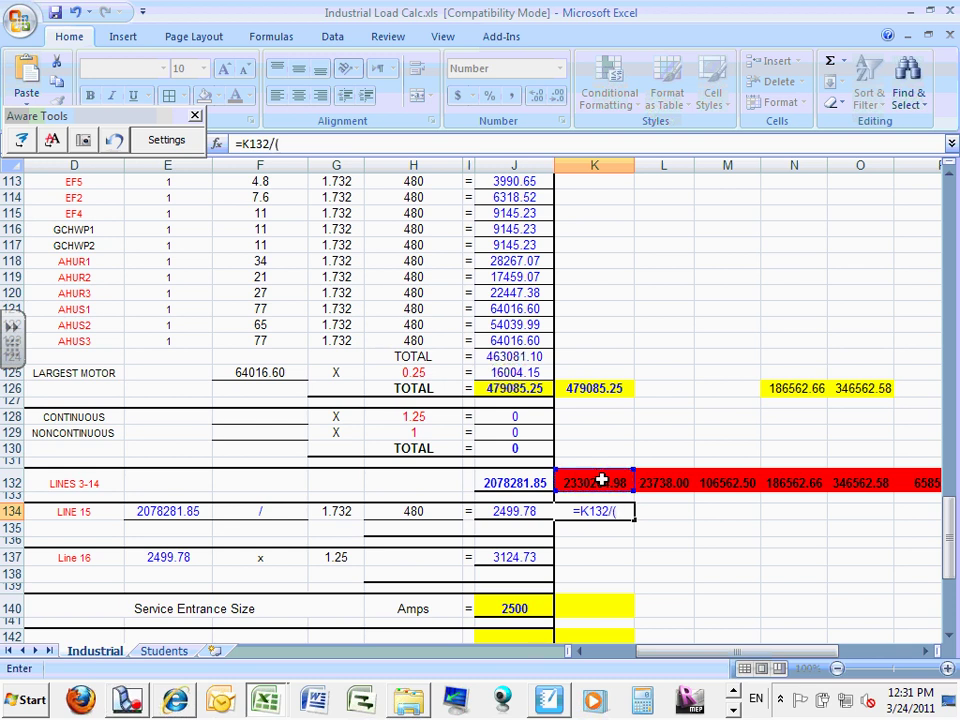
pyautogui.write('1.73')
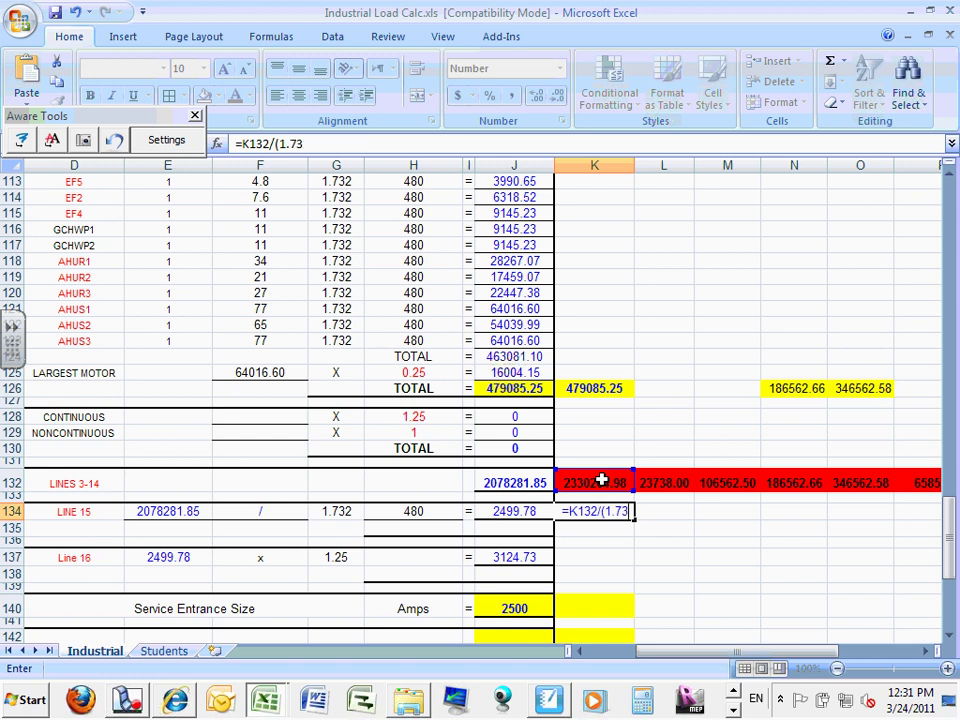
pyautogui.write('*')
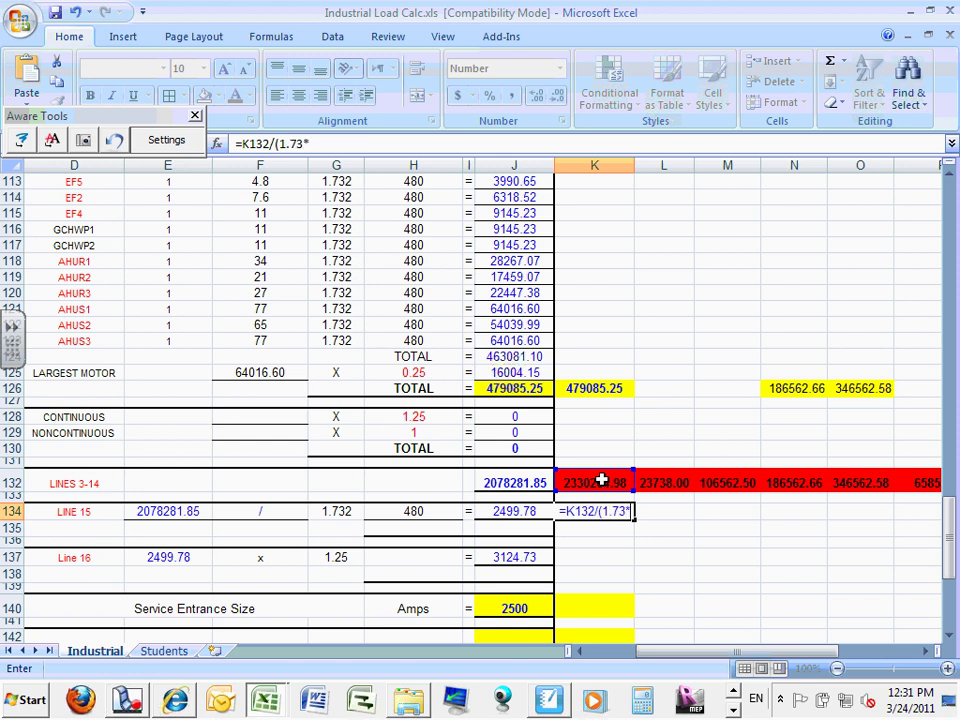
pyautogui.write('480)')
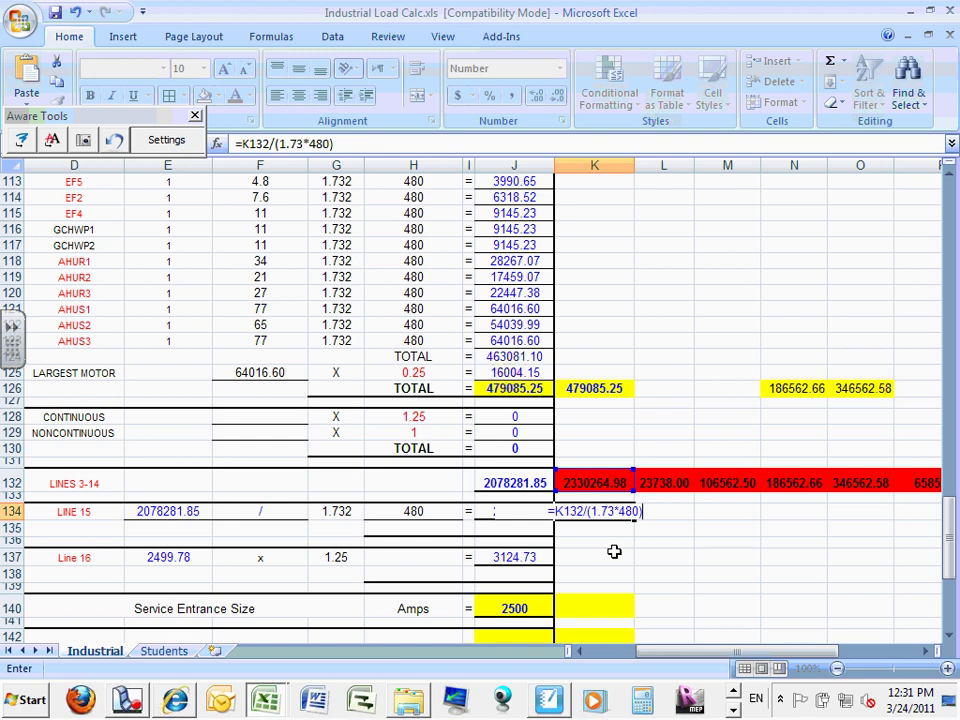
pyautogui.press('Return')
pyautogui.click(585, 511)
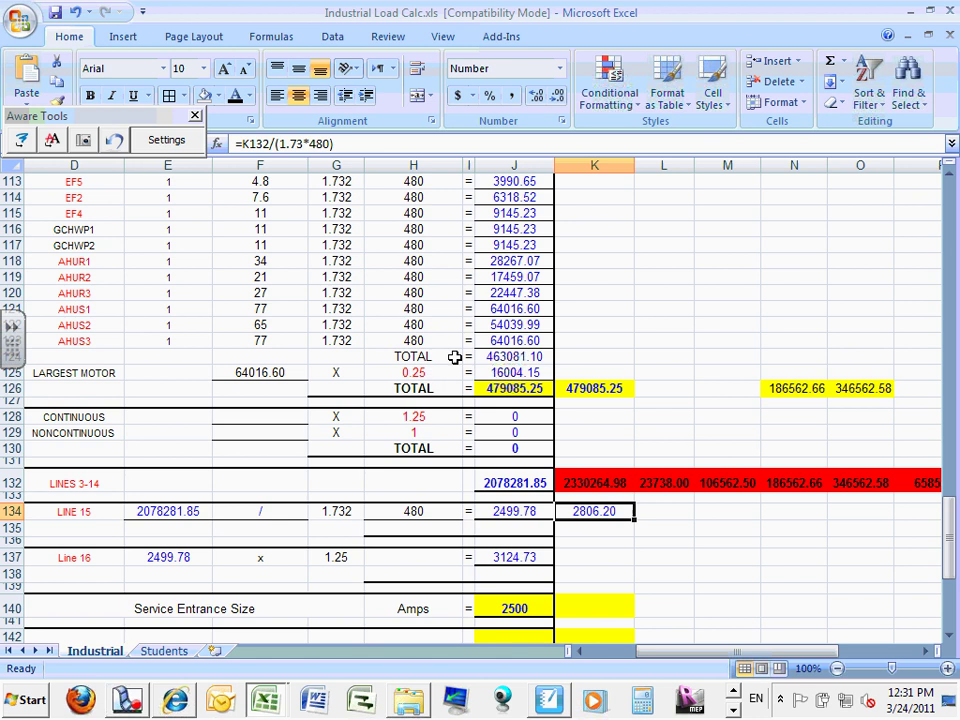
pyautogui.moveTo(279, 143); pyautogui.dragTo(245, 144)
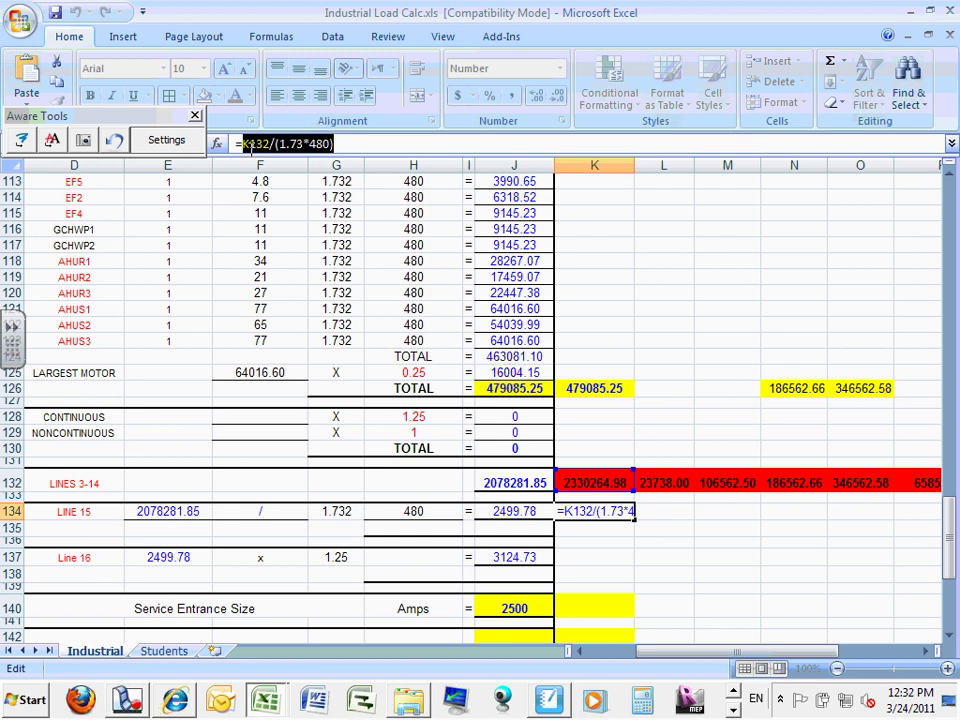
pyautogui.hotkey('ctrl', 'Return')
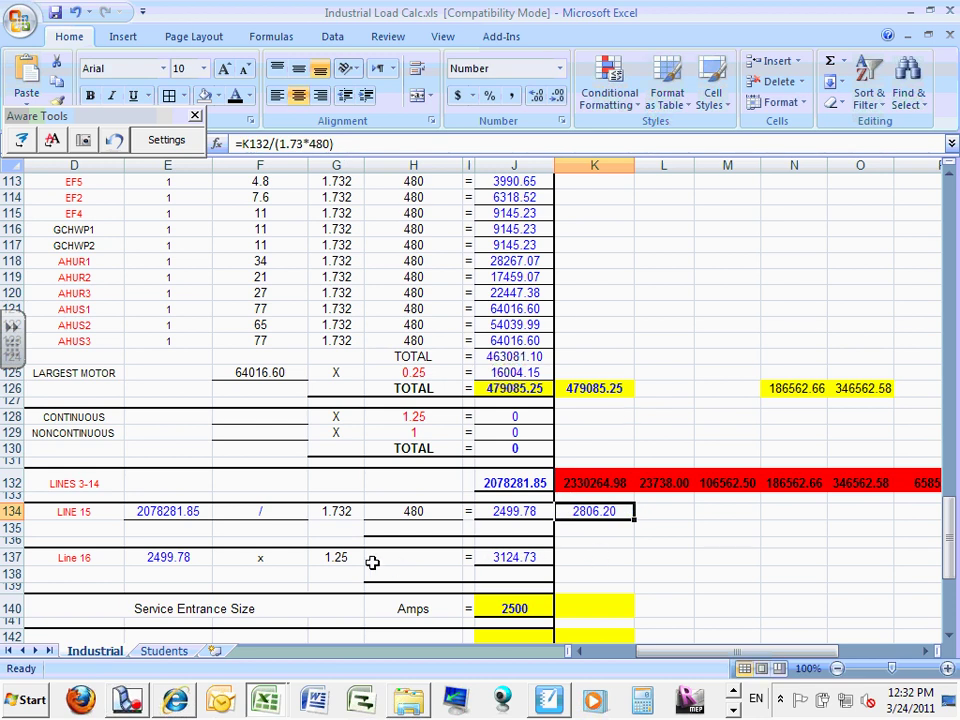
# Step: Calculate the switchgear's 25% future expansion in K137 with =K134*1.25
pyautogui.moveTo(670, 660)
pyautogui.mouseDown()
pyautogui.moveTo(655, 660)
pyautogui.moveTo(670, 658)
pyautogui.mouseUp()
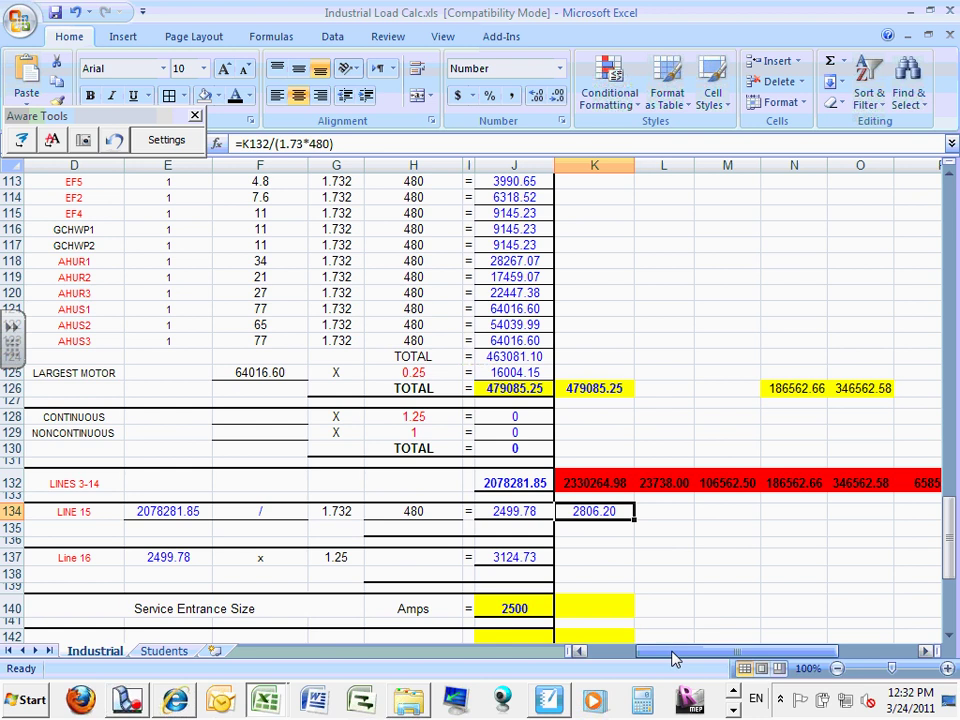
pyautogui.click(604, 561)
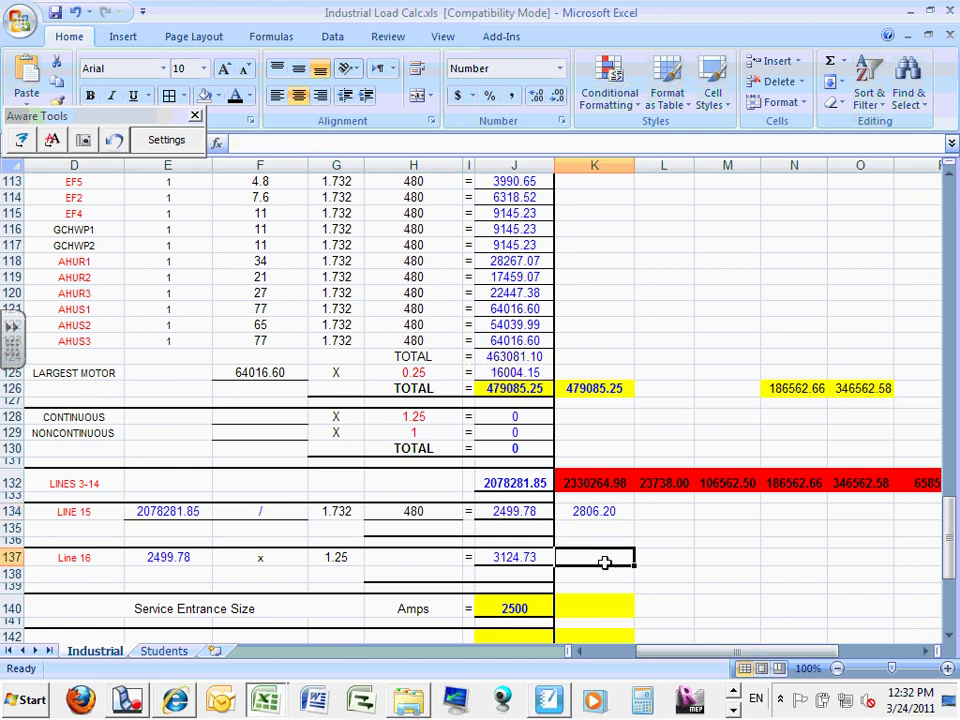
pyautogui.write('=')
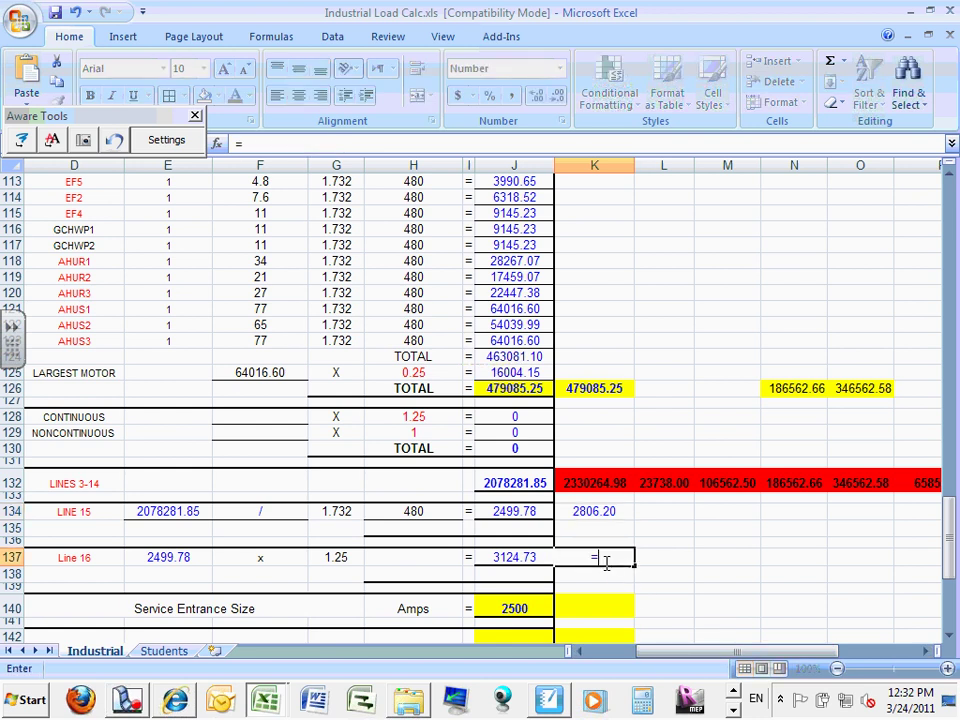
pyautogui.click(596, 511)
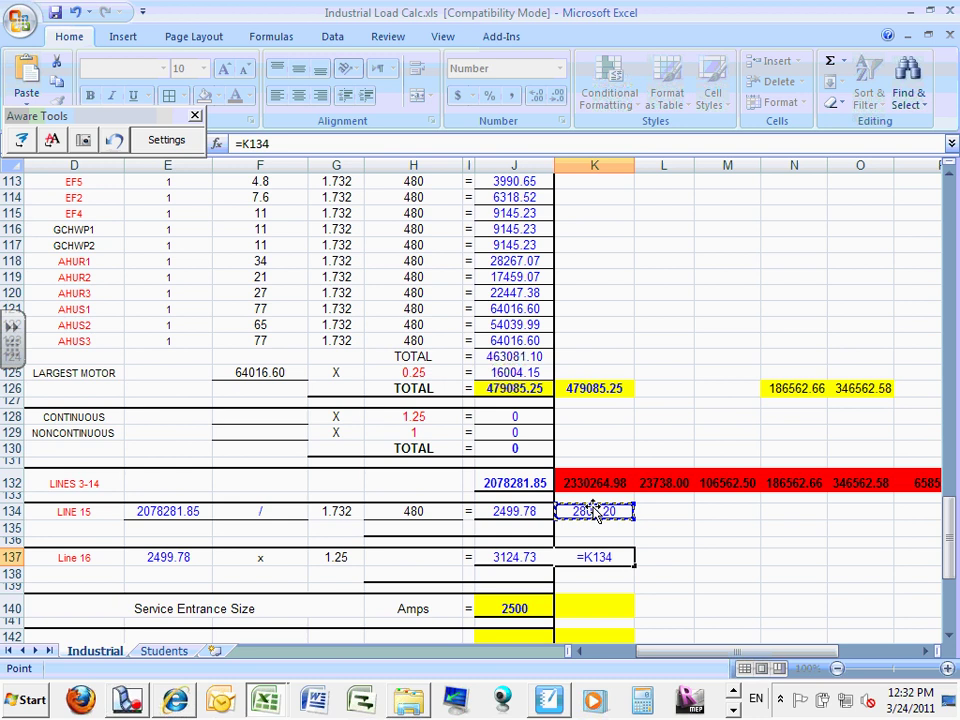
pyautogui.write('*1.25')
pyautogui.press('Return')
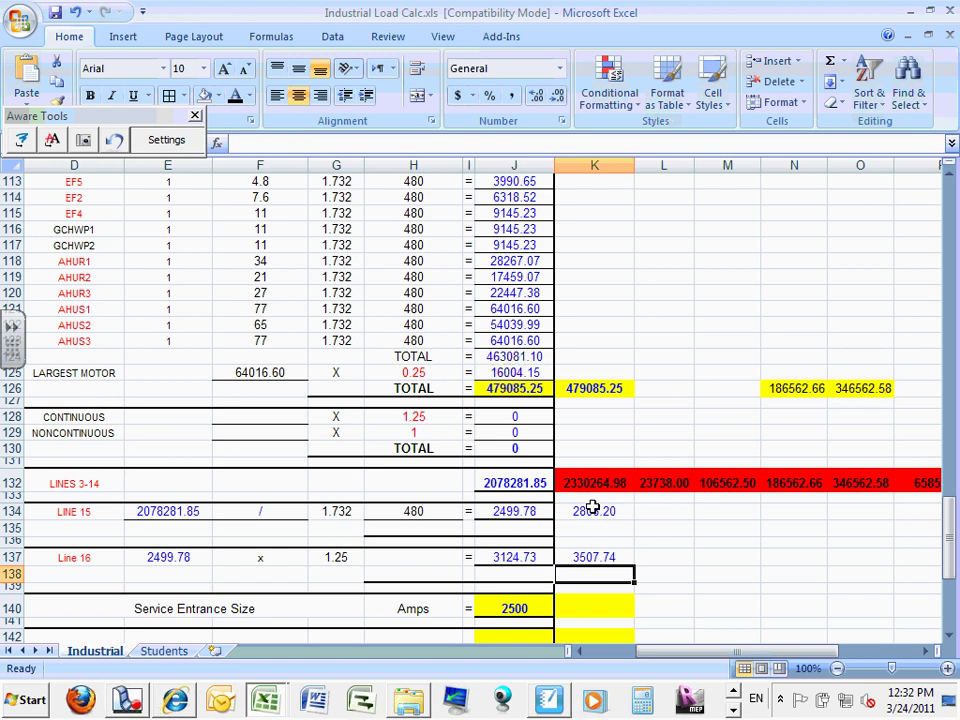
pyautogui.click(590, 556)
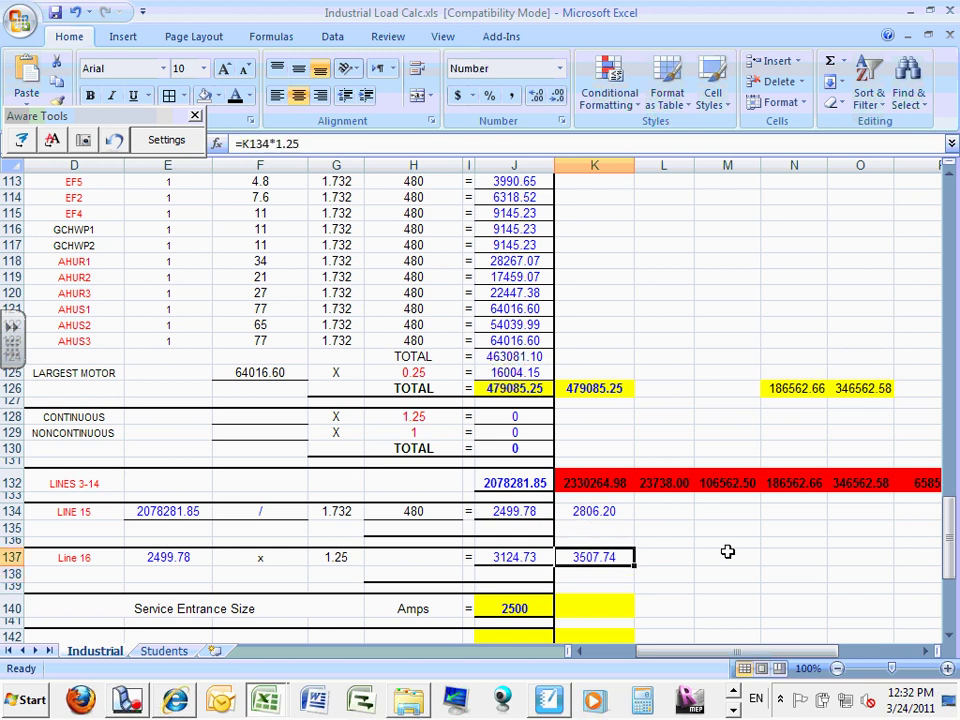
# Step: Recheck the minimum amperes formula in K134 and the future expansion formula in K137, leaving both as they are
pyautogui.click(596, 511)
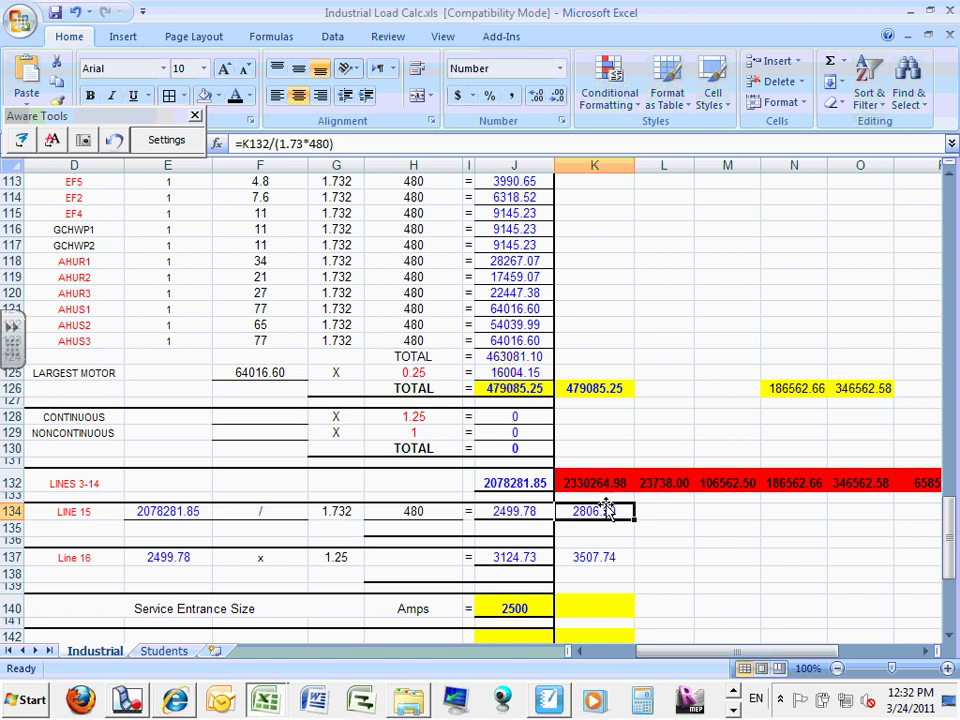
pyautogui.click(336, 144)
pyautogui.moveTo(336, 144); pyautogui.dragTo(215, 147)
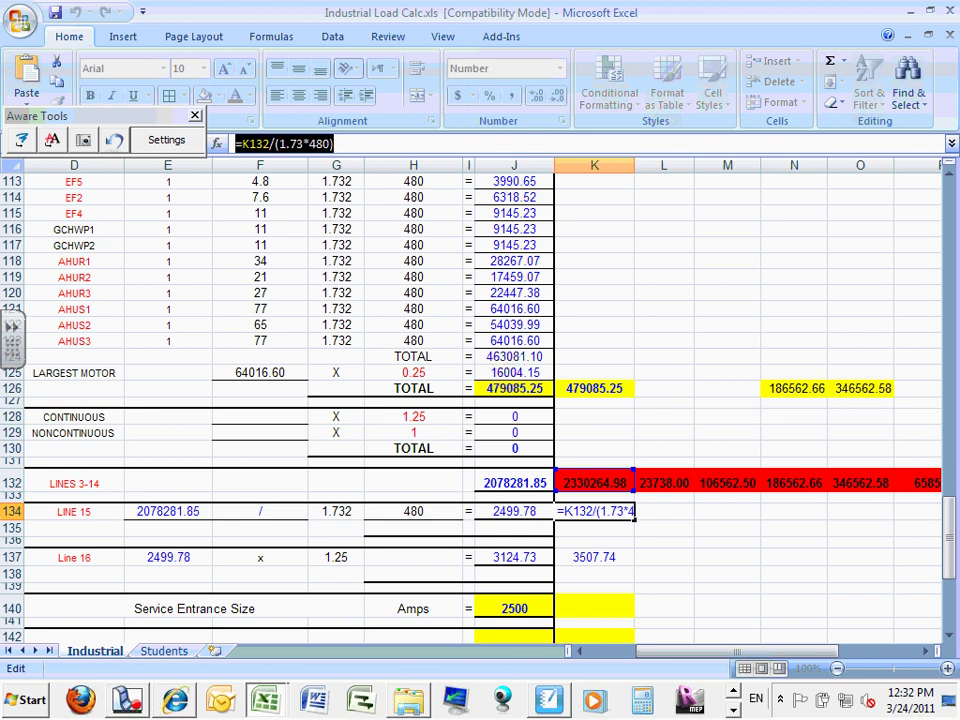
pyautogui.press('Return')
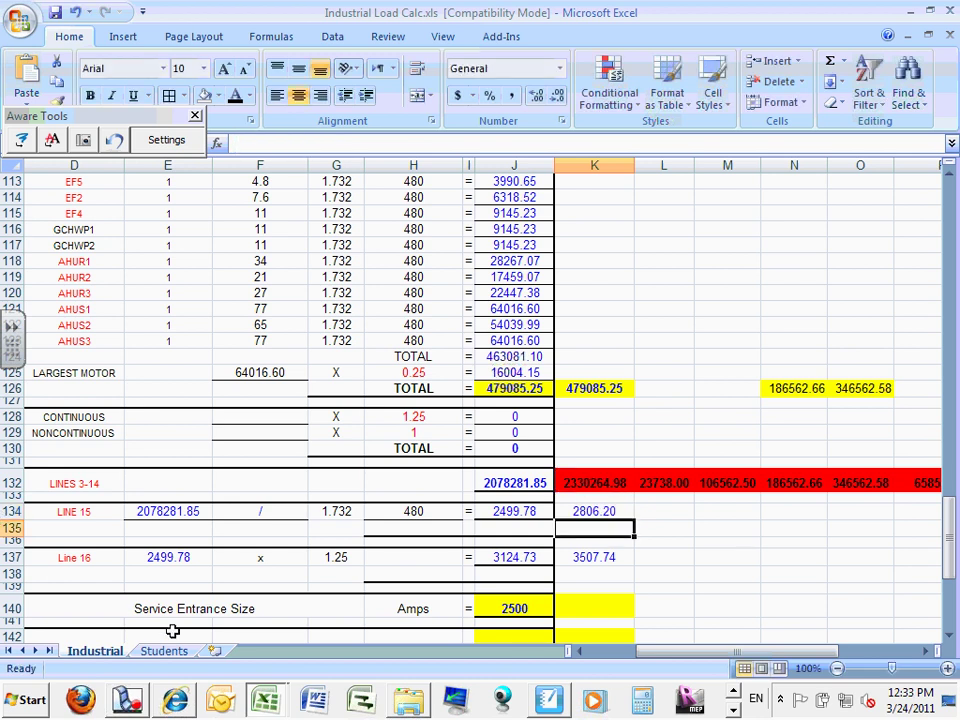
pyautogui.click(582, 558)
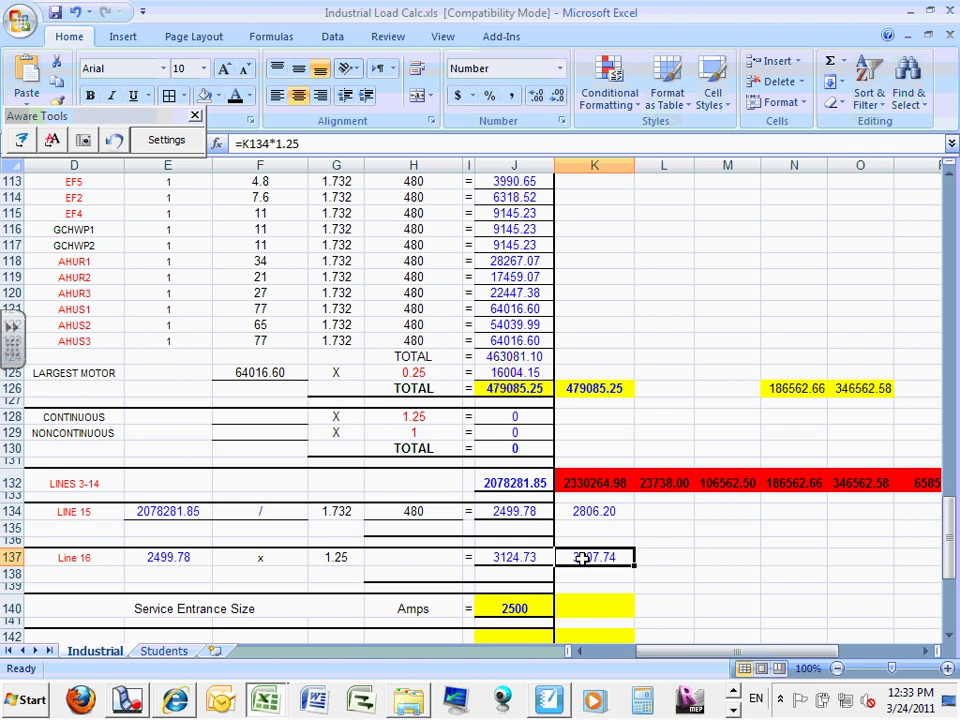
# Step: Read the future expansion and service size descriptions, and enter 4000 amps as the switchgear's service entrance size in K140
pyautogui.moveTo(660, 656); pyautogui.dragTo(633, 656)
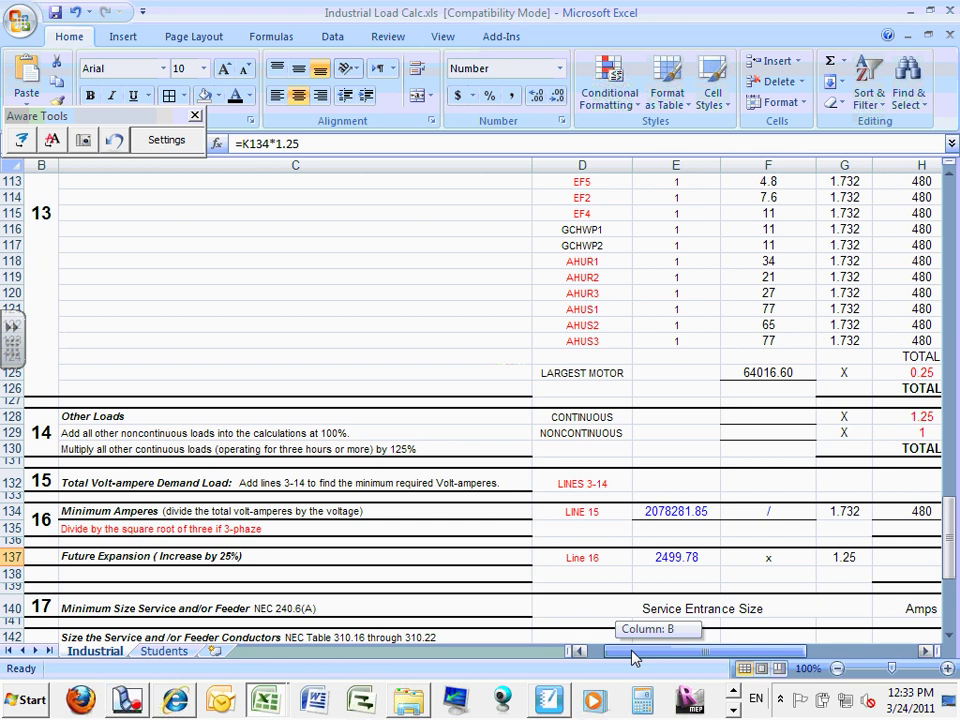
pyautogui.moveTo(948, 545); pyautogui.dragTo(948, 482)
pyautogui.moveTo(760, 658); pyautogui.dragTo(806, 650)
pyautogui.click(498, 512)
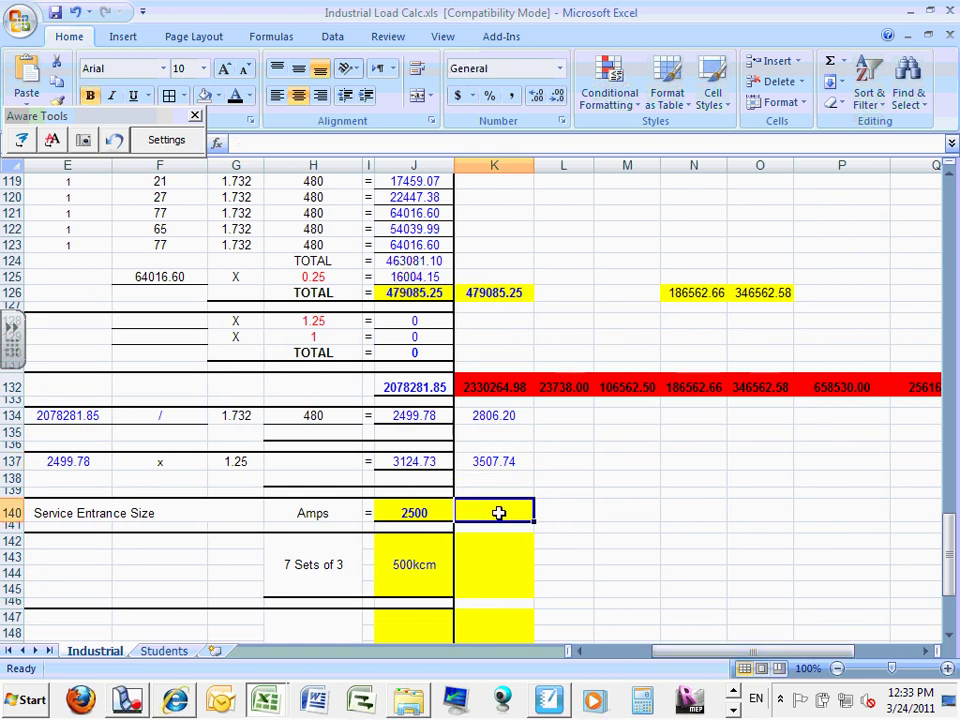
pyautogui.write('4000')
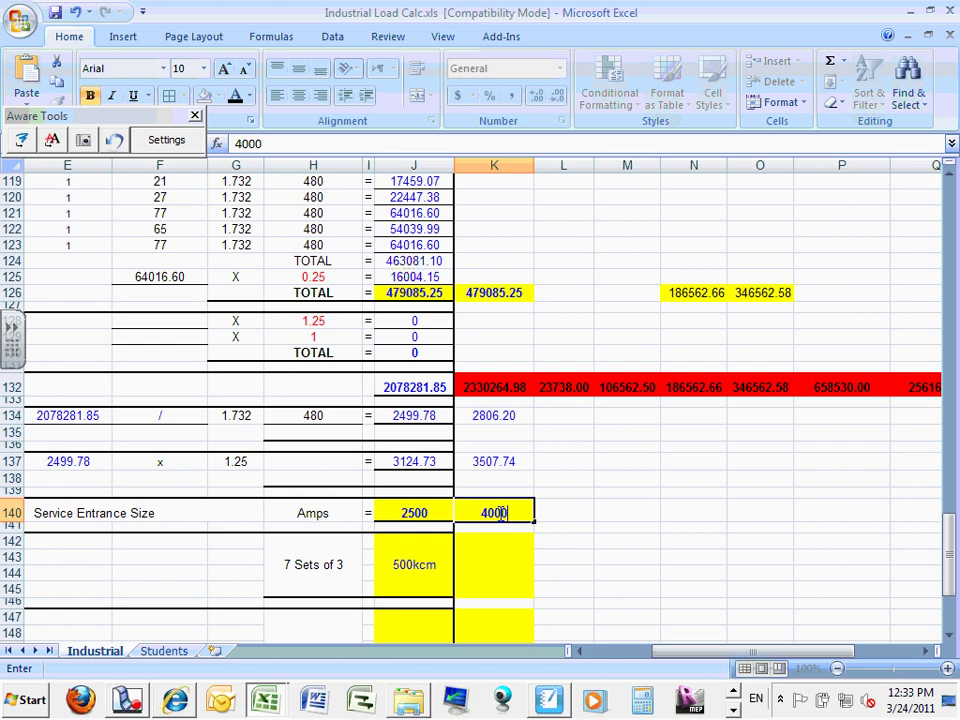
pyautogui.click(563, 525)
pyautogui.click(516, 512)
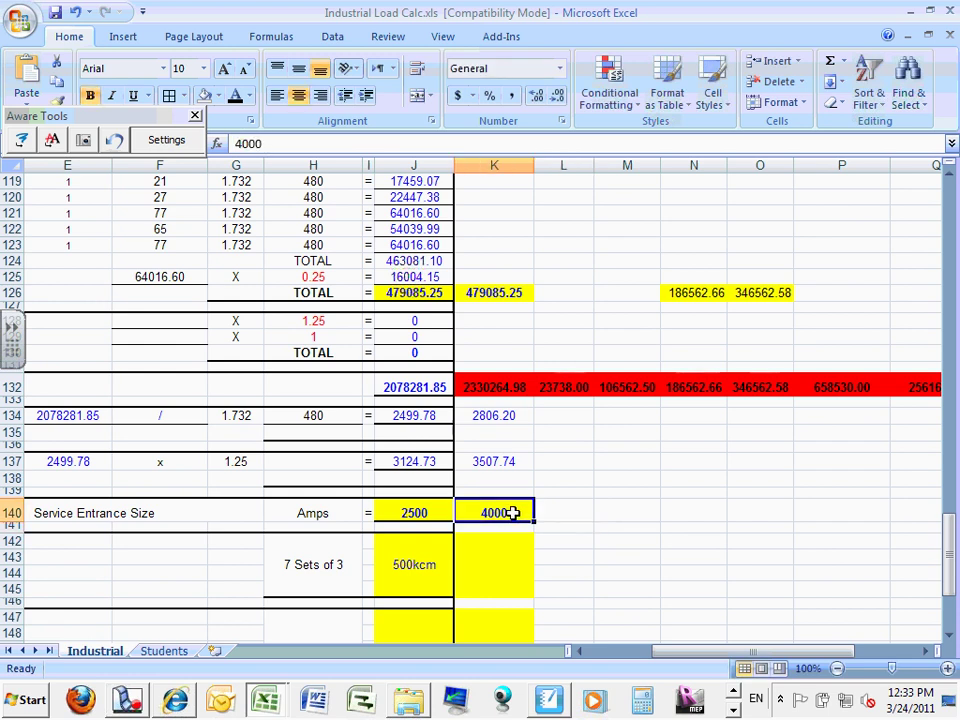
# Step: Review the switchgear's demand load, minimum amperes, future expansion and service size in K132, K134, K137 and K140
pyautogui.scroll(2, 712, 500)
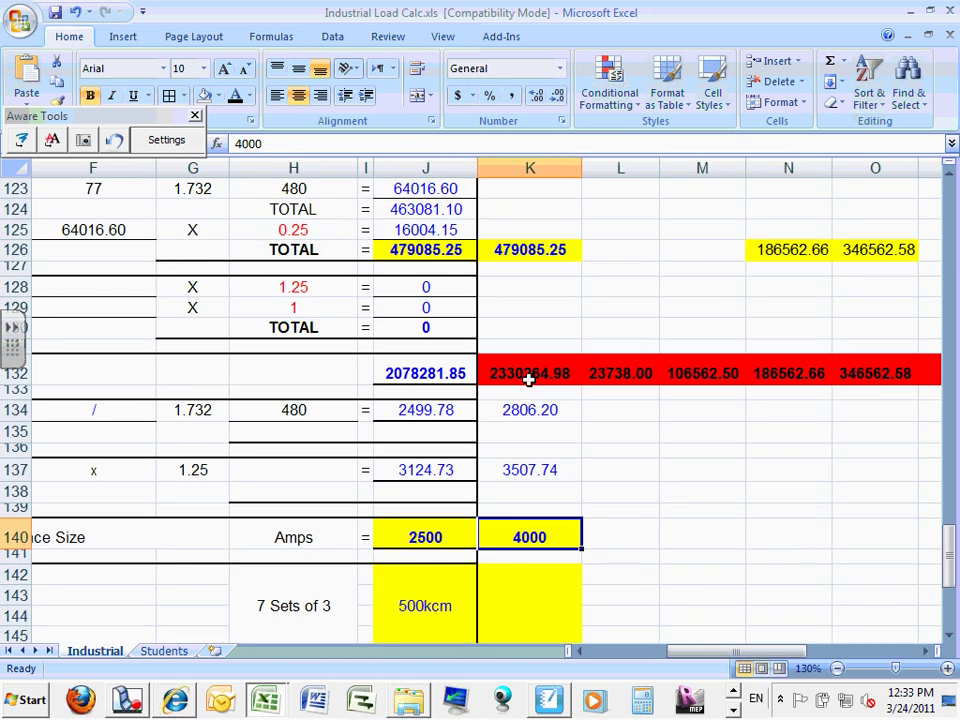
pyautogui.click(527, 373)
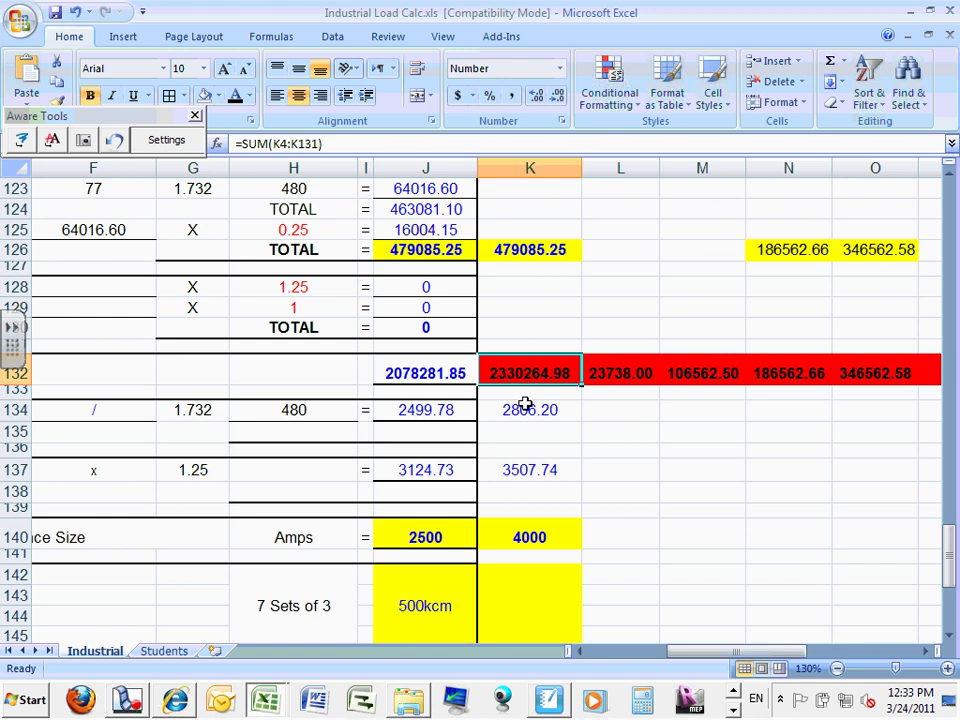
pyautogui.click(522, 410)
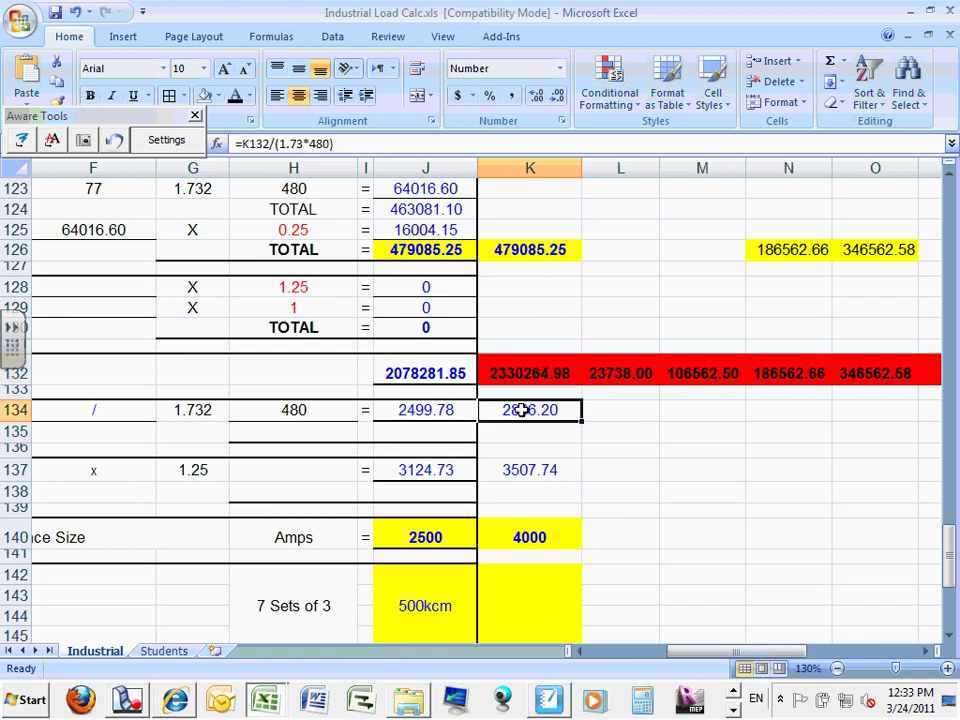
pyautogui.click(515, 470)
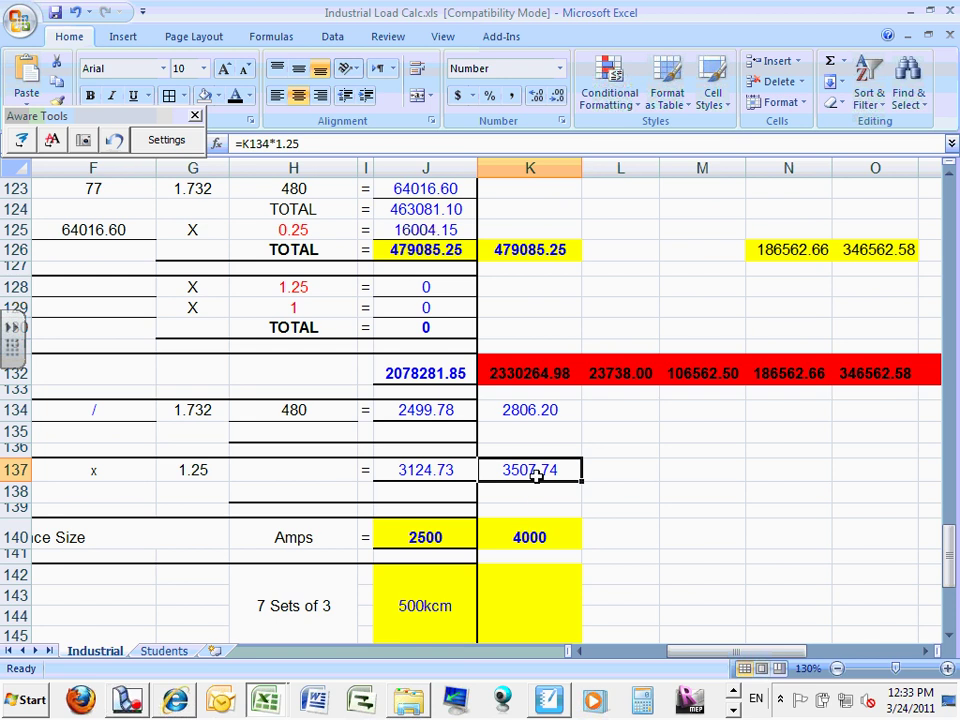
pyautogui.click(537, 538)
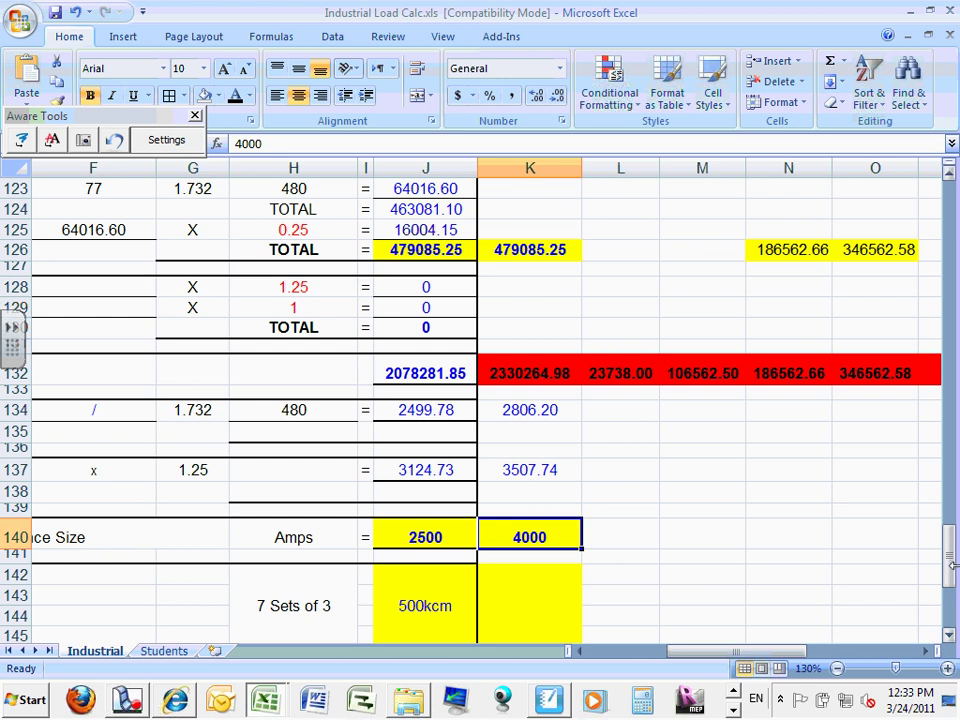
pyautogui.moveTo(947, 560); pyautogui.dragTo(947, 362)
pyautogui.moveTo(955, 237); pyautogui.dragTo(953, 565)
pyautogui.click(681, 544)
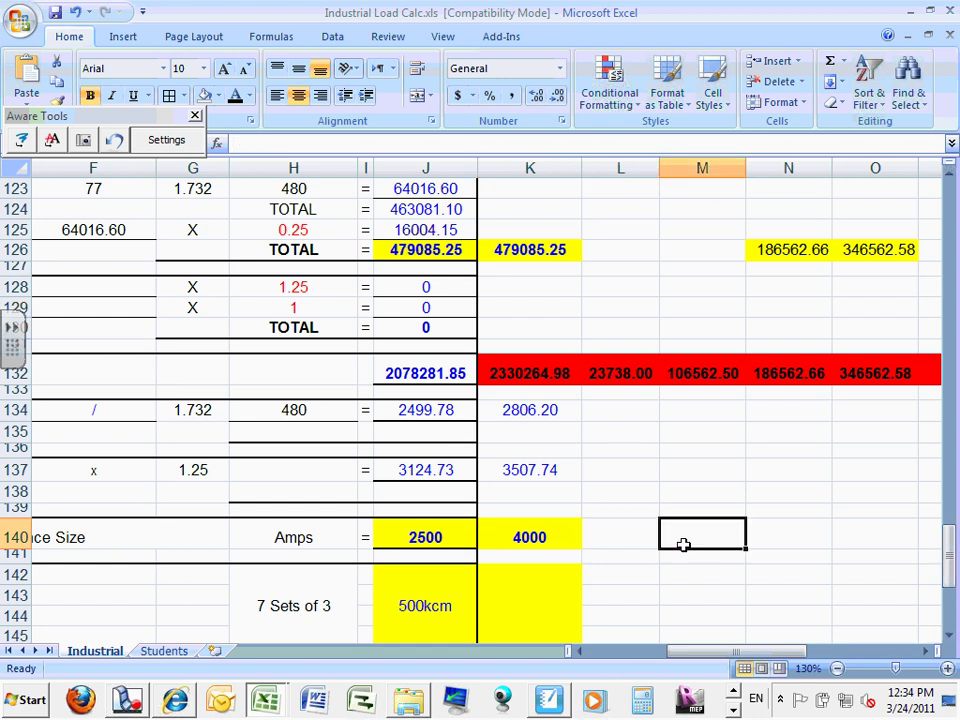
# Step: Check the switchgear's minimum amperes formula in K134 and the 1.25 expansion multiplier in K137
pyautogui.click(541, 411)
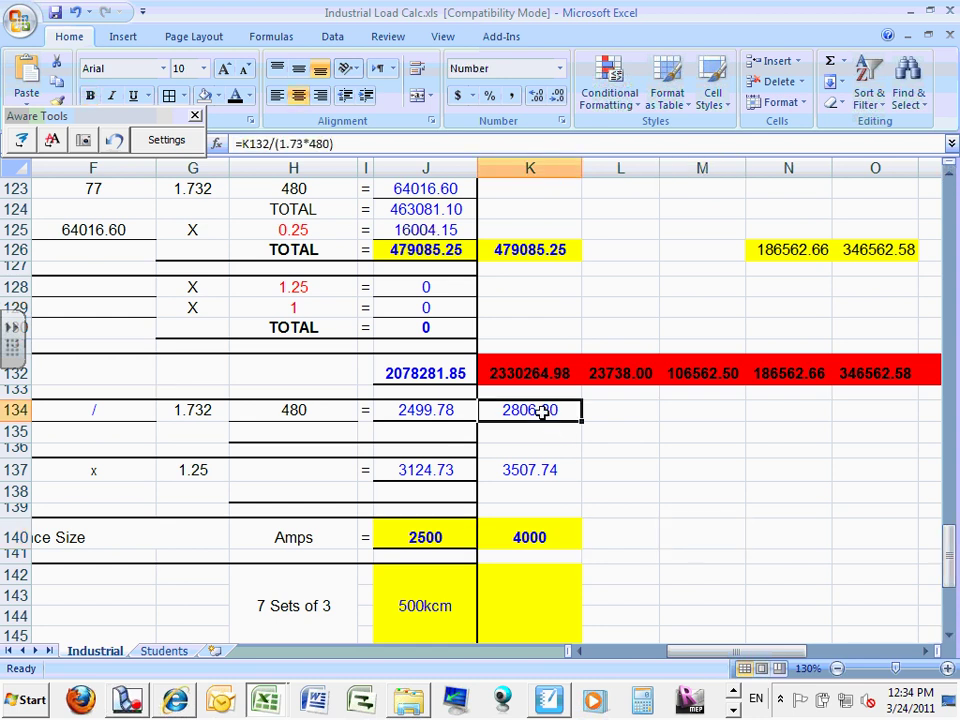
pyautogui.click(529, 471)
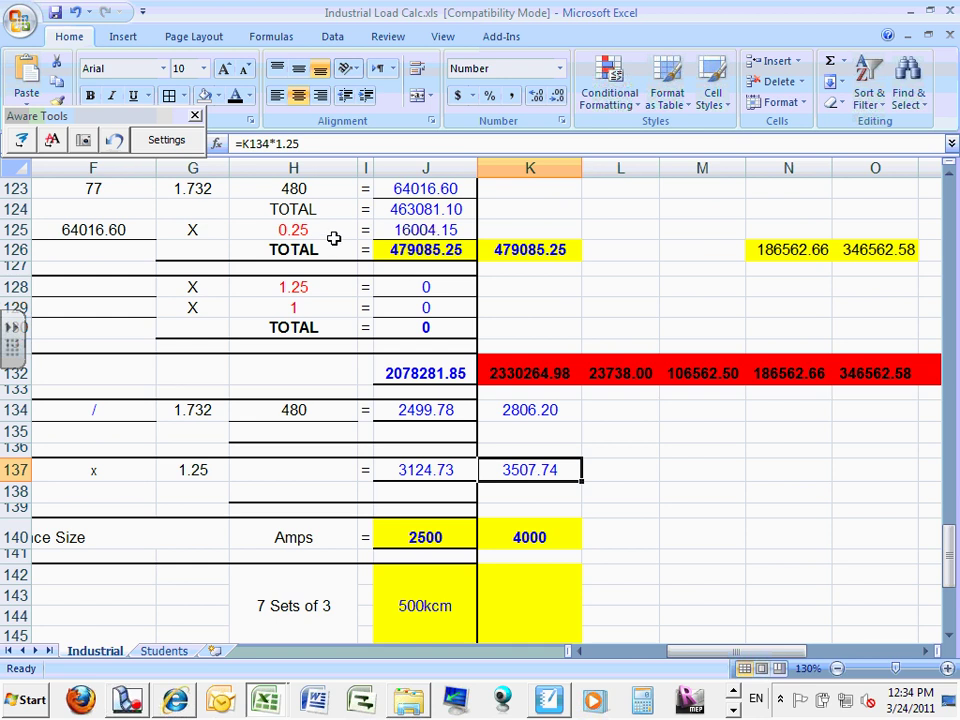
pyautogui.moveTo(276, 143); pyautogui.dragTo(302, 143)
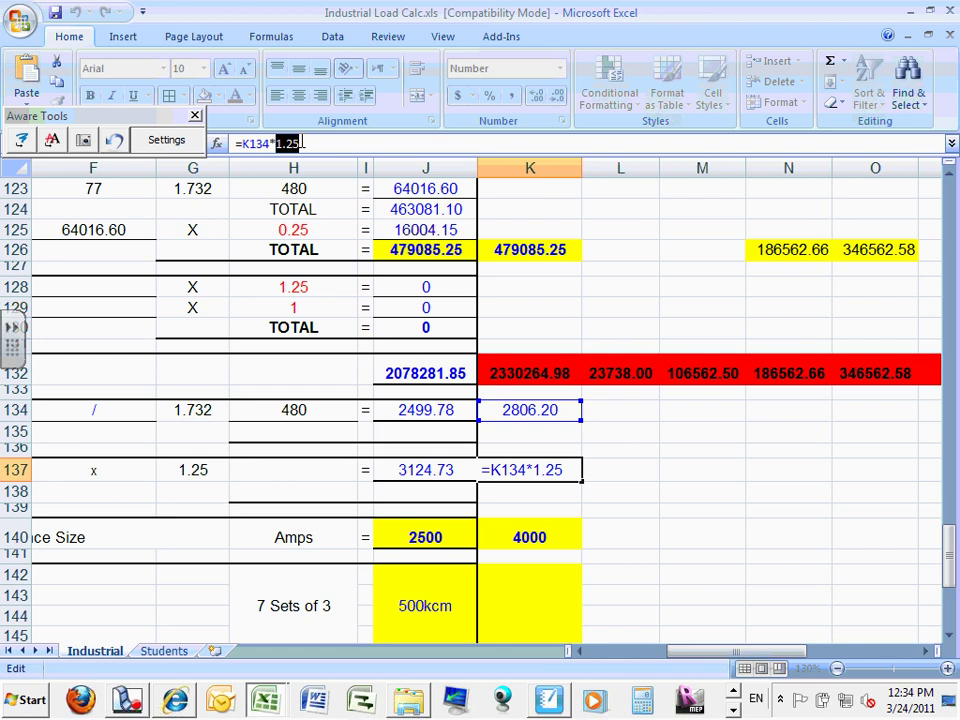
pyautogui.press('Return')
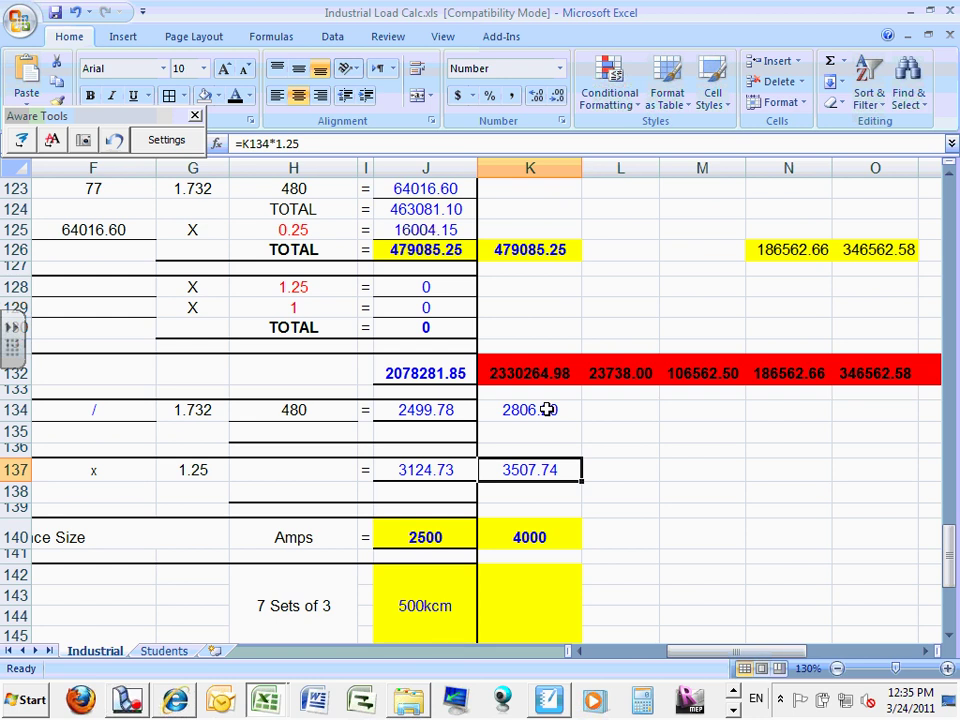
# Step: Fill the K134:K140 calculations across into column L and change the voltage in L134's formula to 208
pyautogui.moveTo(548, 410); pyautogui.dragTo(591, 552)
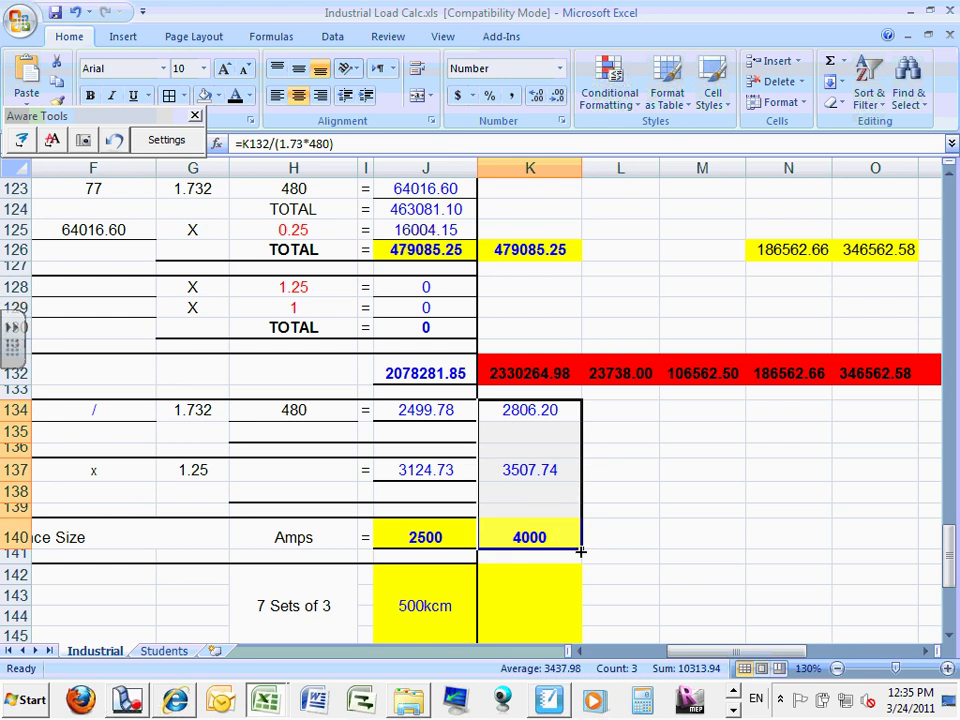
pyautogui.moveTo(580, 551); pyautogui.dragTo(634, 557)
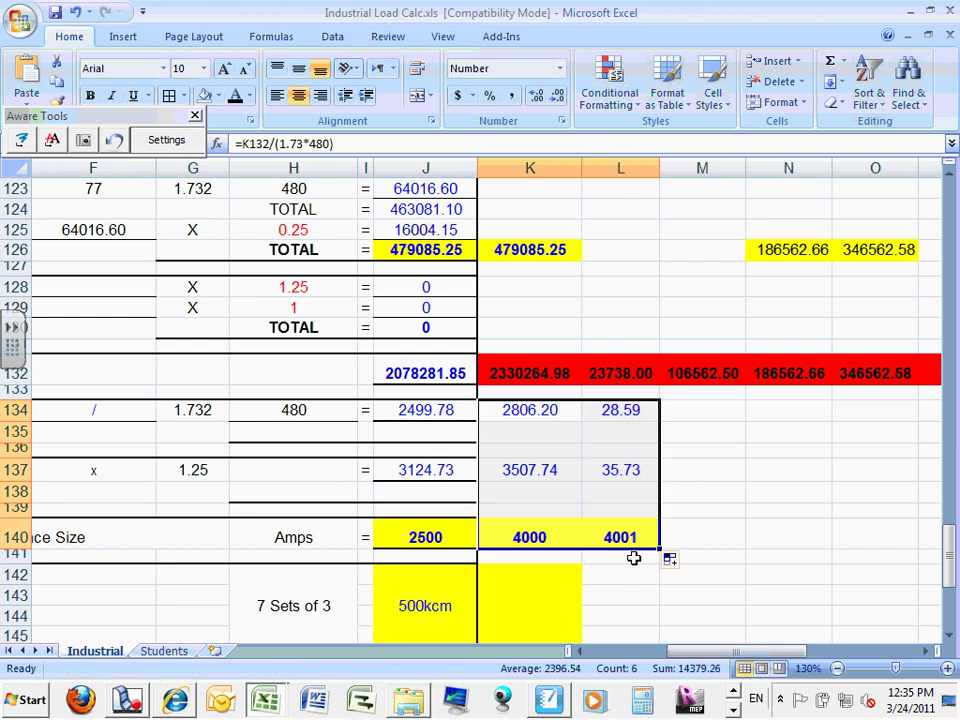
pyautogui.click(622, 411)
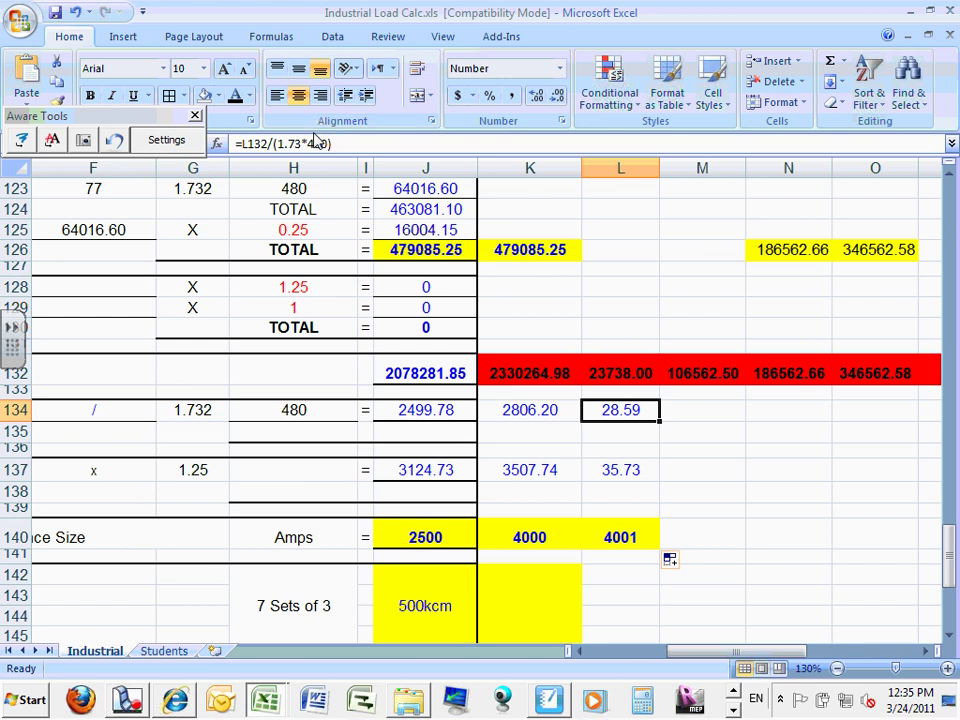
pyautogui.moveTo(307, 143); pyautogui.dragTo(330, 143)
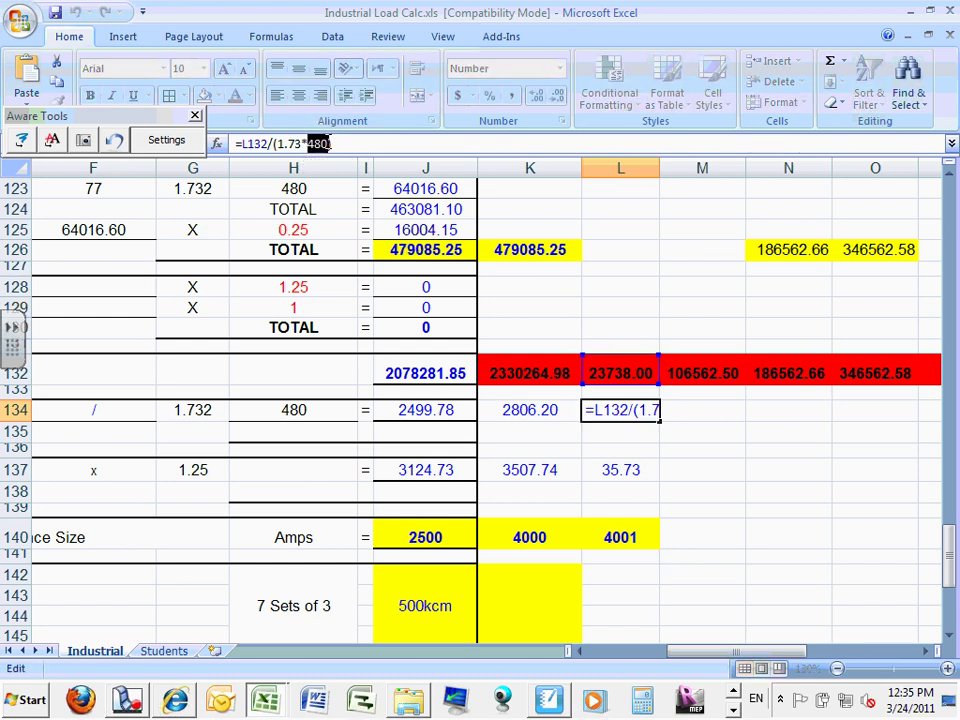
pyautogui.write('208')
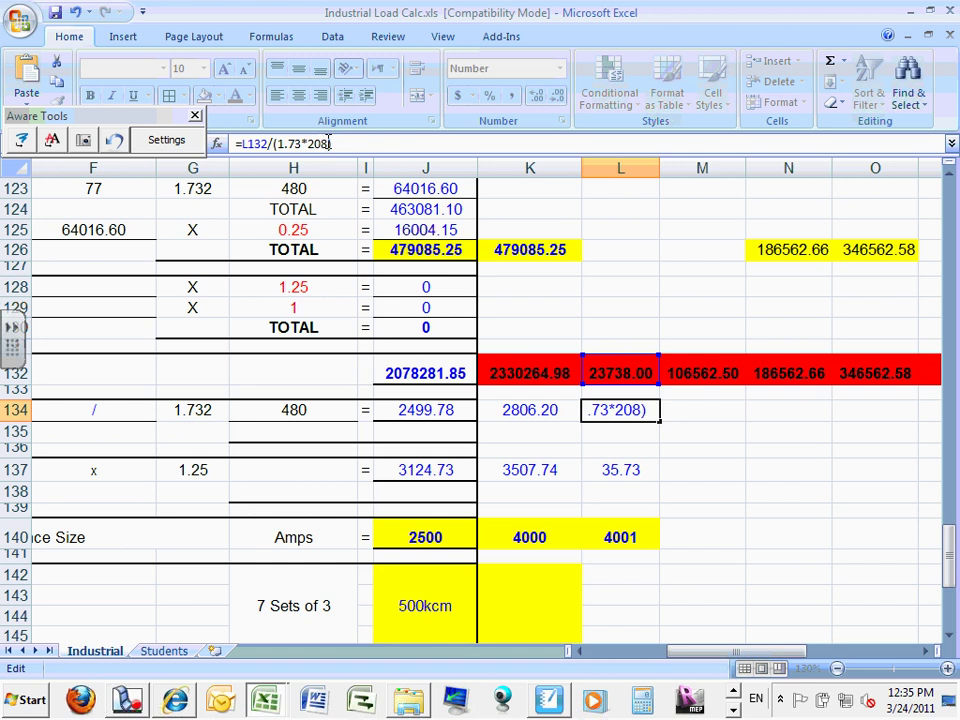
pyautogui.press('Return')
pyautogui.click(718, 446)
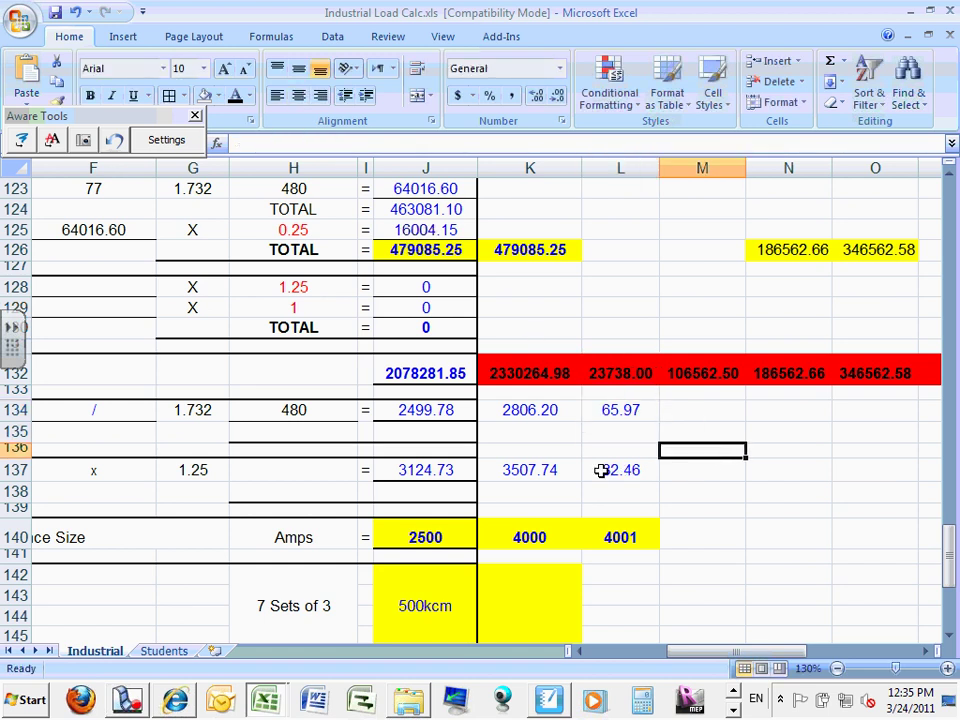
# Step: Check the future expansion formula in L137 and set the service size in L140 to 100 amps
pyautogui.click(621, 469)
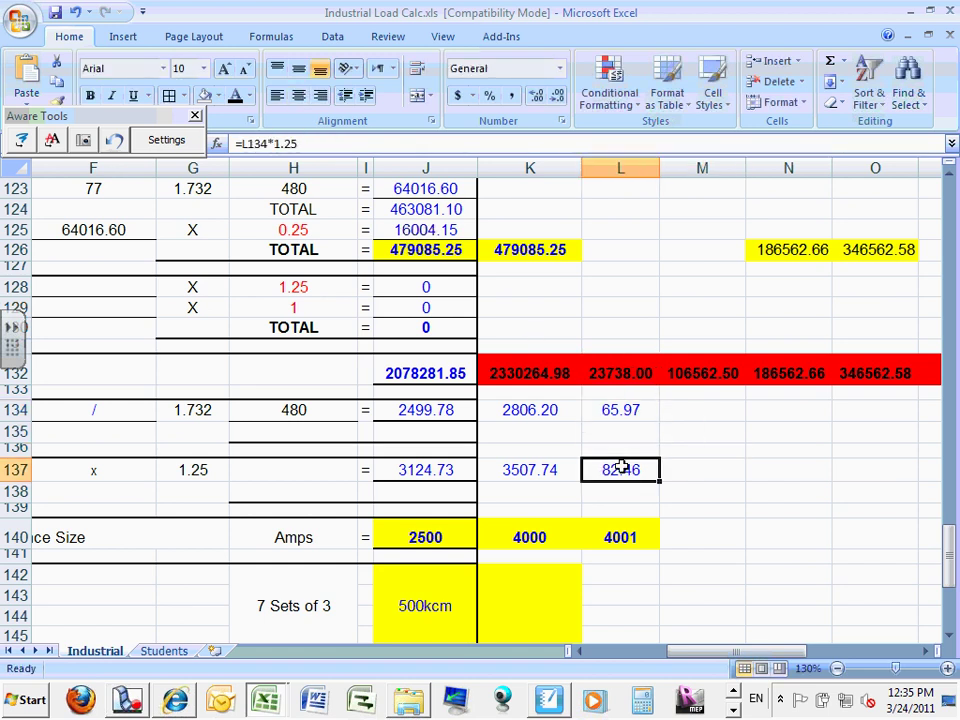
pyautogui.click(627, 537)
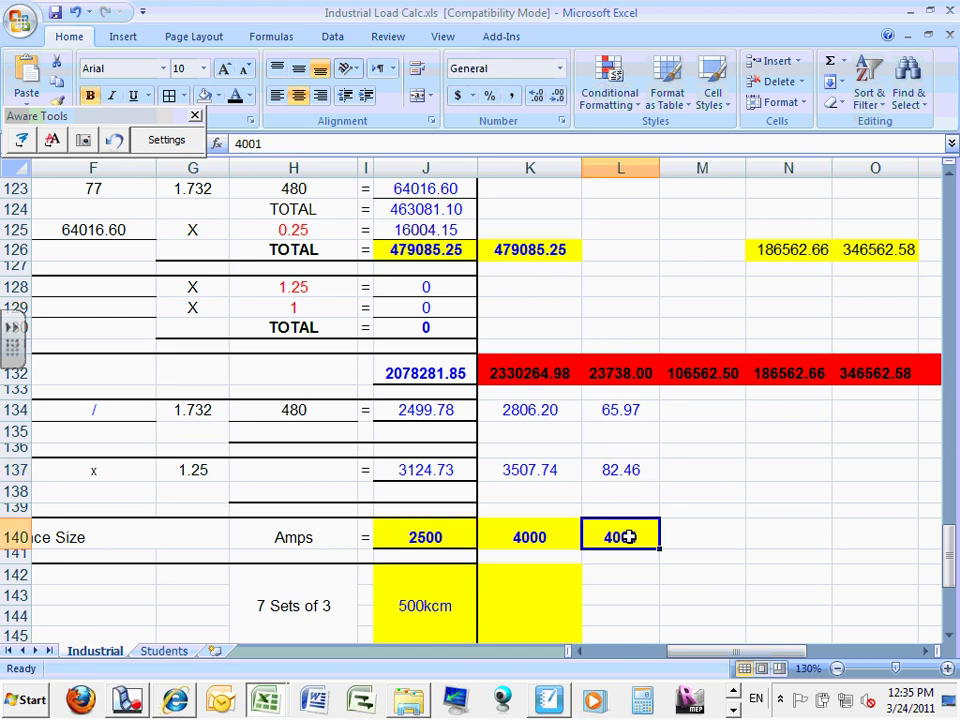
pyautogui.write('100')
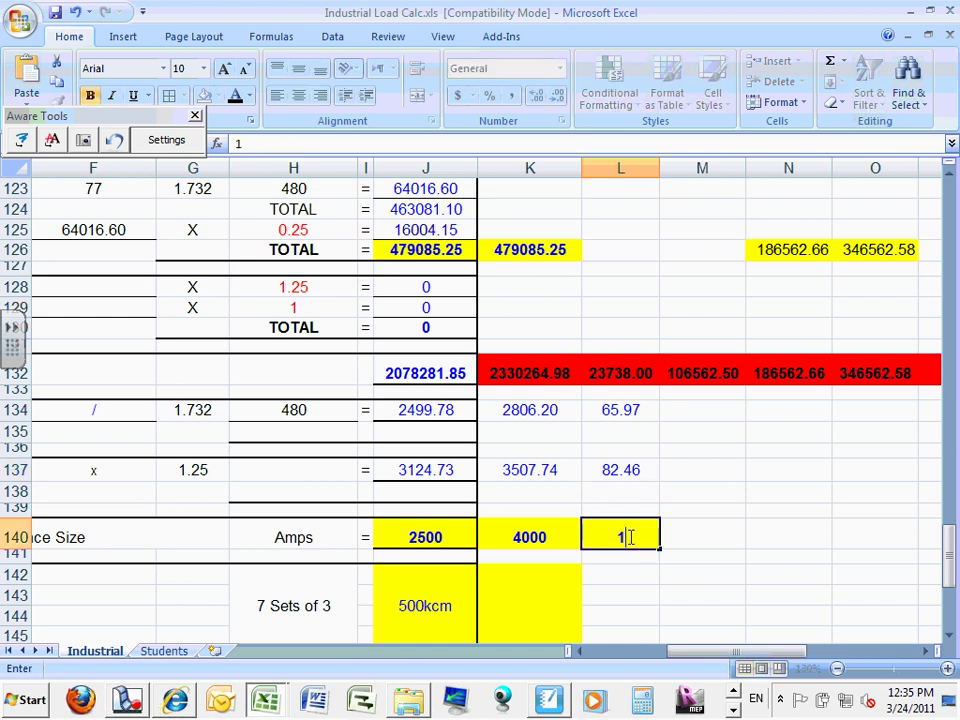
pyautogui.click(724, 558)
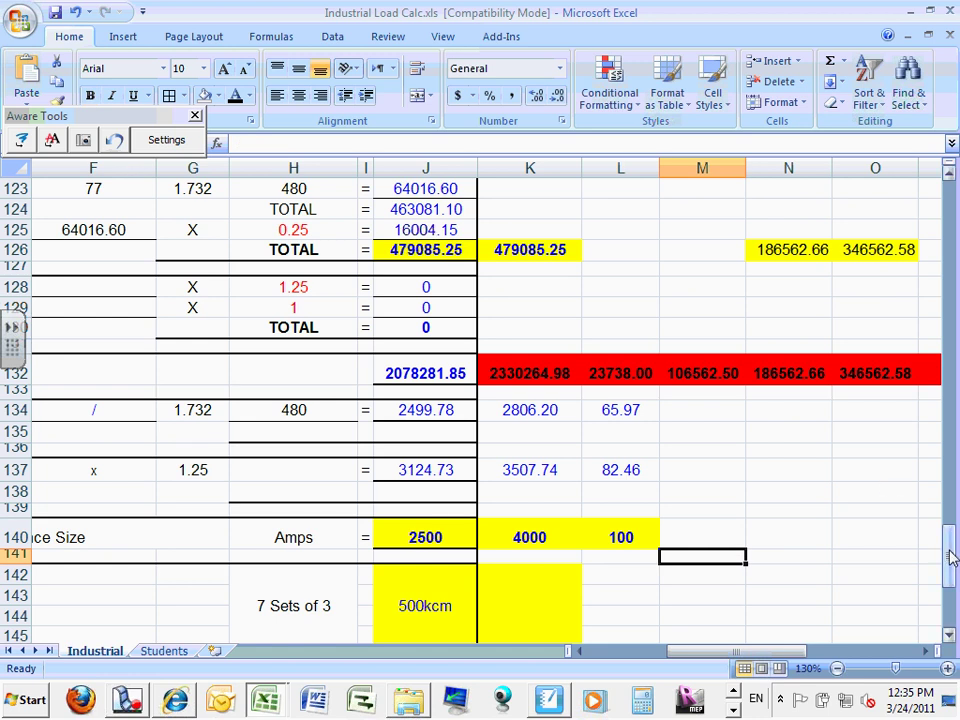
# Step: Copy the minimum amperes, future expansion and service size cells K134:K140 into column M starting at M134
pyautogui.moveTo(948, 552)
pyautogui.mouseDown()
pyautogui.moveTo(934, 300)
pyautogui.moveTo(940, 208)
pyautogui.moveTo(955, 528)
pyautogui.moveTo(950, 561)
pyautogui.moveTo(939, 561)
pyautogui.mouseUp()
pyautogui.moveTo(561, 251); pyautogui.dragTo(558, 363)
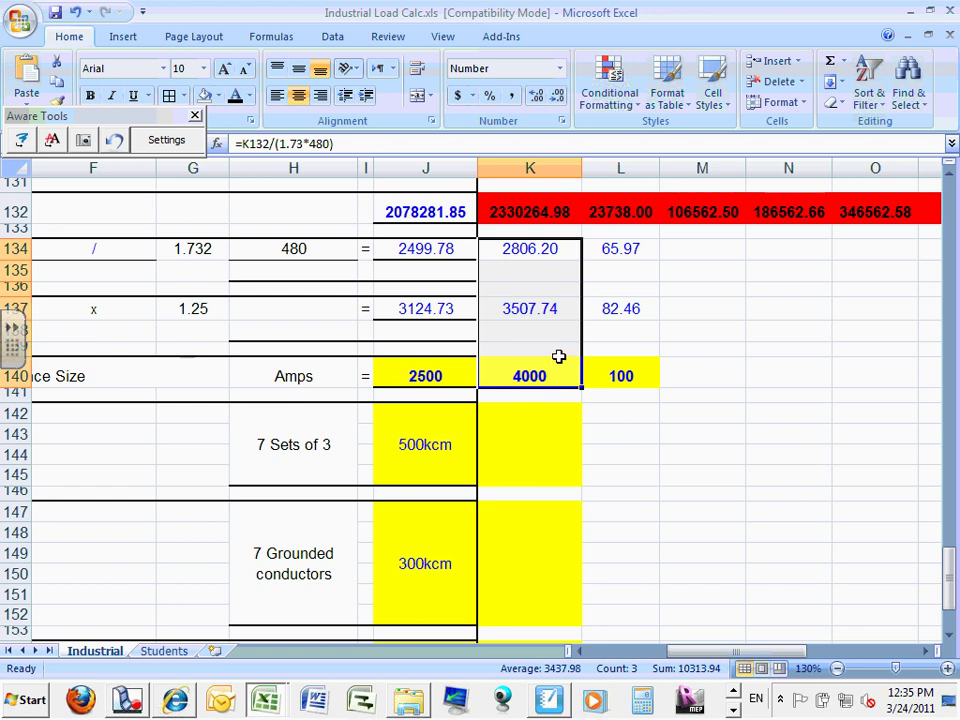
pyautogui.rightClick(558, 358)
pyautogui.click(601, 387)
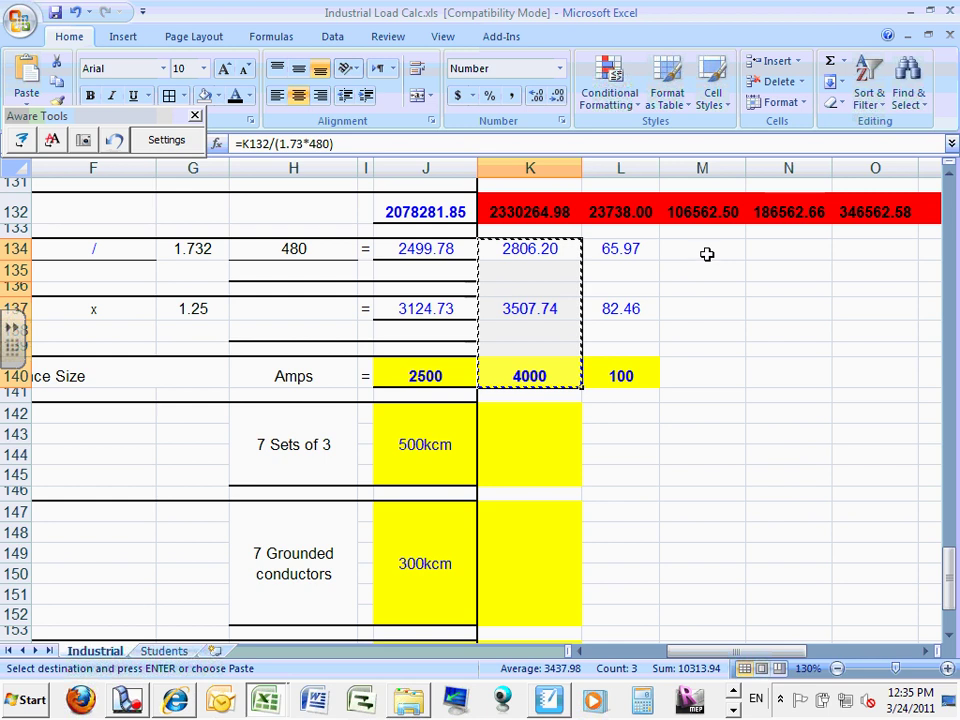
pyautogui.click(706, 252)
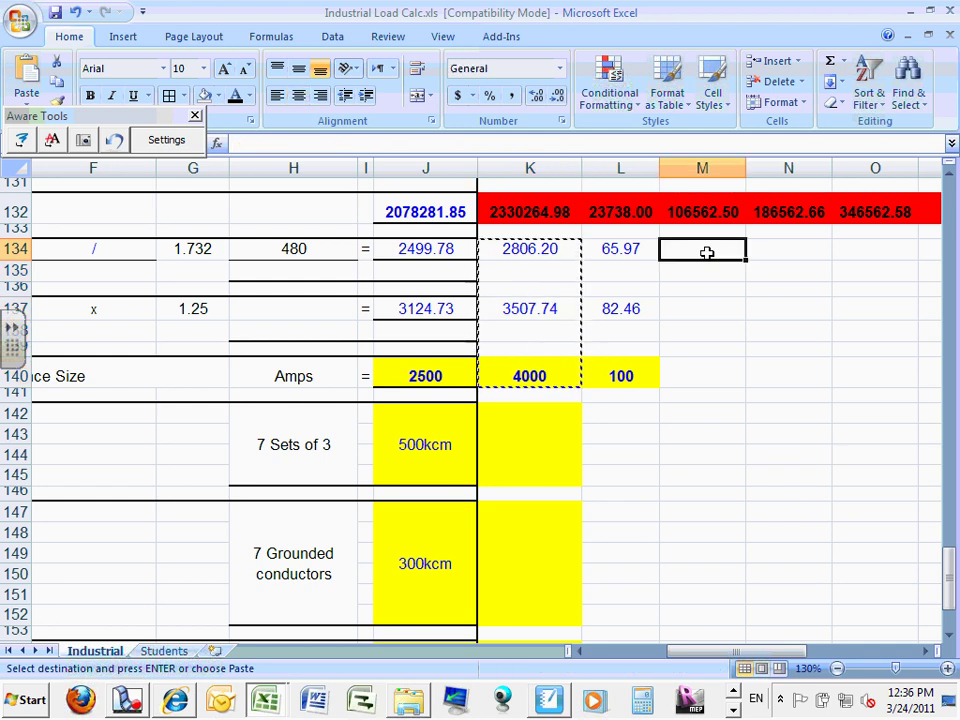
pyautogui.rightClick(706, 252)
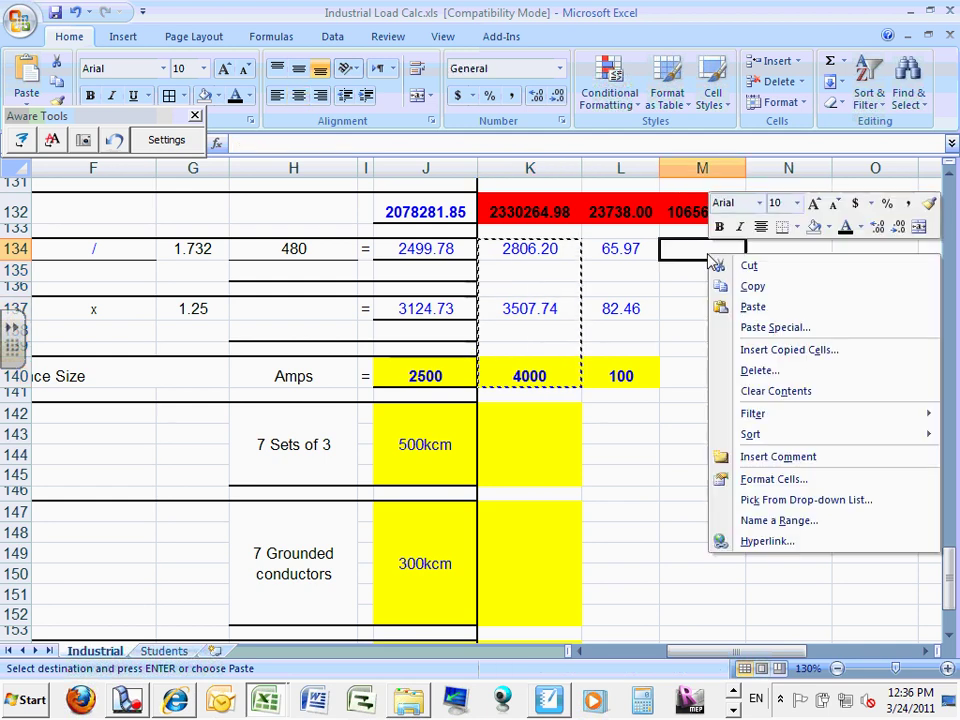
pyautogui.click(753, 307)
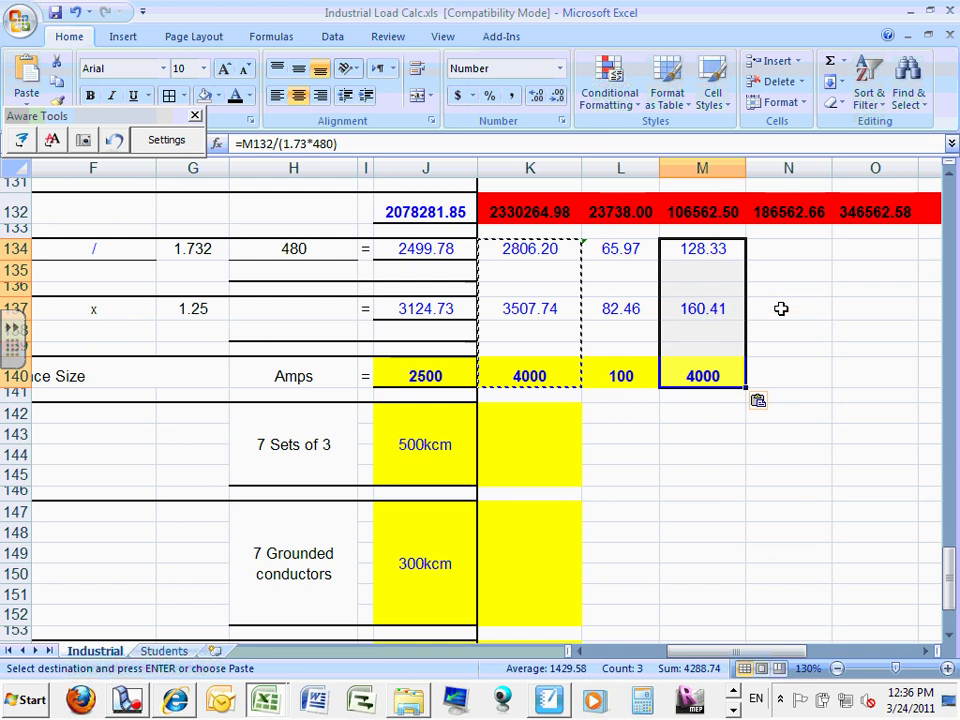
pyautogui.press('Escape')
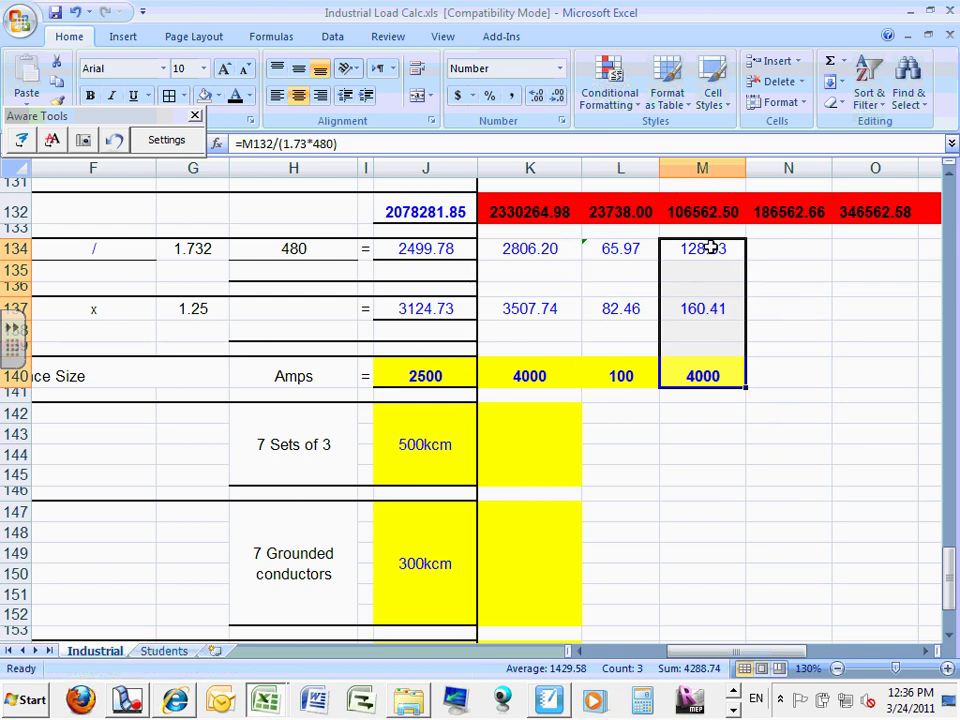
# Step: Check the copied formulas in M134 and M137, and set the service size in M140 to 175 amps
pyautogui.click(709, 249)
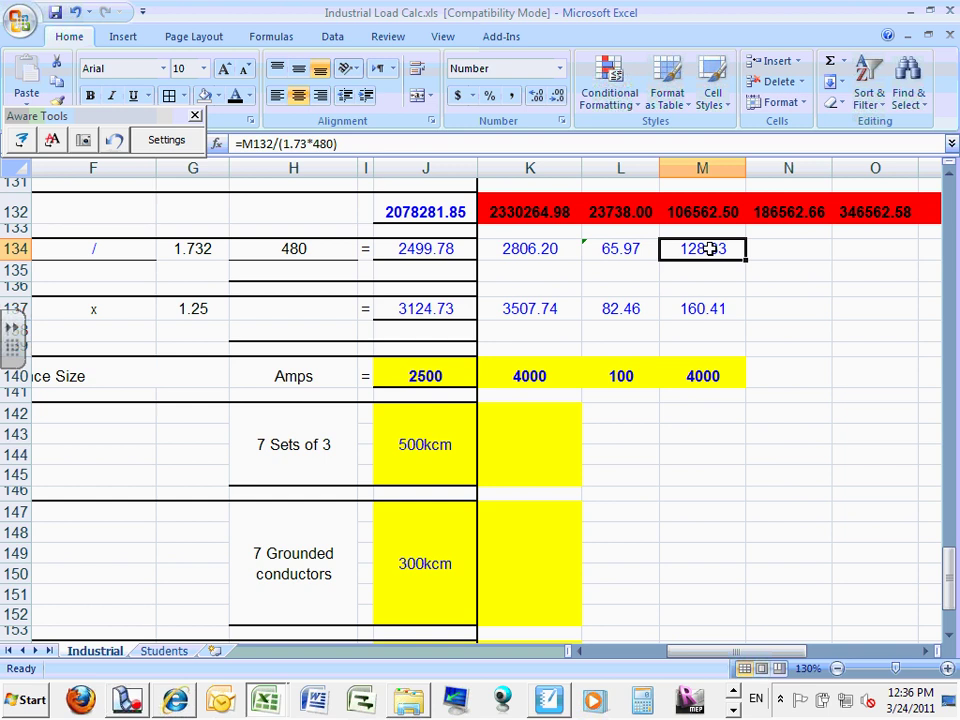
pyautogui.click(699, 309)
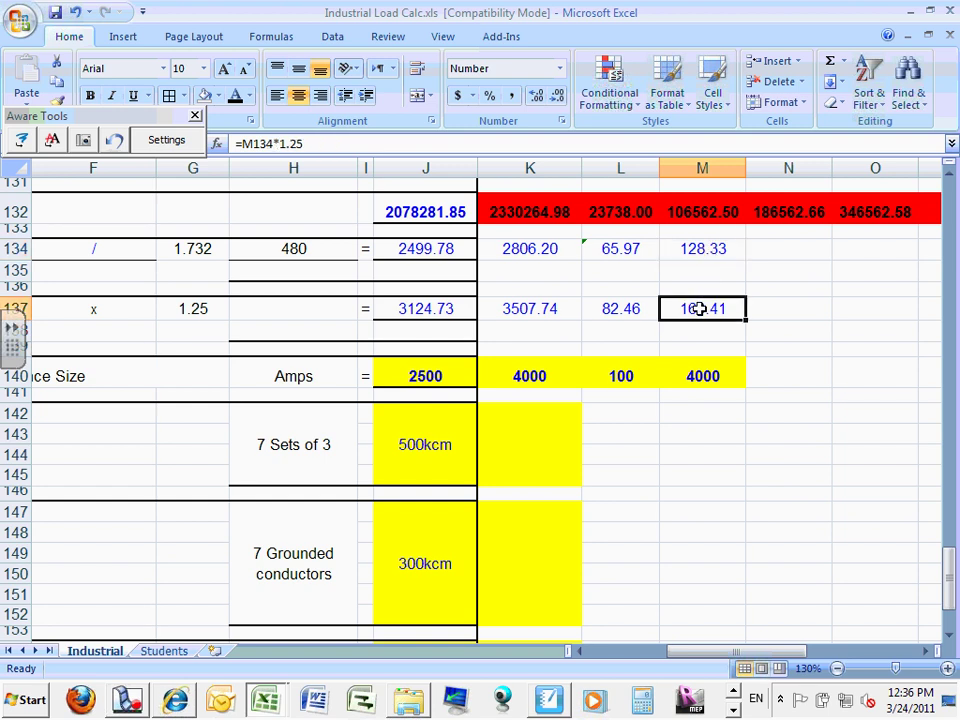
pyautogui.click(702, 377)
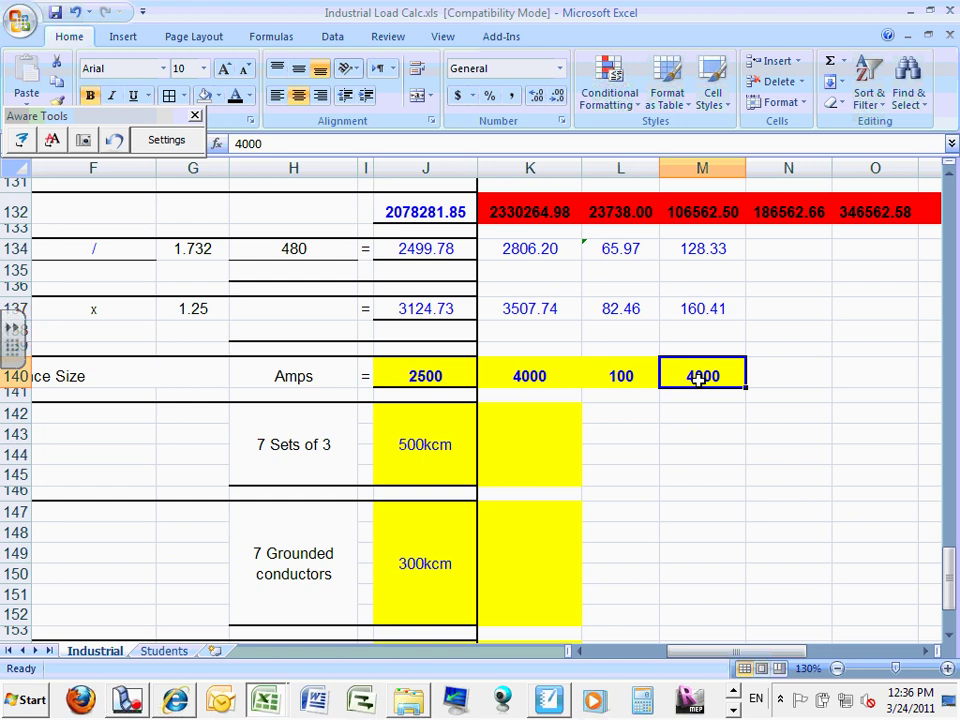
pyautogui.write('1')
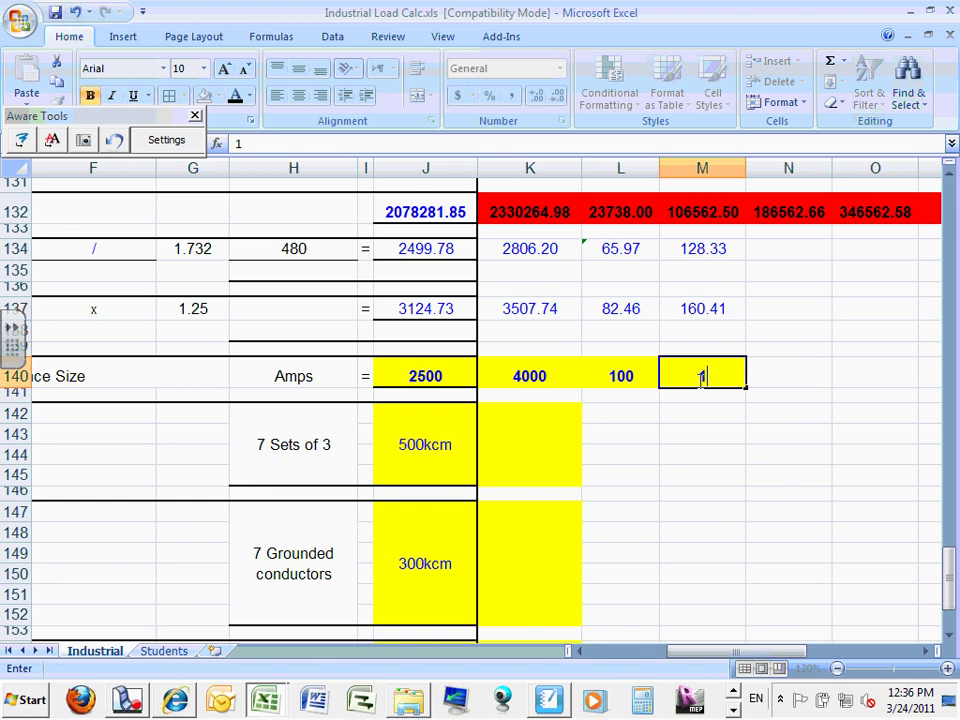
pyautogui.write('75')
pyautogui.press('Return')
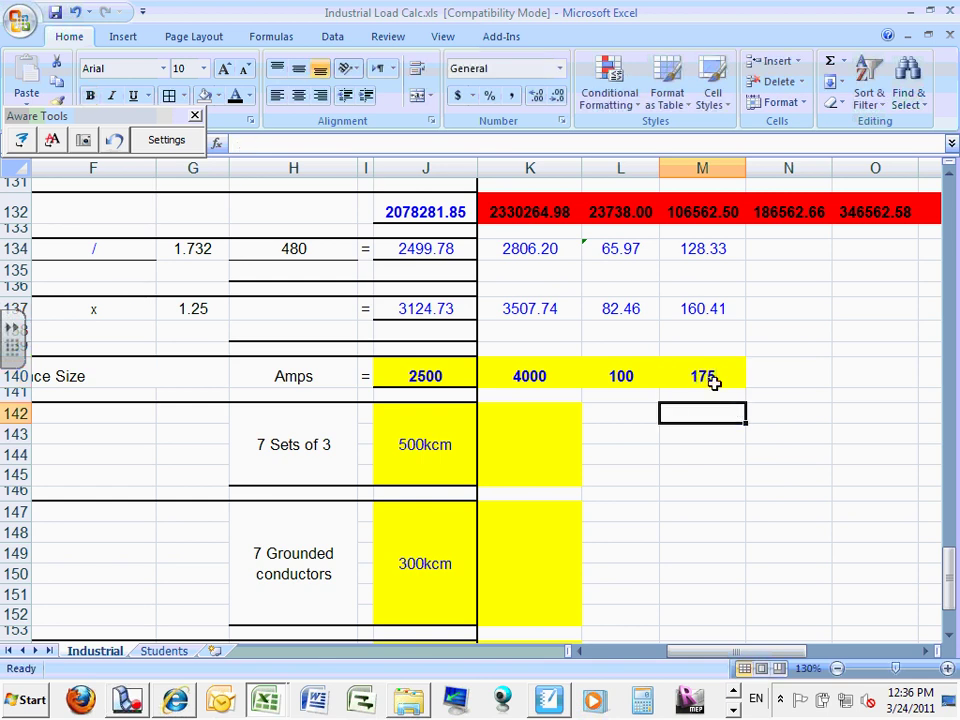
pyautogui.click(710, 375)
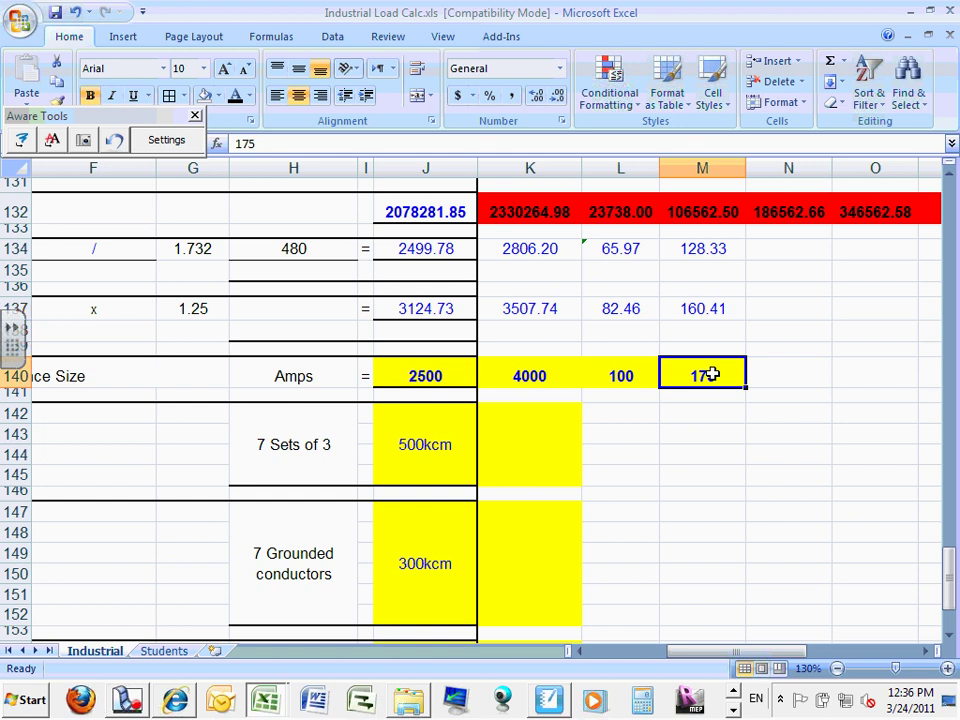
pyautogui.click(930, 571)
pyautogui.click(844, 465)
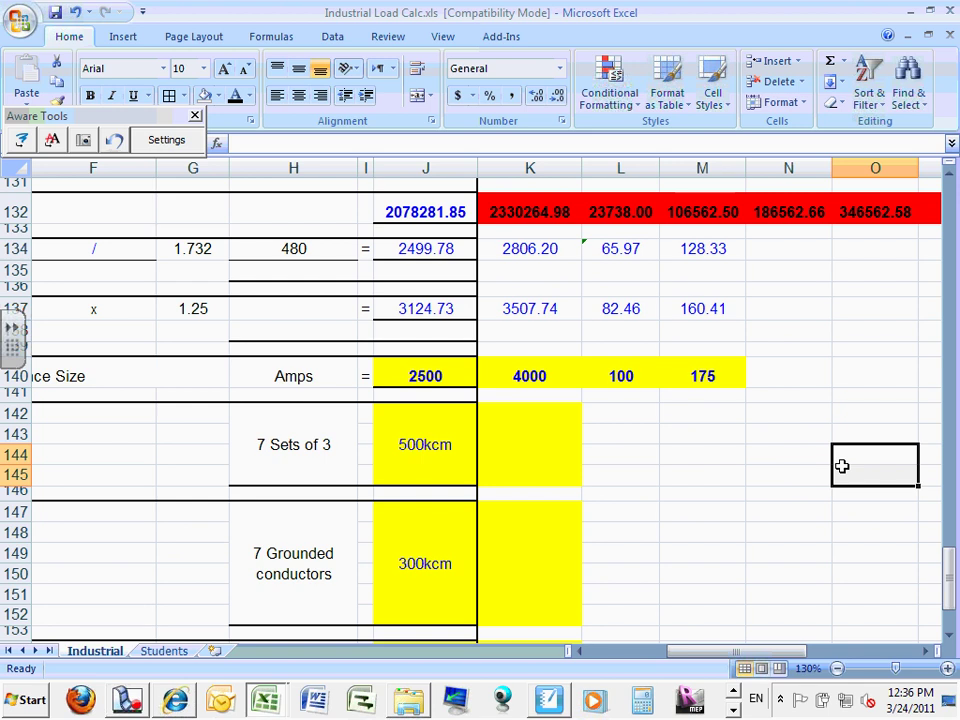
# Step: Examine the example's conductor sets and size in H142 and J142 against the empty conductor cells in column K
pyautogui.click(314, 438)
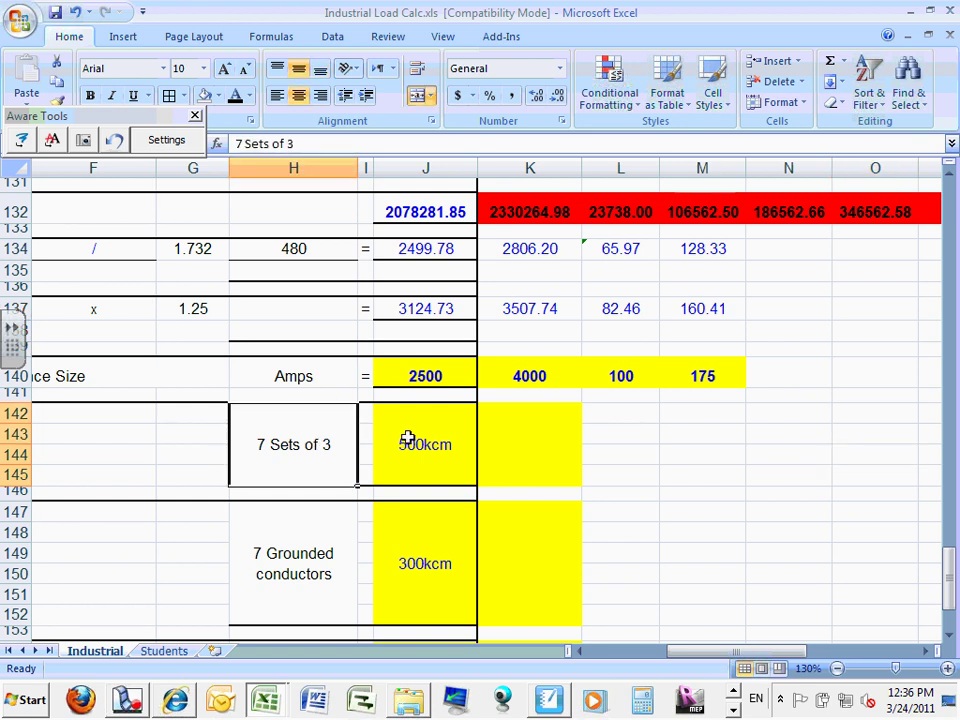
pyautogui.click(511, 436)
pyautogui.click(265, 446)
pyautogui.click(553, 432)
pyautogui.click(519, 418)
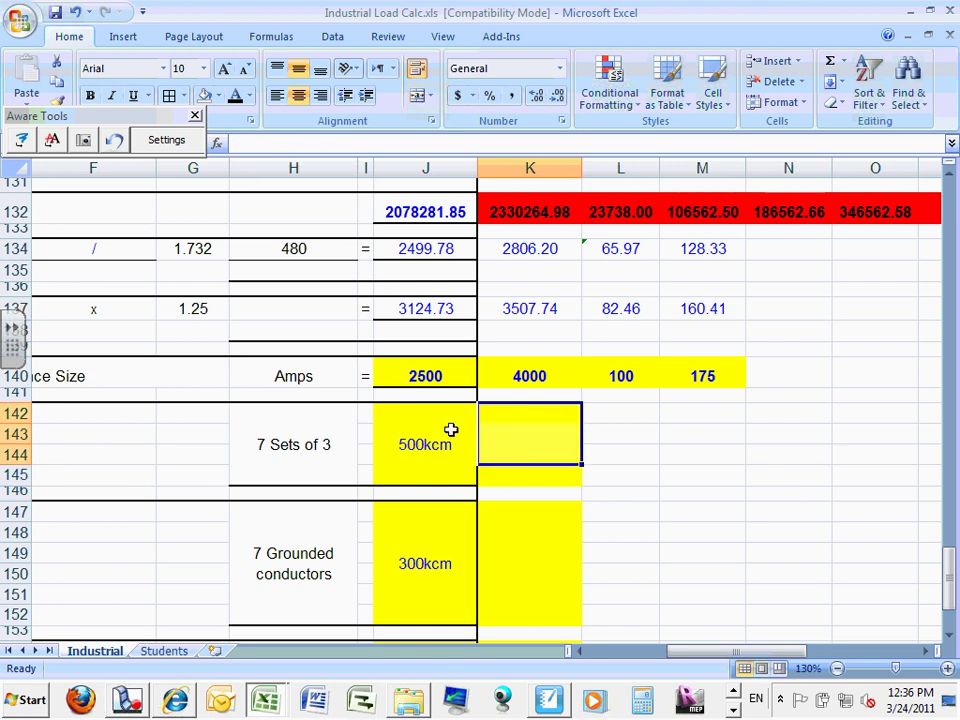
pyautogui.click(446, 471)
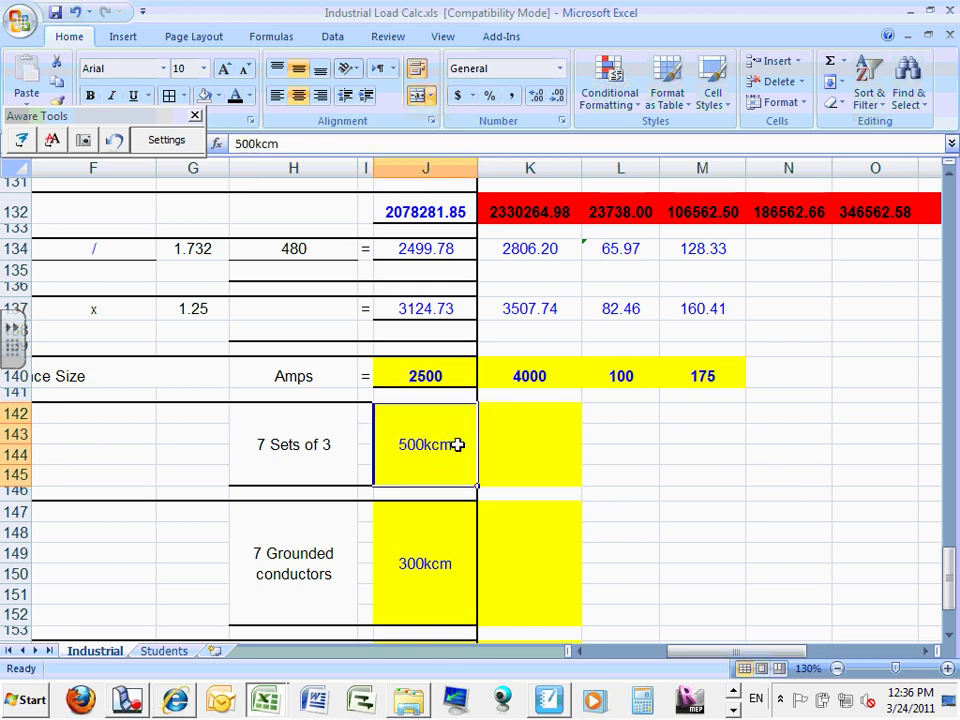
pyautogui.click(544, 431)
pyautogui.click(527, 405)
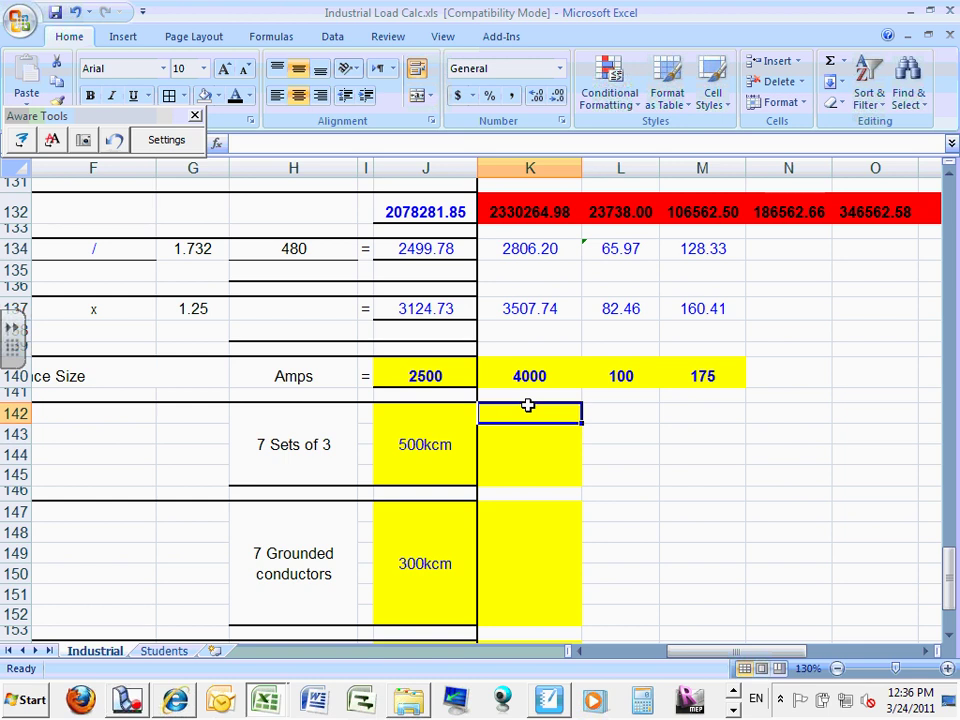
# Step: Review the service sizes in K140, L140 and M140 and the minimum amperes formulas in M134 and K134
pyautogui.click(540, 381)
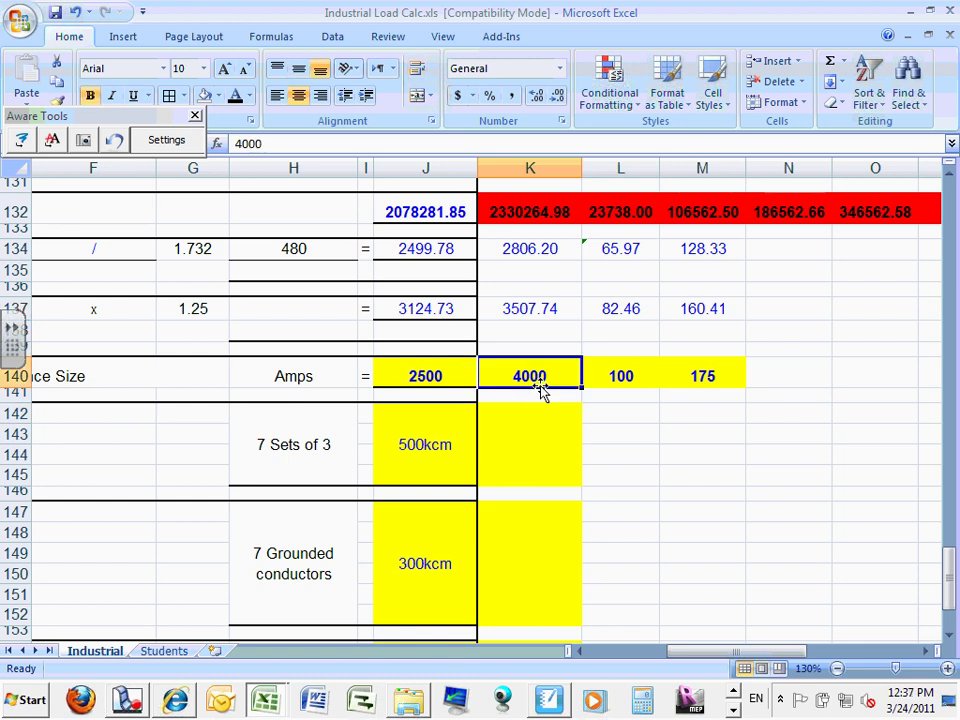
pyautogui.click(638, 380)
pyautogui.click(703, 378)
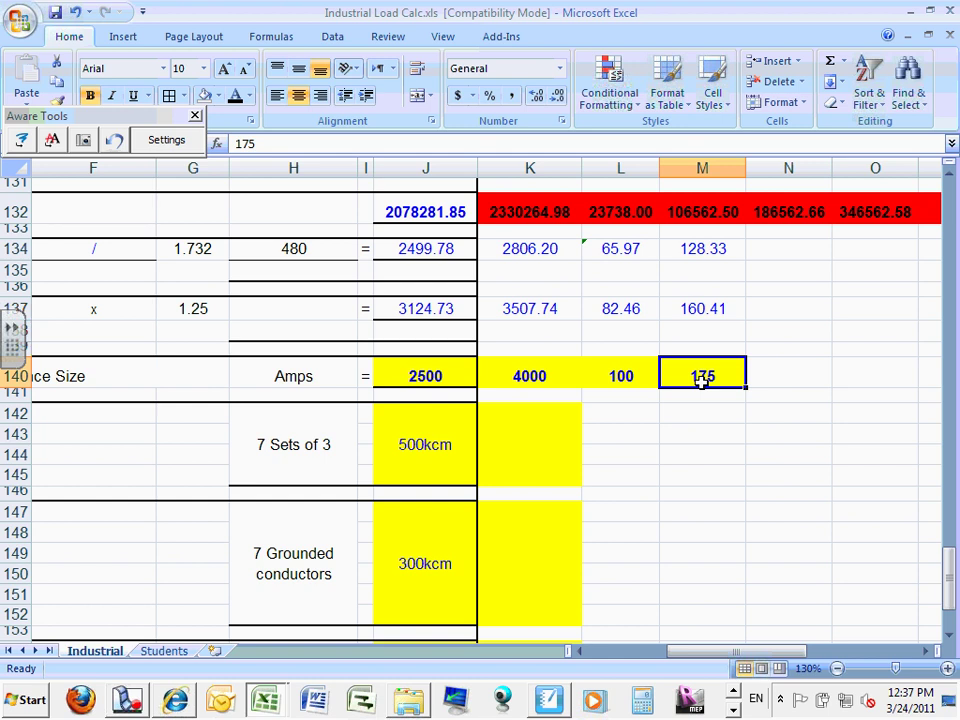
pyautogui.click(695, 247)
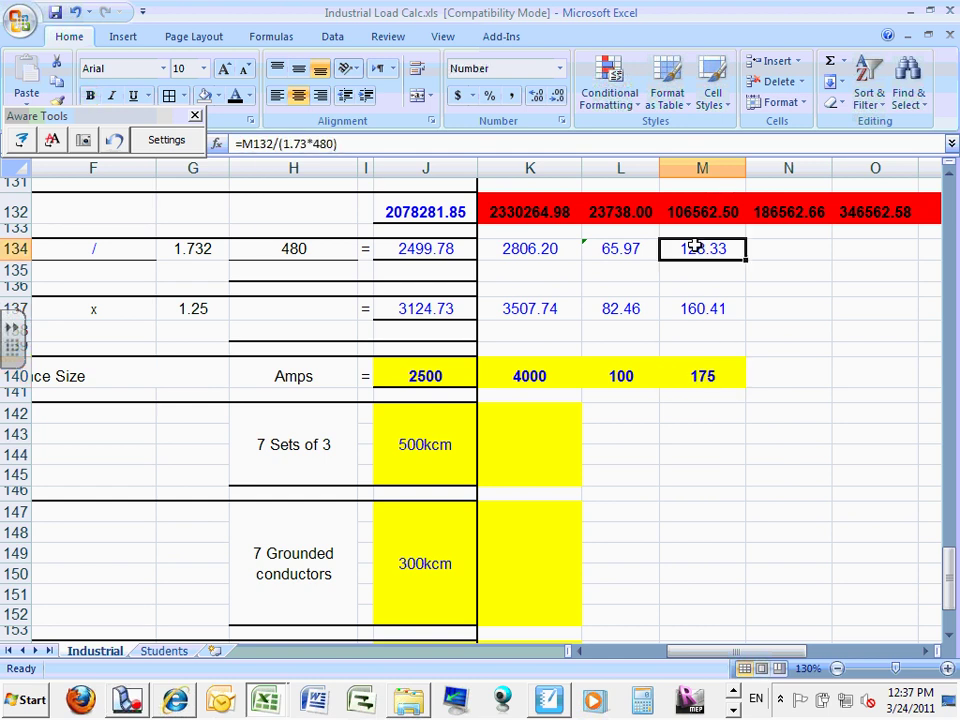
pyautogui.click(543, 248)
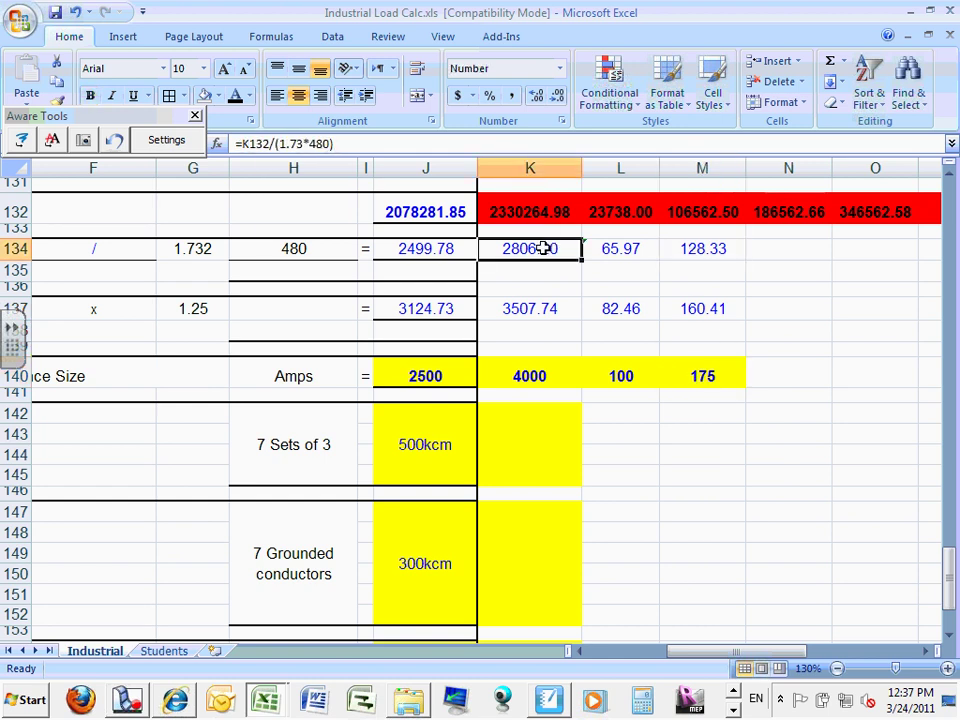
# Step: Compare the minimum amperes formulas in L134 and K134, and preview filling K134:K140 into column L without applying it
pyautogui.click(624, 250)
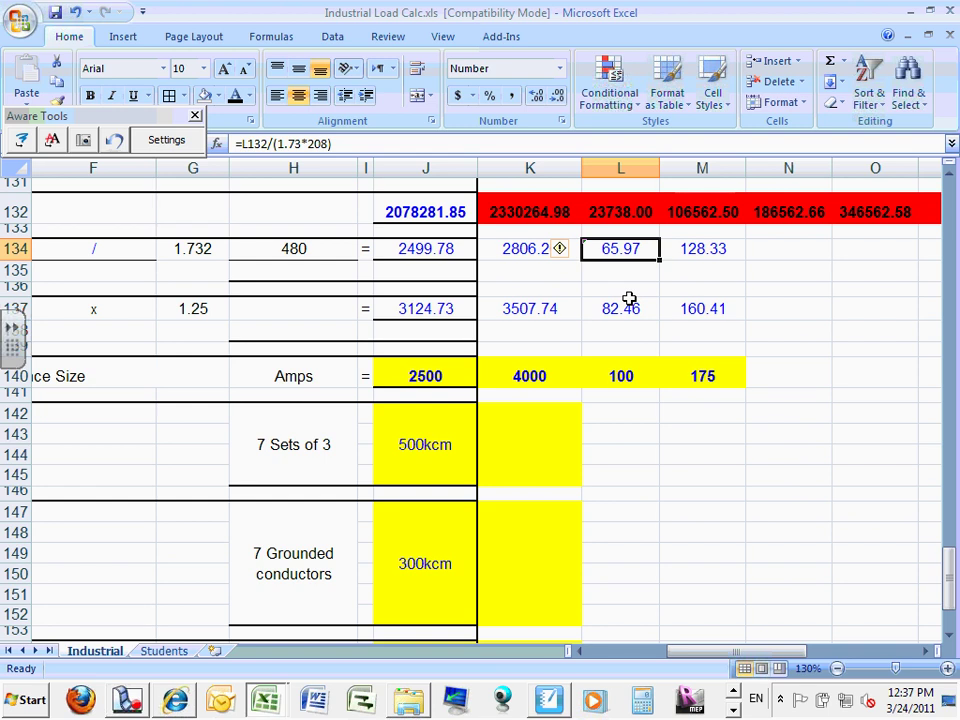
pyautogui.click(534, 251)
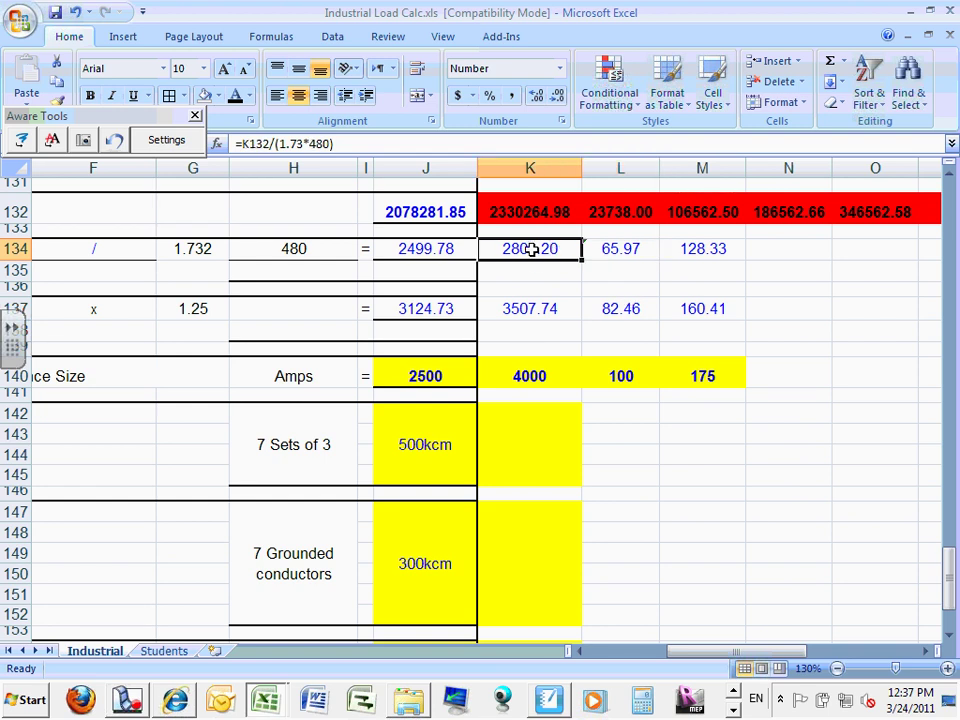
pyautogui.moveTo(540, 250); pyautogui.dragTo(529, 369)
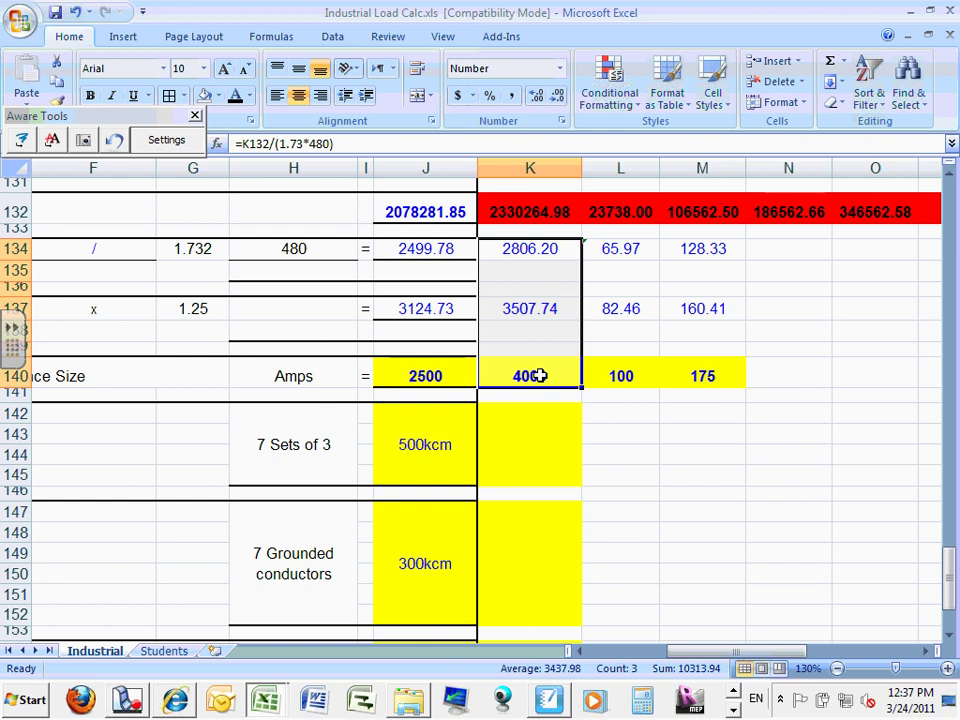
pyautogui.moveTo(581, 388); pyautogui.dragTo(647, 361)
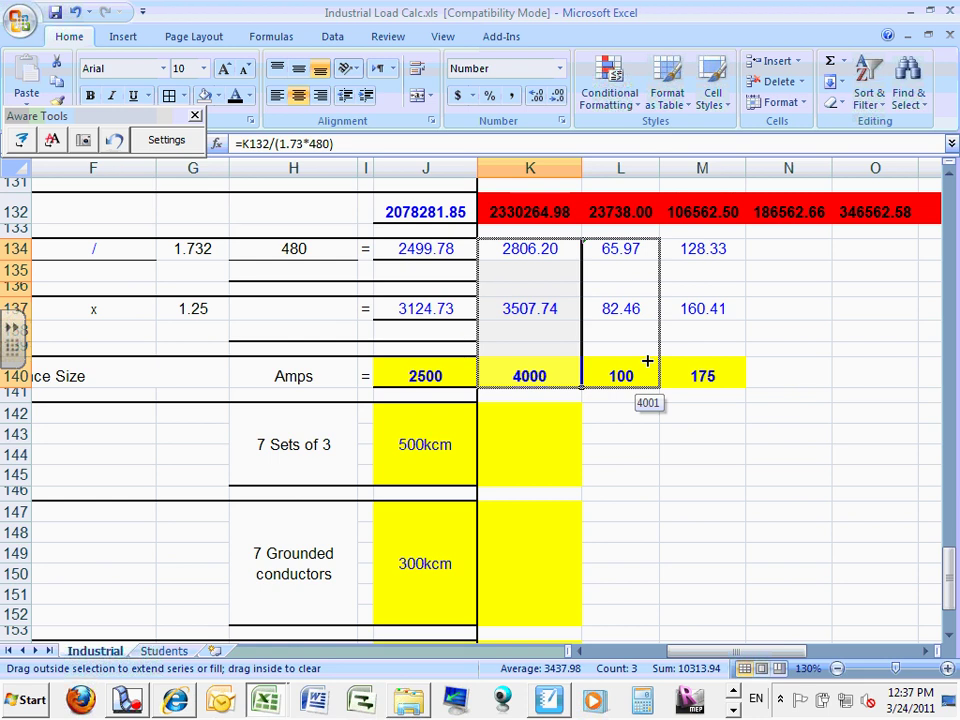
pyautogui.moveTo(647, 361); pyautogui.dragTo(576, 381)
pyautogui.click(645, 437)
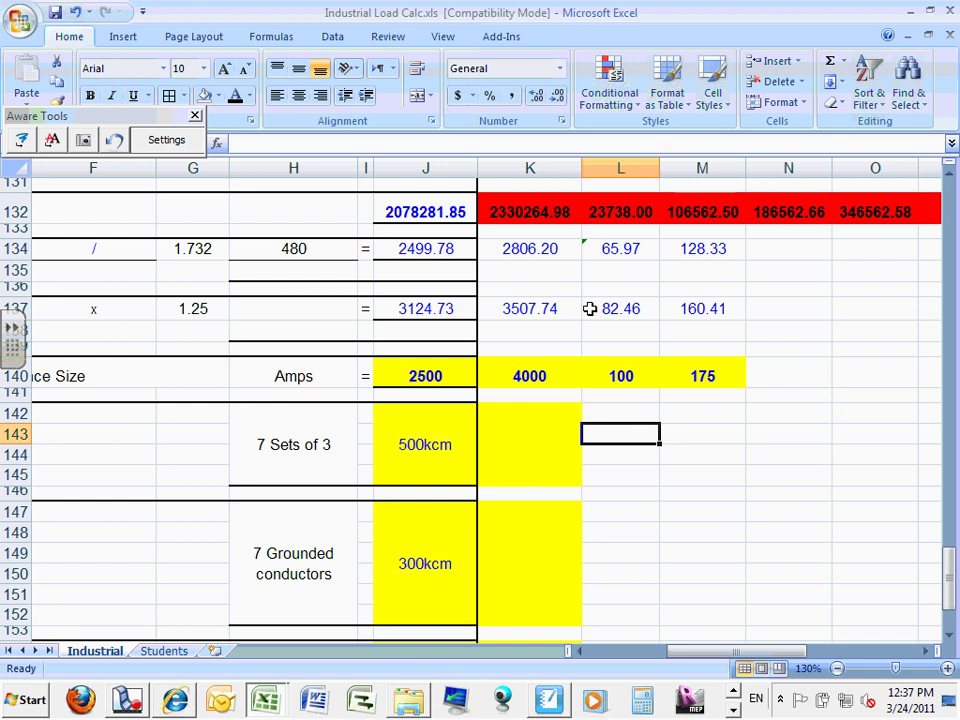
# Step: Compare the row 132 totals and the minimum amperes formulas in L134 and M134 with the example's calculations in J134:J137
pyautogui.click(621, 211)
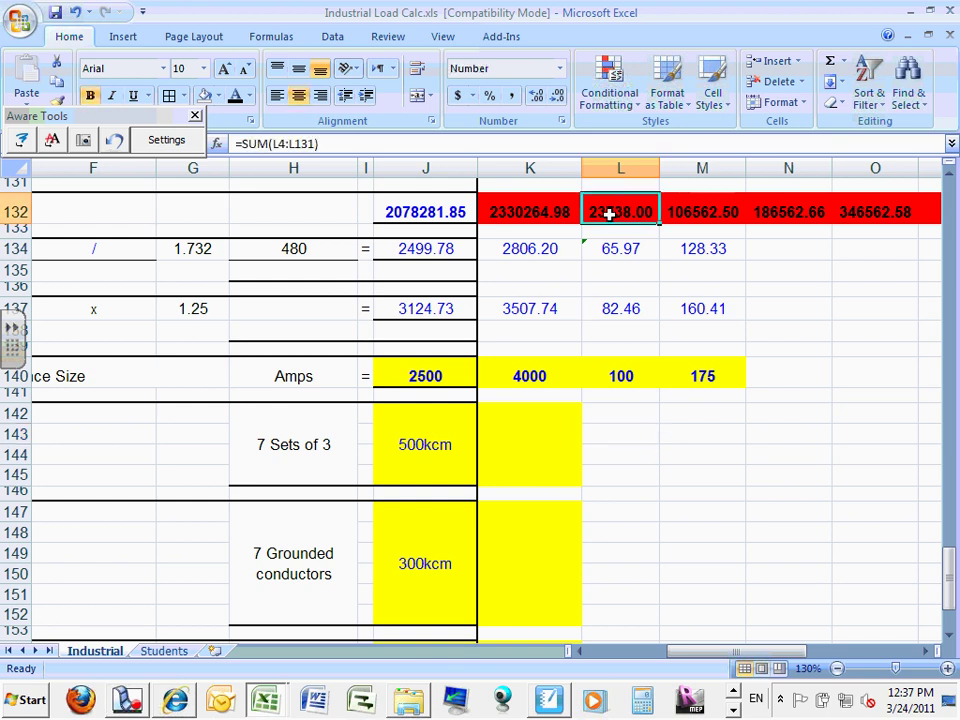
pyautogui.moveTo(438, 247); pyautogui.dragTo(442, 309)
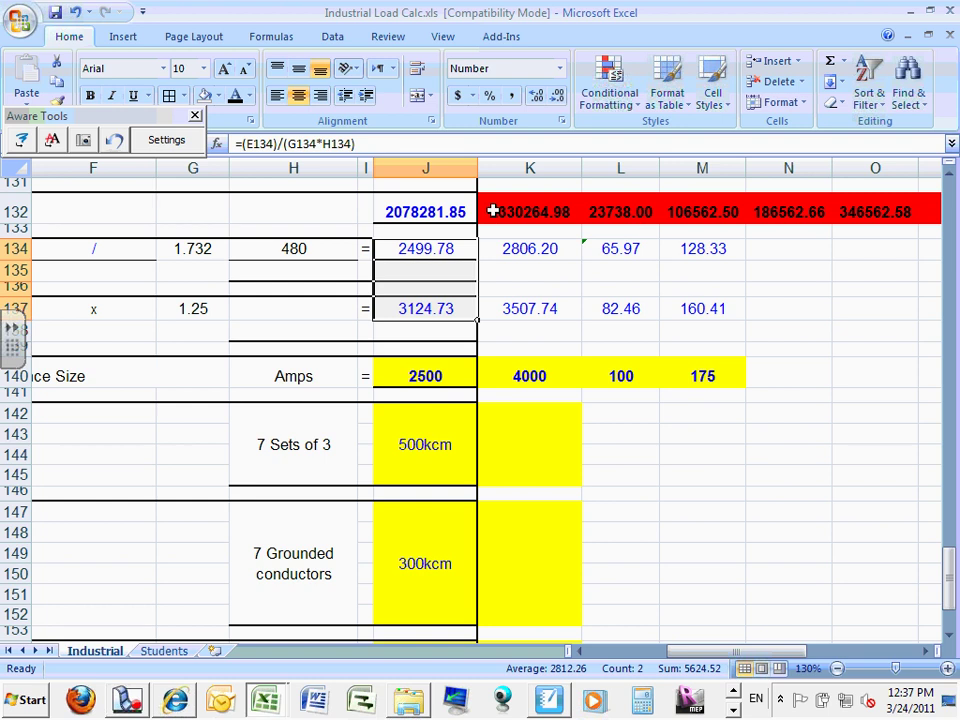
pyautogui.moveTo(493, 211); pyautogui.dragTo(666, 222)
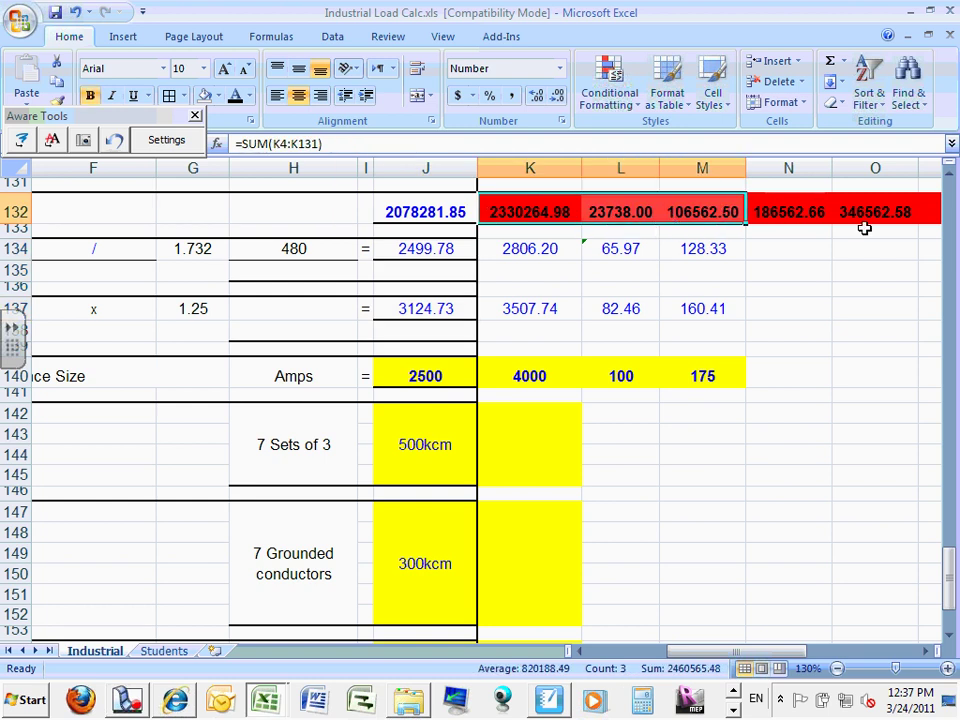
pyautogui.click(701, 249)
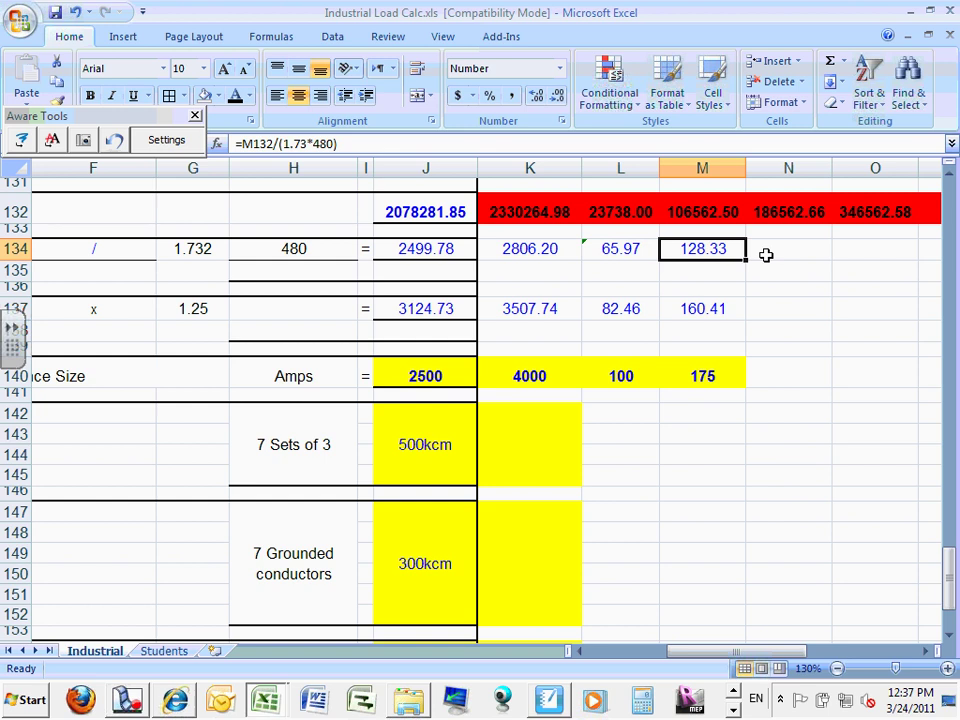
pyautogui.click(637, 247)
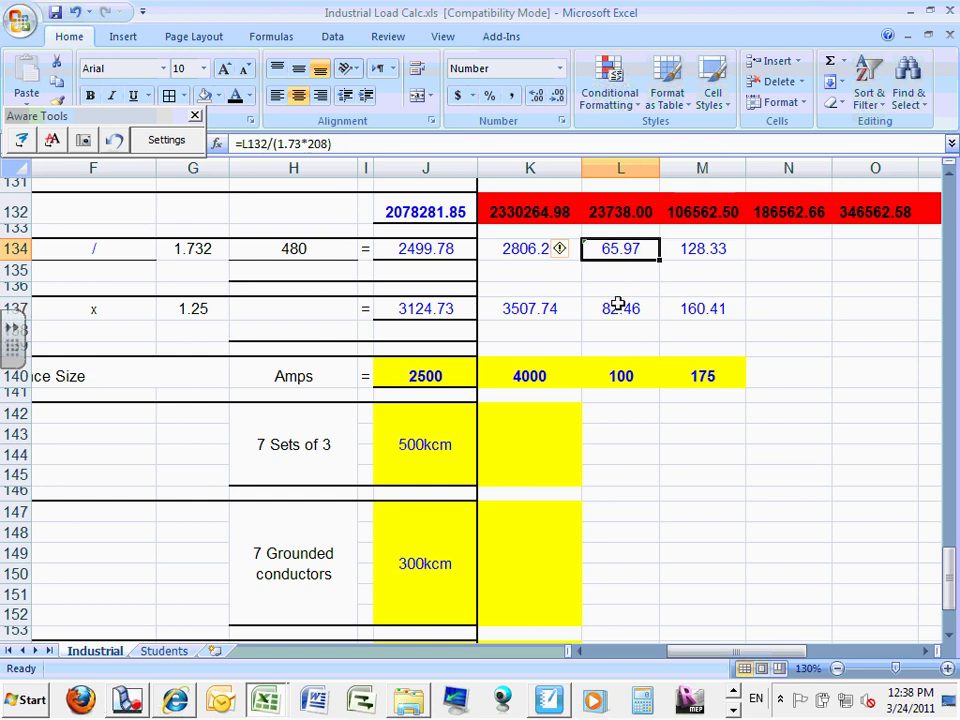
pyautogui.click(706, 248)
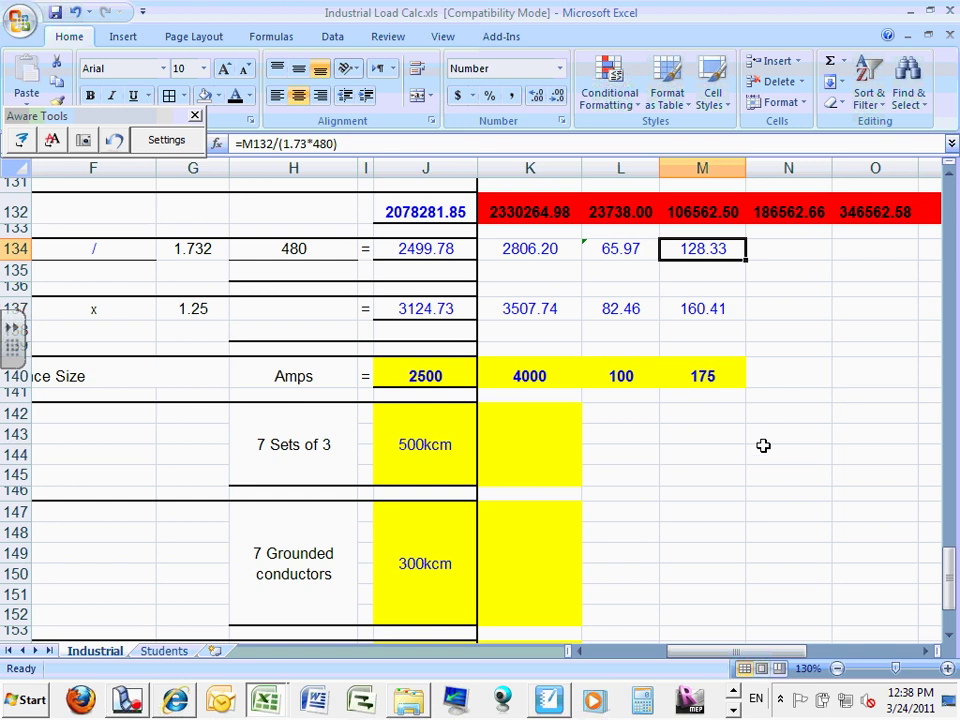
pyautogui.click(705, 413)
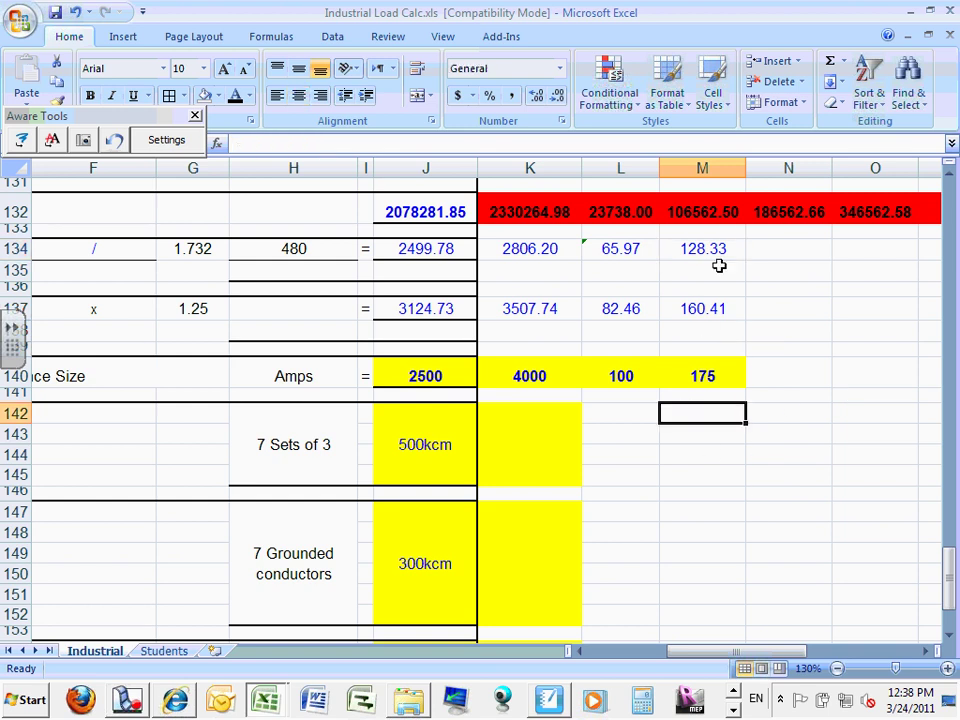
pyautogui.click(686, 246)
pyautogui.click(643, 247)
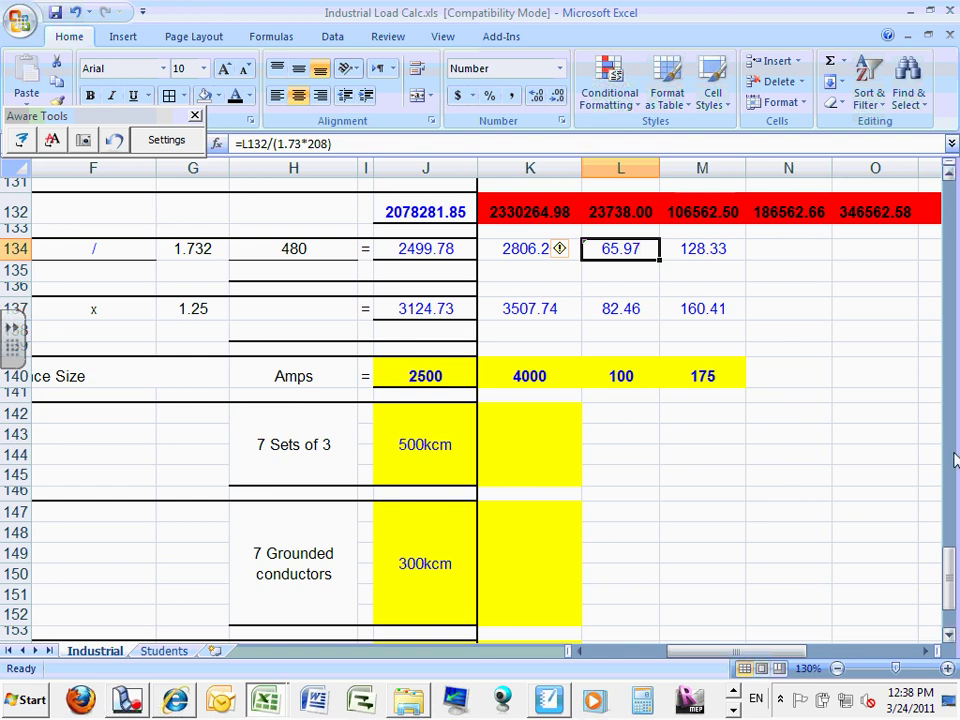
# Step: Examine the cell range summed by the RP total in L132, from row 131 up to row 4
pyautogui.moveTo(950, 574)
pyautogui.mouseDown()
pyautogui.moveTo(950, 420)
pyautogui.moveTo(952, 560)
pyautogui.mouseUp()
pyautogui.click(624, 329)
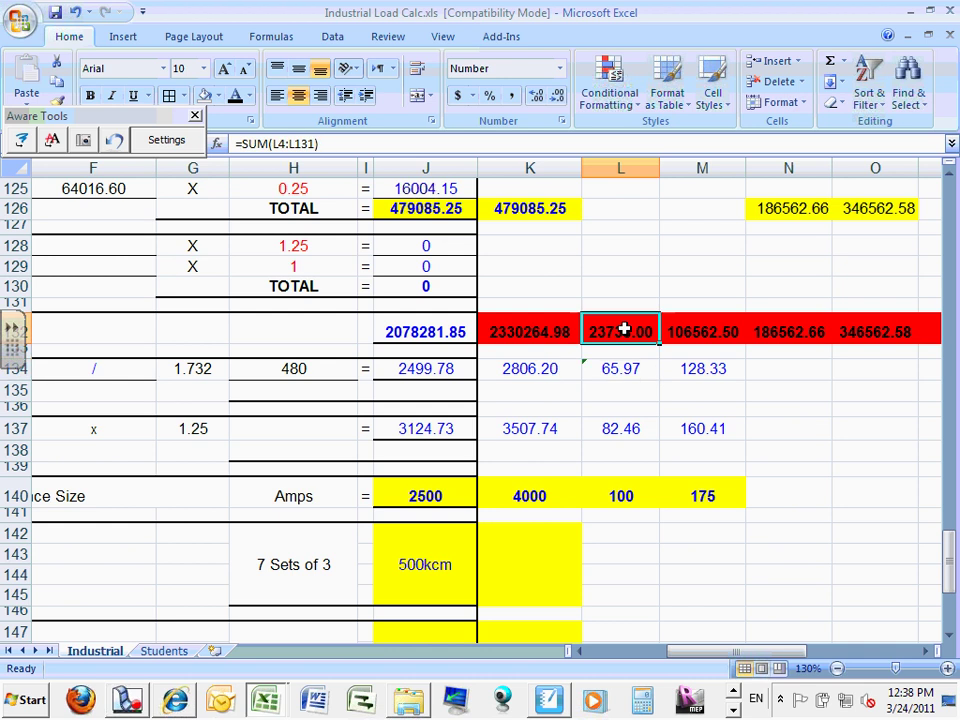
pyautogui.doubleClick(624, 329)
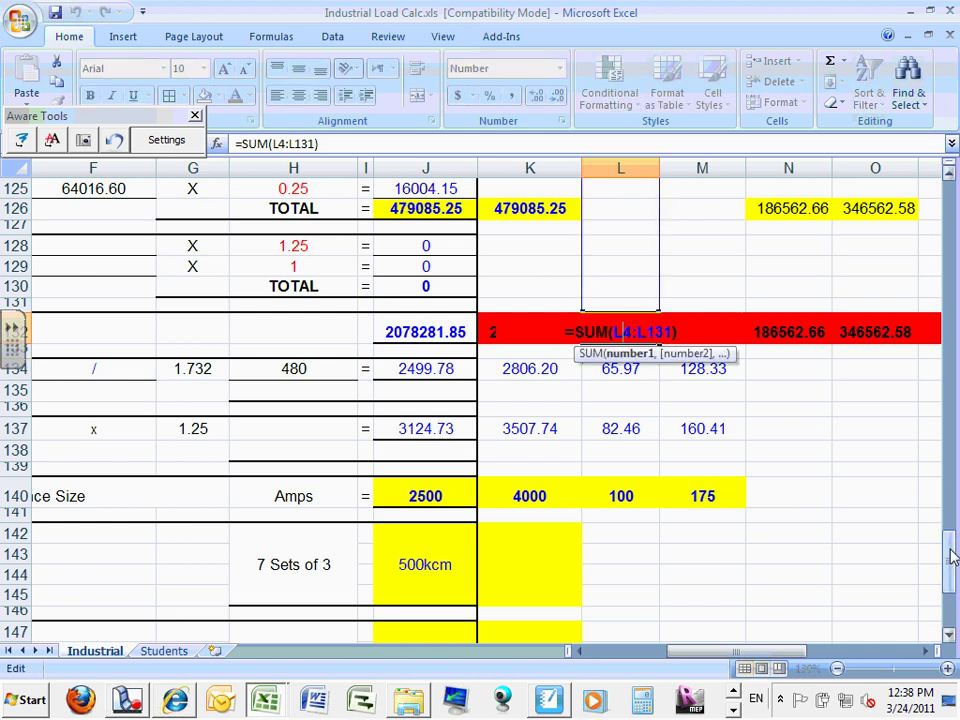
pyautogui.moveTo(950, 555); pyautogui.dragTo(936, 221)
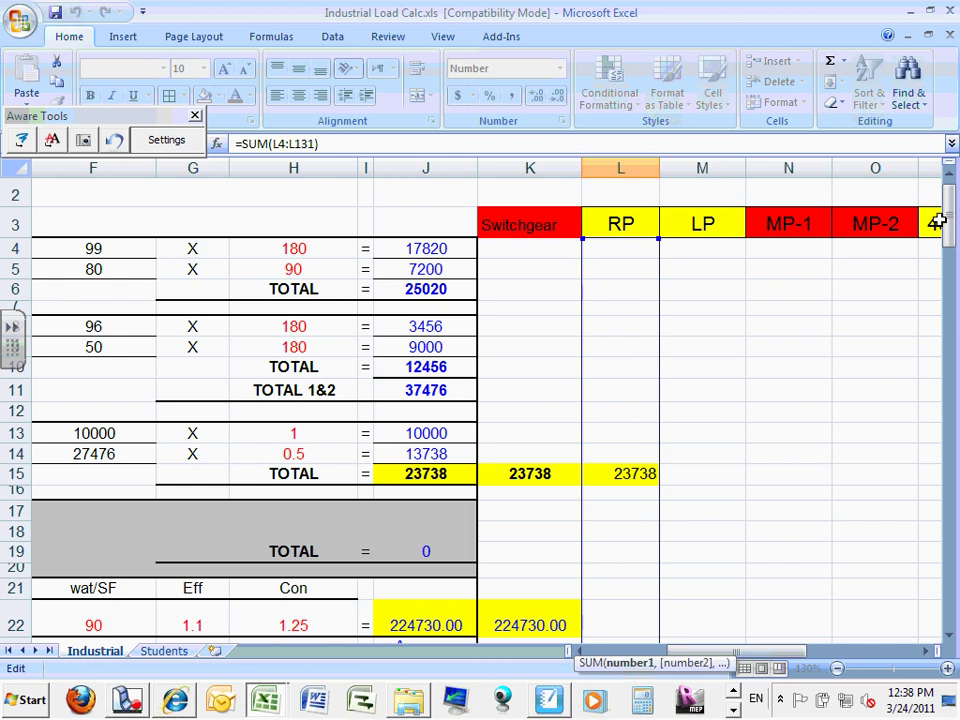
pyautogui.press('Return')
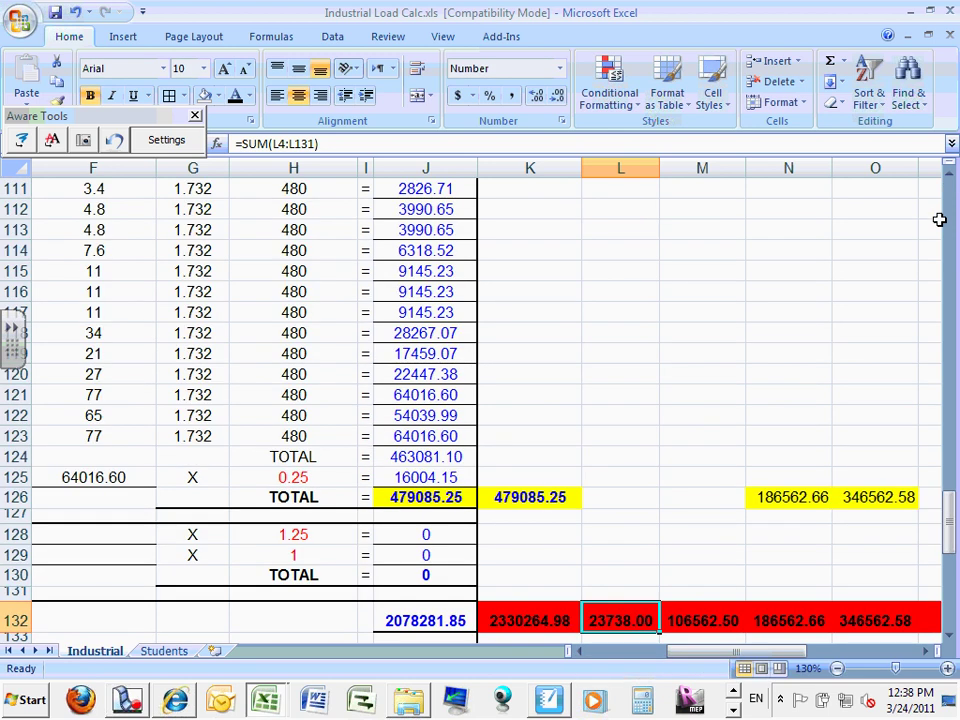
# Step: Clear the contents of cells L84:L87 in the RP column
pyautogui.click(883, 314)
pyautogui.moveTo(946, 550); pyautogui.dragTo(950, 455)
pyautogui.moveTo(624, 352); pyautogui.dragTo(598, 533)
pyautogui.press('Delete')
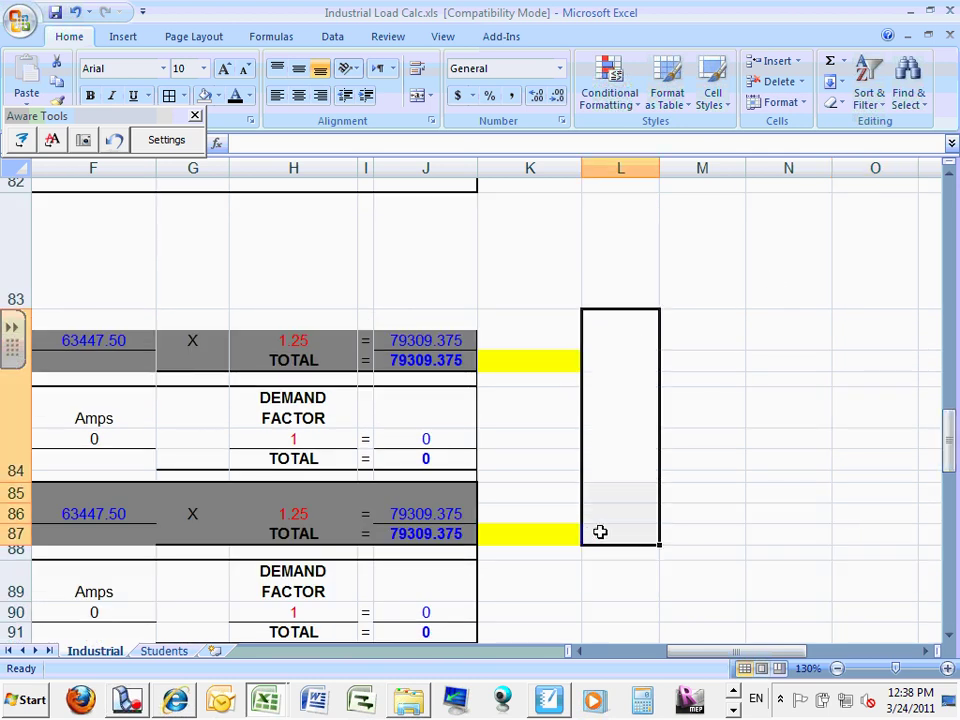
pyautogui.click(774, 456)
# Step: Check the row 3 panel headings of columns M and N, and fill LP's M134:M140 across into MP-1's column N
pyautogui.moveTo(950, 455); pyautogui.dragTo(950, 575)
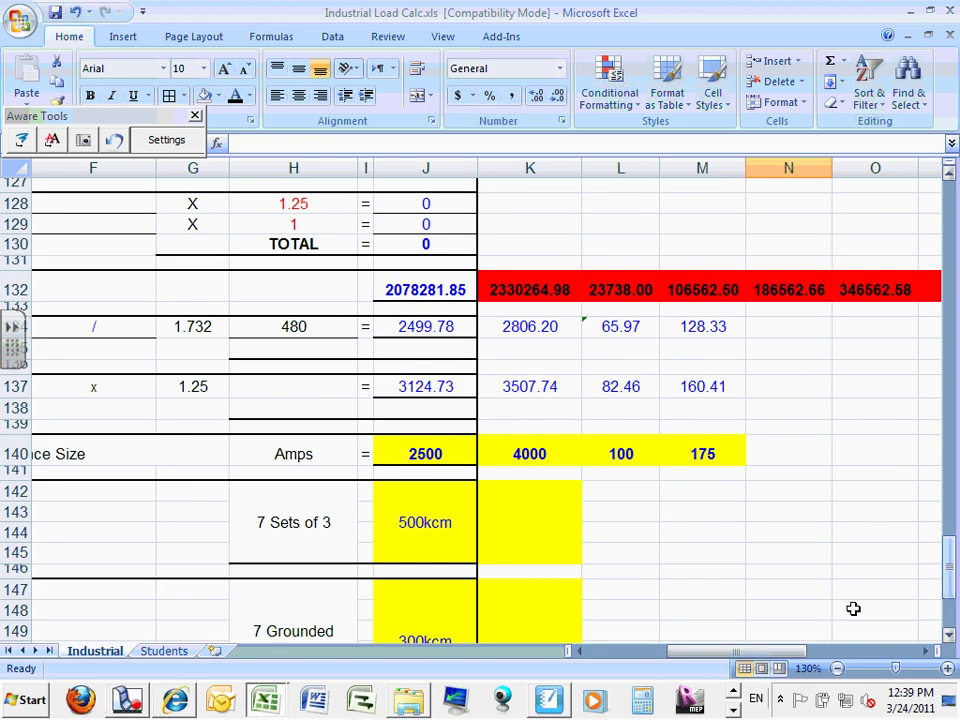
pyautogui.moveTo(786, 655); pyautogui.dragTo(799, 660)
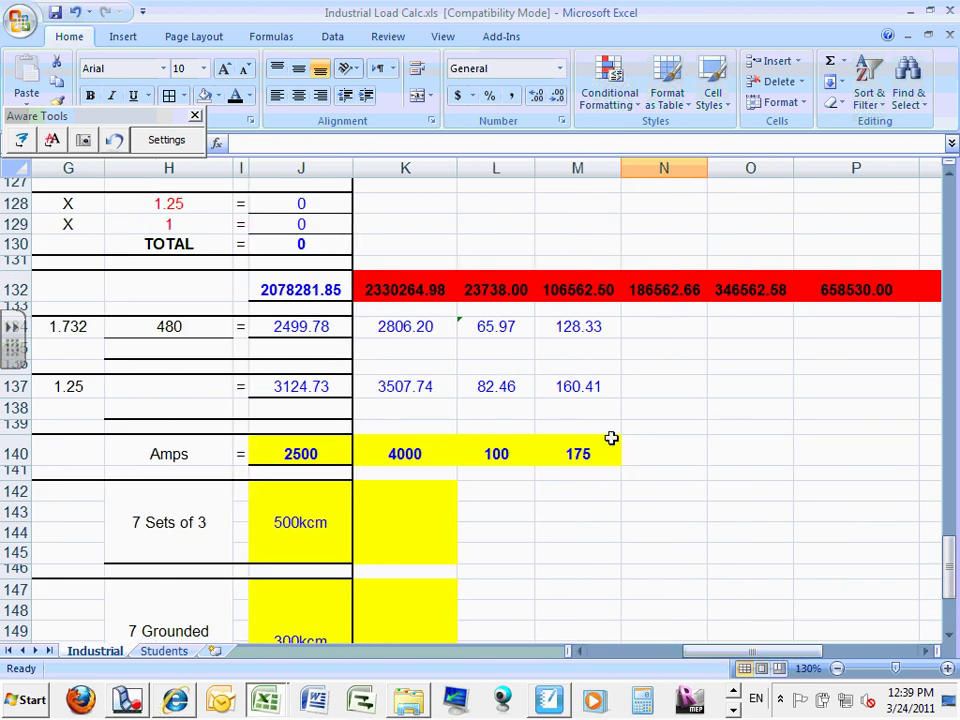
pyautogui.click(577, 168)
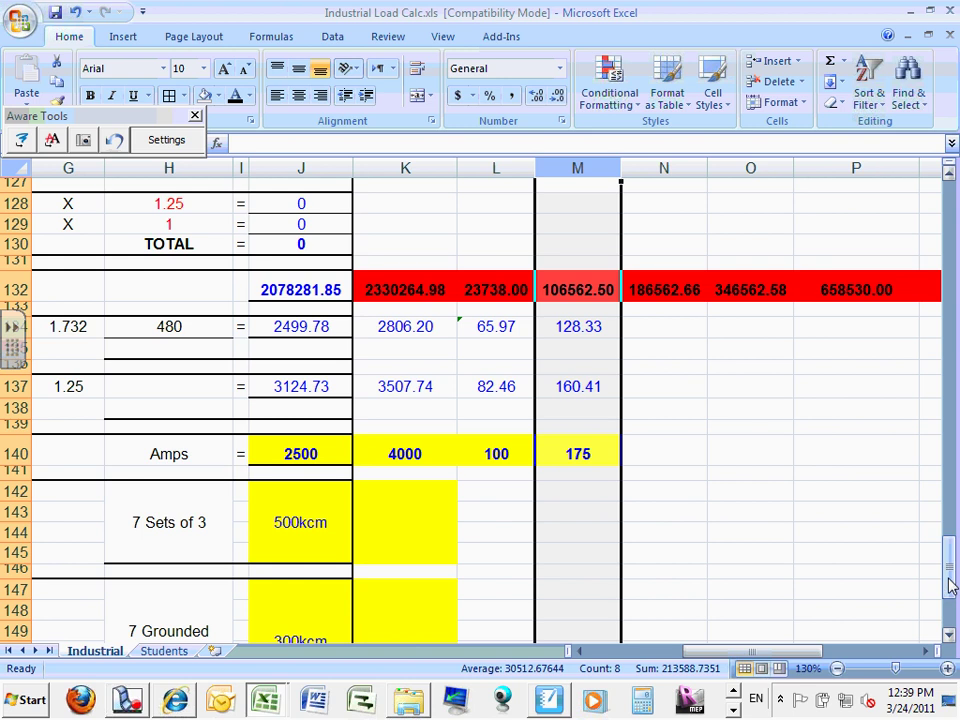
pyautogui.moveTo(950, 565); pyautogui.dragTo(950, 228)
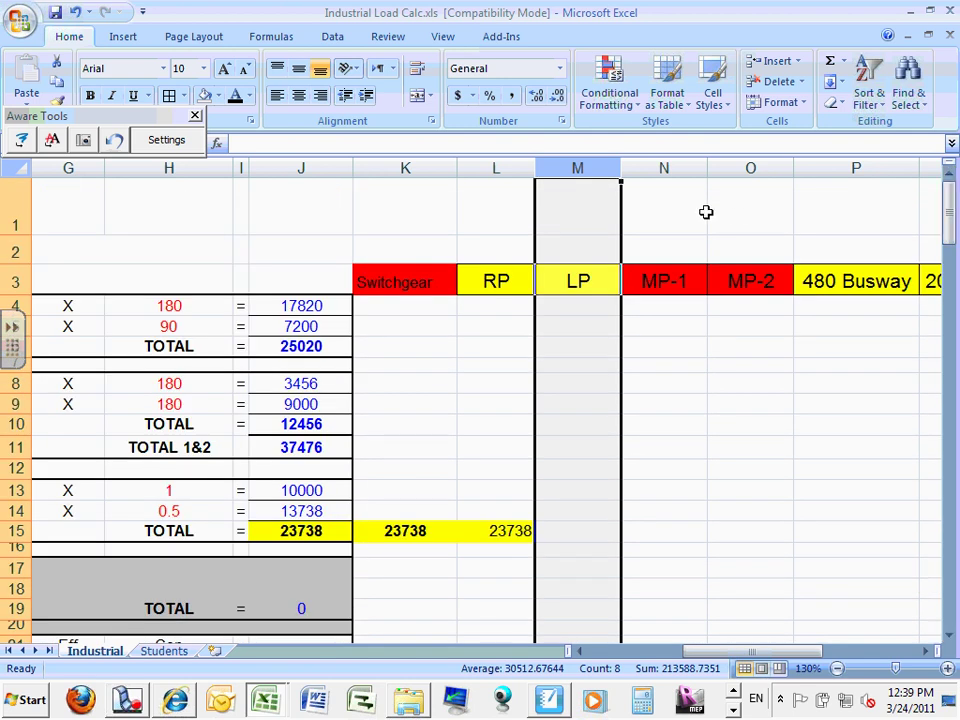
pyautogui.click(666, 168)
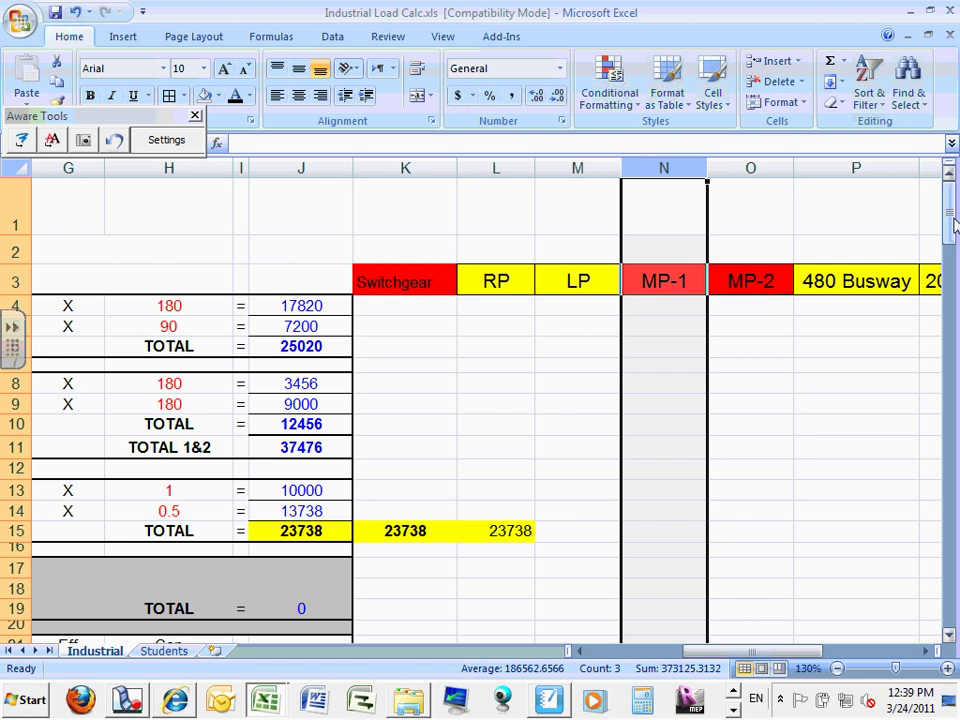
pyautogui.moveTo(955, 228); pyautogui.dragTo(955, 588)
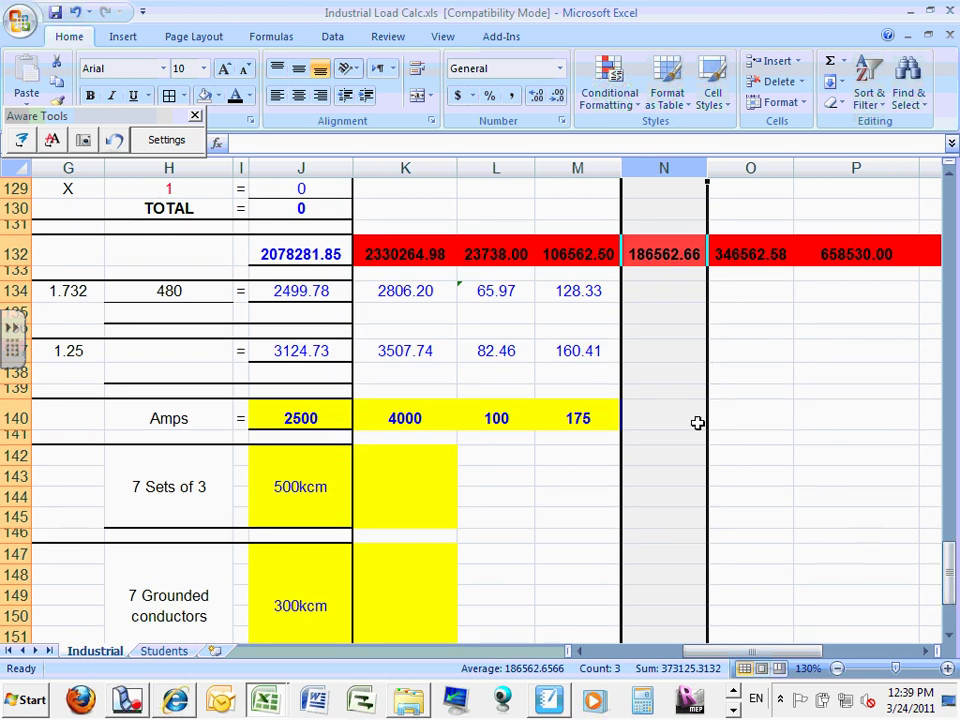
pyautogui.click(583, 289)
pyautogui.moveTo(583, 289); pyautogui.dragTo(581, 405)
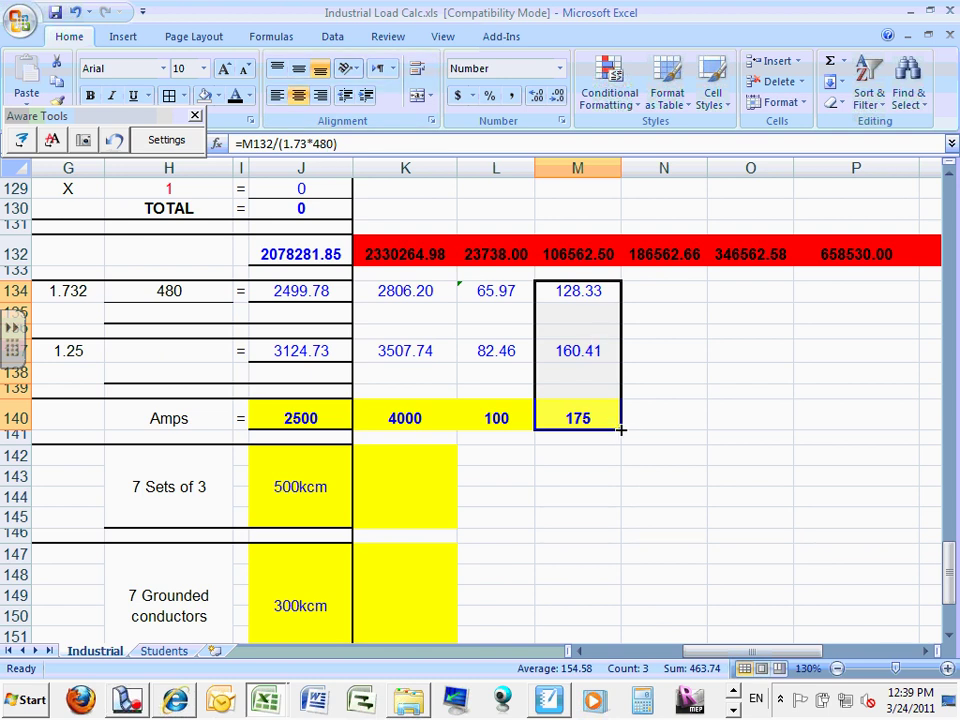
pyautogui.moveTo(621, 429); pyautogui.dragTo(674, 438)
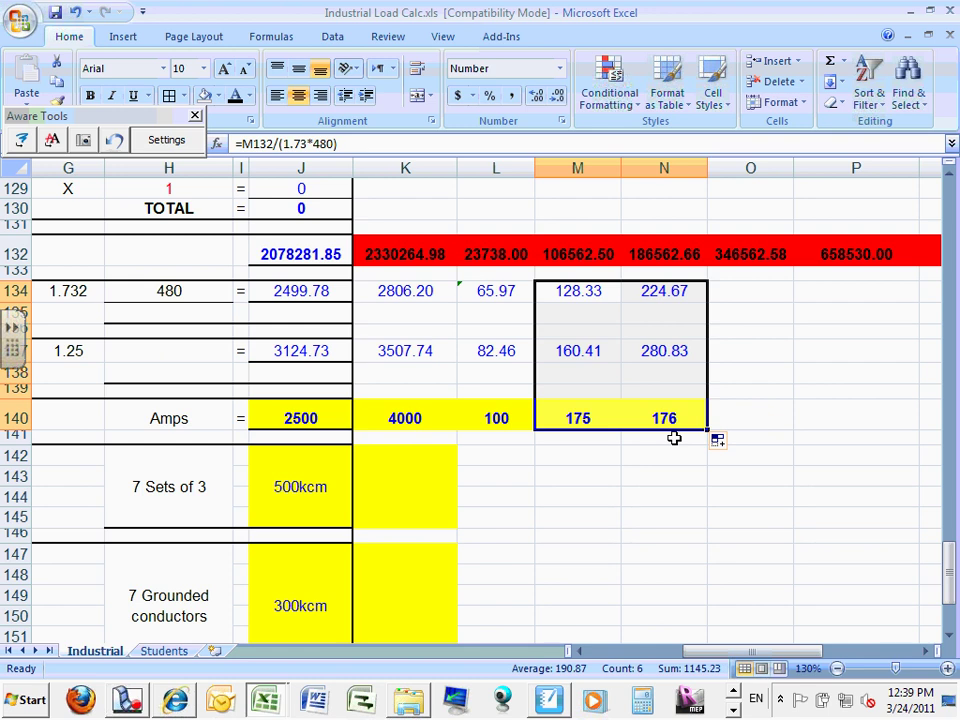
# Step: Check MP-1's future expansion amperes in N137, and set its service size in N140 to 300 amps
pyautogui.click(668, 420)
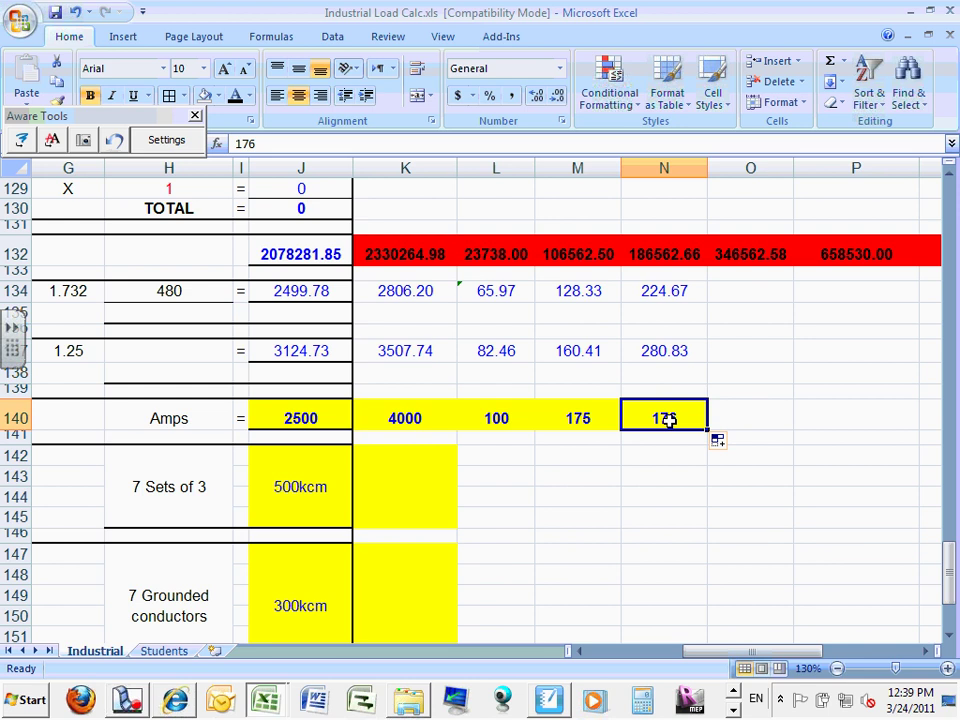
pyautogui.click(662, 349)
pyautogui.click(665, 416)
pyautogui.write('300')
pyautogui.click(670, 450)
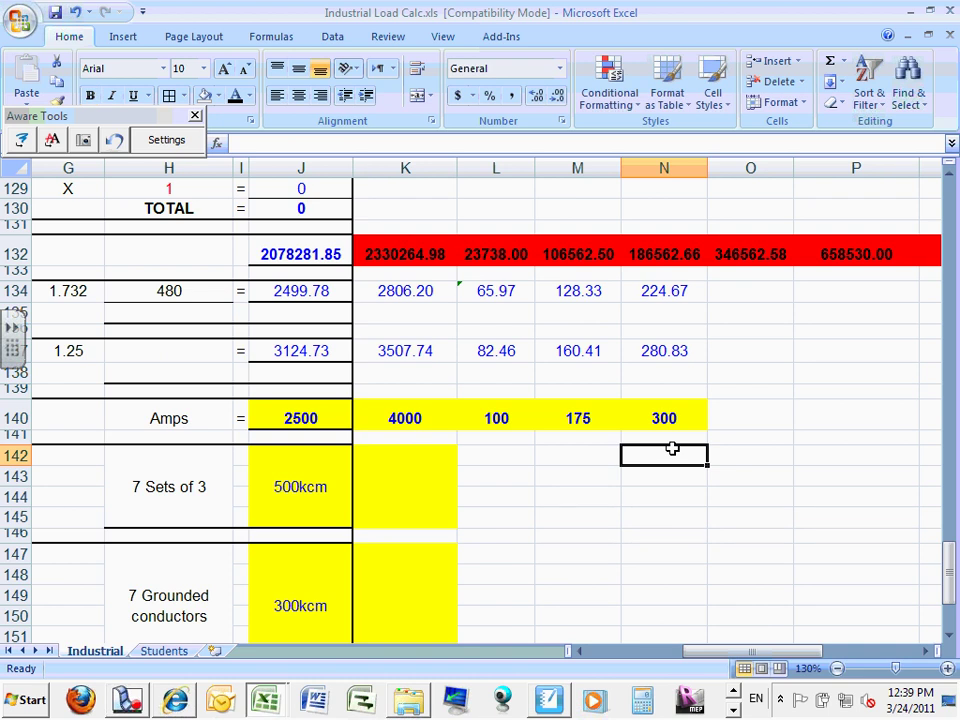
# Step: Fill N134:N140 across into MP-2's column O, and set the service size in O140 to 600 amps
pyautogui.moveTo(696, 289); pyautogui.dragTo(697, 420)
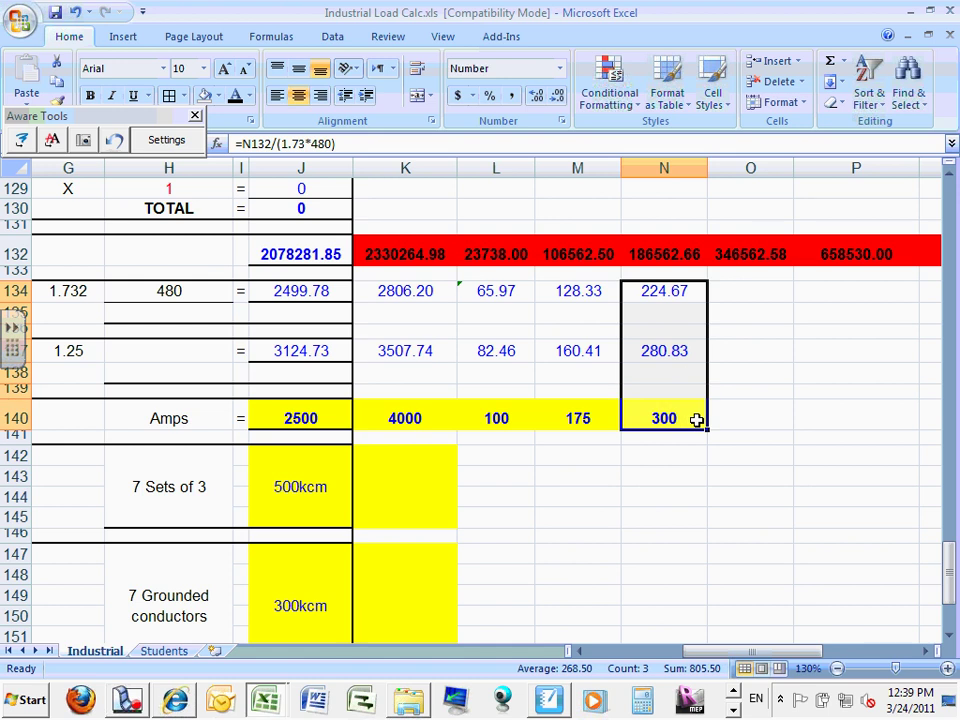
pyautogui.scroll(3, 713, 437)
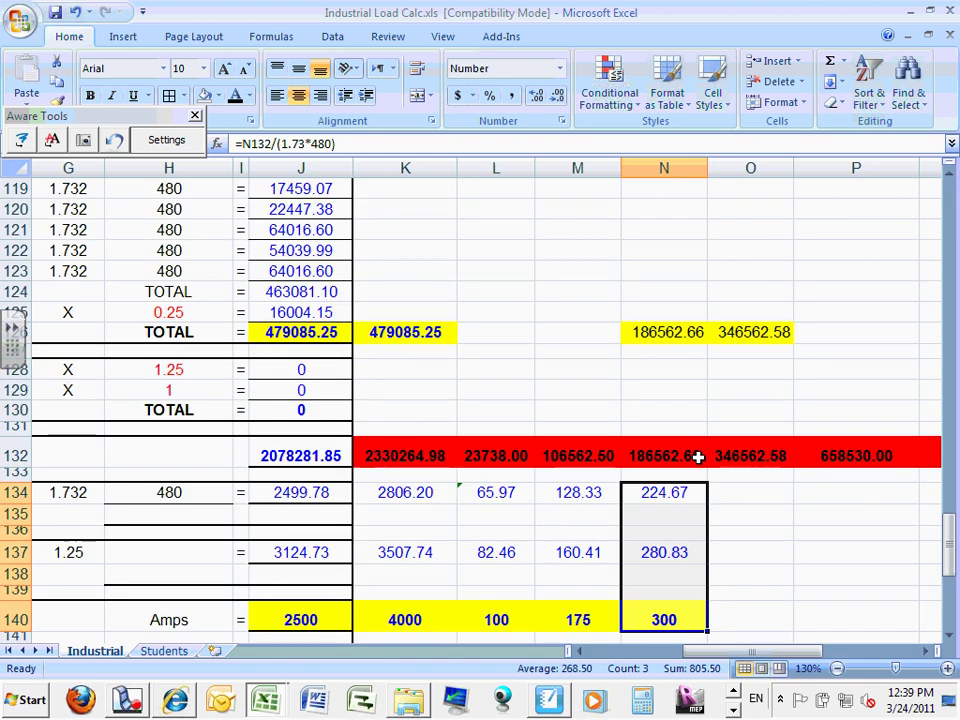
pyautogui.moveTo(949, 542); pyautogui.dragTo(949, 550)
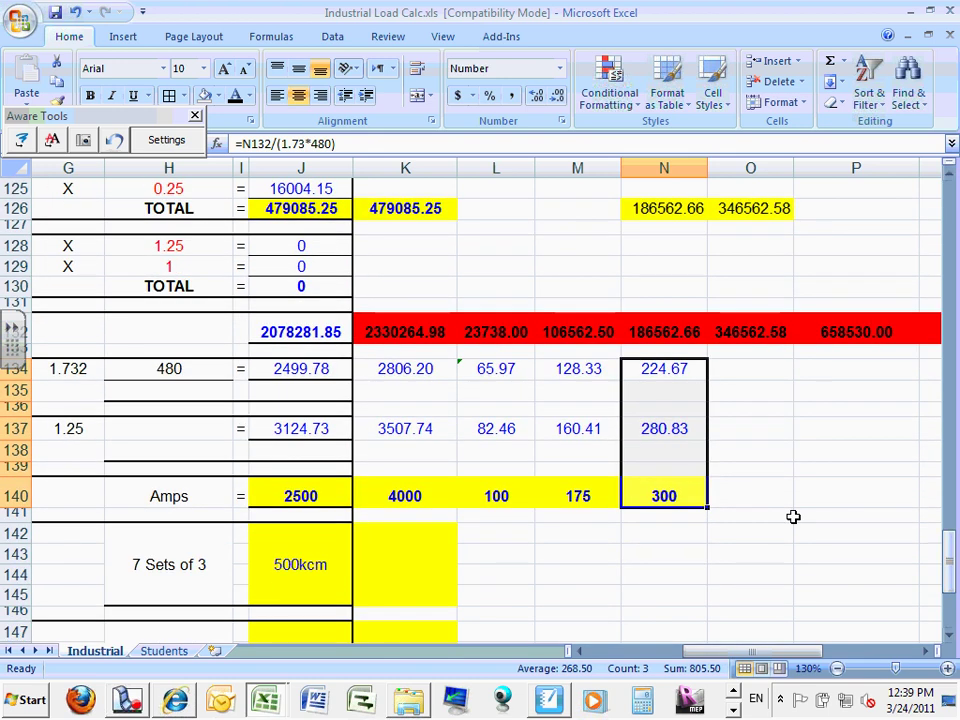
pyautogui.moveTo(705, 513); pyautogui.dragTo(793, 492)
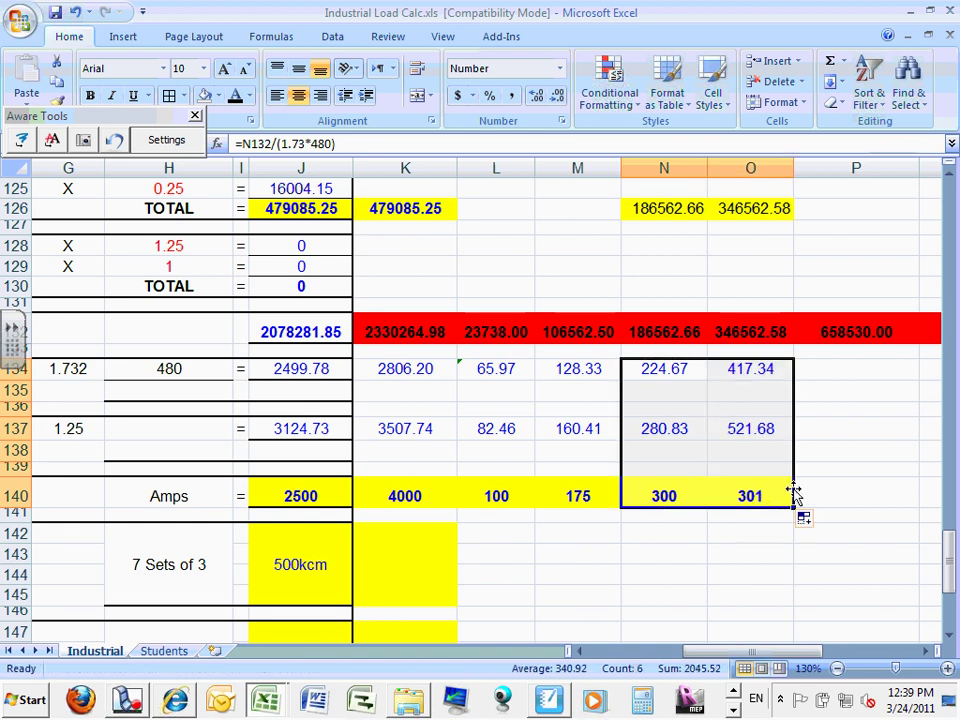
pyautogui.click(757, 371)
pyautogui.click(748, 428)
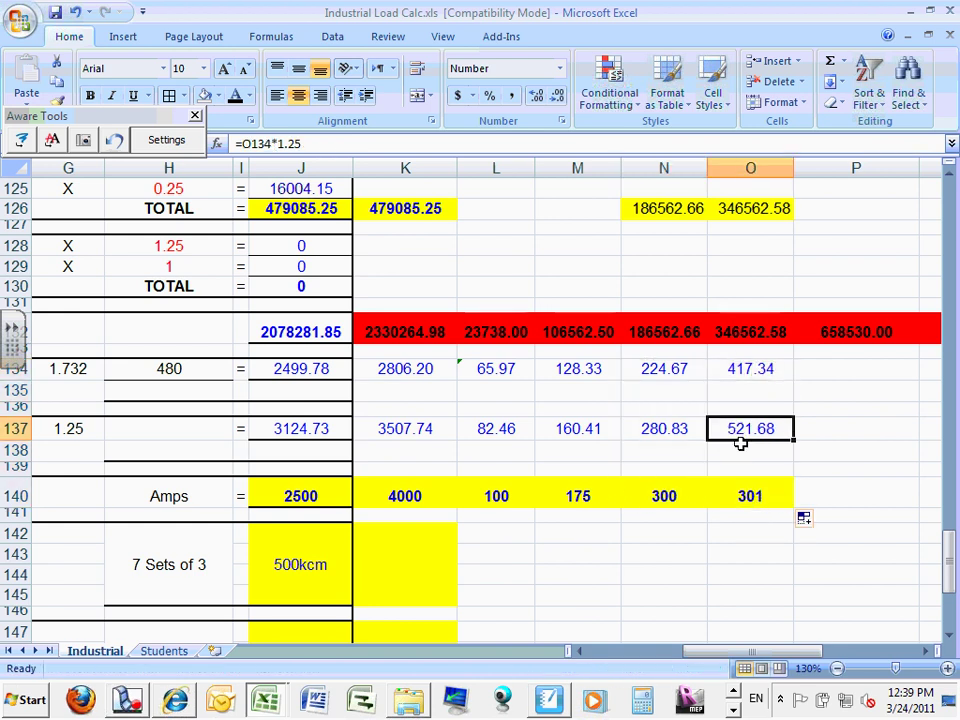
pyautogui.click(747, 493)
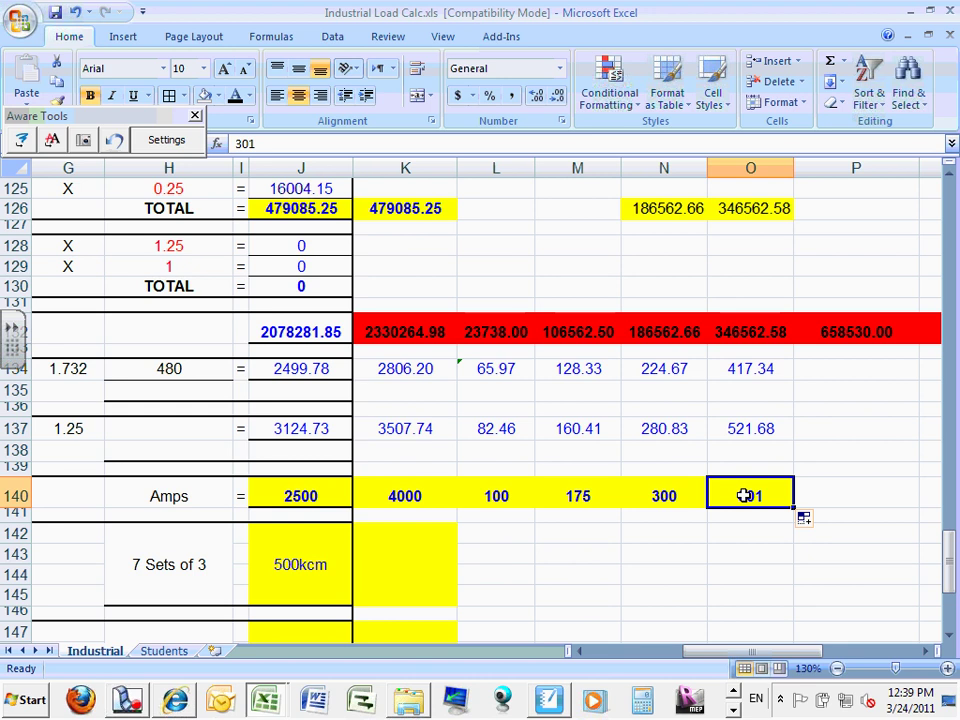
pyautogui.write('600')
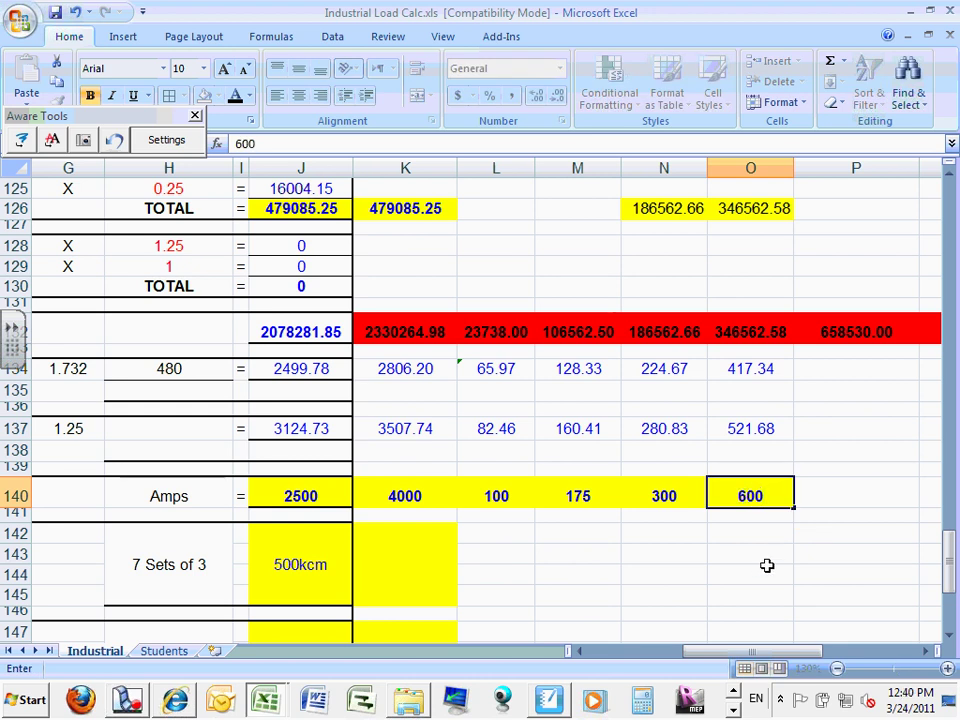
# Step: Fill MP-2's O134:O140 across into column P, and set the service size in P140 to 1000 amps
pyautogui.click(767, 563)
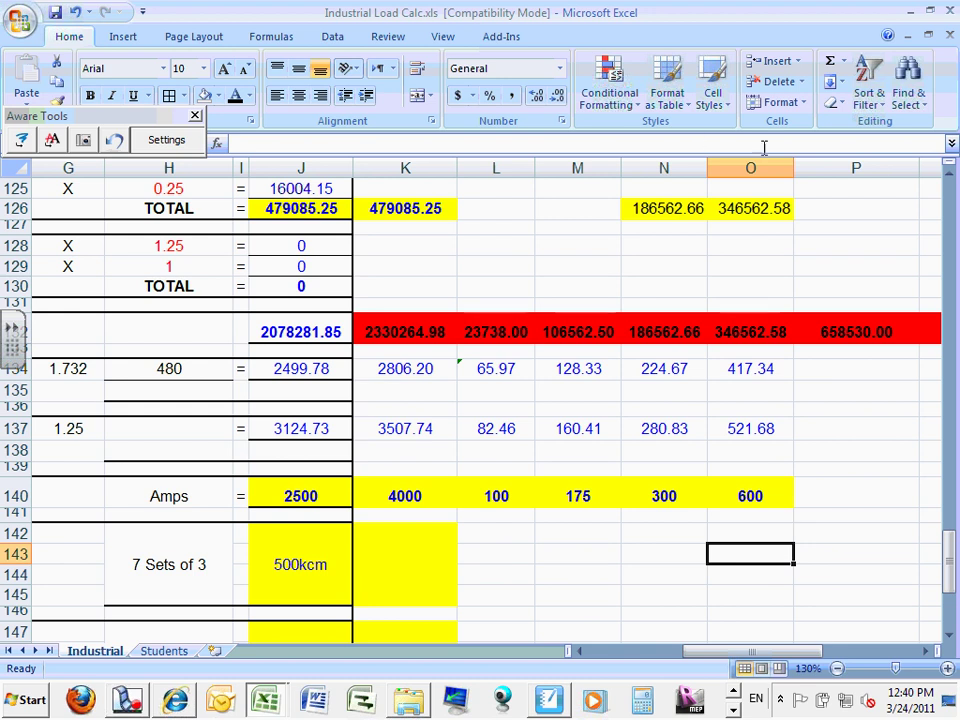
pyautogui.click(856, 167)
pyautogui.moveTo(940, 563)
pyautogui.mouseDown()
pyautogui.moveTo(950, 214)
pyautogui.moveTo(947, 594)
pyautogui.moveTo(948, 574)
pyautogui.mouseUp()
pyautogui.moveTo(767, 272); pyautogui.dragTo(854, 389)
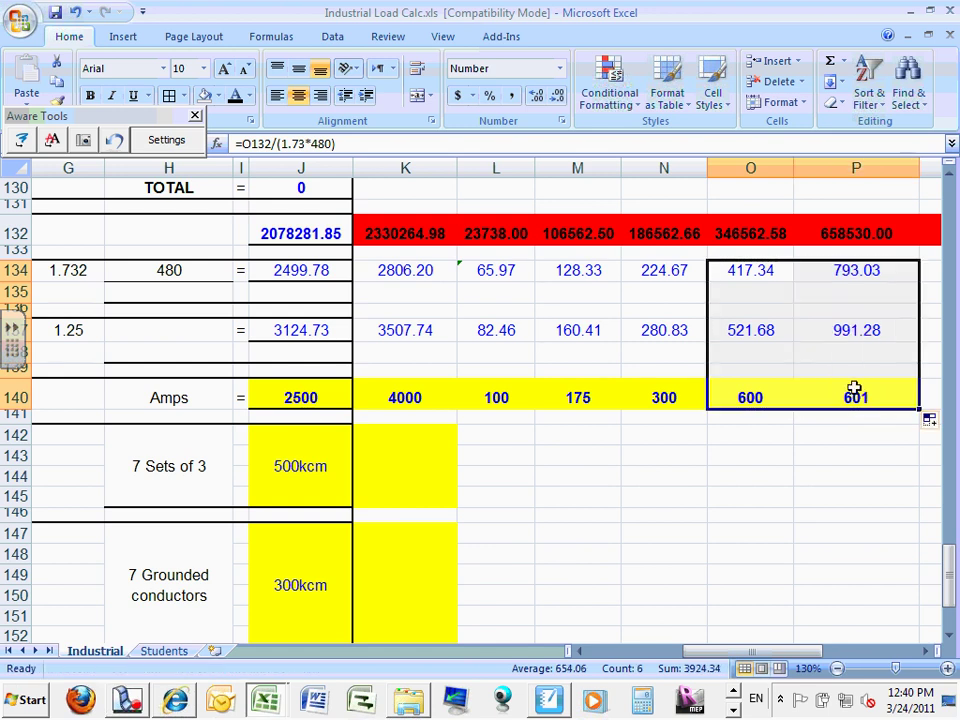
pyautogui.click(853, 333)
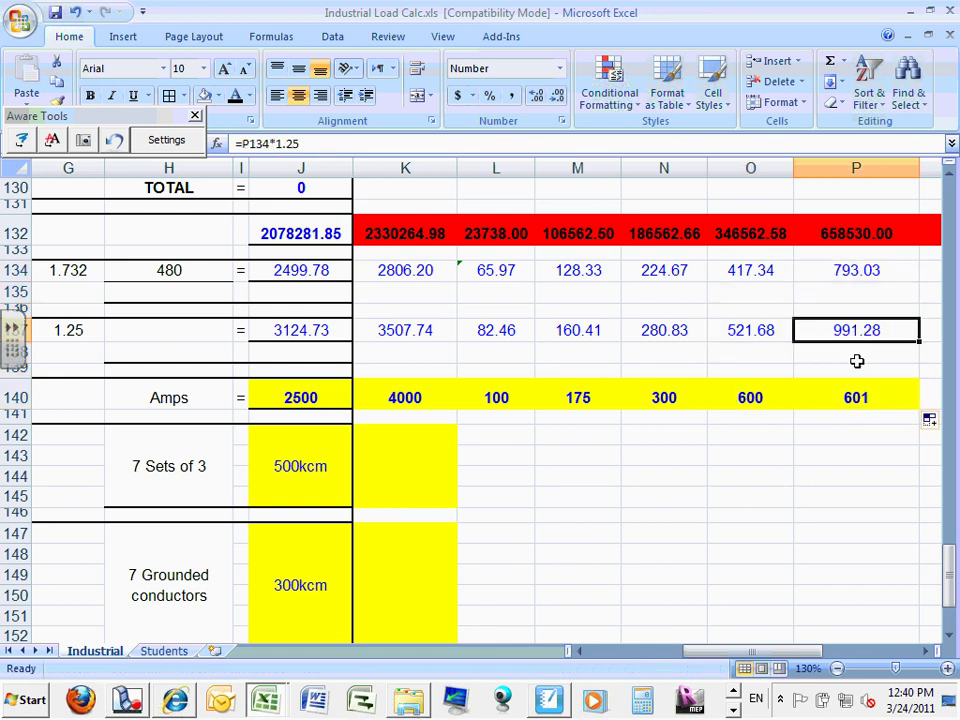
pyautogui.click(853, 398)
pyautogui.write('1')
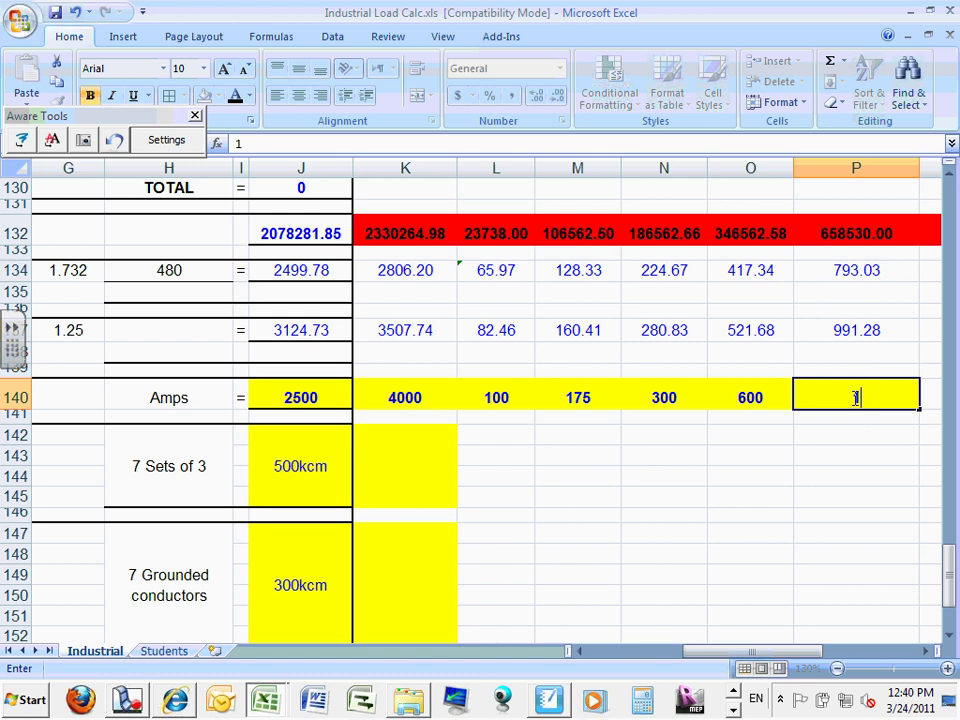
pyautogui.write('000')
pyautogui.click(845, 445)
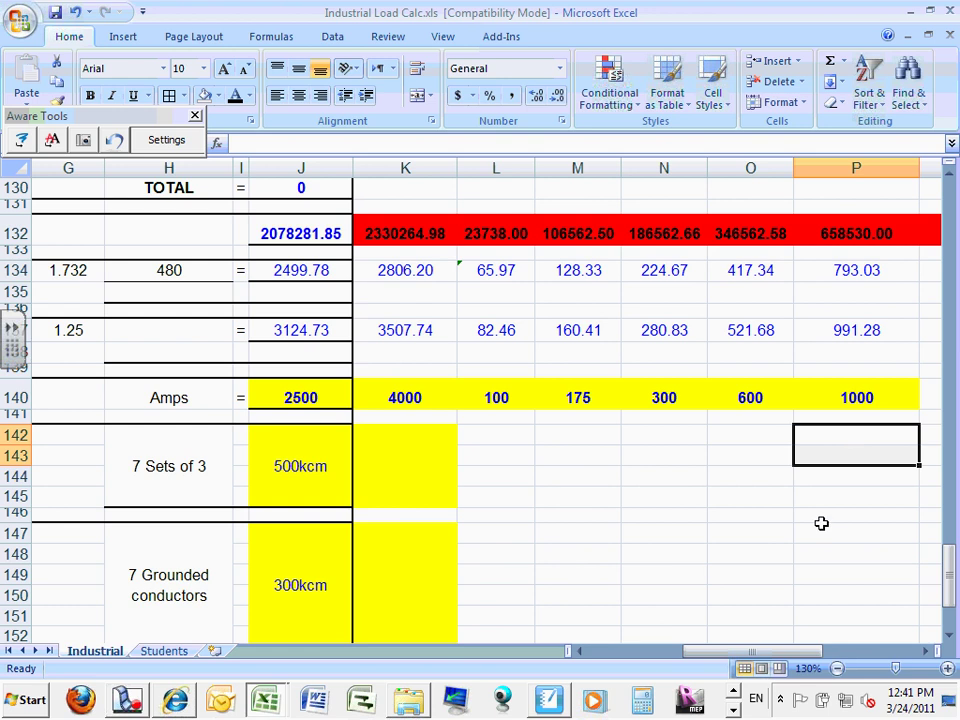
# Step: Fill P134:P140 across into column Q
pyautogui.moveTo(771, 649); pyautogui.dragTo(862, 645)
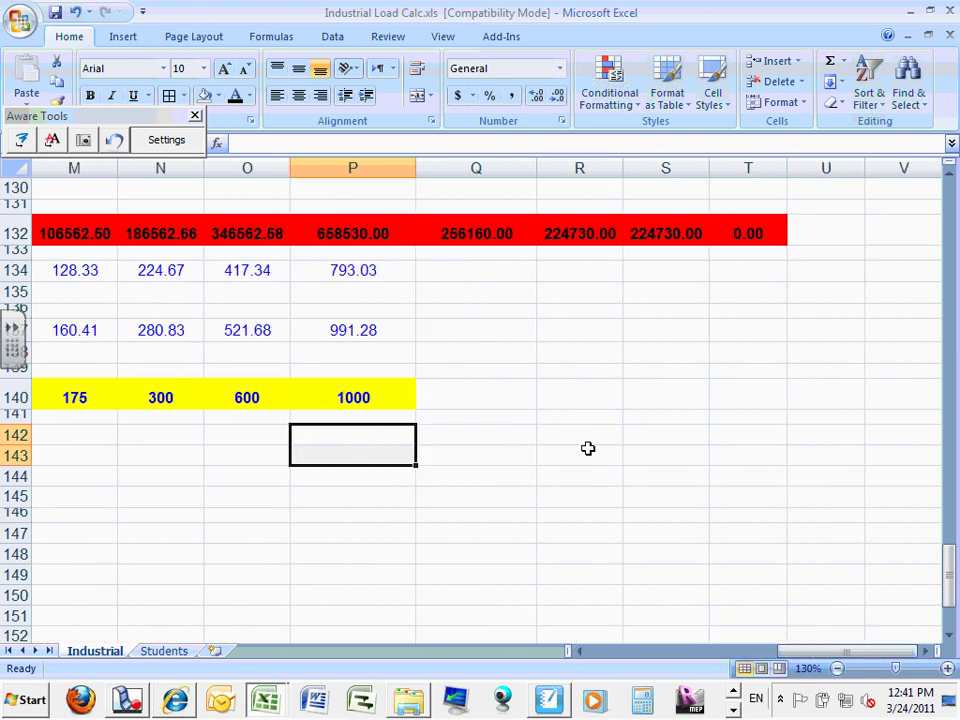
pyautogui.moveTo(952, 576)
pyautogui.mouseDown()
pyautogui.moveTo(930, 193)
pyautogui.moveTo(949, 285)
pyautogui.moveTo(950, 574)
pyautogui.mouseUp()
pyautogui.moveTo(358, 290); pyautogui.dragTo(362, 418)
pyautogui.moveTo(418, 432); pyautogui.dragTo(490, 435)
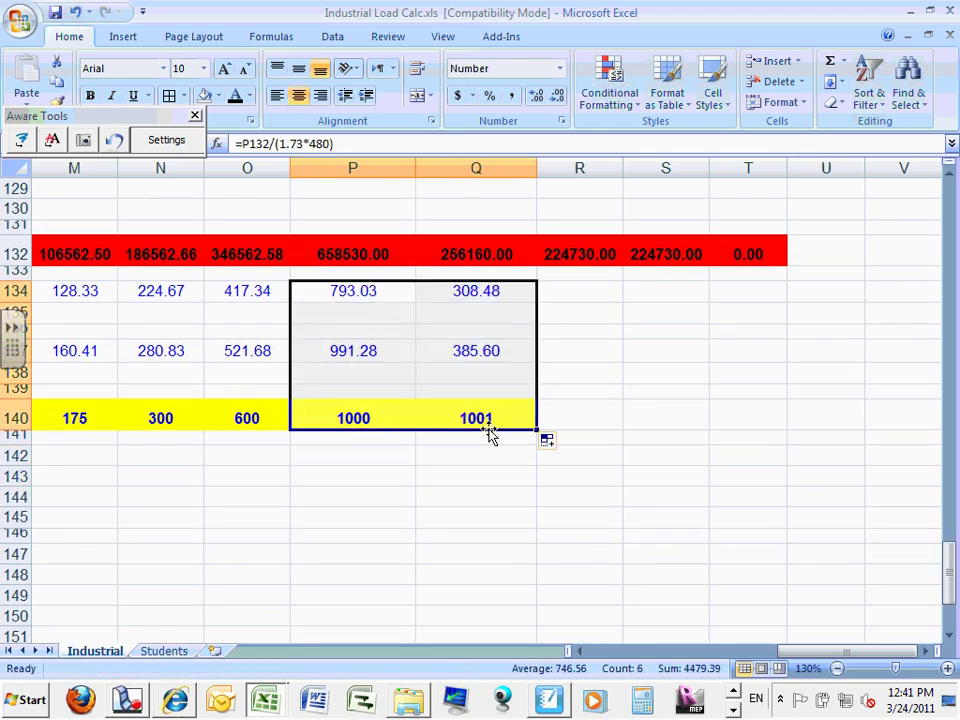
# Step: Change the voltage in Q134's minimum amperes formula to 208, giving =Q132/(1.73*208)
pyautogui.click(484, 288)
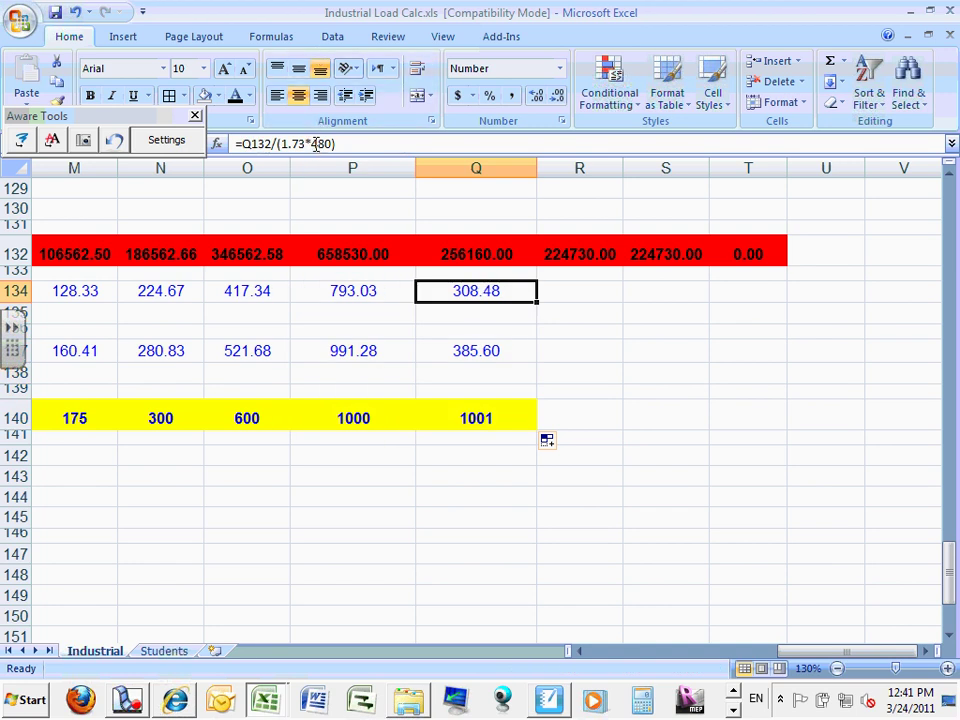
pyautogui.moveTo(316, 144); pyautogui.dragTo(333, 144)
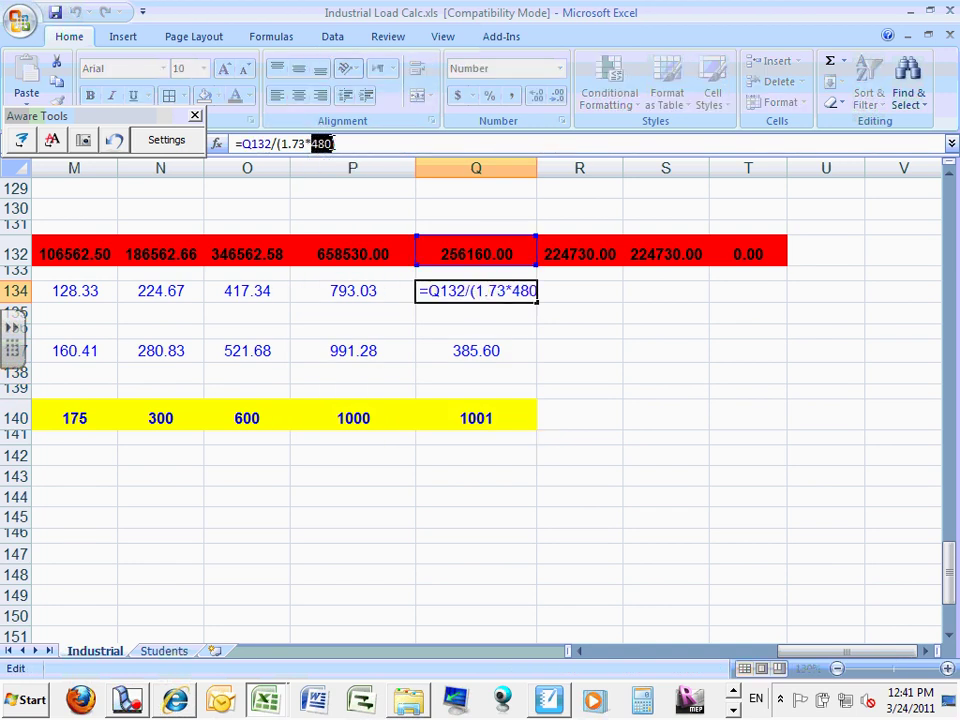
pyautogui.write('20)')
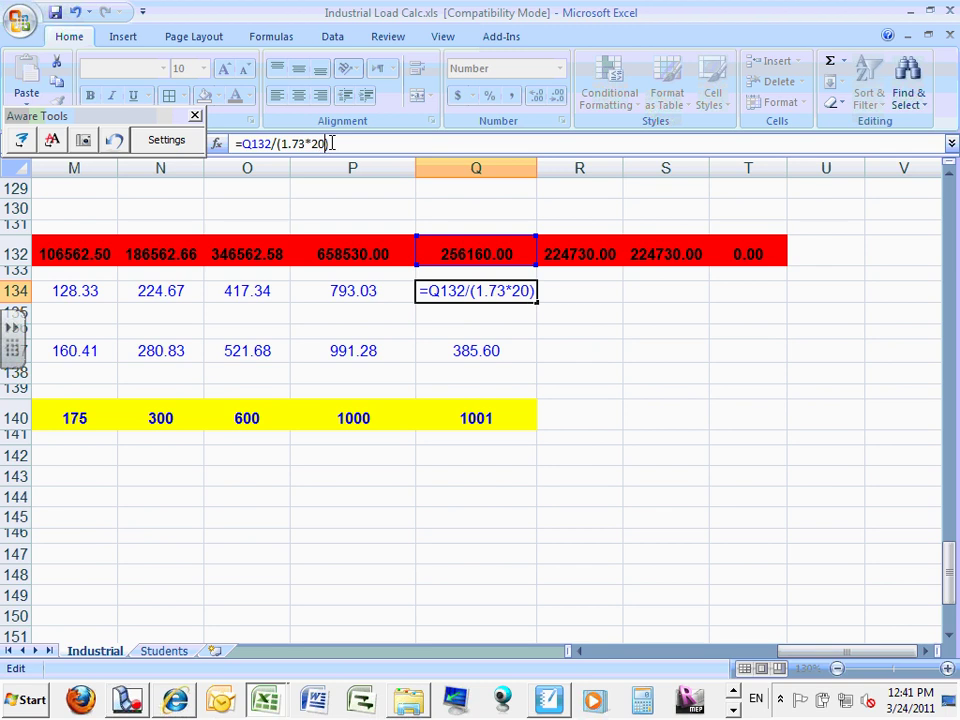
pyautogui.write('8')
pyautogui.press('Return')
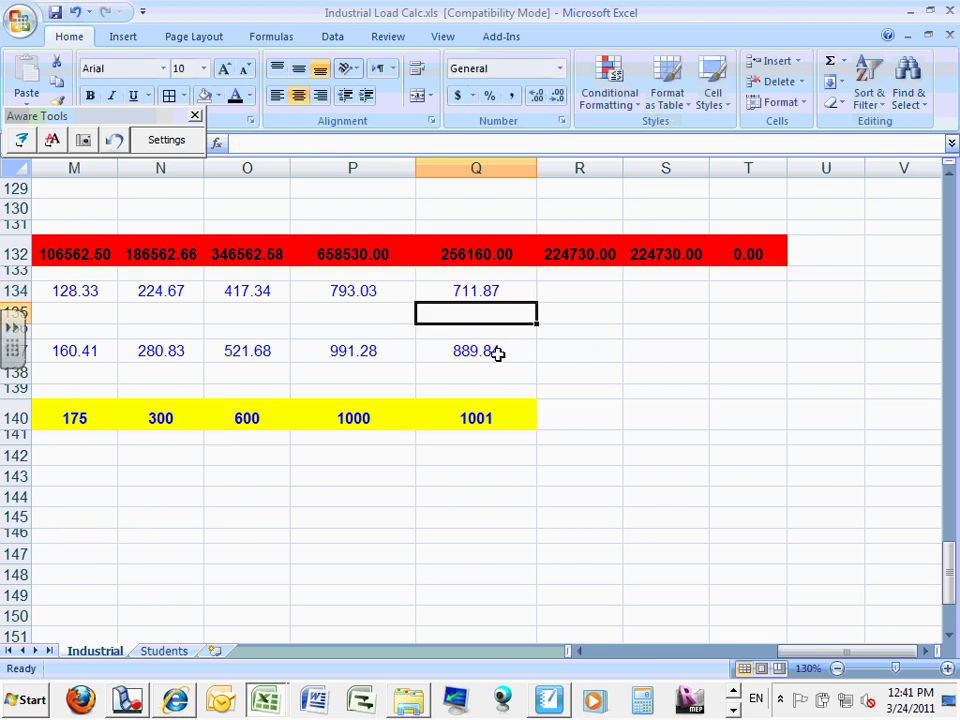
# Step: Set the service size in Q140 to 1000 amps
pyautogui.click(495, 416)
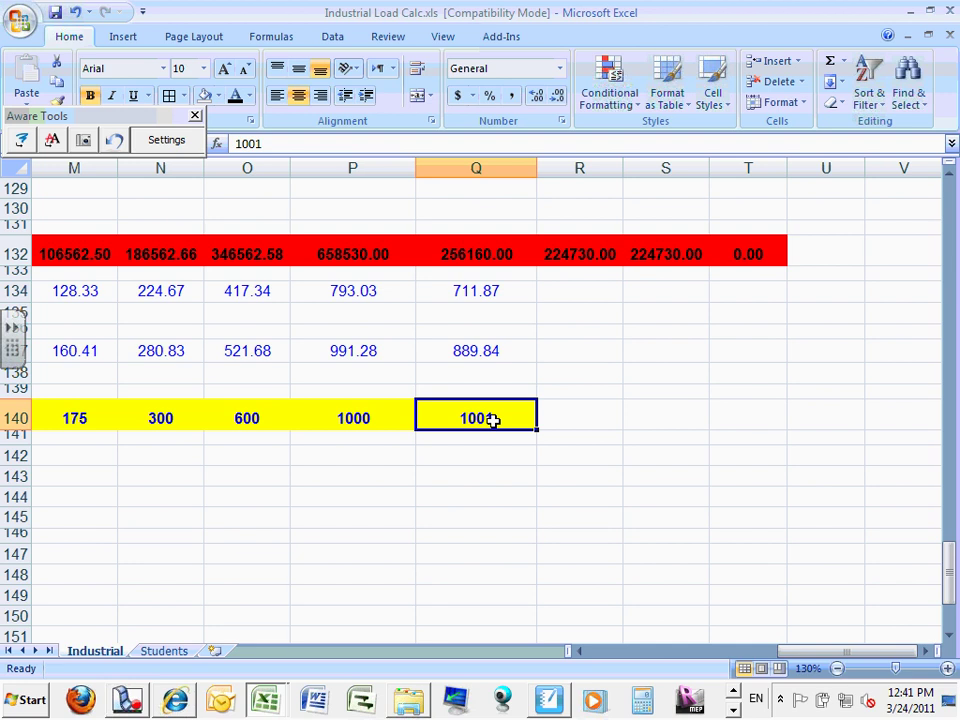
pyautogui.write('1000')
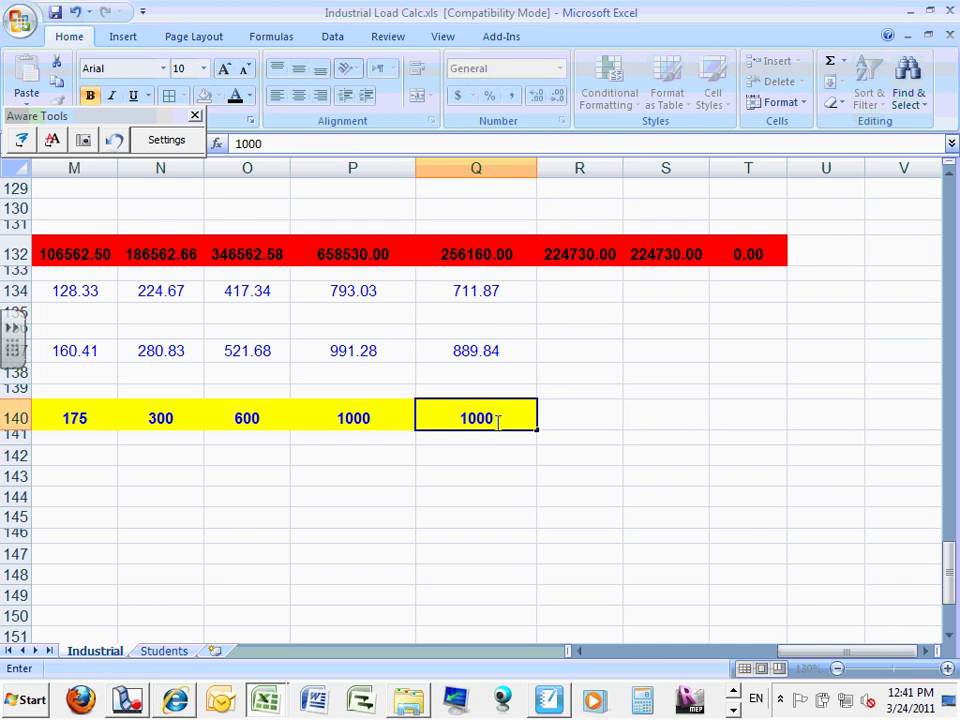
pyautogui.click(503, 456)
# Step: Review column Q's amperes and service size in Q134:Q140, and the demand load totals in R132:T132
pyautogui.click(503, 420)
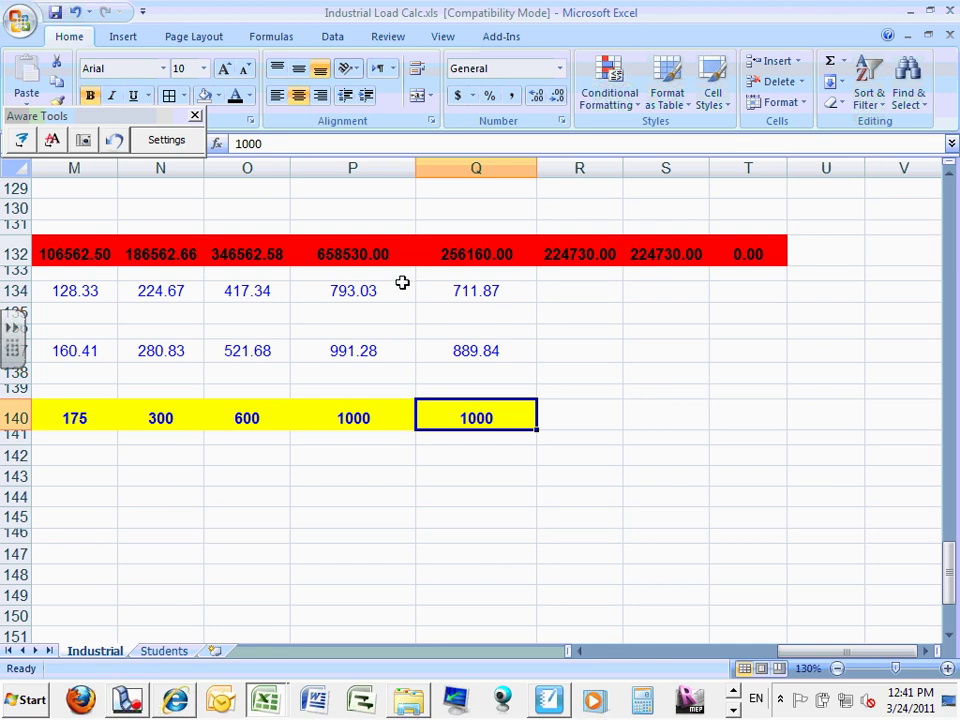
pyautogui.moveTo(497, 296); pyautogui.dragTo(487, 410)
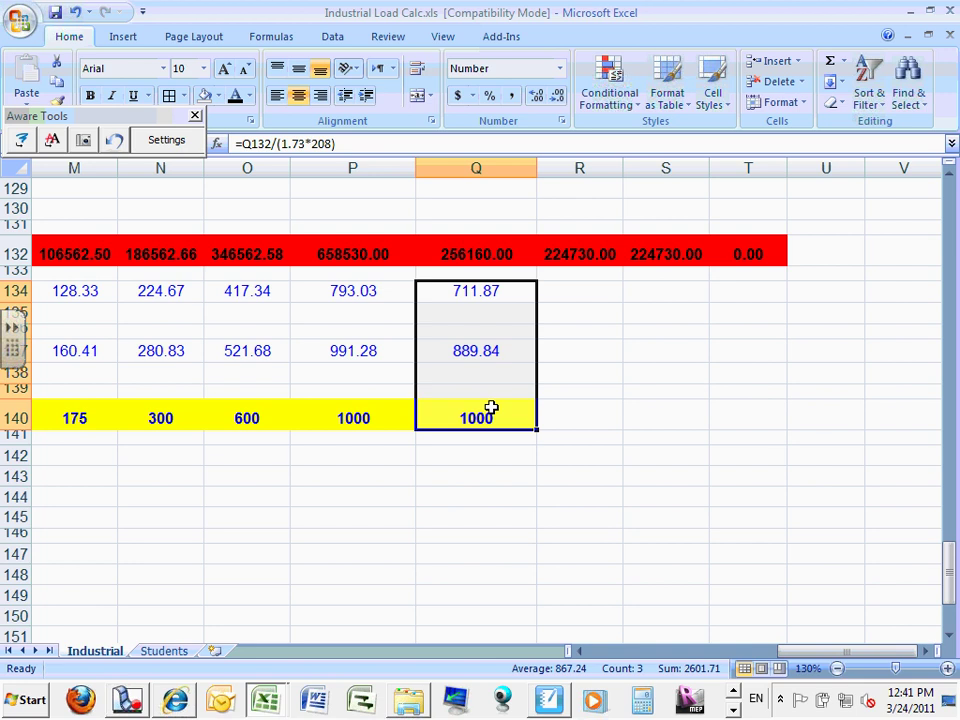
pyautogui.click(681, 402)
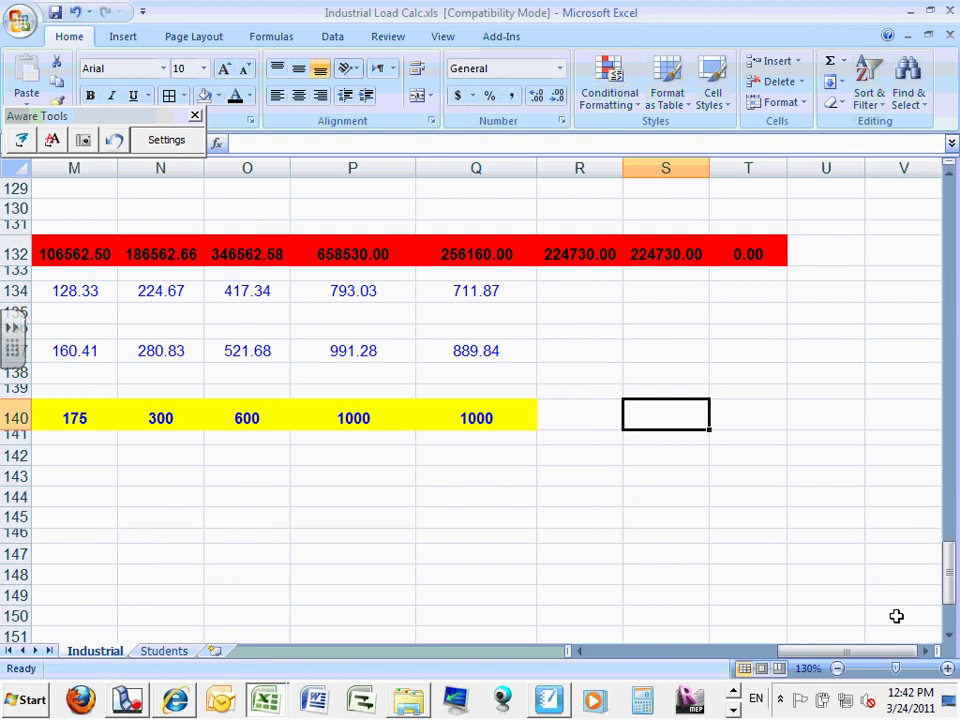
pyautogui.moveTo(846, 652); pyautogui.dragTo(740, 668)
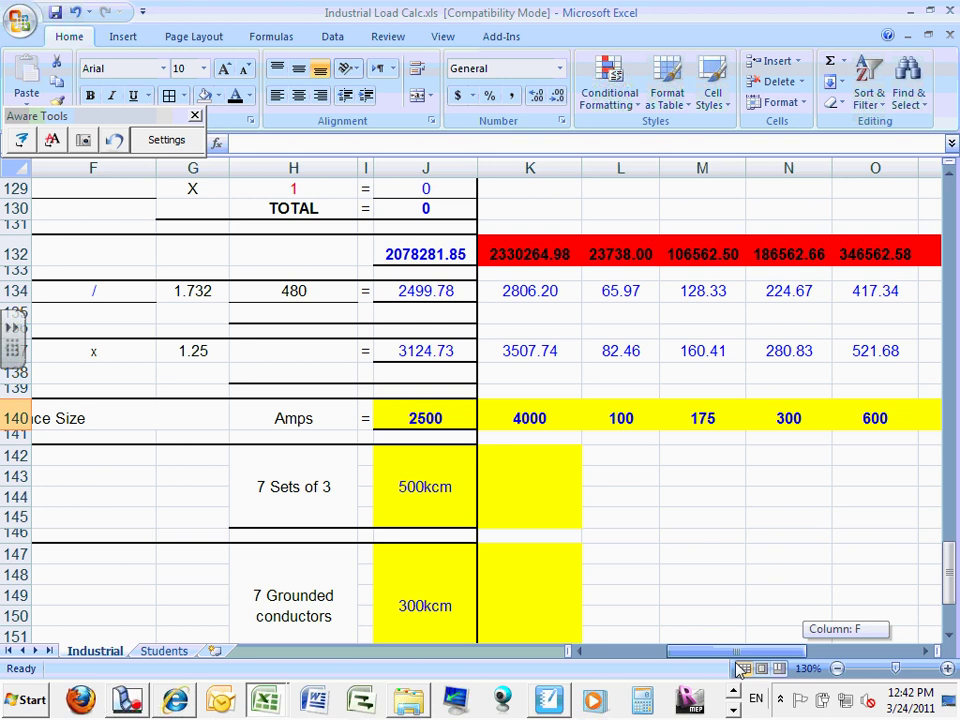
pyautogui.moveTo(740, 668); pyautogui.dragTo(856, 650)
pyautogui.moveTo(570, 255); pyautogui.dragTo(647, 256)
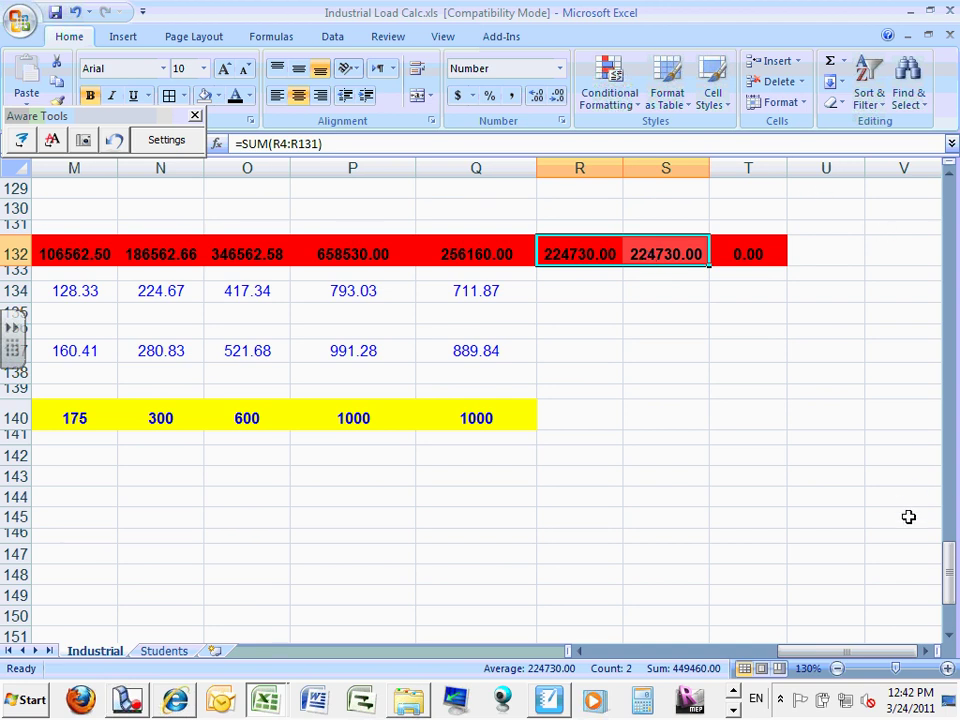
pyautogui.moveTo(950, 570)
pyautogui.mouseDown()
pyautogui.moveTo(950, 195)
pyautogui.moveTo(952, 556)
pyautogui.mouseUp()
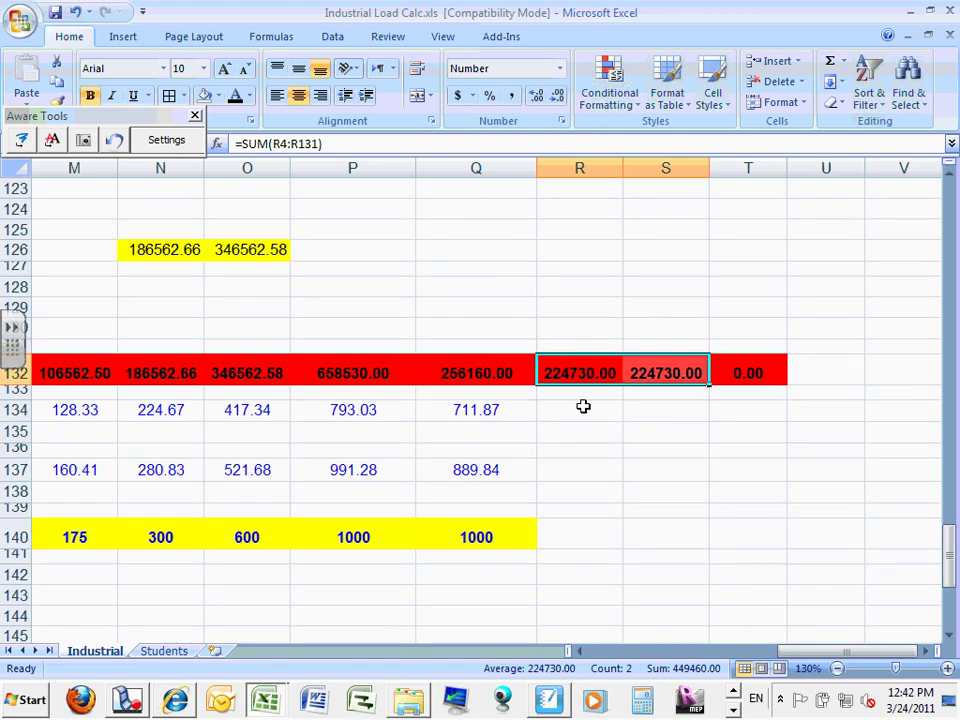
pyautogui.moveTo(767, 373); pyautogui.dragTo(606, 377)
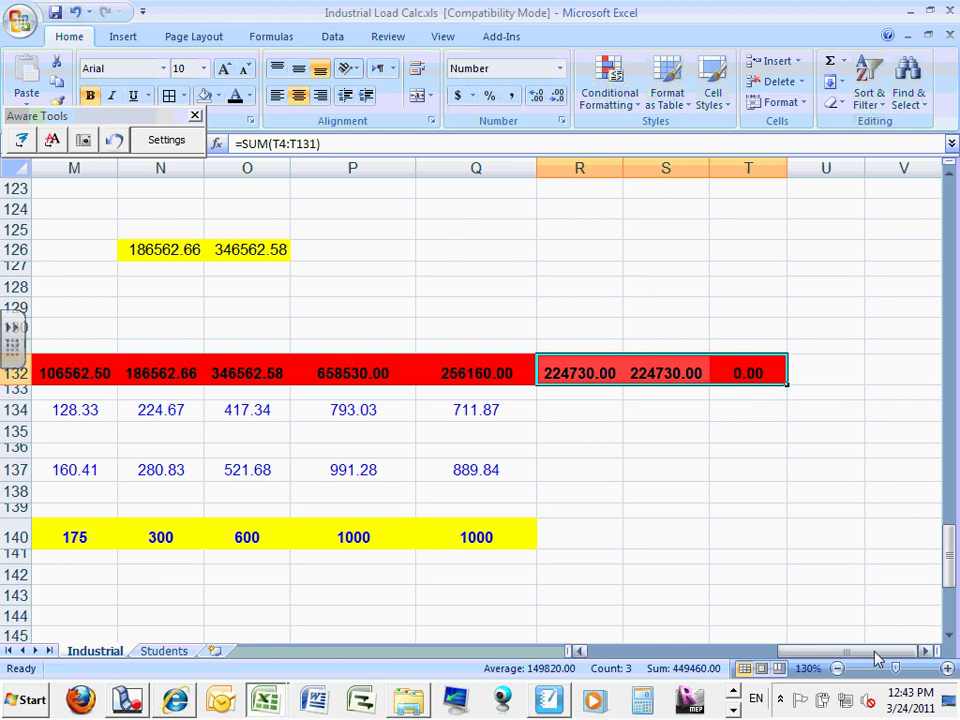
# Step: Fill the 500kcm conductor size from J142:J145 across into K142:K145
pyautogui.moveTo(816, 658); pyautogui.dragTo(709, 645)
pyautogui.moveTo(952, 558); pyautogui.dragTo(952, 570)
pyautogui.click(547, 404)
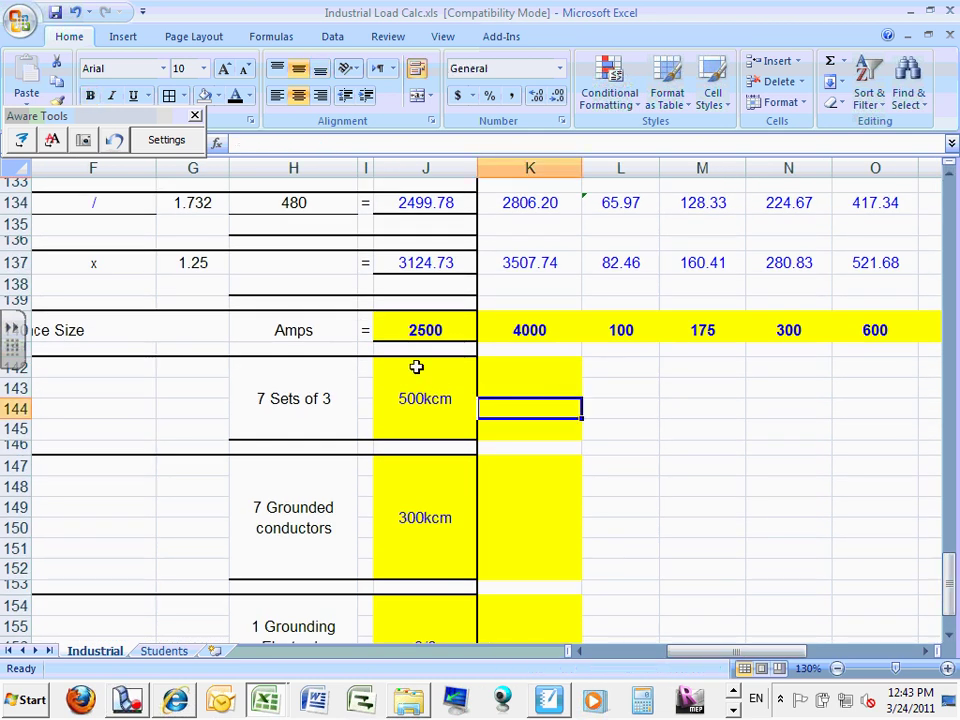
pyautogui.click(531, 372)
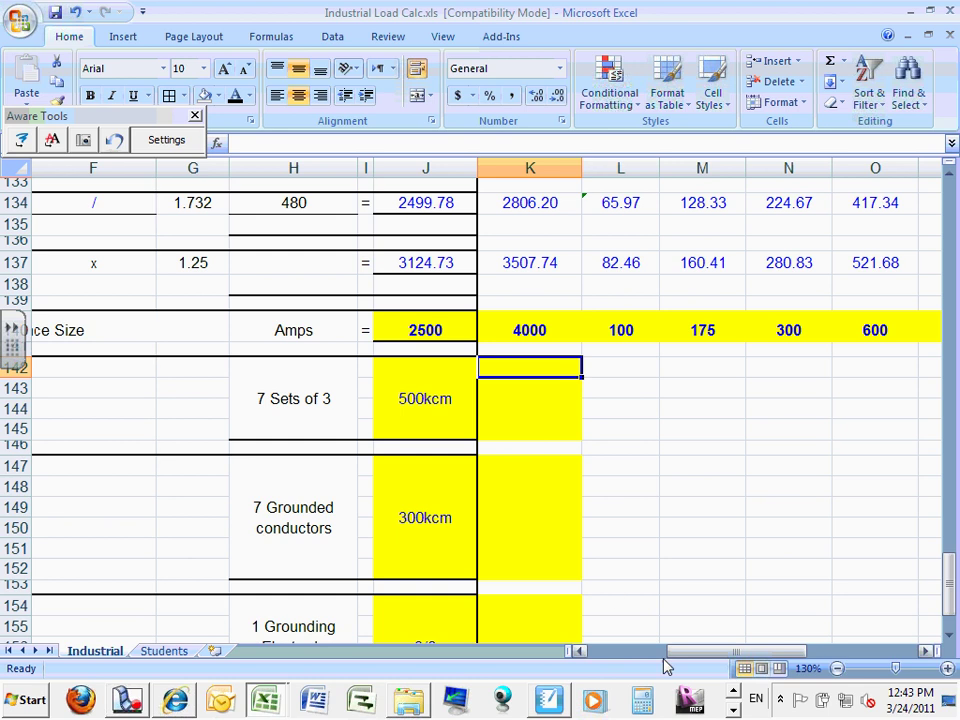
pyautogui.moveTo(677, 653); pyautogui.dragTo(713, 660)
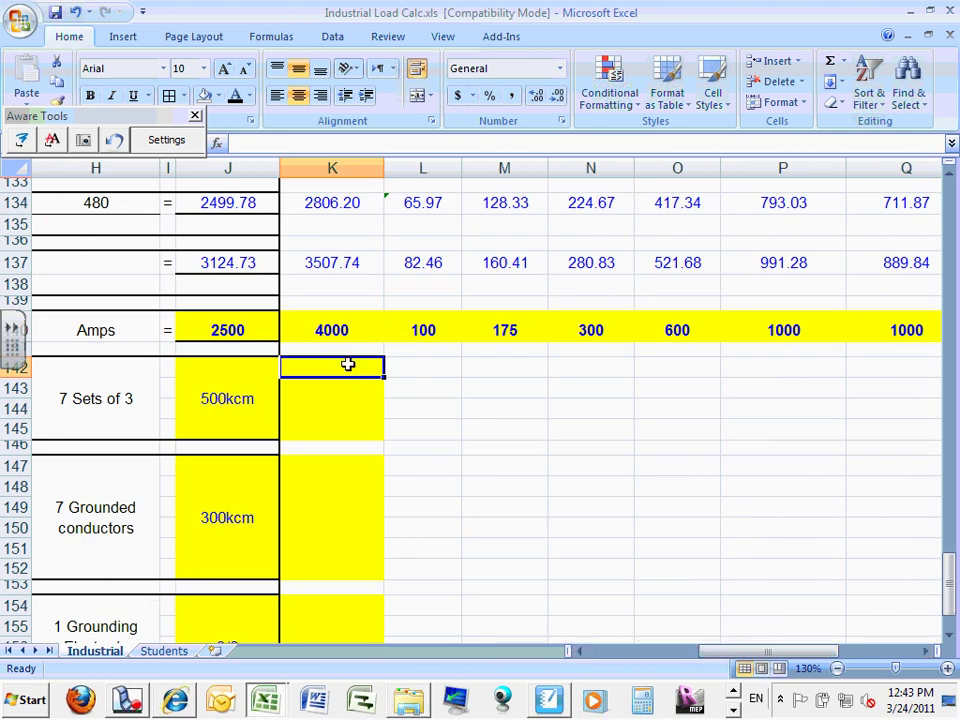
pyautogui.moveTo(349, 364); pyautogui.dragTo(348, 378)
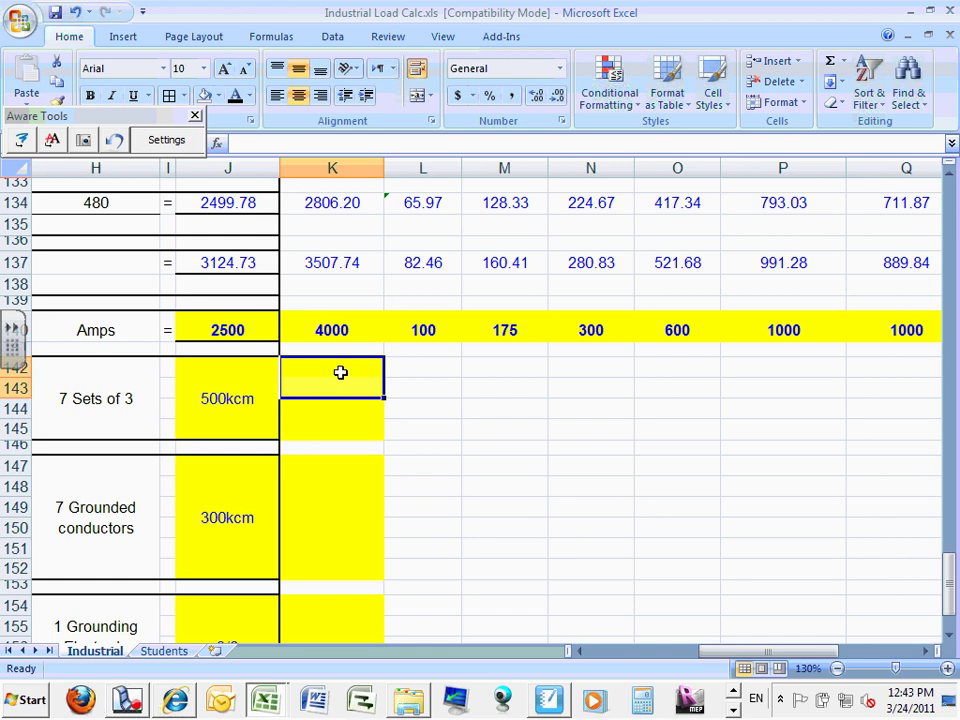
pyautogui.click(222, 384)
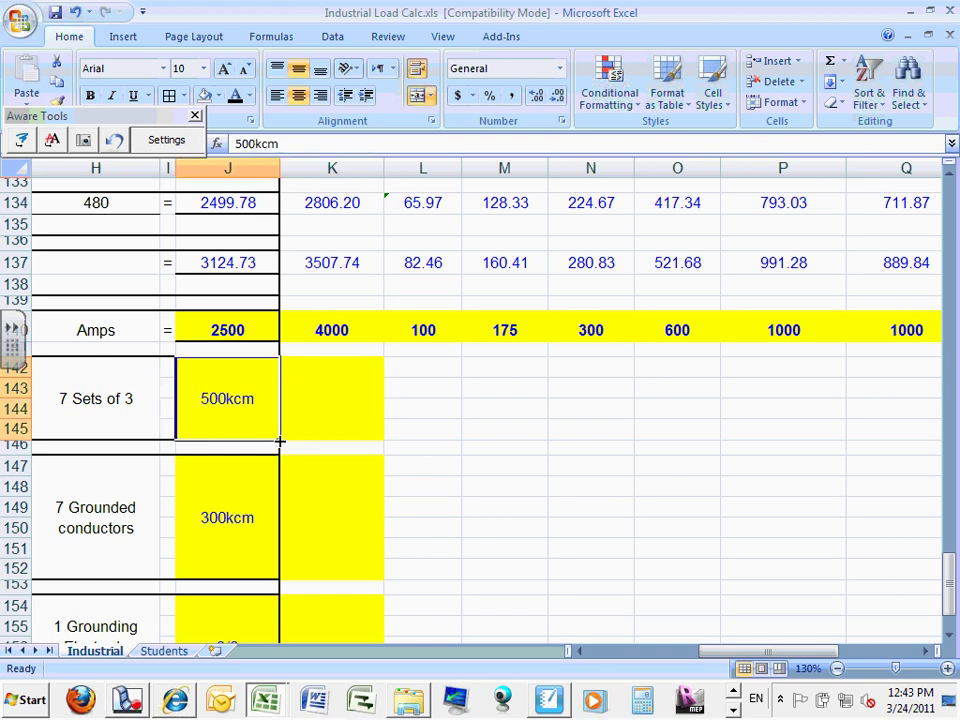
pyautogui.moveTo(279, 441); pyautogui.dragTo(334, 433)
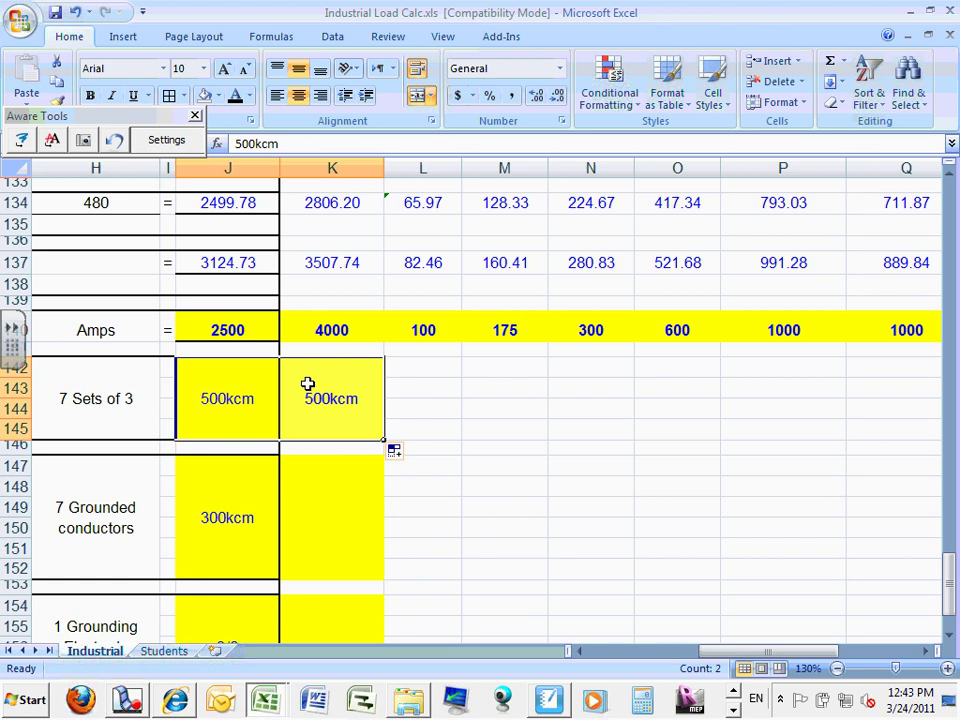
# Step: Change K142's conductor entry to "11 sets of (3) 500kcm", and clear the old conductor entries in H142:J145
pyautogui.doubleClick(308, 386)
pyautogui.write('11 ')
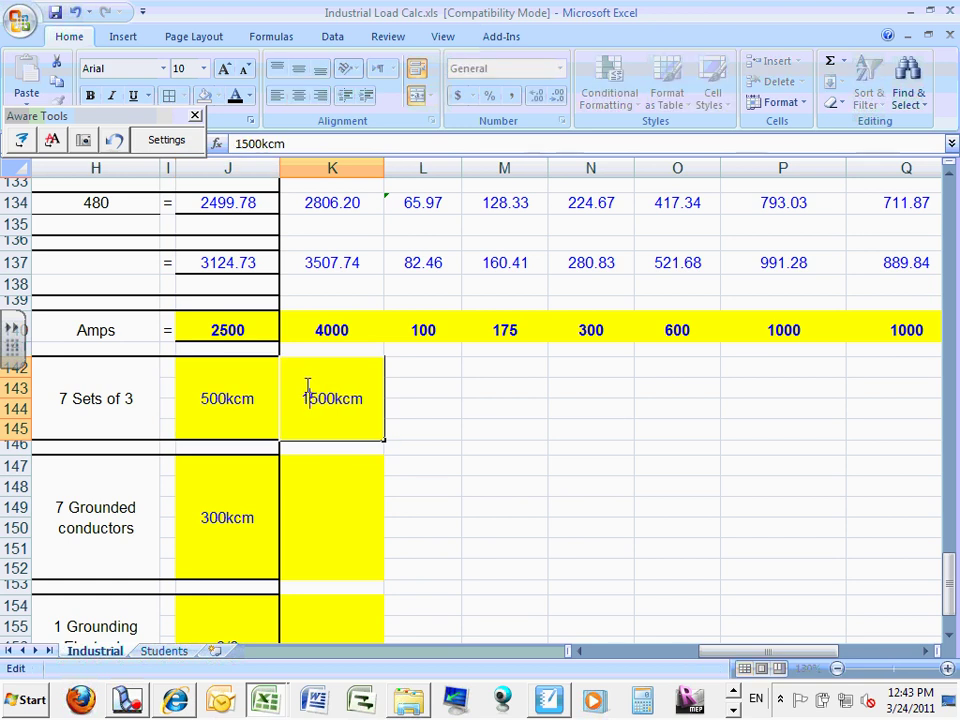
pyautogui.write('sets of')
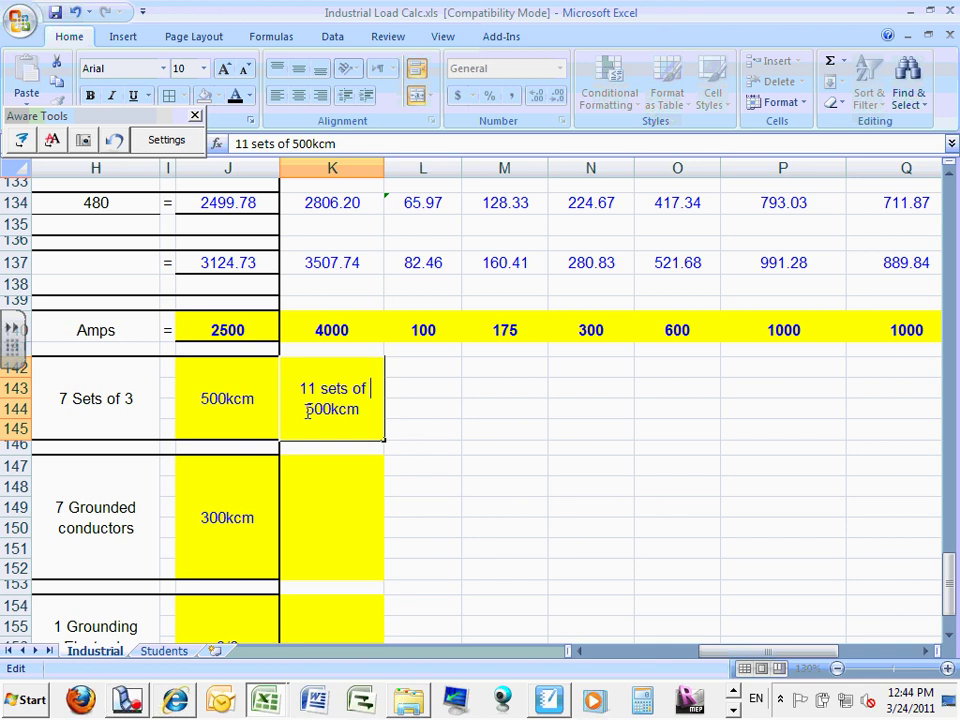
pyautogui.write('(3)')
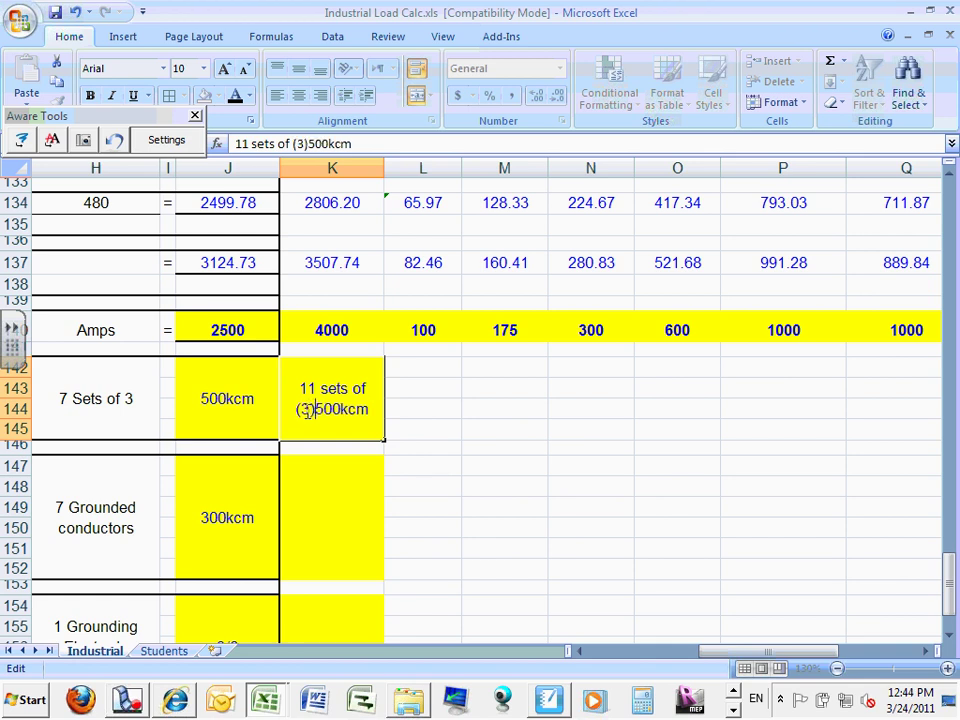
pyautogui.click(450, 483)
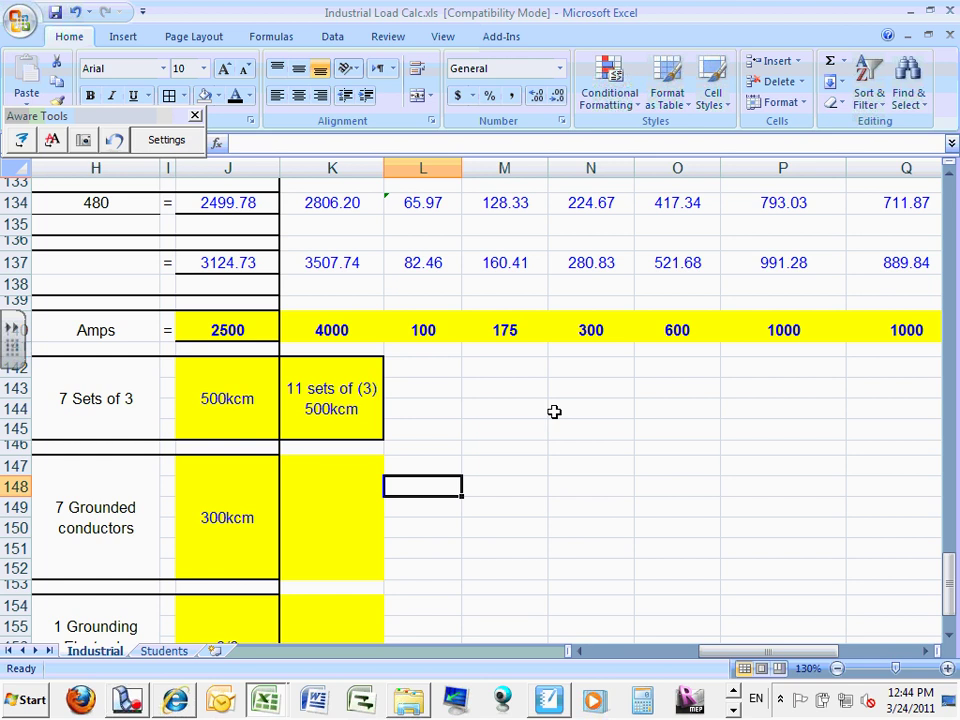
pyautogui.moveTo(47, 414); pyautogui.dragTo(197, 399)
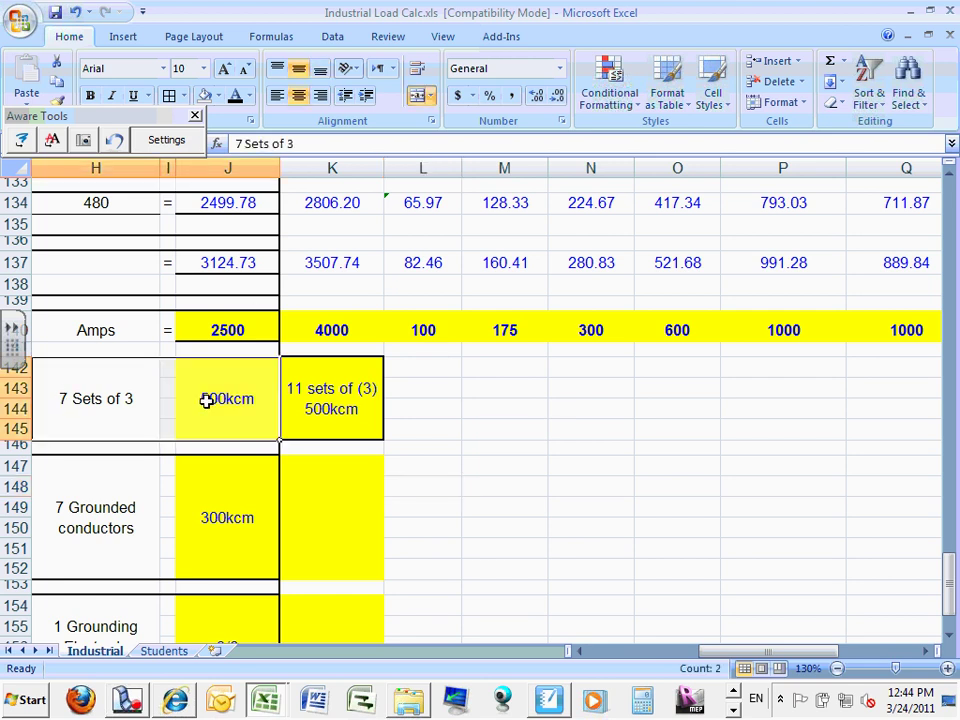
pyautogui.press('Delete')
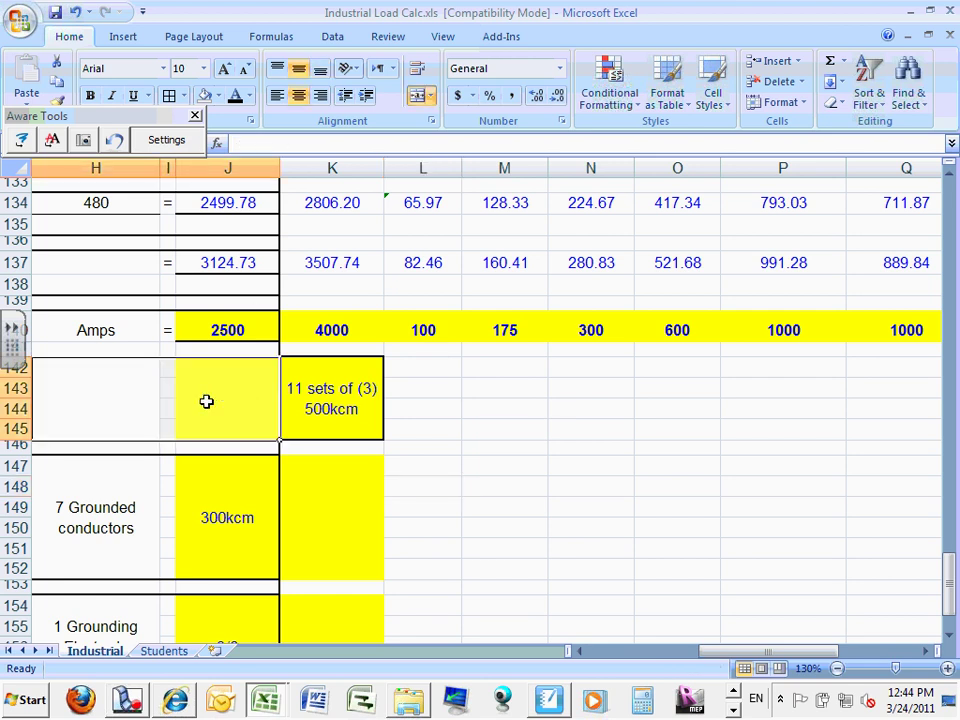
# Step: Build the grounded conductor formula =200+(K140-200) in K147
pyautogui.click(329, 498)
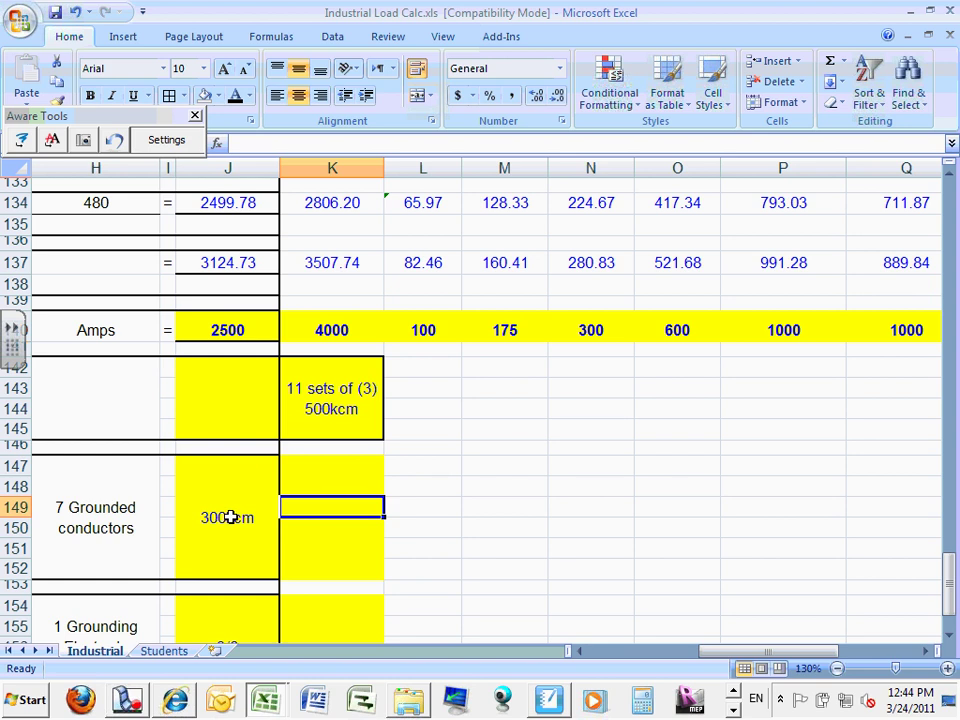
pyautogui.click(334, 467)
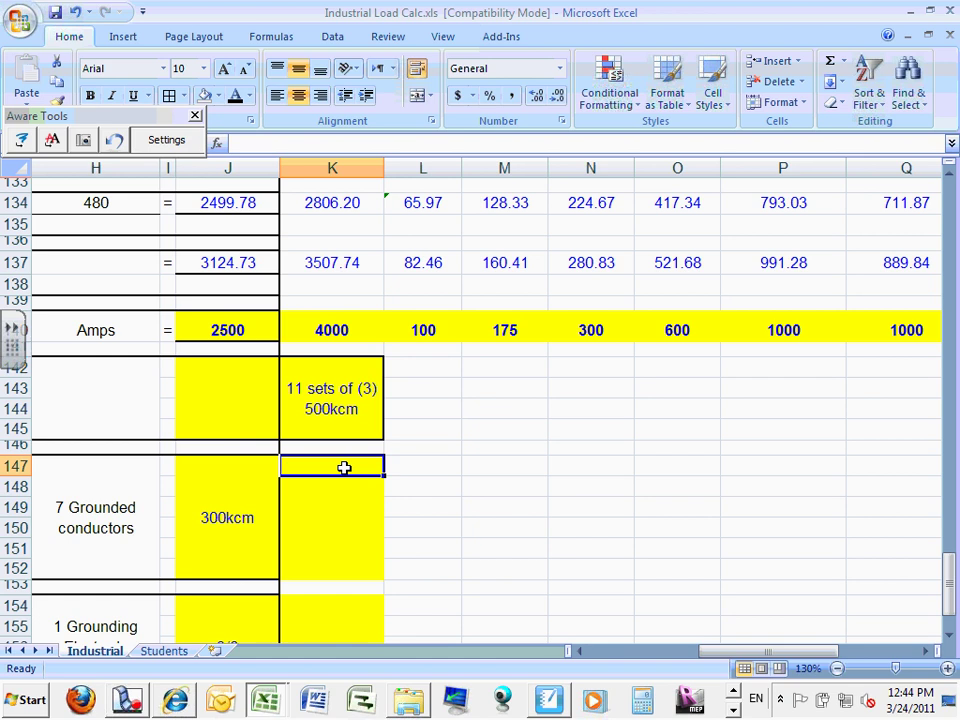
pyautogui.write('=')
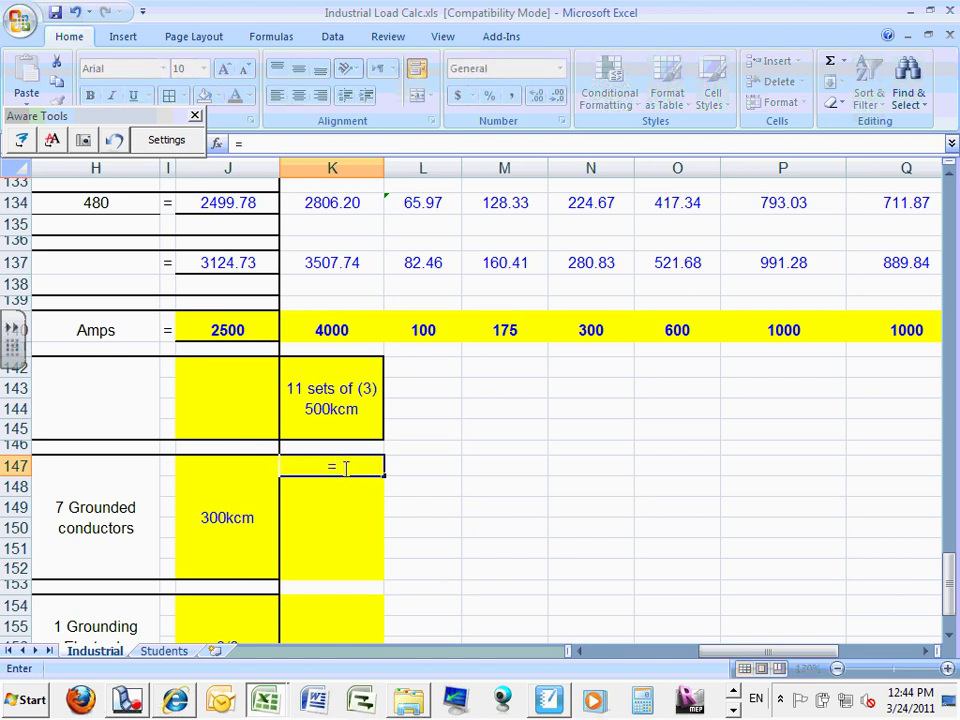
pyautogui.write('200')
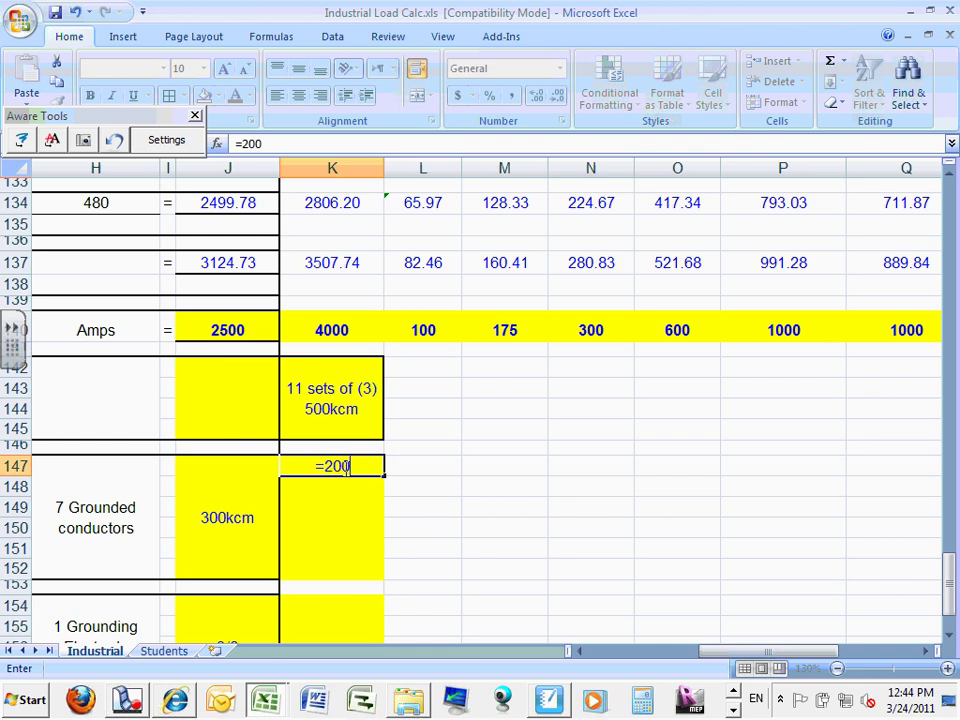
pyautogui.write('+')
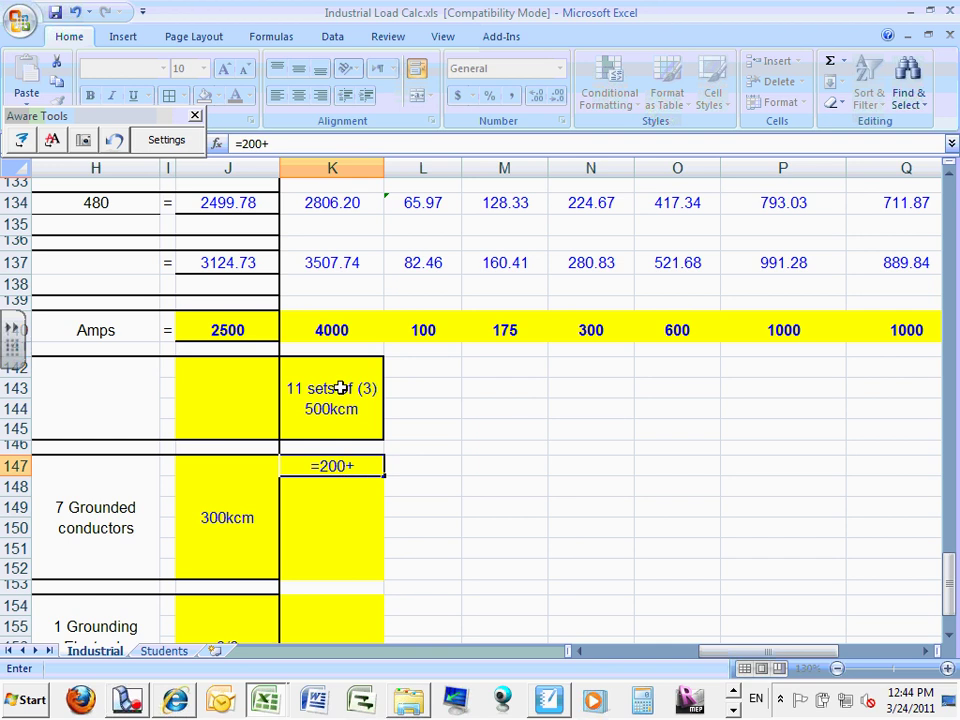
pyautogui.click(352, 331)
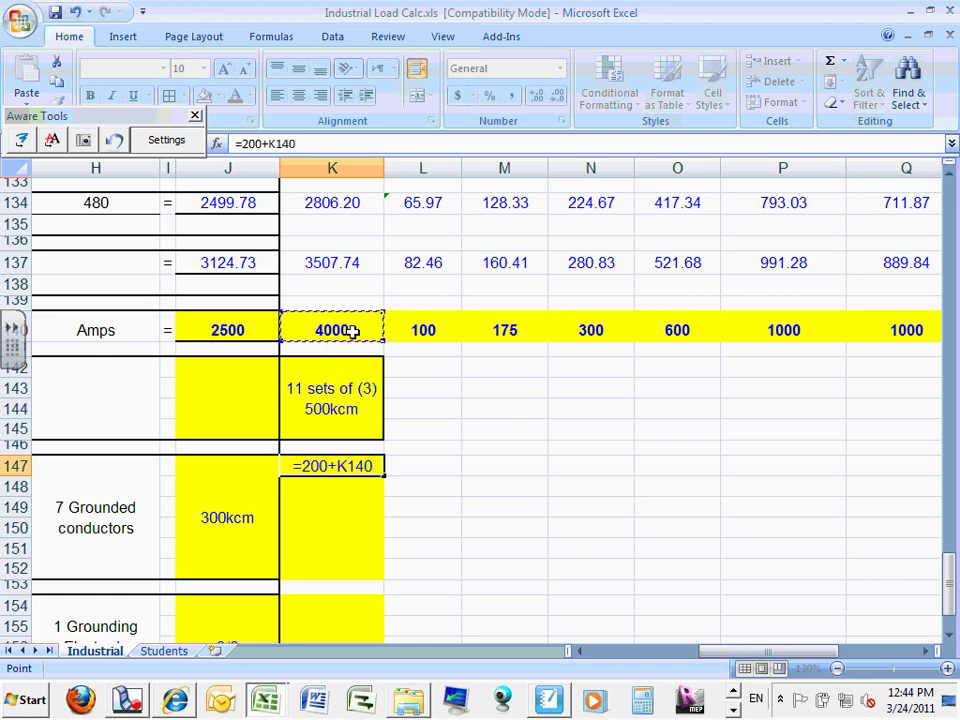
pyautogui.write('-')
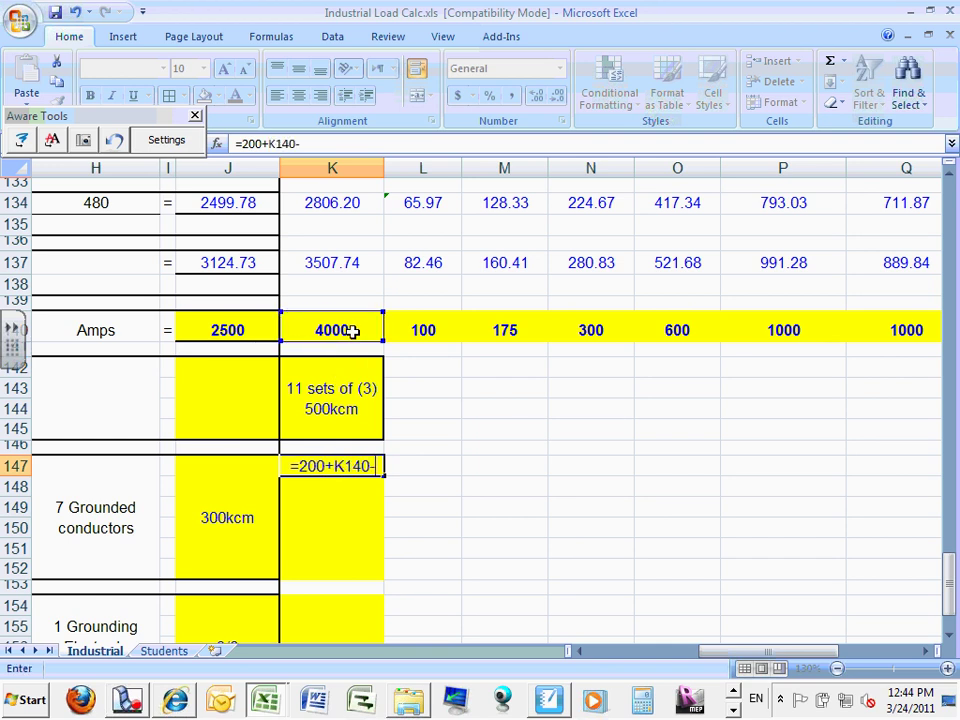
pyautogui.write('200')
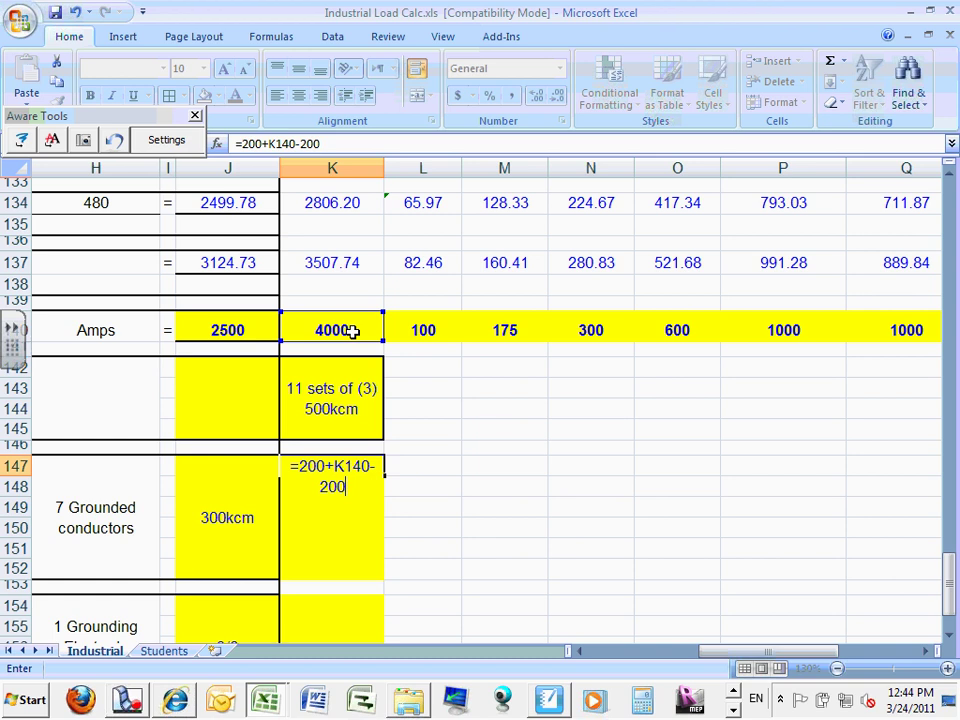
pyautogui.write(')')
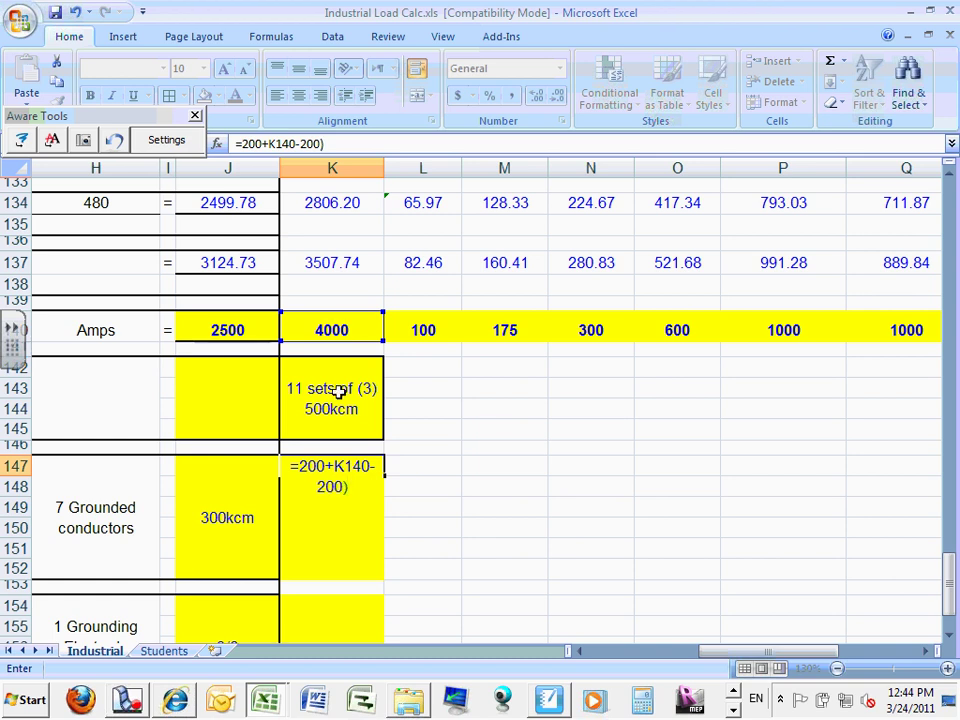
pyautogui.click(335, 466)
pyautogui.write('(')
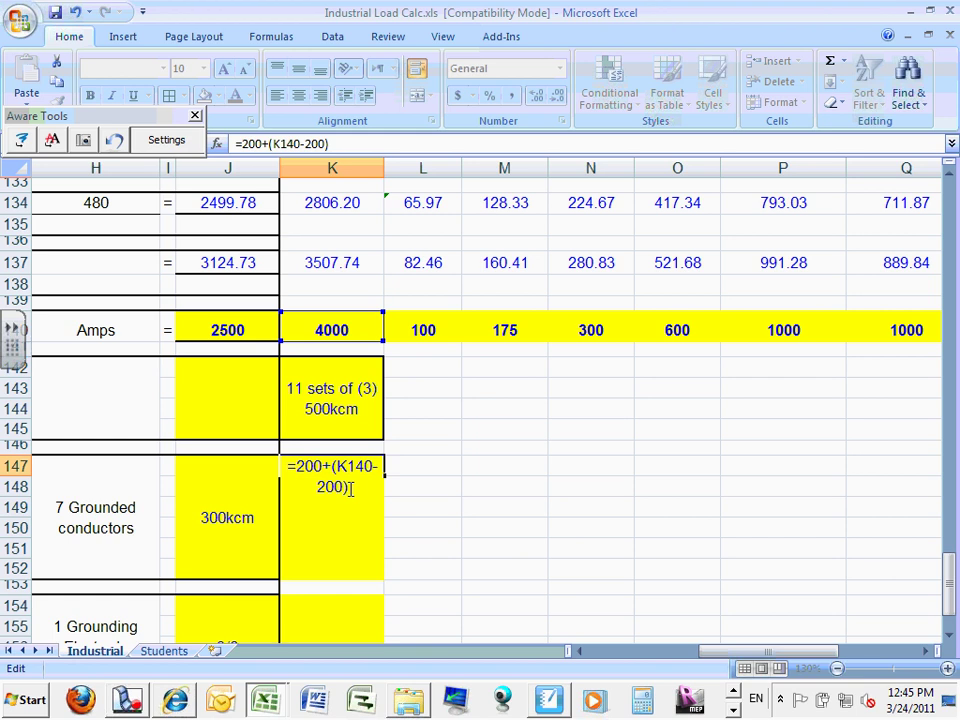
# Step: Multiply the bracketed part of K147's formula by 0.7, completing it as =200+(K140-200)*0.7
pyautogui.write('0.7')
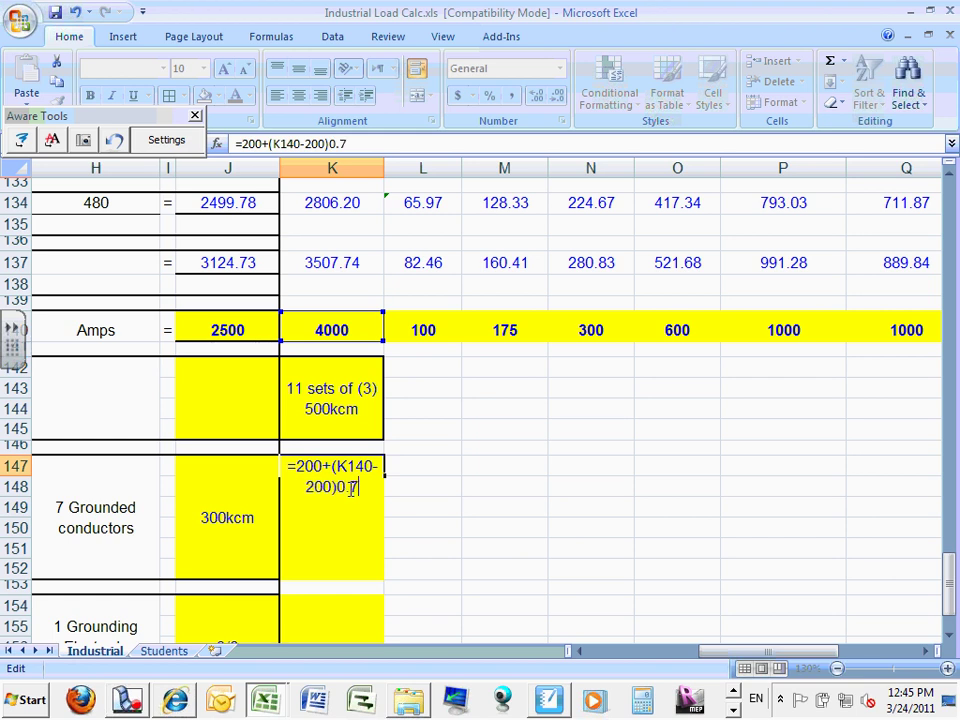
pyautogui.press('Return')
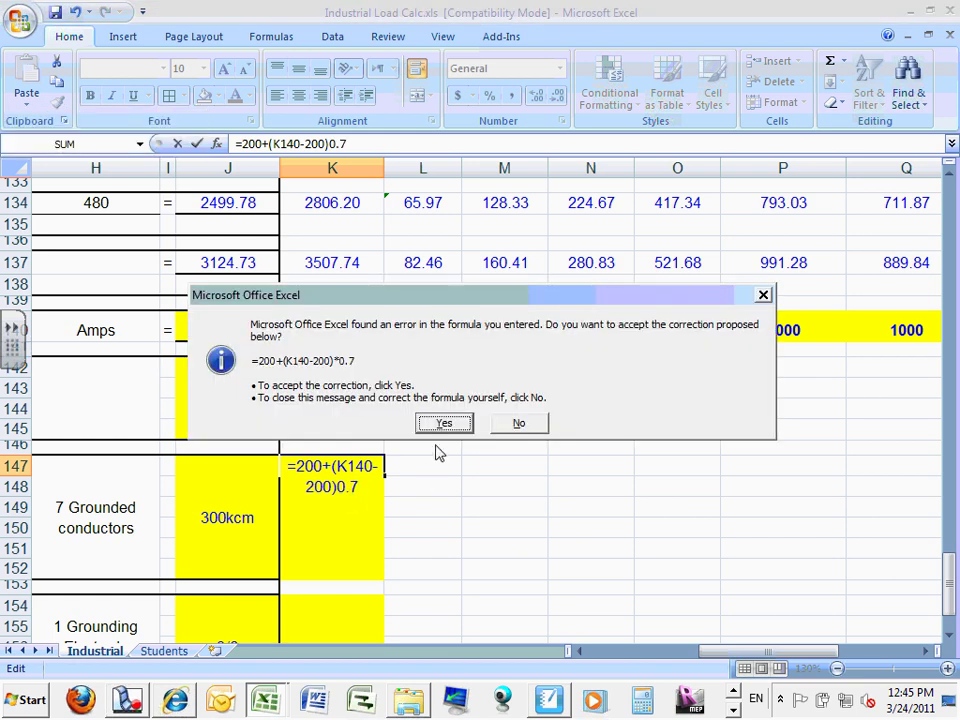
pyautogui.click(519, 424)
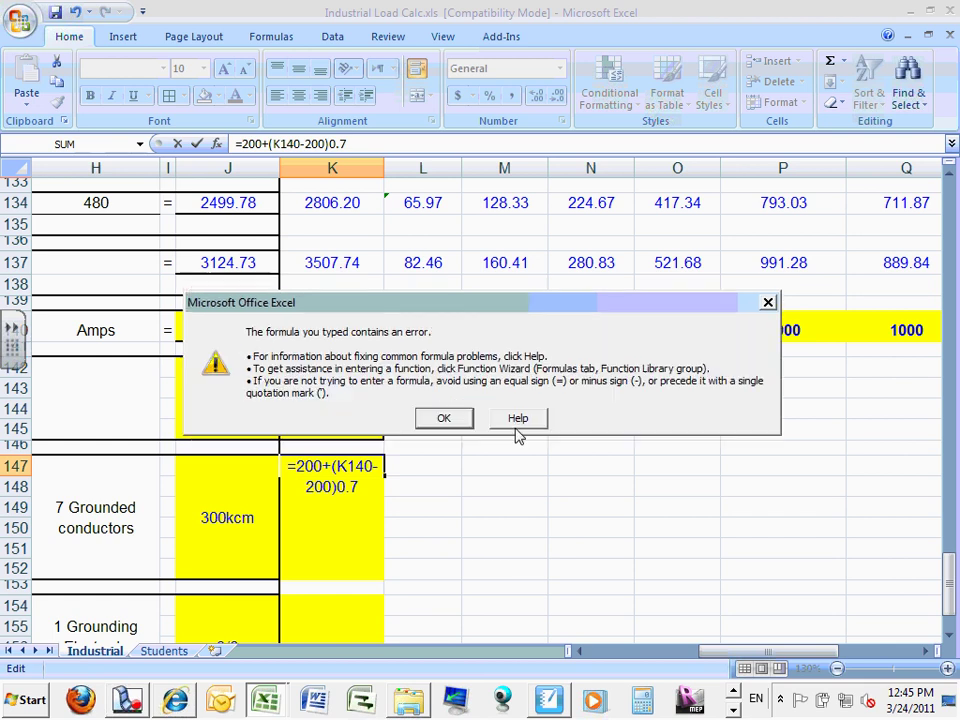
pyautogui.click(443, 418)
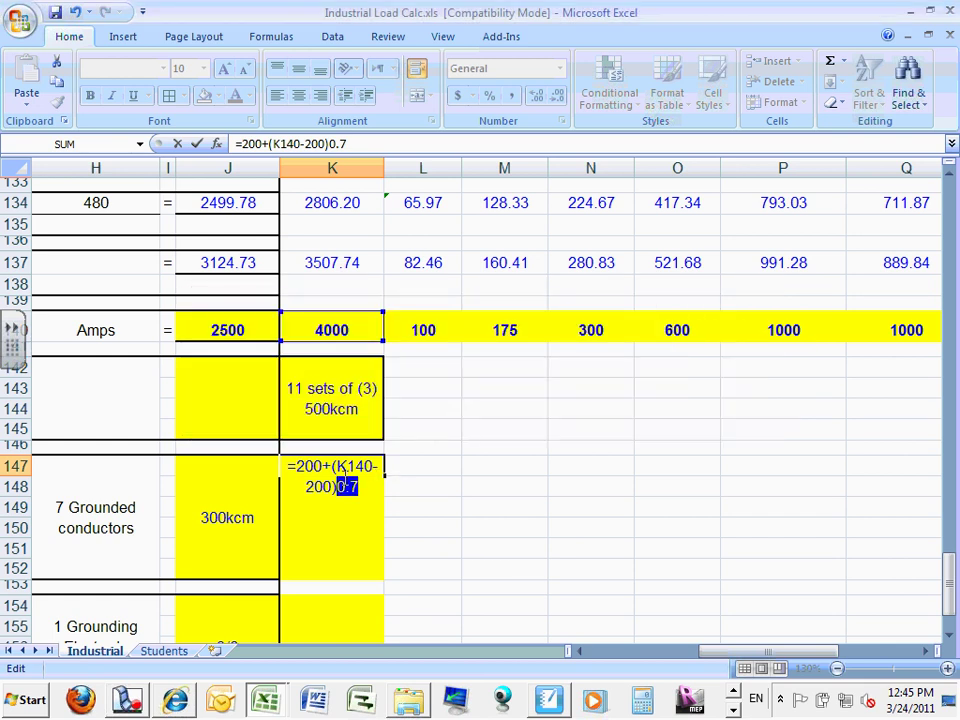
pyautogui.click(338, 487)
pyautogui.write('*')
pyautogui.press('Return')
pyautogui.click(433, 506)
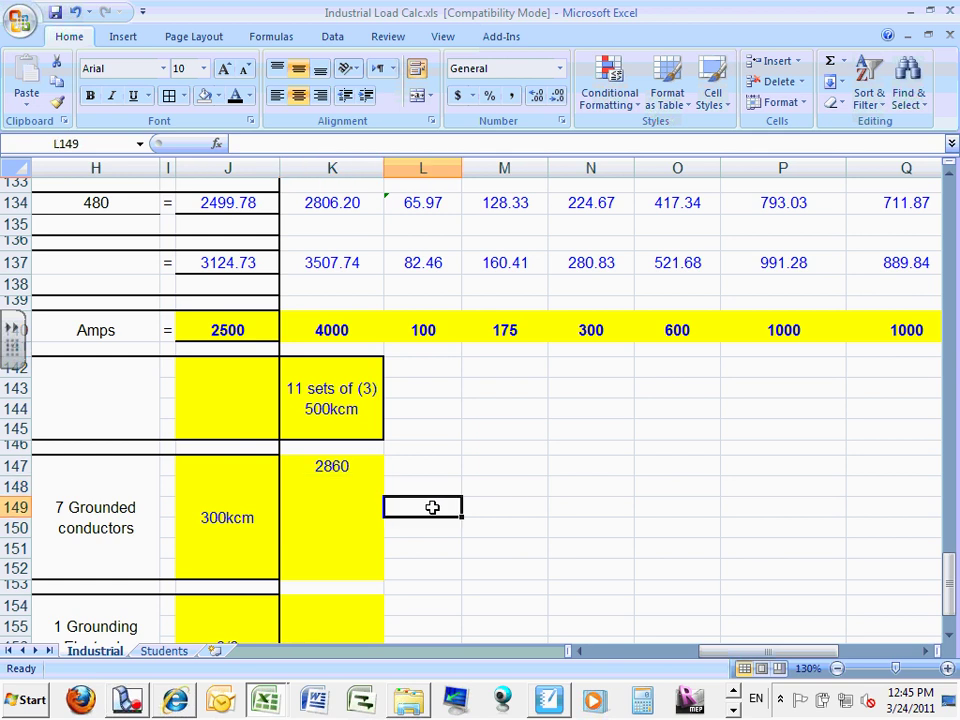
# Step: Merge K148:K152 into one cell beneath the grounded conductor amperes
pyautogui.click(354, 467)
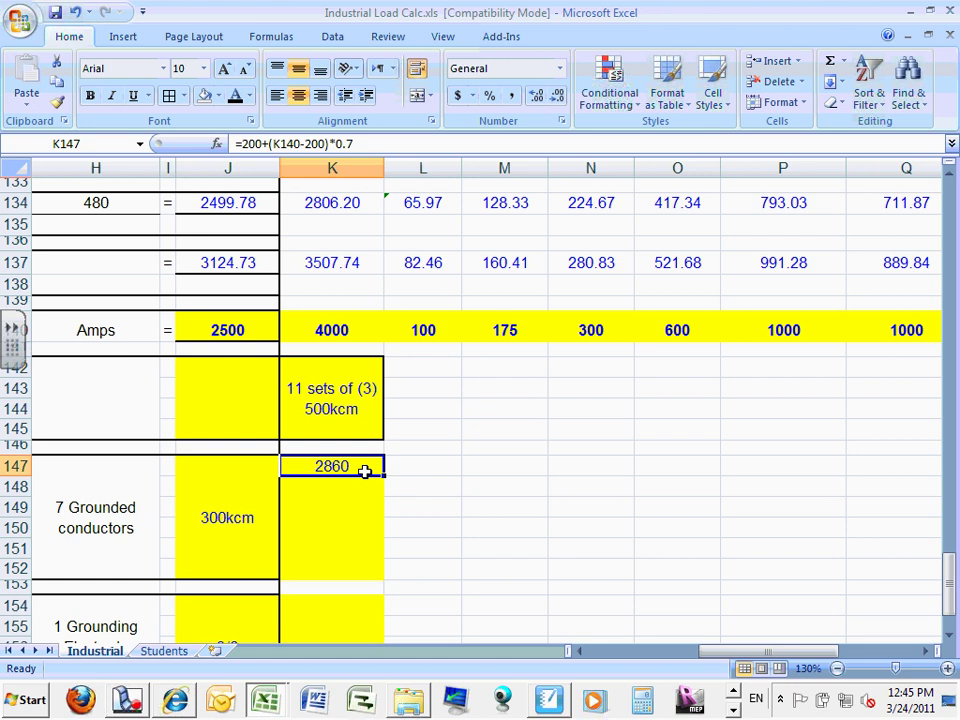
pyautogui.click(244, 506)
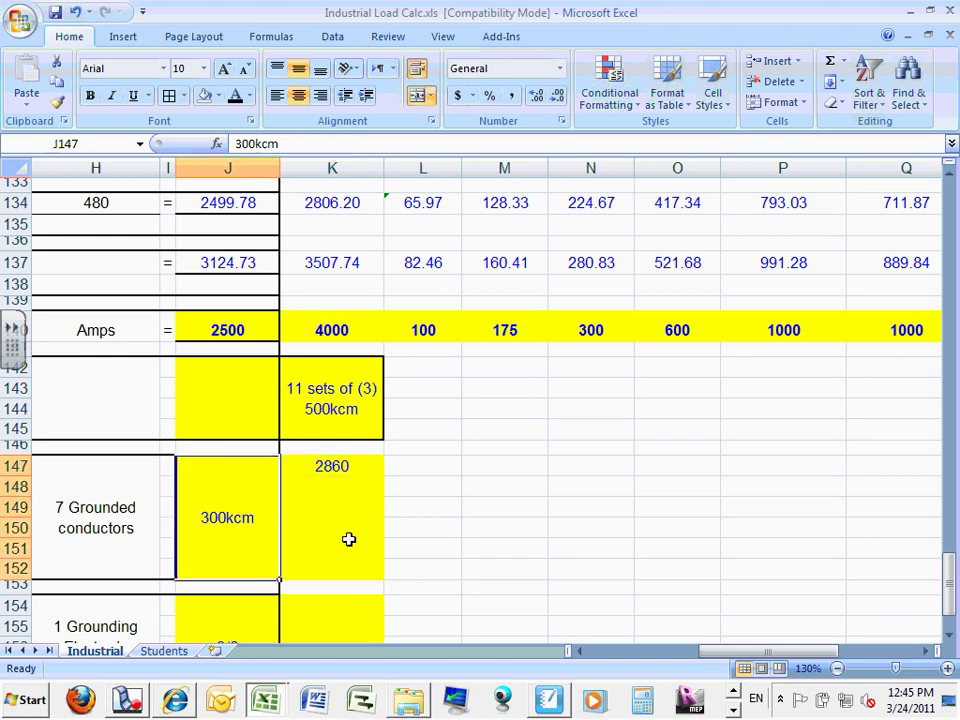
pyautogui.click(332, 505)
pyautogui.click(324, 486)
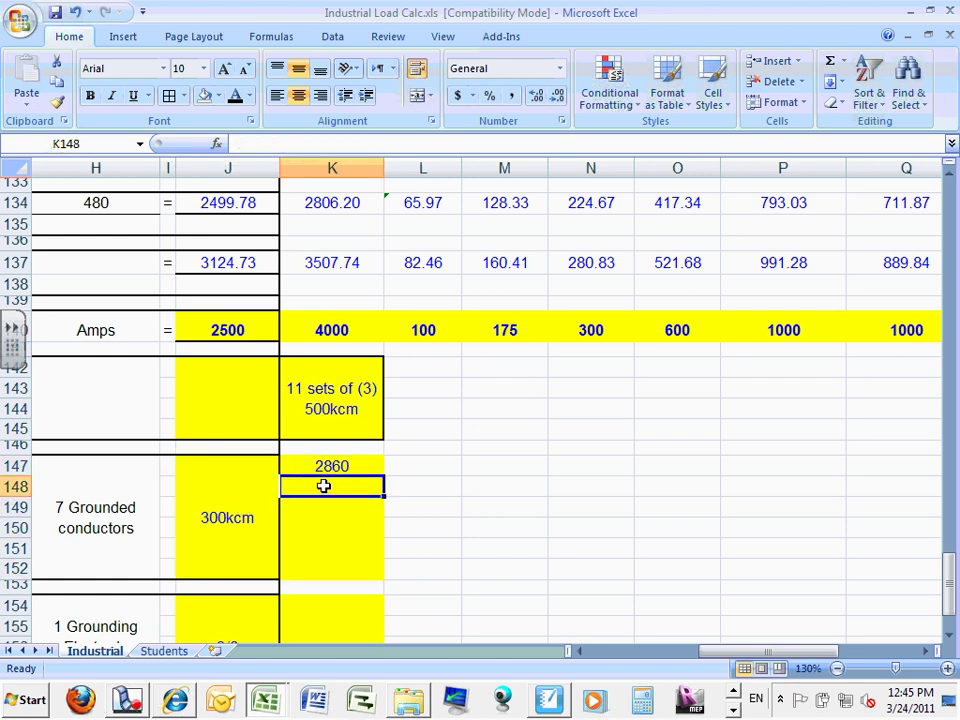
pyautogui.moveTo(324, 486); pyautogui.dragTo(321, 568)
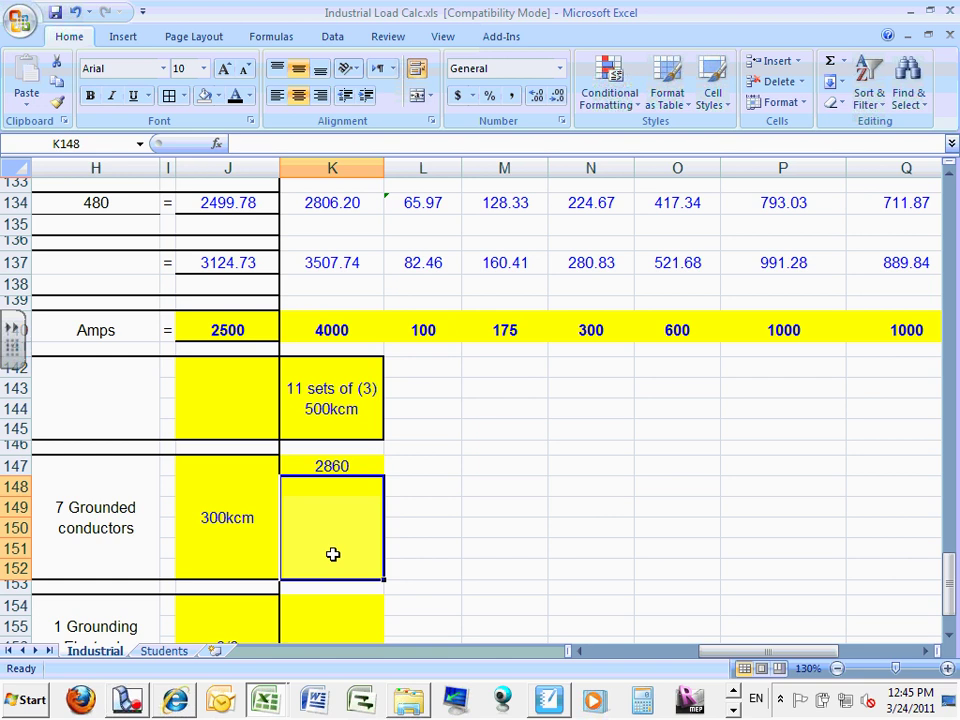
pyautogui.rightClick(334, 540)
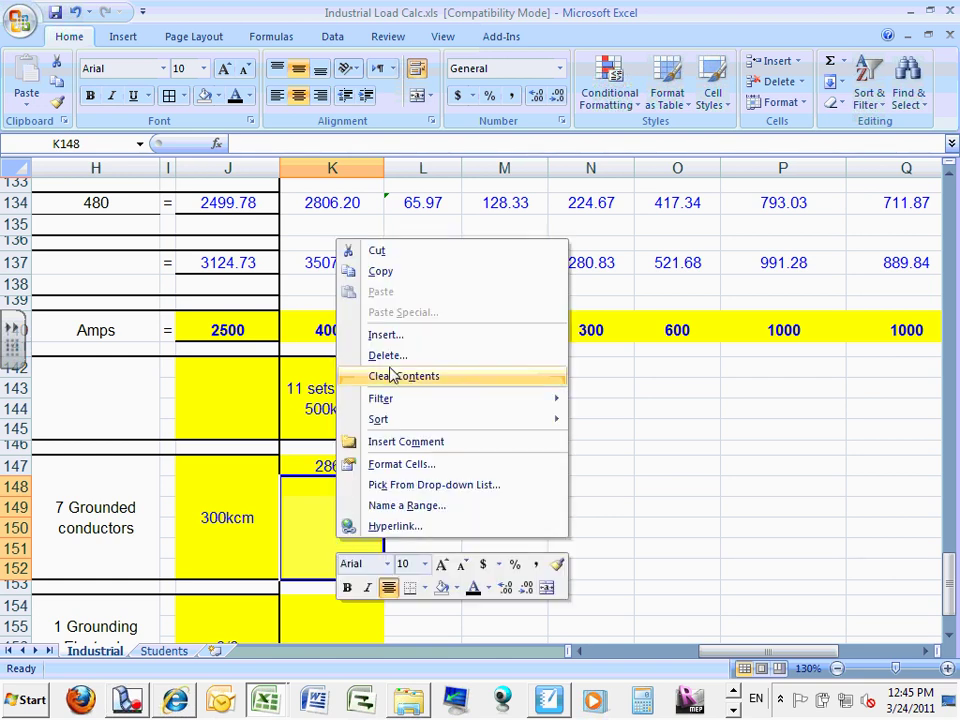
pyautogui.click(405, 464)
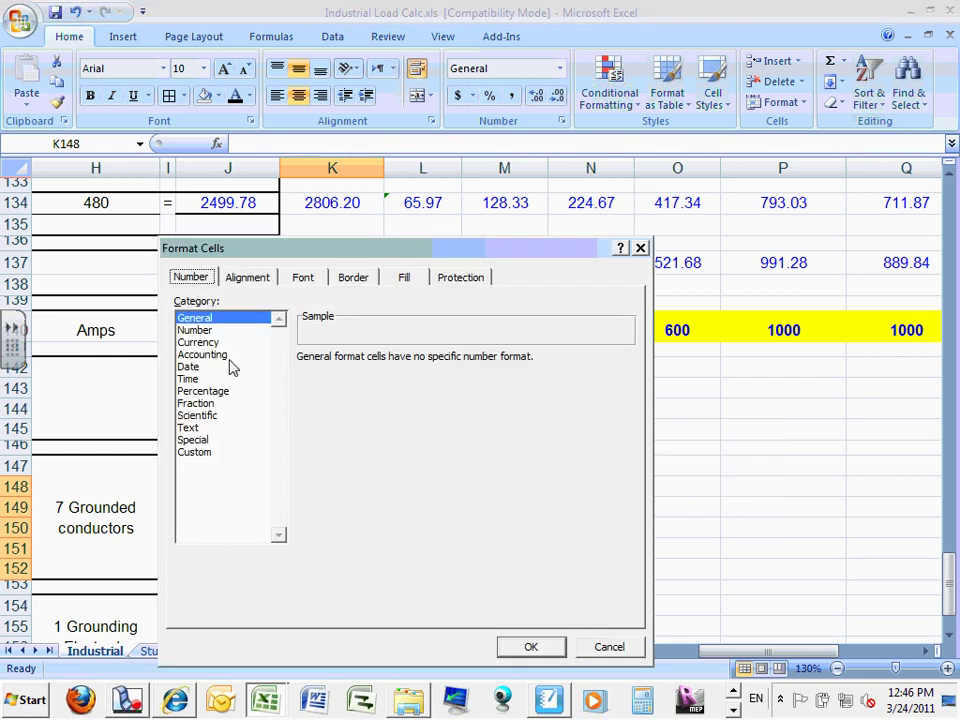
pyautogui.click(249, 279)
pyautogui.click(189, 474)
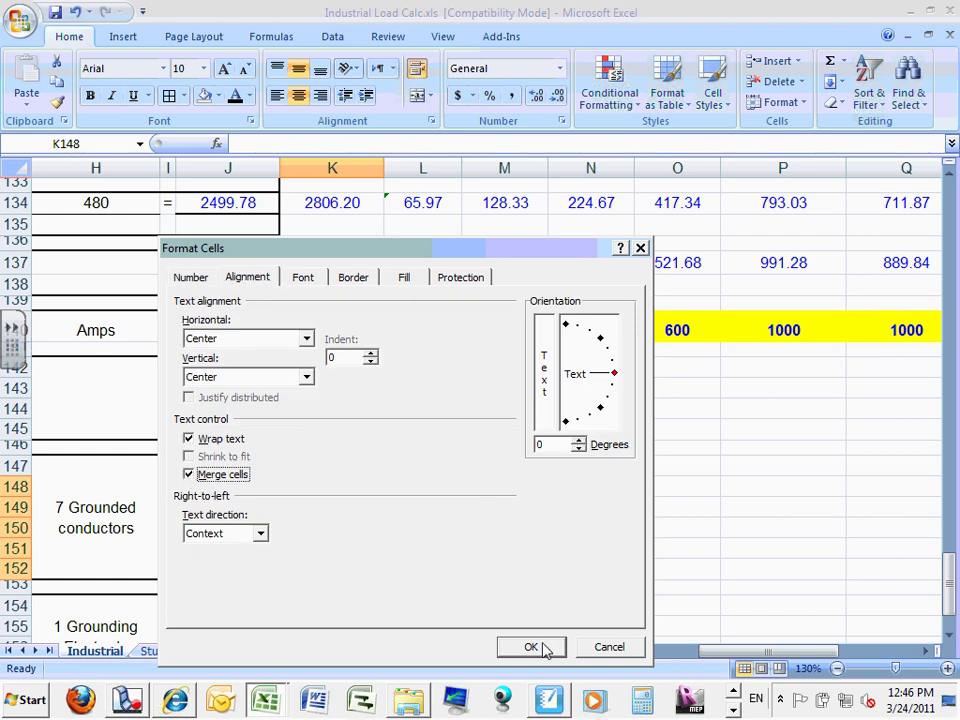
pyautogui.click(538, 648)
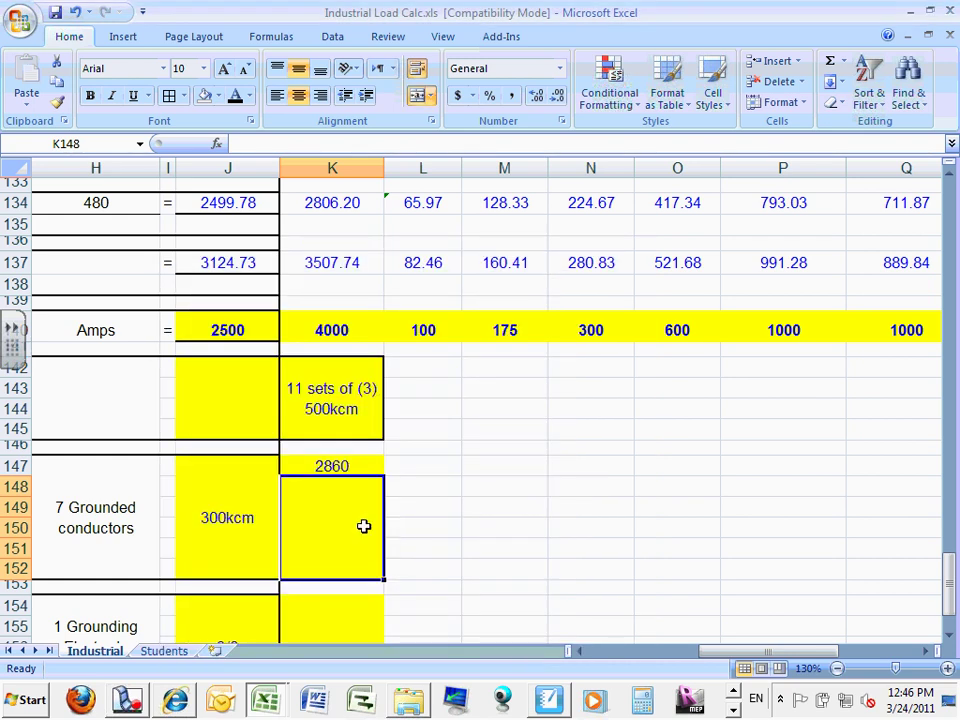
# Step: Copy the text "11 sets of (3) 500kcm" from K142 into the merged cell K148
pyautogui.doubleClick(325, 409)
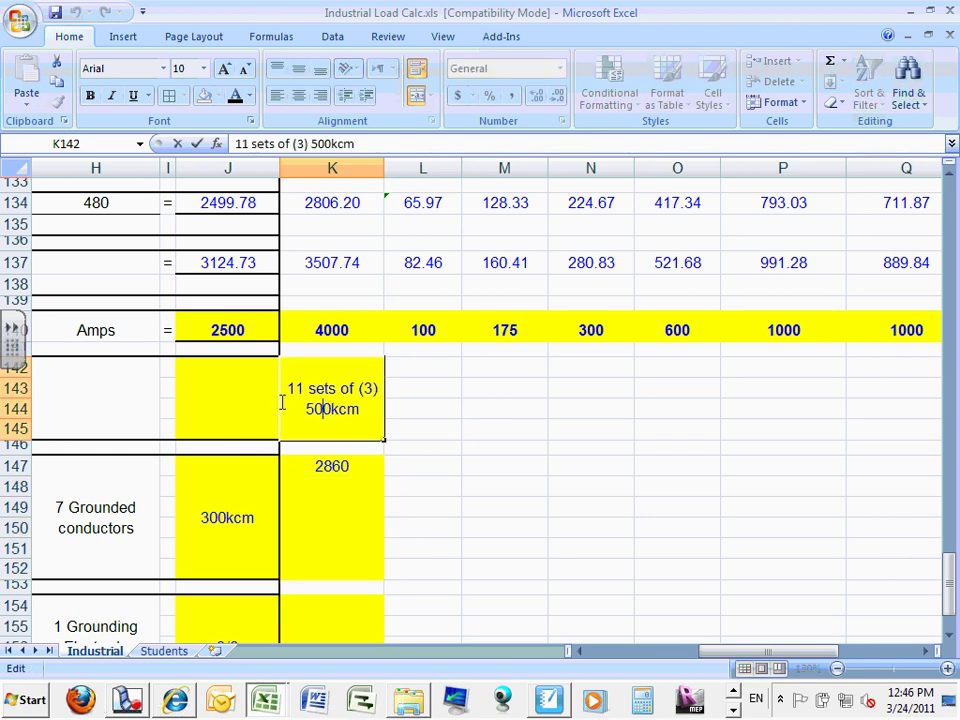
pyautogui.moveTo(289, 389); pyautogui.dragTo(345, 405)
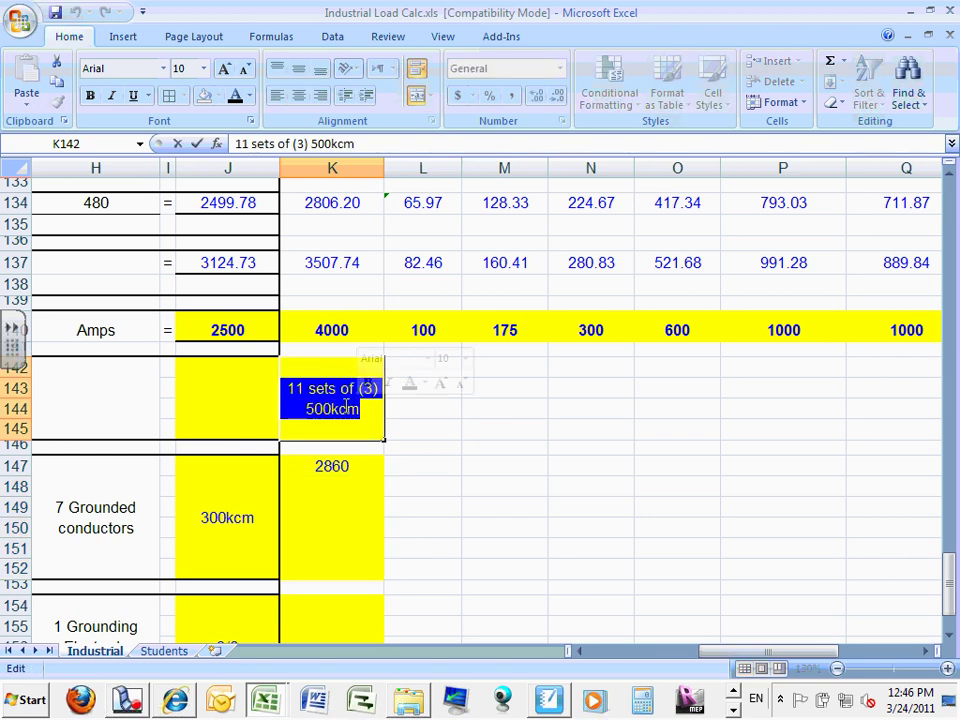
pyautogui.rightClick(345, 405)
pyautogui.click(388, 437)
pyautogui.doubleClick(338, 500)
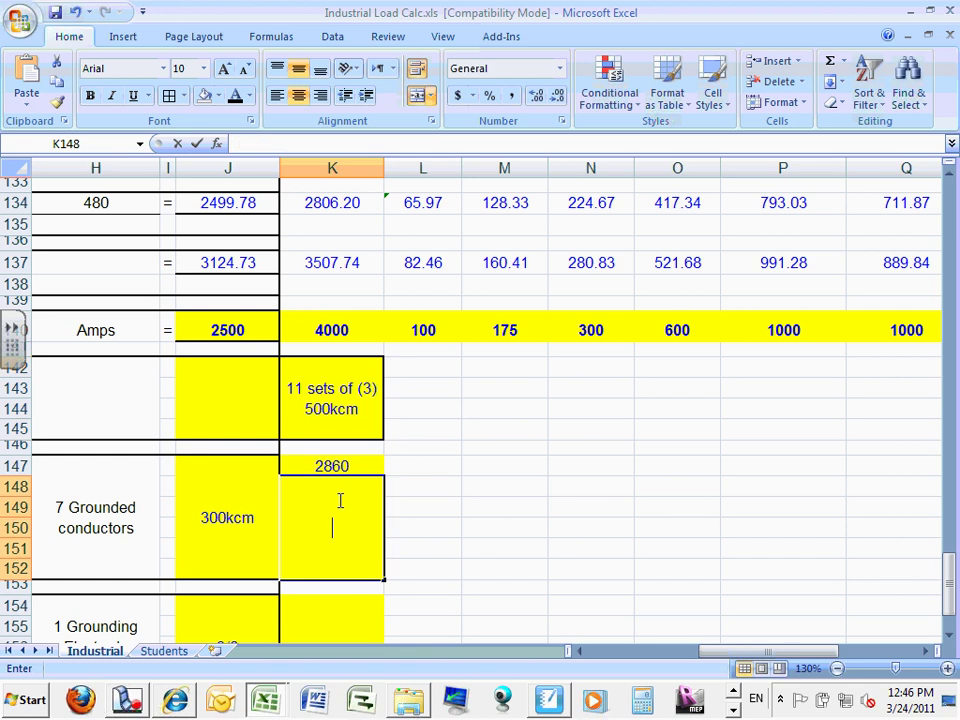
pyautogui.rightClick(340, 502)
pyautogui.click(382, 553)
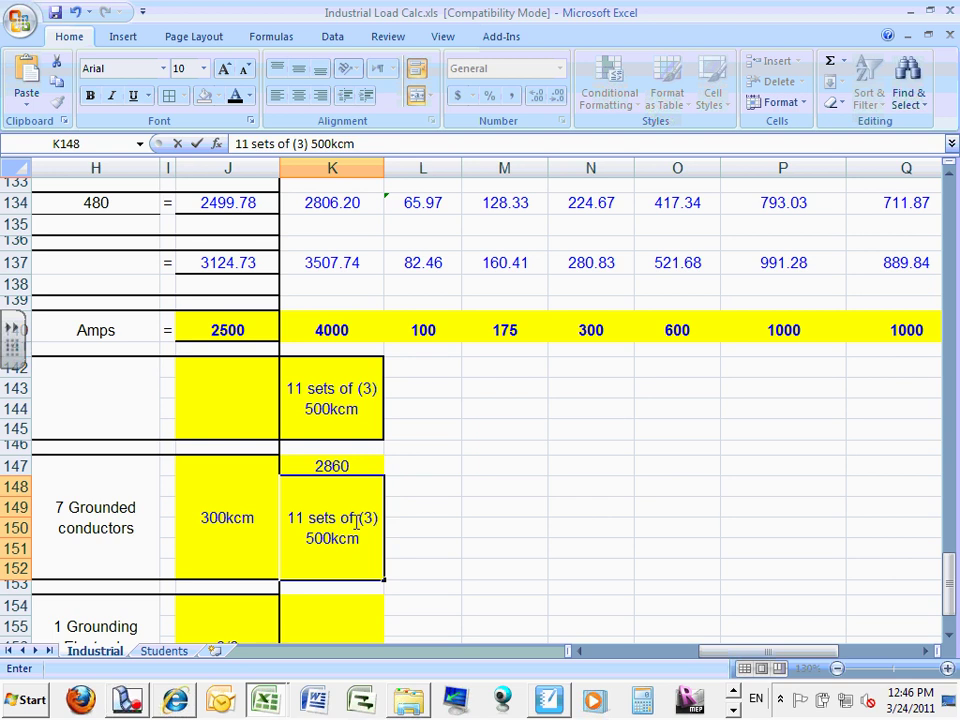
# Step: Change the grounded conductor entry in K148 to "11 sets of (1) 300kcm"
pyautogui.moveTo(365, 519); pyautogui.dragTo(371, 523)
pyautogui.write('1')
pyautogui.moveTo(305, 539); pyautogui.dragTo(314, 539)
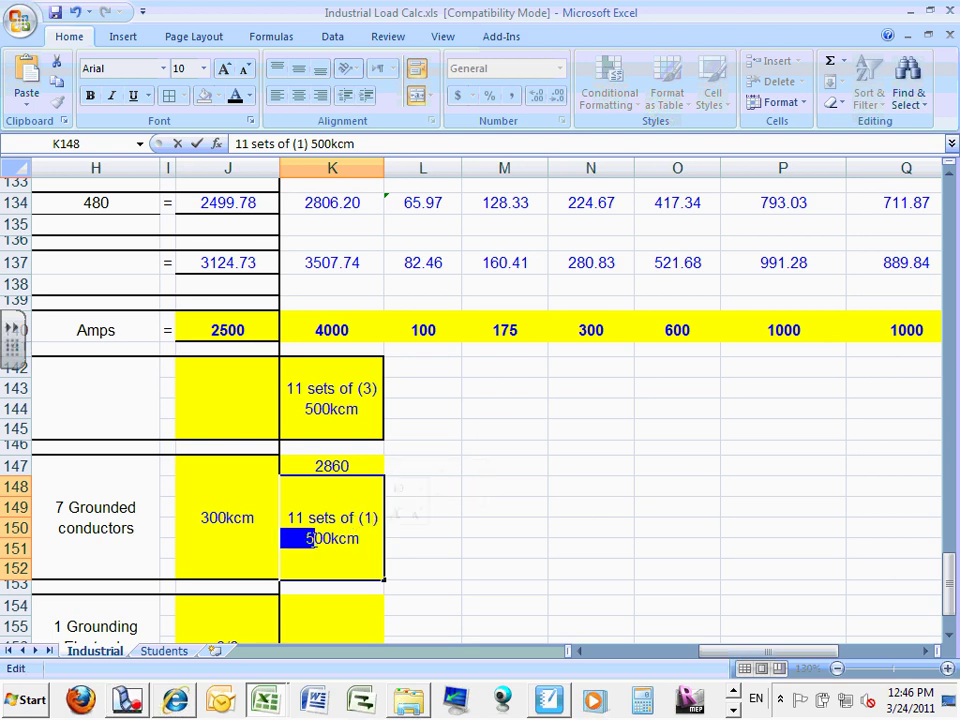
pyautogui.write('3')
pyautogui.click(481, 556)
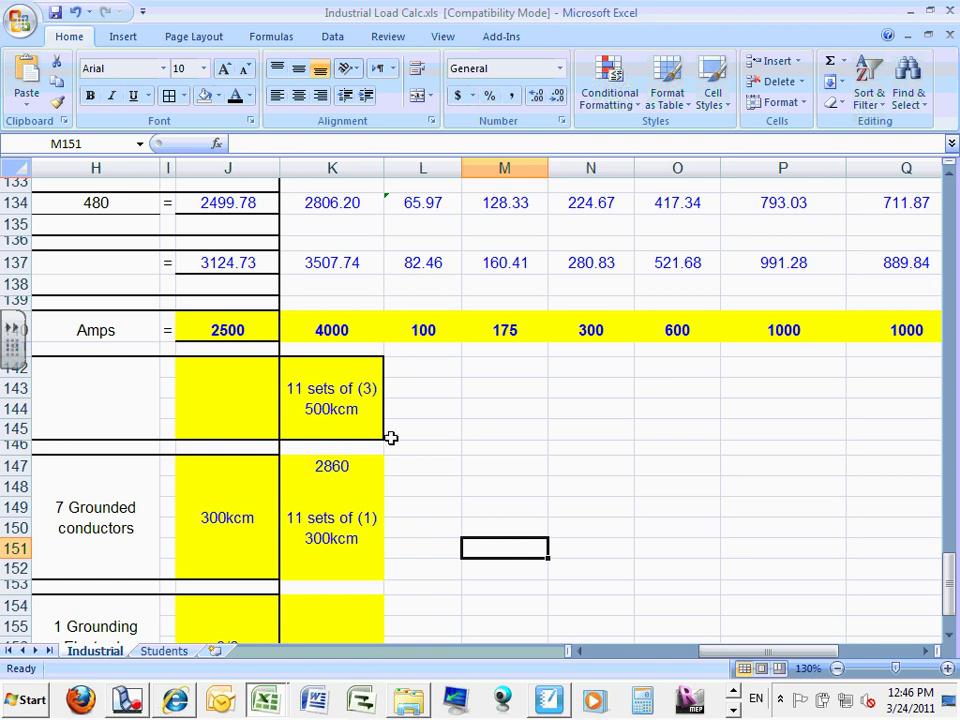
# Step: Fill the phase conductor entry in K142 and the grounded conductor cells K147:K152 across into column L
pyautogui.click(351, 414)
pyautogui.moveTo(386, 439); pyautogui.dragTo(431, 444)
pyautogui.click(427, 404)
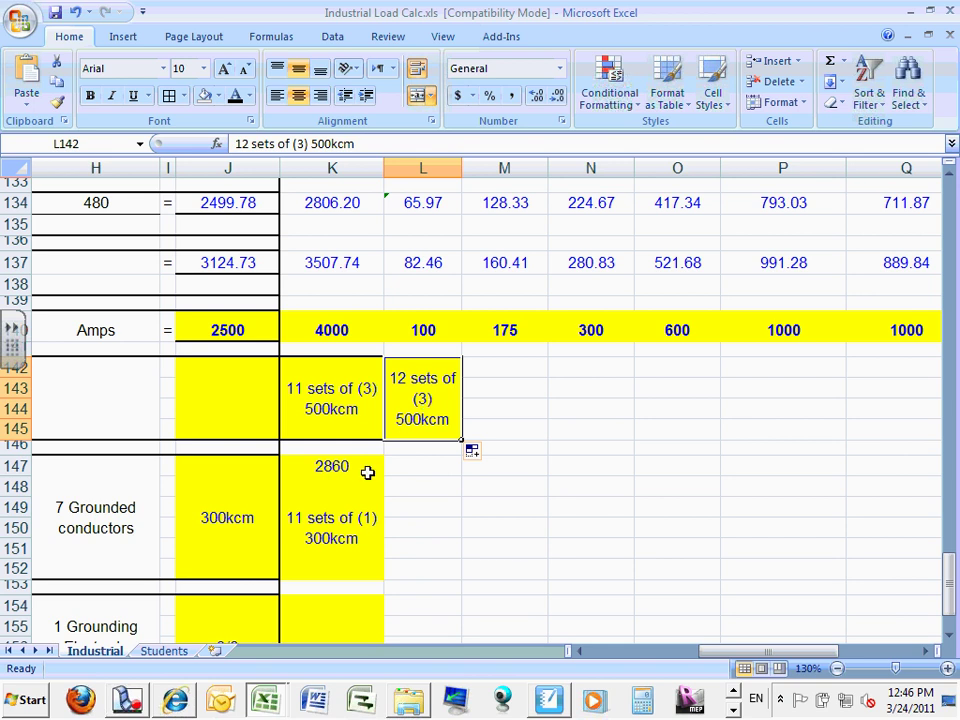
pyautogui.moveTo(358, 465); pyautogui.dragTo(429, 582)
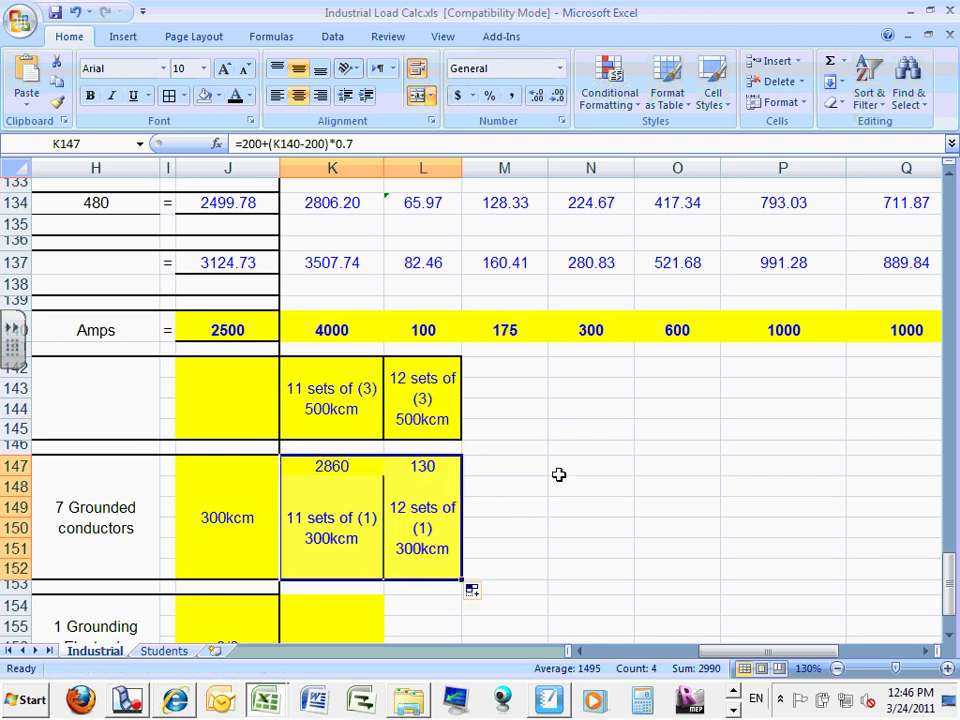
pyautogui.click(556, 481)
# Step: Replace the grounded conductor formula in L147 with 100
pyautogui.click(427, 467)
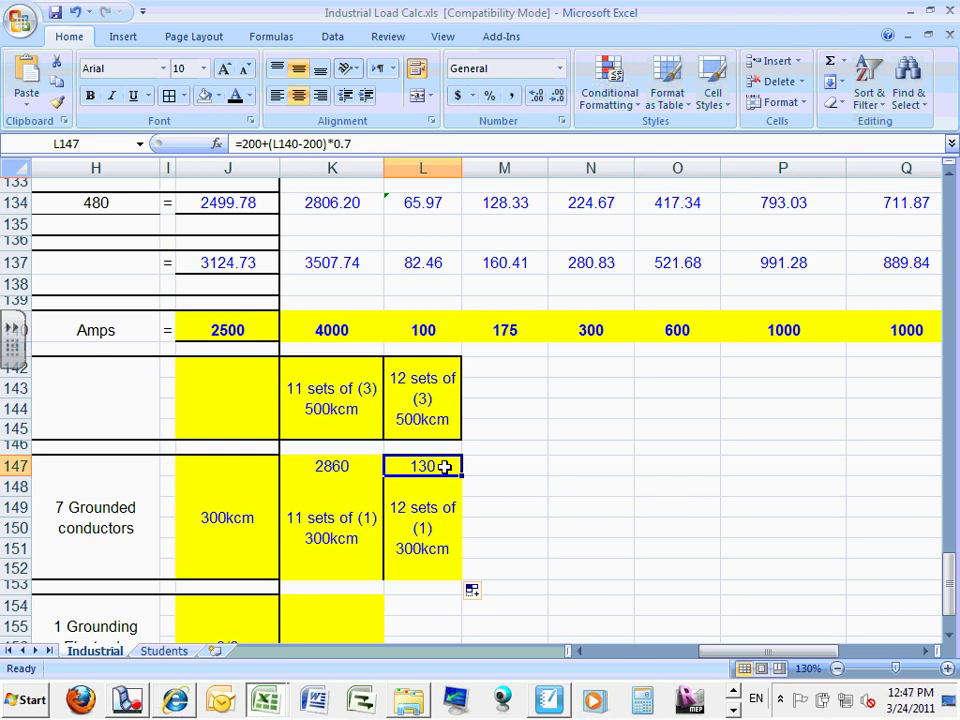
pyautogui.write('100')
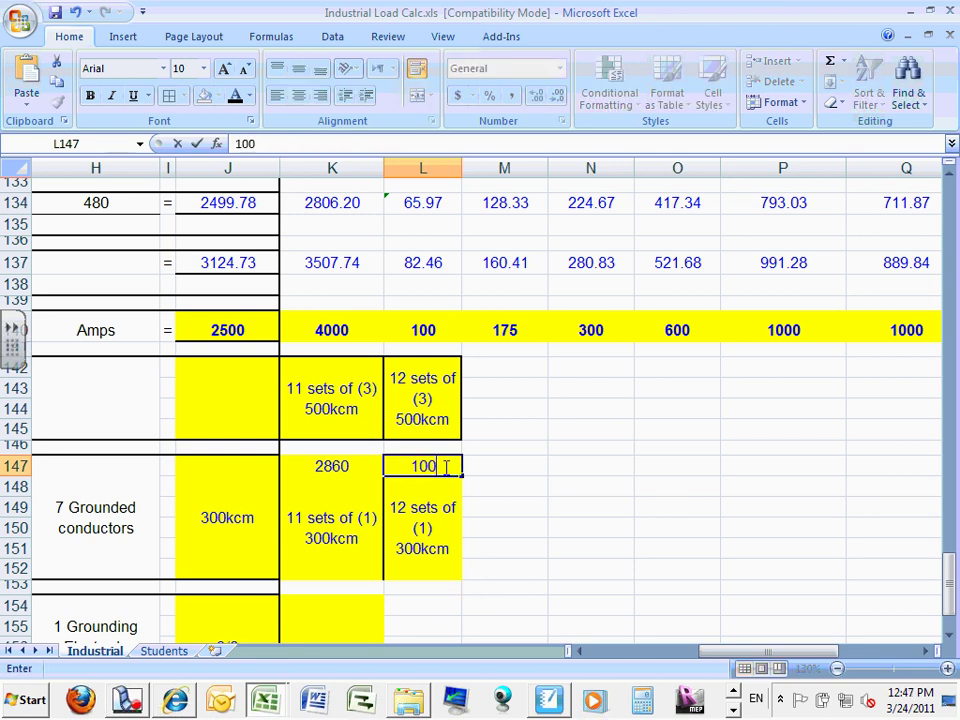
pyautogui.press('Return')
pyautogui.click(549, 495)
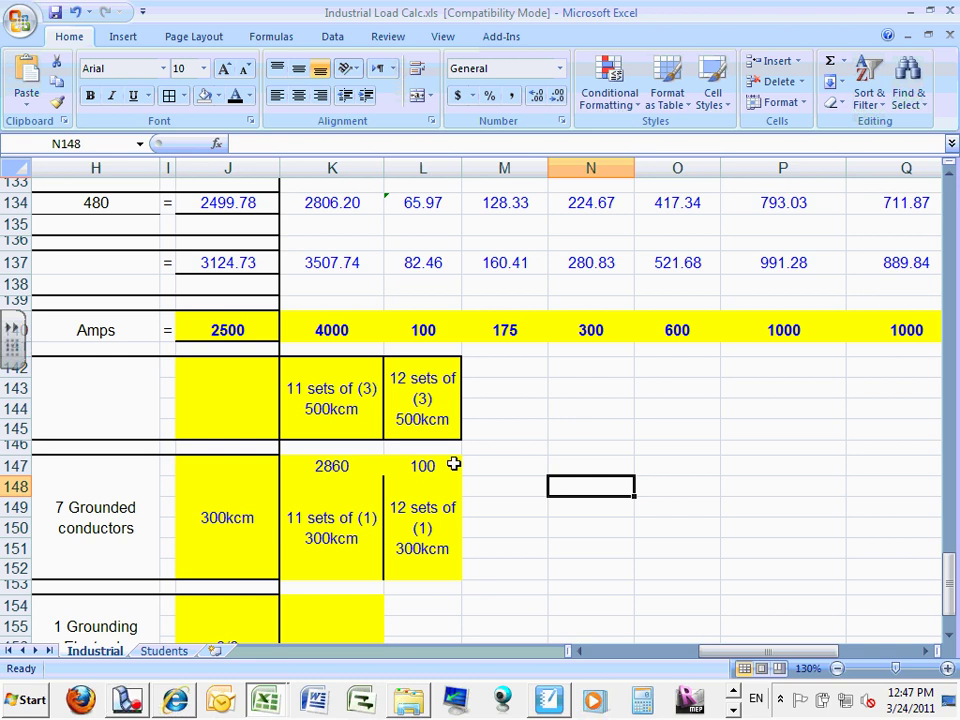
# Step: Fill the phase and grounded conductor entries in L142:L152 across through column Q
pyautogui.moveTo(448, 375); pyautogui.dragTo(446, 493)
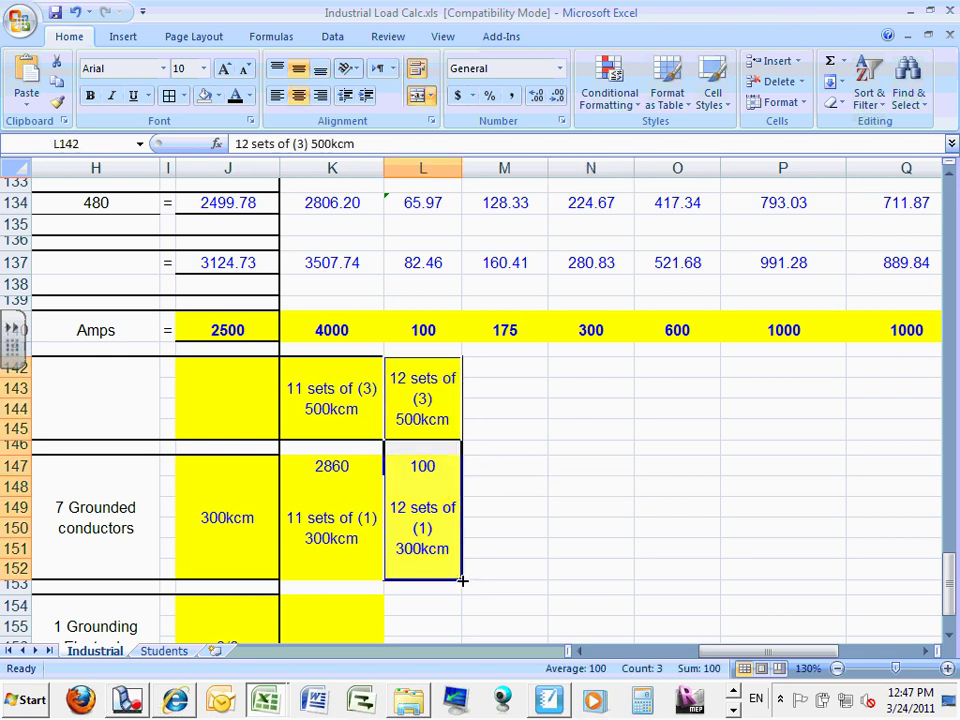
pyautogui.moveTo(461, 580); pyautogui.dragTo(735, 536)
pyautogui.moveTo(735, 536); pyautogui.dragTo(733, 534)
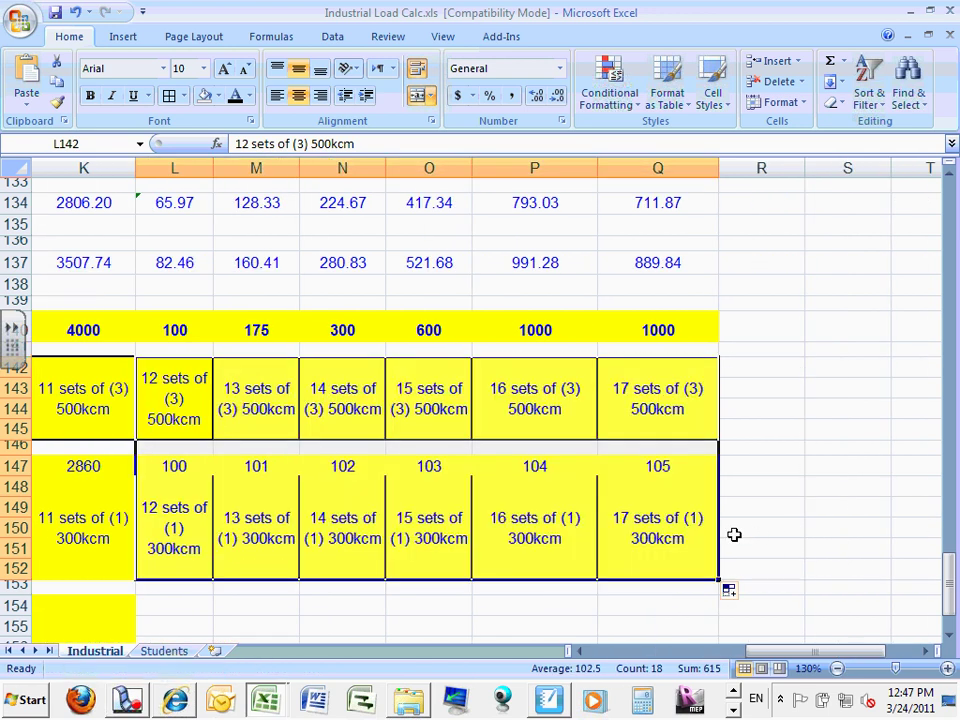
pyautogui.click(831, 500)
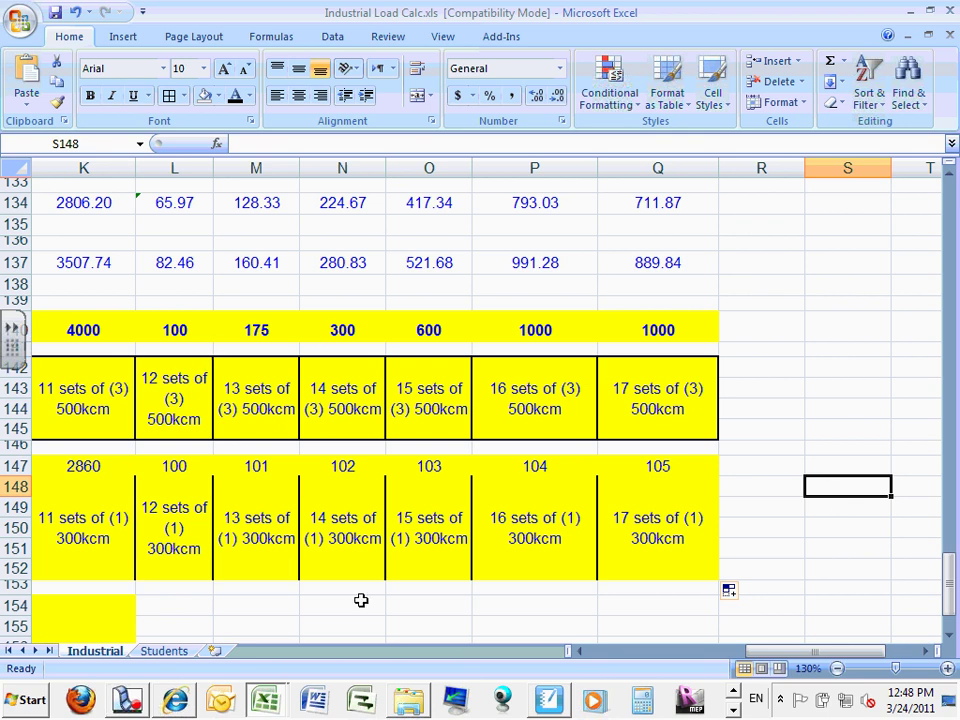
# Step: Save the Industrial Load Calc workbook in its existing .xls format, accepting the minor loss of fidelity
pyautogui.moveTo(789, 651); pyautogui.dragTo(739, 663)
pyautogui.moveTo(955, 548); pyautogui.dragTo(952, 610)
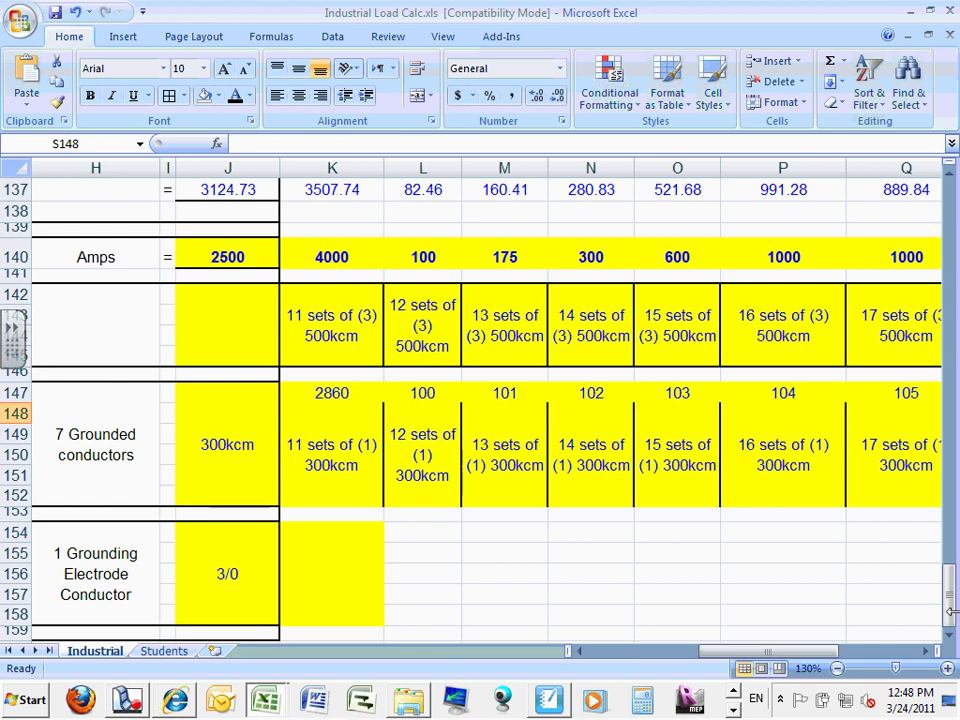
pyautogui.moveTo(953, 597); pyautogui.dragTo(955, 212)
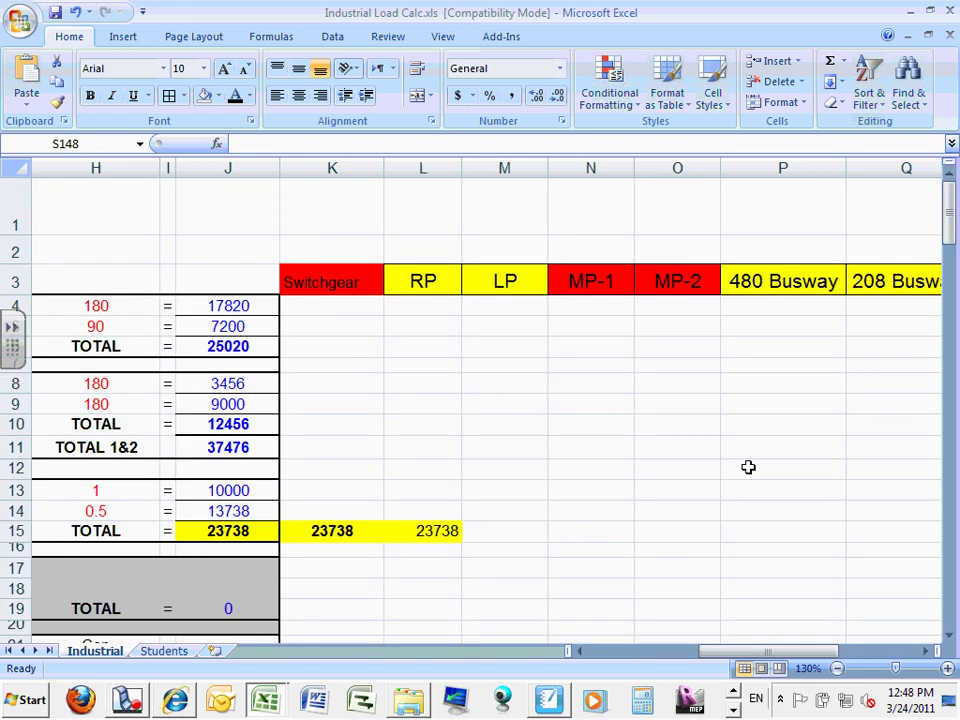
pyautogui.moveTo(731, 656); pyautogui.dragTo(912, 608)
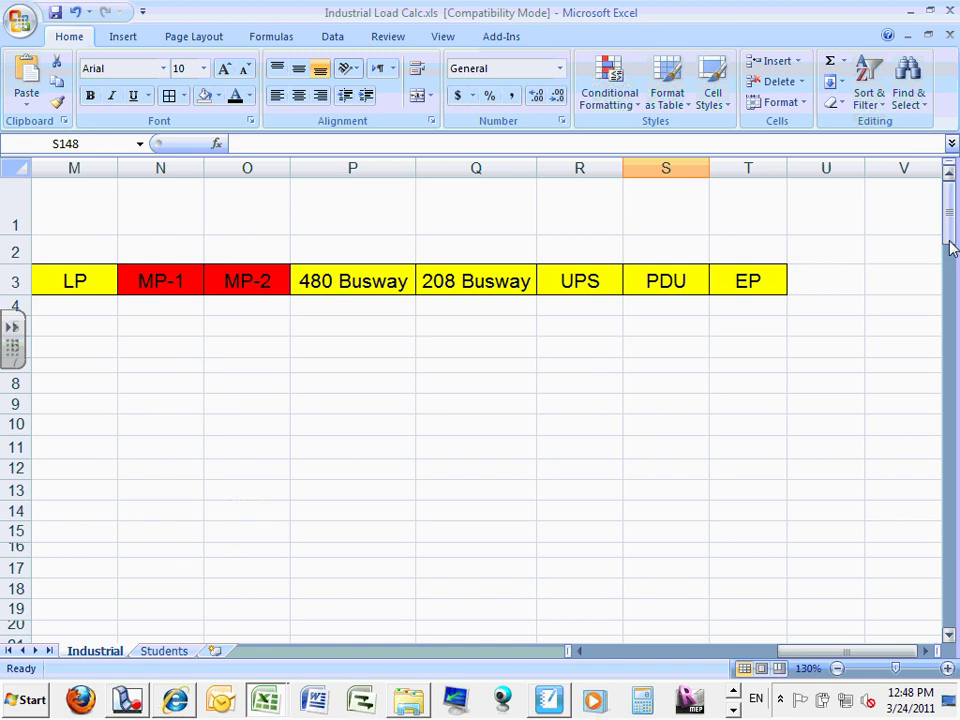
pyautogui.moveTo(827, 656); pyautogui.dragTo(649, 656)
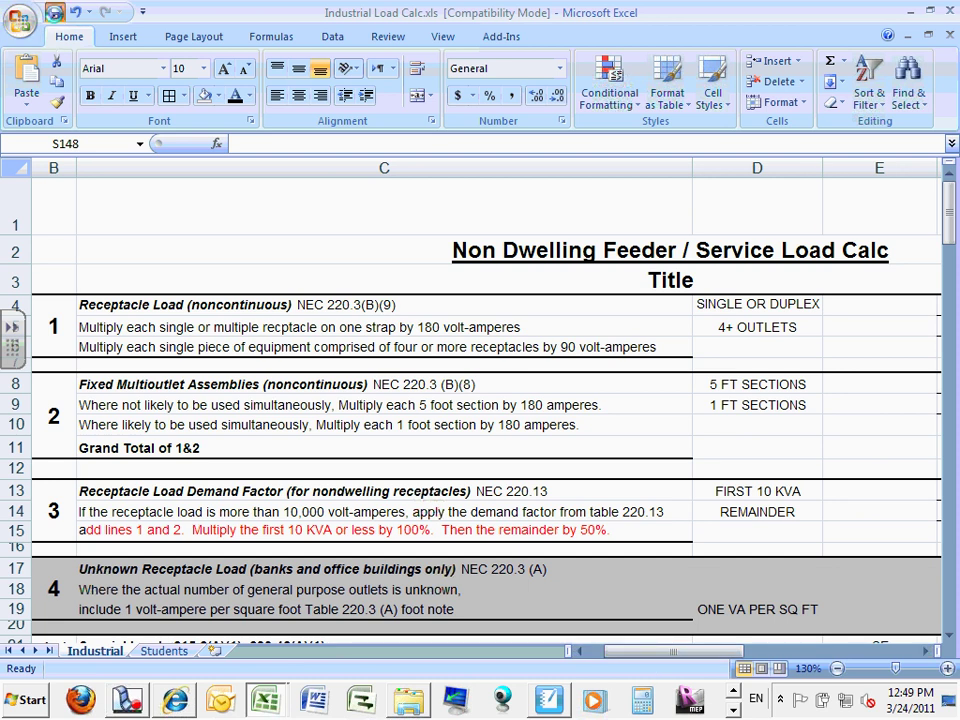
pyautogui.click(54, 12)
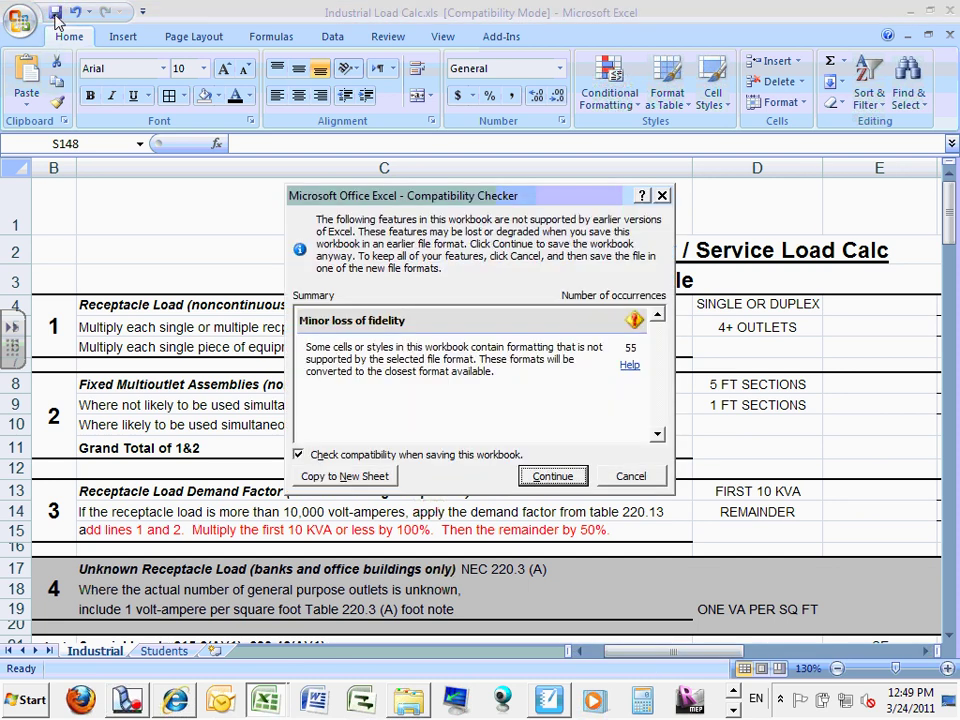
pyautogui.click(548, 476)
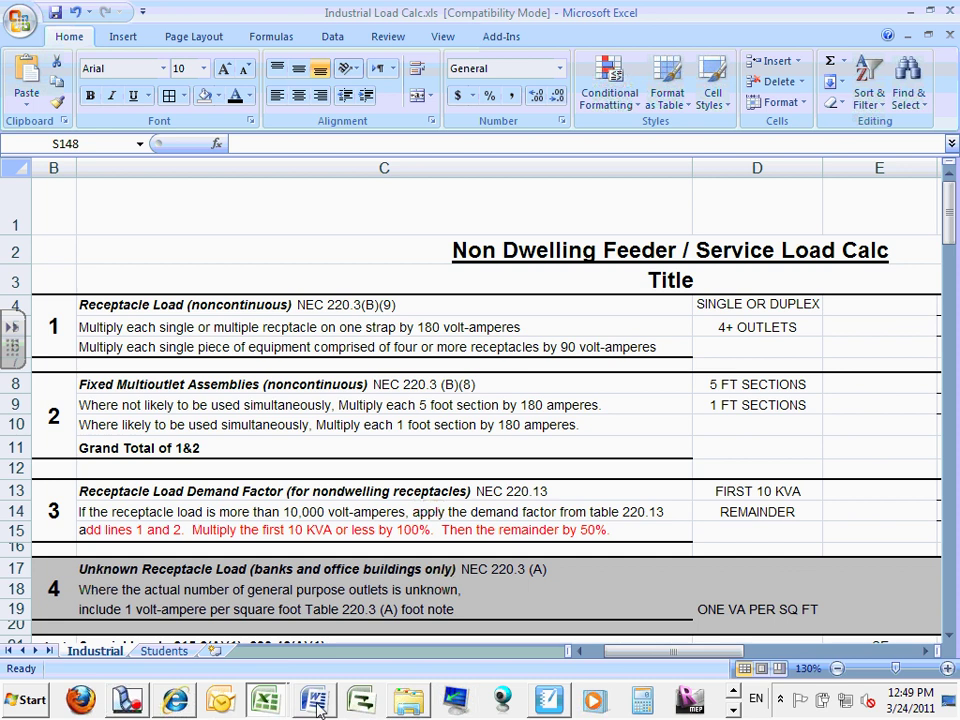